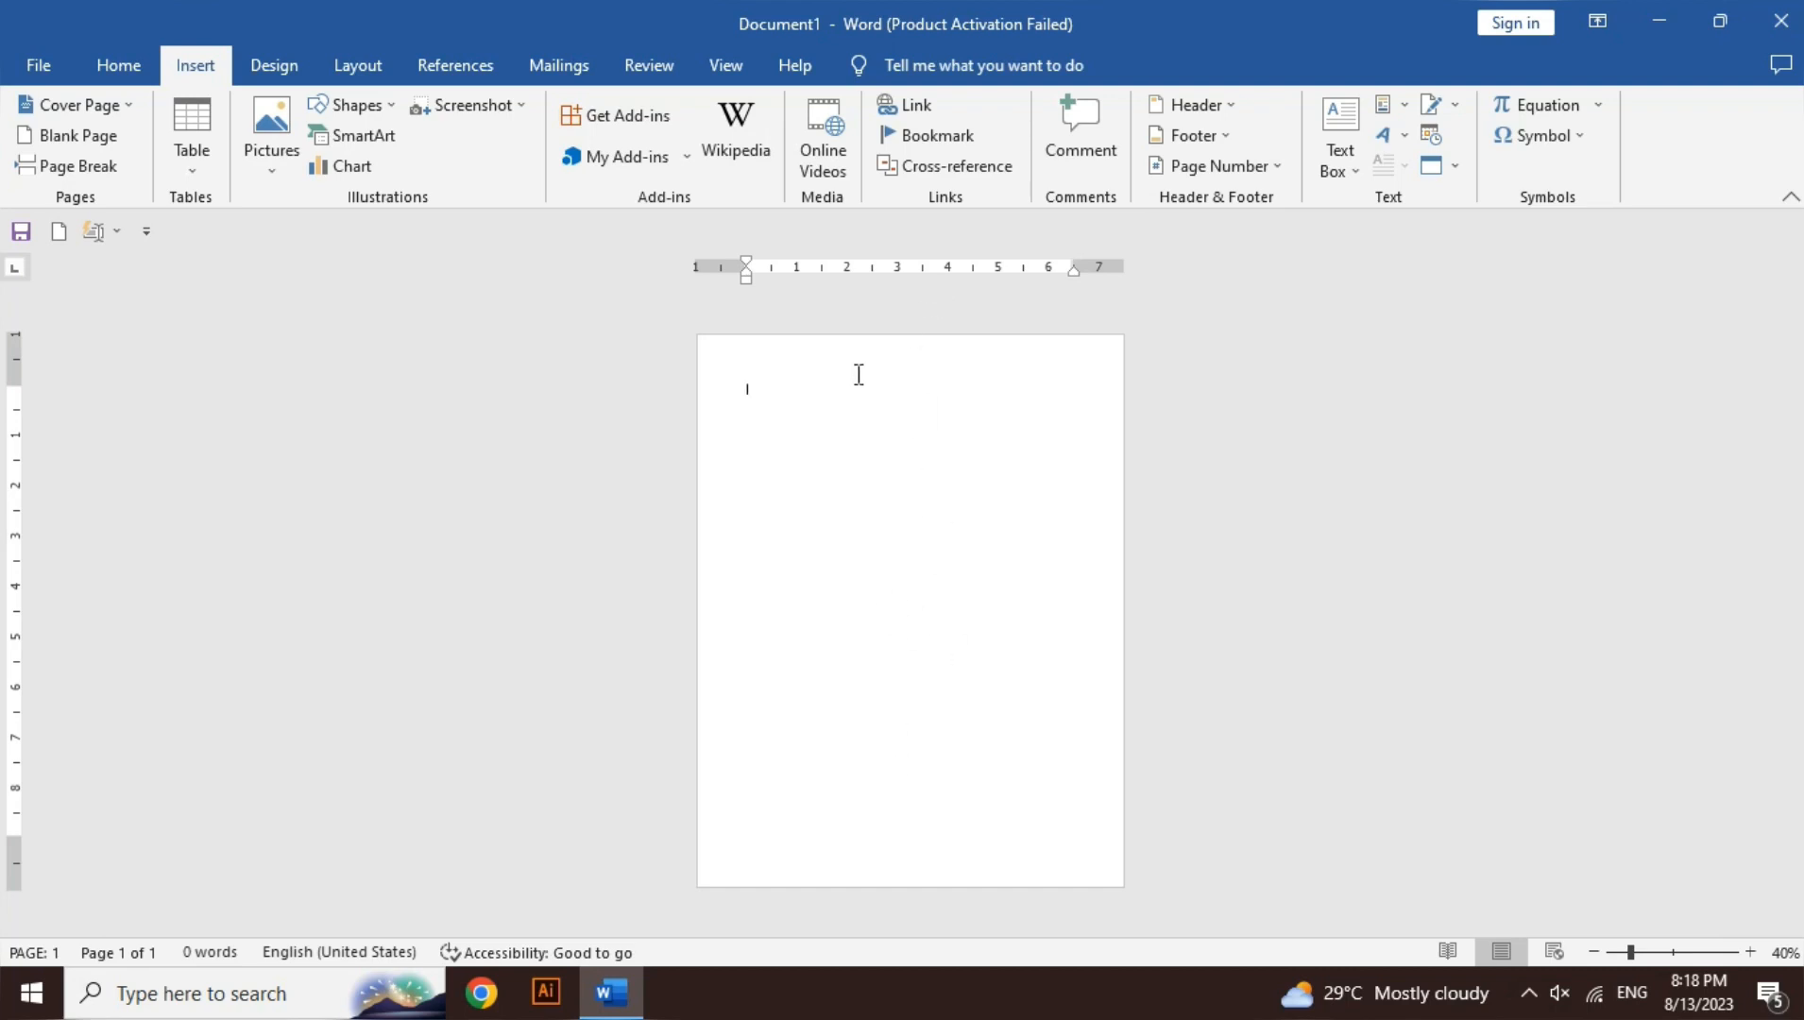
# - Open the Table dropdown on the Insert tab to show the table size grid
pyautogui.click(206, 175)
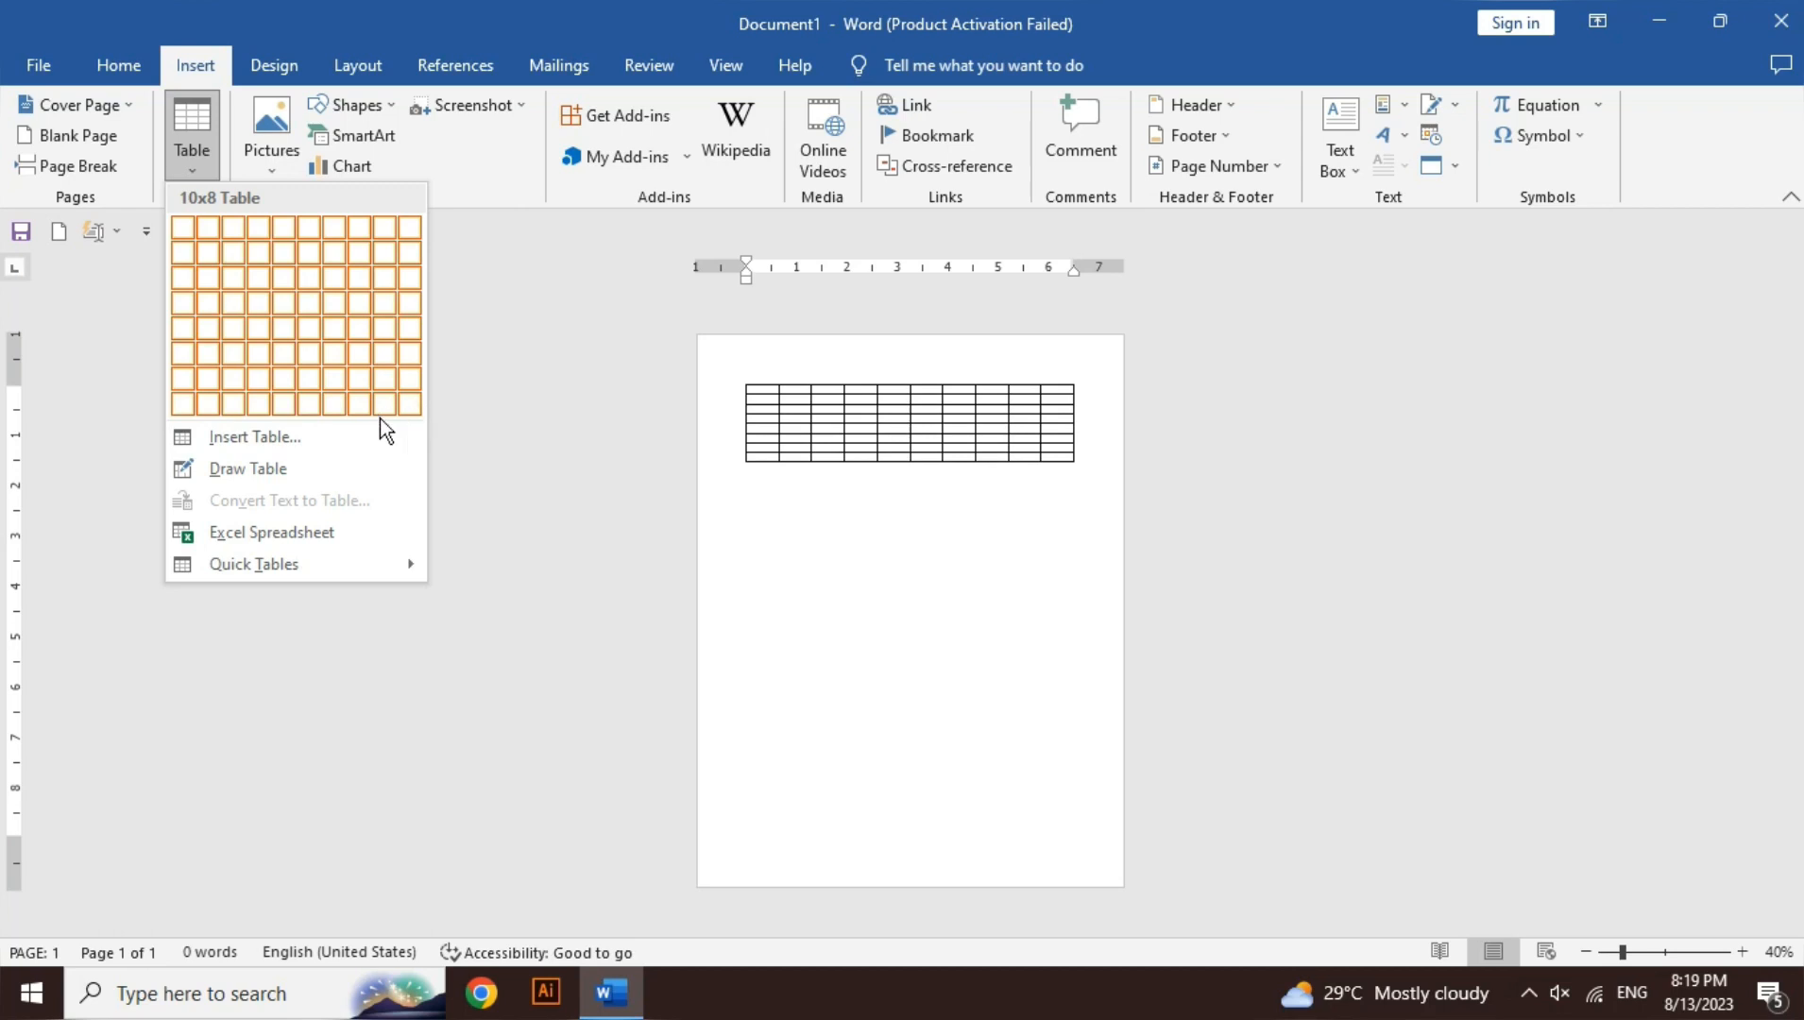
# - Insert a 5-column, 2-row table via the Insert Table dialog, then undo it
pyautogui.click(330, 439)
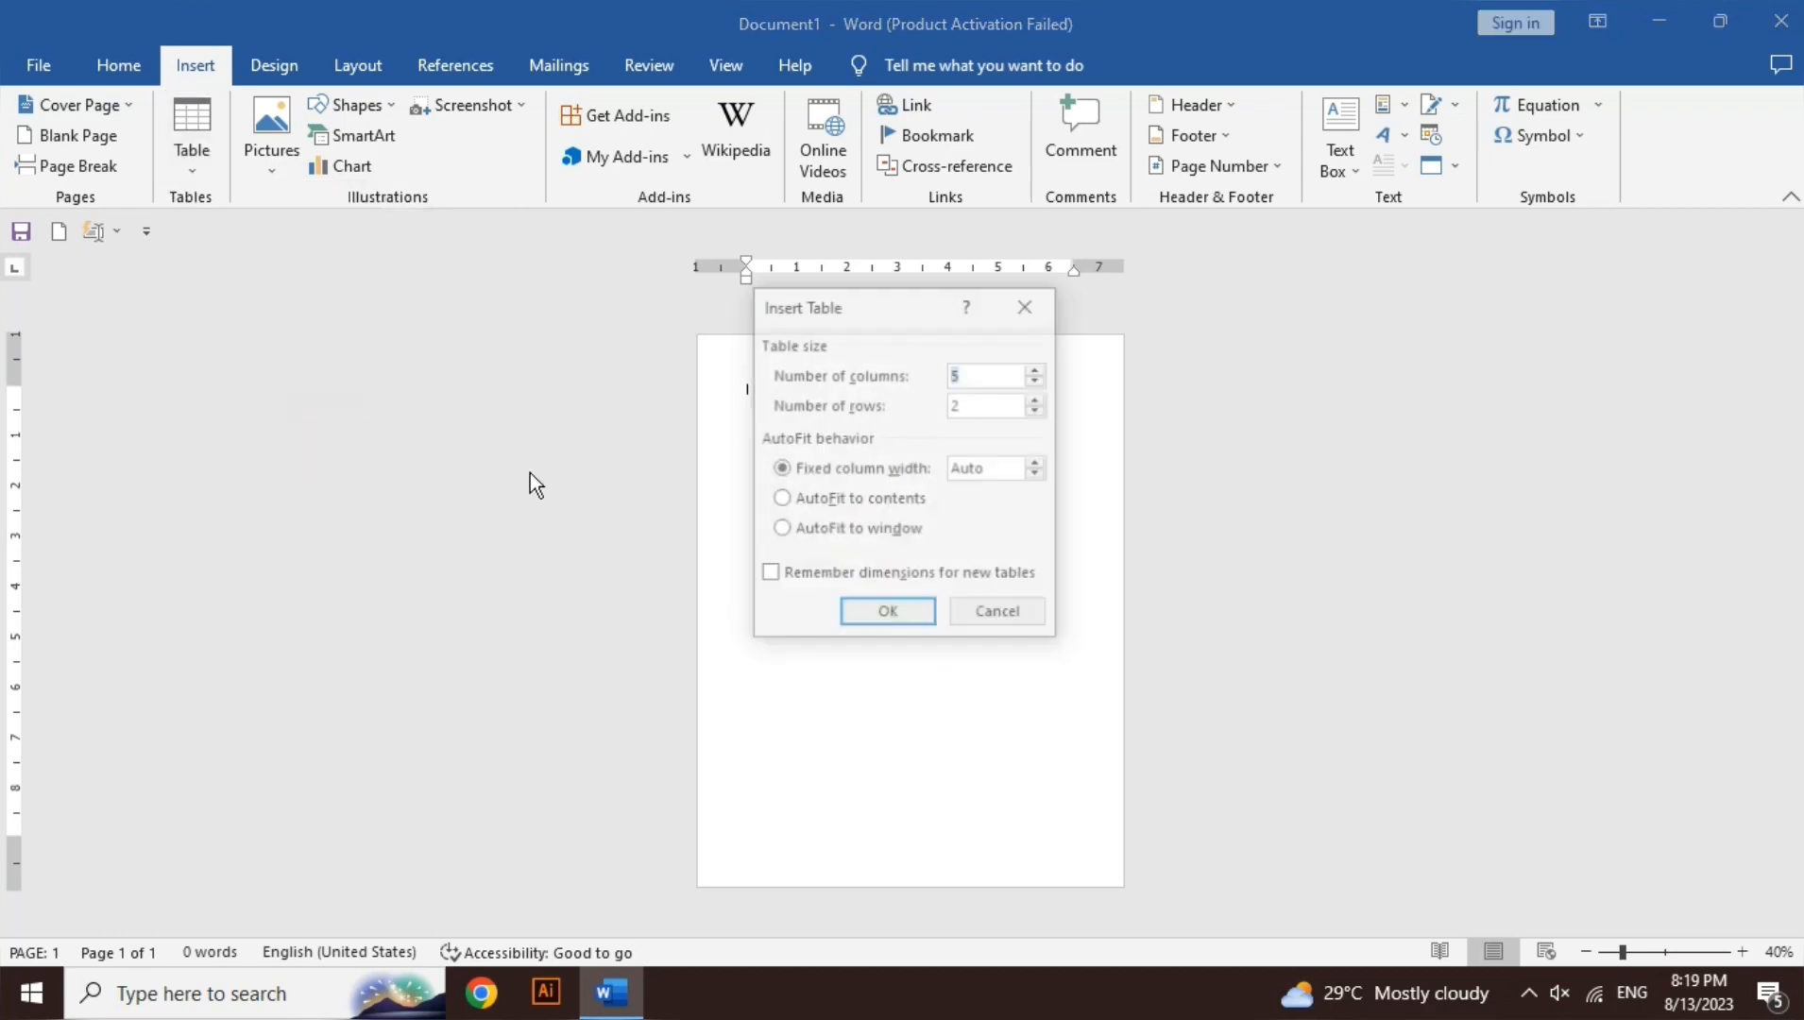
pyautogui.click(979, 404)
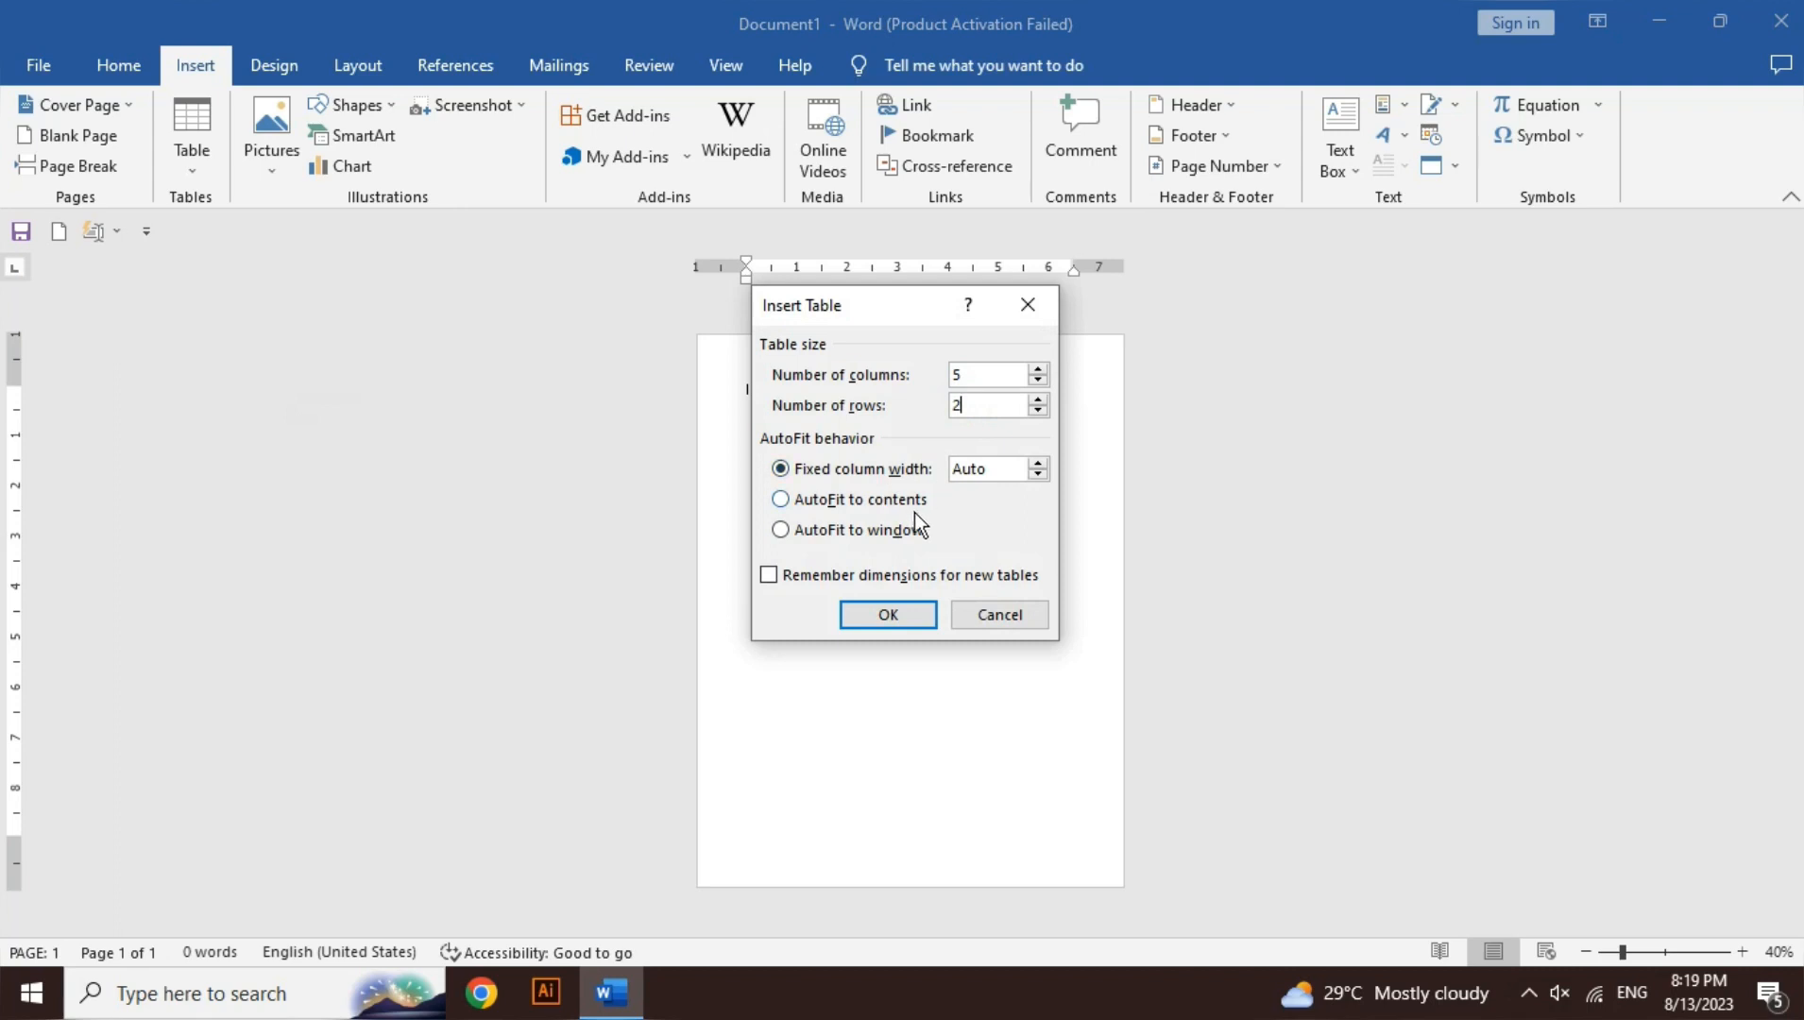
pyautogui.click(908, 614)
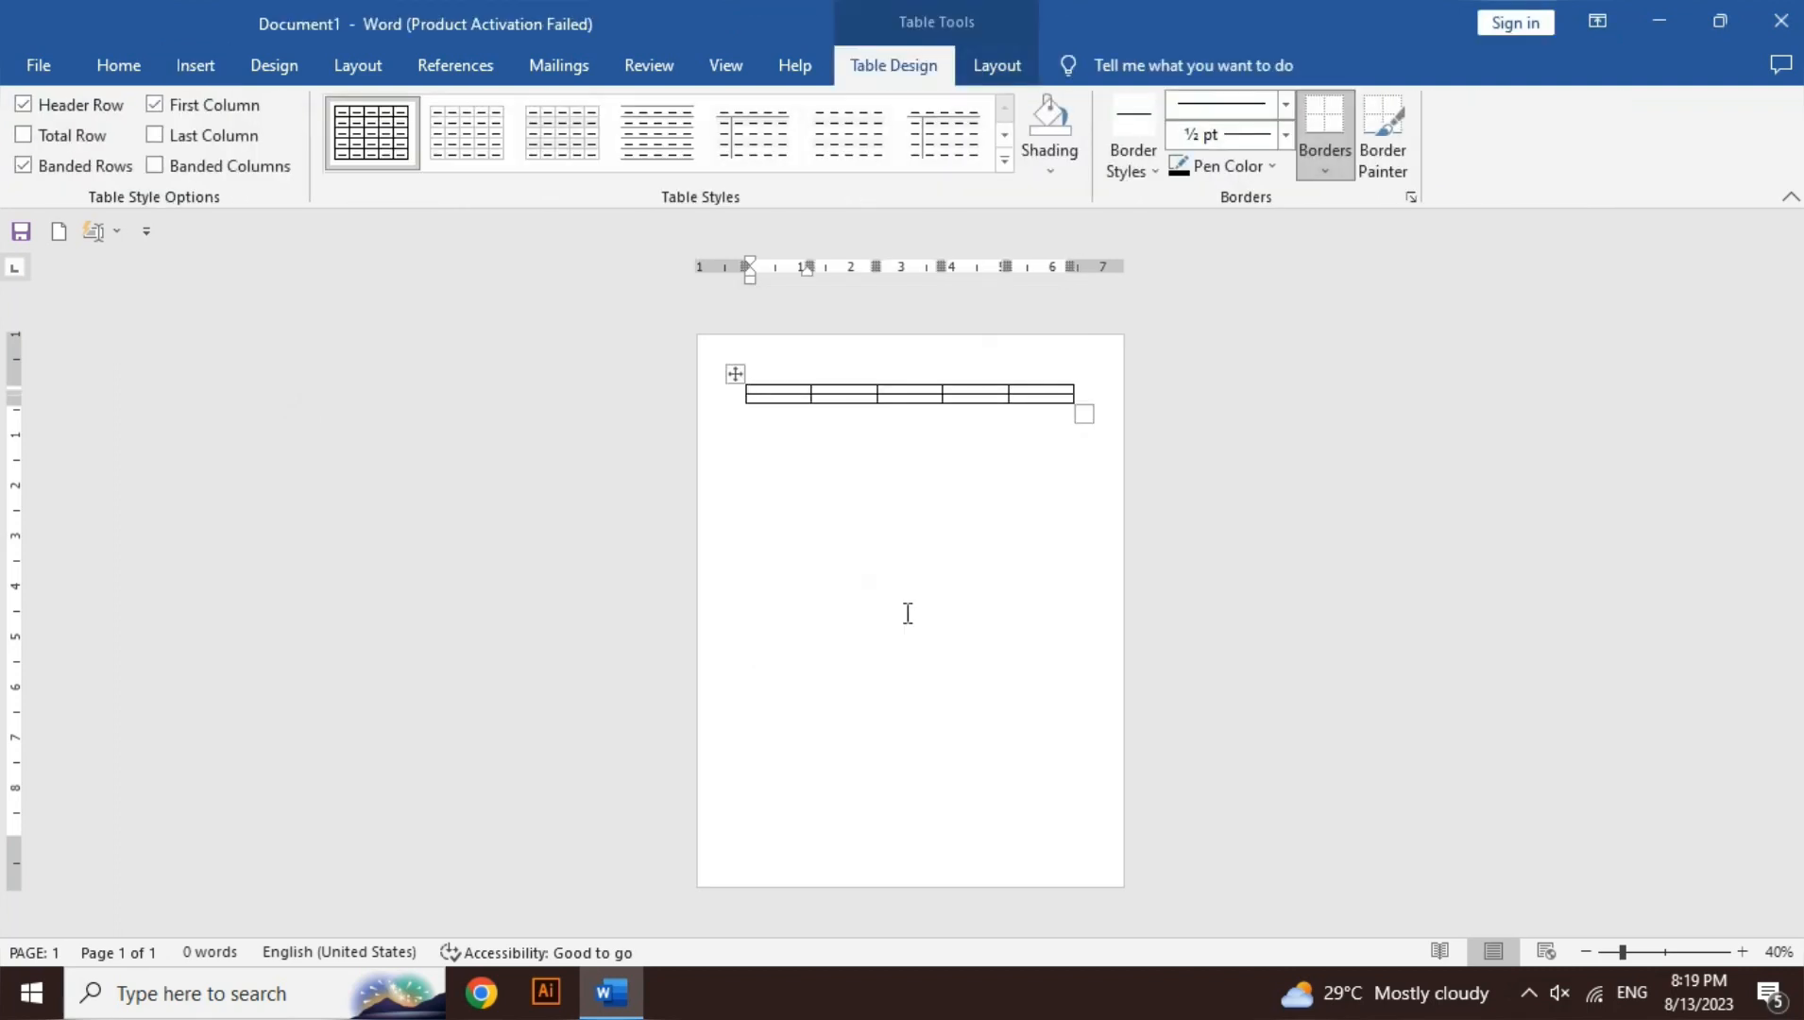
pyautogui.hotkey('ctrl', 'z')
pyautogui.click(214, 67)
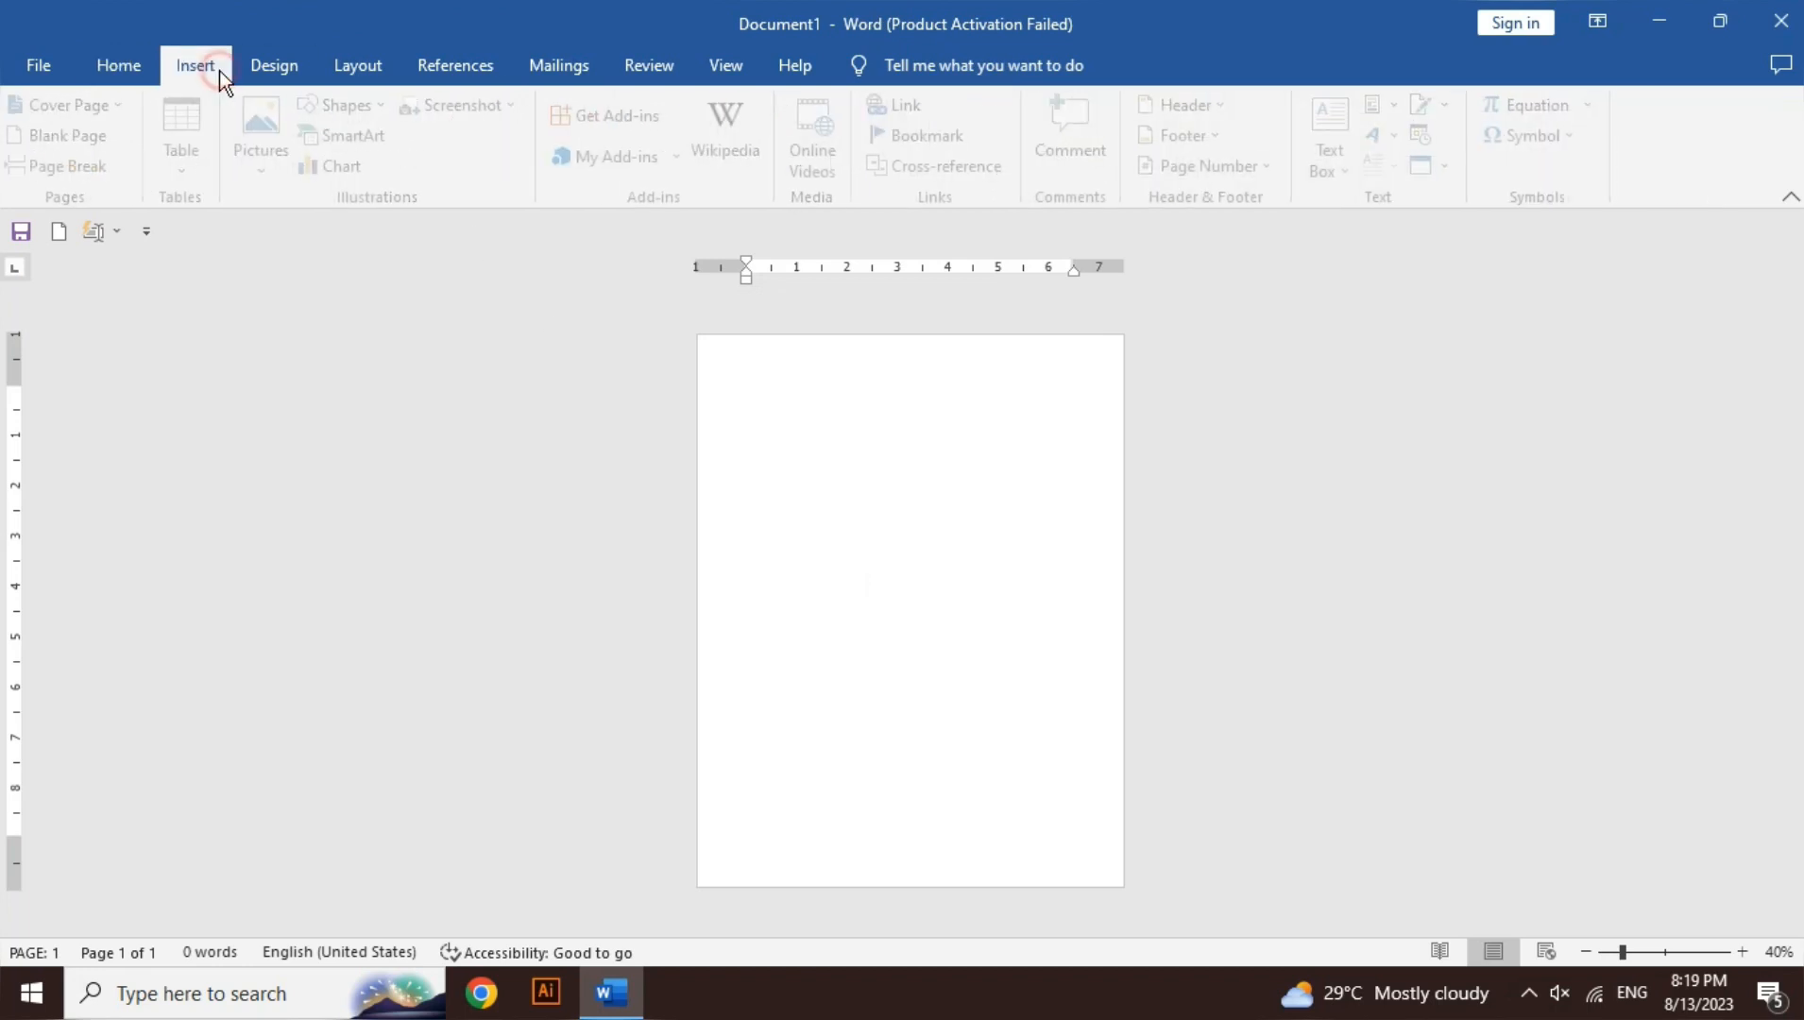
# - Hand-draw a table with Draw Table, add uneven row and column dividers, then delete it
pyautogui.click(194, 168)
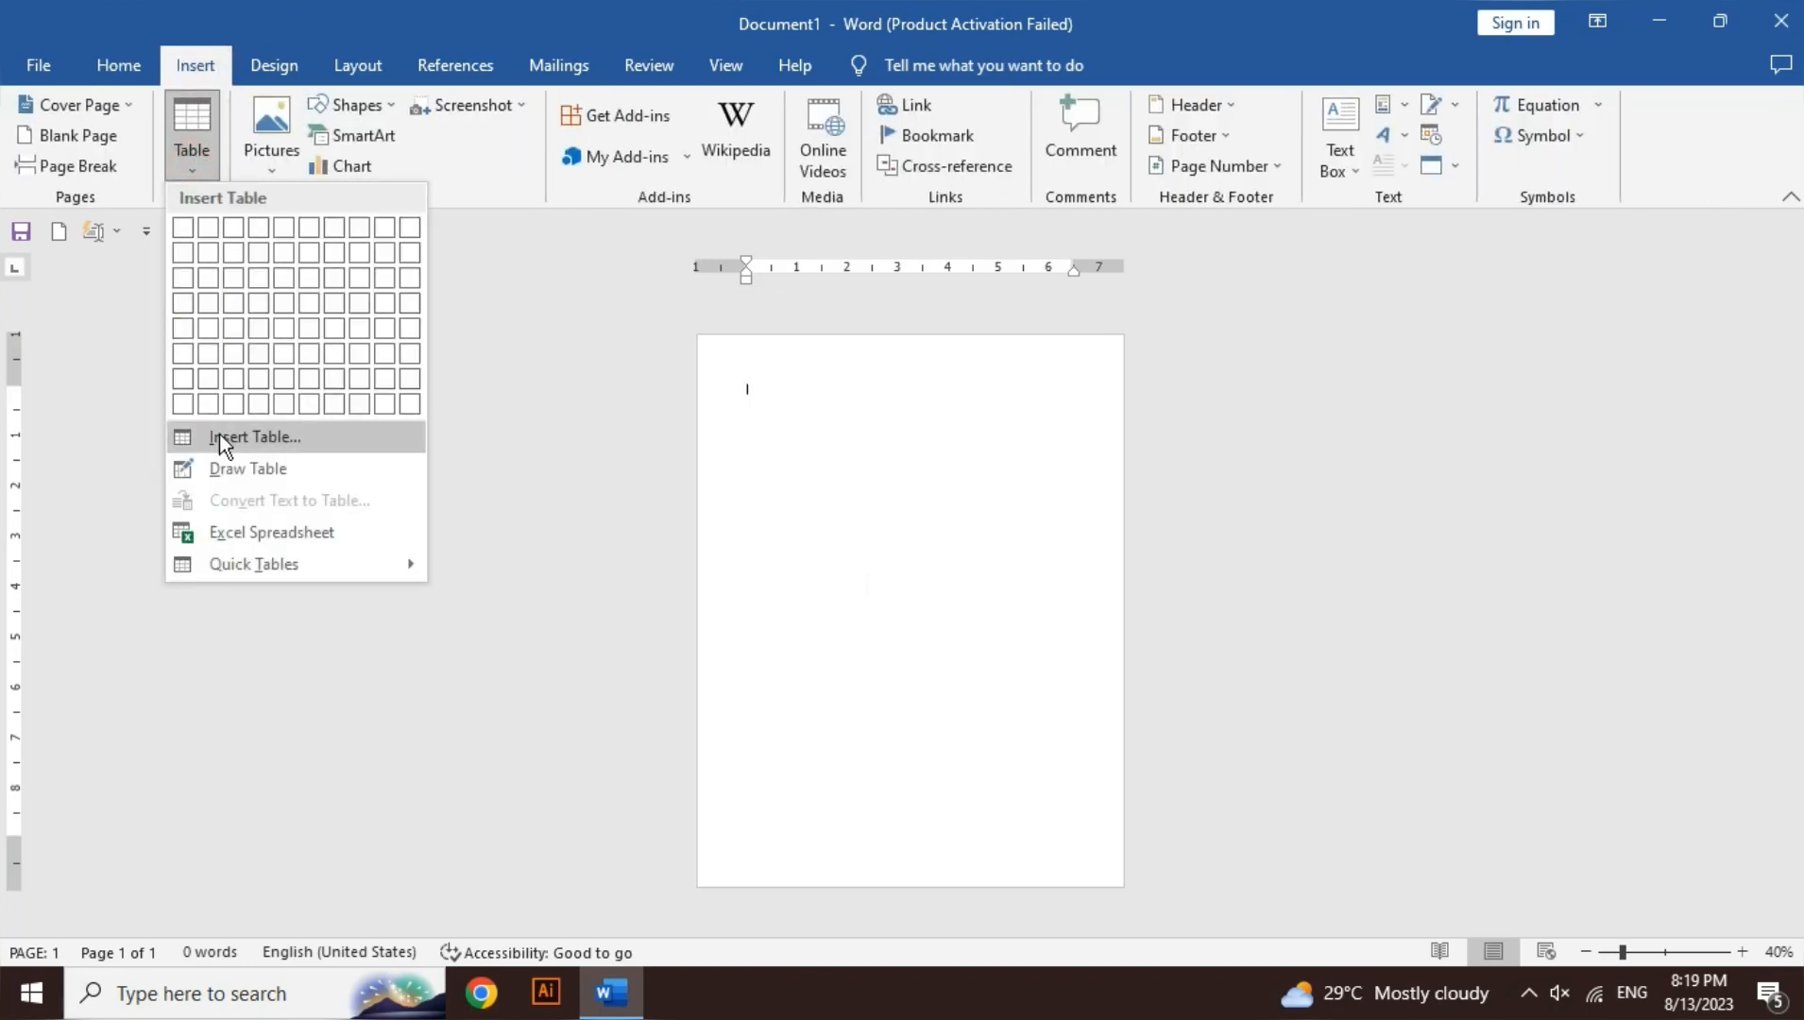
pyautogui.click(248, 467)
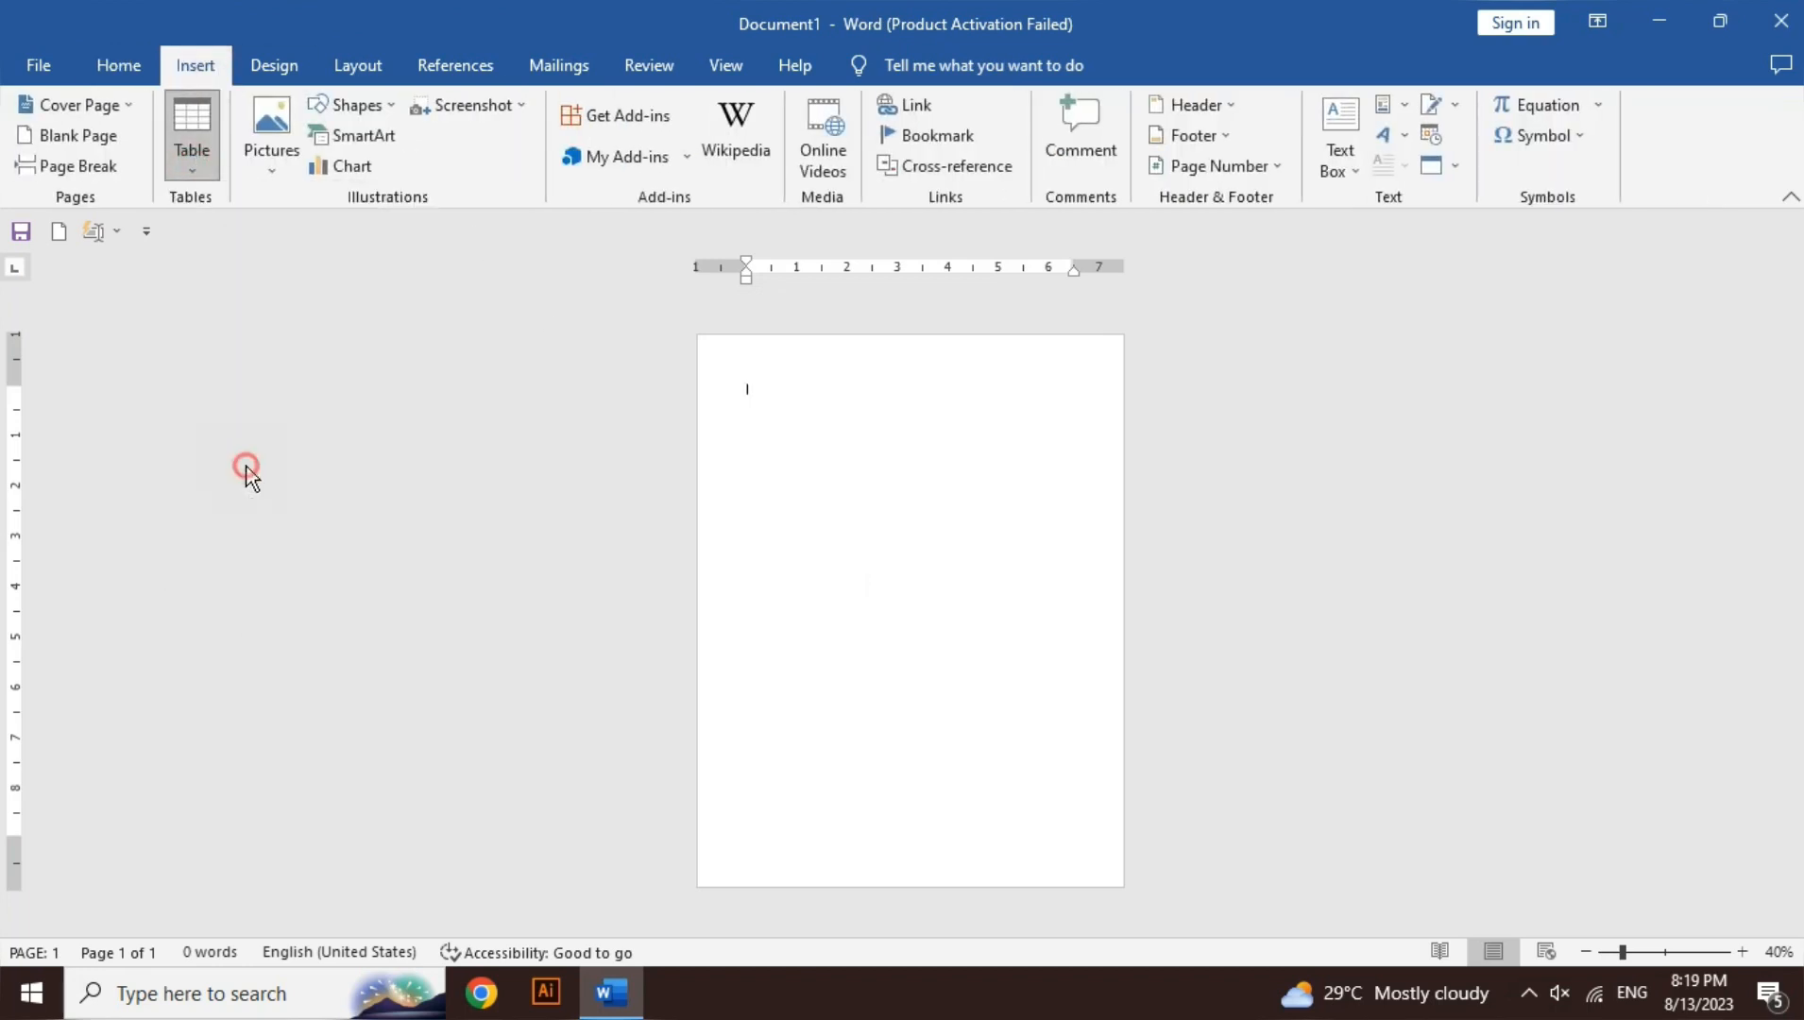
pyautogui.moveTo(751, 386)
pyautogui.mouseDown()
pyautogui.moveTo(971, 515)
pyautogui.moveTo(874, 491)
pyautogui.moveTo(869, 374)
pyautogui.mouseUp()
pyautogui.moveTo(830, 477)
pyautogui.mouseDown()
pyautogui.moveTo(833, 331)
pyautogui.moveTo(831, 373)
pyautogui.mouseUp()
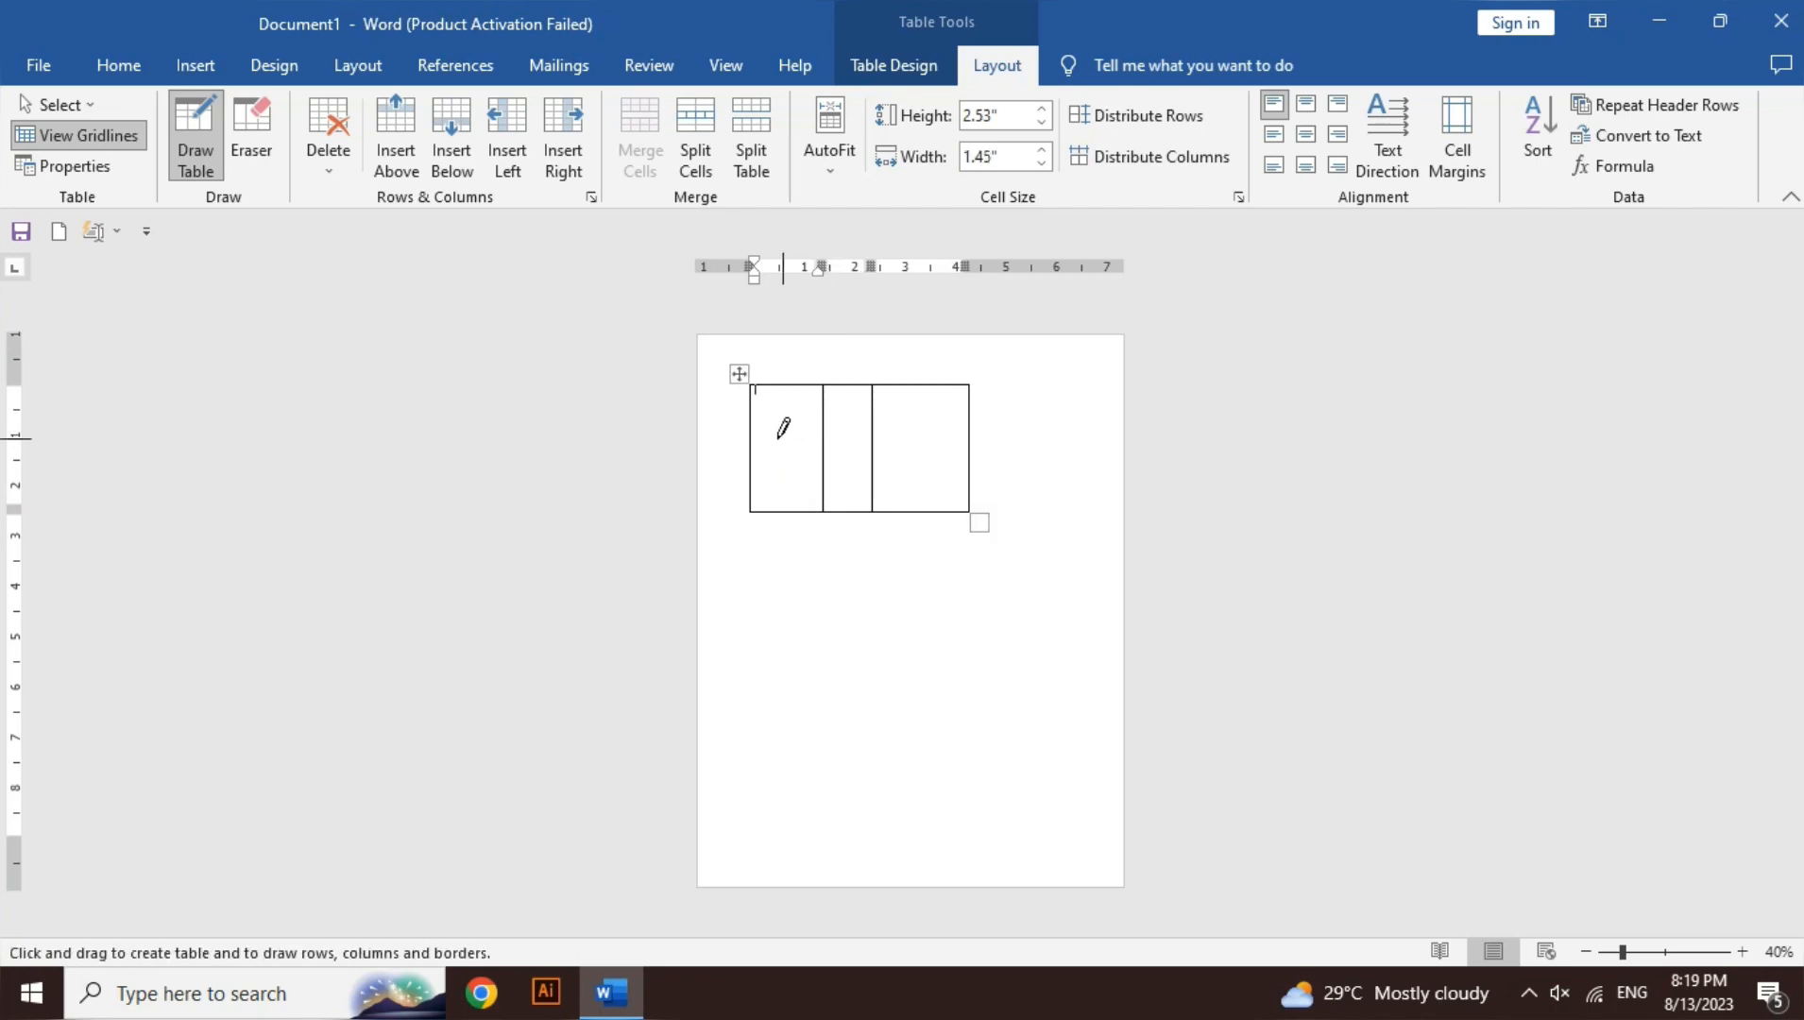
pyautogui.moveTo(940, 413)
pyautogui.mouseDown()
pyautogui.moveTo(940, 395)
pyautogui.moveTo(933, 506)
pyautogui.mouseUp()
pyautogui.moveTo(909, 376); pyautogui.dragTo(903, 436)
pyautogui.moveTo(787, 390)
pyautogui.mouseDown()
pyautogui.moveTo(794, 456)
pyautogui.moveTo(850, 463)
pyautogui.moveTo(855, 377)
pyautogui.mouseUp()
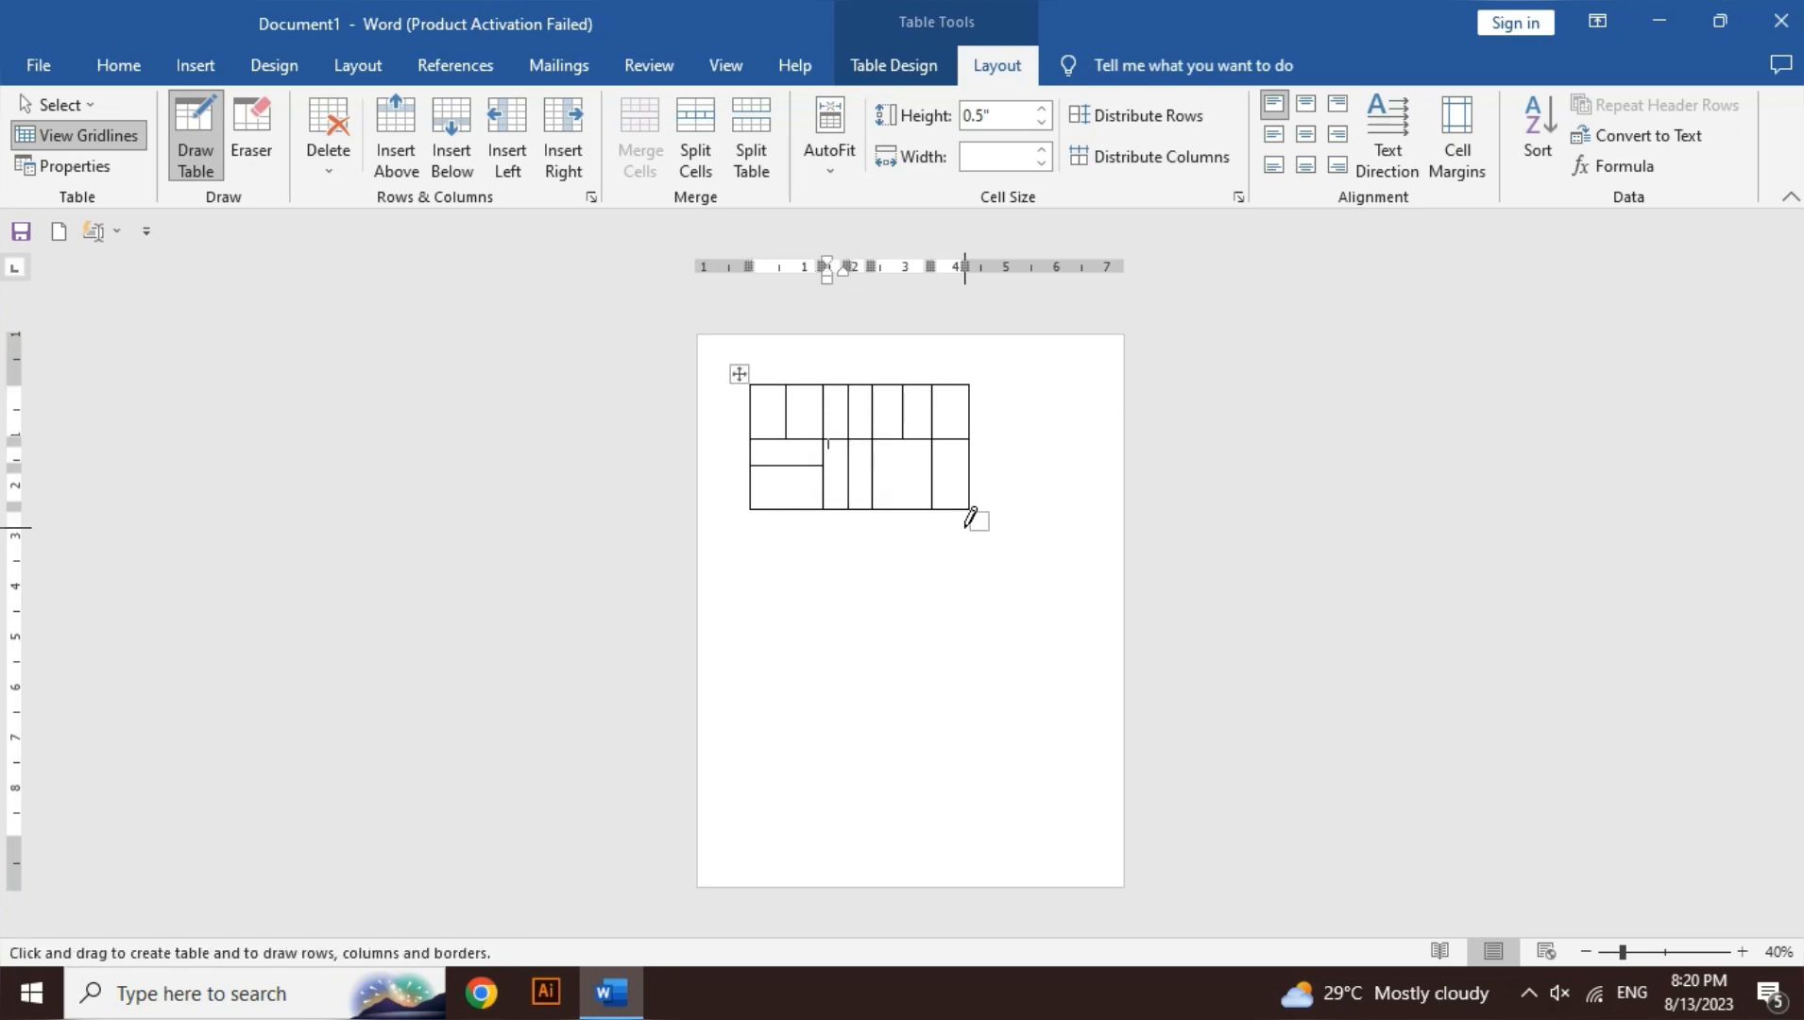
pyautogui.hotkey('ctrl', 'a')
pyautogui.press('Delete')
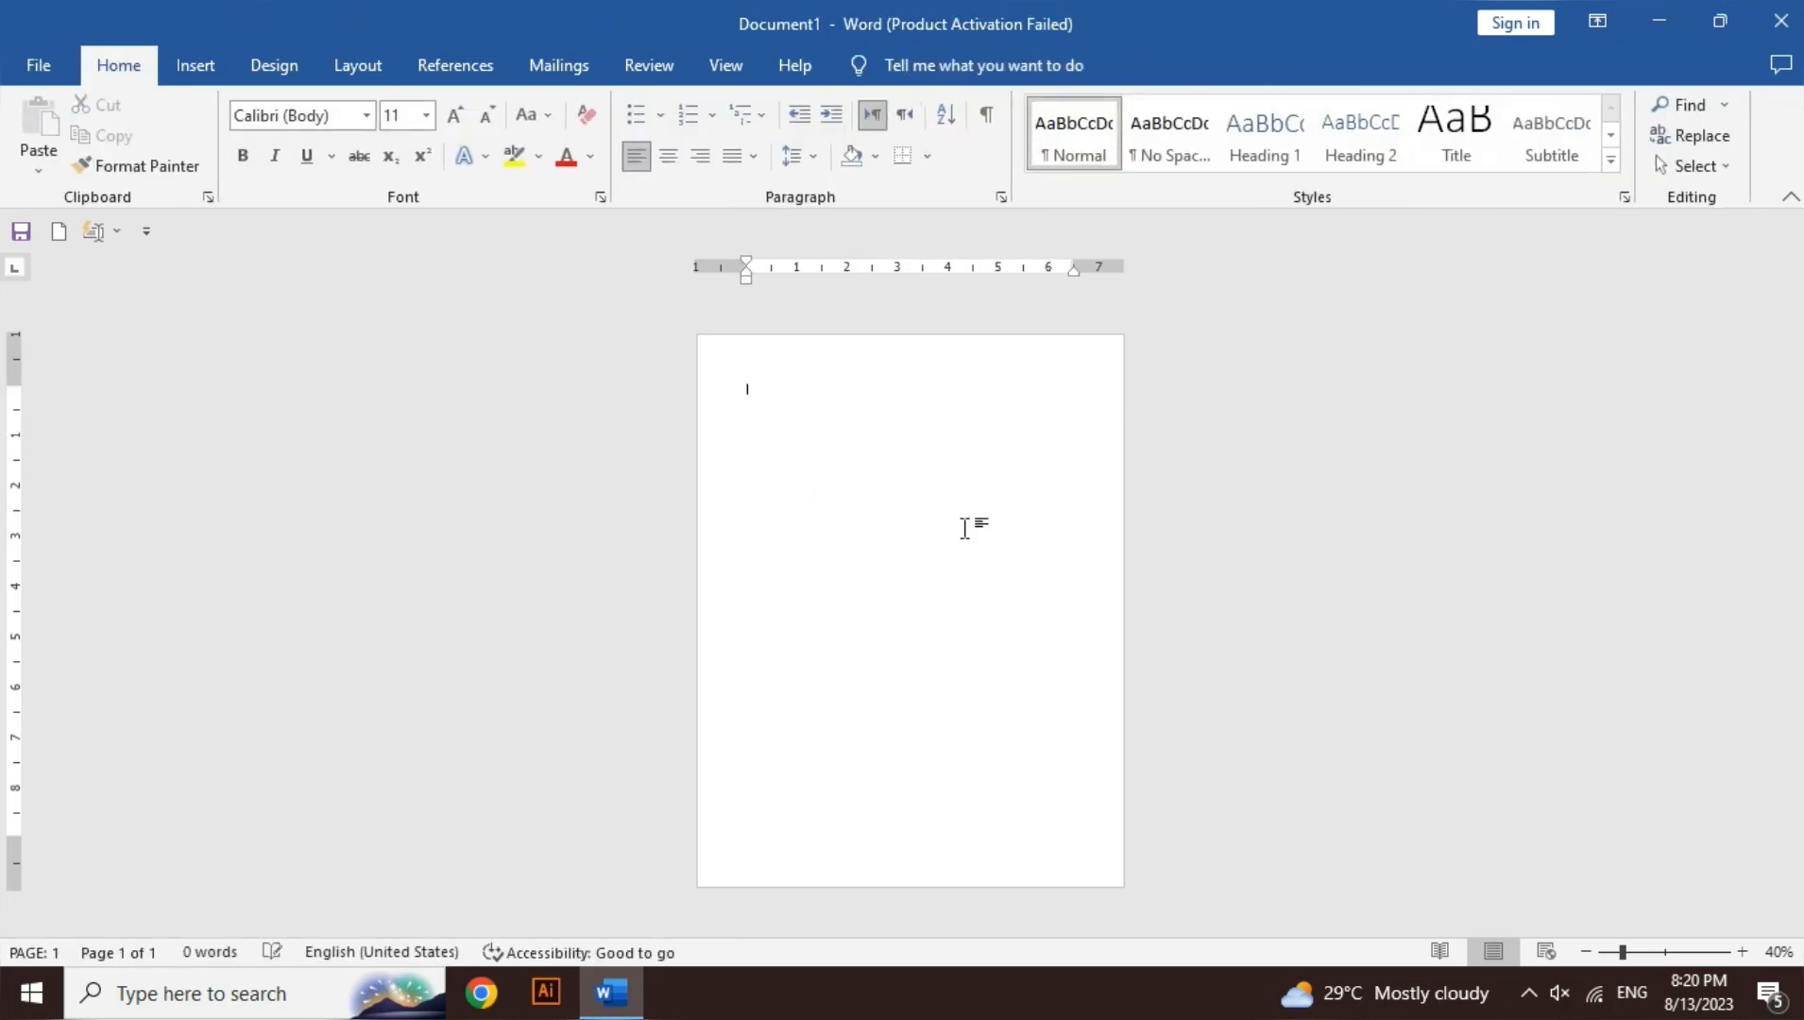
# - Embed an Excel spreadsheet in the page from the Table dropdown
pyautogui.click(196, 66)
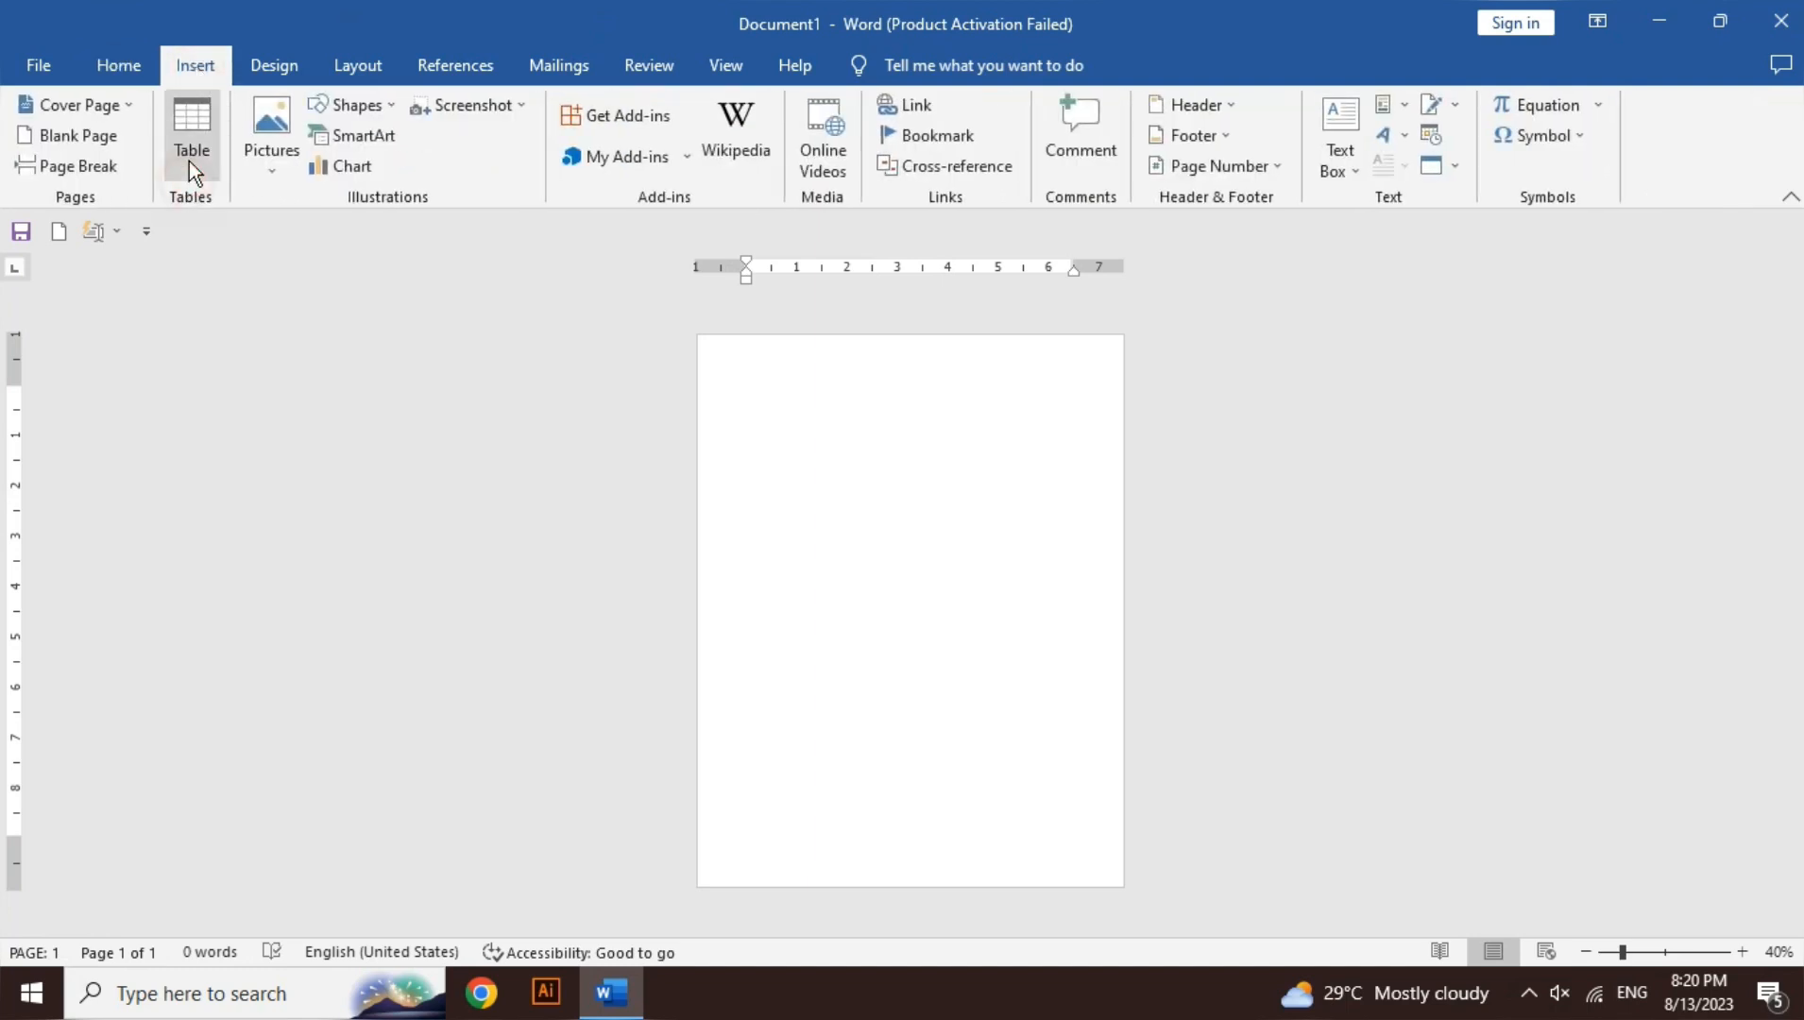
pyautogui.click(194, 172)
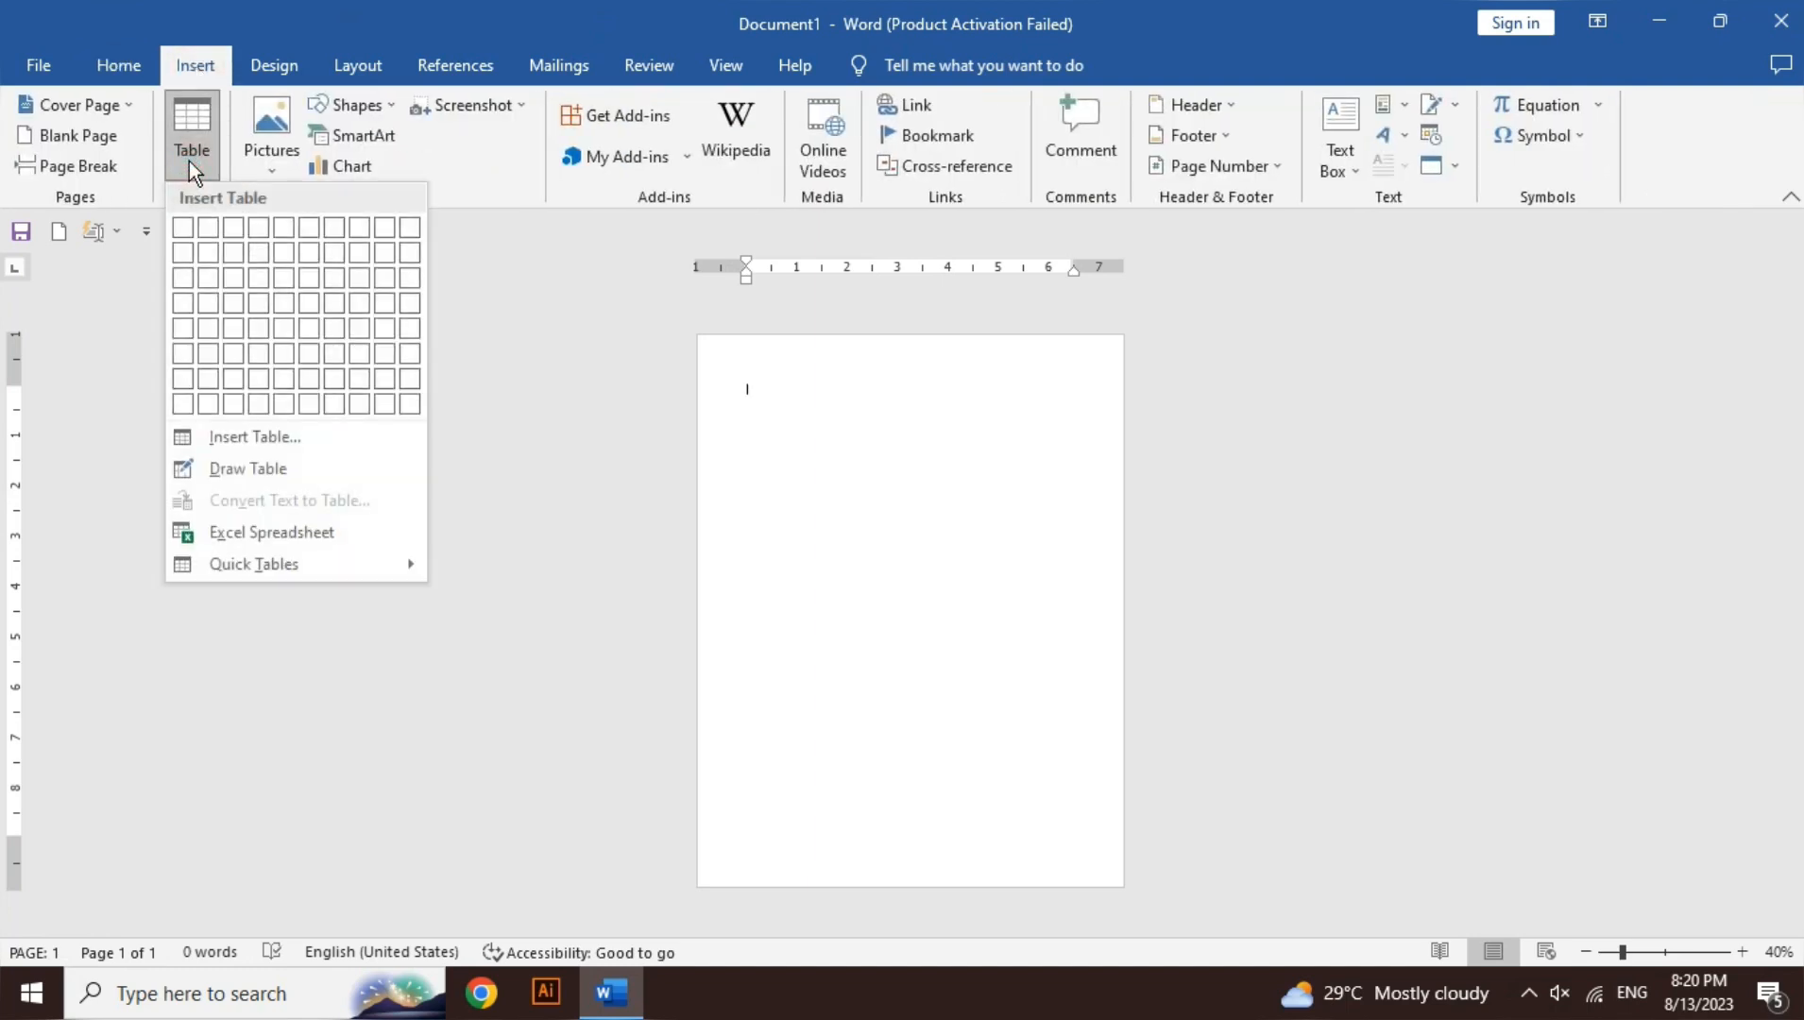
pyautogui.click(272, 532)
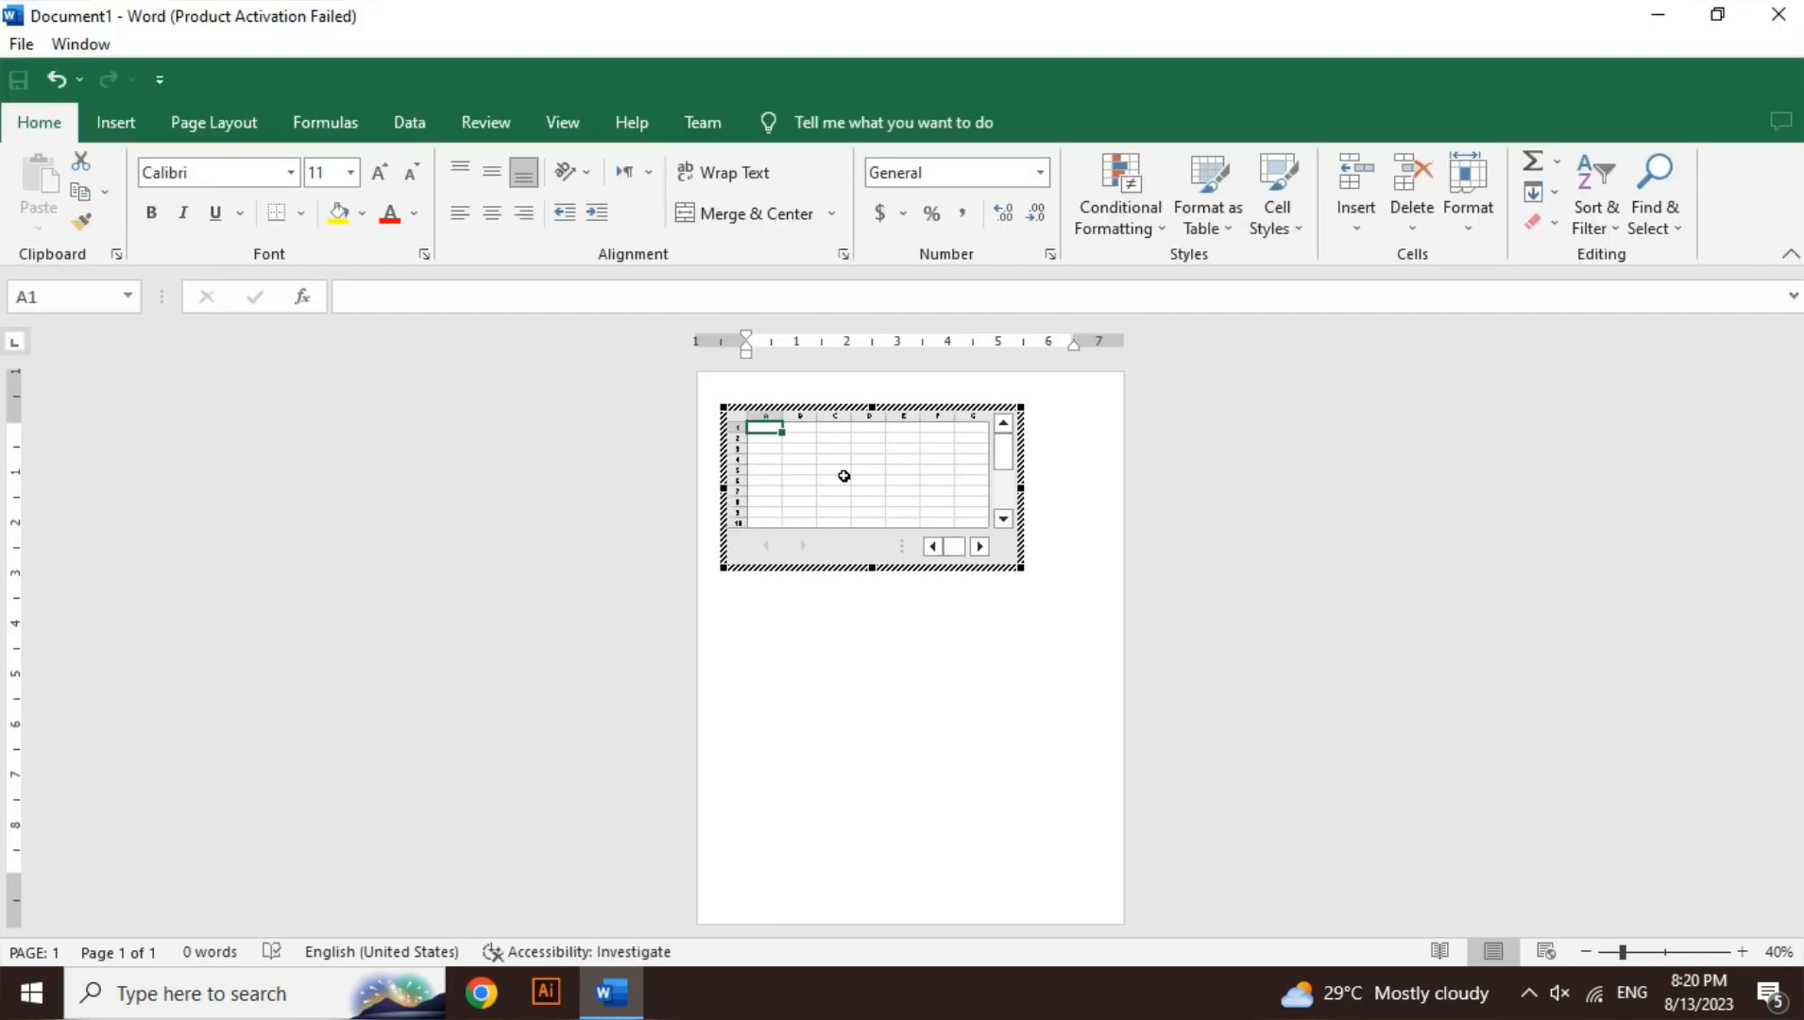
# - Type sample entries 'dsdd', 'asdas', 'asd', 'a' and 'd' into the worksheet cells, dismissing the activation notice
pyautogui.write('dsdd')
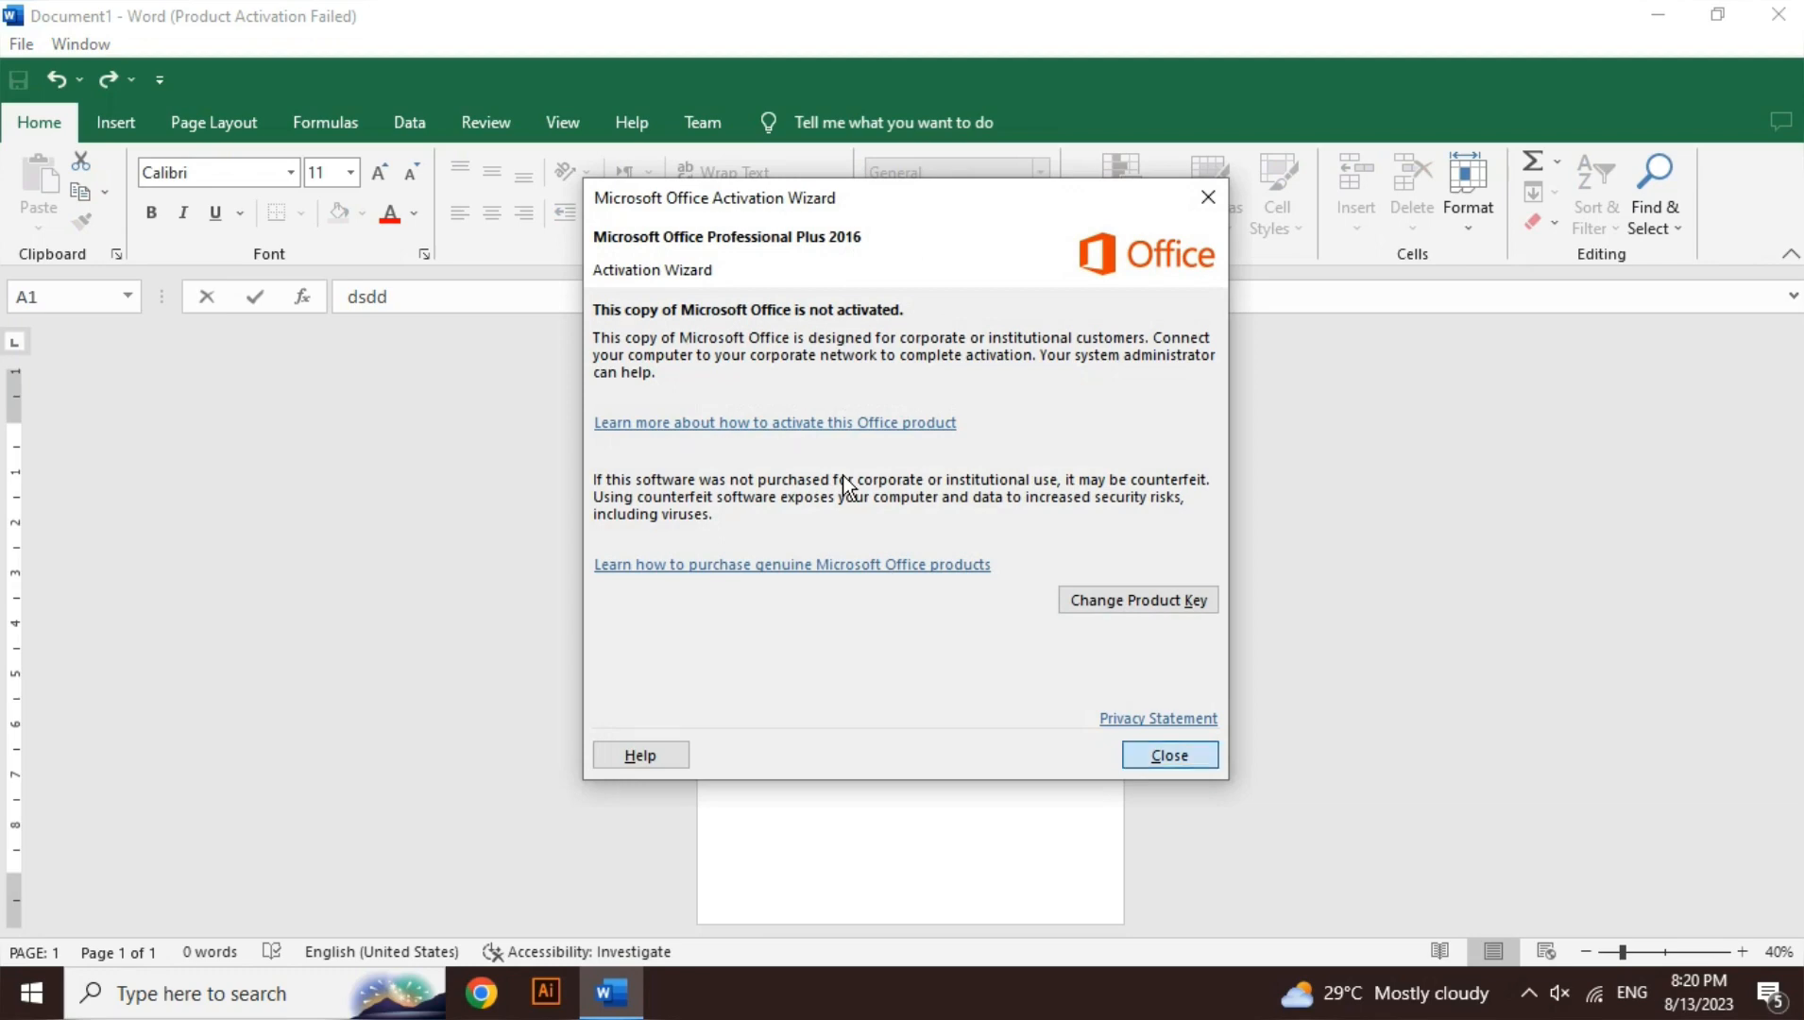
pyautogui.press('Return')
pyautogui.press('Down')
pyautogui.press('Down')
pyautogui.write('asdas')
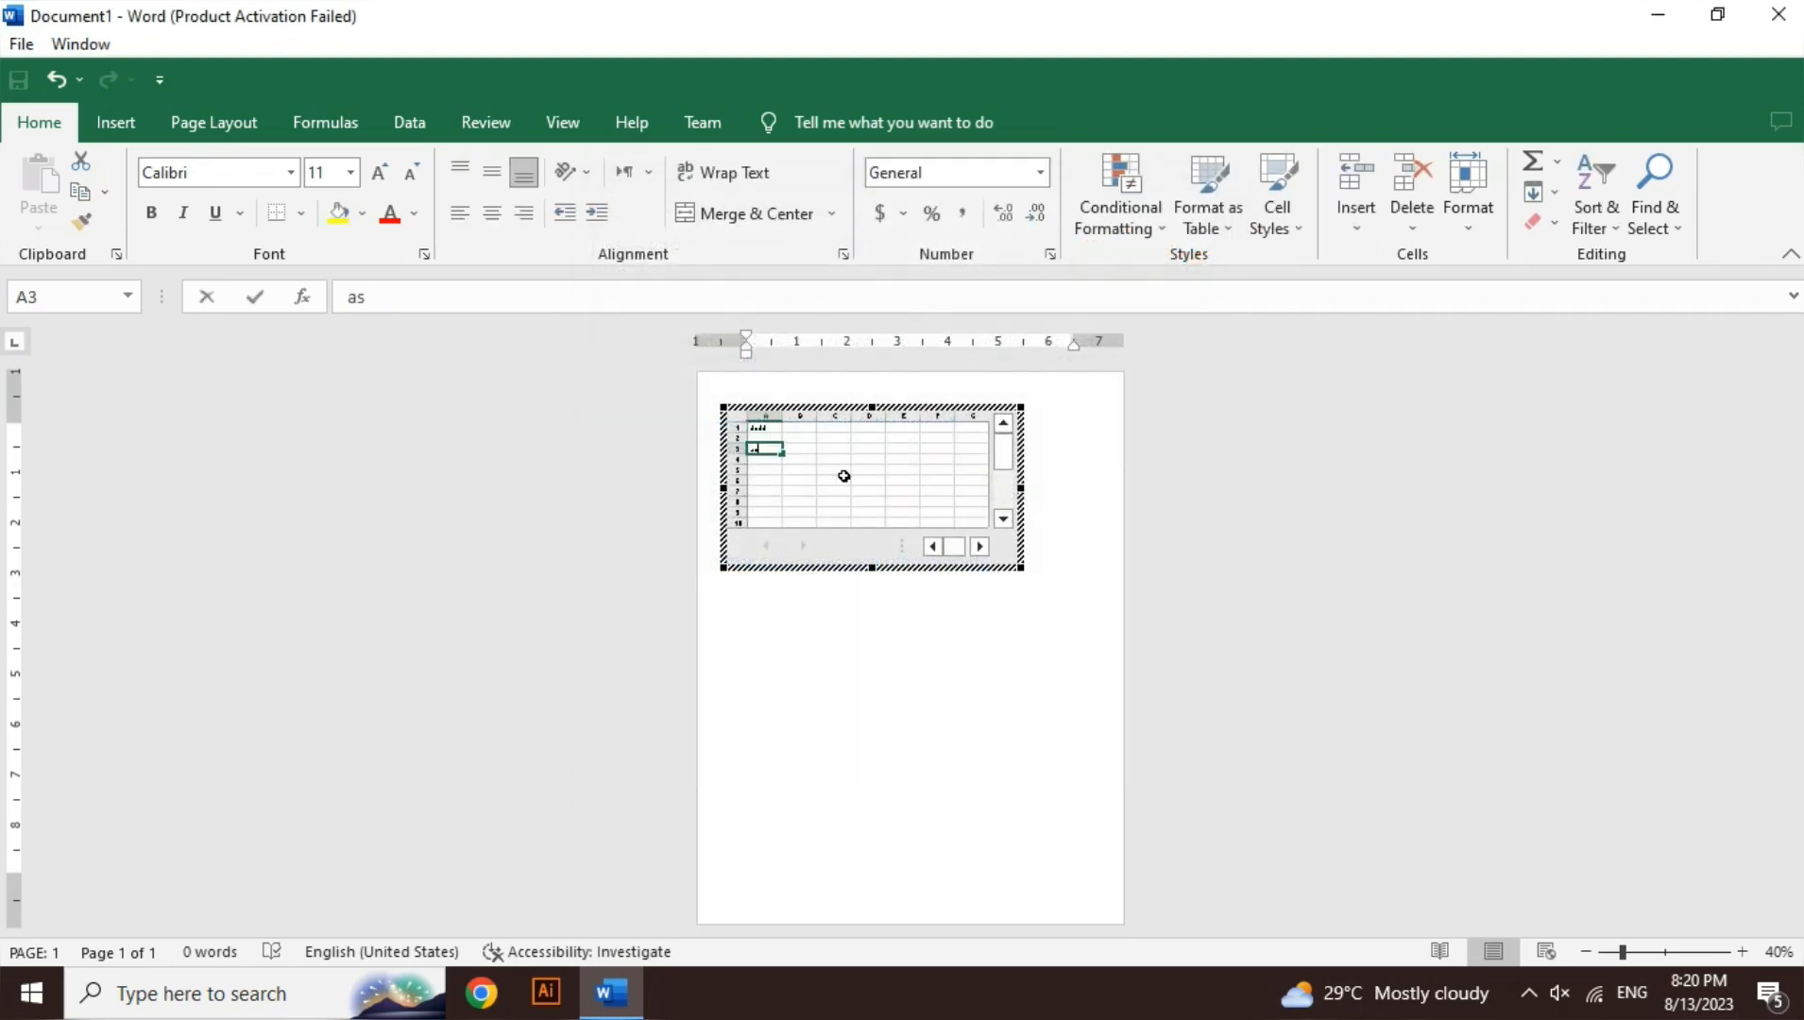
pyautogui.press('Right')
pyautogui.write('asd')
pyautogui.press('Right')
pyautogui.write('asd')
pyautogui.press('Right')
pyautogui.write('a')
pyautogui.press('Down')
pyautogui.write('d')
pyautogui.press('Down')
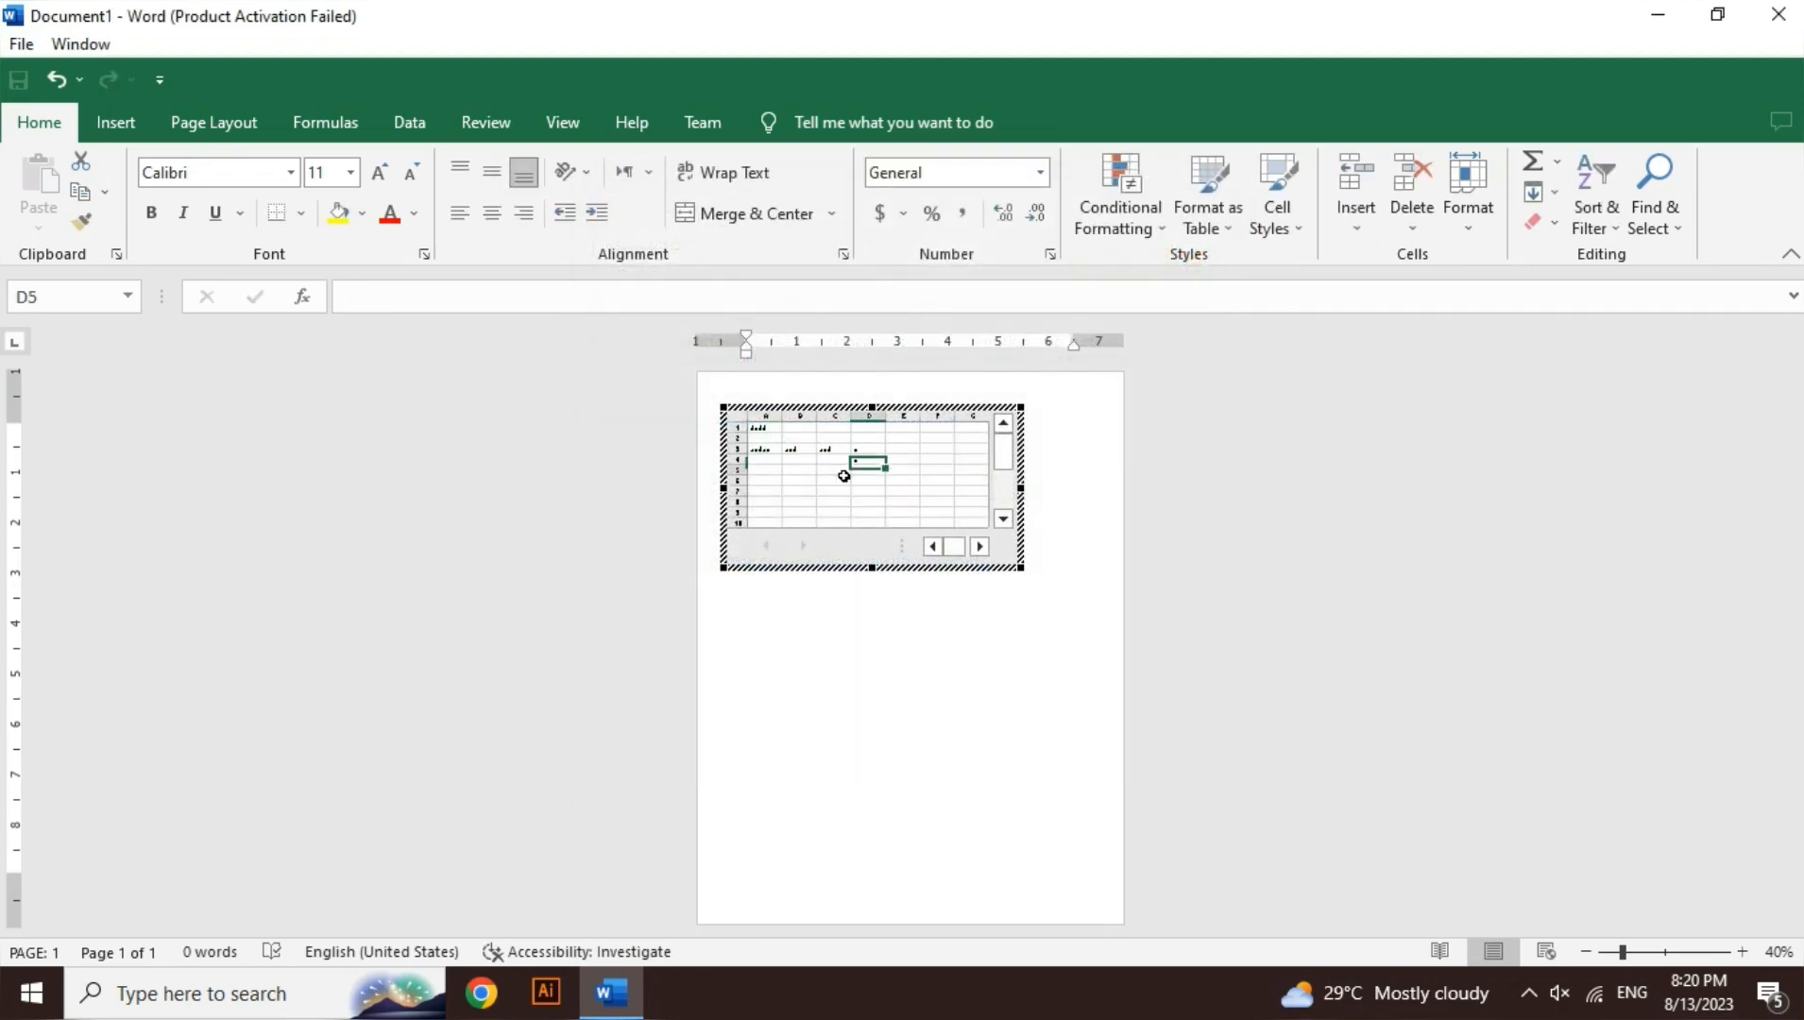
pyautogui.press('Down')
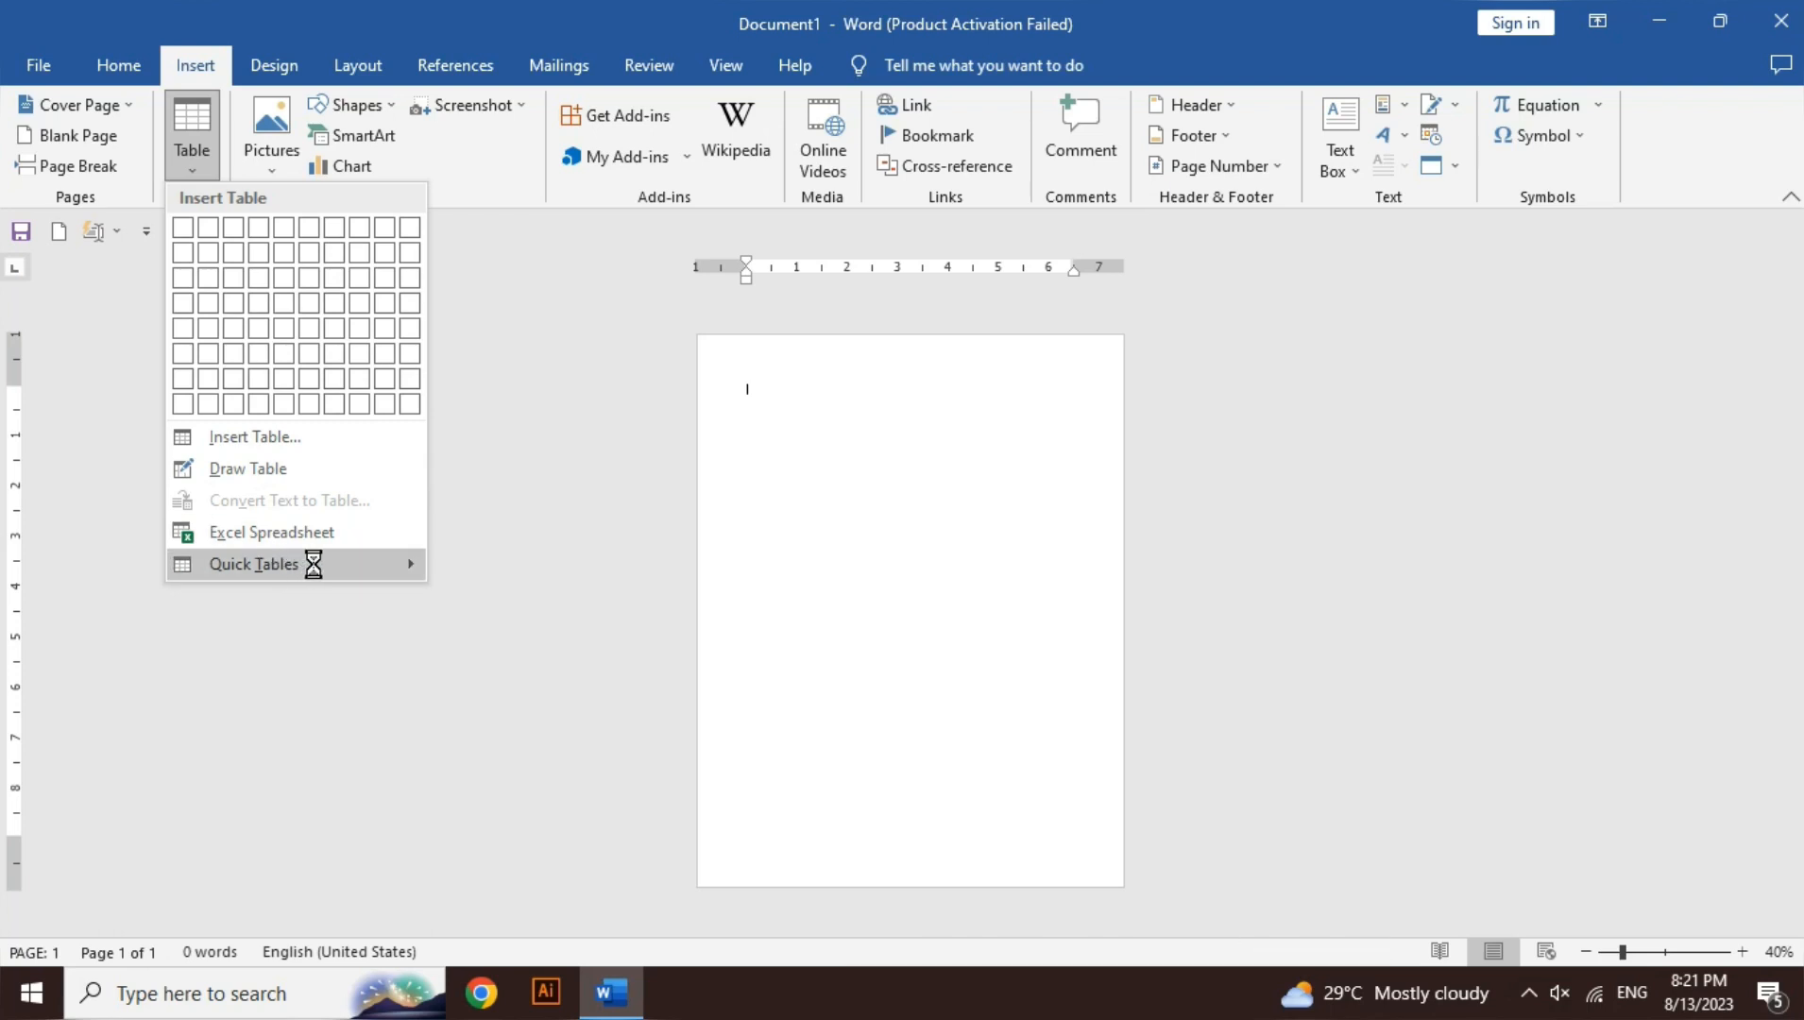
# - Insert the May calendar from Quick Tables, undo it, and reopen the Table grid
pyautogui.moveTo(312, 564)
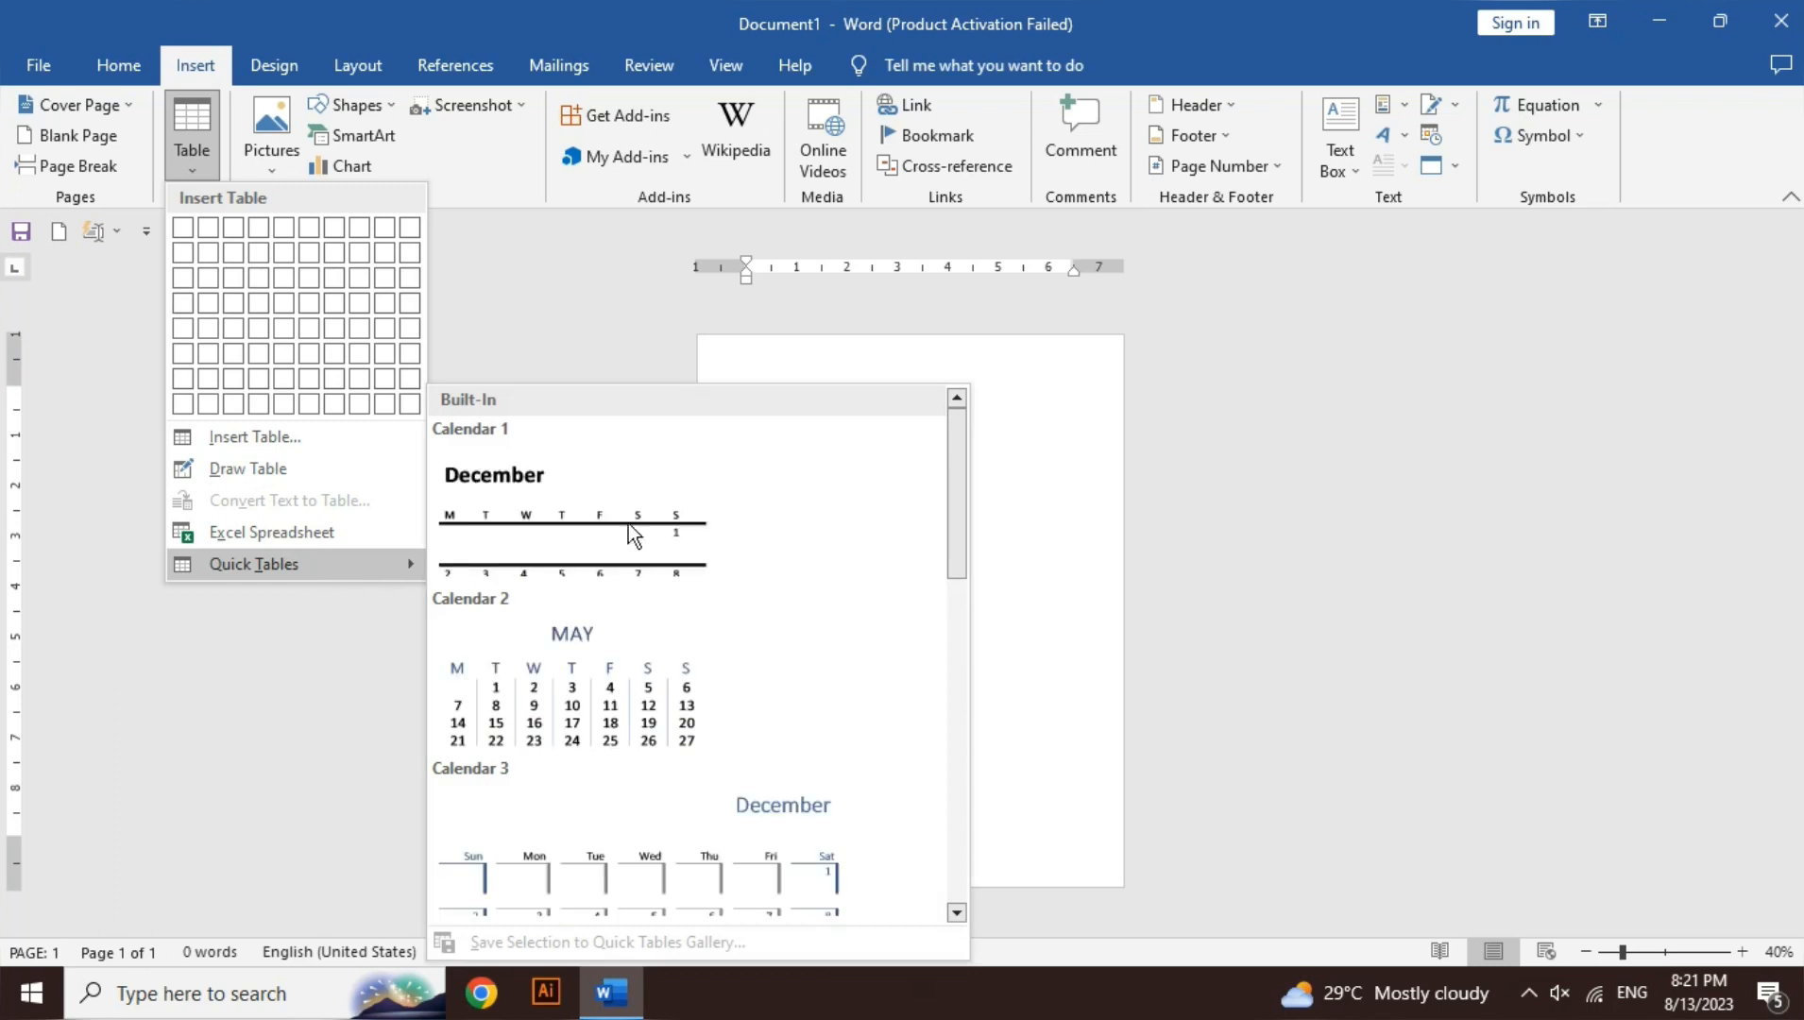
pyautogui.moveTo(960, 471); pyautogui.dragTo(959, 658)
pyautogui.click(531, 458)
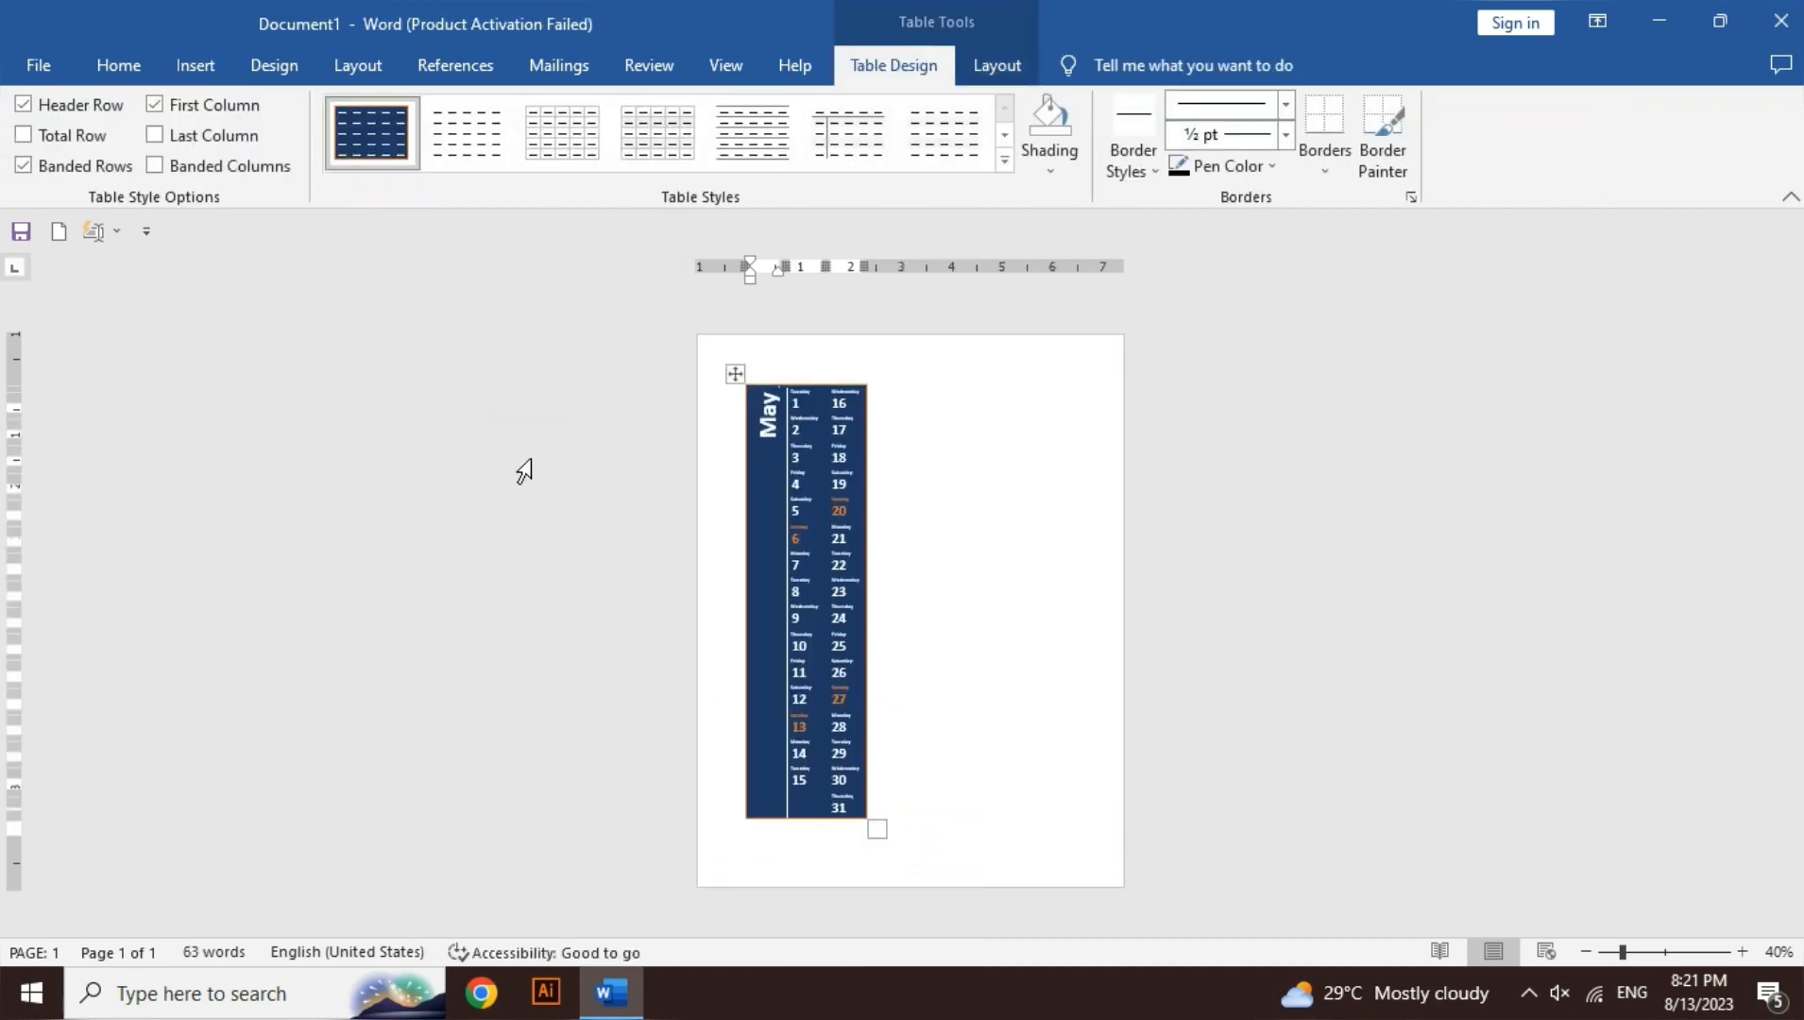
pyautogui.hotkey('ctrl', 'z')
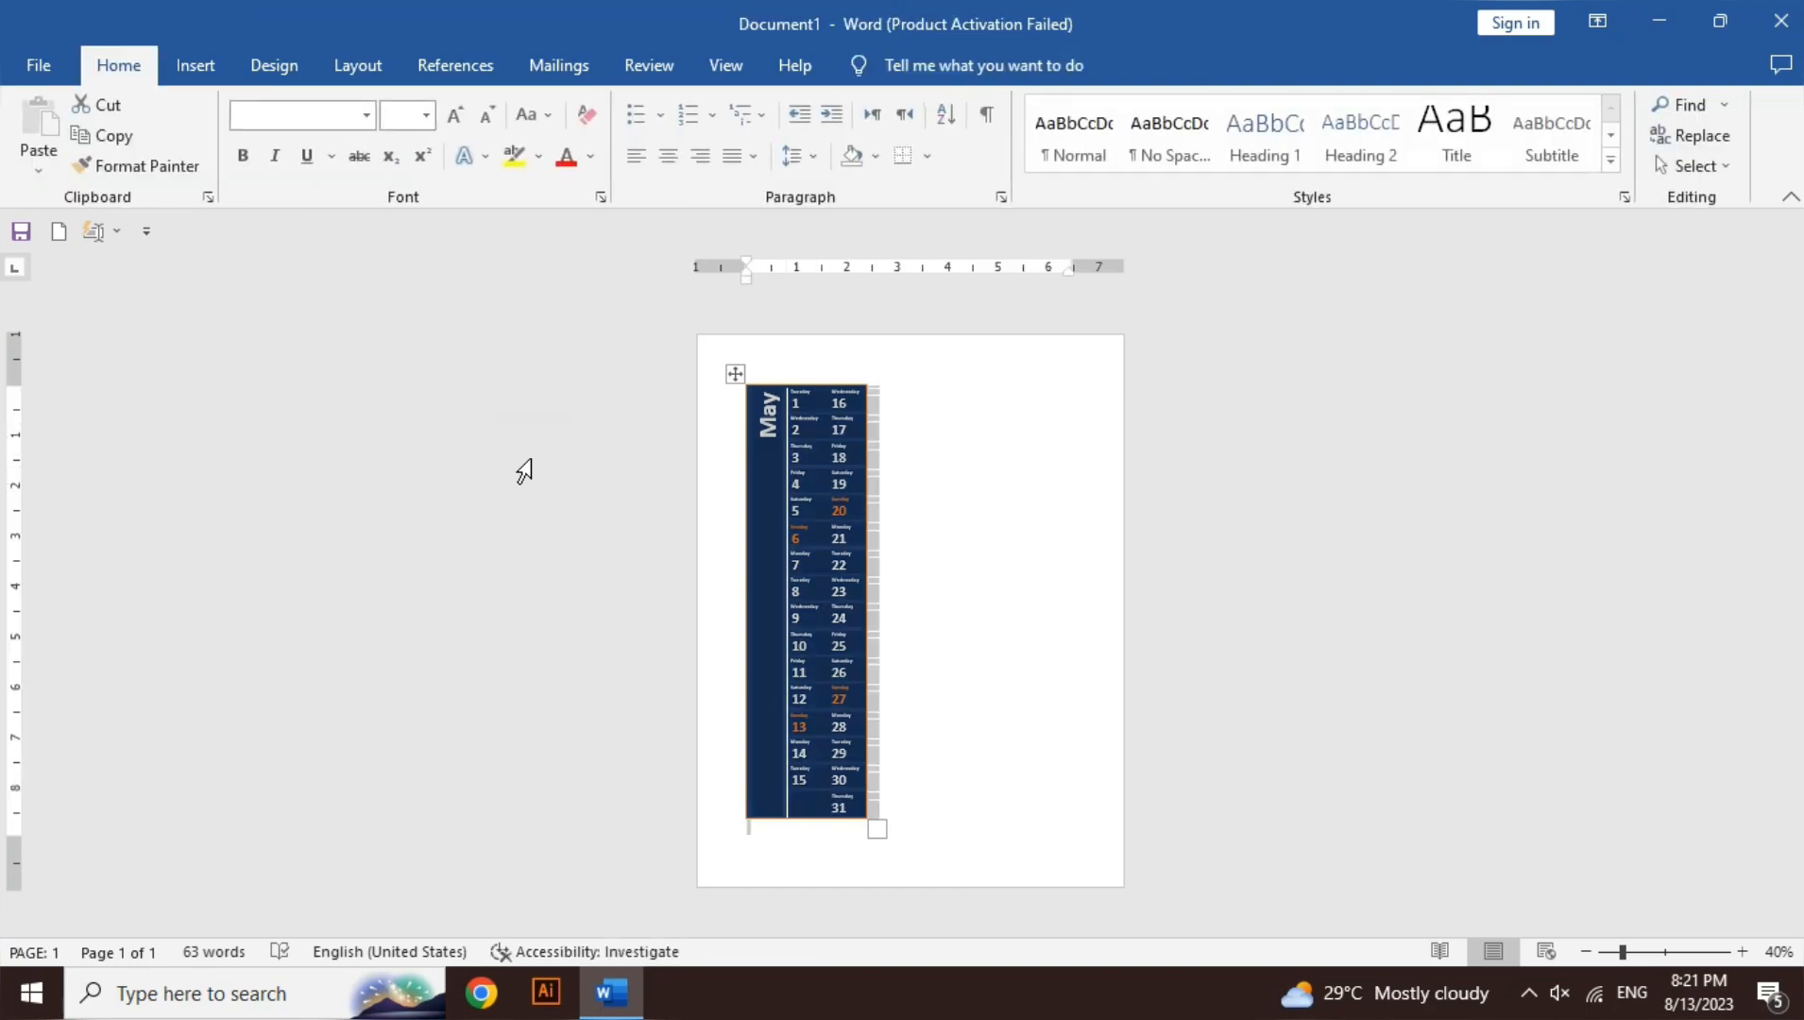
pyautogui.click(195, 64)
pyautogui.click(193, 147)
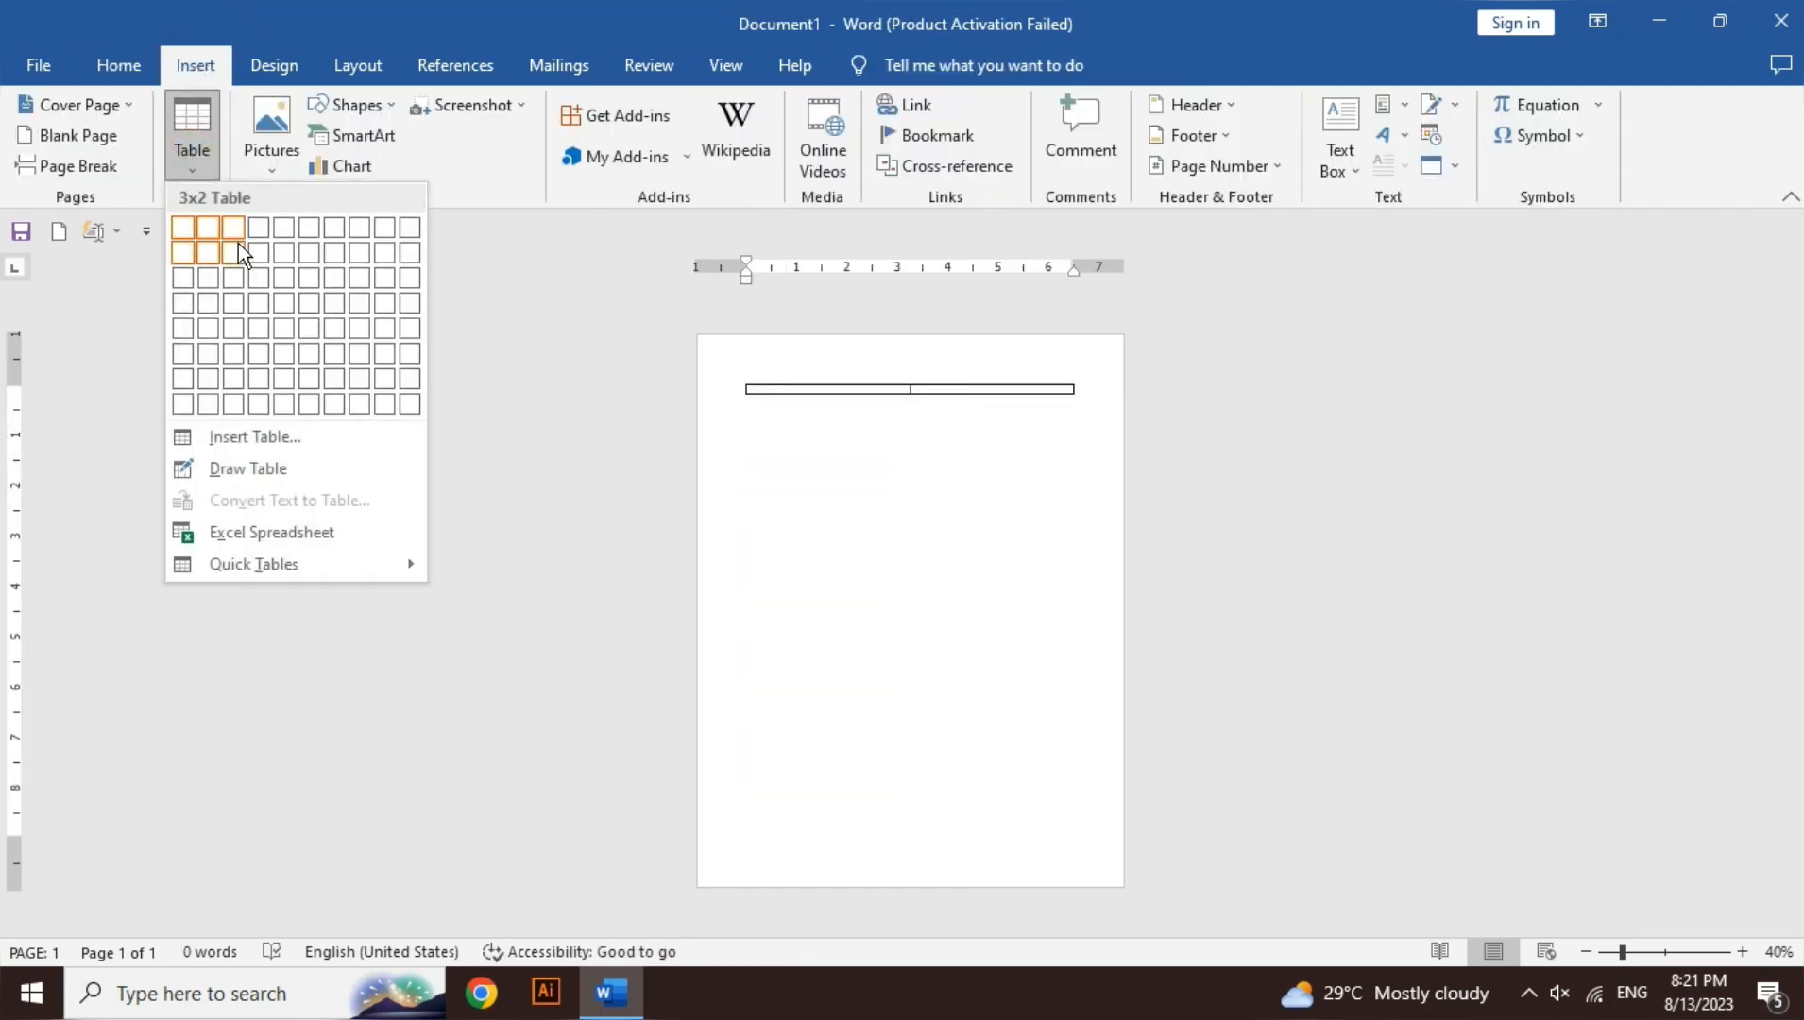
# - Insert a 6x4 table from the grid and zoom the page to 100%
pyautogui.click(308, 304)
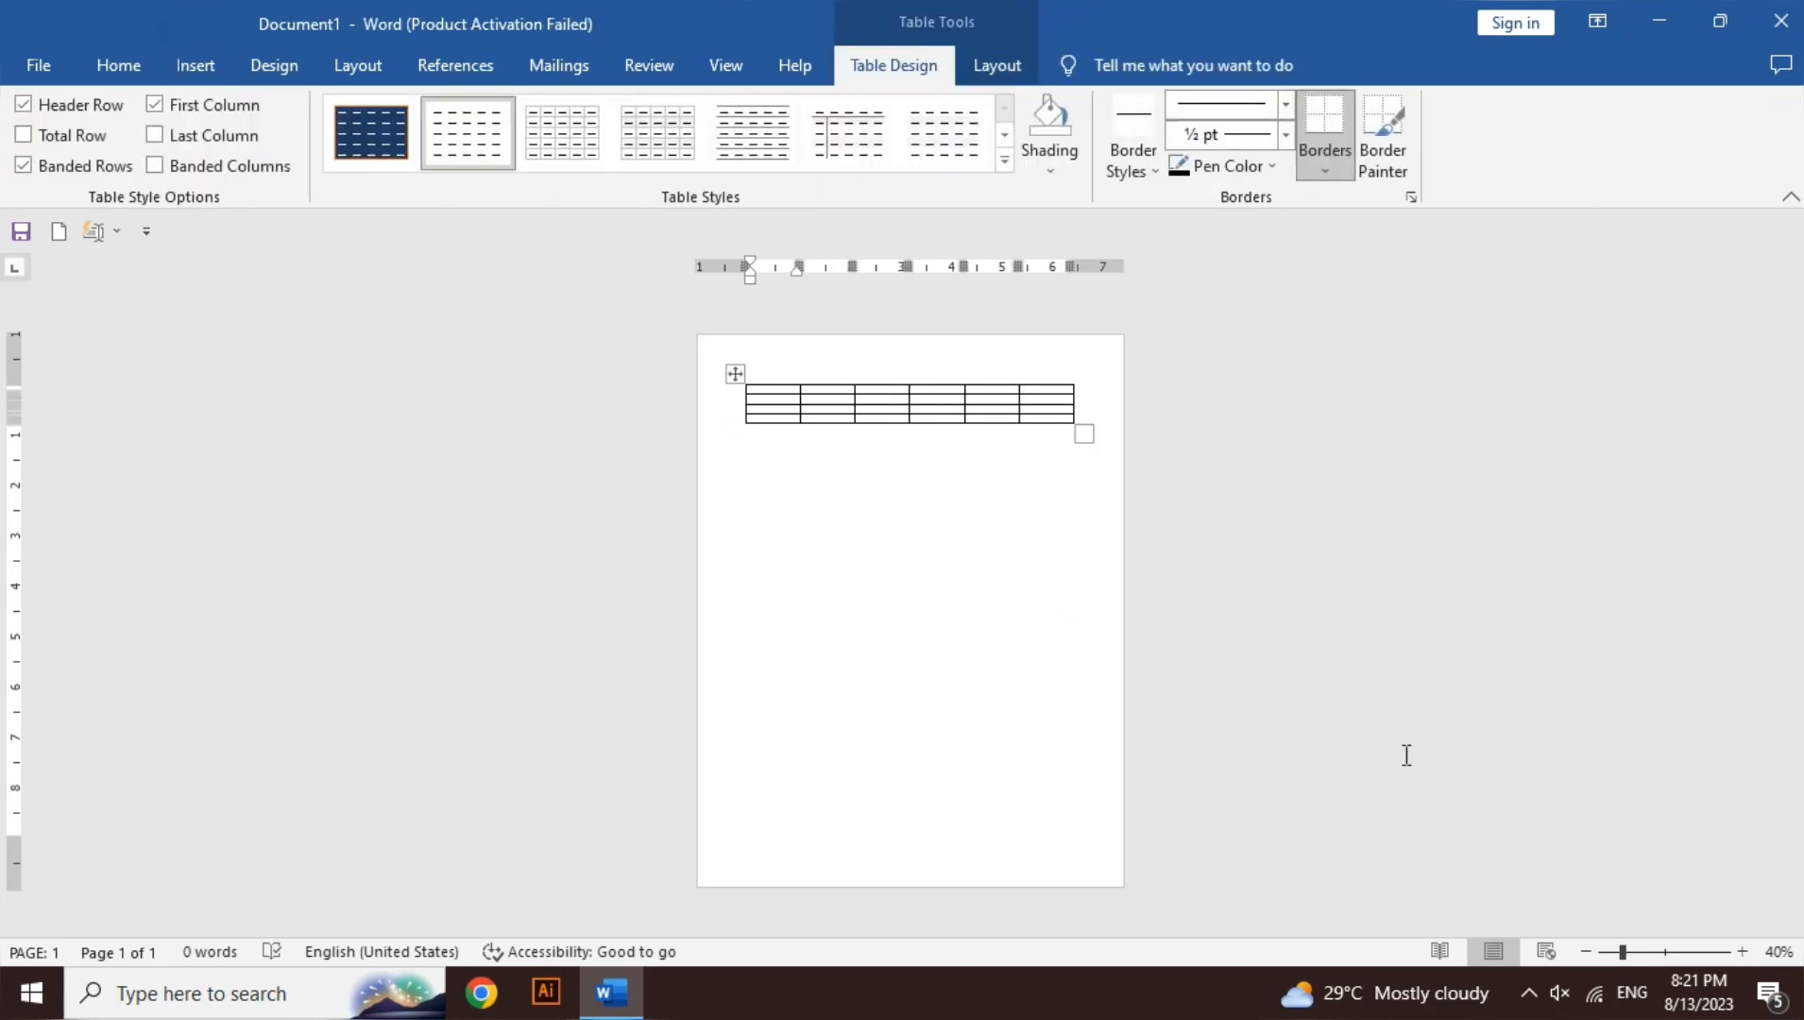
pyautogui.click(1747, 950)
pyautogui.click(1747, 950)
pyautogui.click(1747, 950)
pyautogui.click(1747, 951)
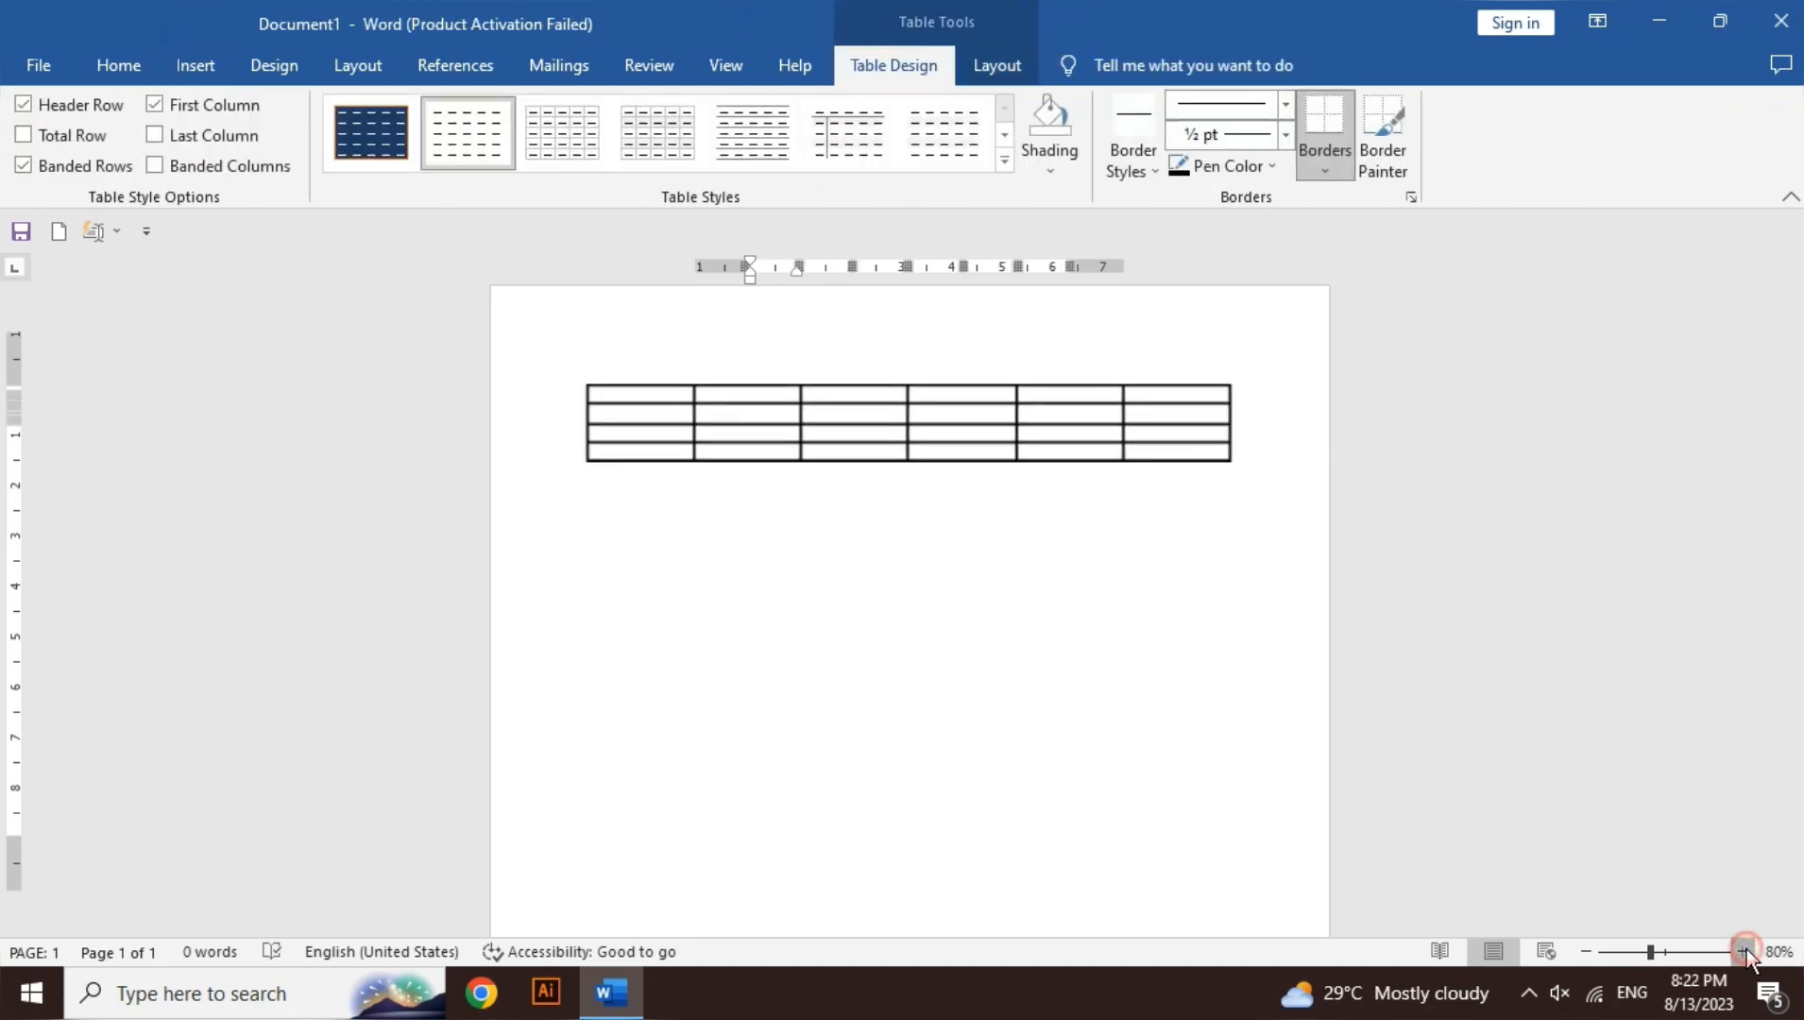
pyautogui.click(1747, 950)
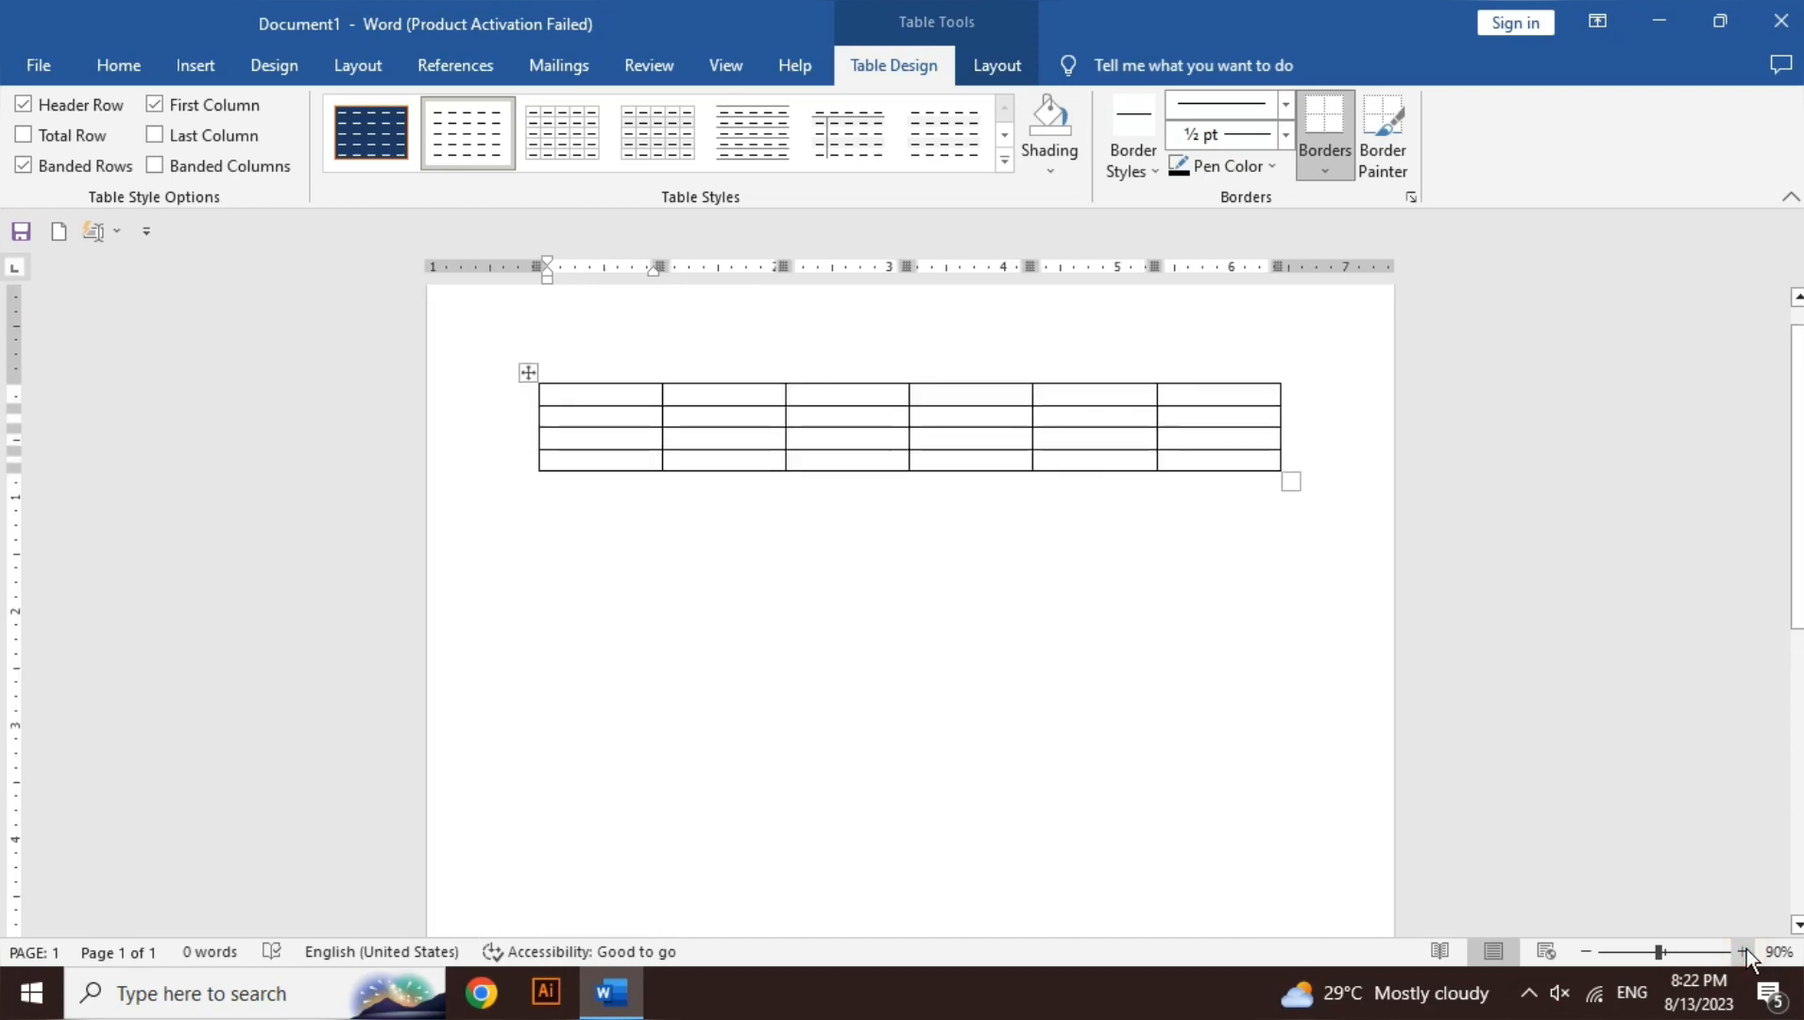
pyautogui.click(1747, 950)
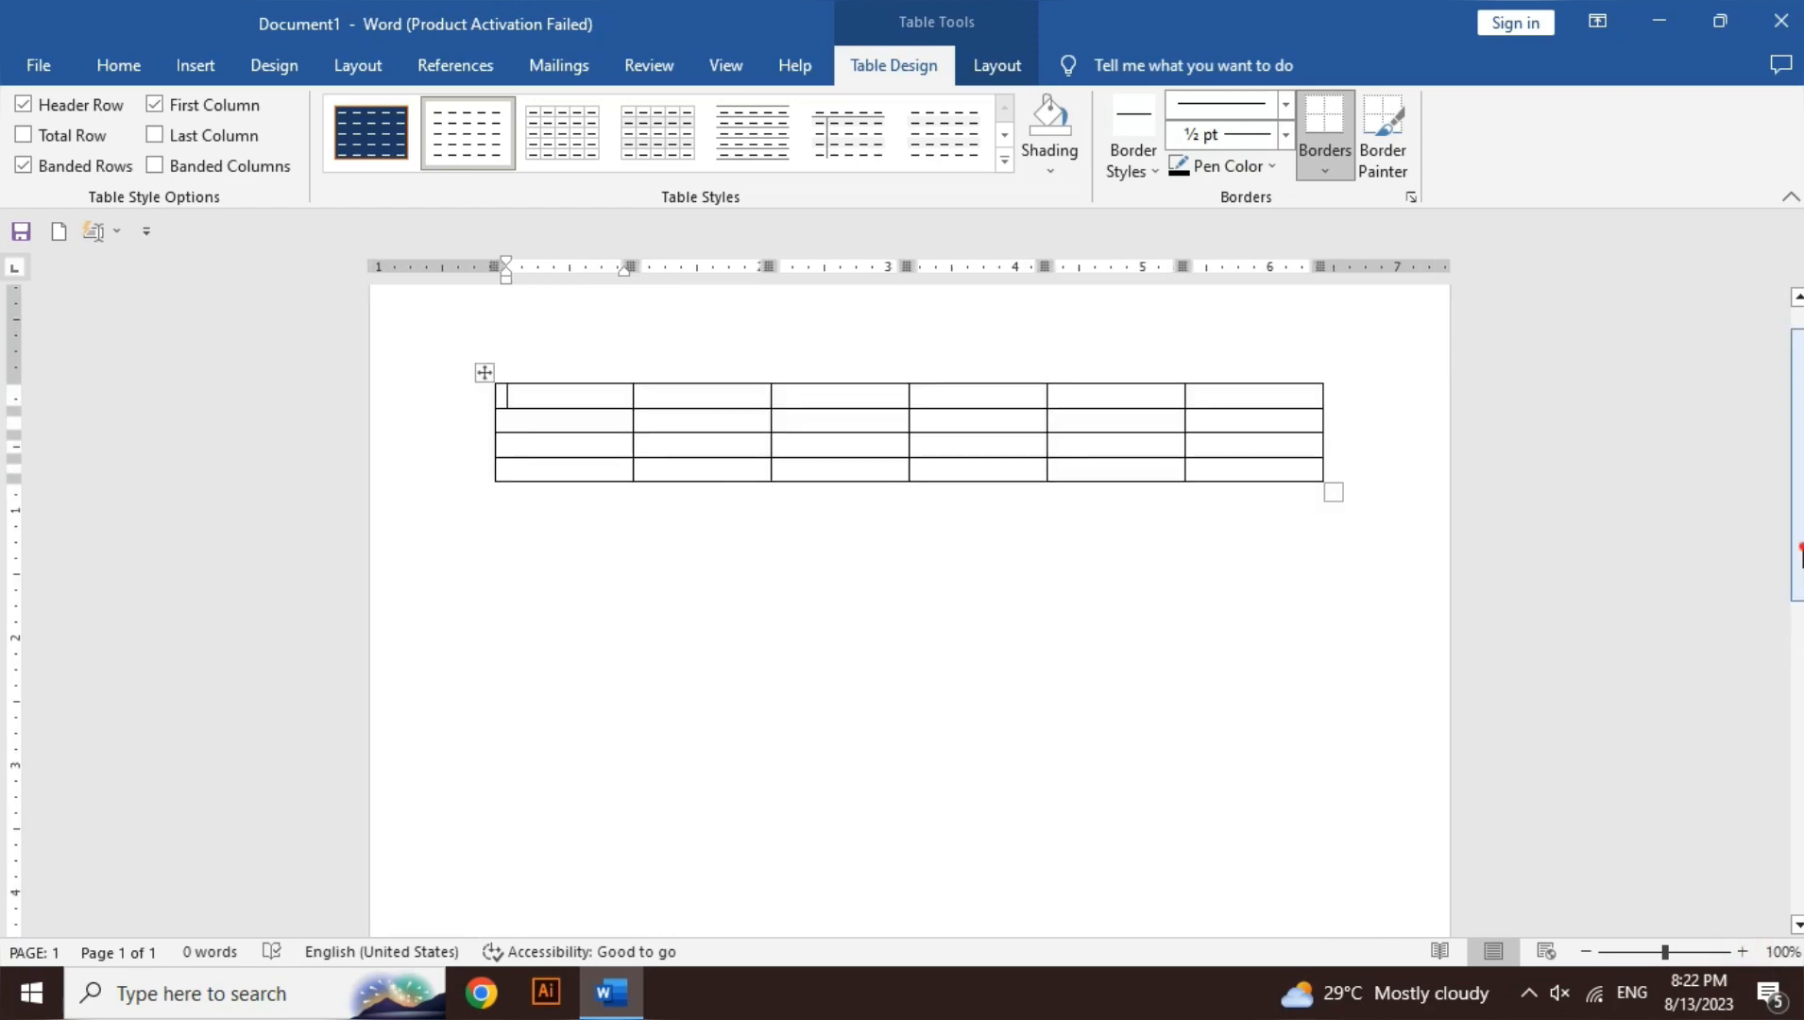
pyautogui.moveTo(1798, 492); pyautogui.dragTo(1798, 472)
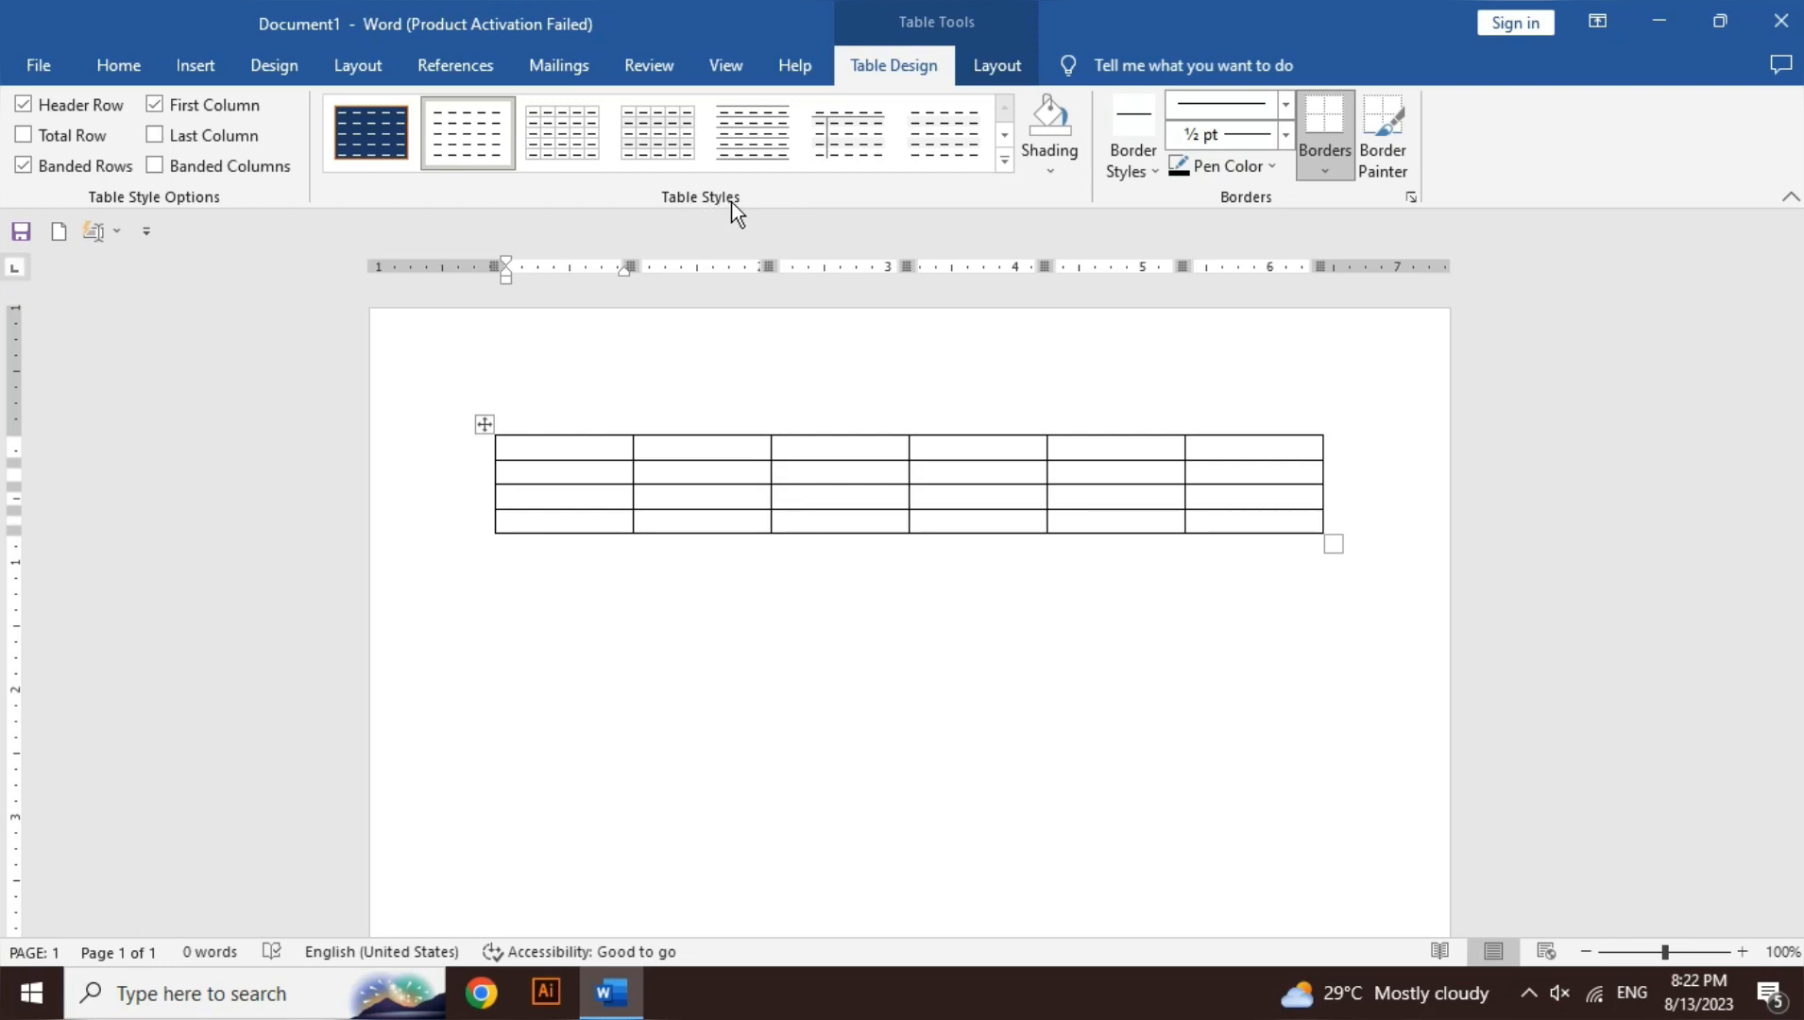
# - Apply a light banded grid style to the 6x4 table and return to a cell
pyautogui.click(829, 161)
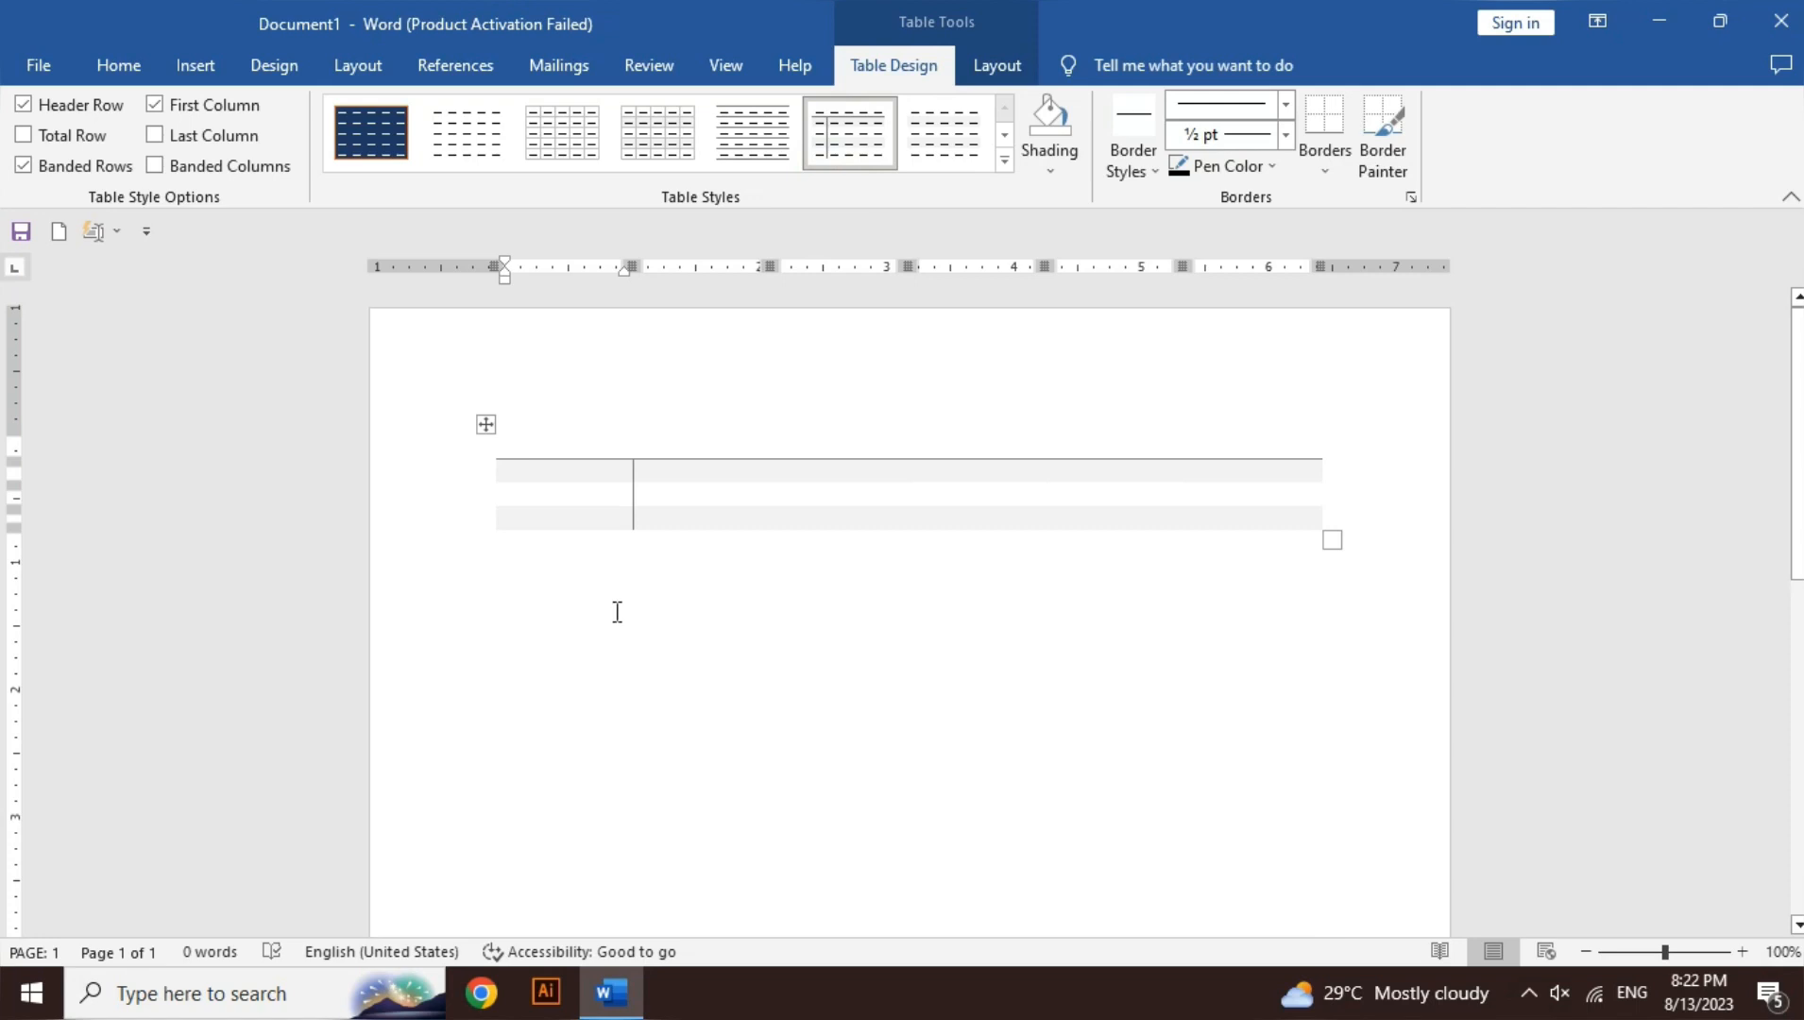
pyautogui.hotkey('ctrl', 'a')
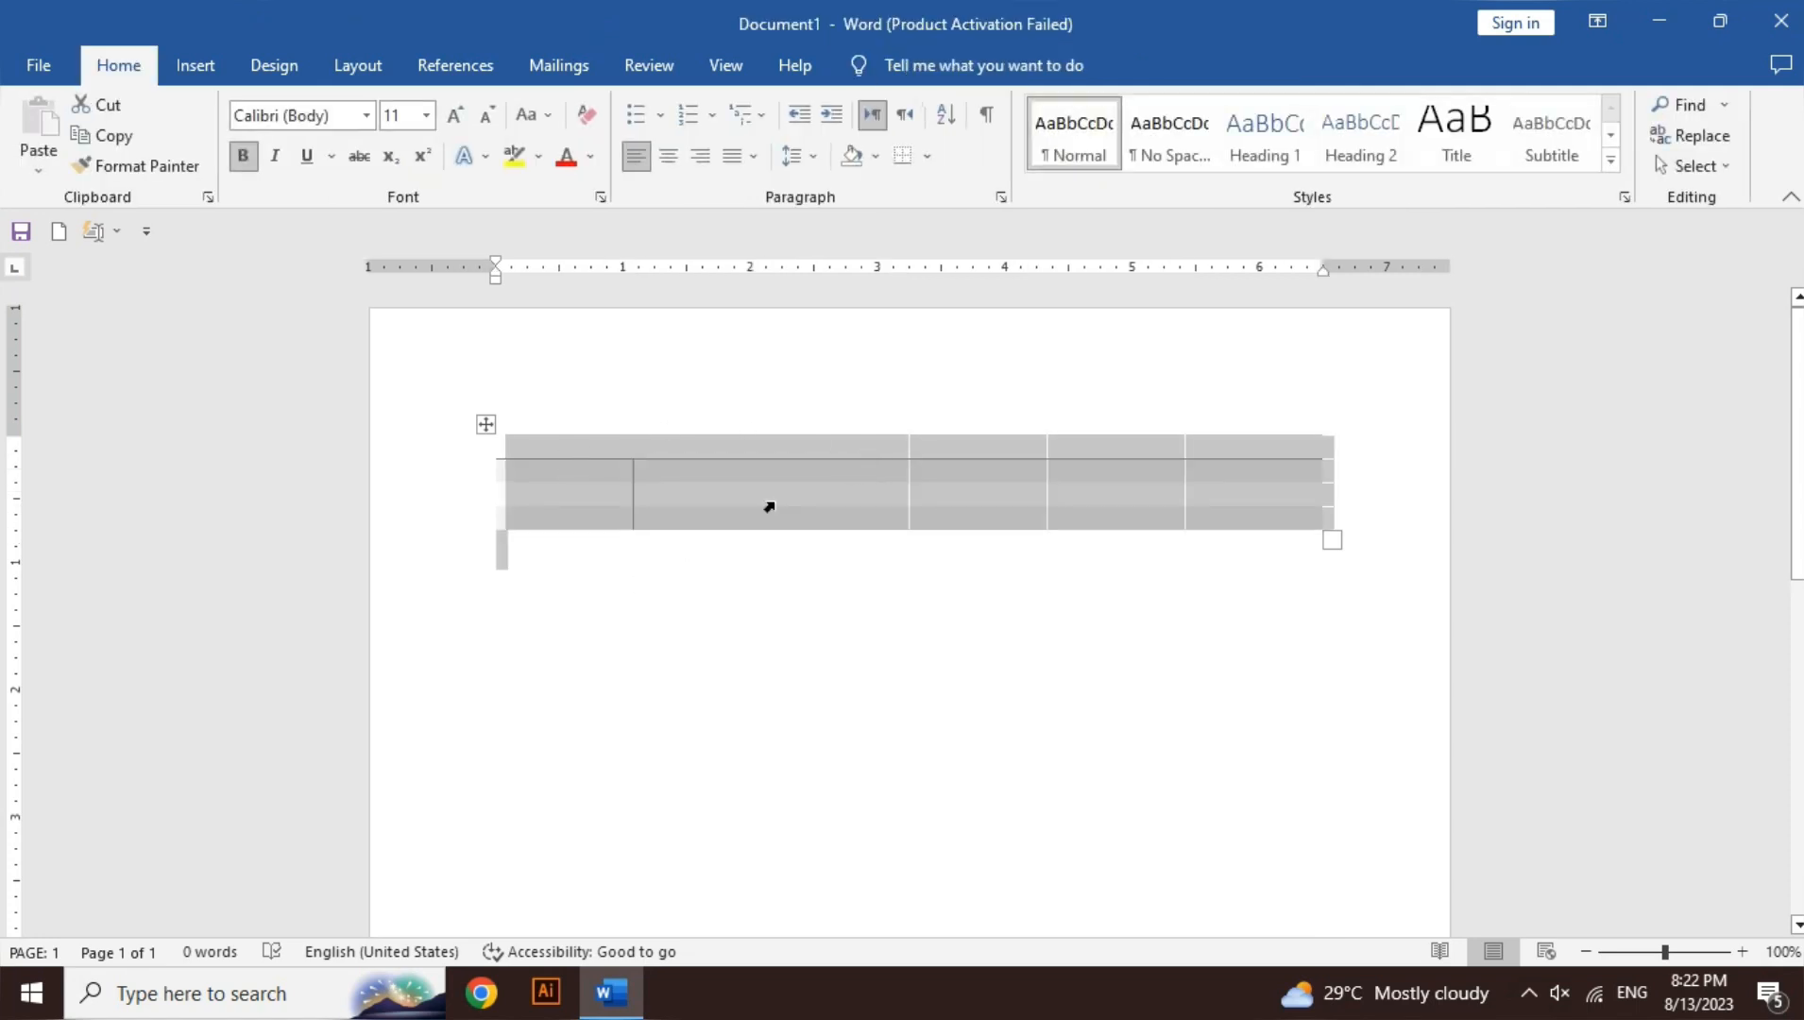
pyautogui.click(770, 505)
pyautogui.click(739, 495)
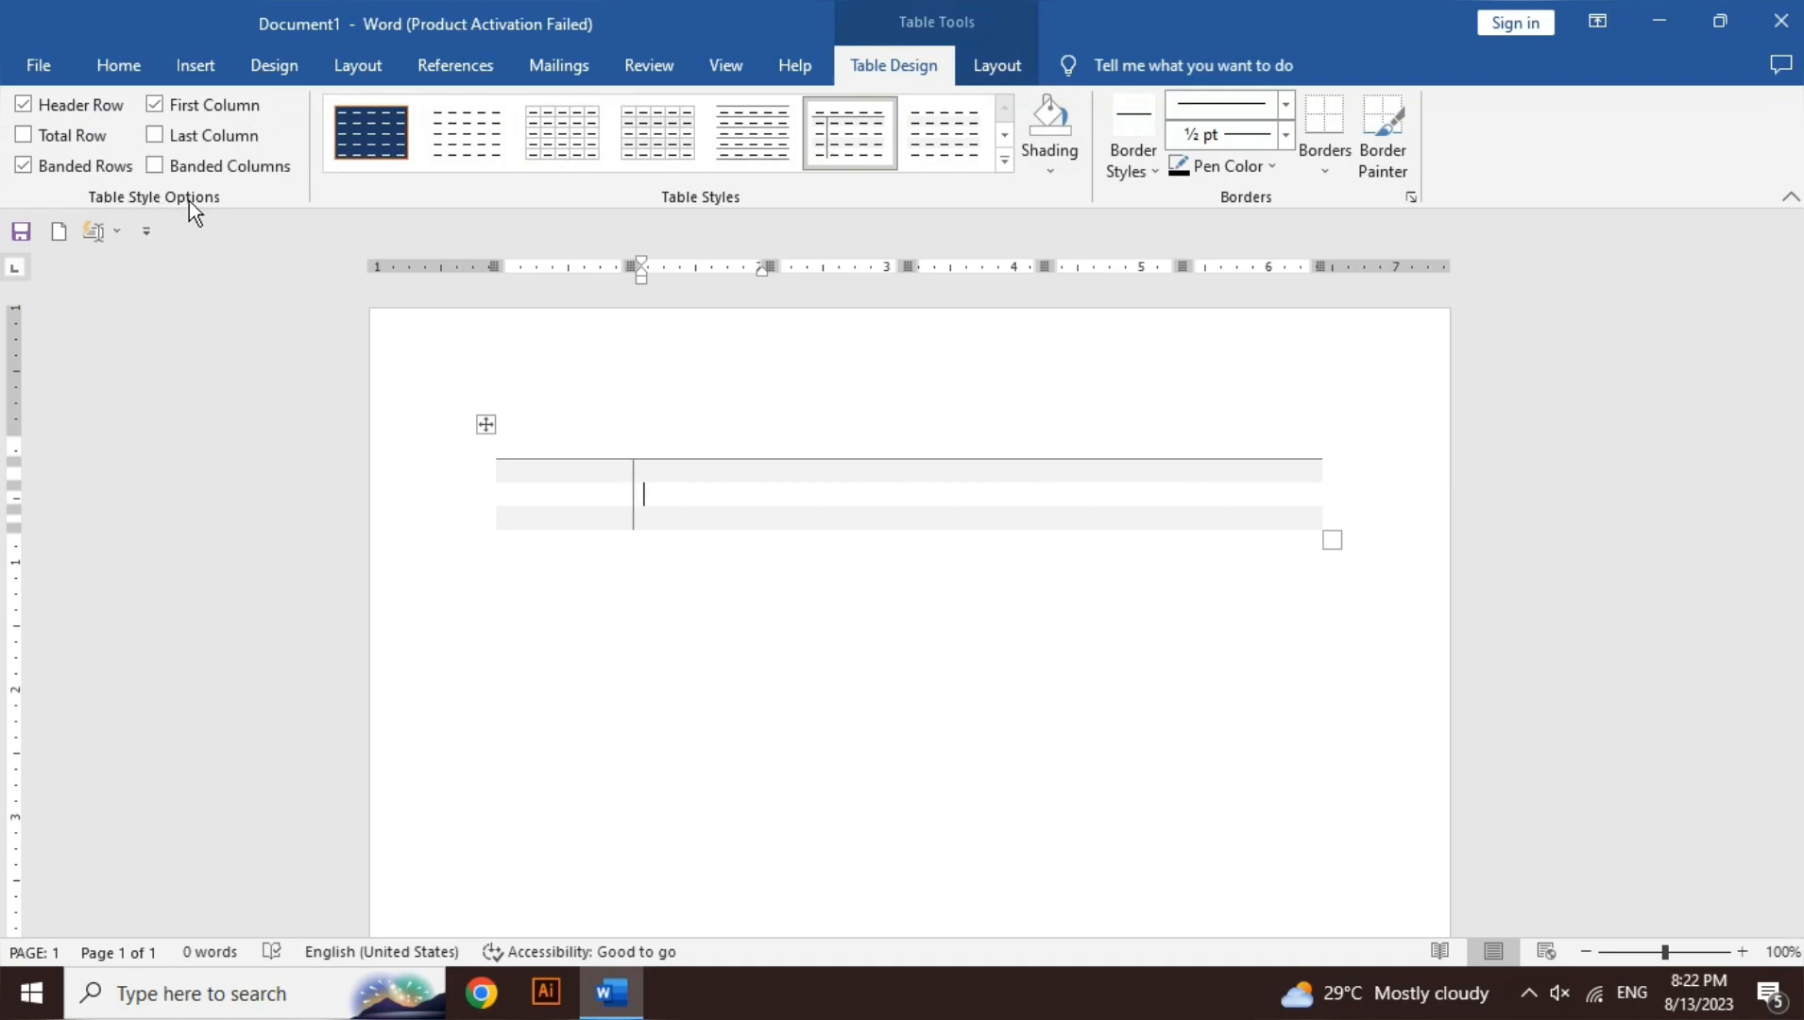
pyautogui.click(49, 109)
pyautogui.click(48, 109)
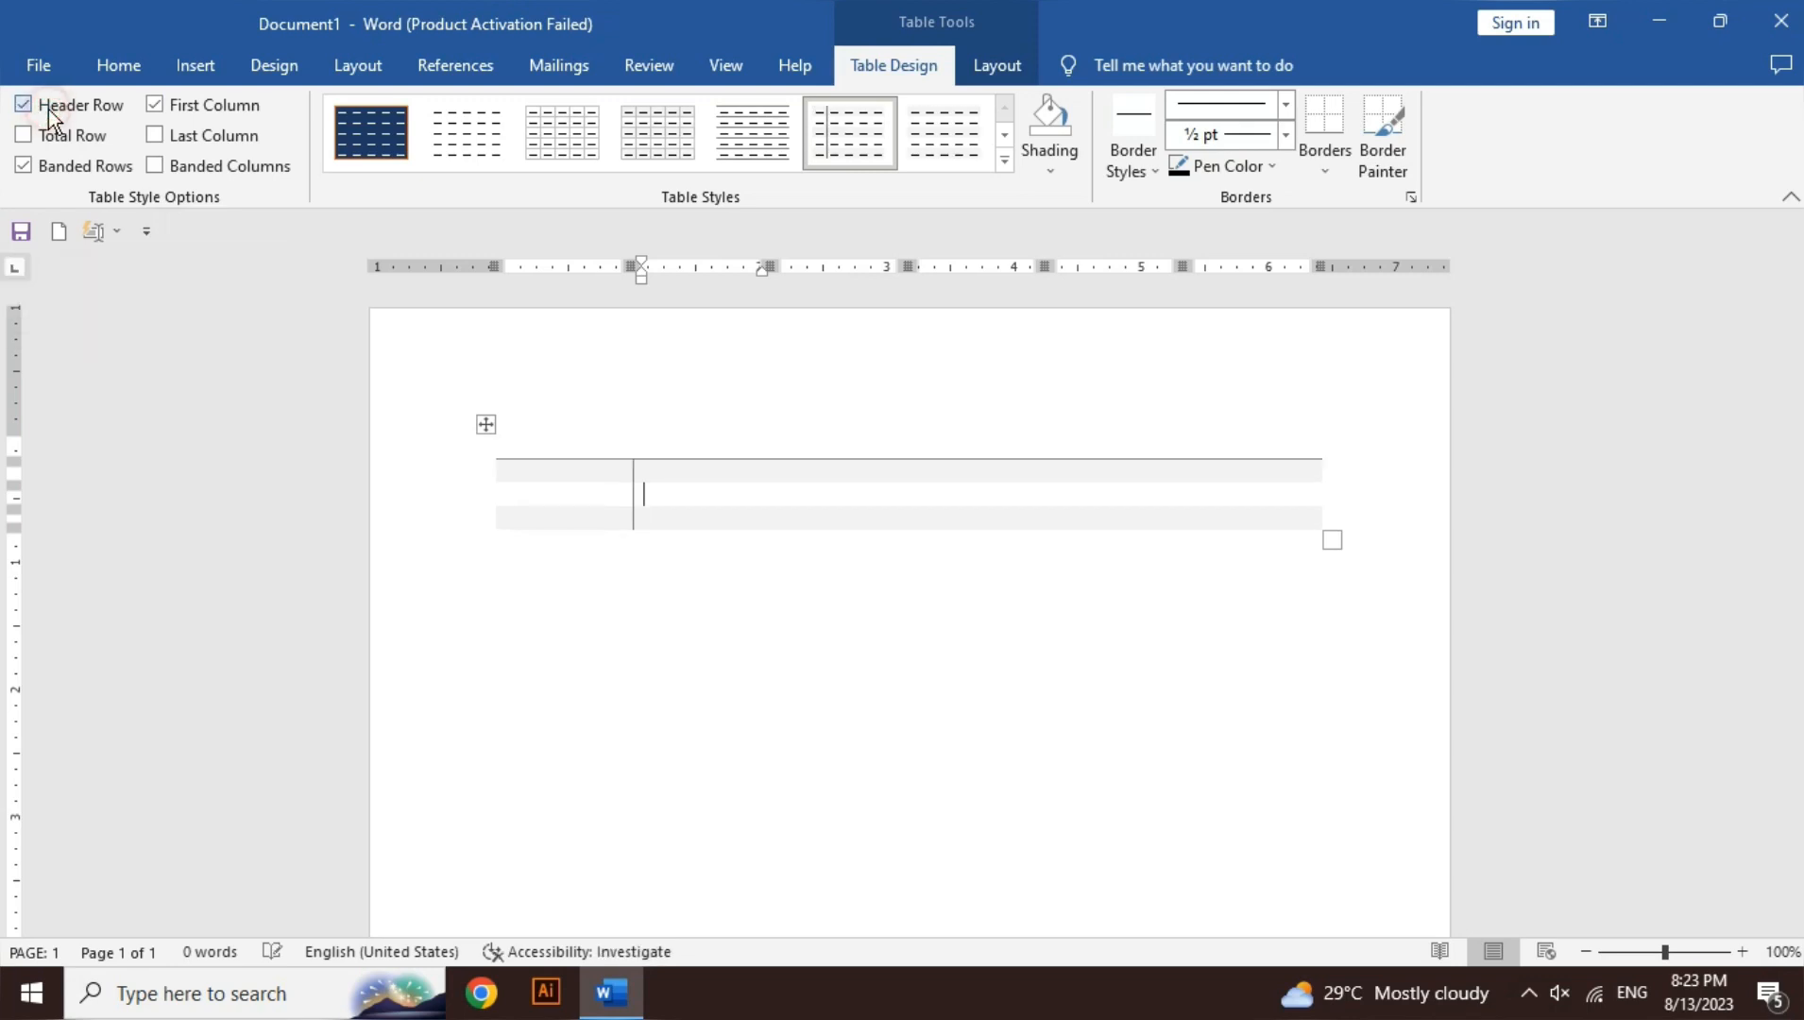
pyautogui.click(48, 109)
pyautogui.click(48, 108)
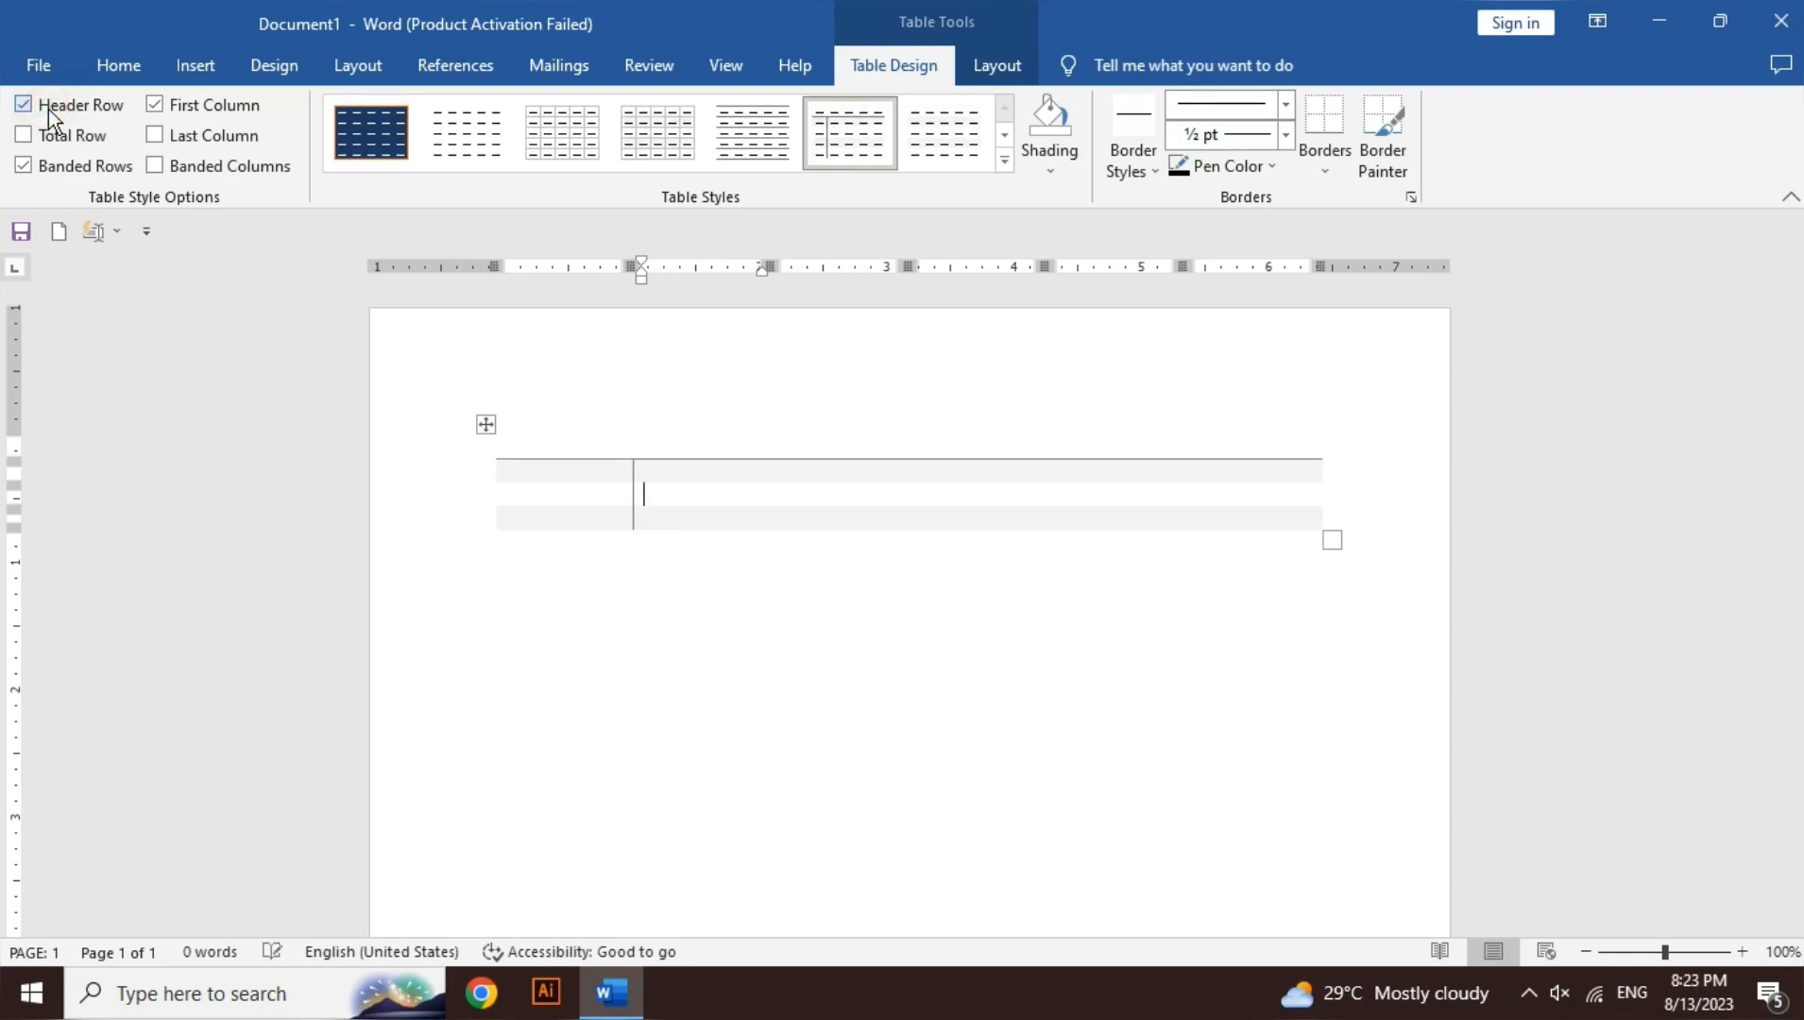
pyautogui.click(101, 104)
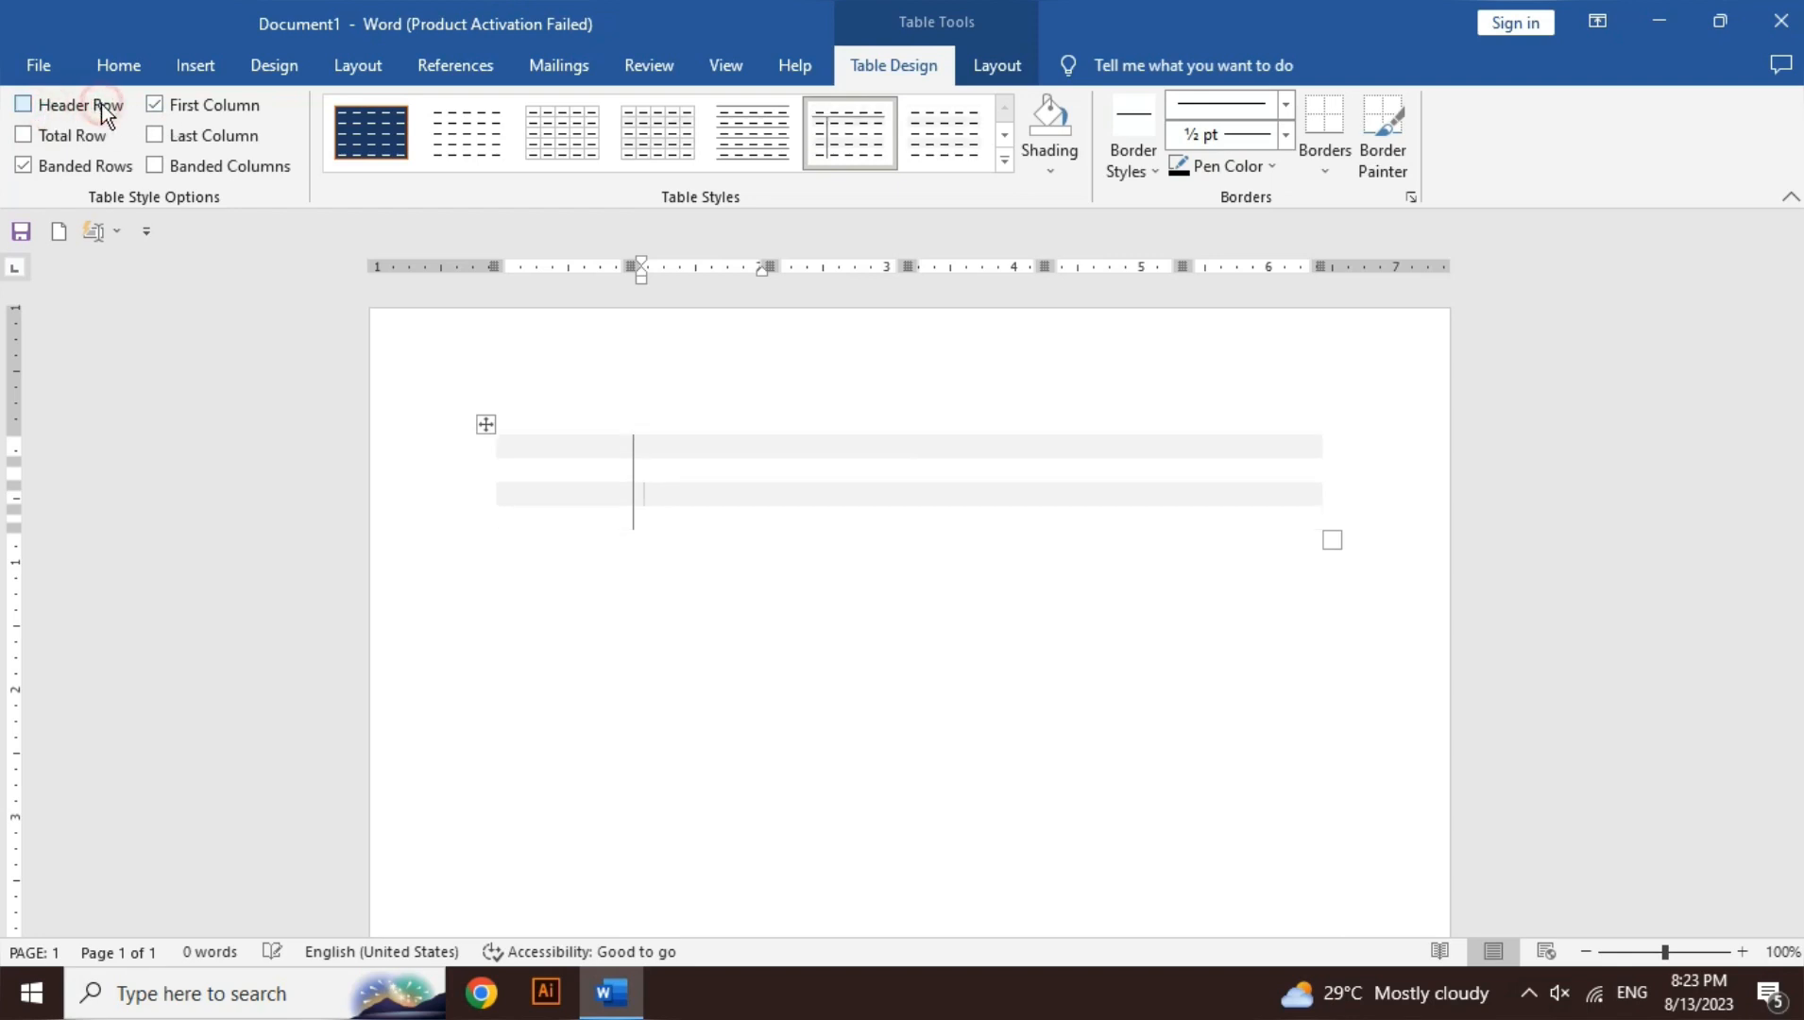
pyautogui.click(182, 104)
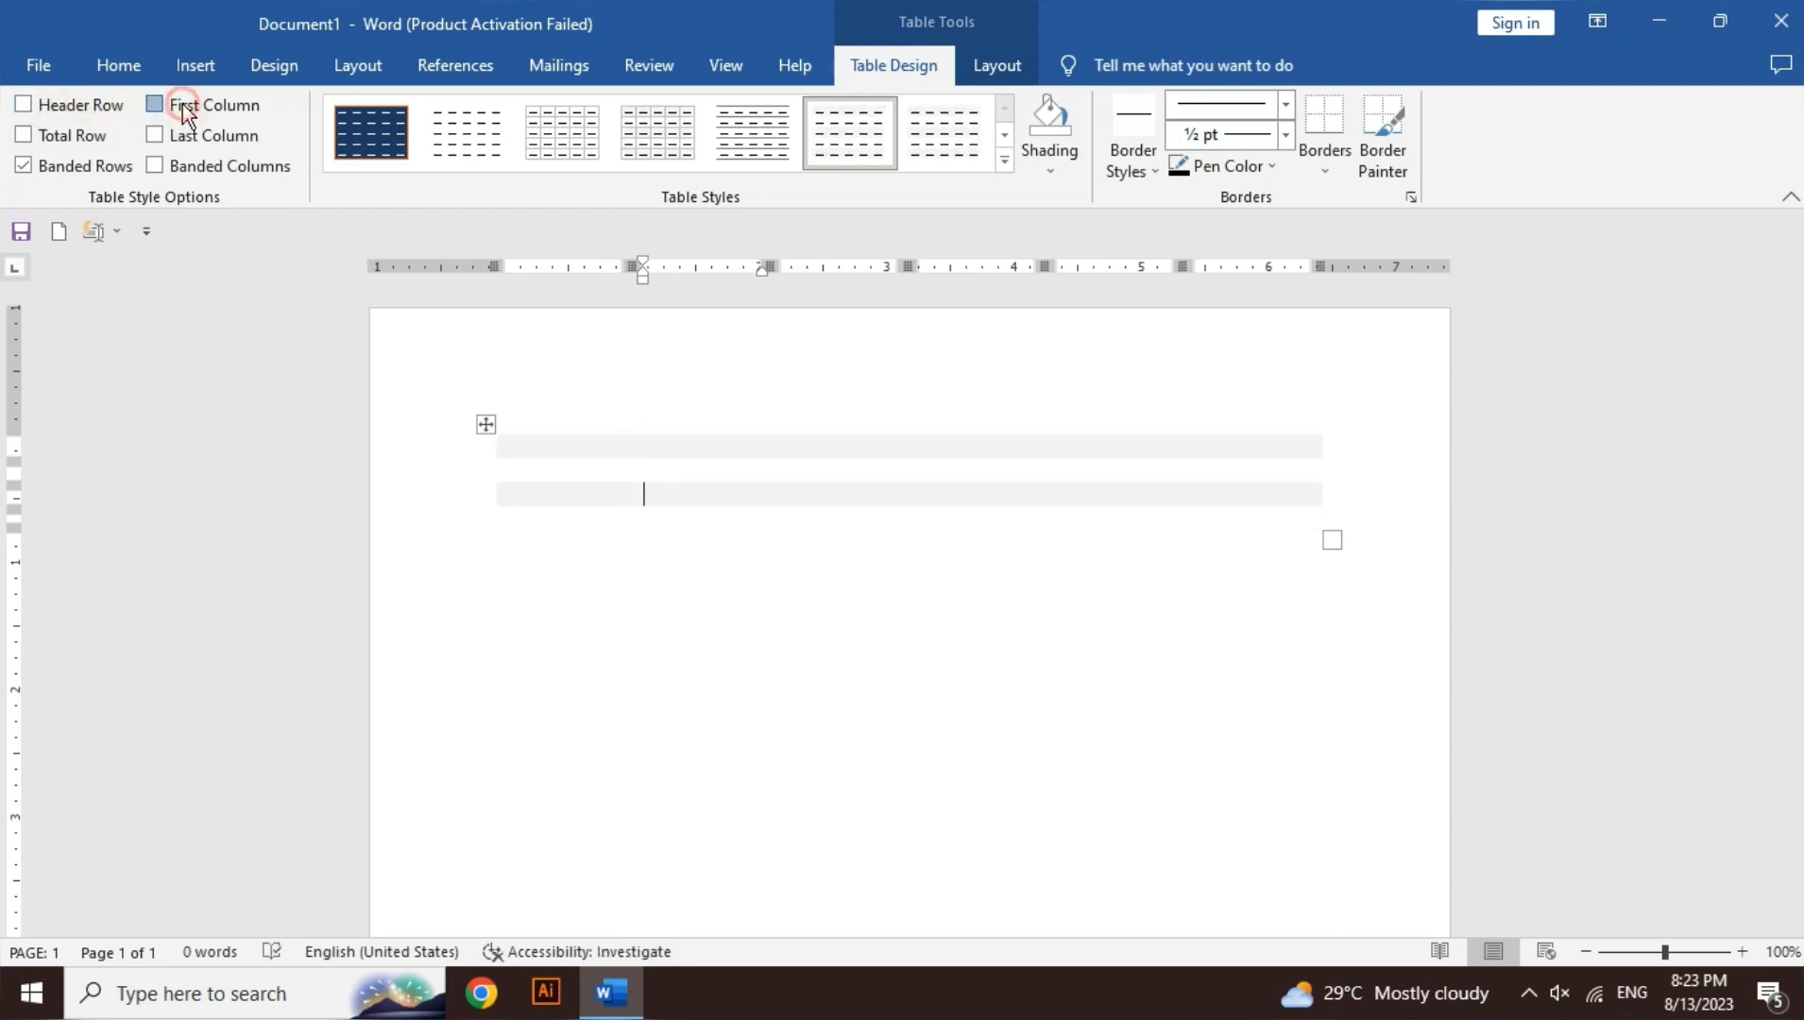
pyautogui.click(182, 104)
pyautogui.click(101, 106)
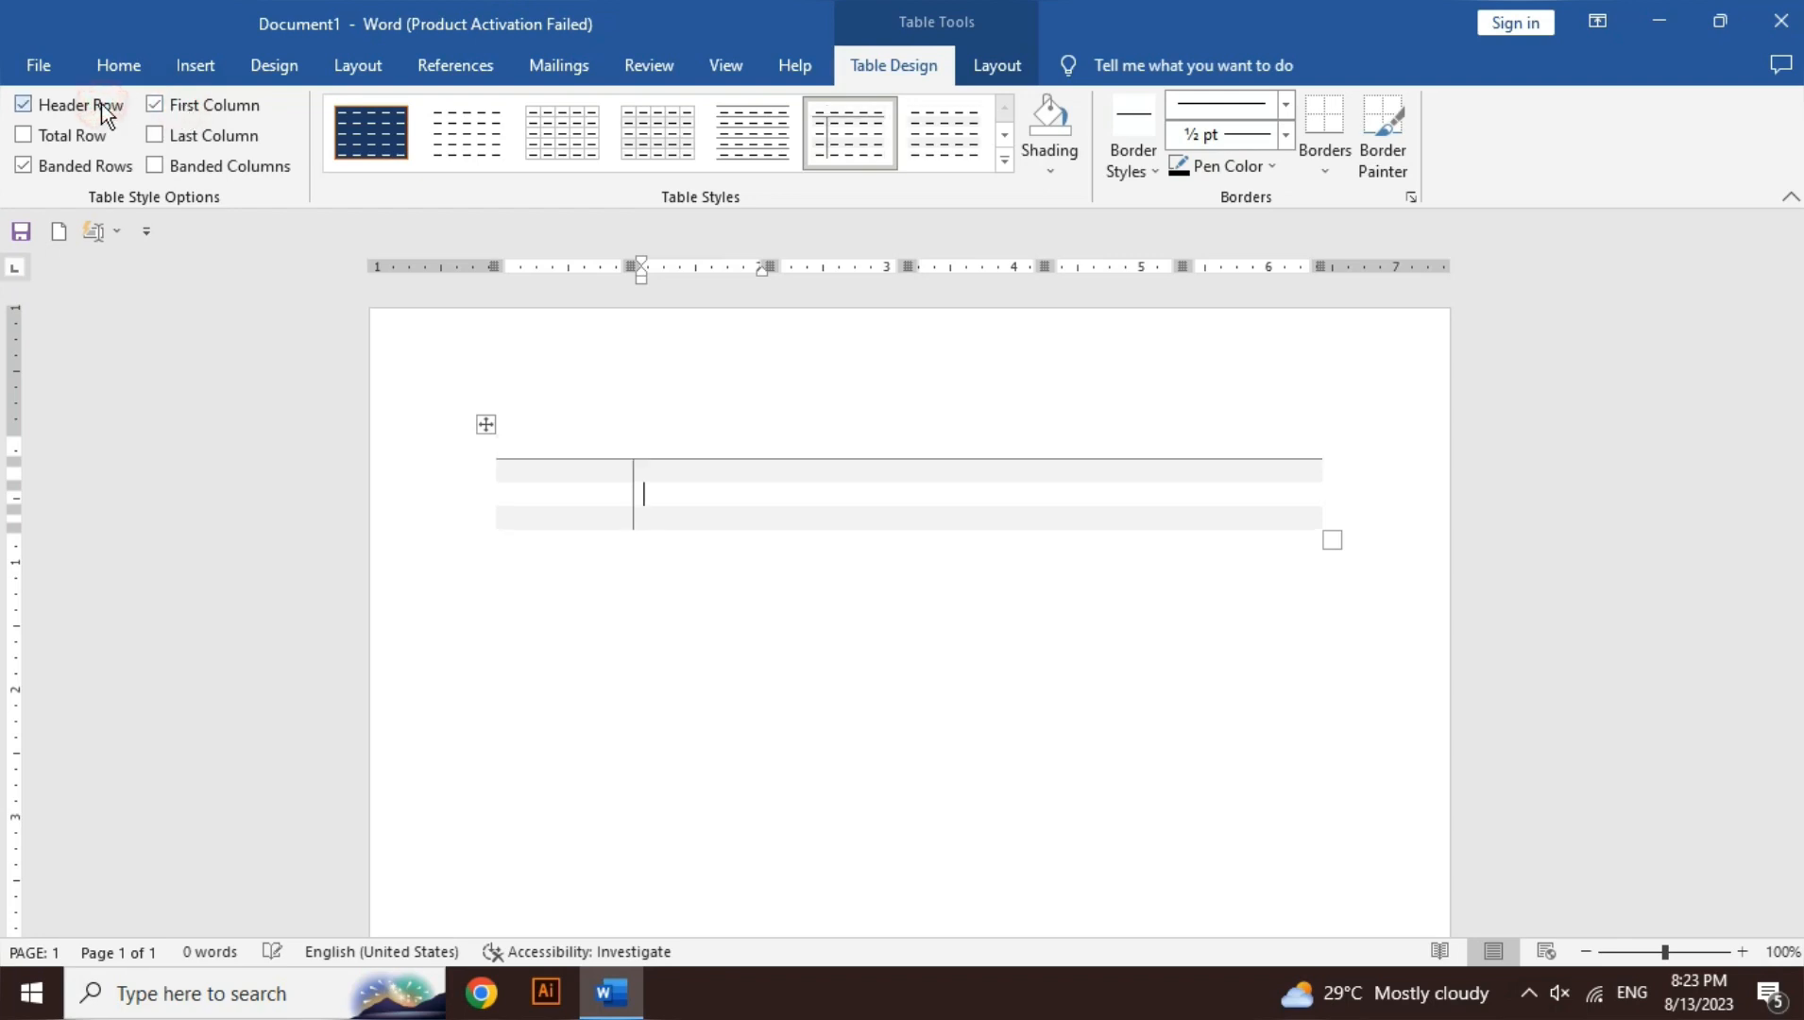
pyautogui.click(100, 138)
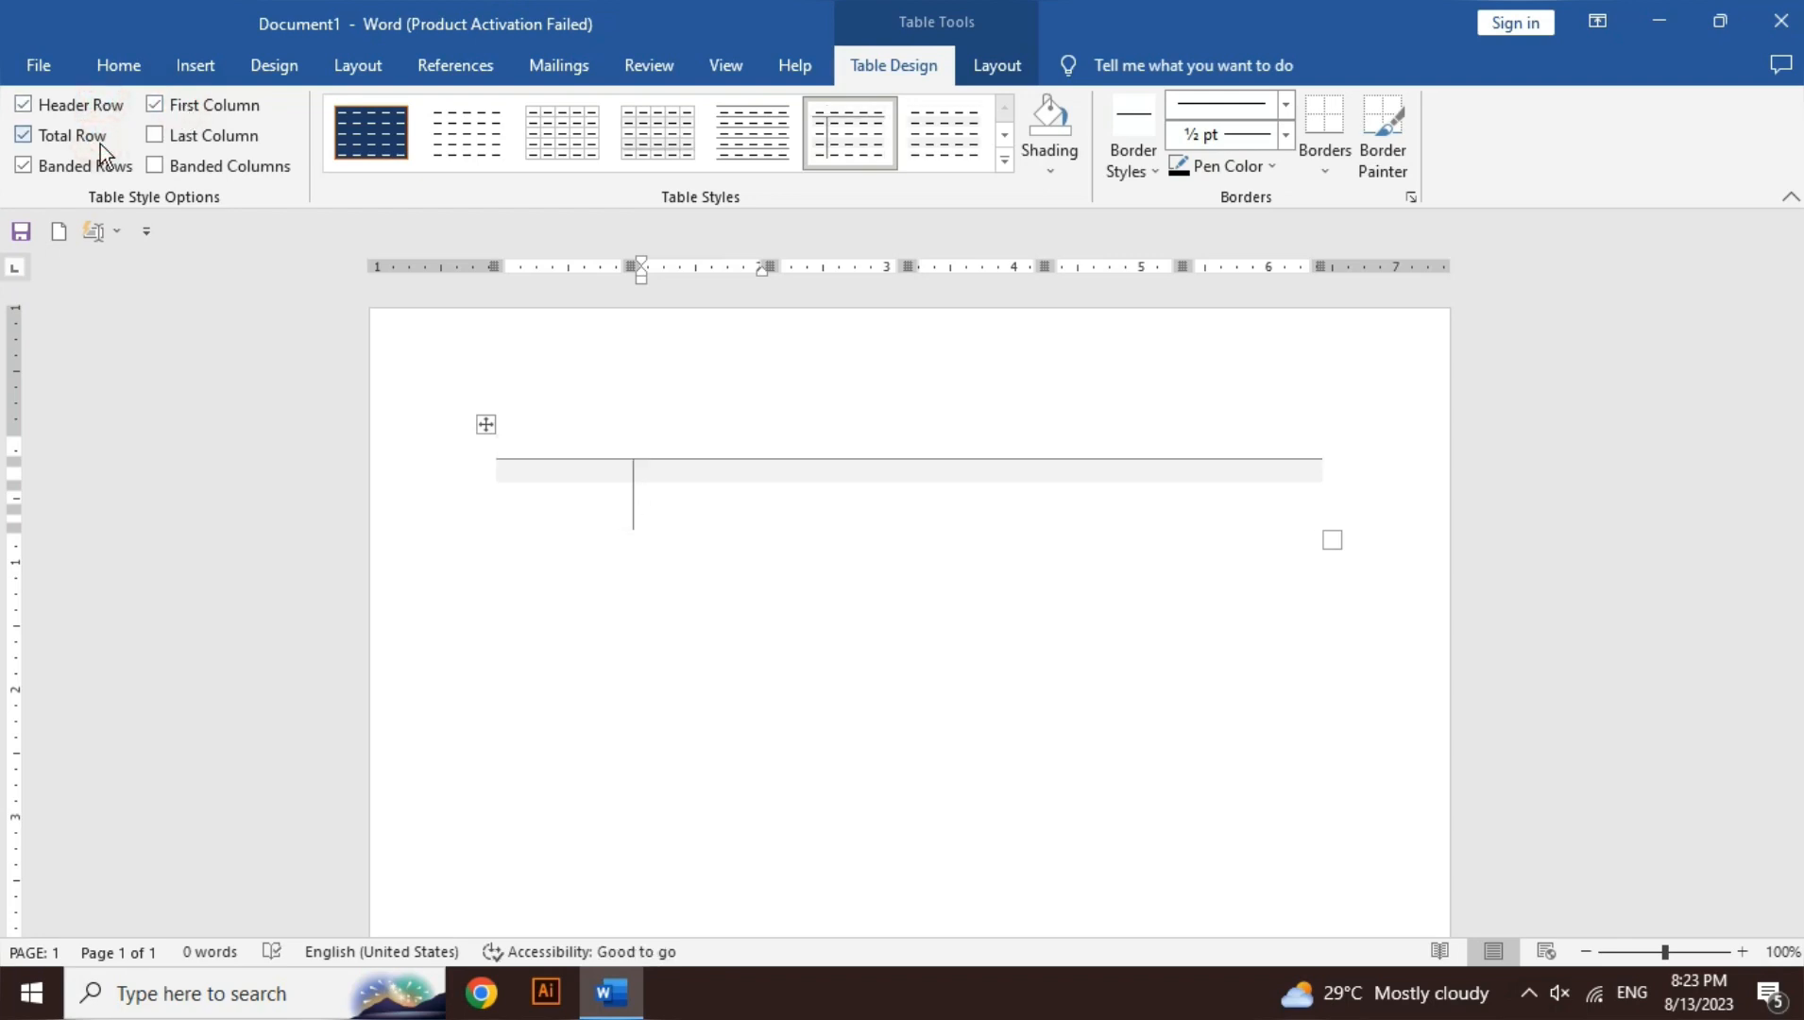
pyautogui.click(100, 144)
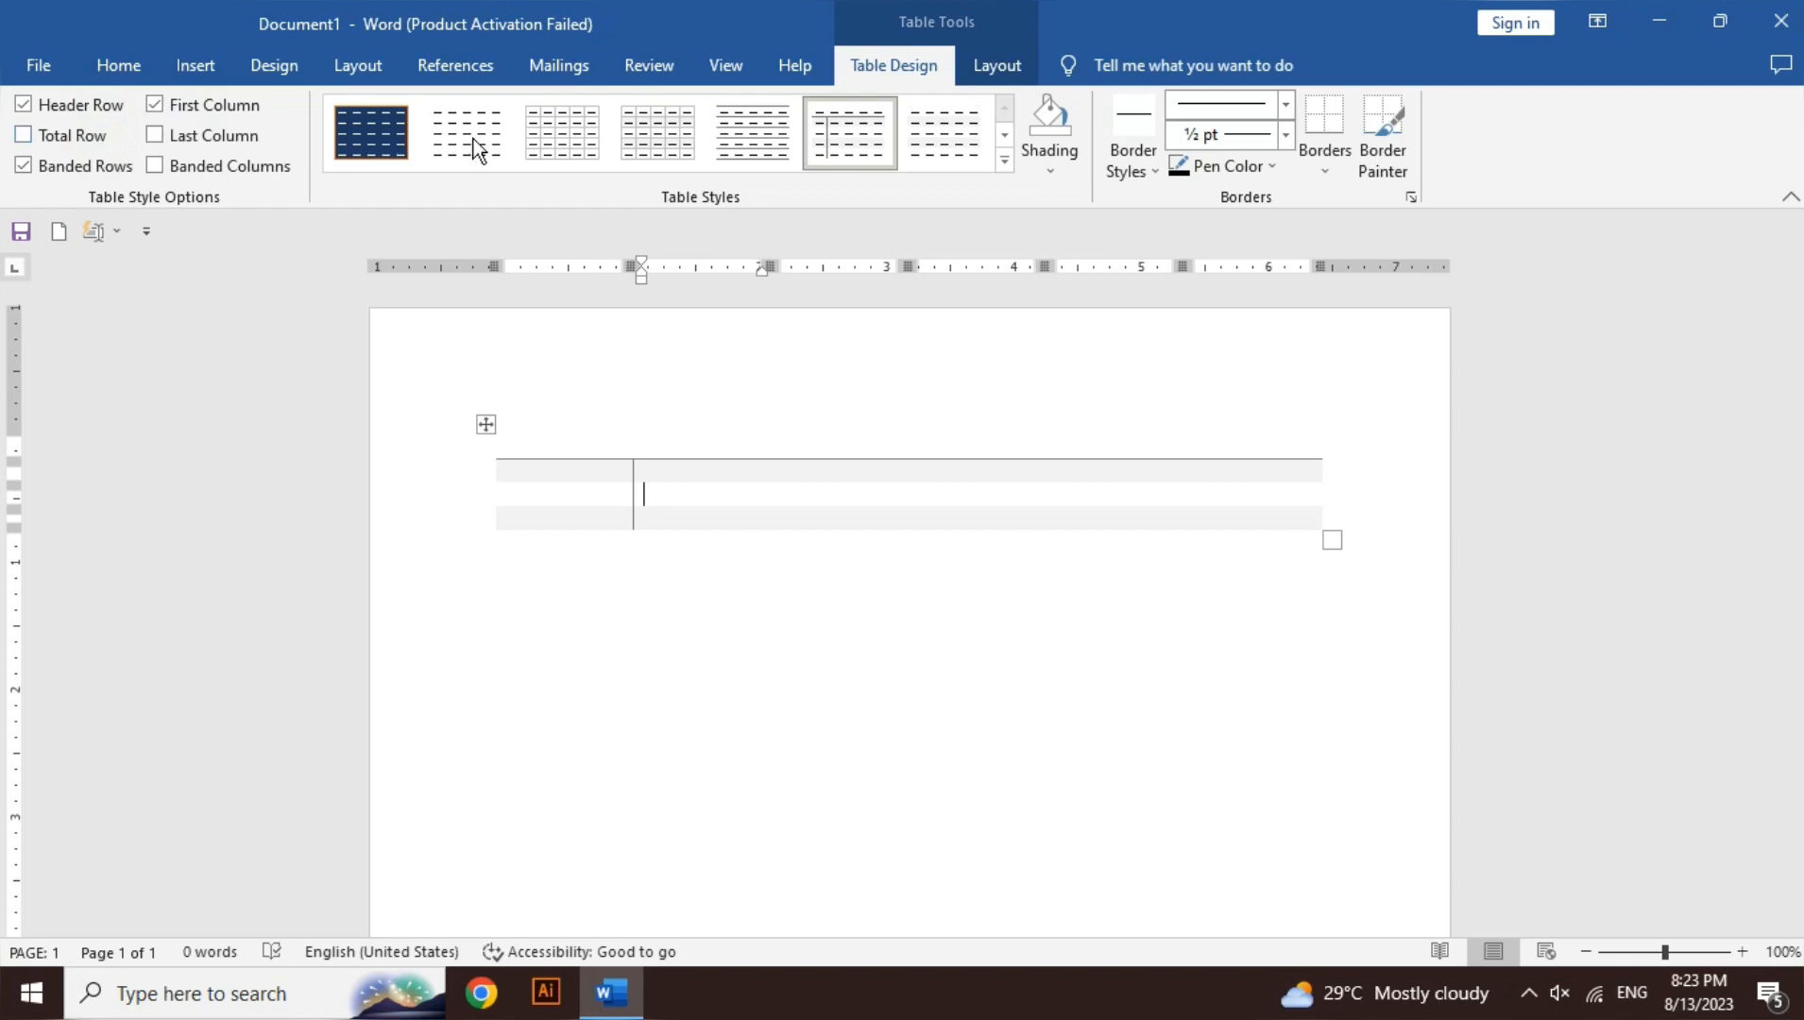
# - Apply a plain table style and toggle banded columns, last column, total row and first column options
pyautogui.click(998, 159)
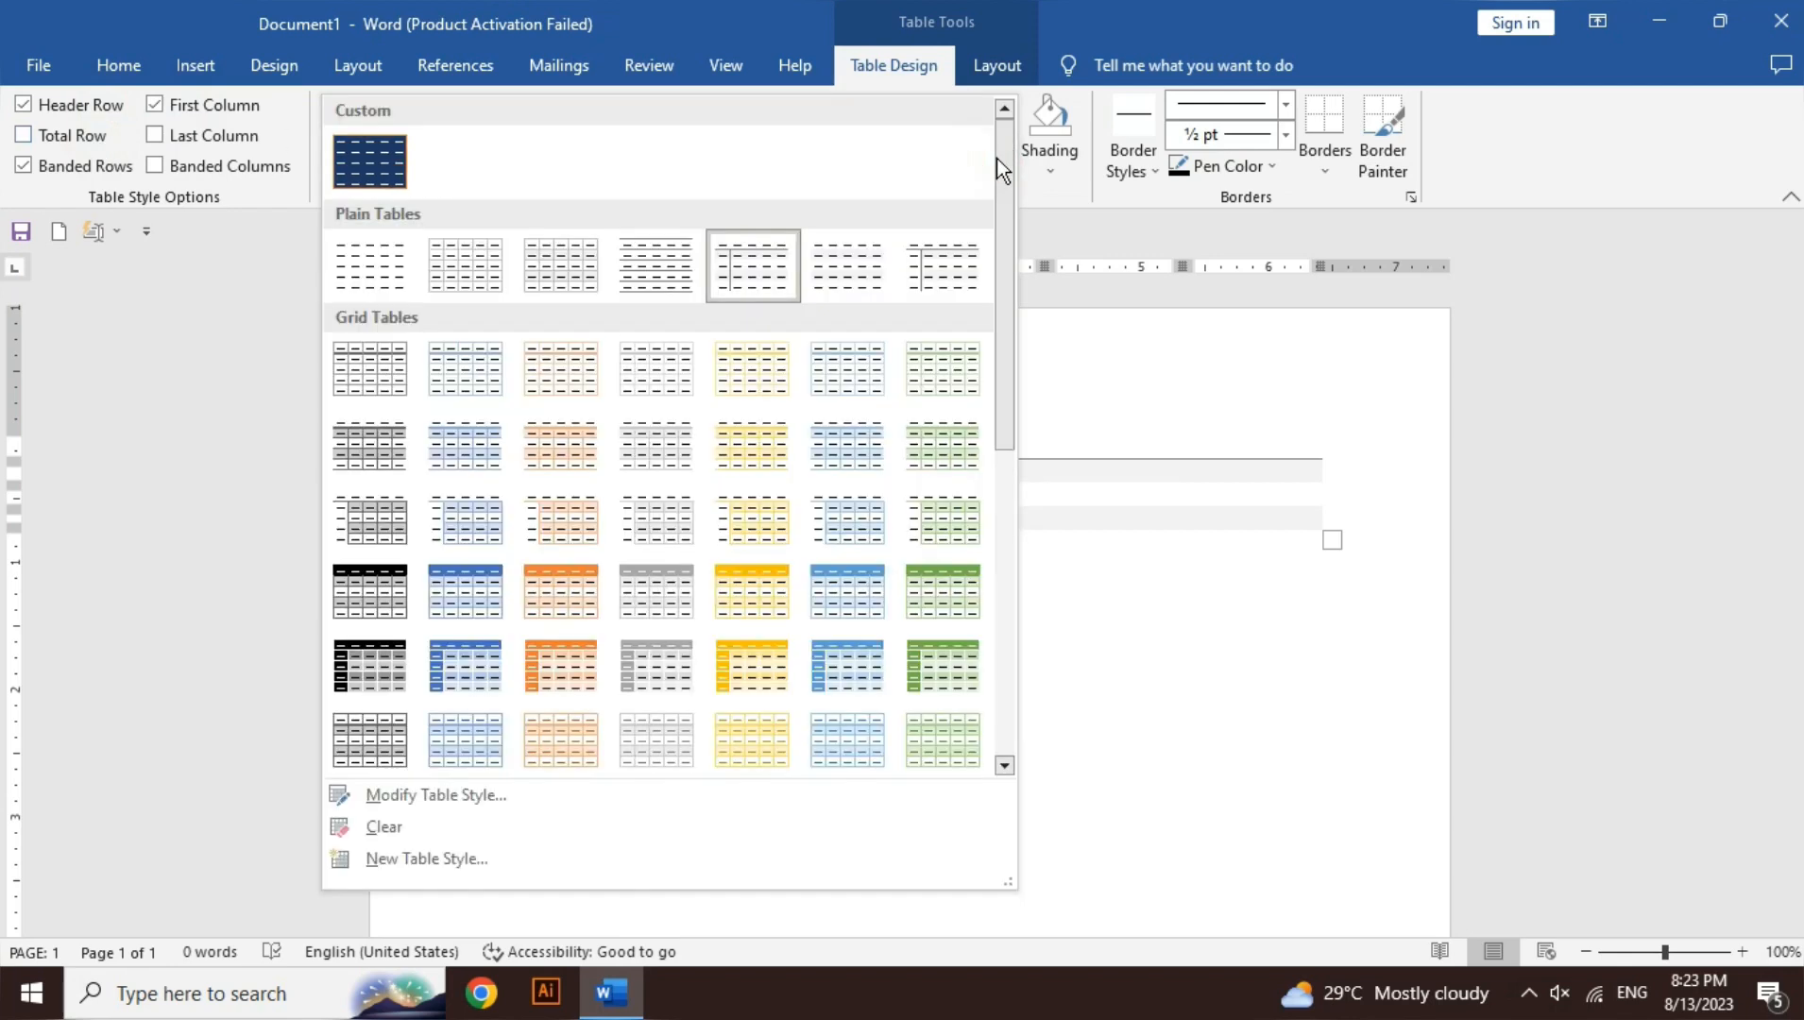
pyautogui.click(934, 275)
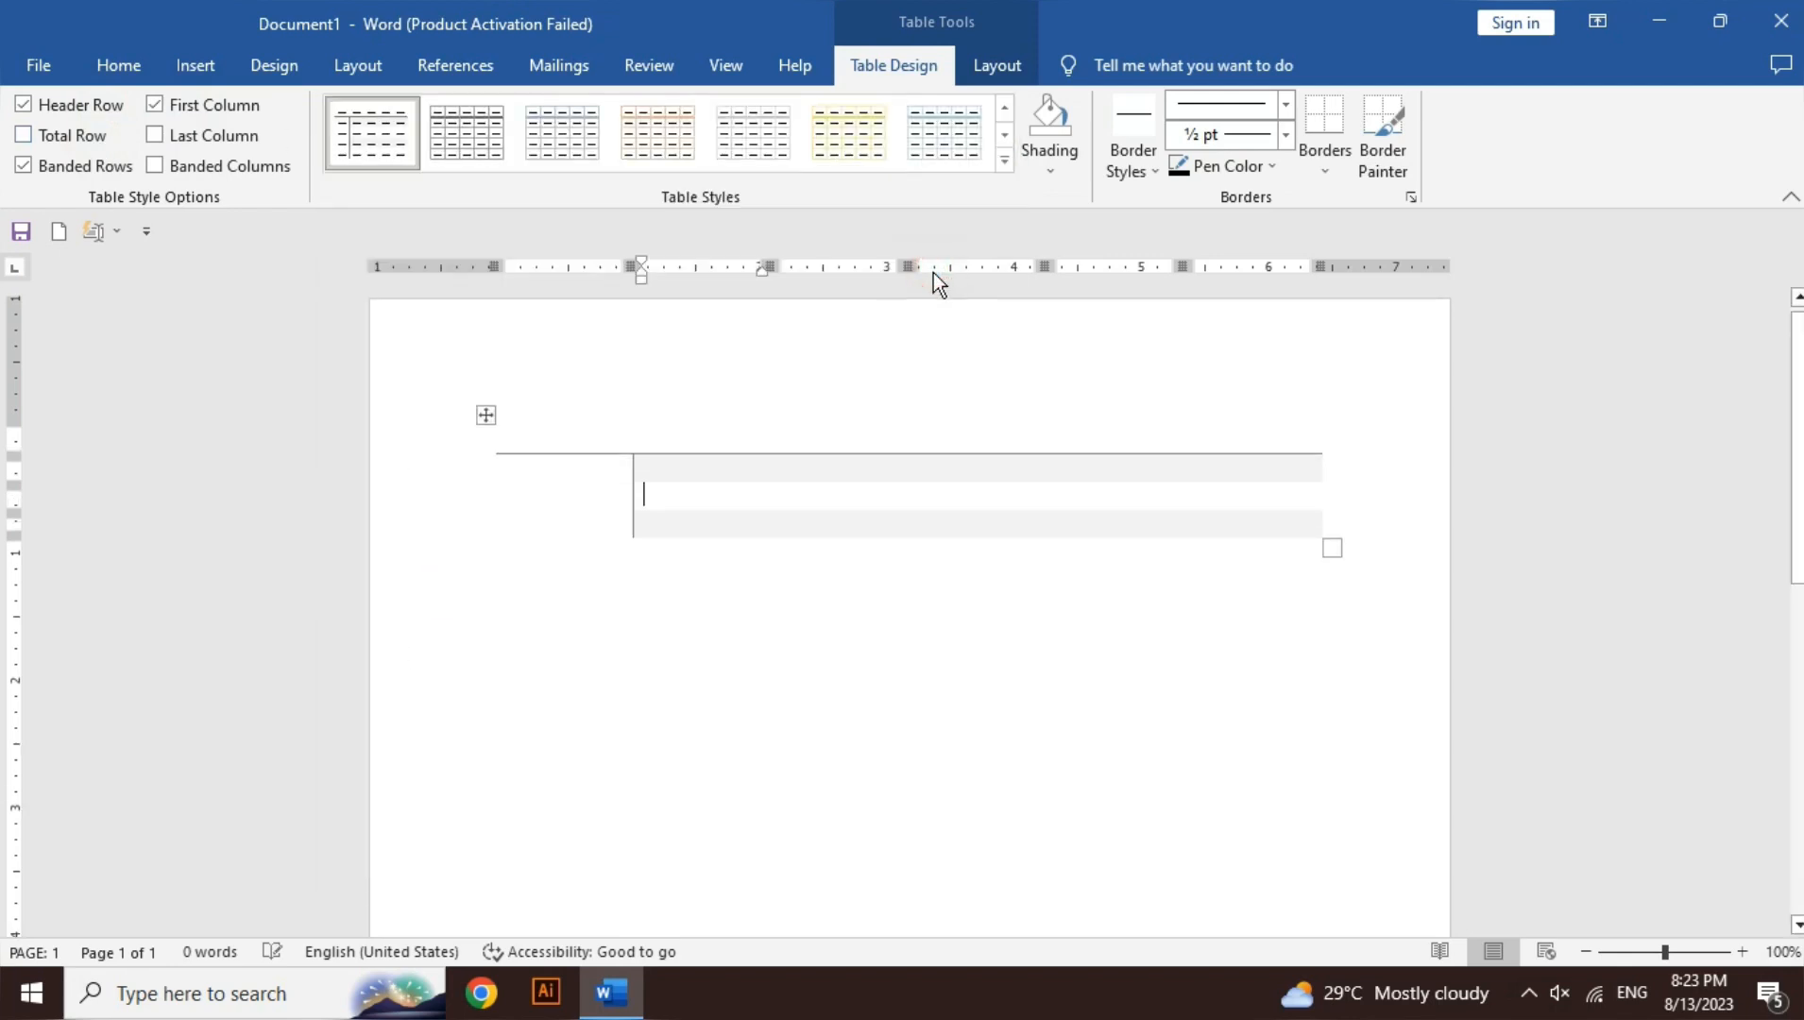
pyautogui.click(181, 166)
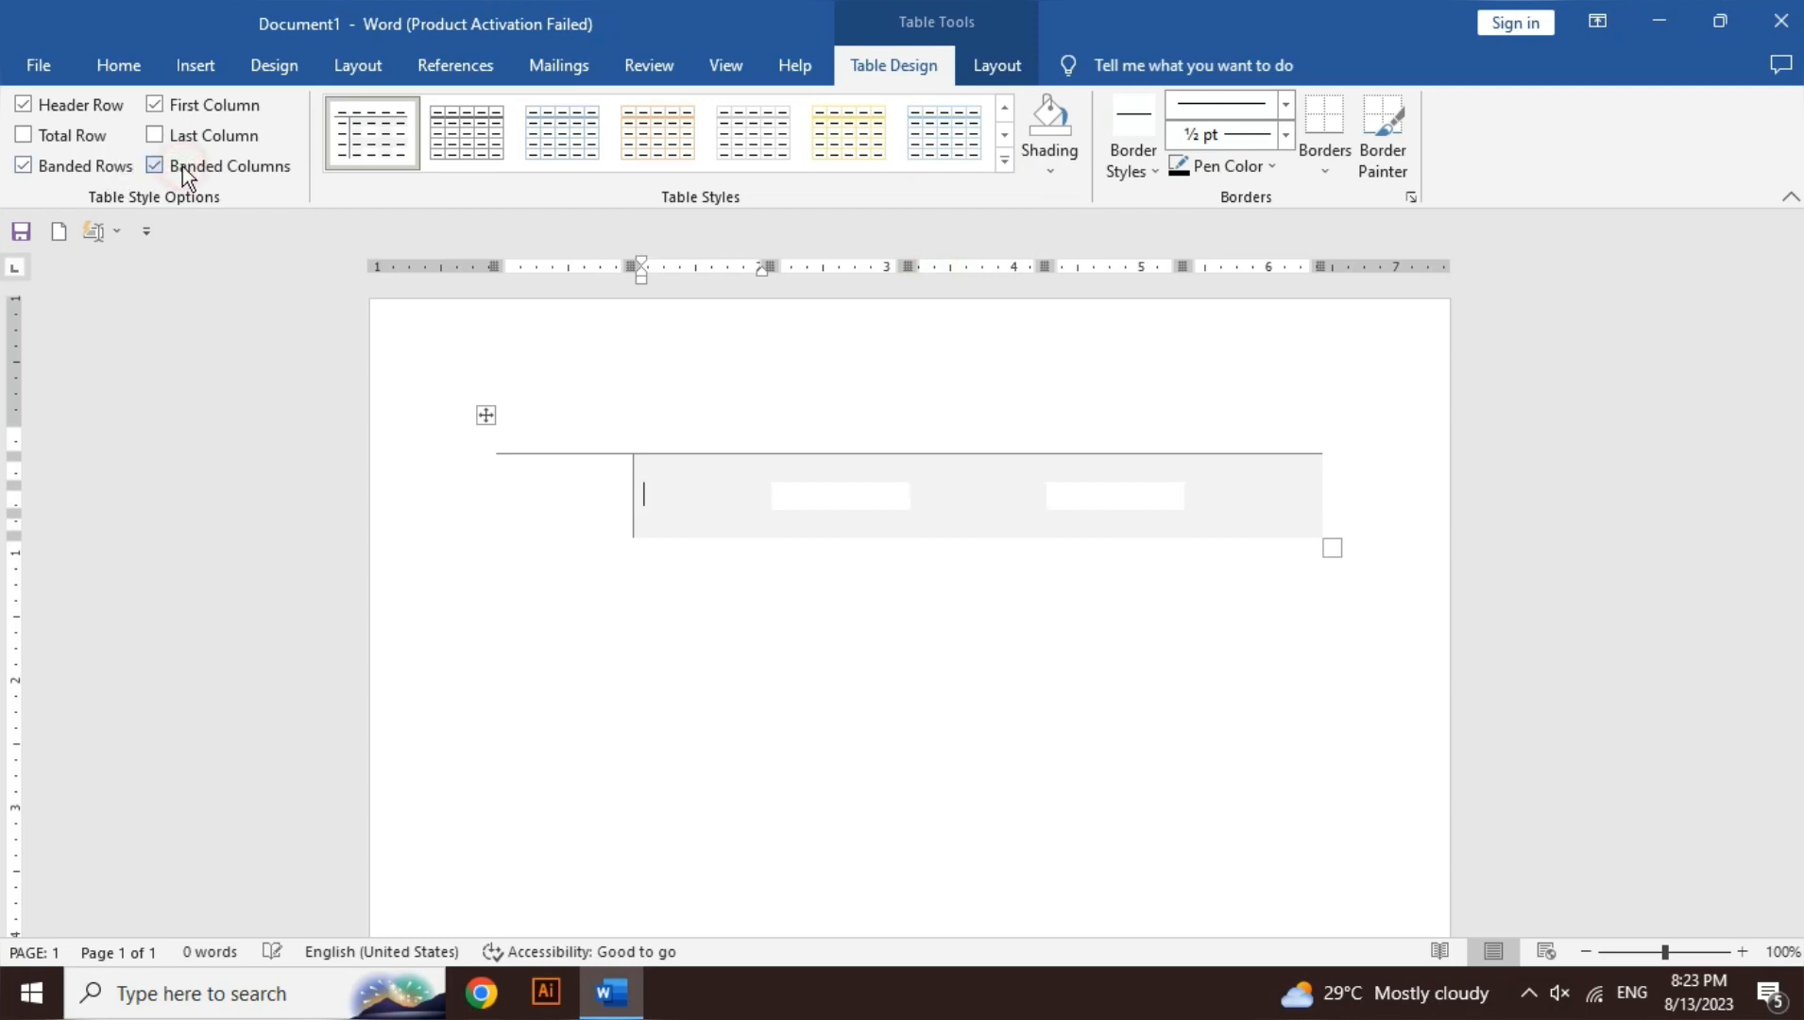
pyautogui.click(122, 167)
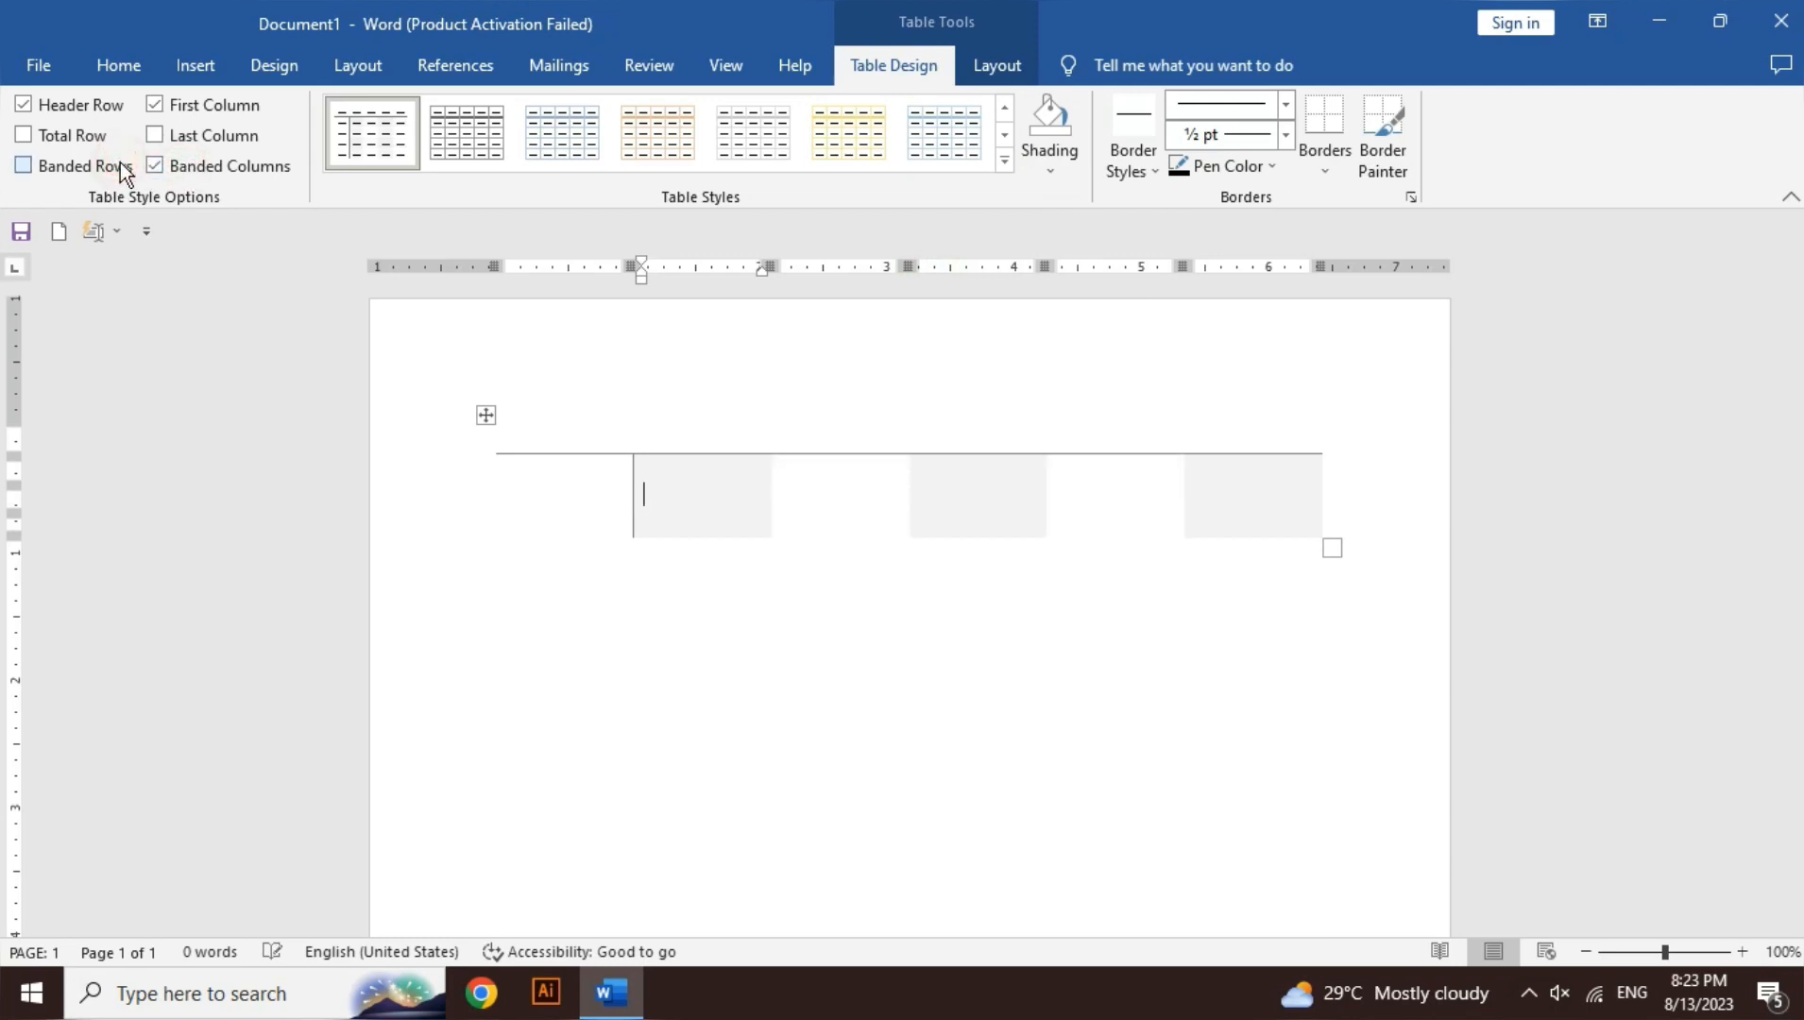
pyautogui.click(193, 136)
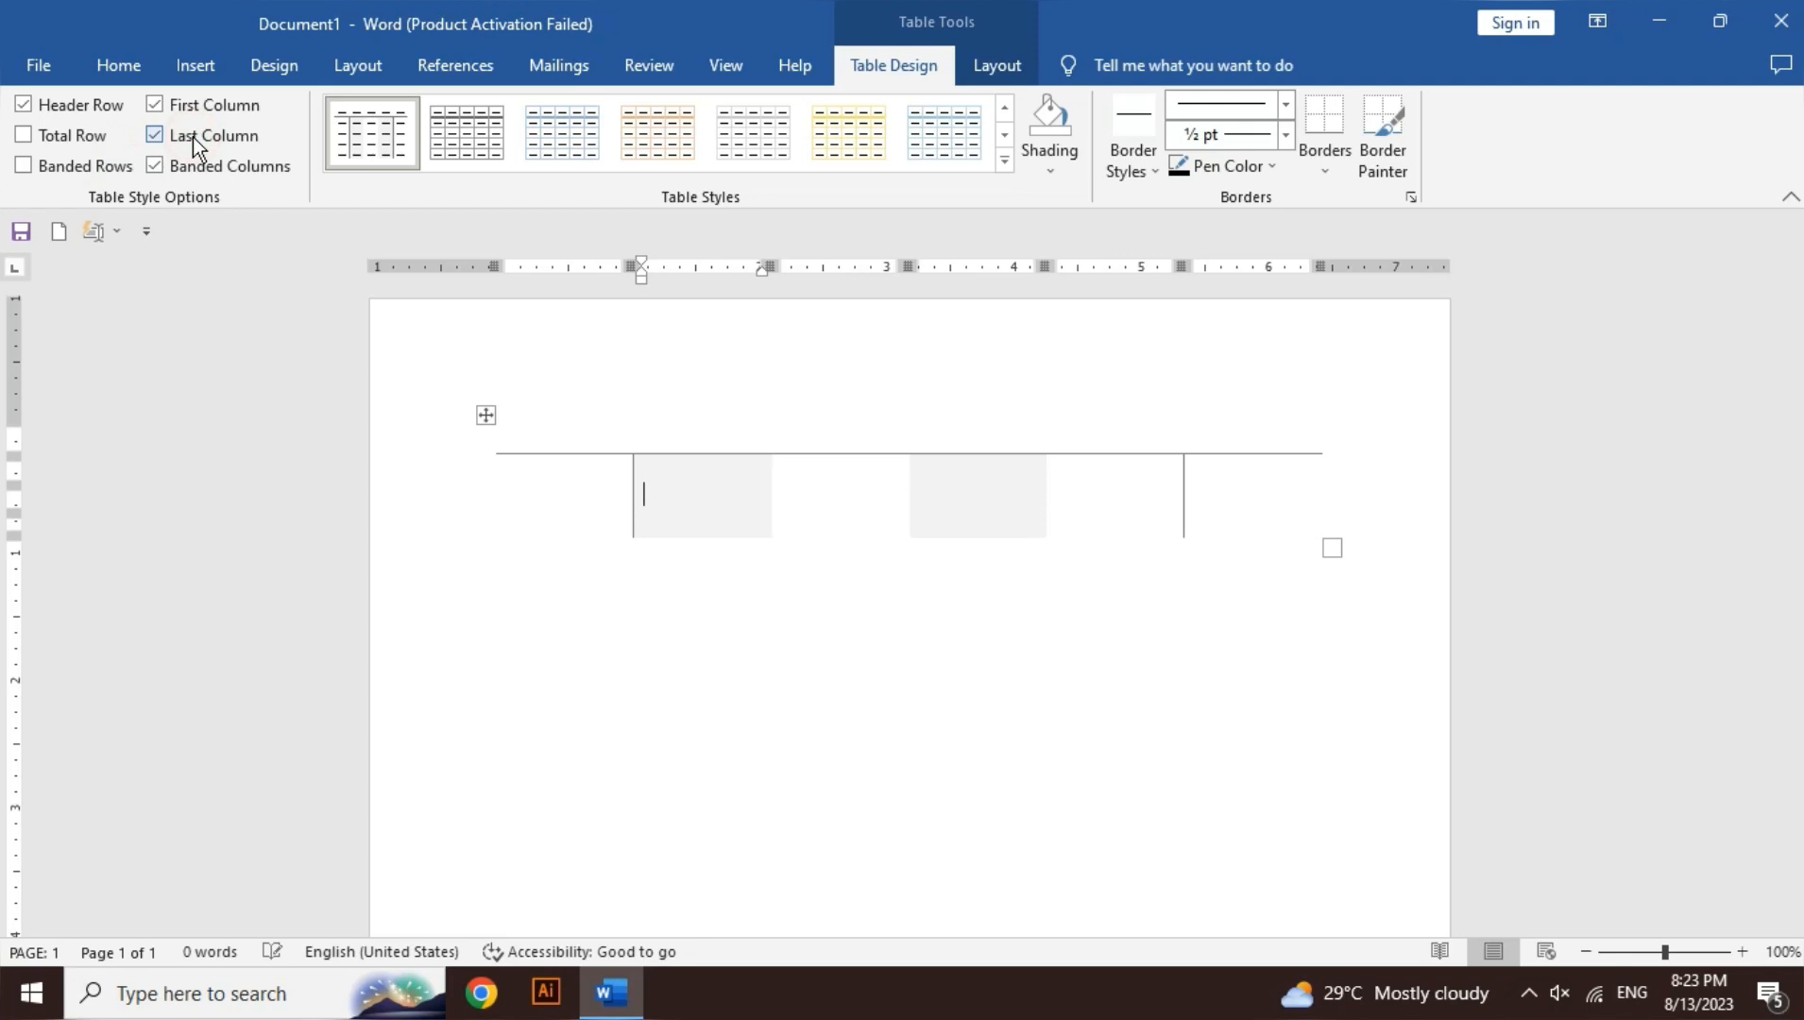
pyautogui.click(113, 167)
pyautogui.click(65, 140)
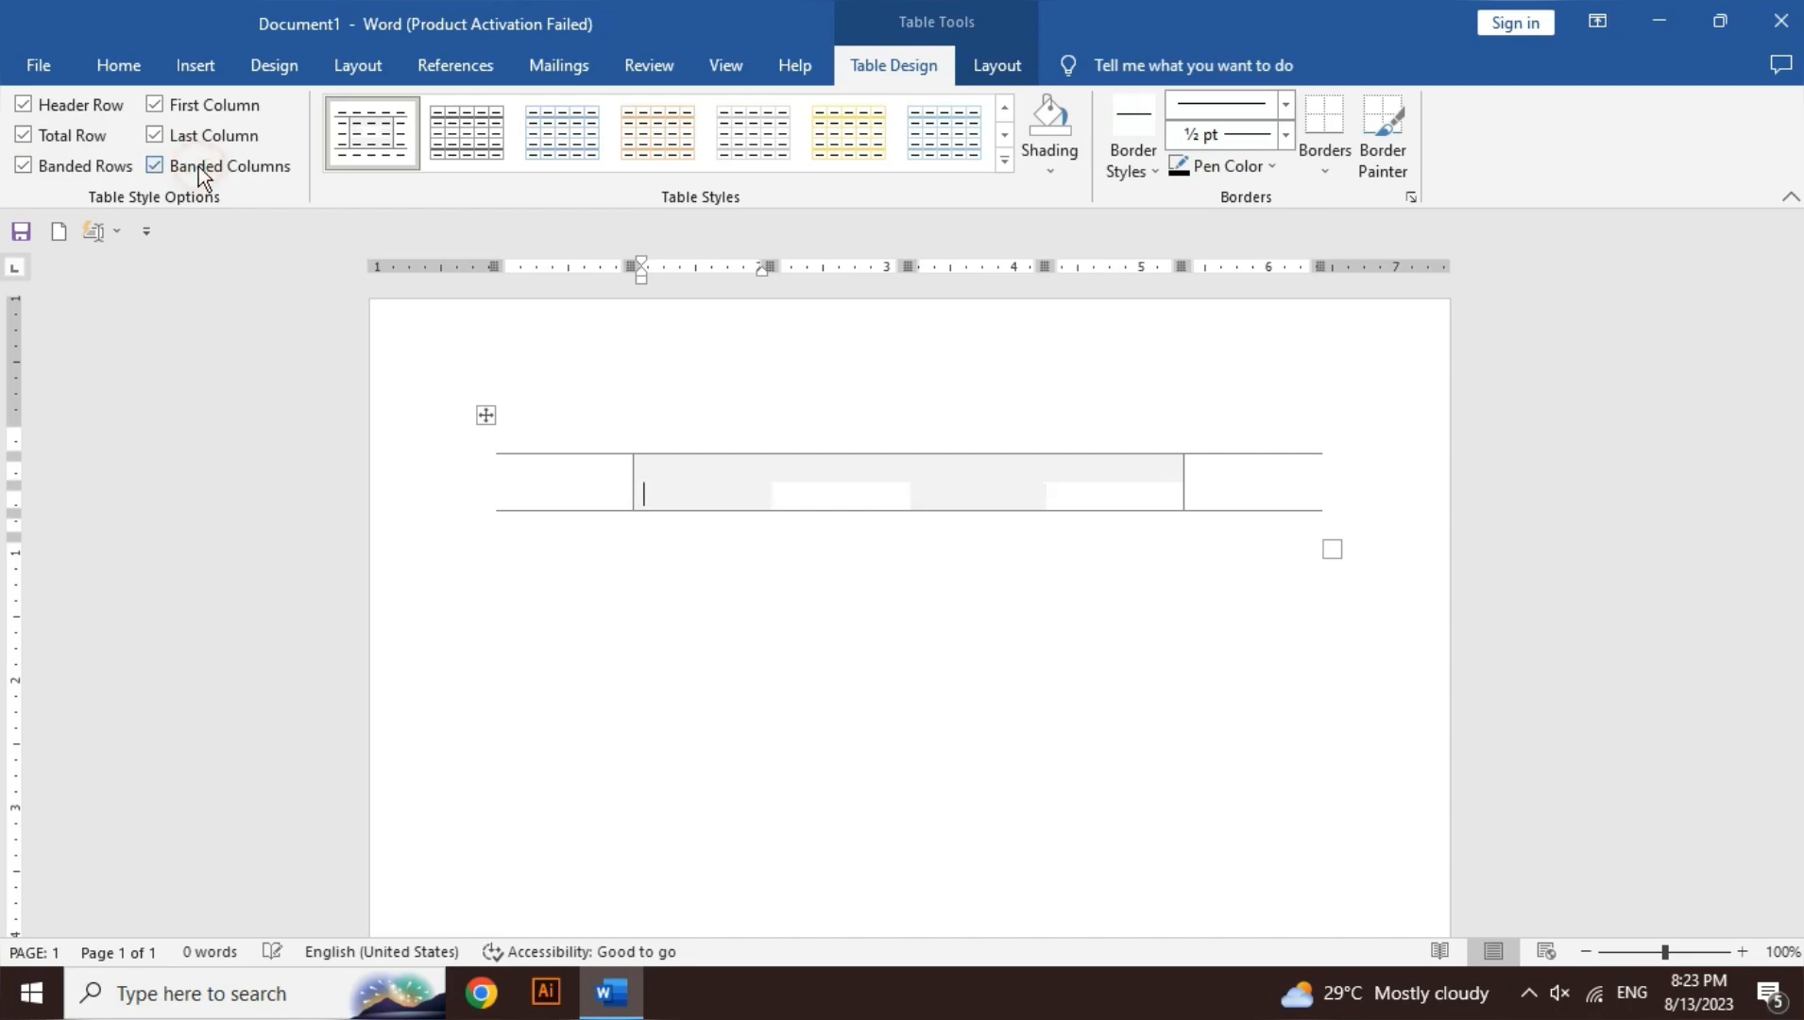
pyautogui.click(186, 118)
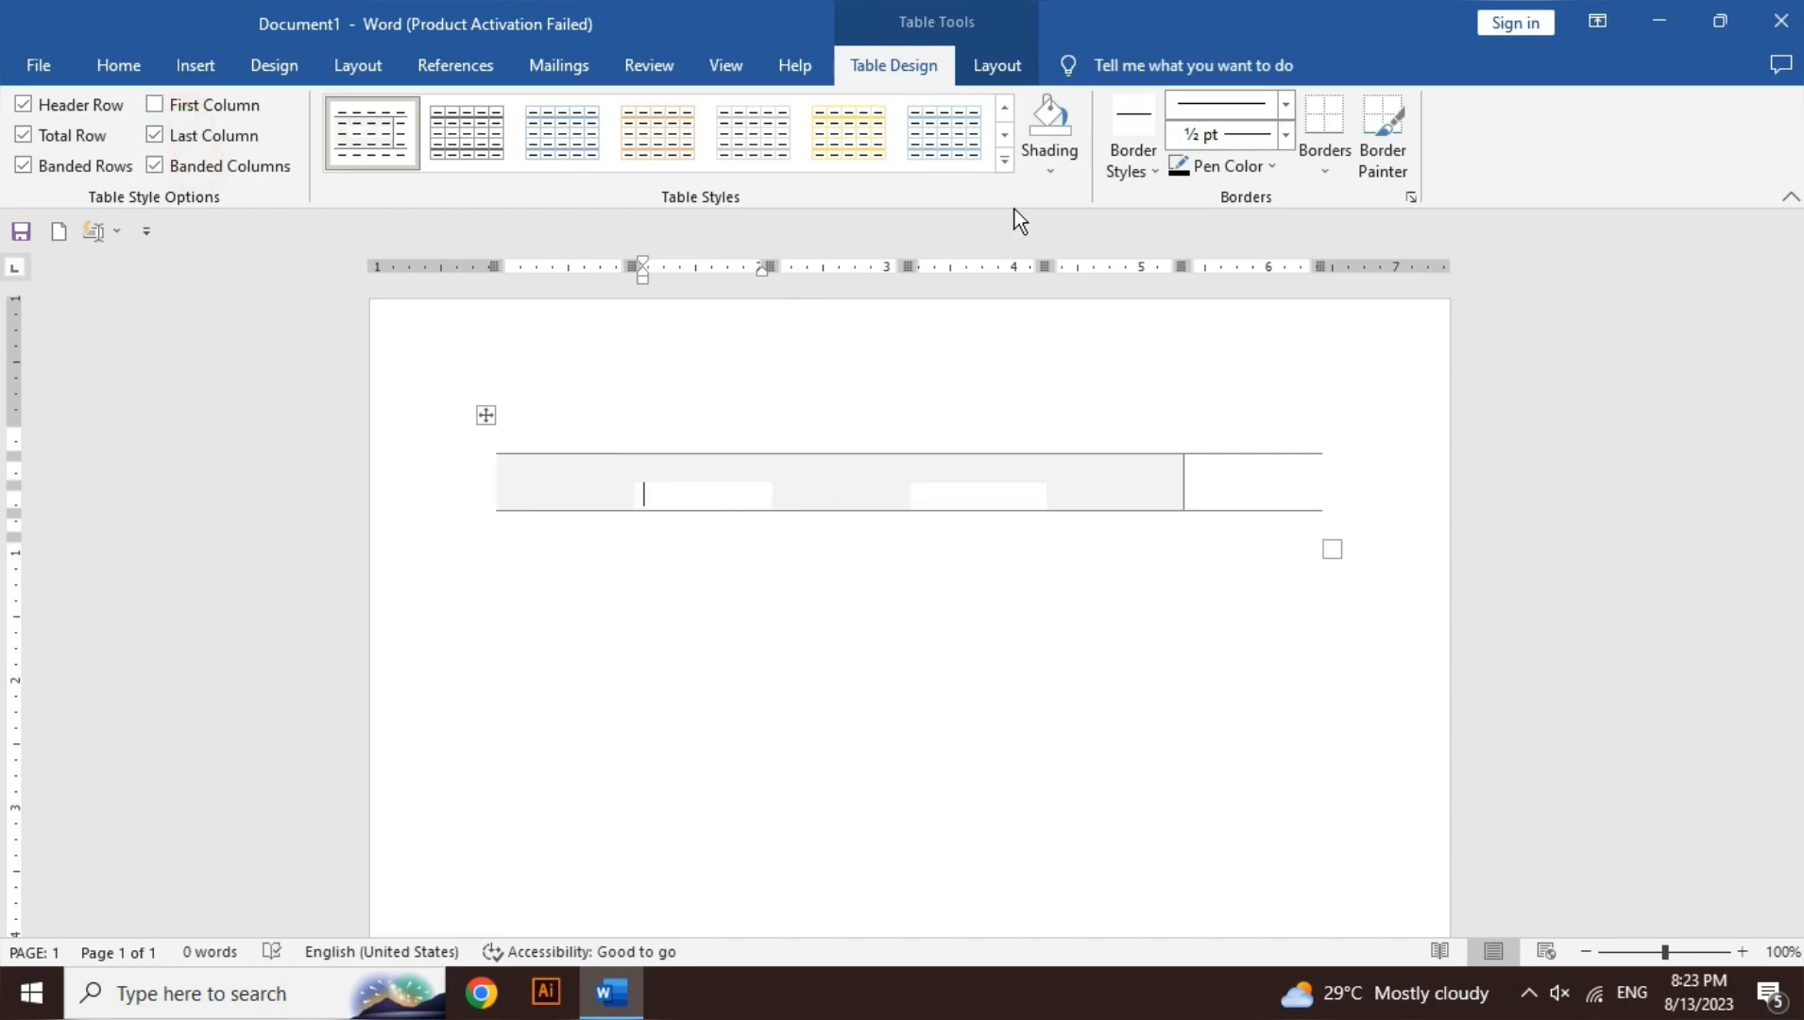
# - Turn off last column, total row and banded rows/columns, and turn first column back on
pyautogui.click(1005, 160)
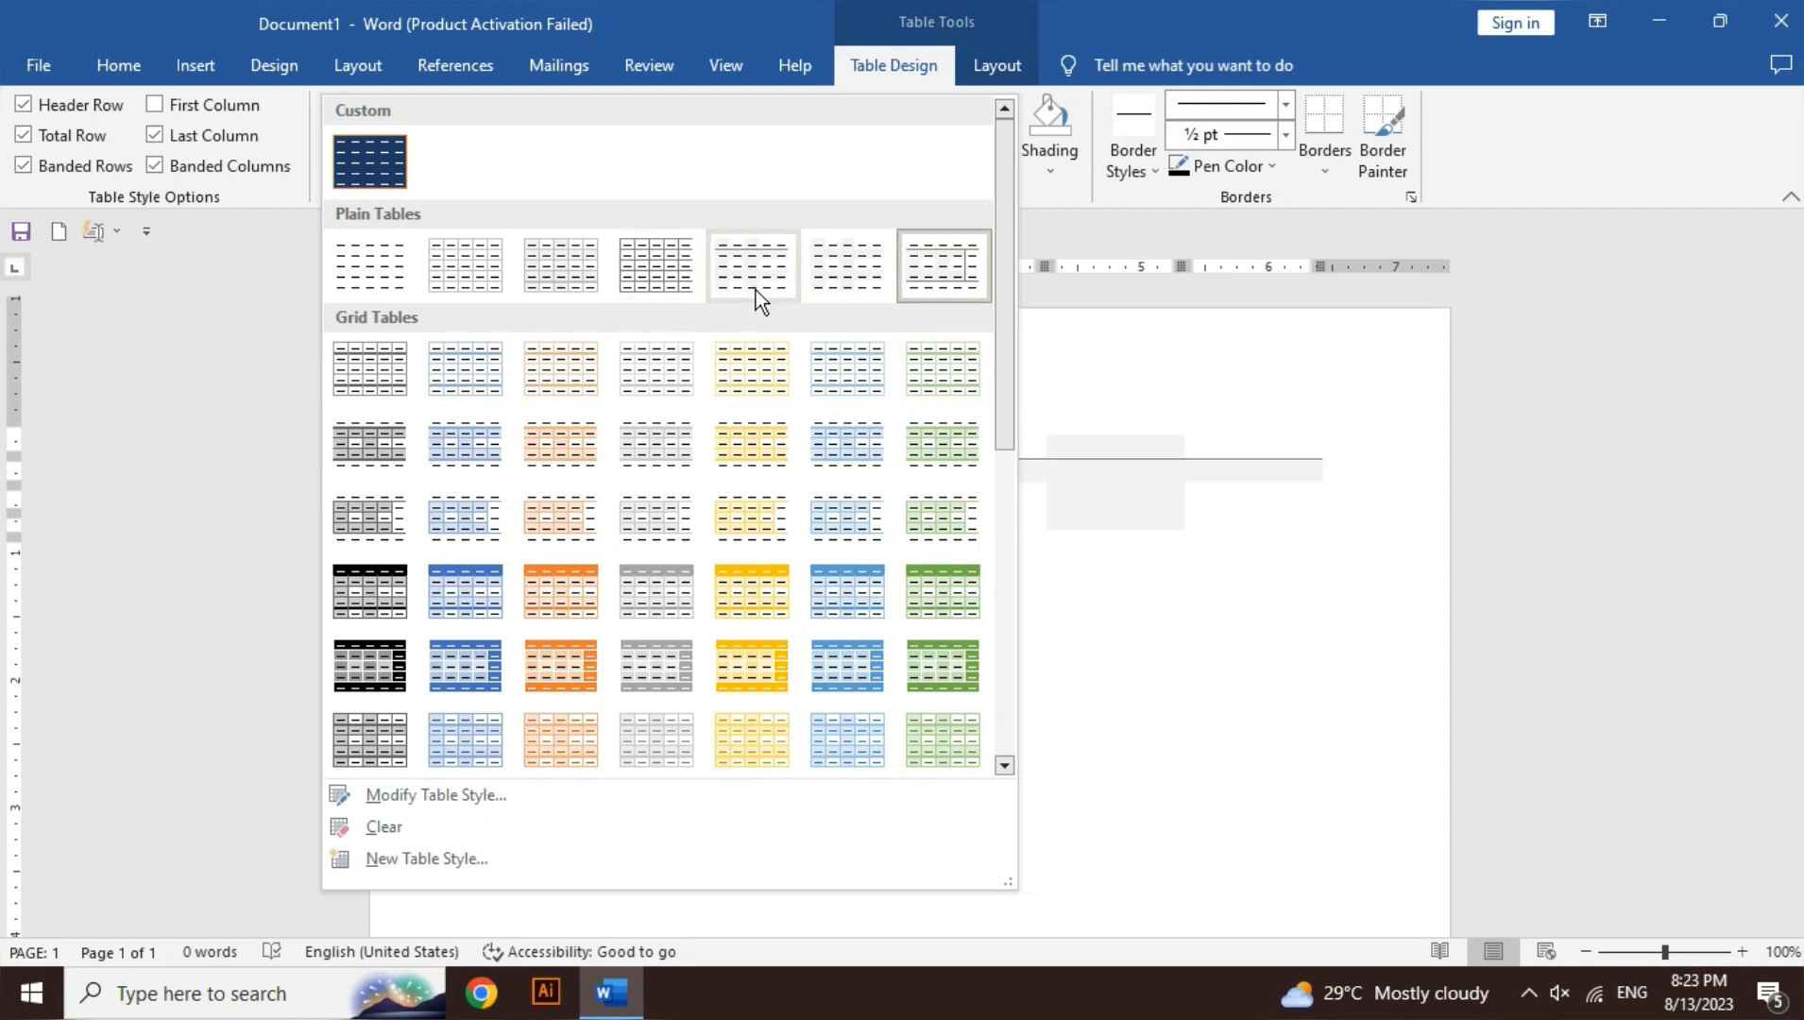
pyautogui.click(204, 137)
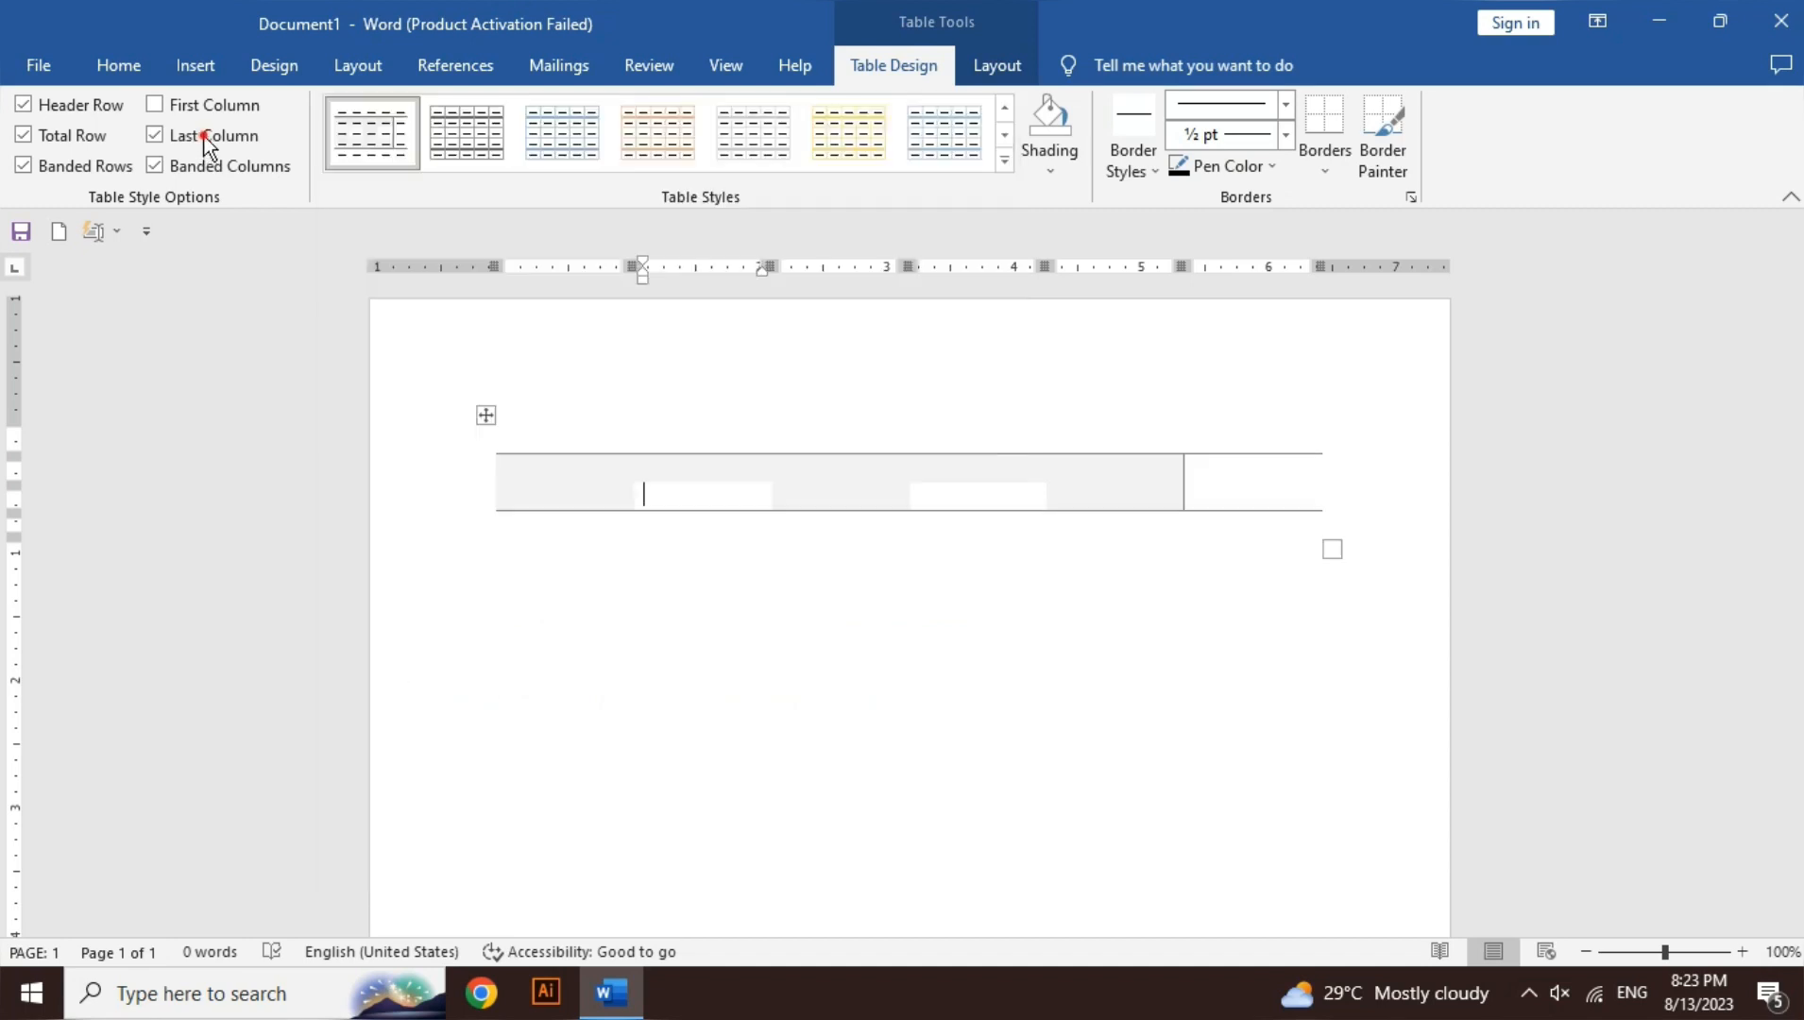
pyautogui.click(74, 138)
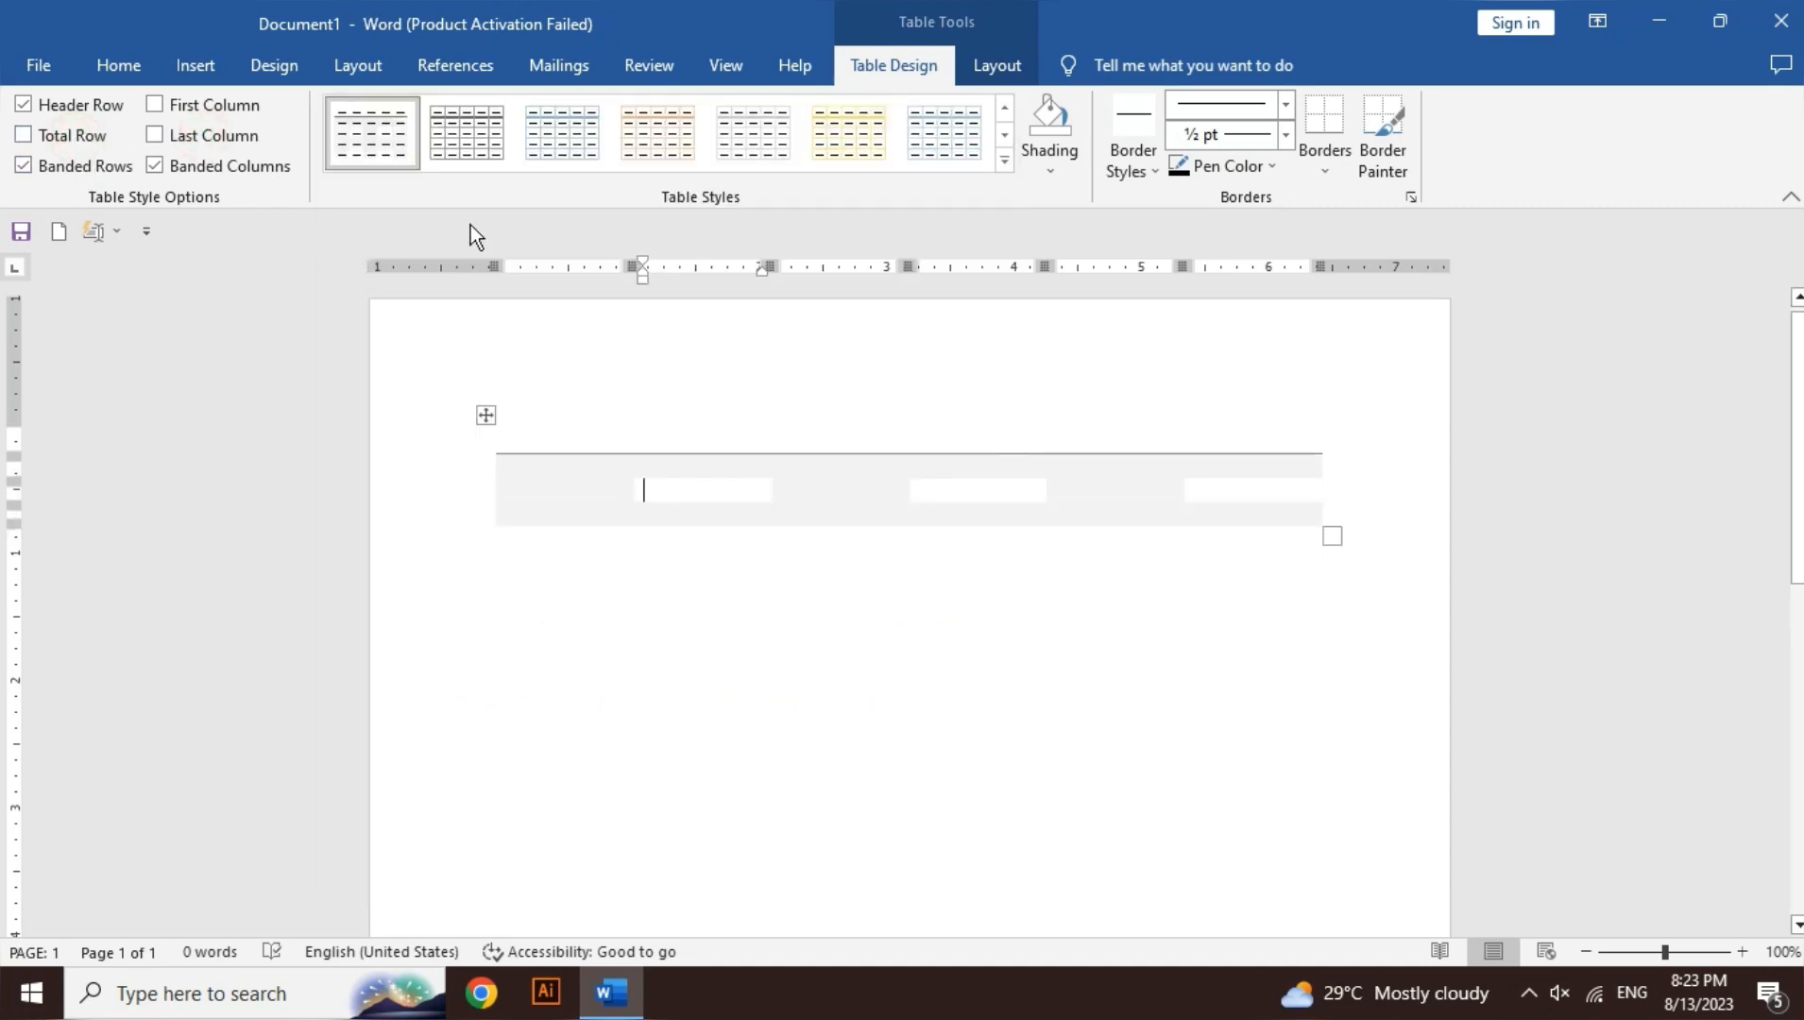
pyautogui.click(157, 166)
pyautogui.click(120, 168)
pyautogui.click(187, 104)
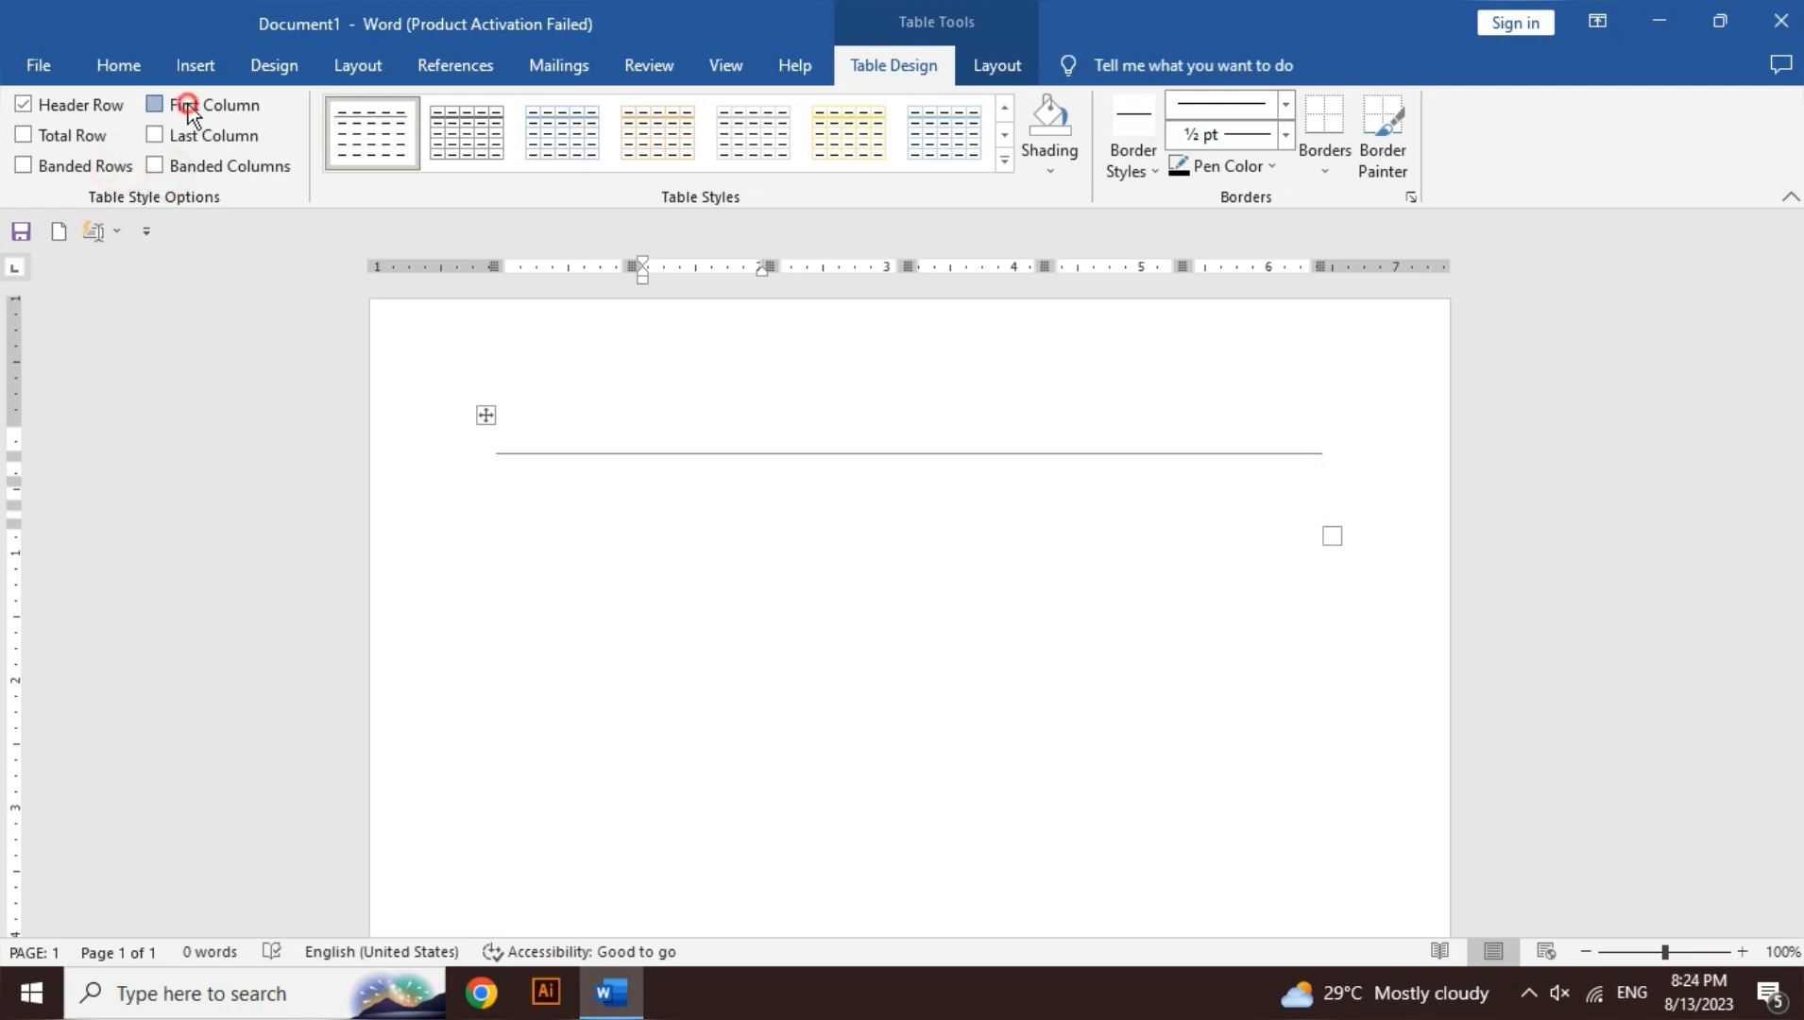
# - Apply a light grey gridline style, then choose Clear in the styles gallery
pyautogui.click(1007, 166)
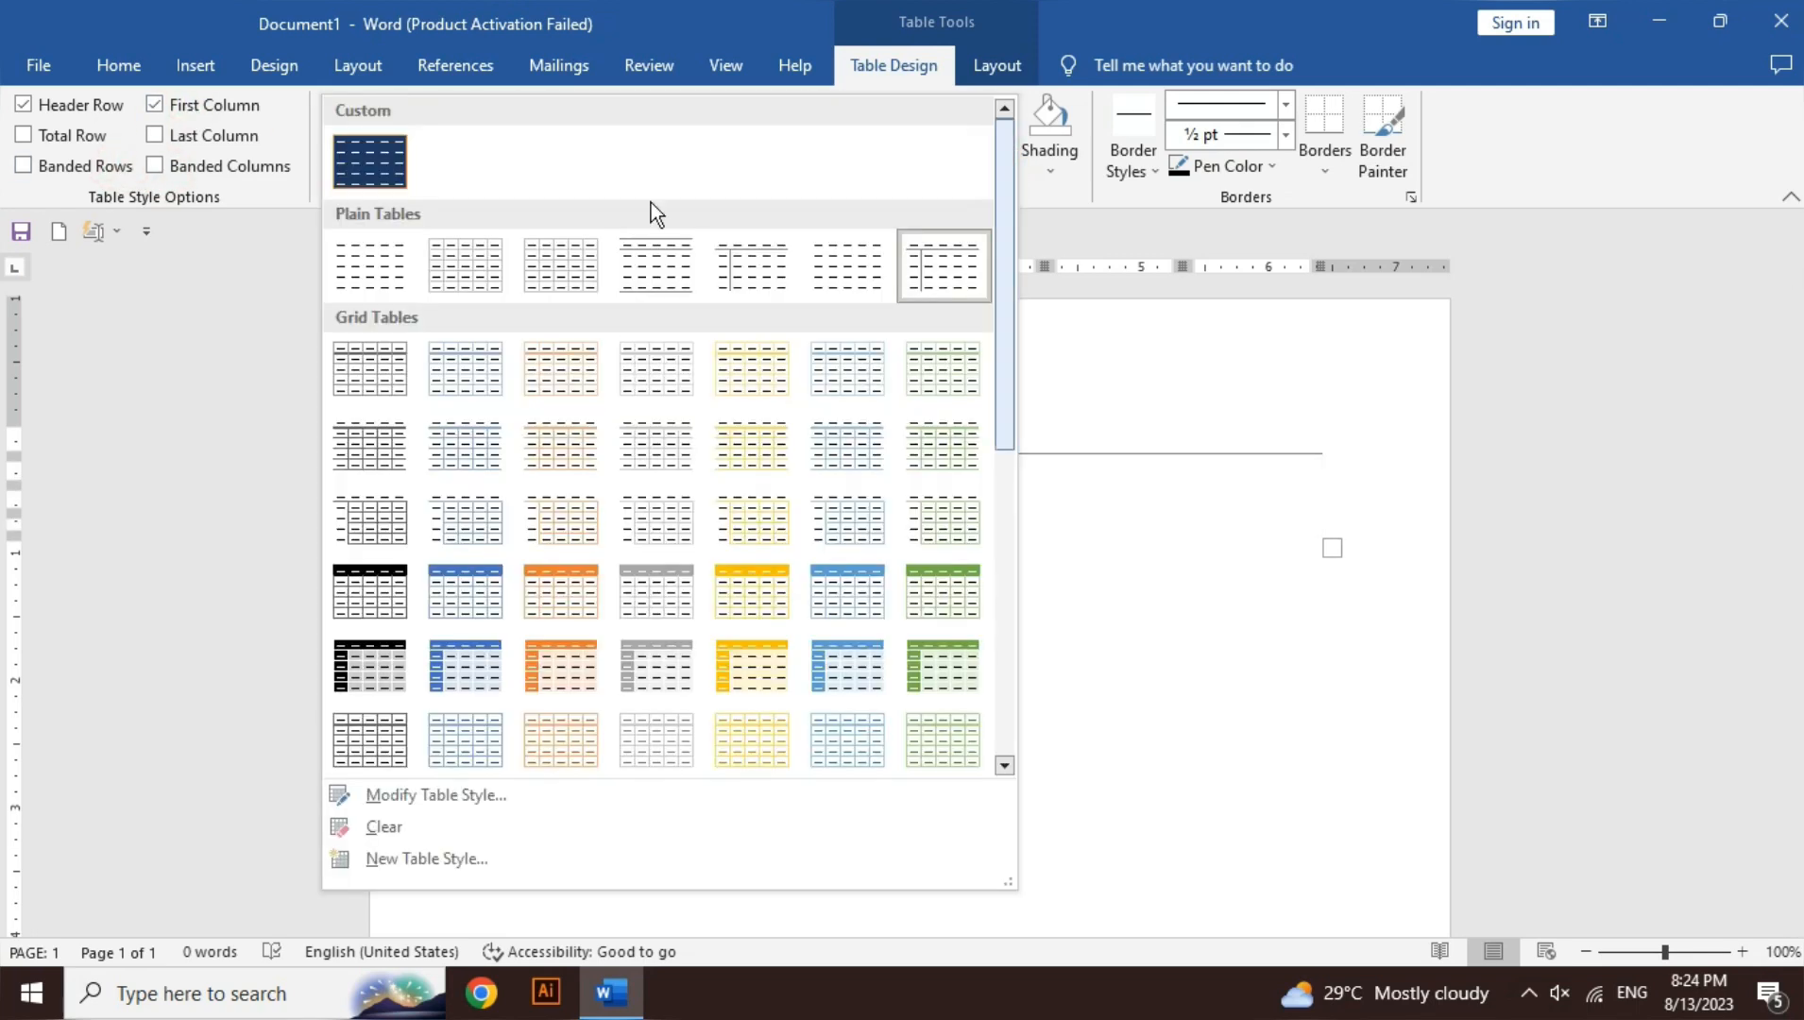
pyautogui.click(444, 255)
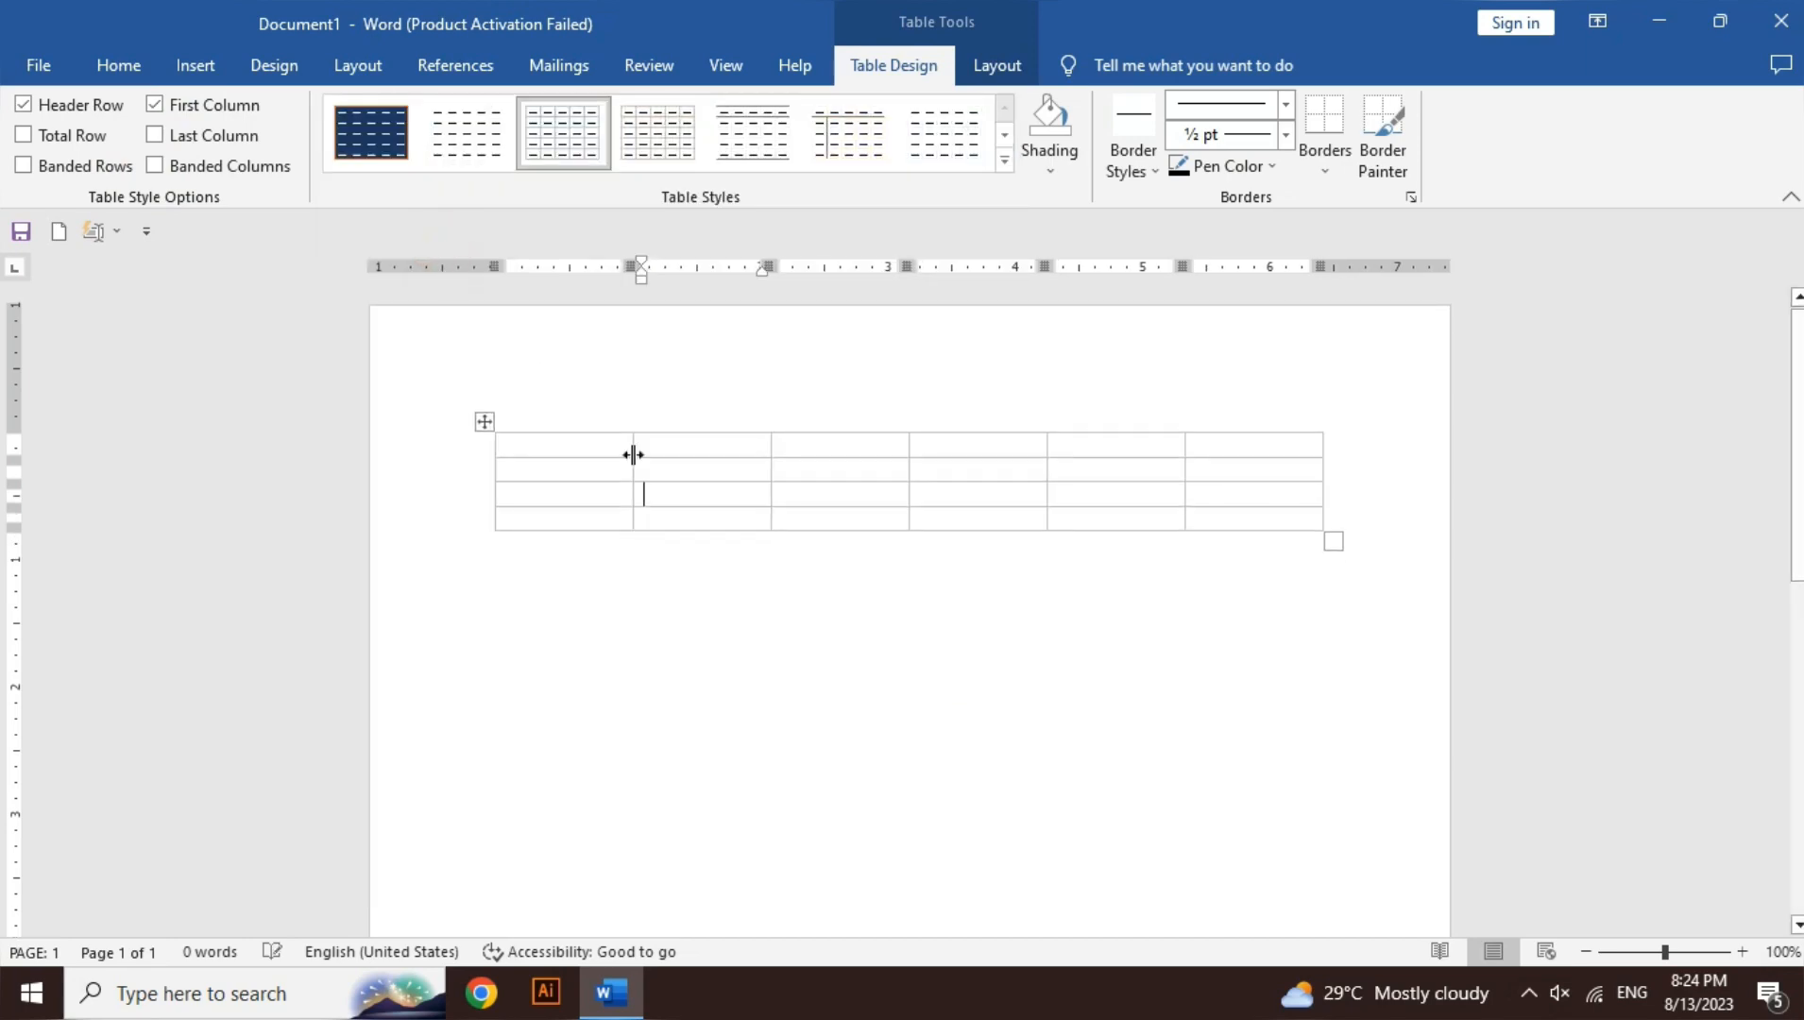
pyautogui.click(1005, 160)
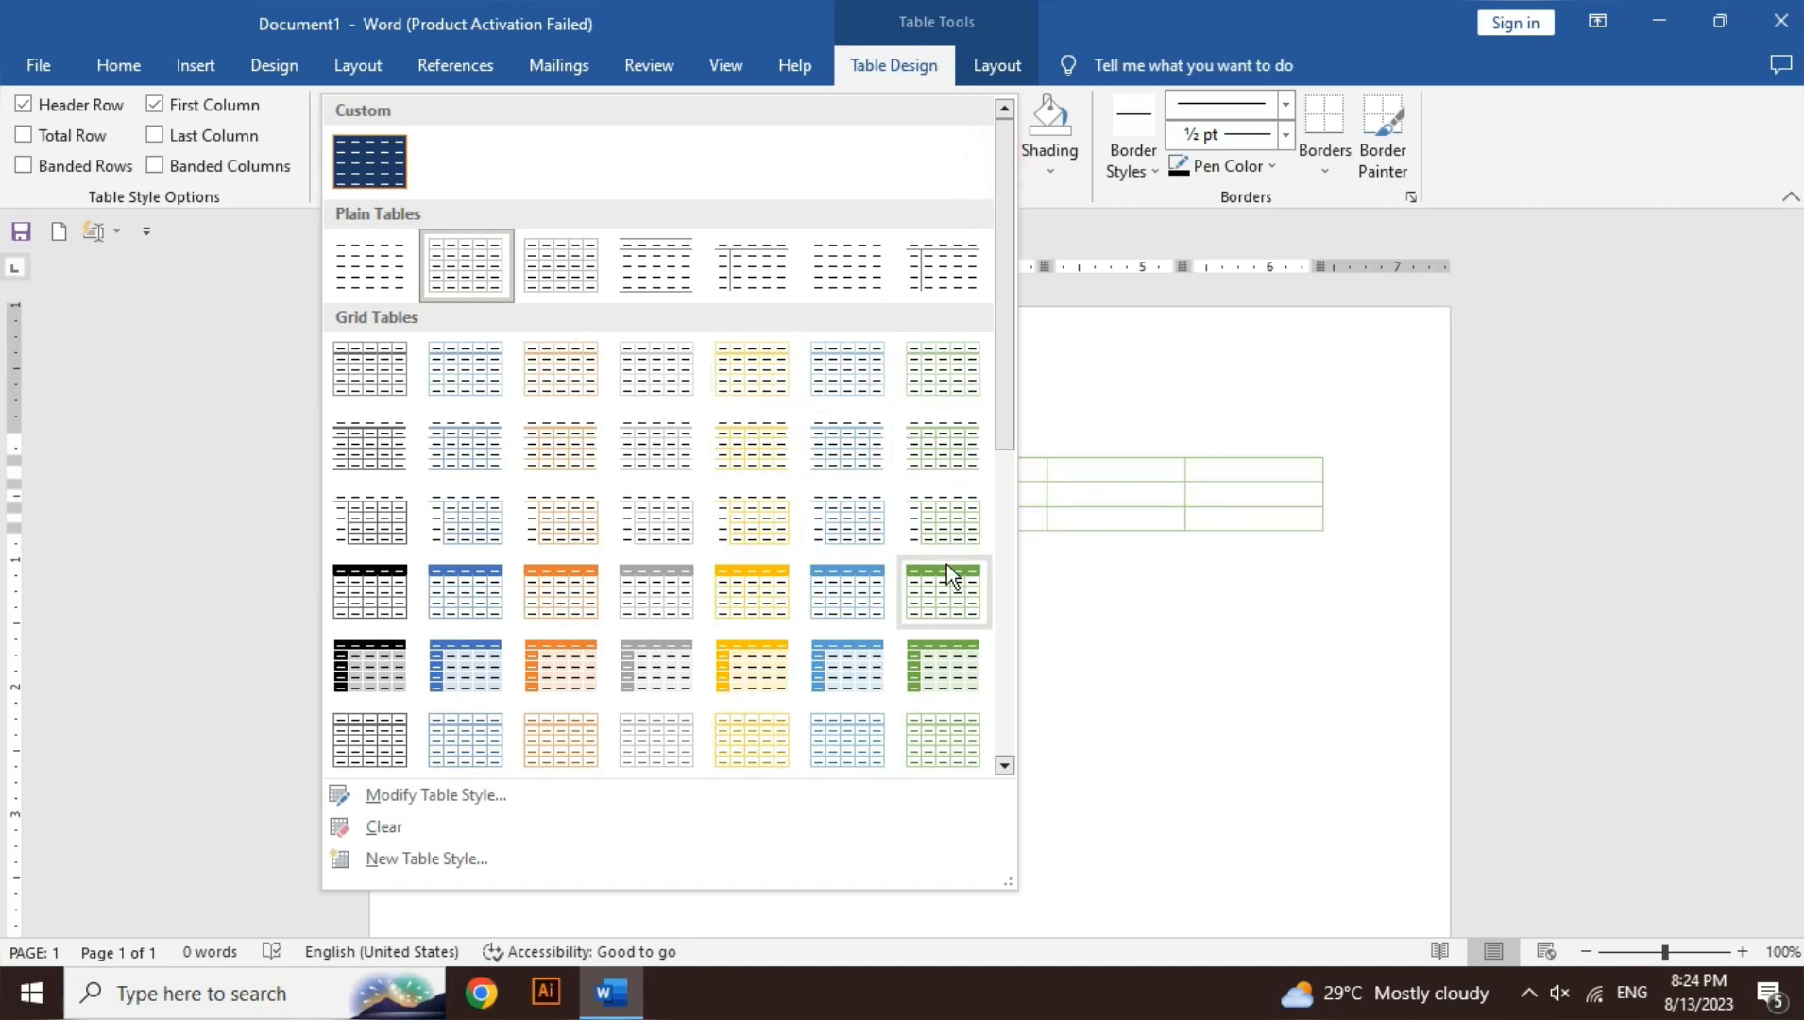
pyautogui.moveTo(1006, 432); pyautogui.dragTo(1028, 769)
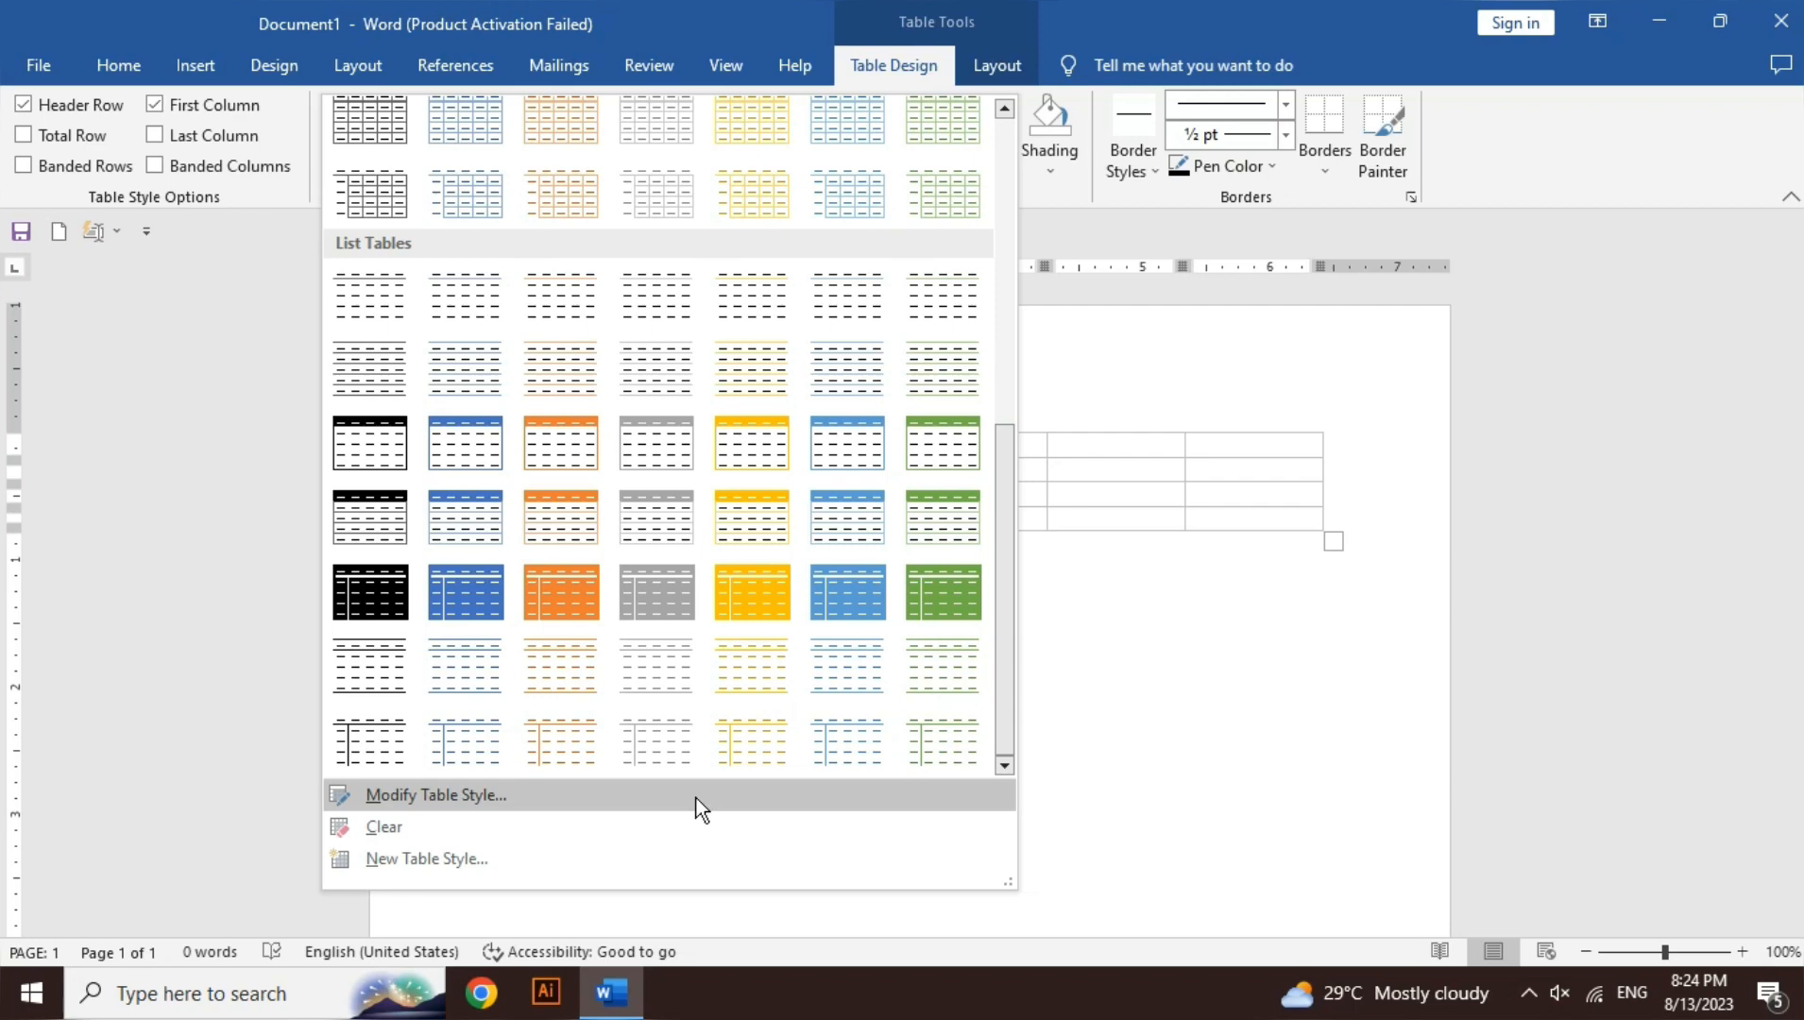
pyautogui.click(609, 828)
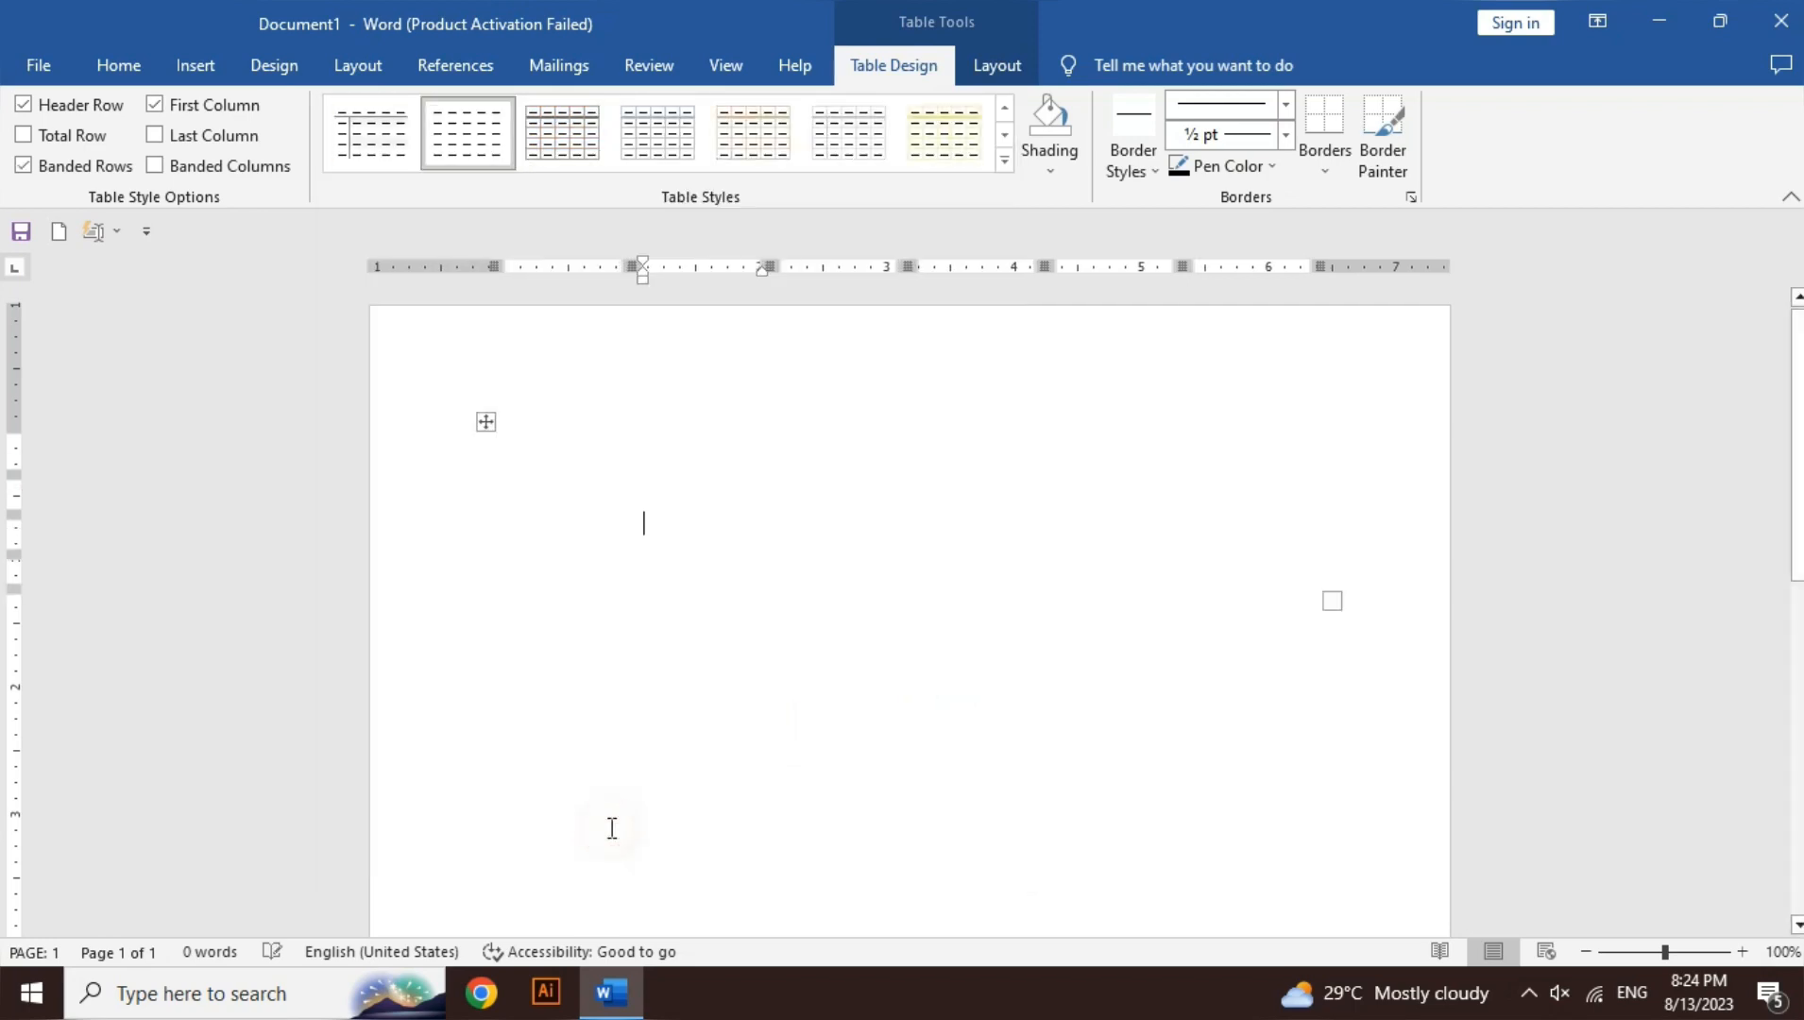
# - Select the whole borderless 6x4 table and delete it
pyautogui.hotkey('ctrl', 'a')
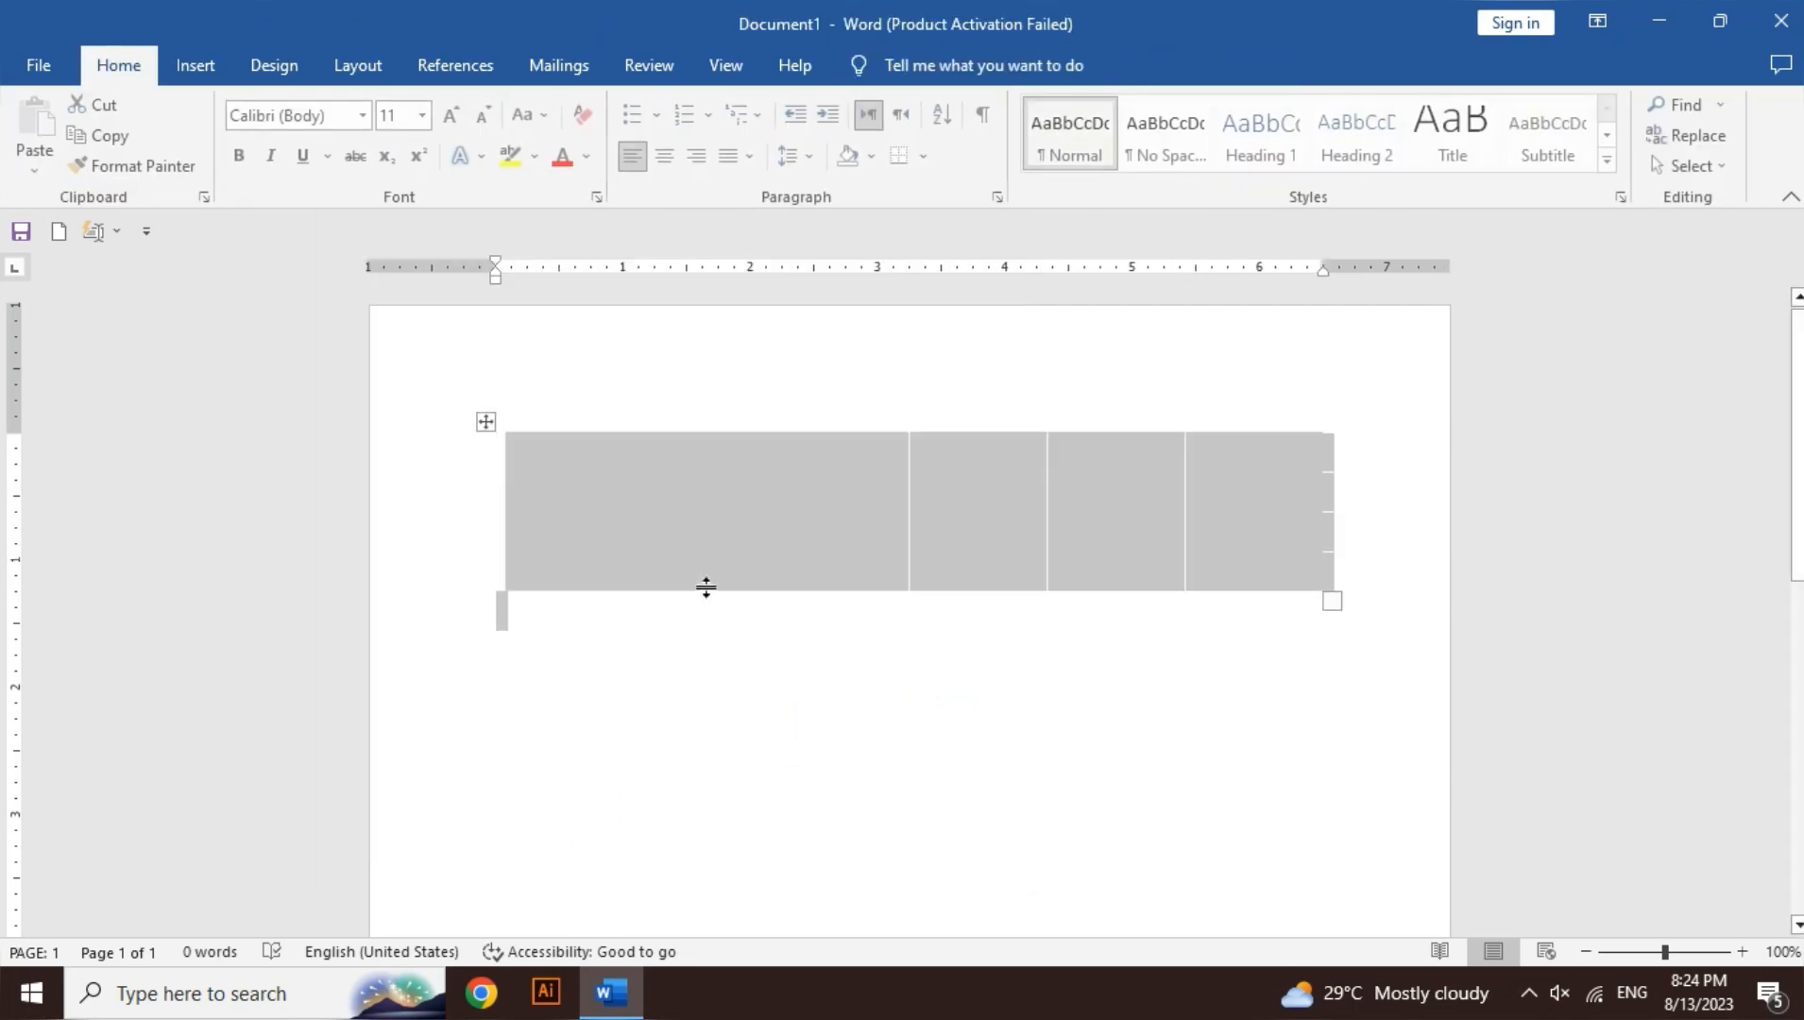
pyautogui.click(798, 541)
pyautogui.click(700, 507)
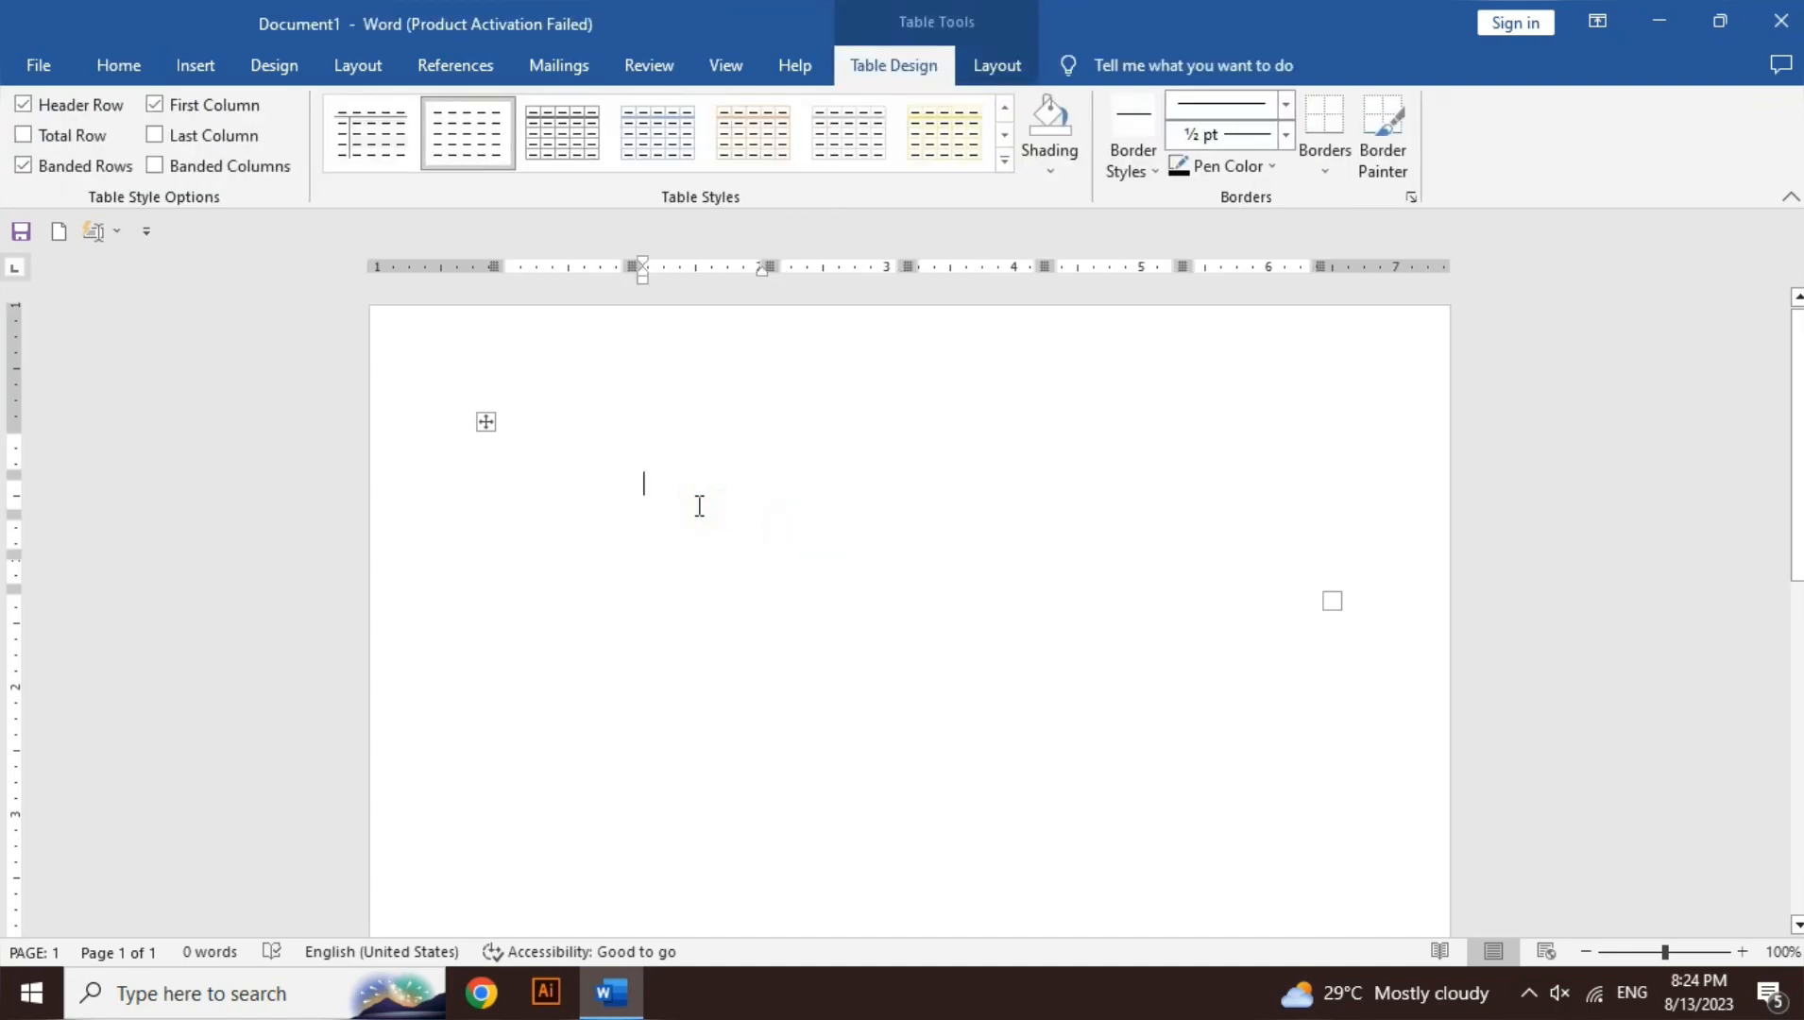
pyautogui.hotkey('ctrl', 'a')
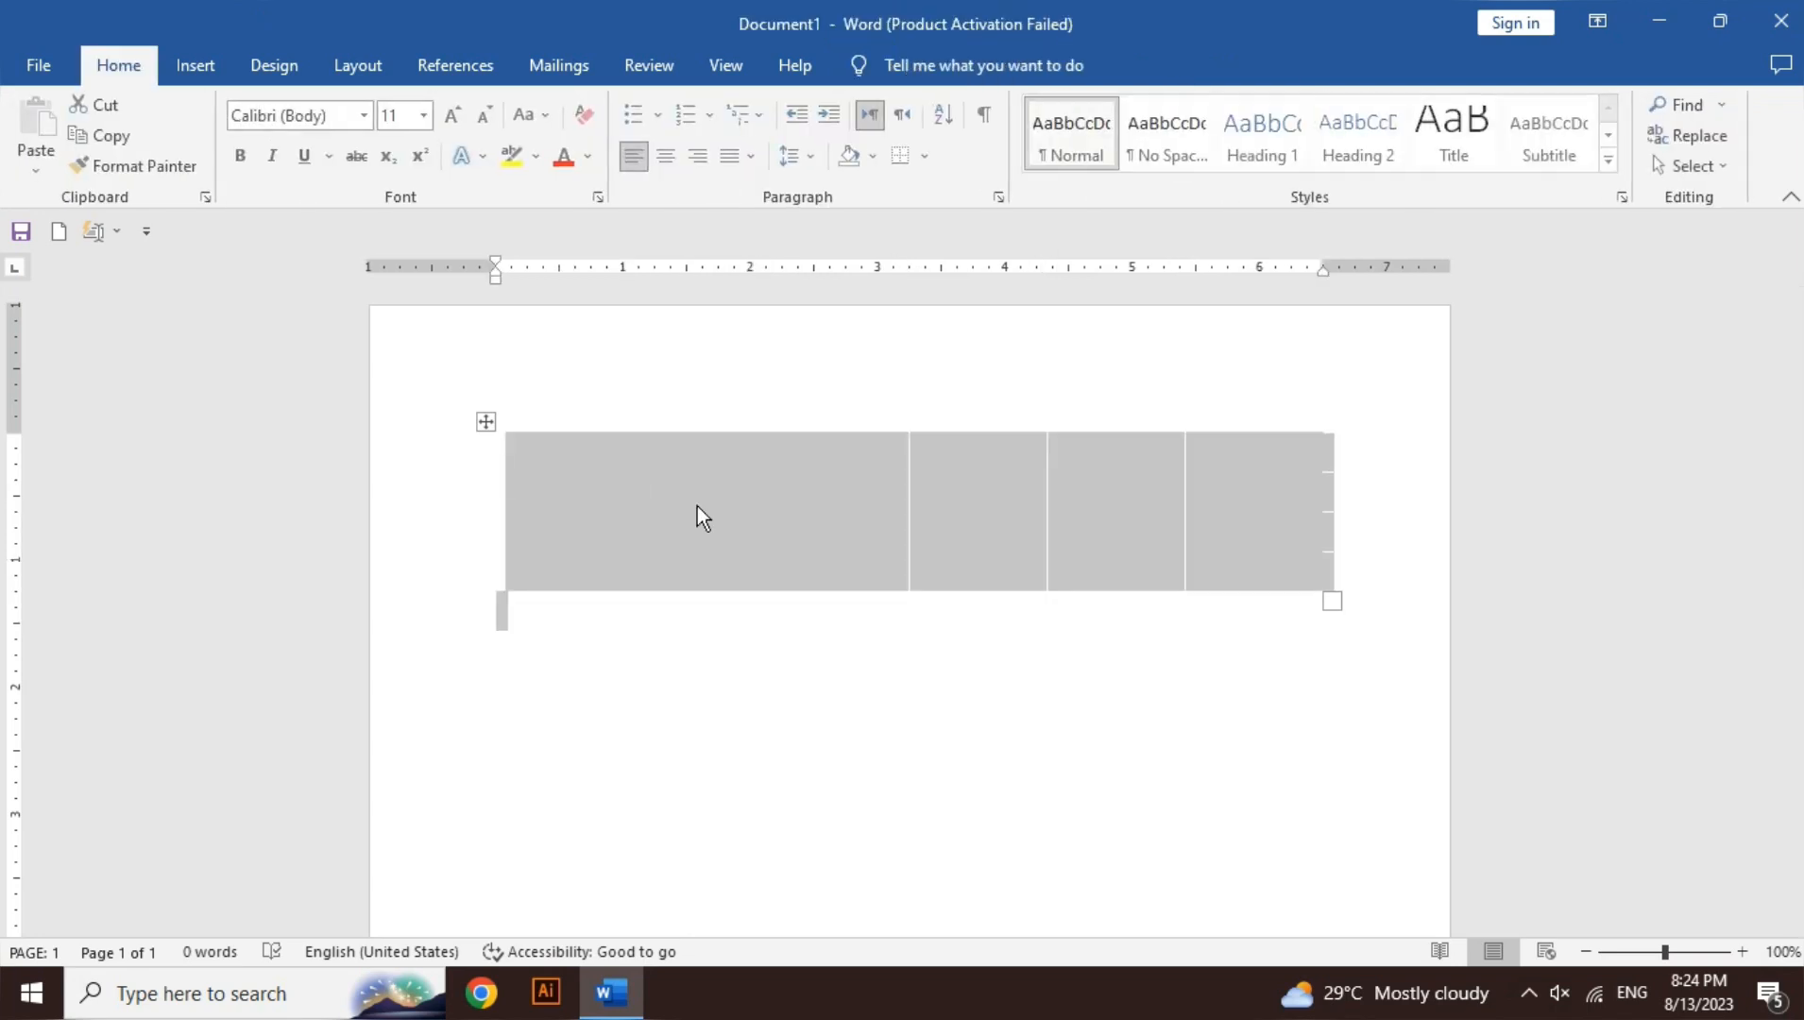
pyautogui.press('Delete')
# - Insert a new 7-column, 5-row table from the Insert > Table grid
pyautogui.click(195, 65)
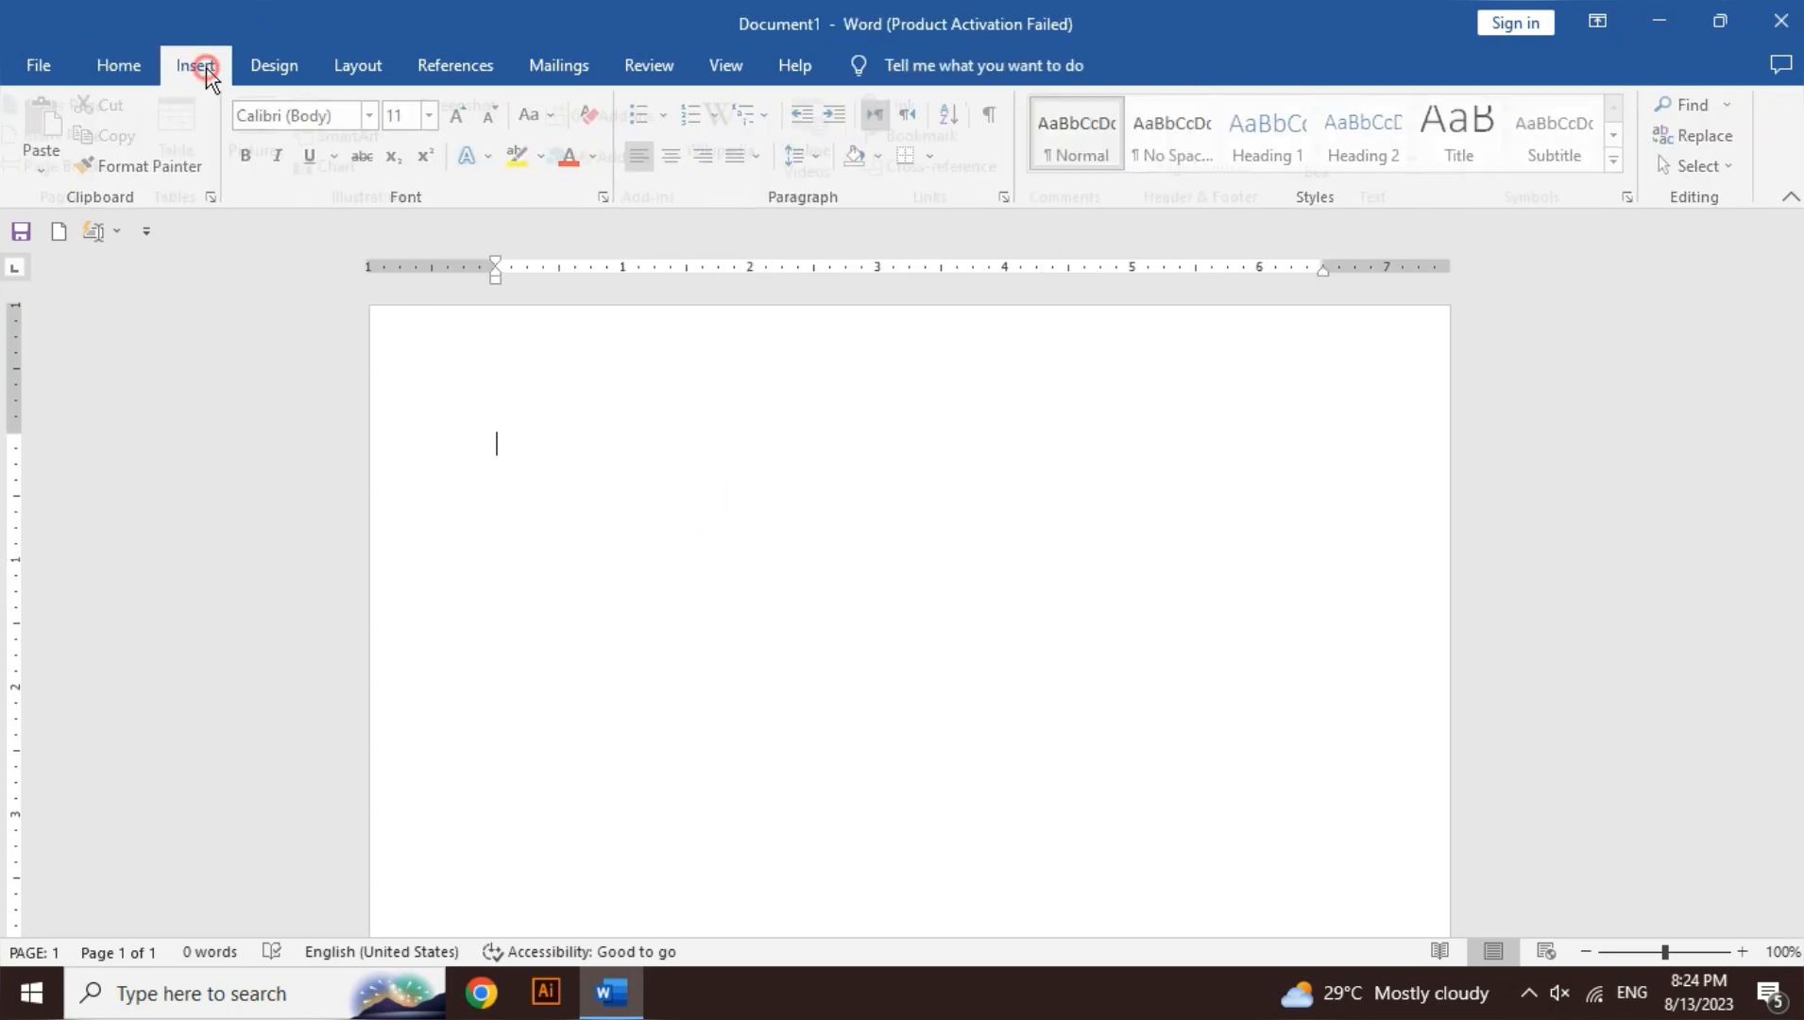
pyautogui.click(206, 163)
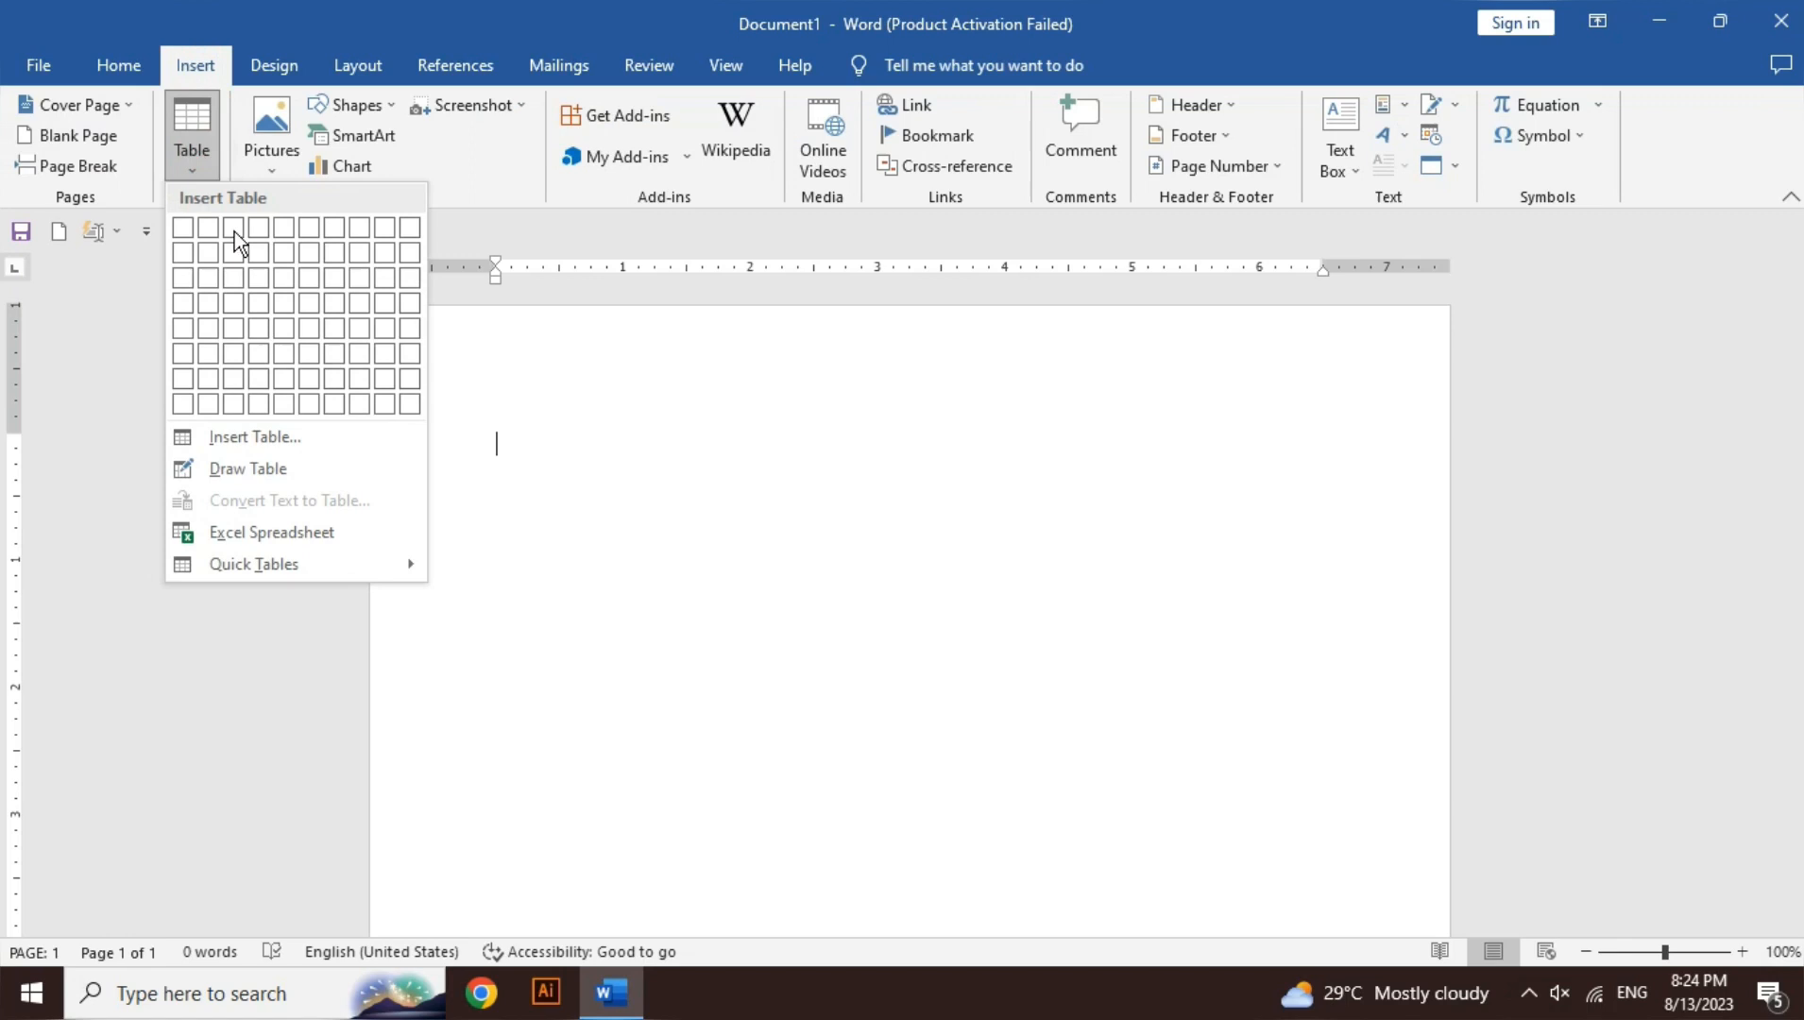
pyautogui.click(344, 319)
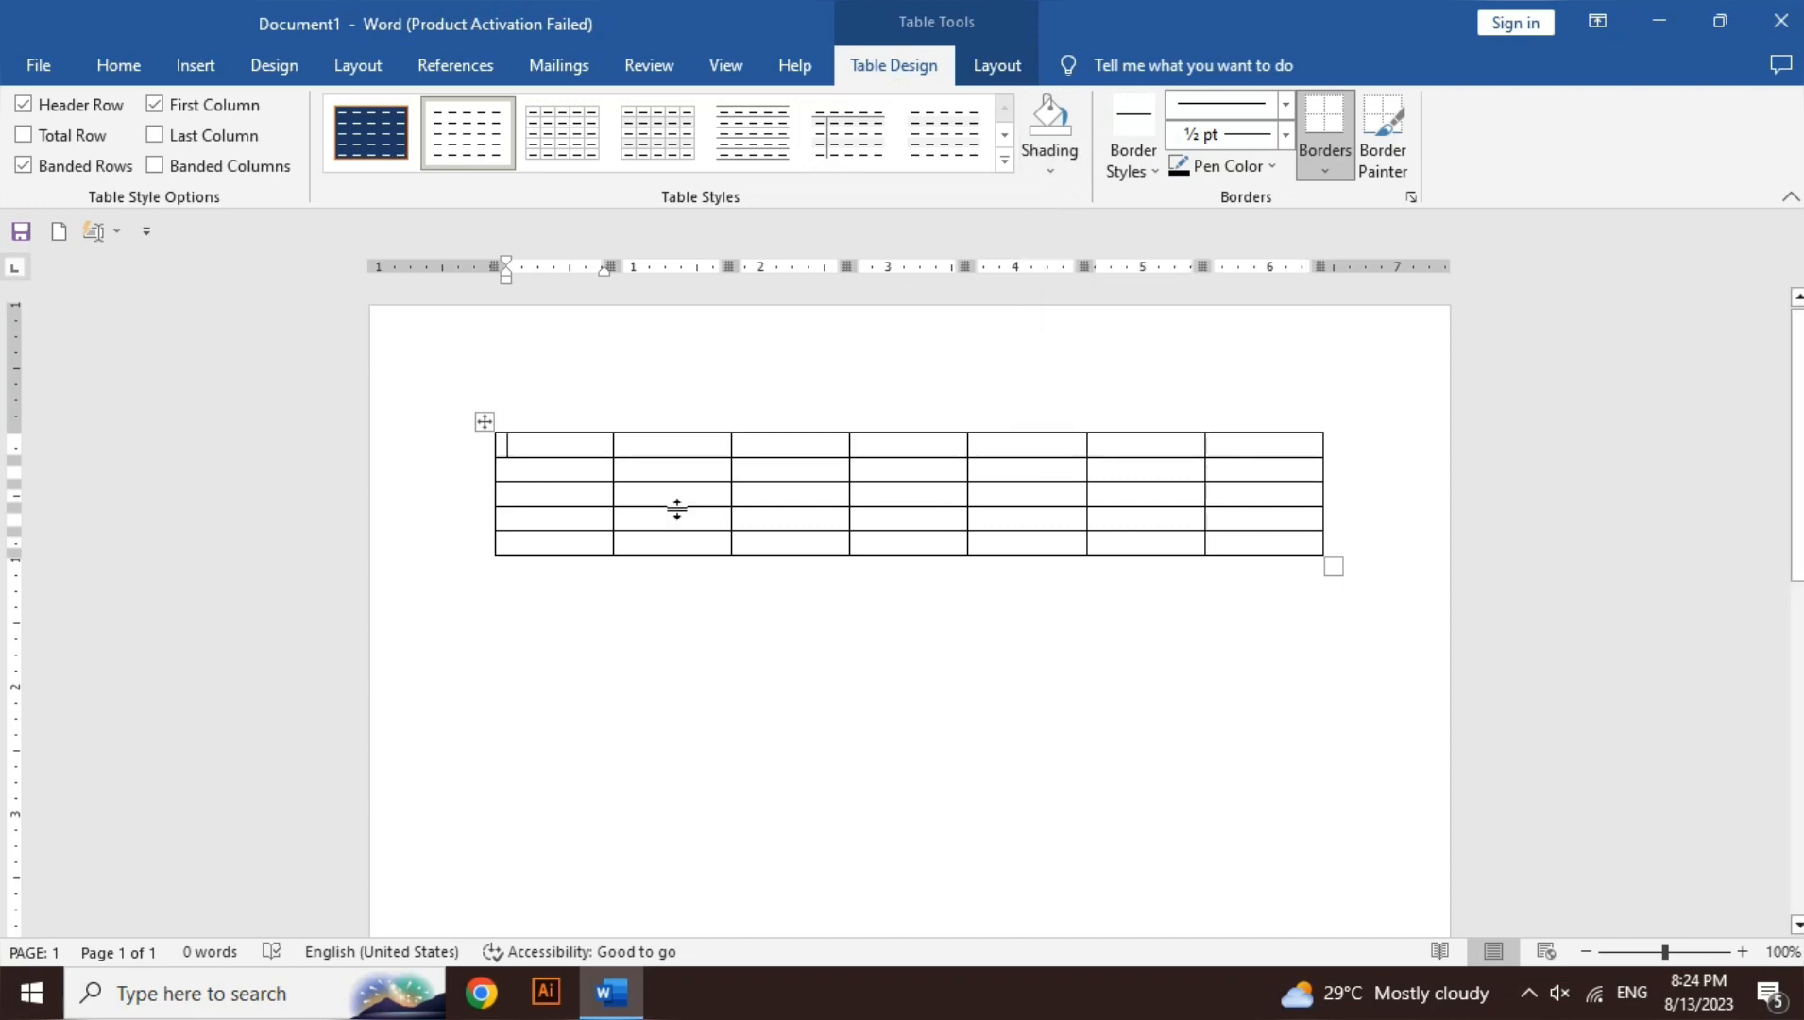
pyautogui.click(1006, 161)
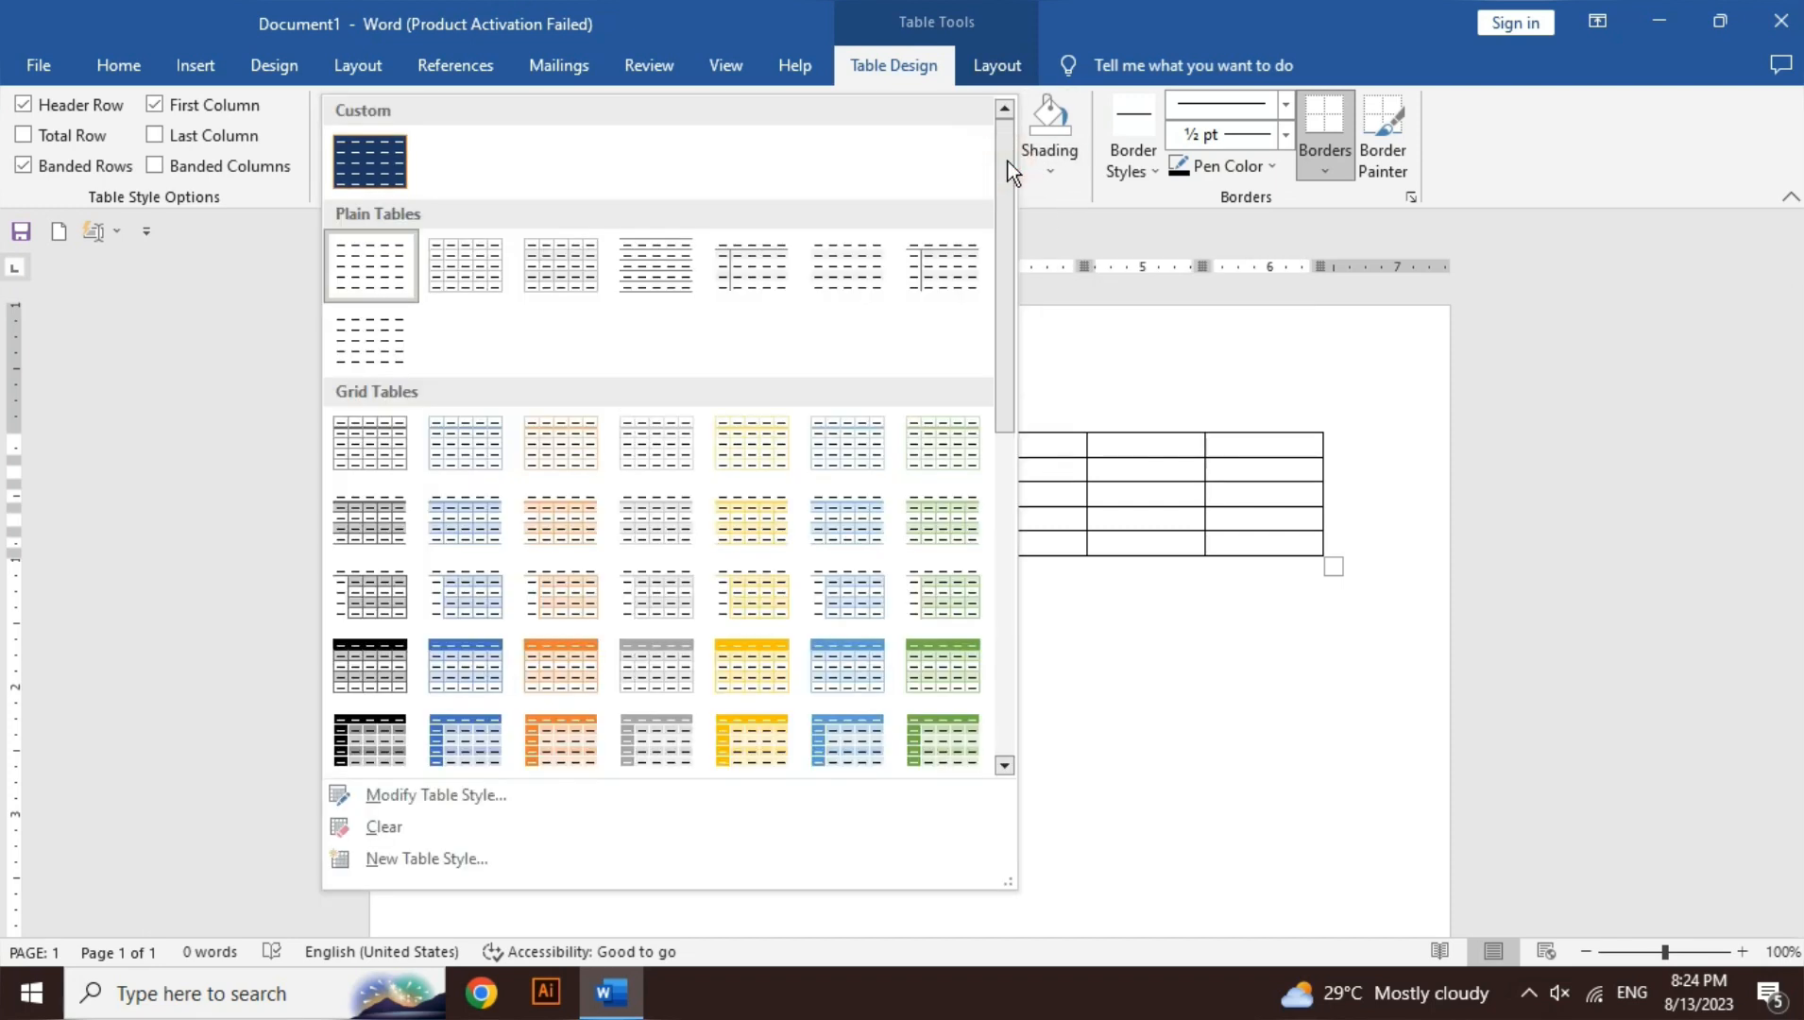
pyautogui.click(948, 697)
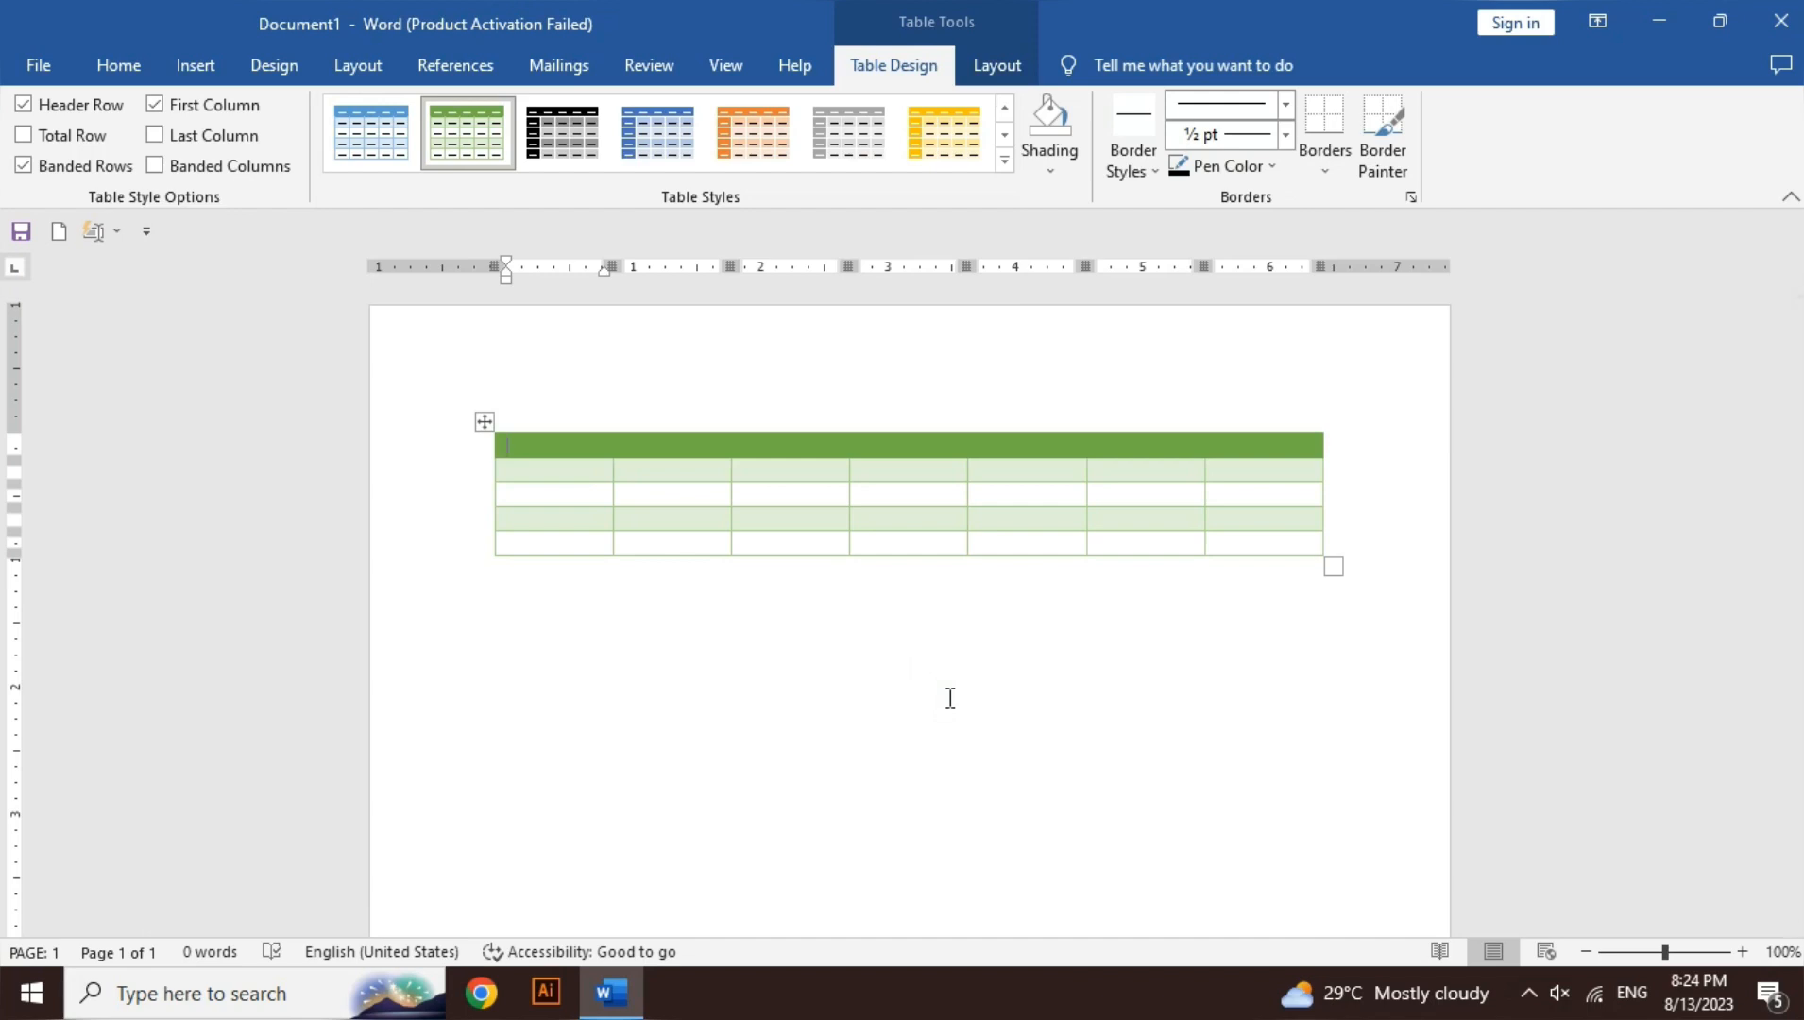
pyautogui.hotkey('ctrl', 'z')
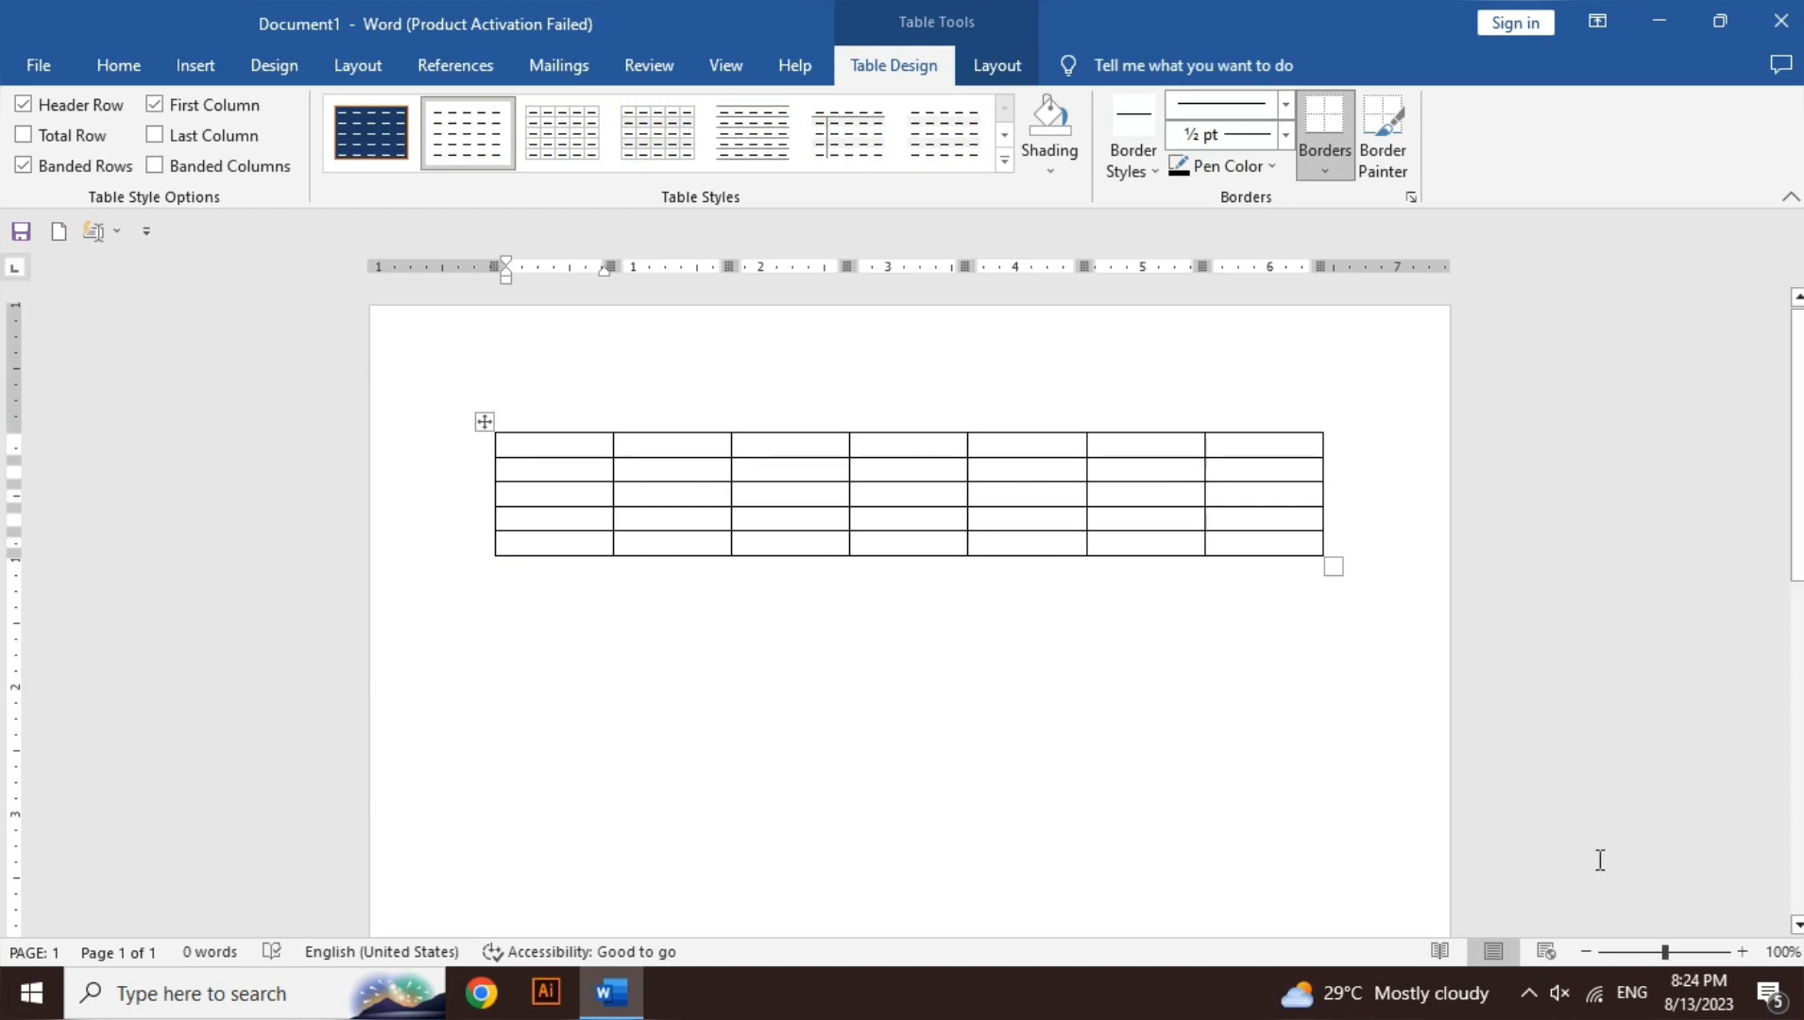
# - Zoom in and shade the first table column light grey
pyautogui.click(1744, 950)
pyautogui.click(1744, 950)
pyautogui.click(1744, 950)
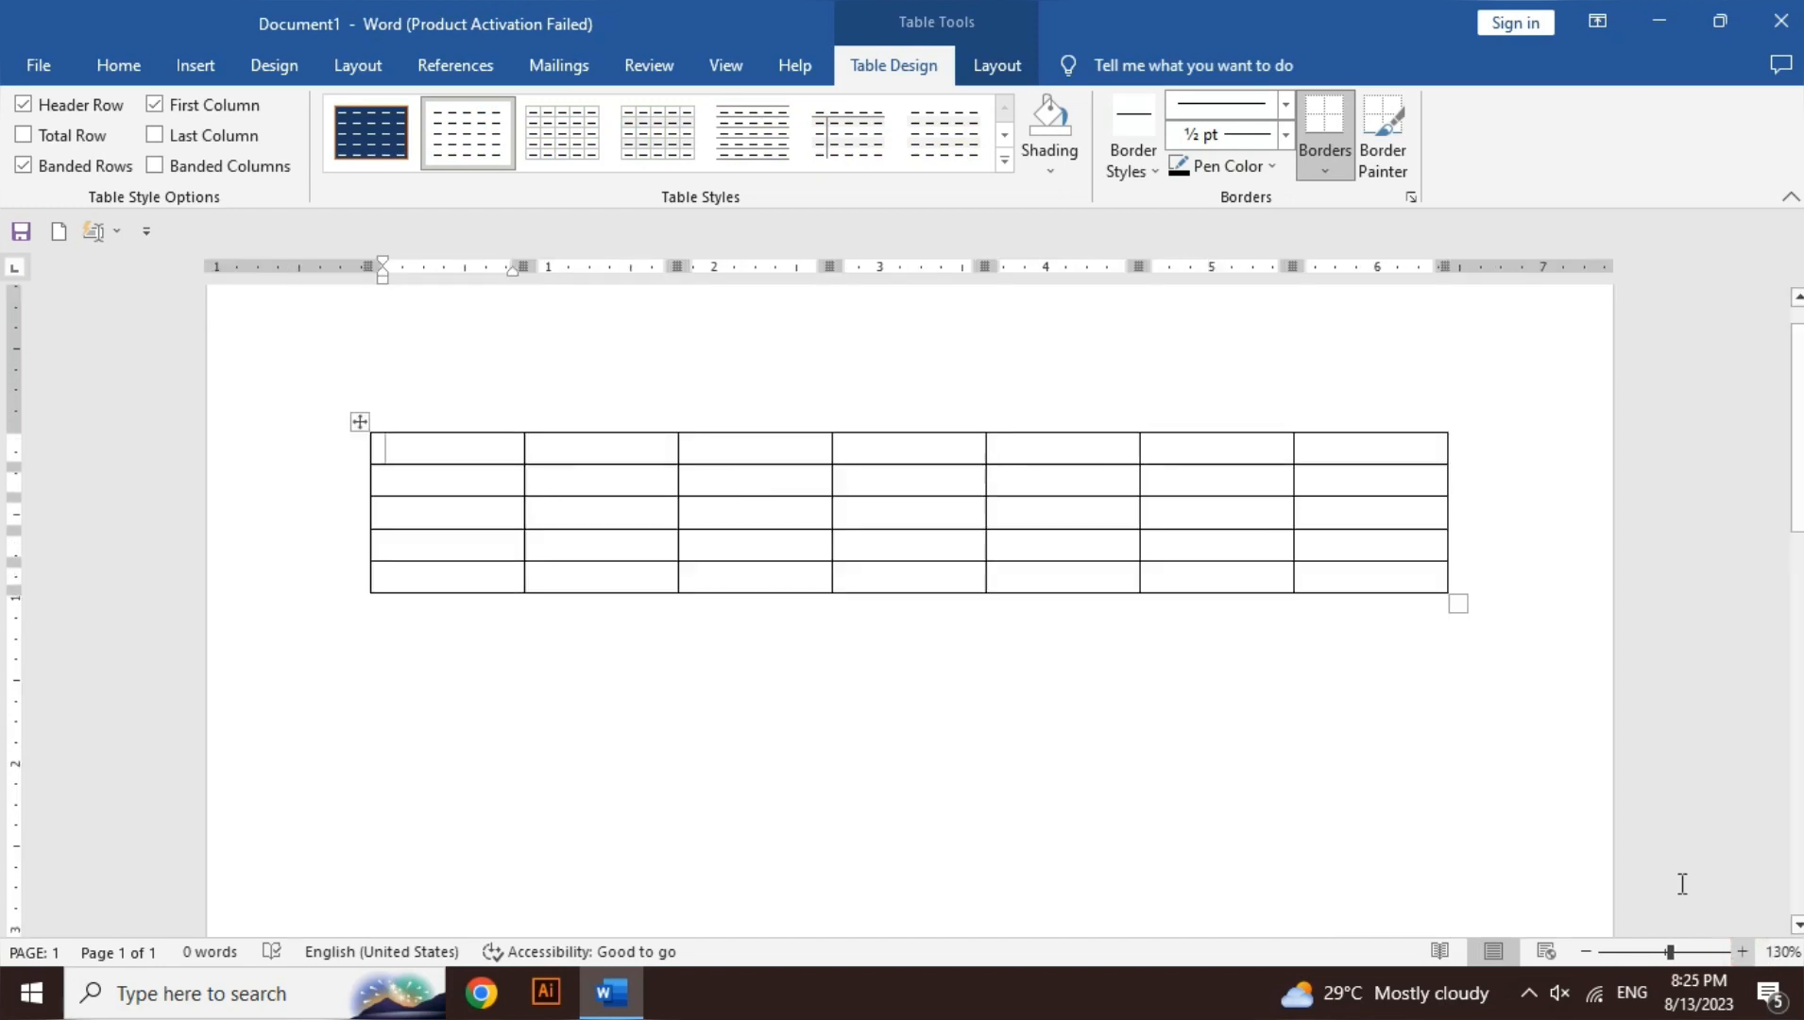
pyautogui.moveTo(486, 448); pyautogui.dragTo(473, 570)
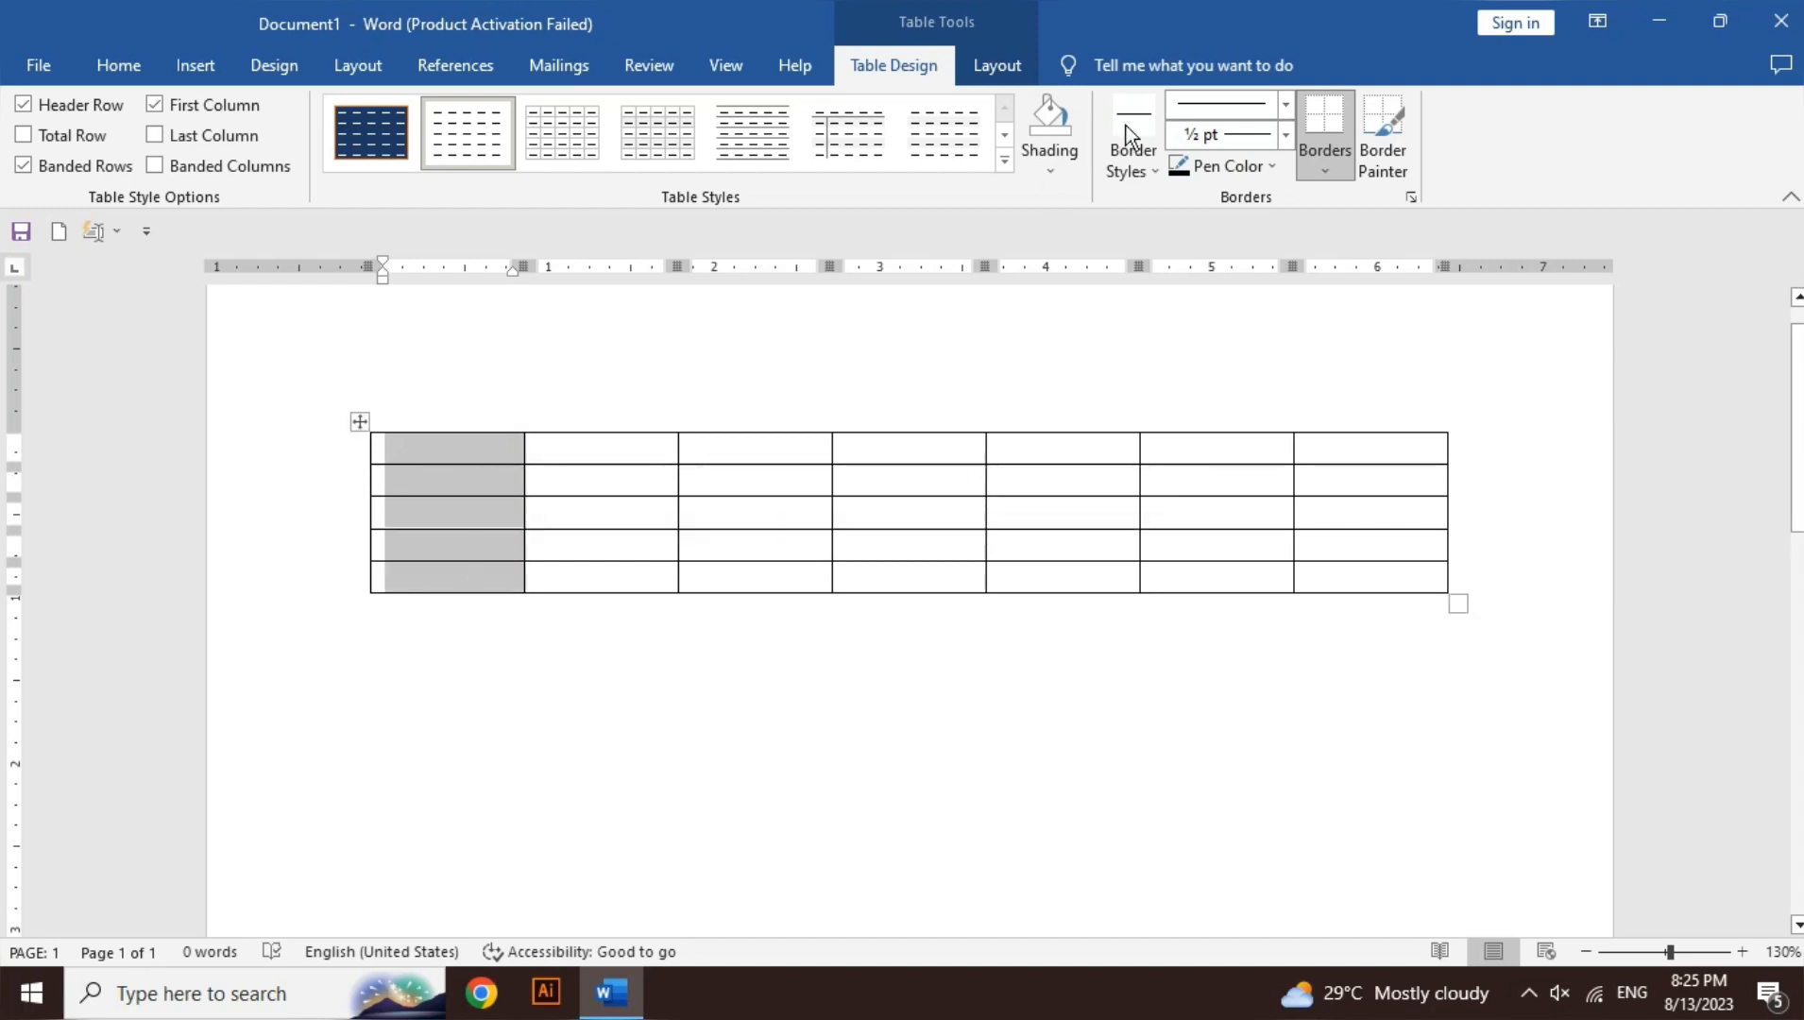
pyautogui.click(1047, 169)
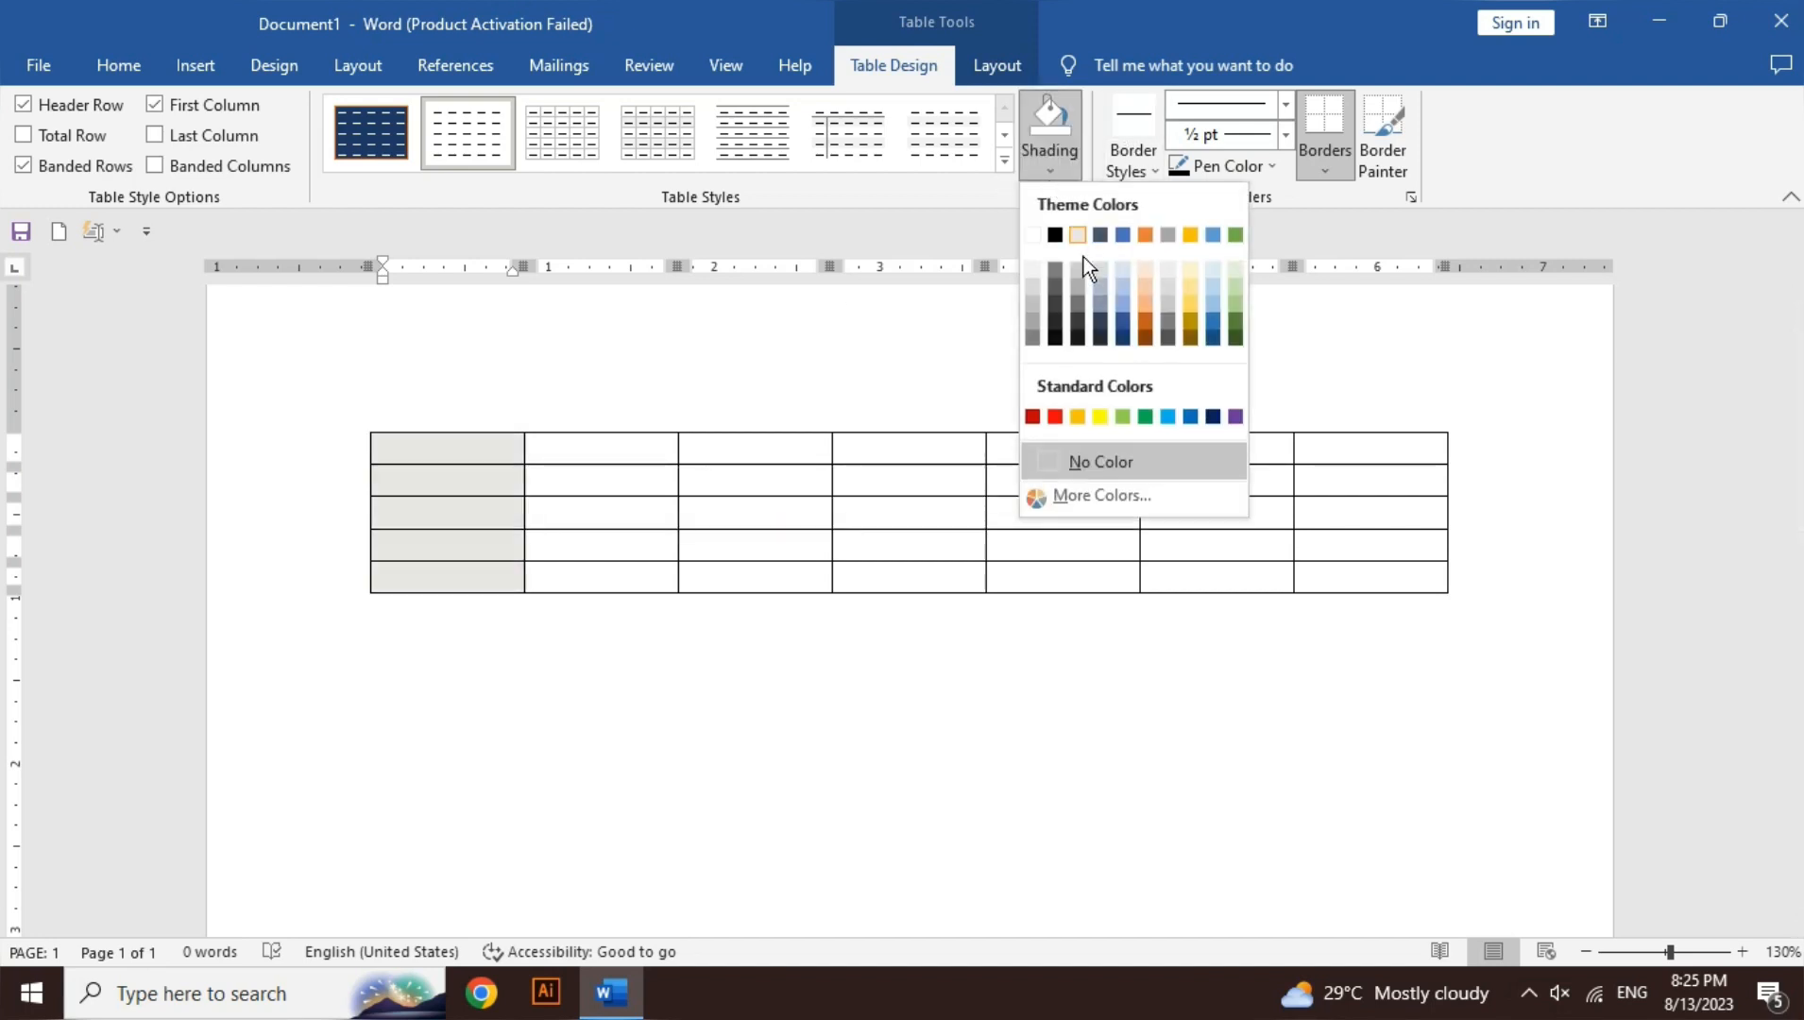
pyautogui.click(1037, 280)
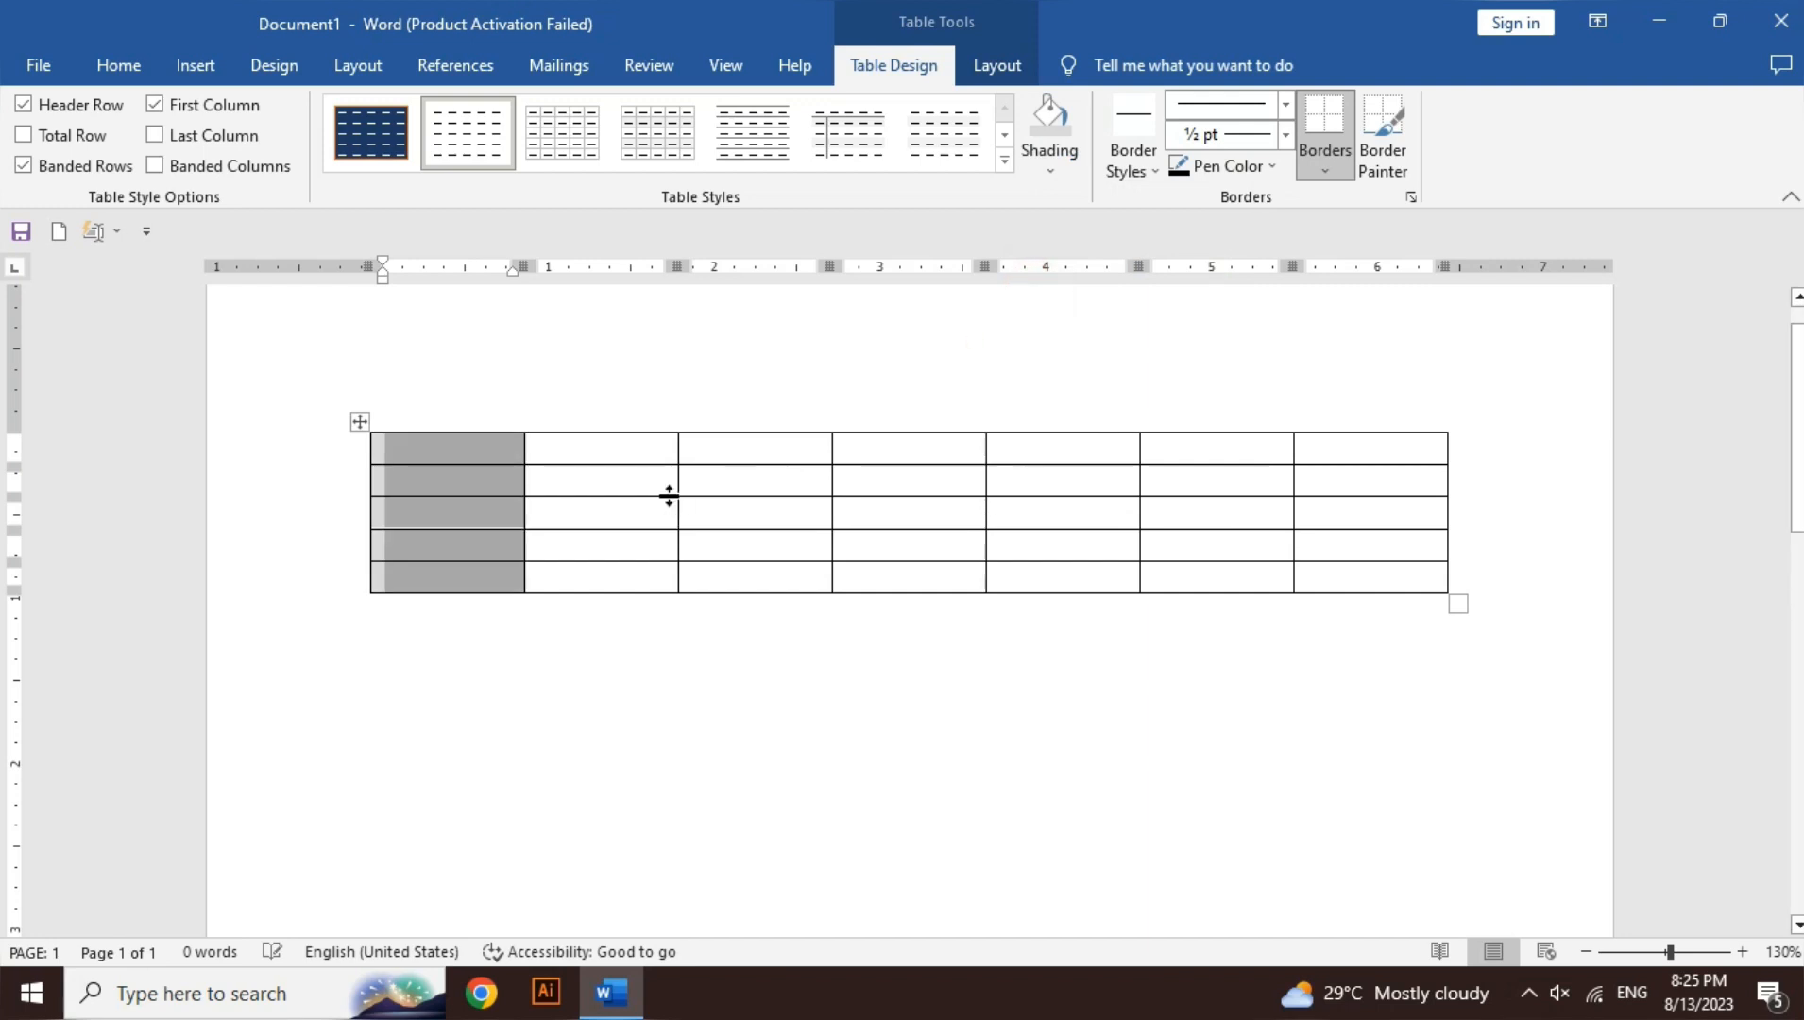
# - Shade the second column medium grey and the third column darkest grey
pyautogui.moveTo(648, 468); pyautogui.dragTo(650, 565)
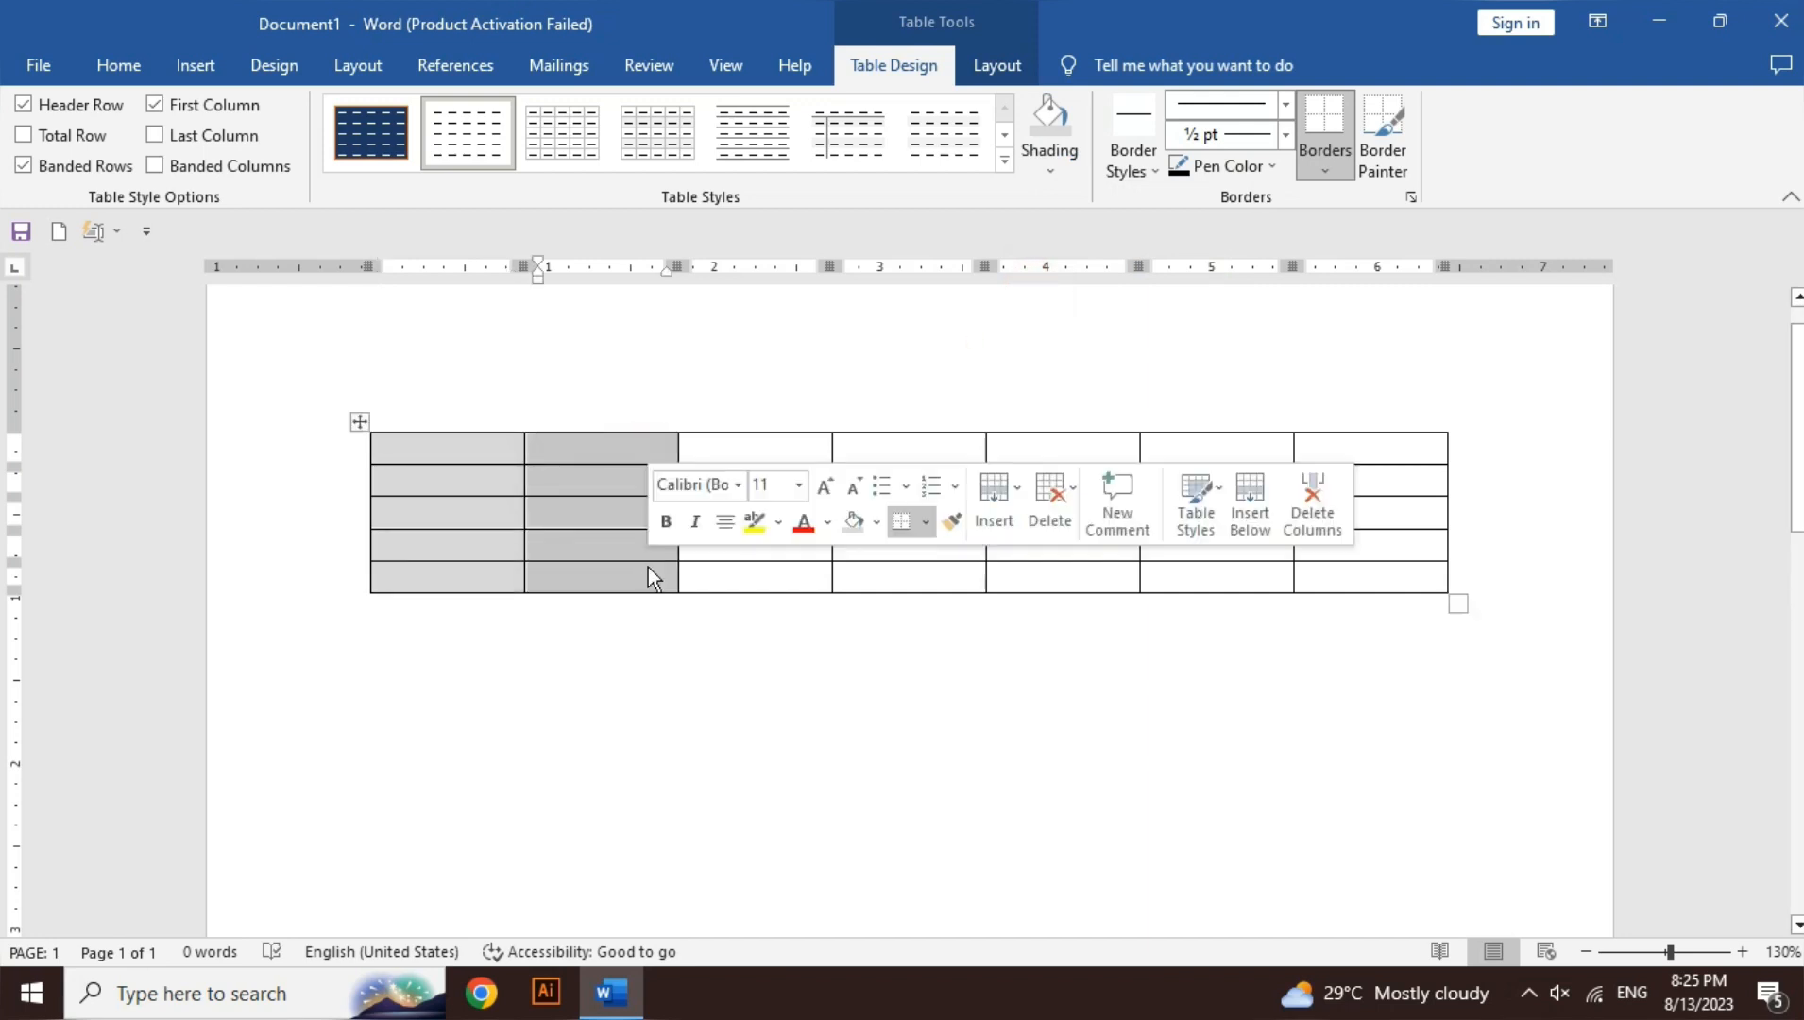
pyautogui.click(1053, 173)
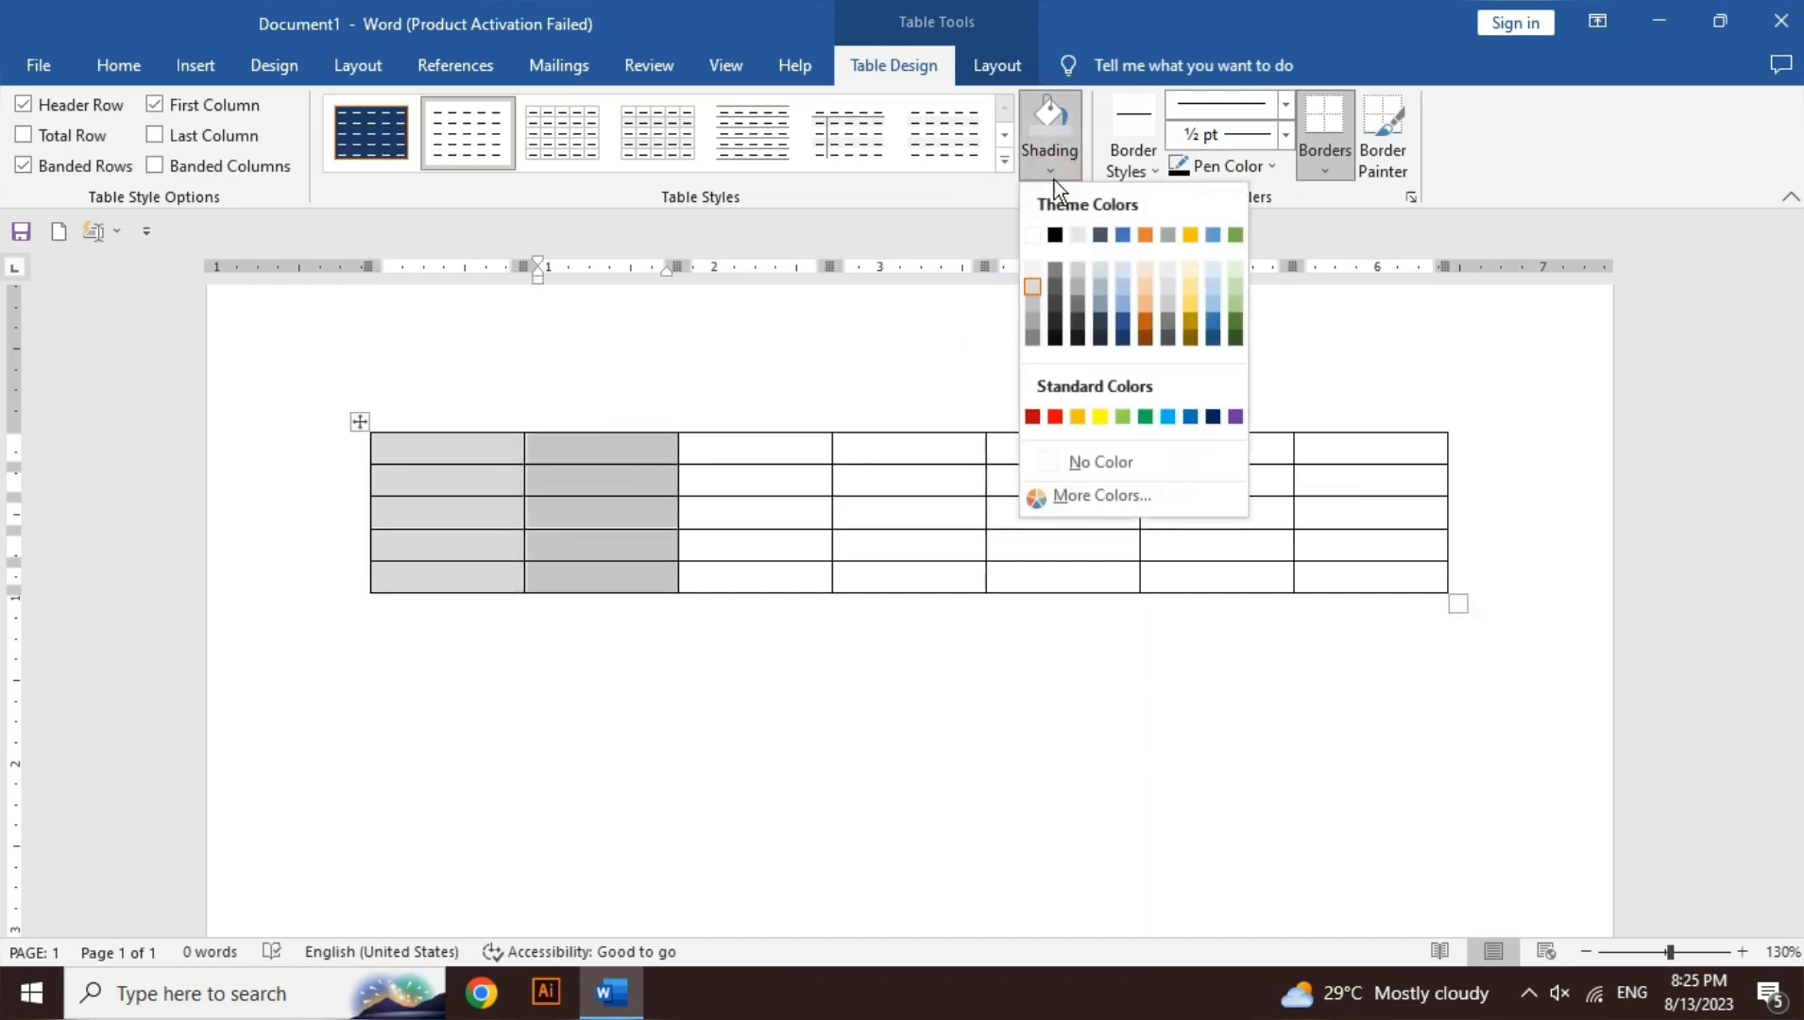
pyautogui.click(1032, 324)
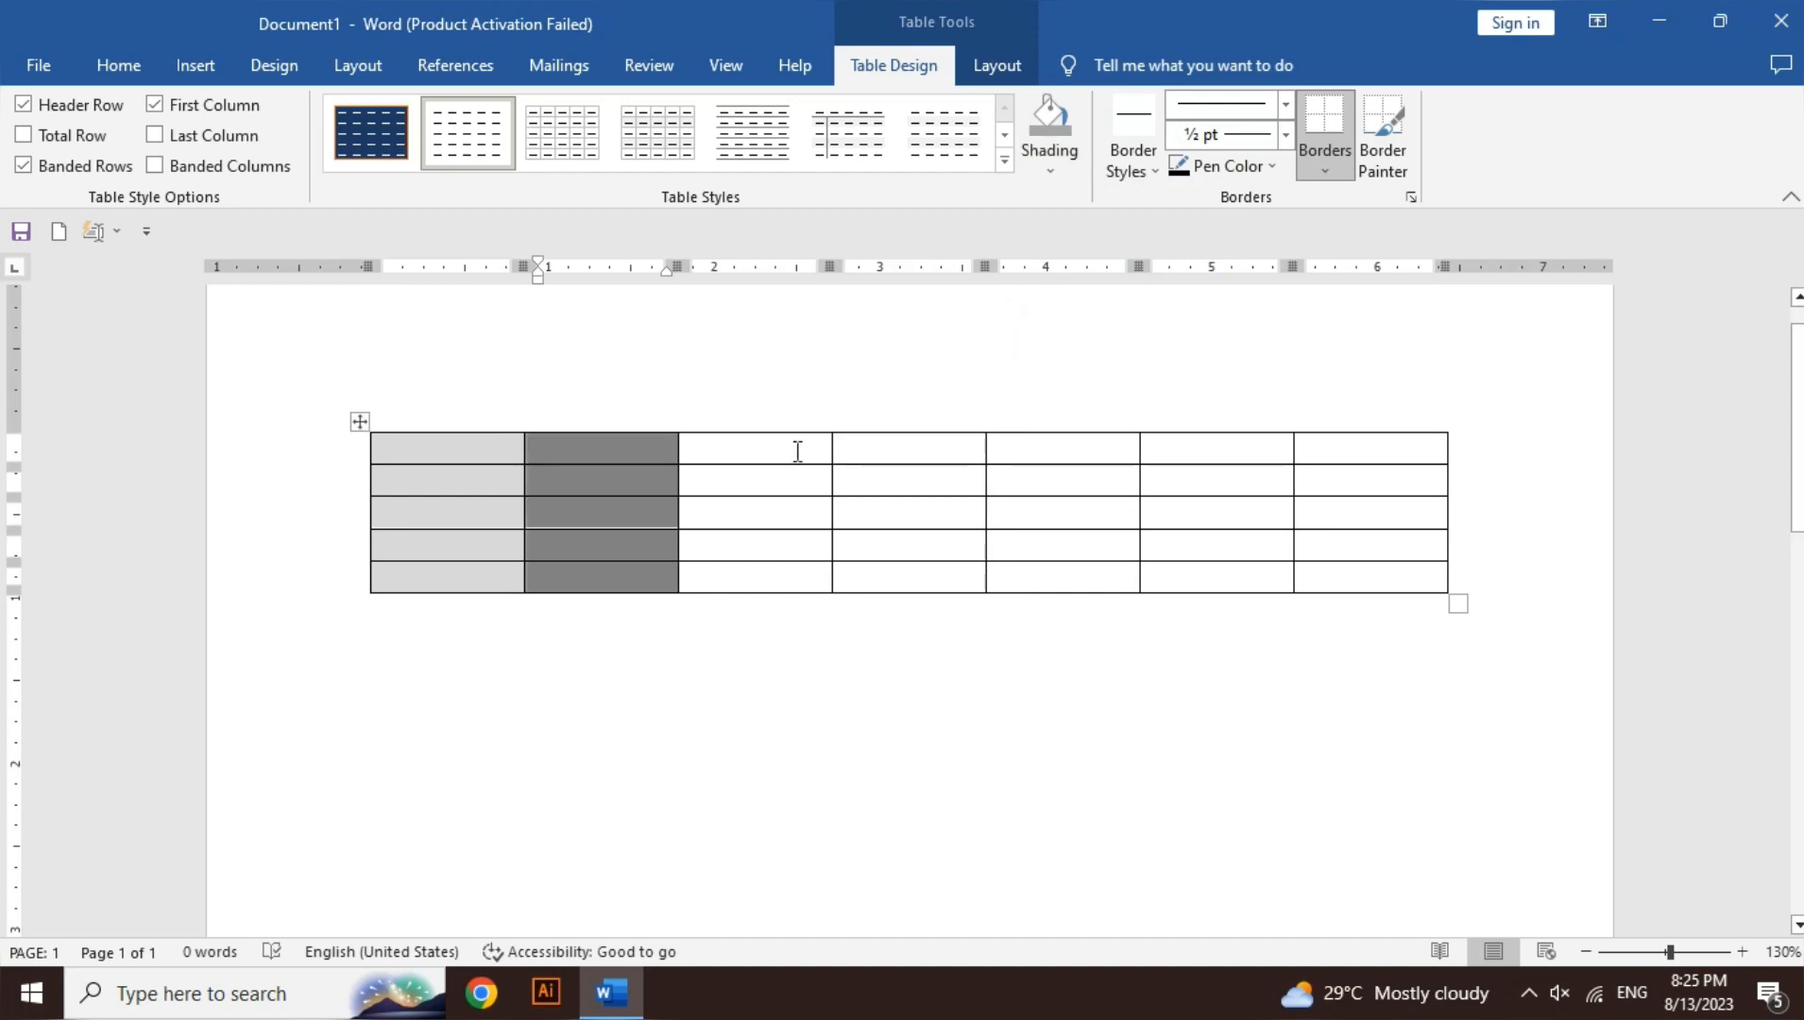
pyautogui.moveTo(797, 452); pyautogui.dragTo(797, 578)
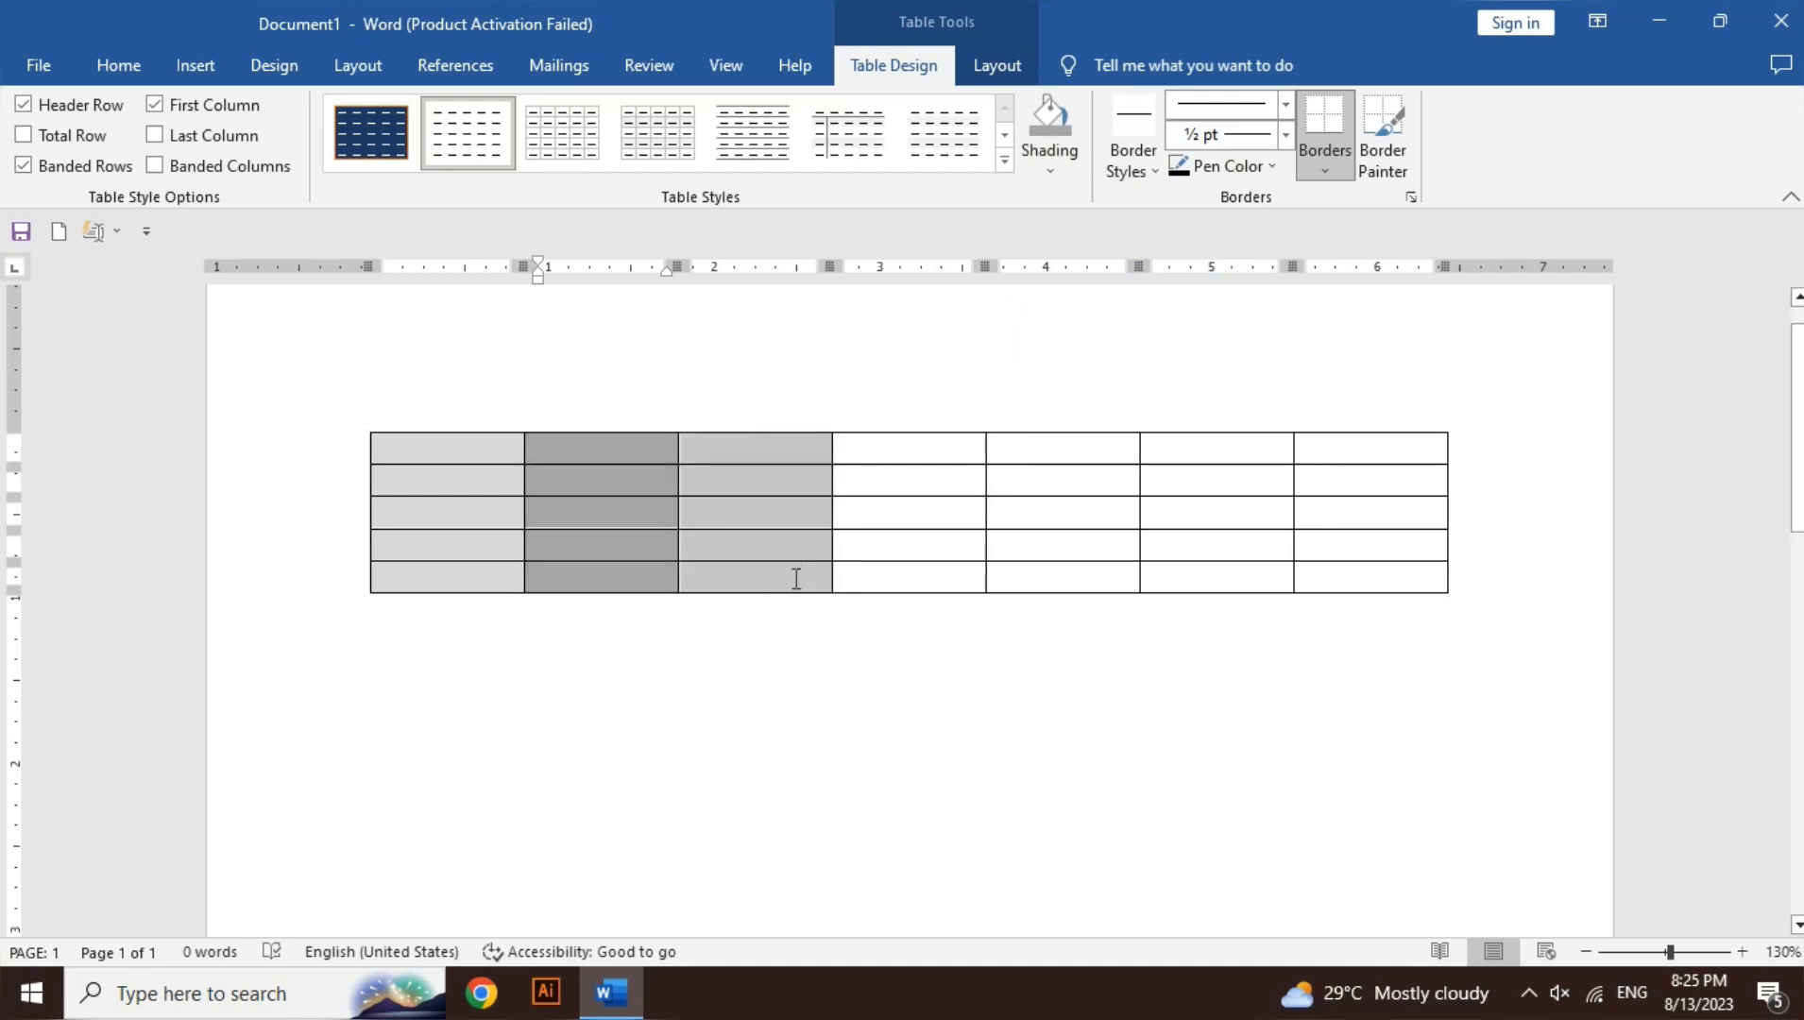
pyautogui.click(1048, 172)
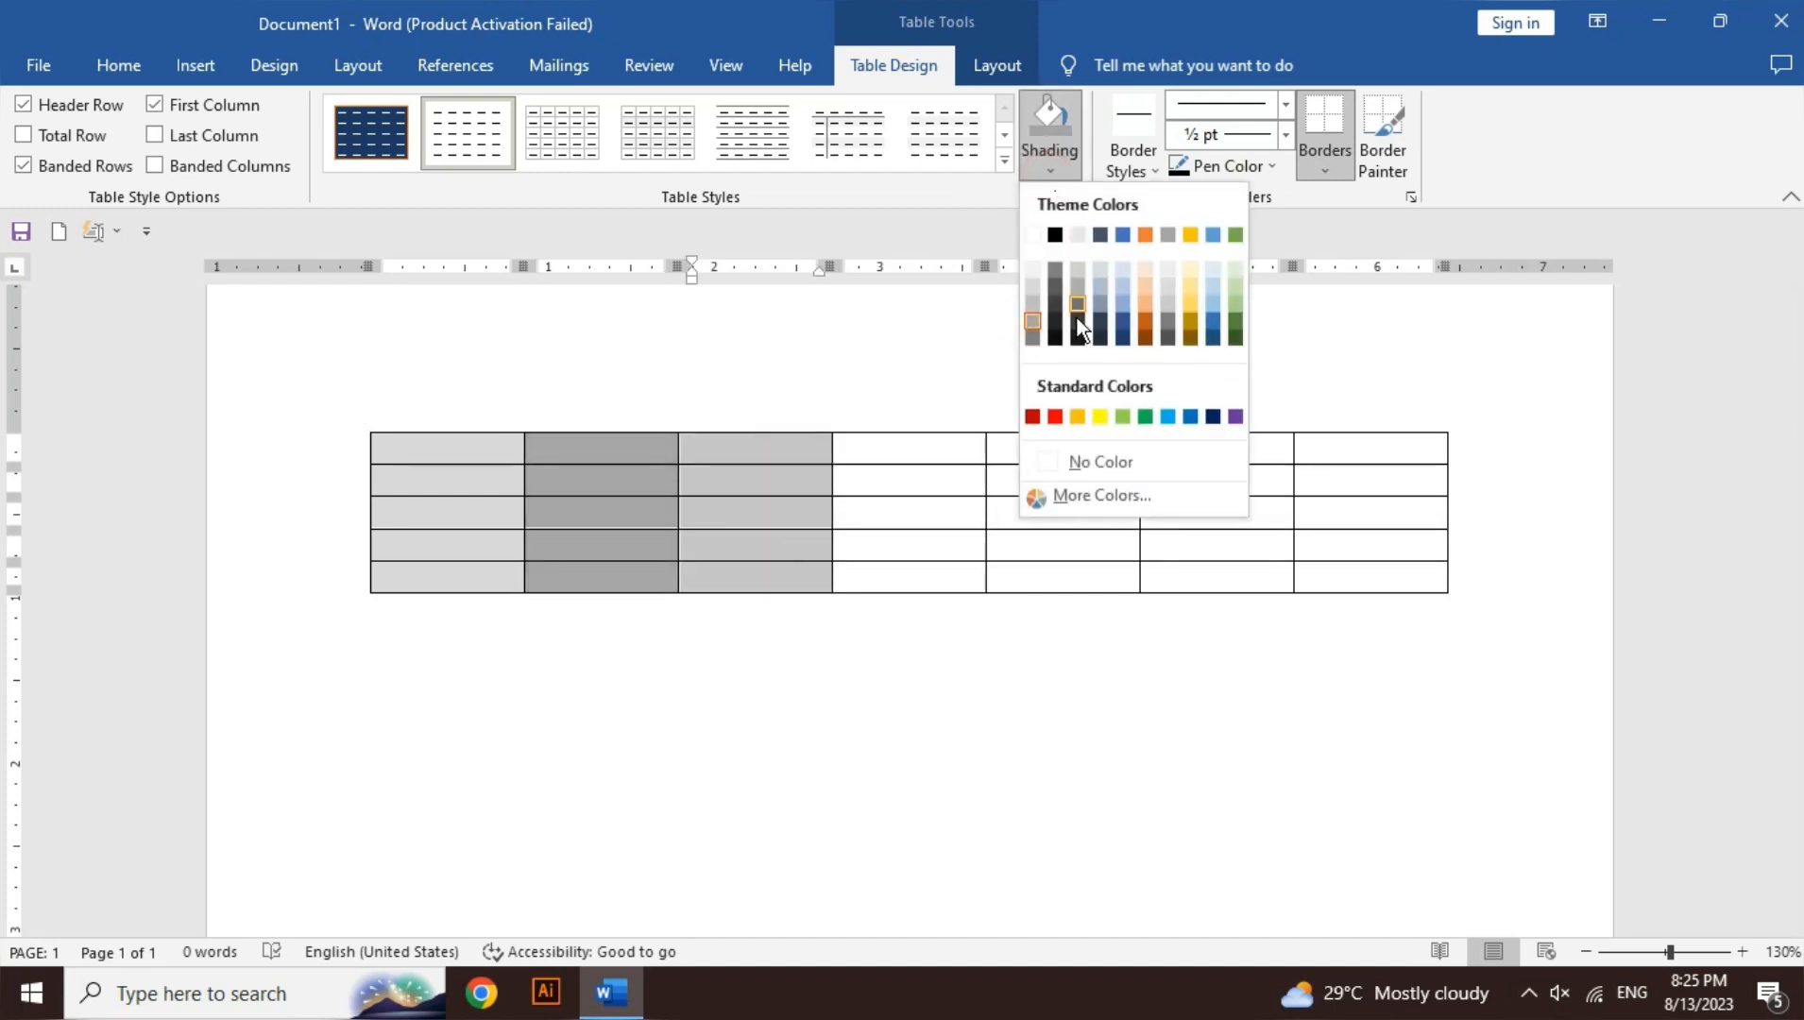
pyautogui.click(1034, 338)
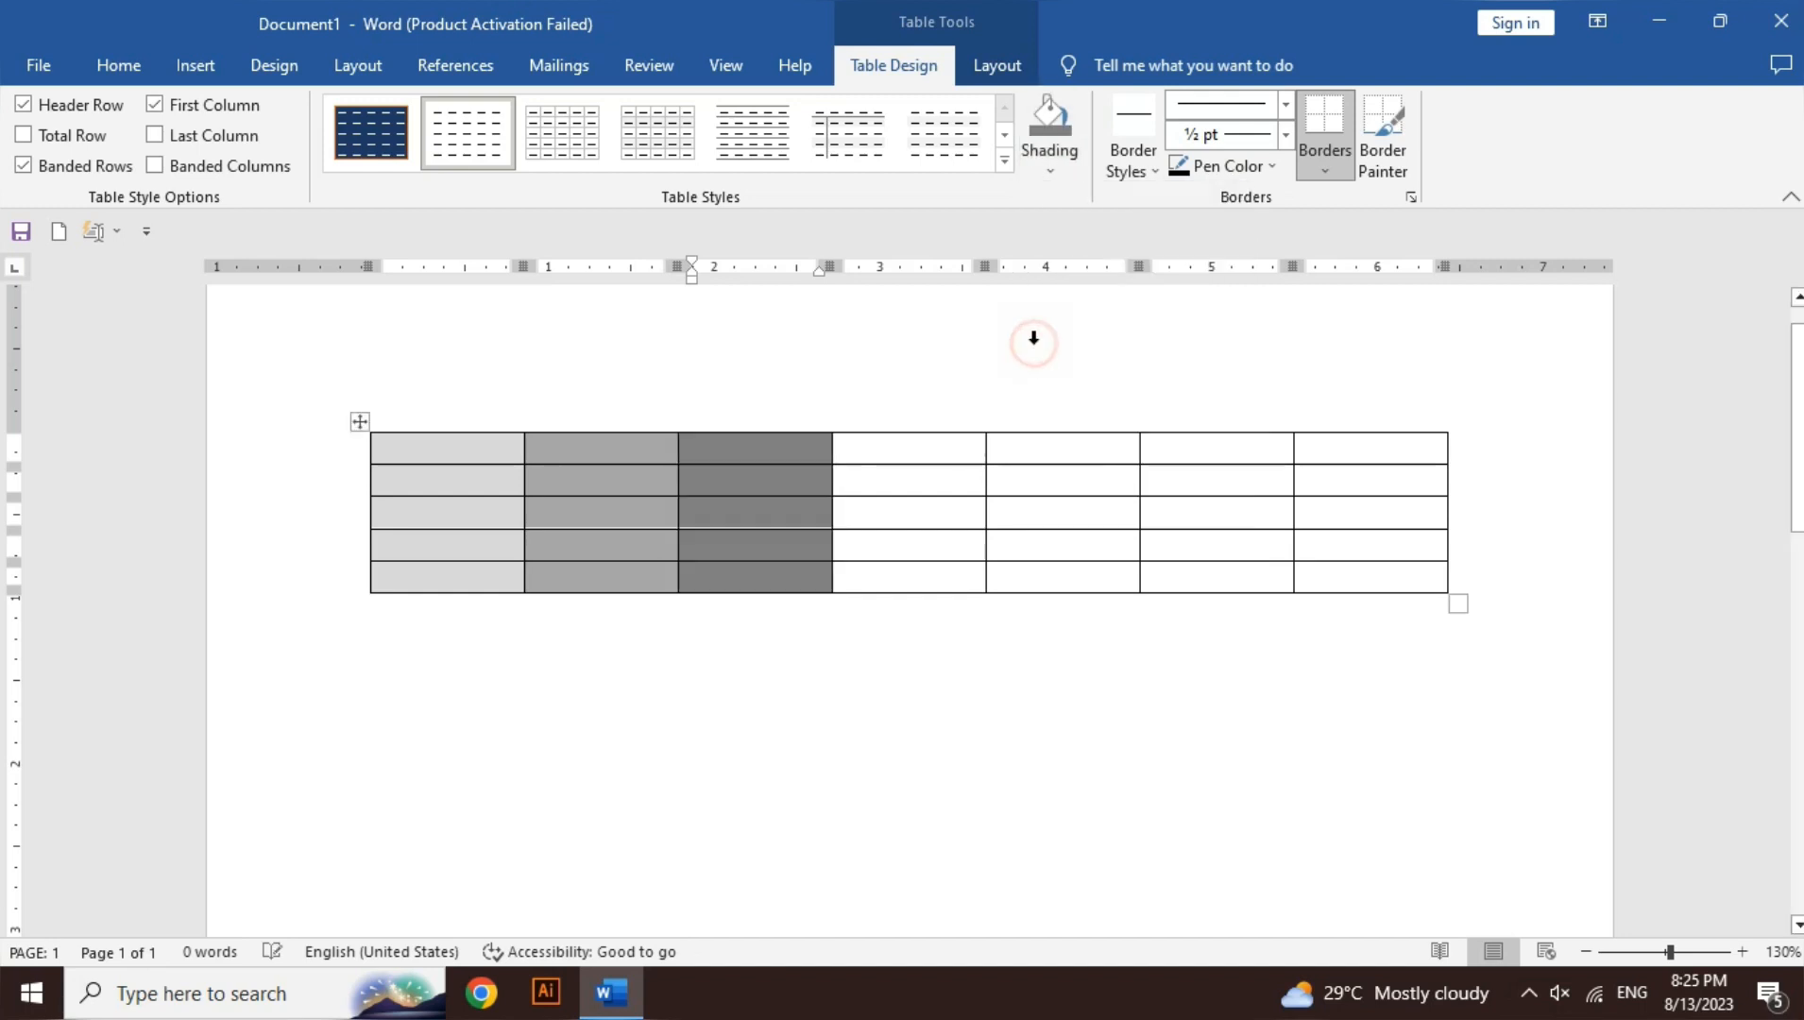
pyautogui.click(964, 440)
pyautogui.click(1036, 452)
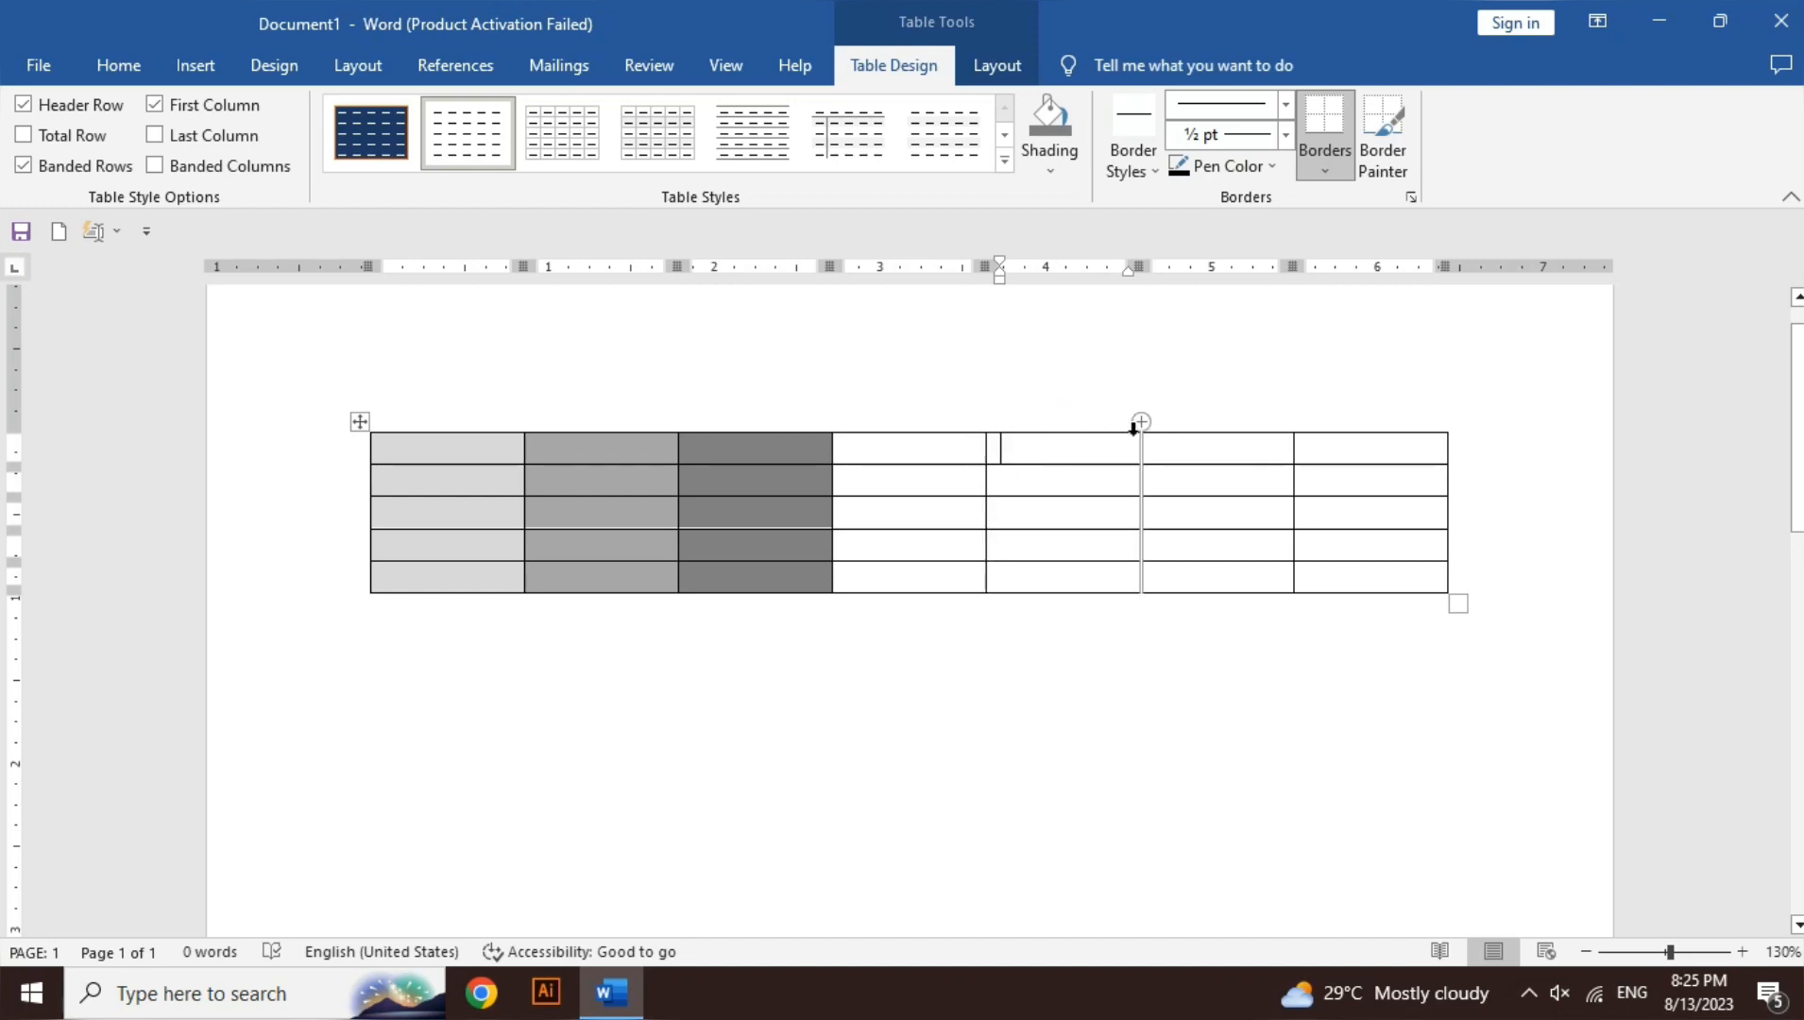
# - Shade the top cell of column five yellow
pyautogui.doubleClick(990, 449)
pyautogui.click(990, 449)
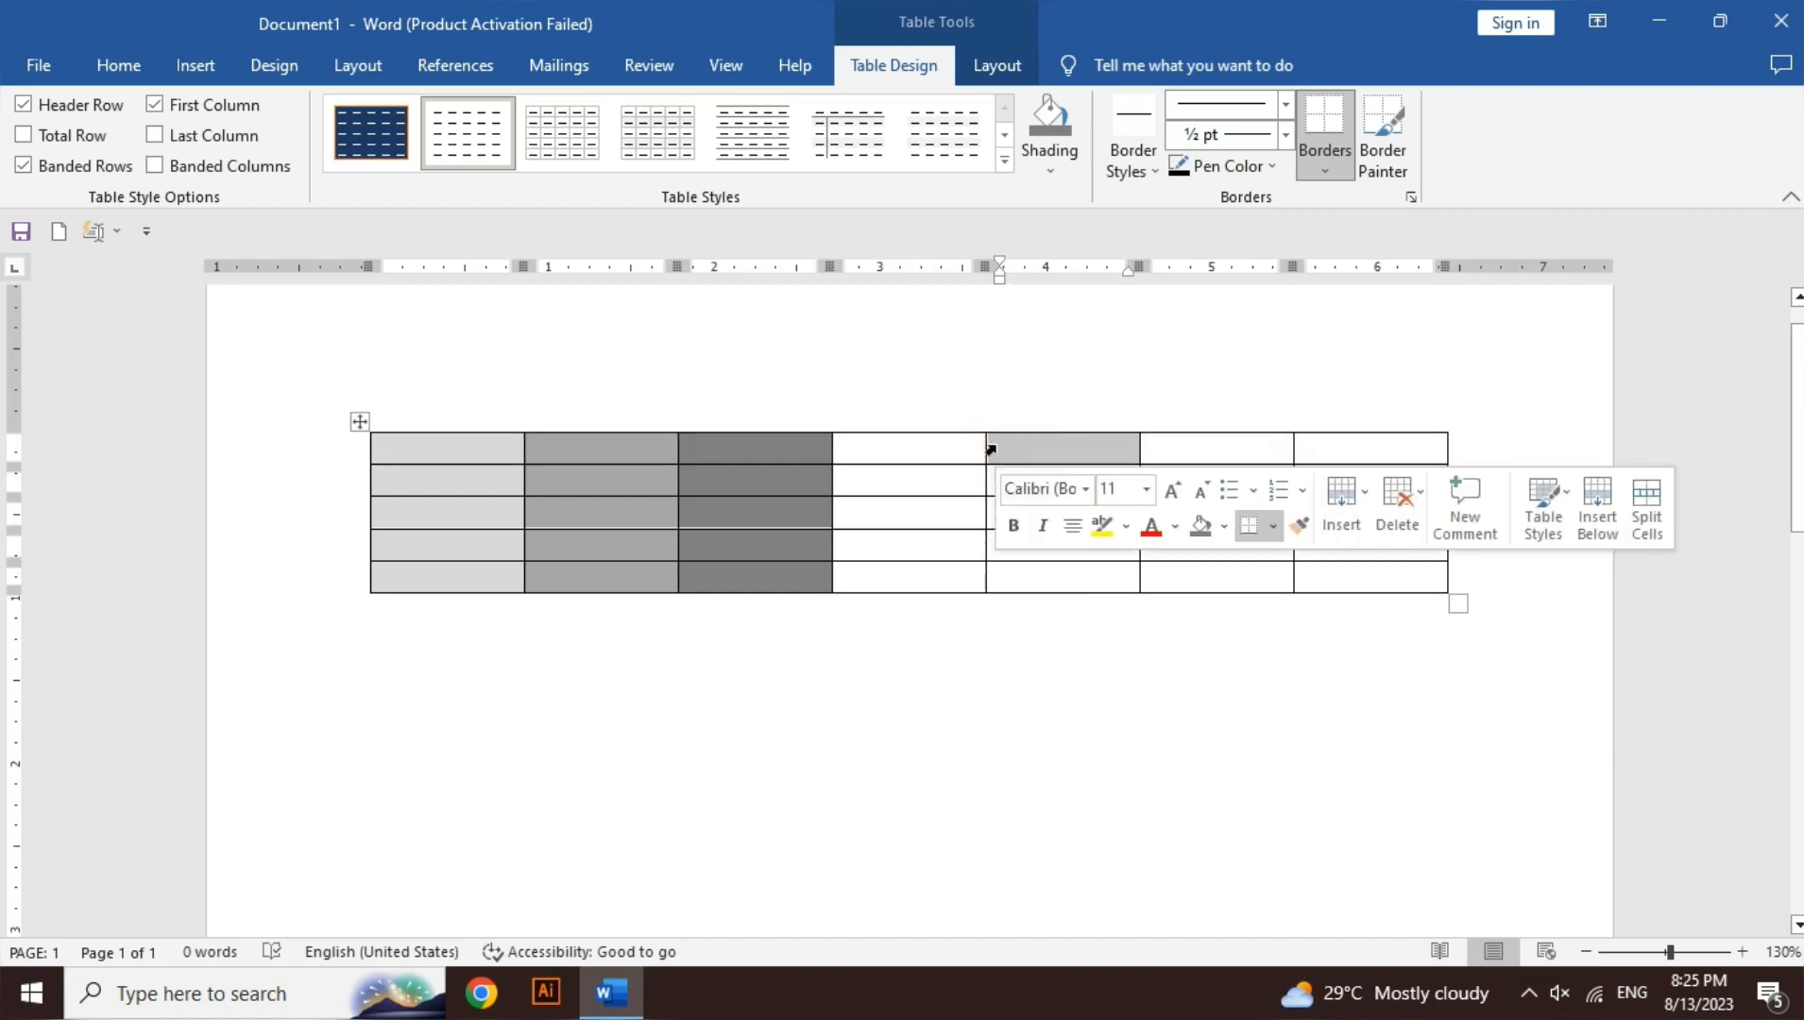
pyautogui.click(1008, 448)
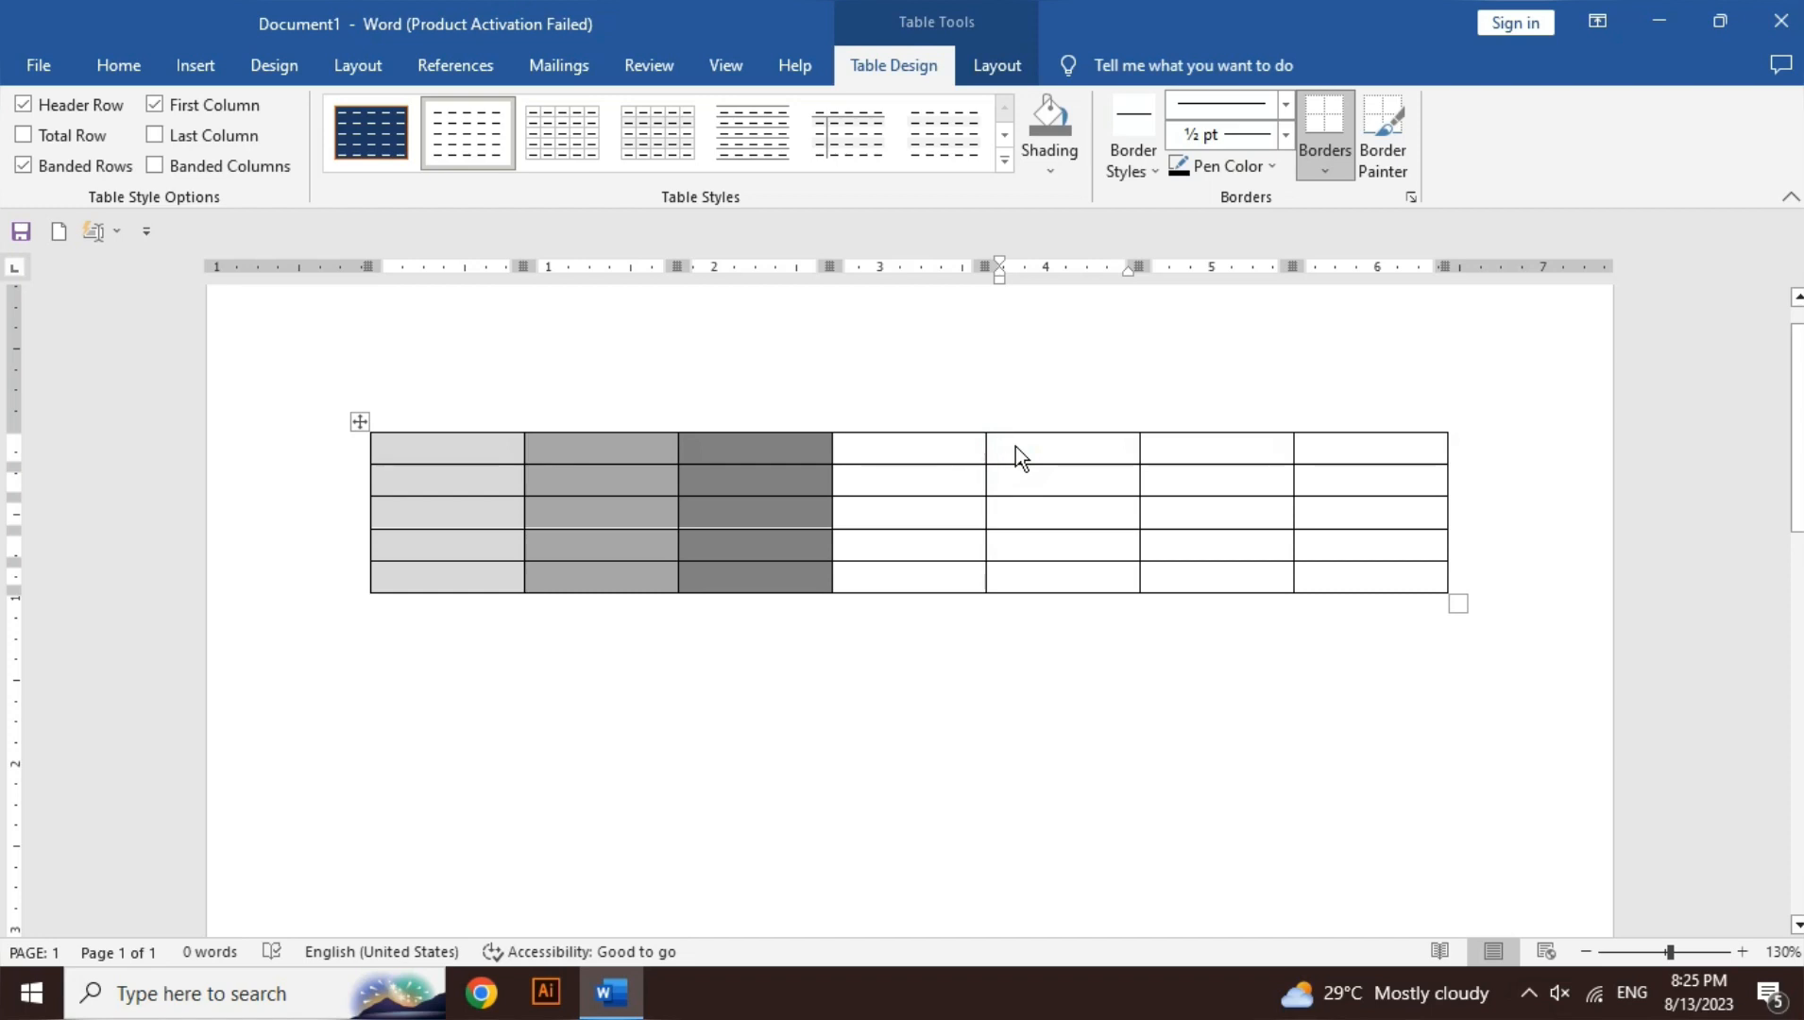
pyautogui.click(1053, 170)
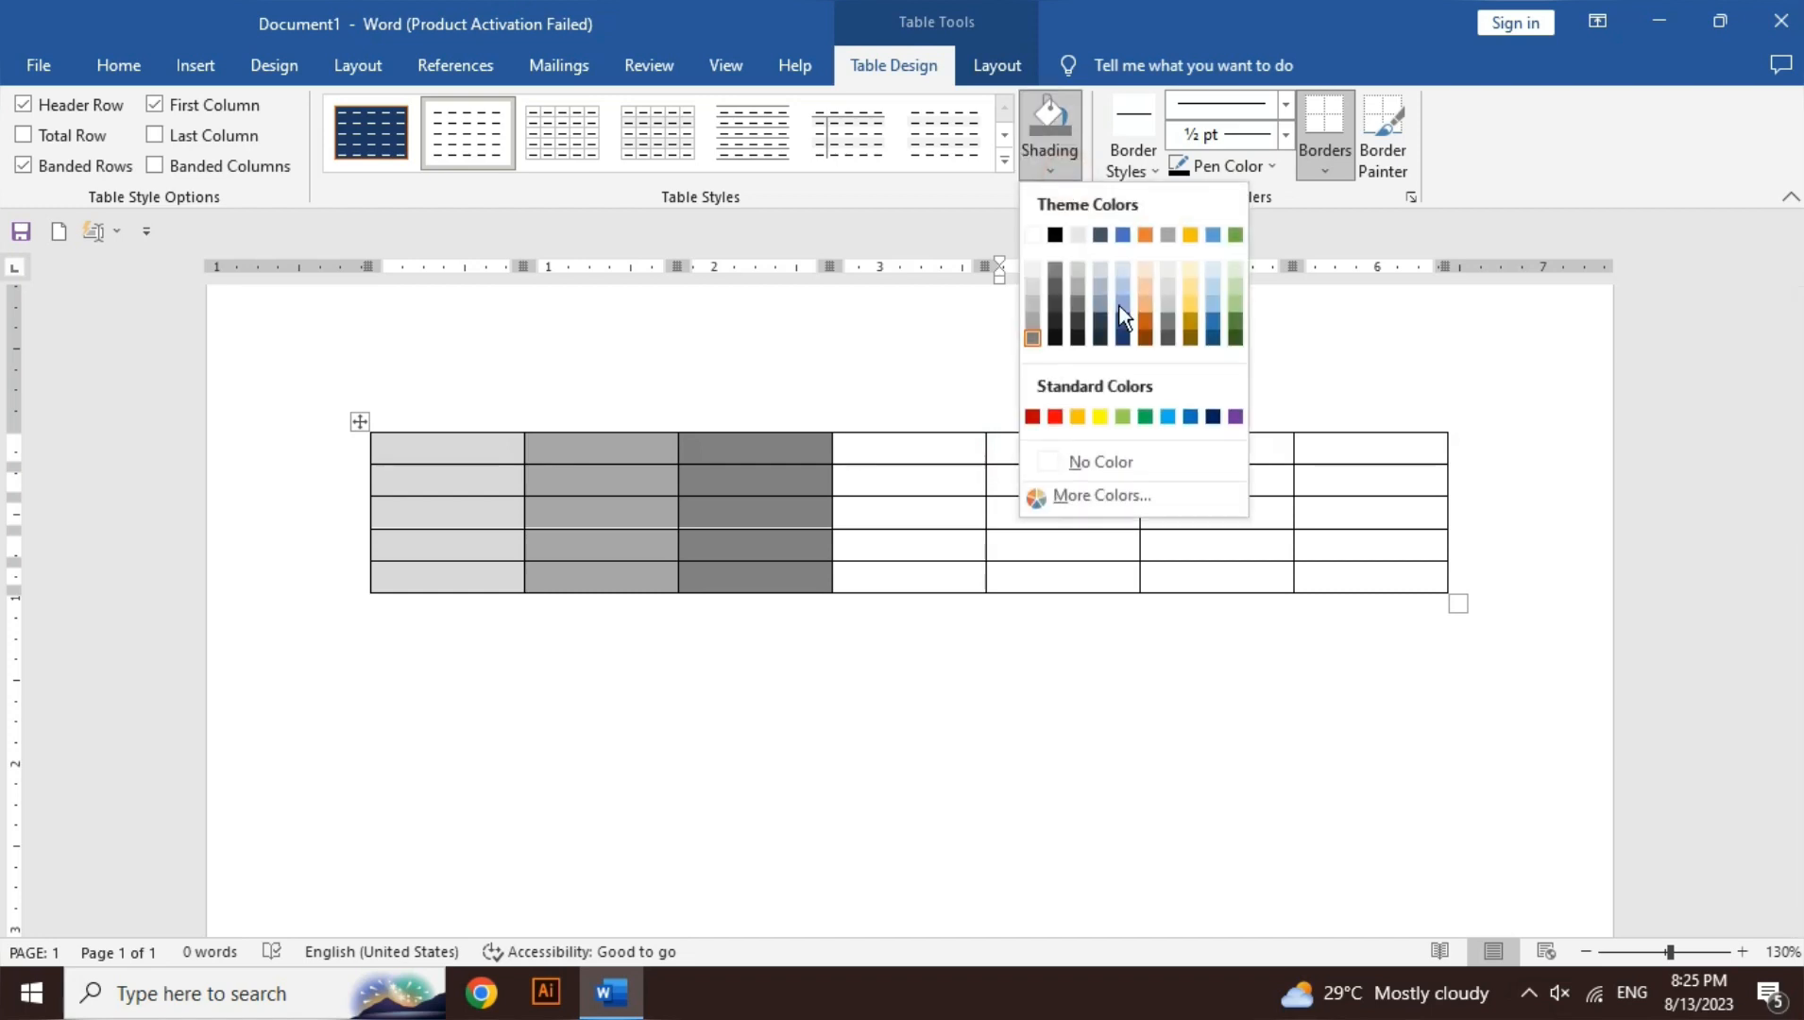
pyautogui.click(1096, 417)
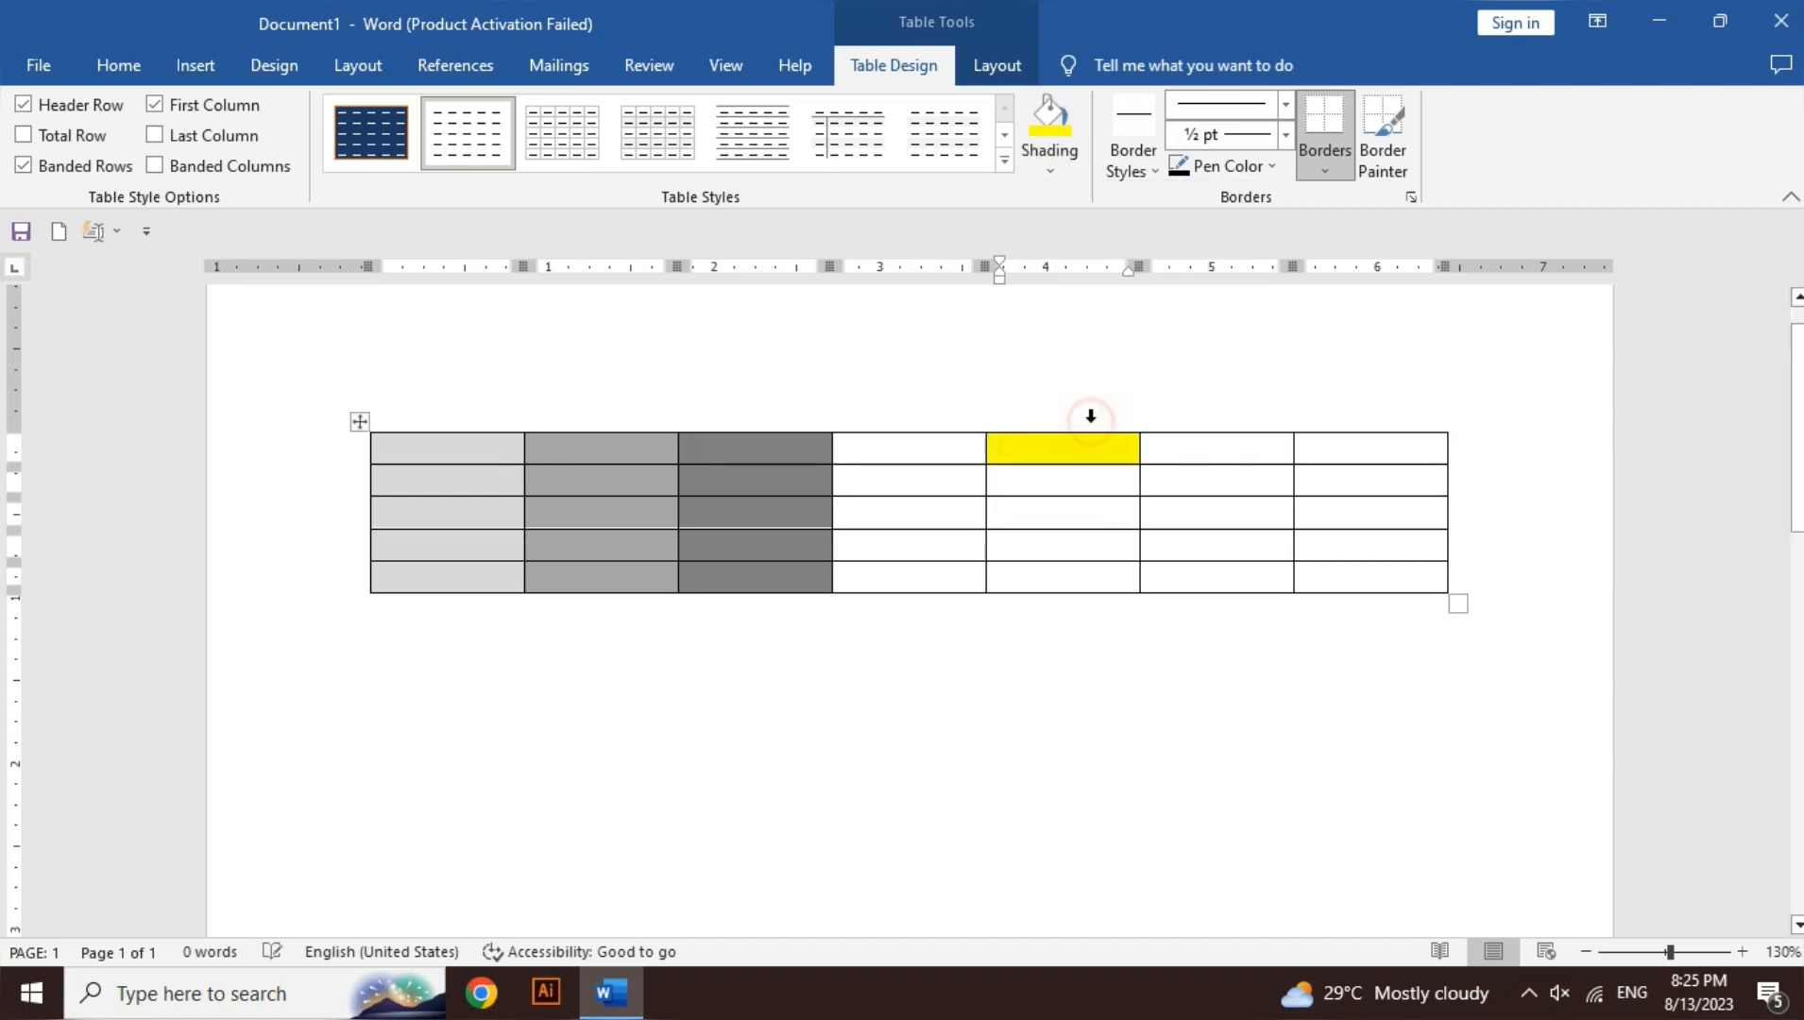
# - Shade the row-three cell of column six red
pyautogui.click(1201, 524)
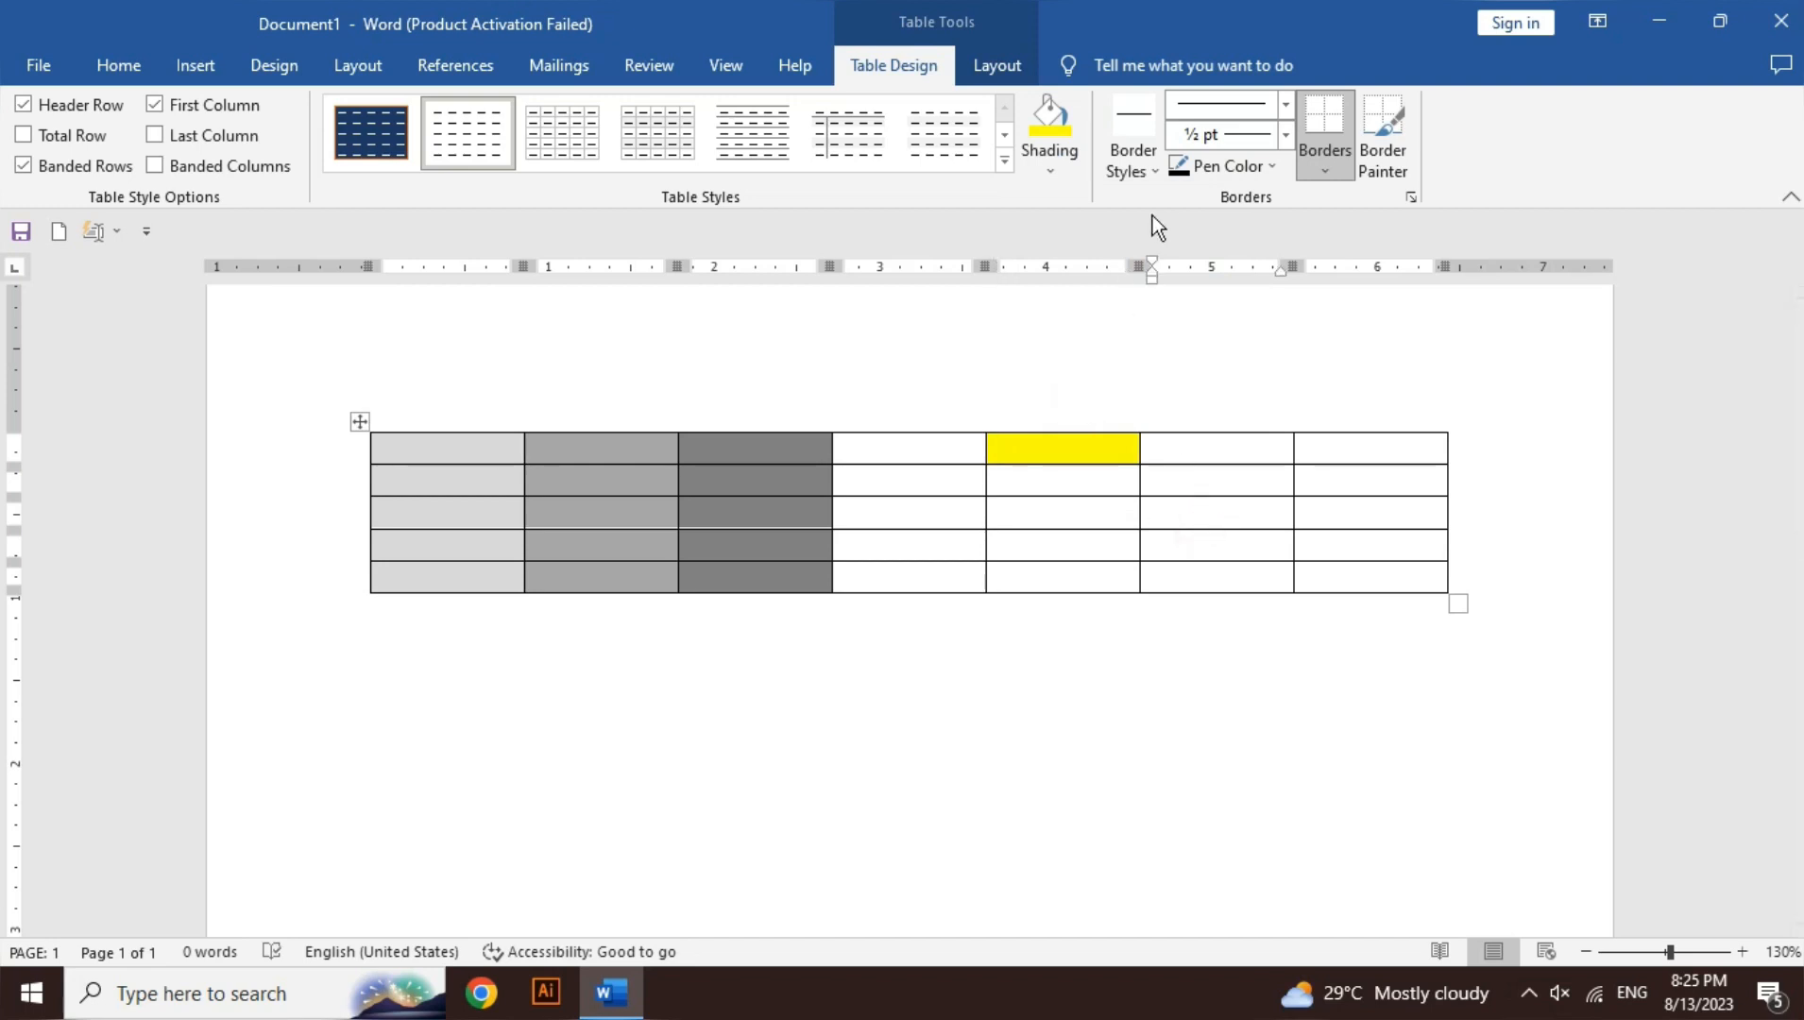
pyautogui.click(1079, 169)
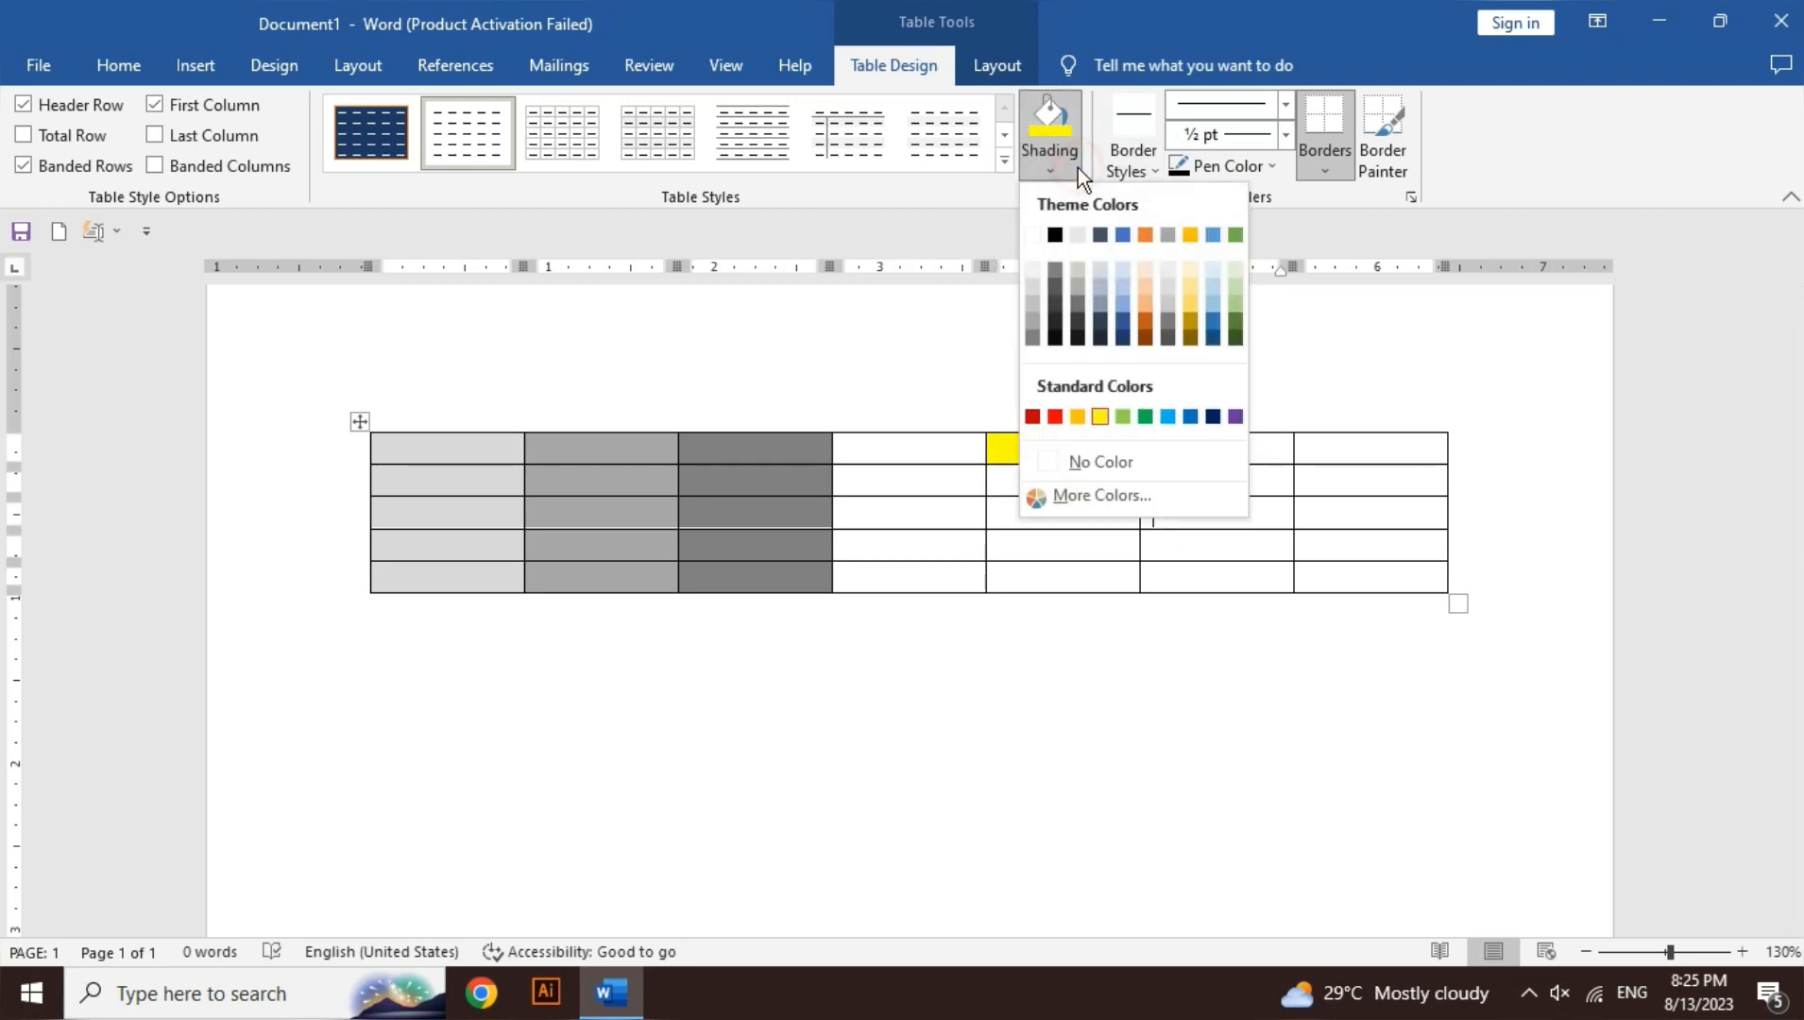
pyautogui.click(1056, 419)
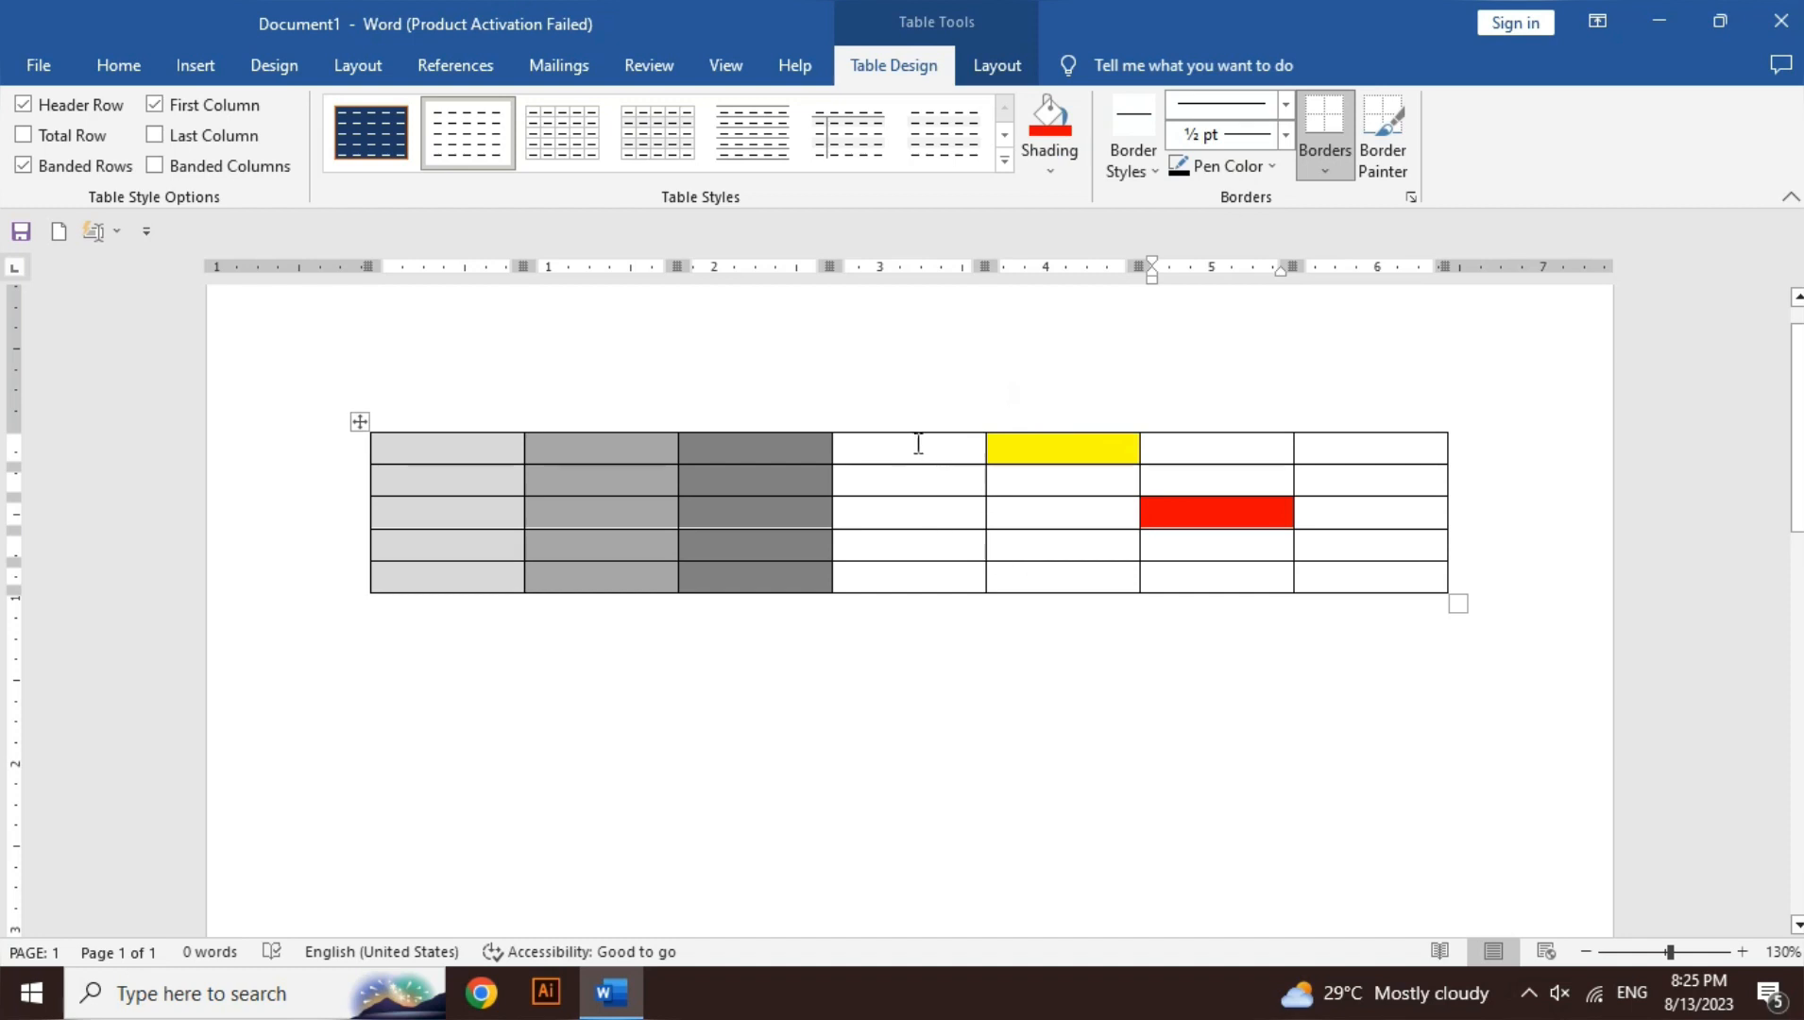
# - Shade all of column four blue
pyautogui.moveTo(922, 445); pyautogui.dragTo(925, 567)
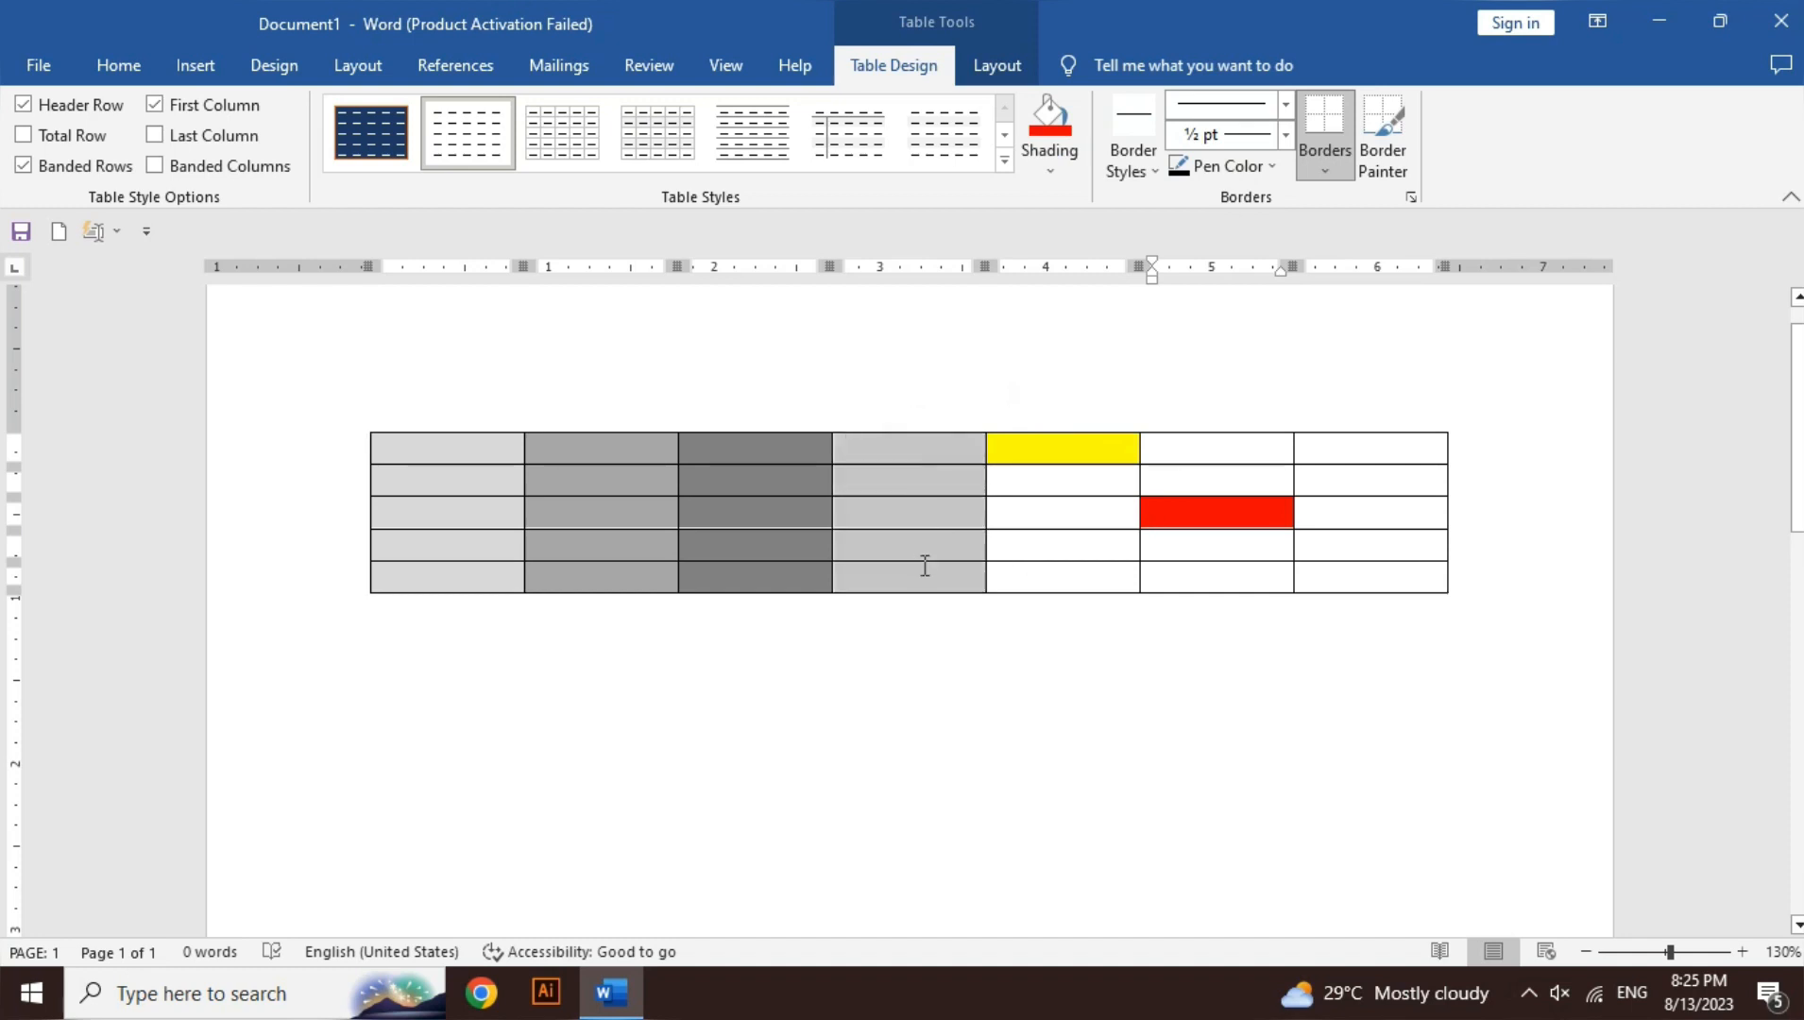
pyautogui.click(1052, 172)
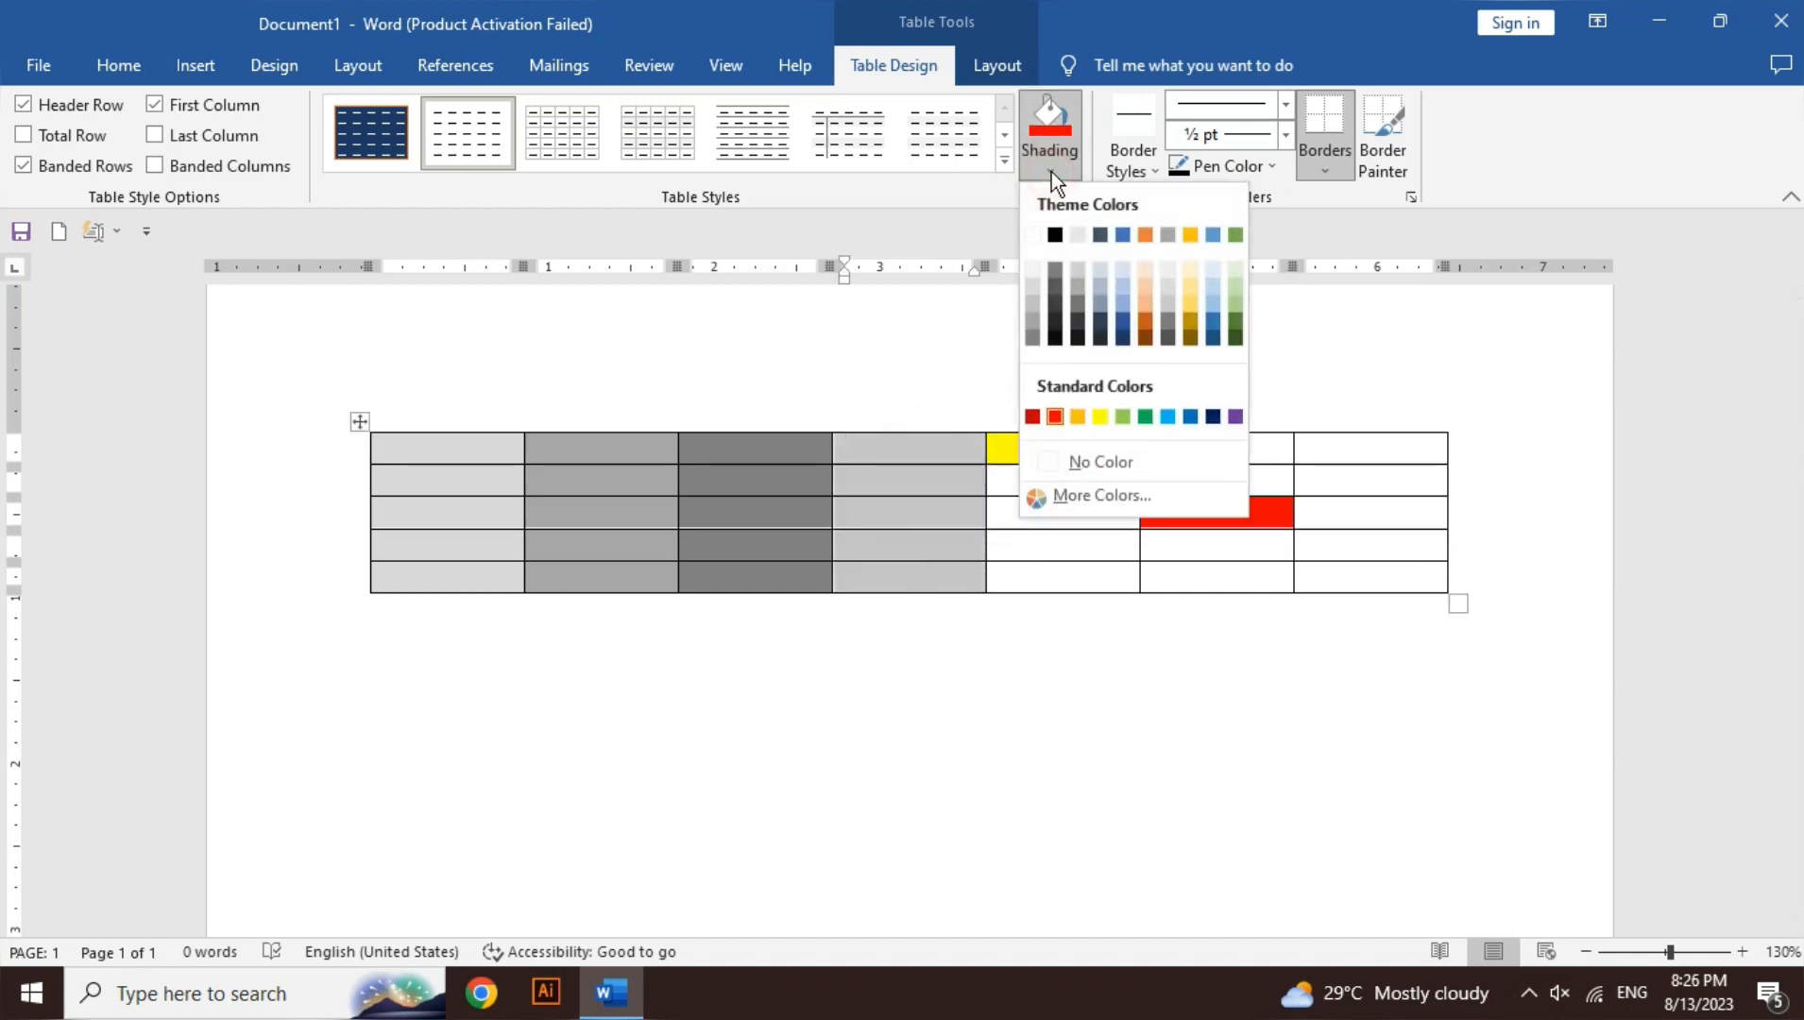
pyautogui.click(1168, 419)
pyautogui.click(1071, 507)
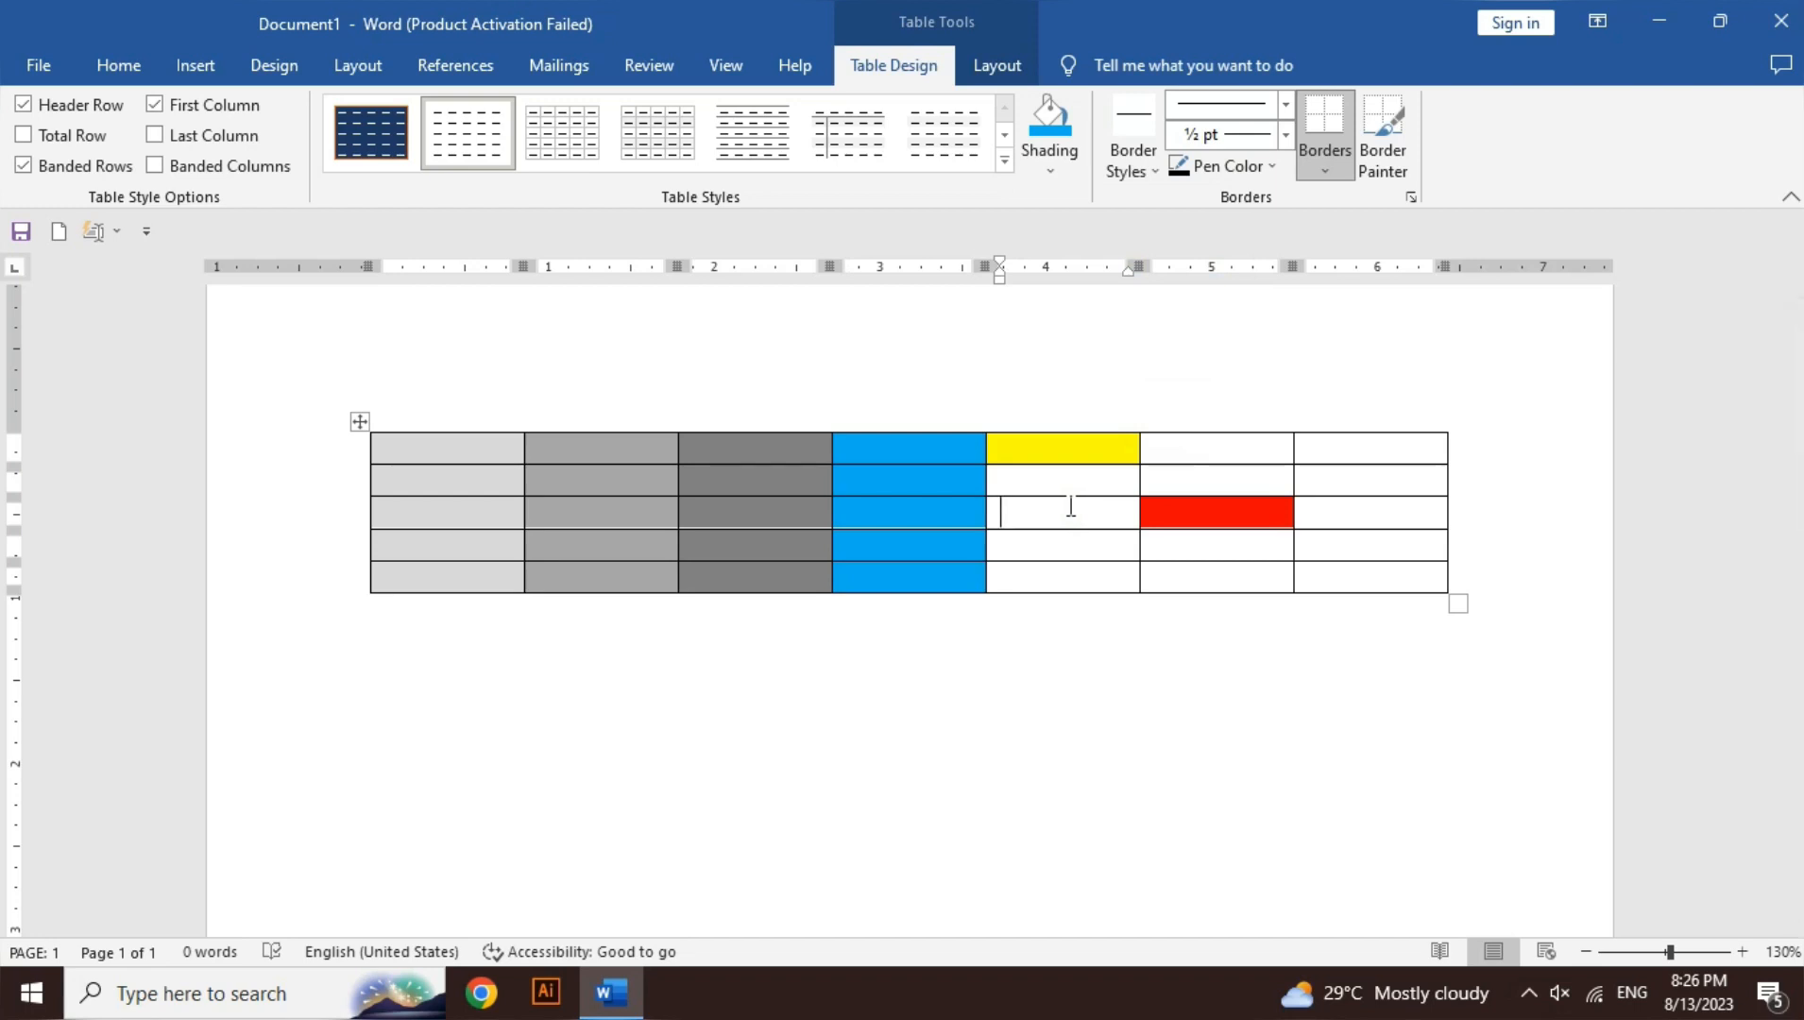
# - Undo the yellow, red and blue cell shading, then zoom in on the table
pyautogui.hotkey('ctrl', 'z')
pyautogui.hotkey('ctrl', 'z')
pyautogui.hotkey('ctrl', 'z')
pyautogui.hotkey('ctrl', 'z')
pyautogui.hotkey('ctrl', 'z')
pyautogui.hotkey('ctrl', 'z')
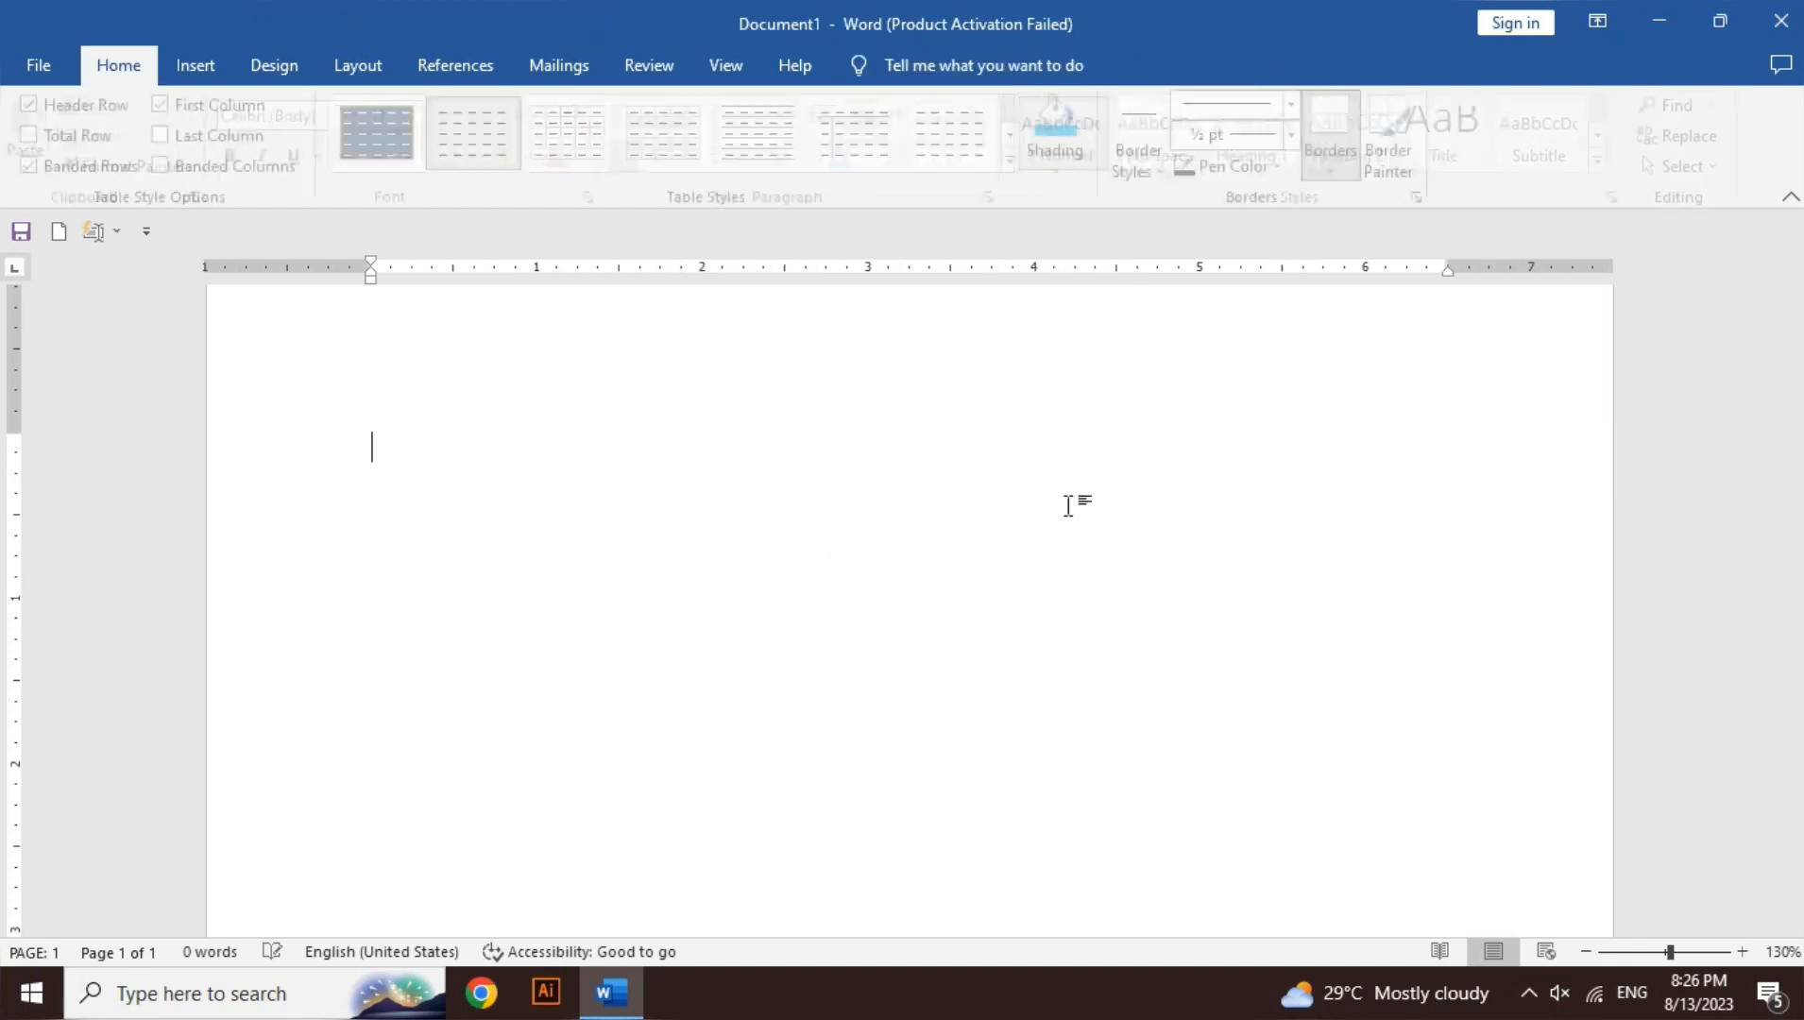
pyautogui.hotkey('ctrl', 'y')
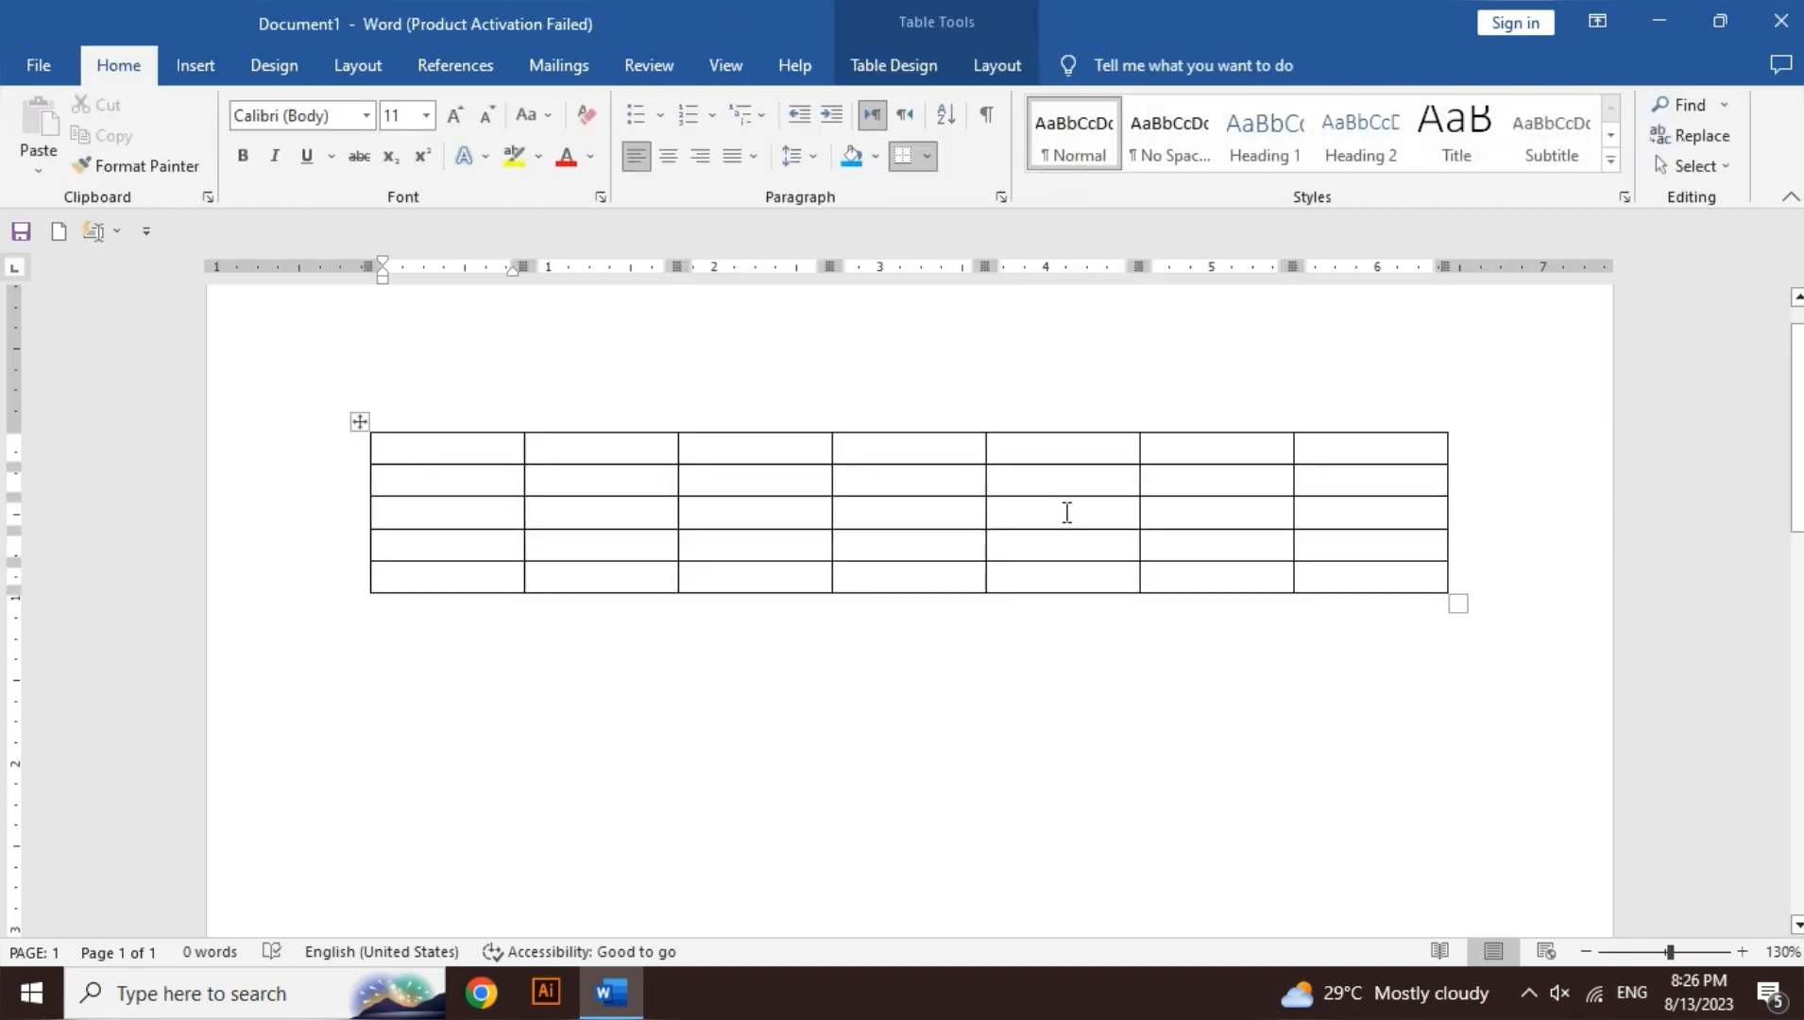
pyautogui.click(1067, 511)
pyautogui.click(916, 67)
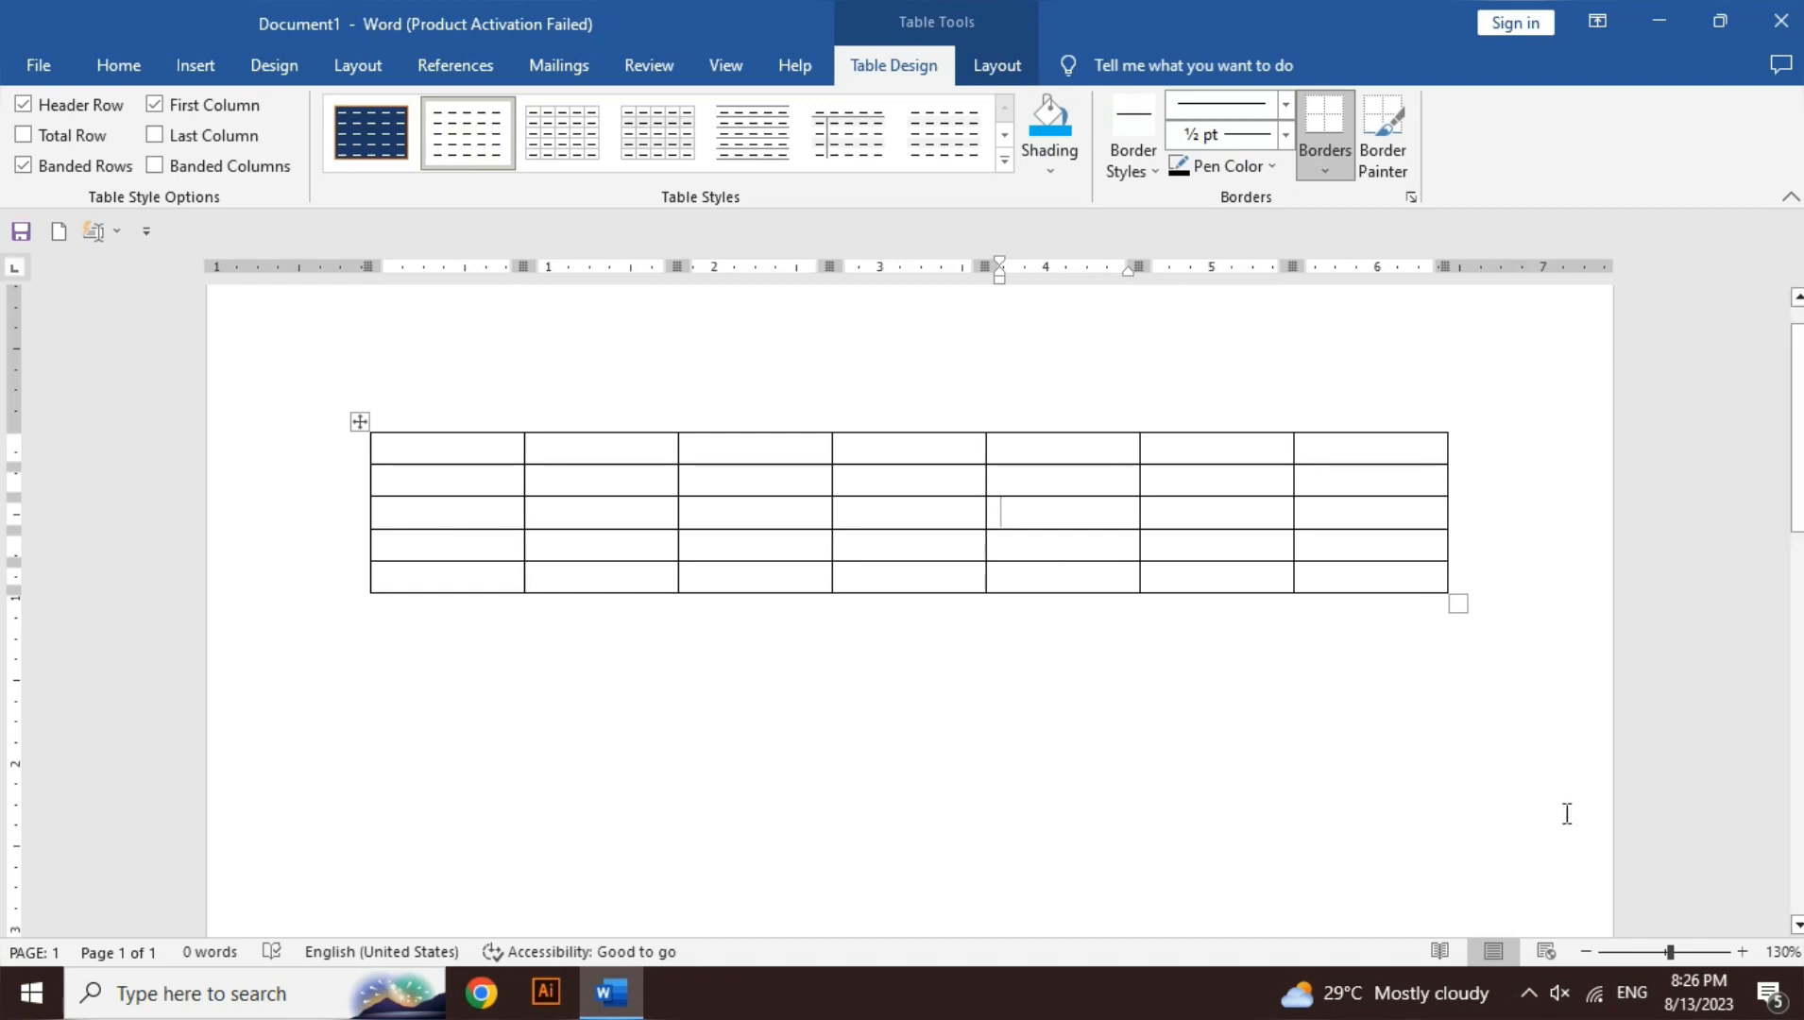
pyautogui.click(1745, 951)
pyautogui.click(1745, 952)
pyautogui.click(1745, 951)
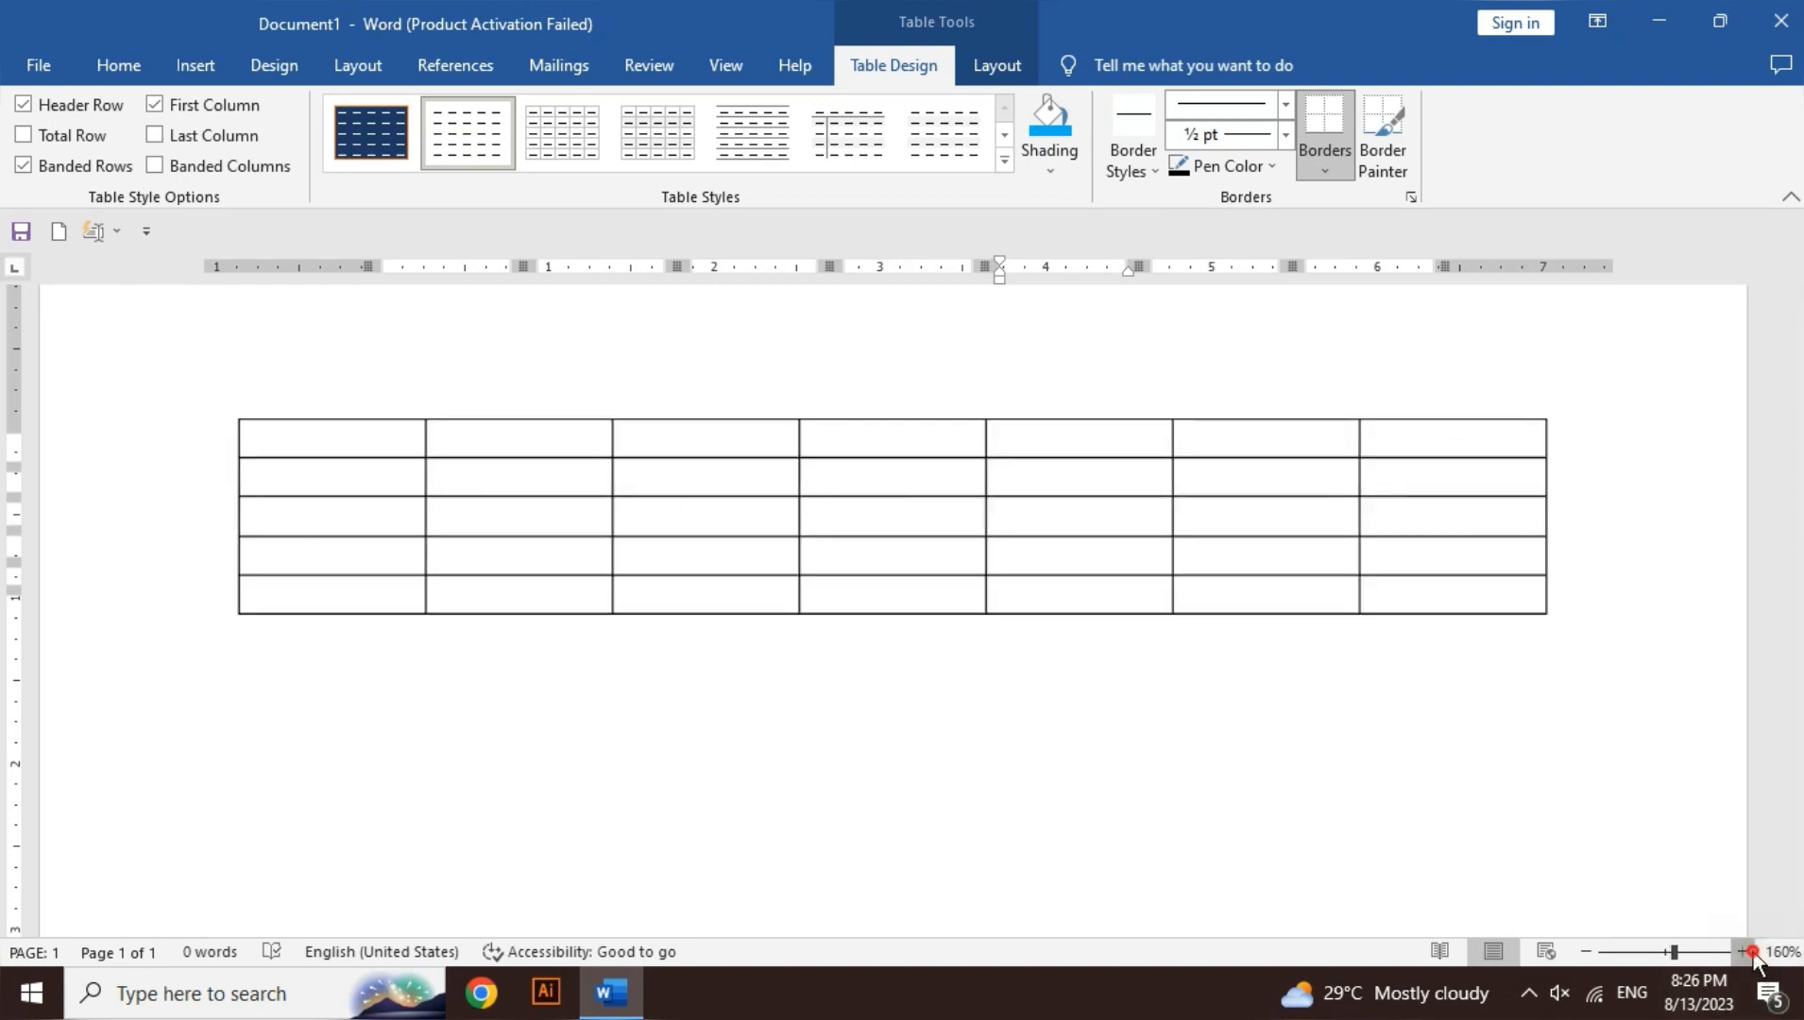
pyautogui.click(1744, 951)
pyautogui.click(1745, 952)
pyautogui.click(1745, 951)
pyautogui.click(1744, 951)
pyautogui.click(1744, 951)
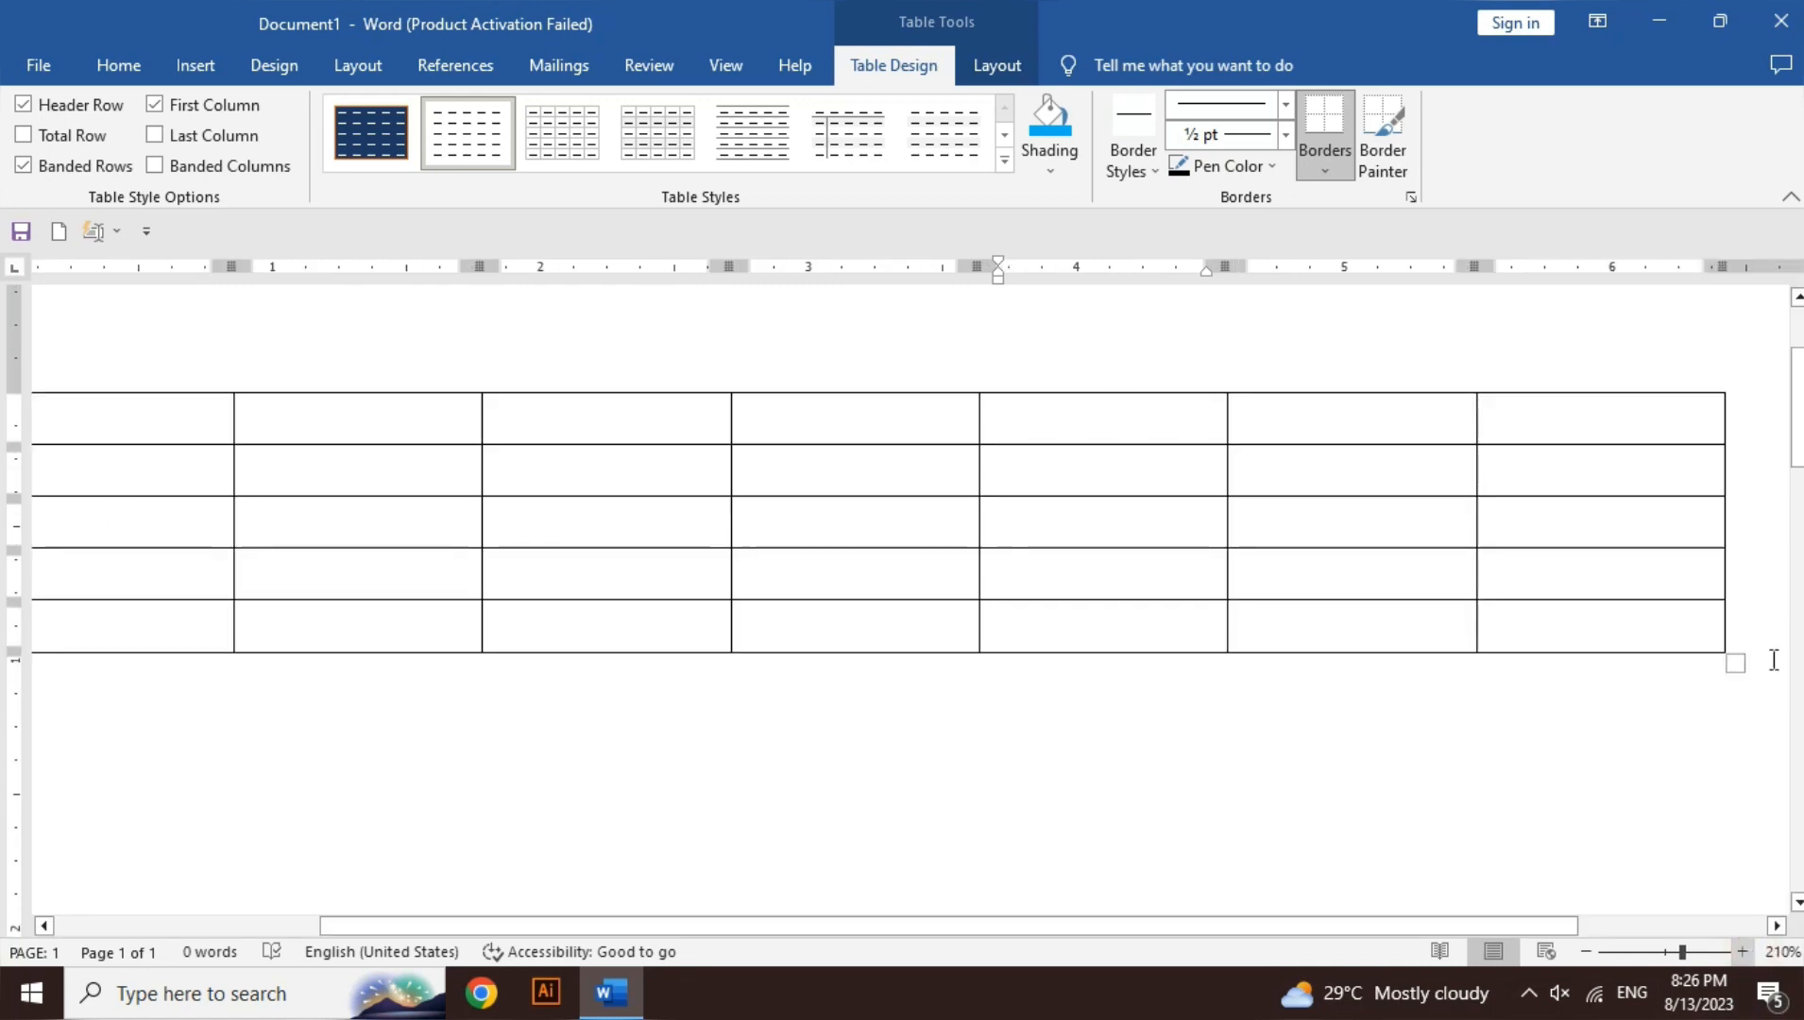
pyautogui.scroll(2, 1799, 330)
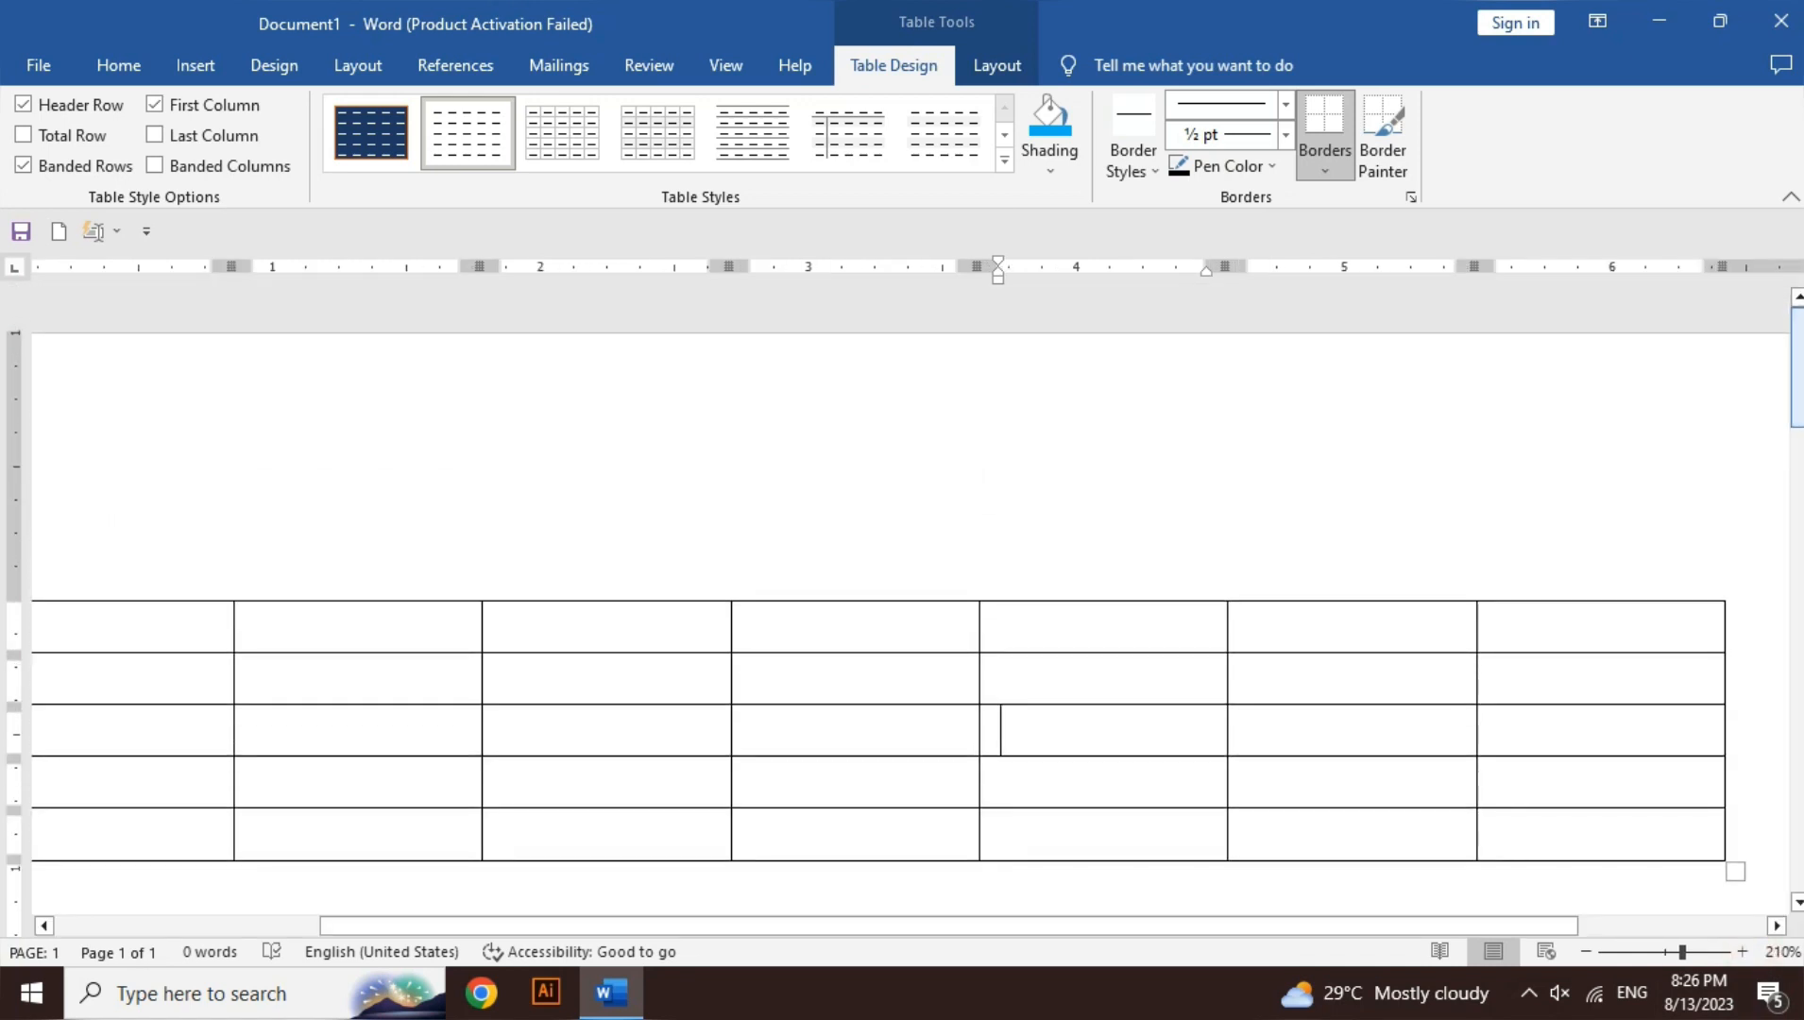
pyautogui.scroll(-2, 1800, 331)
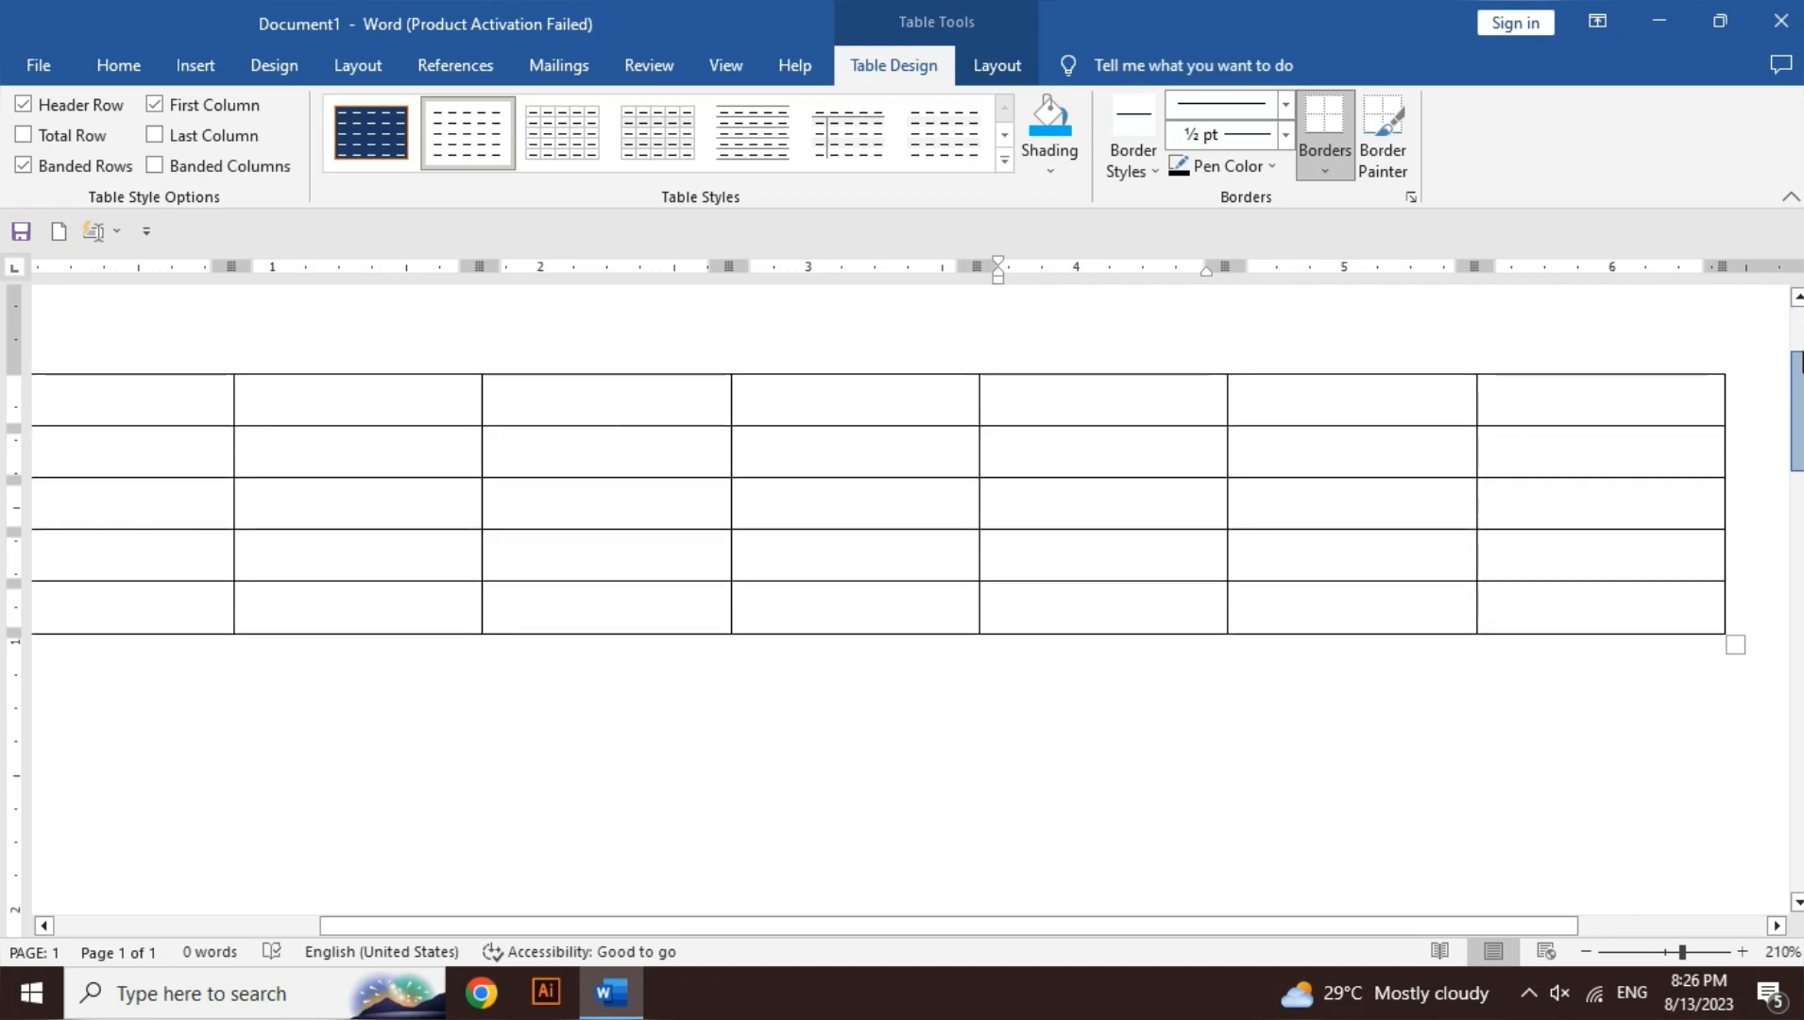
# - Paint double-line borders around and between column five's top two cells, then zoom out
pyautogui.click(1136, 168)
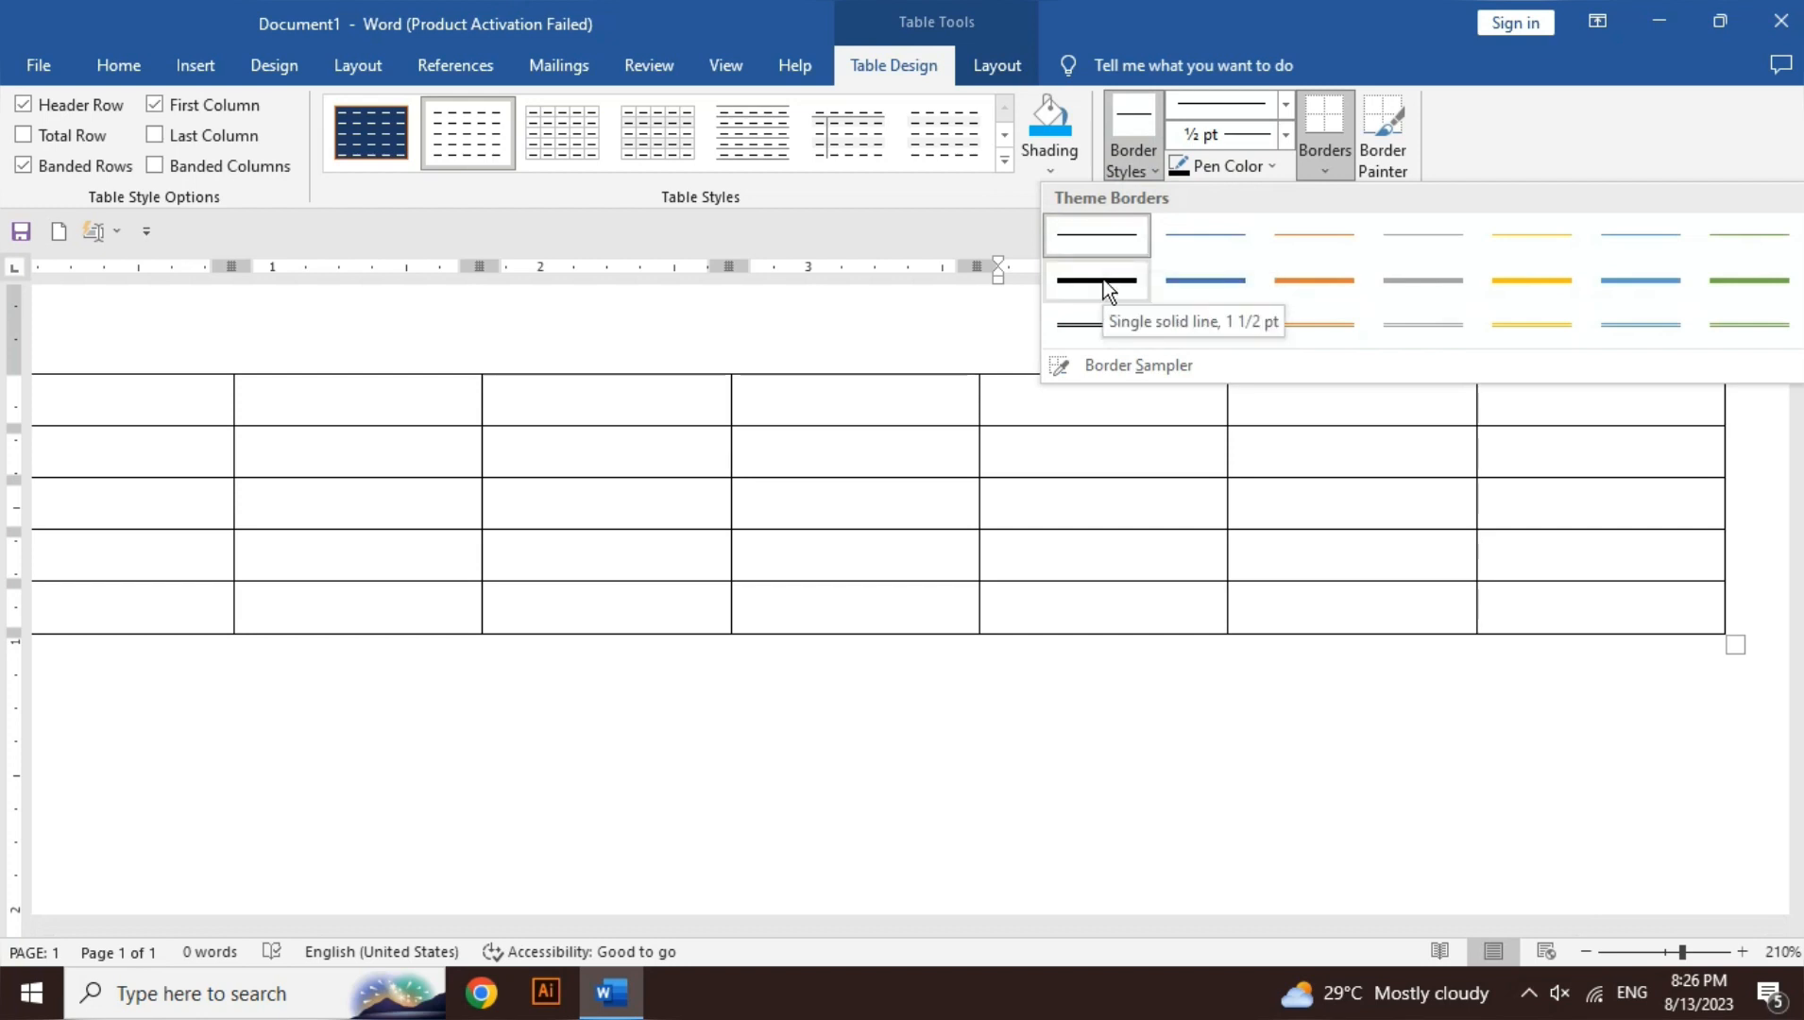
pyautogui.click(1082, 339)
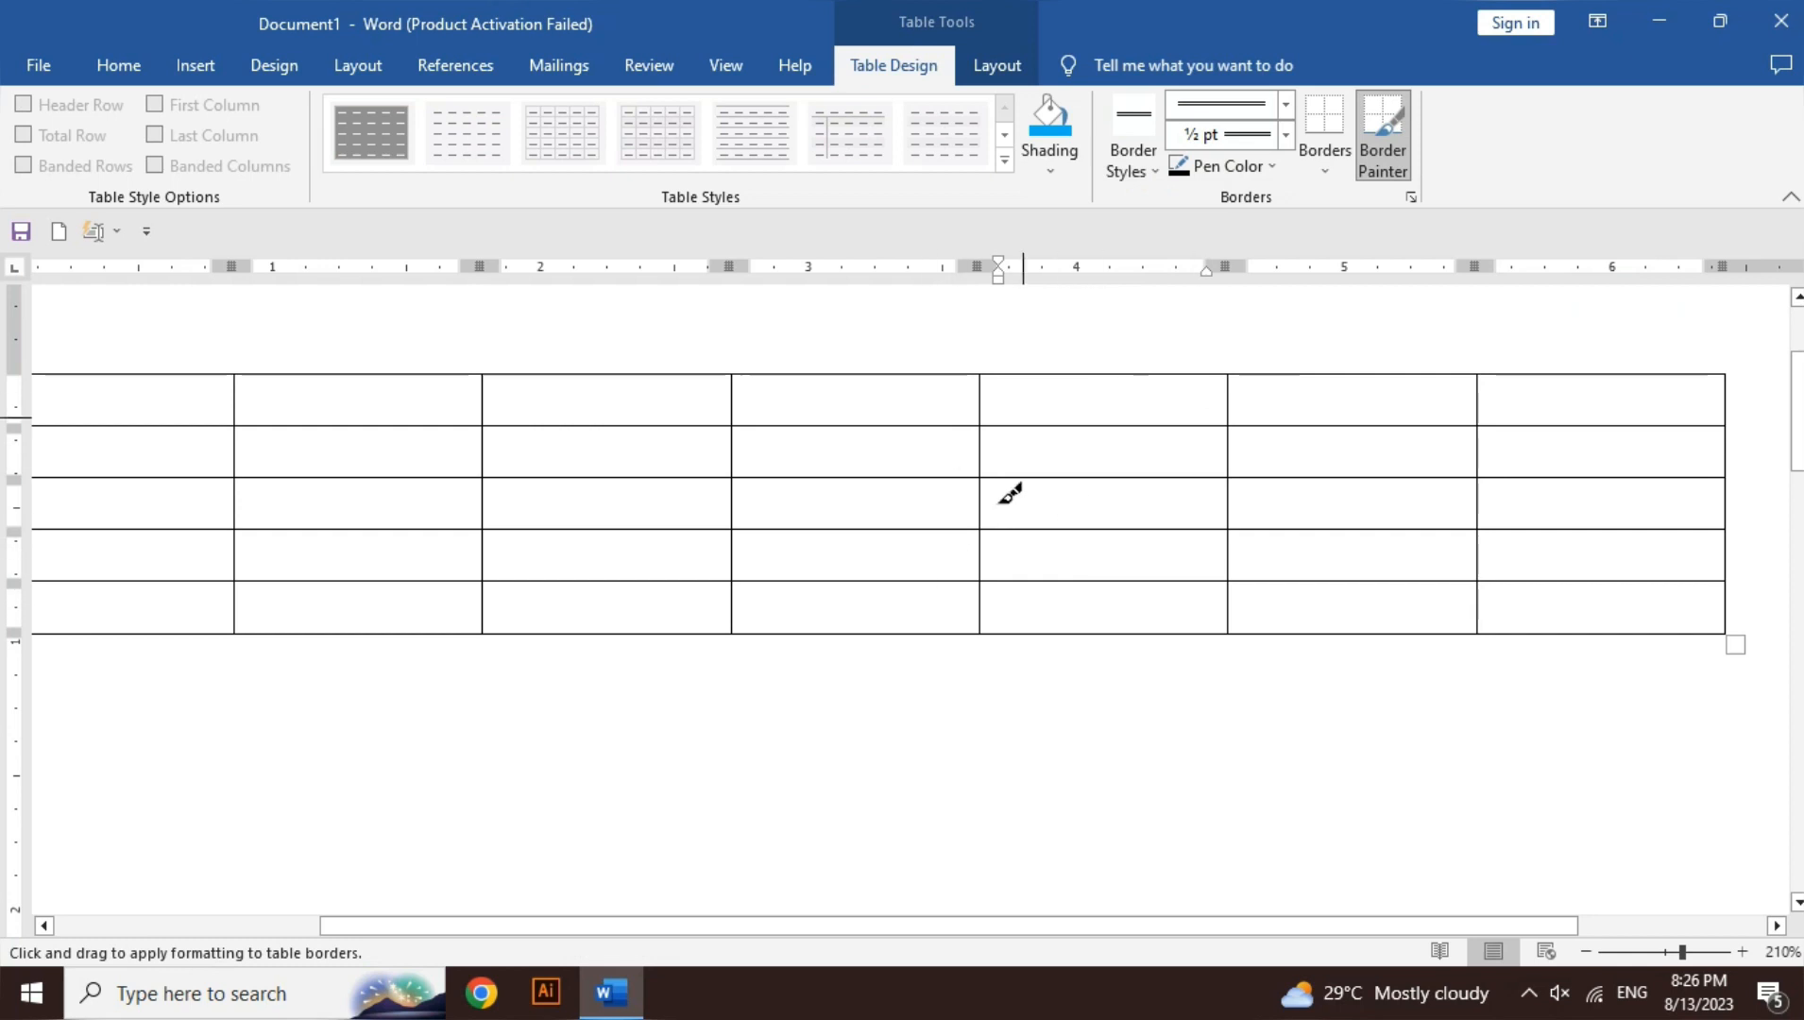
pyautogui.click(978, 453)
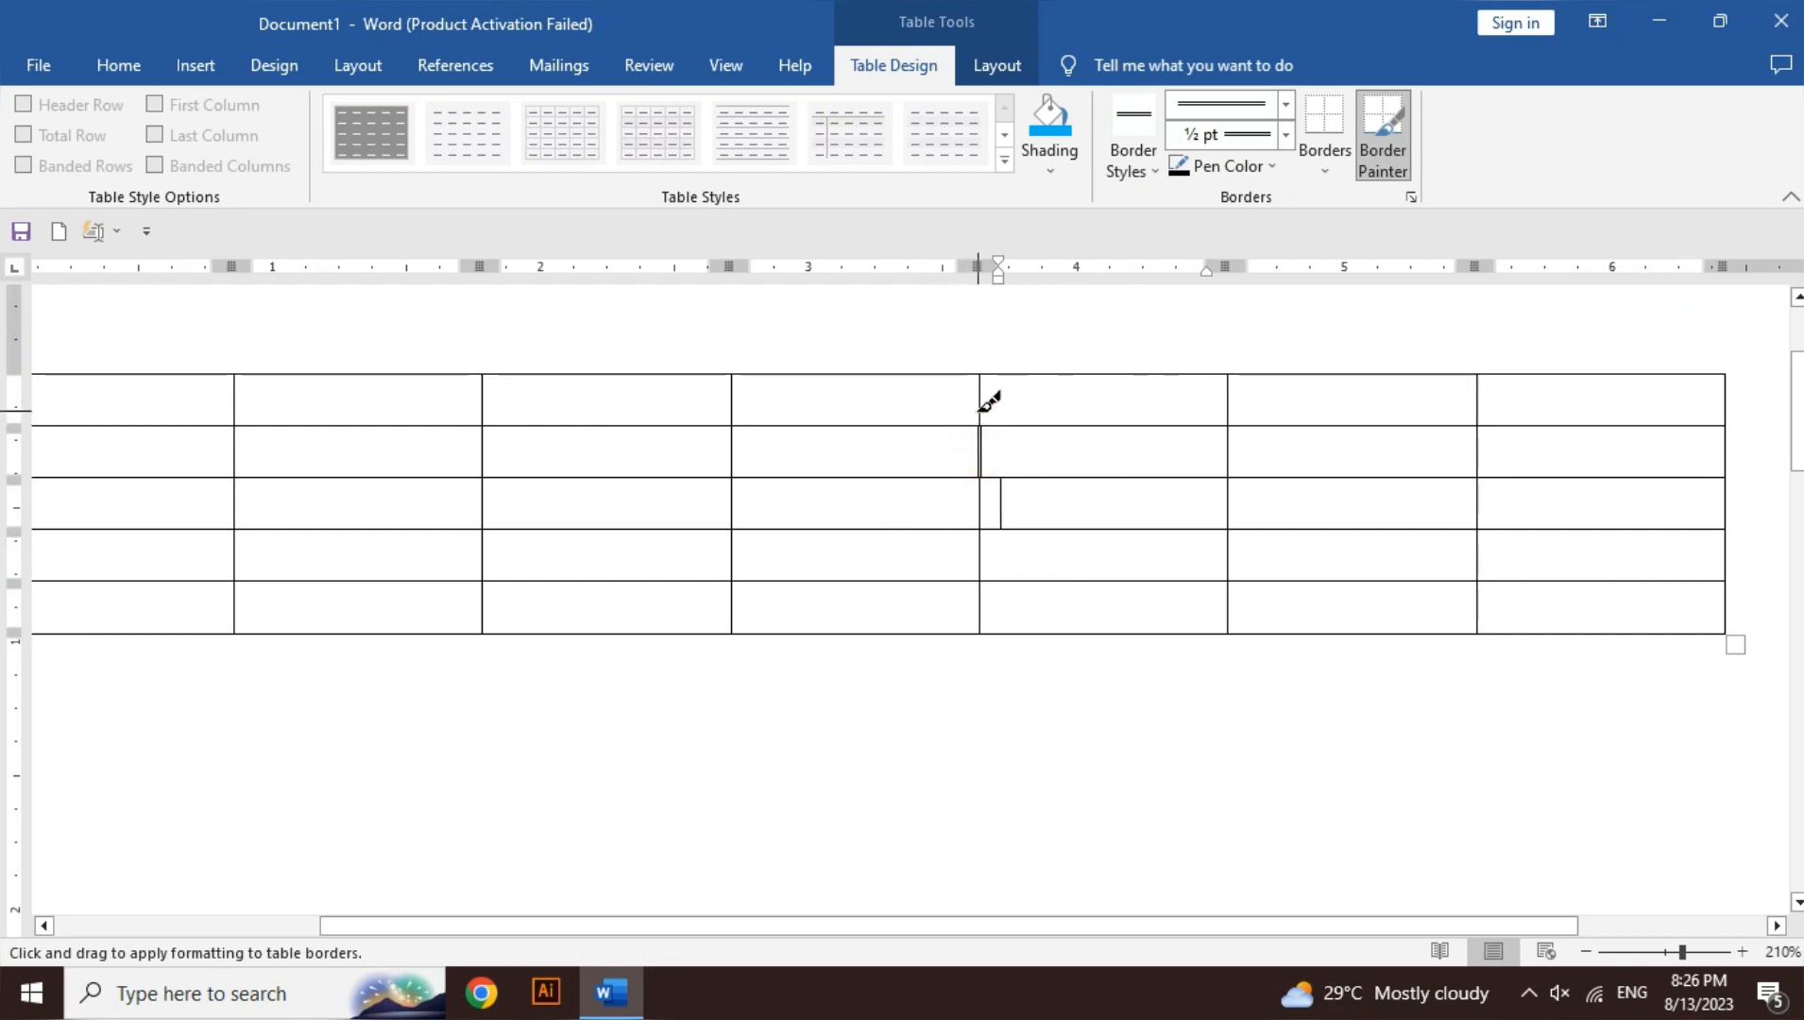
pyautogui.click(984, 402)
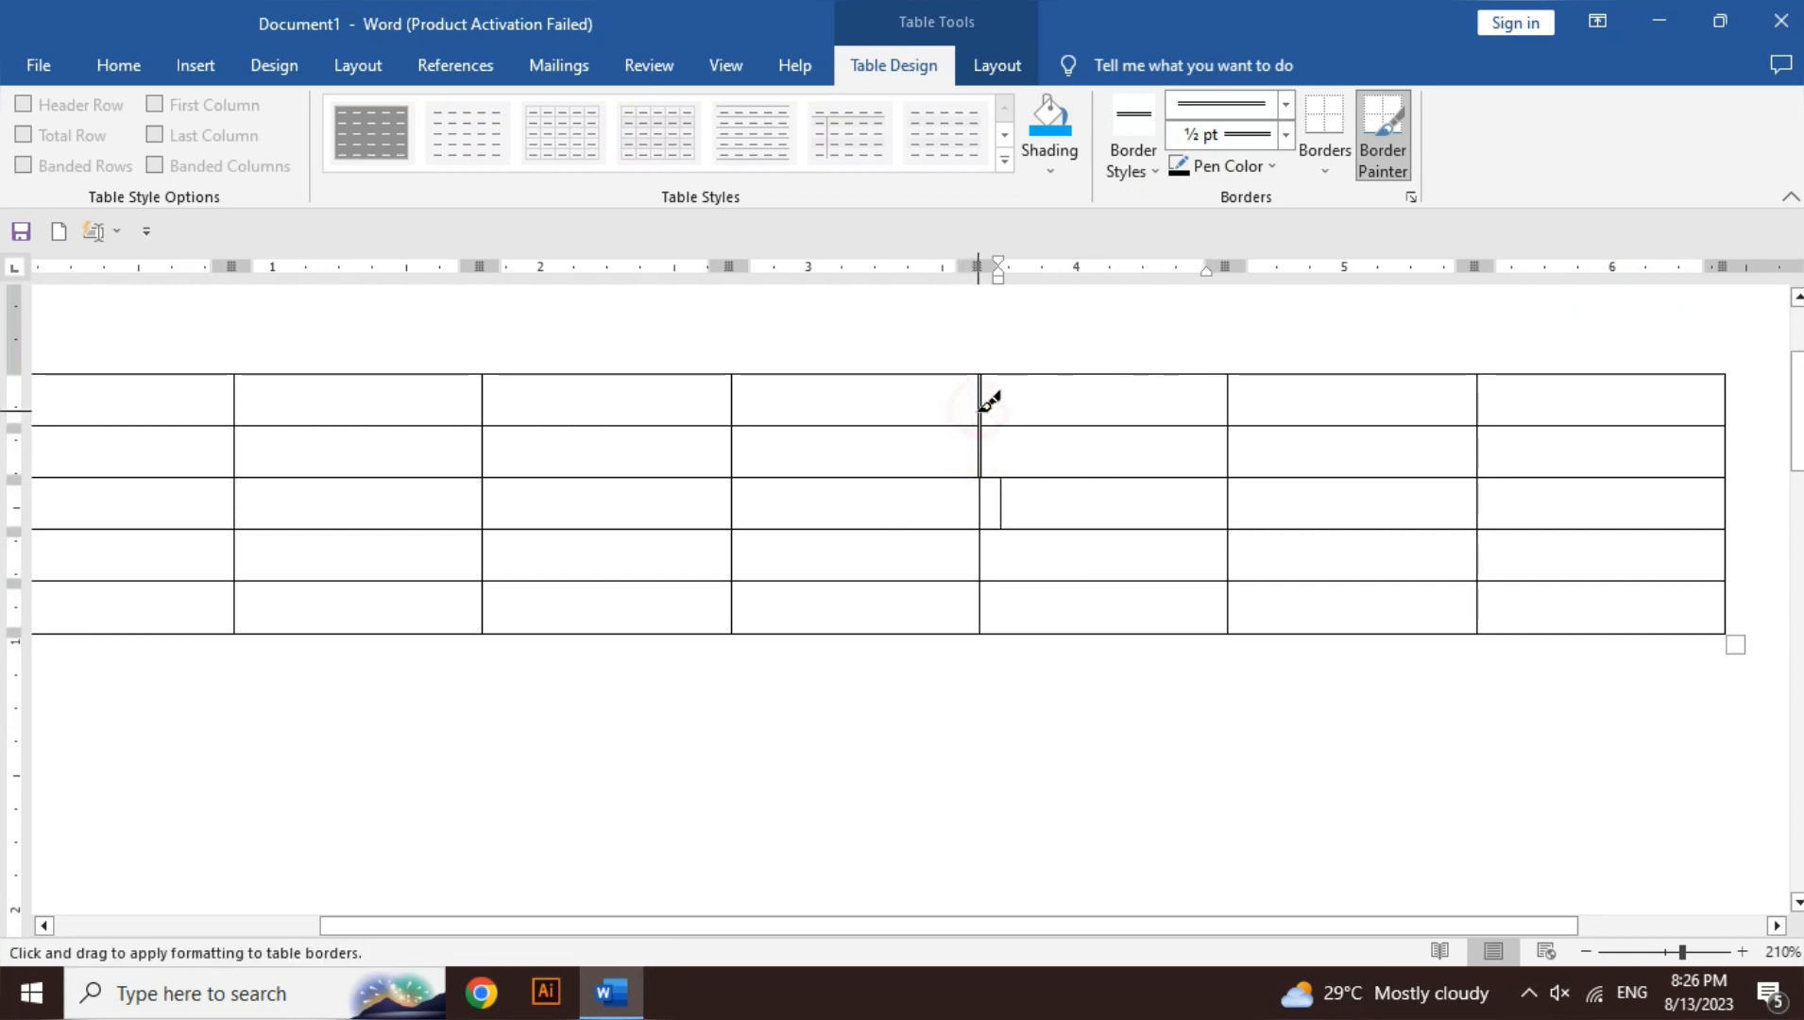
pyautogui.click(1230, 412)
pyautogui.click(1229, 444)
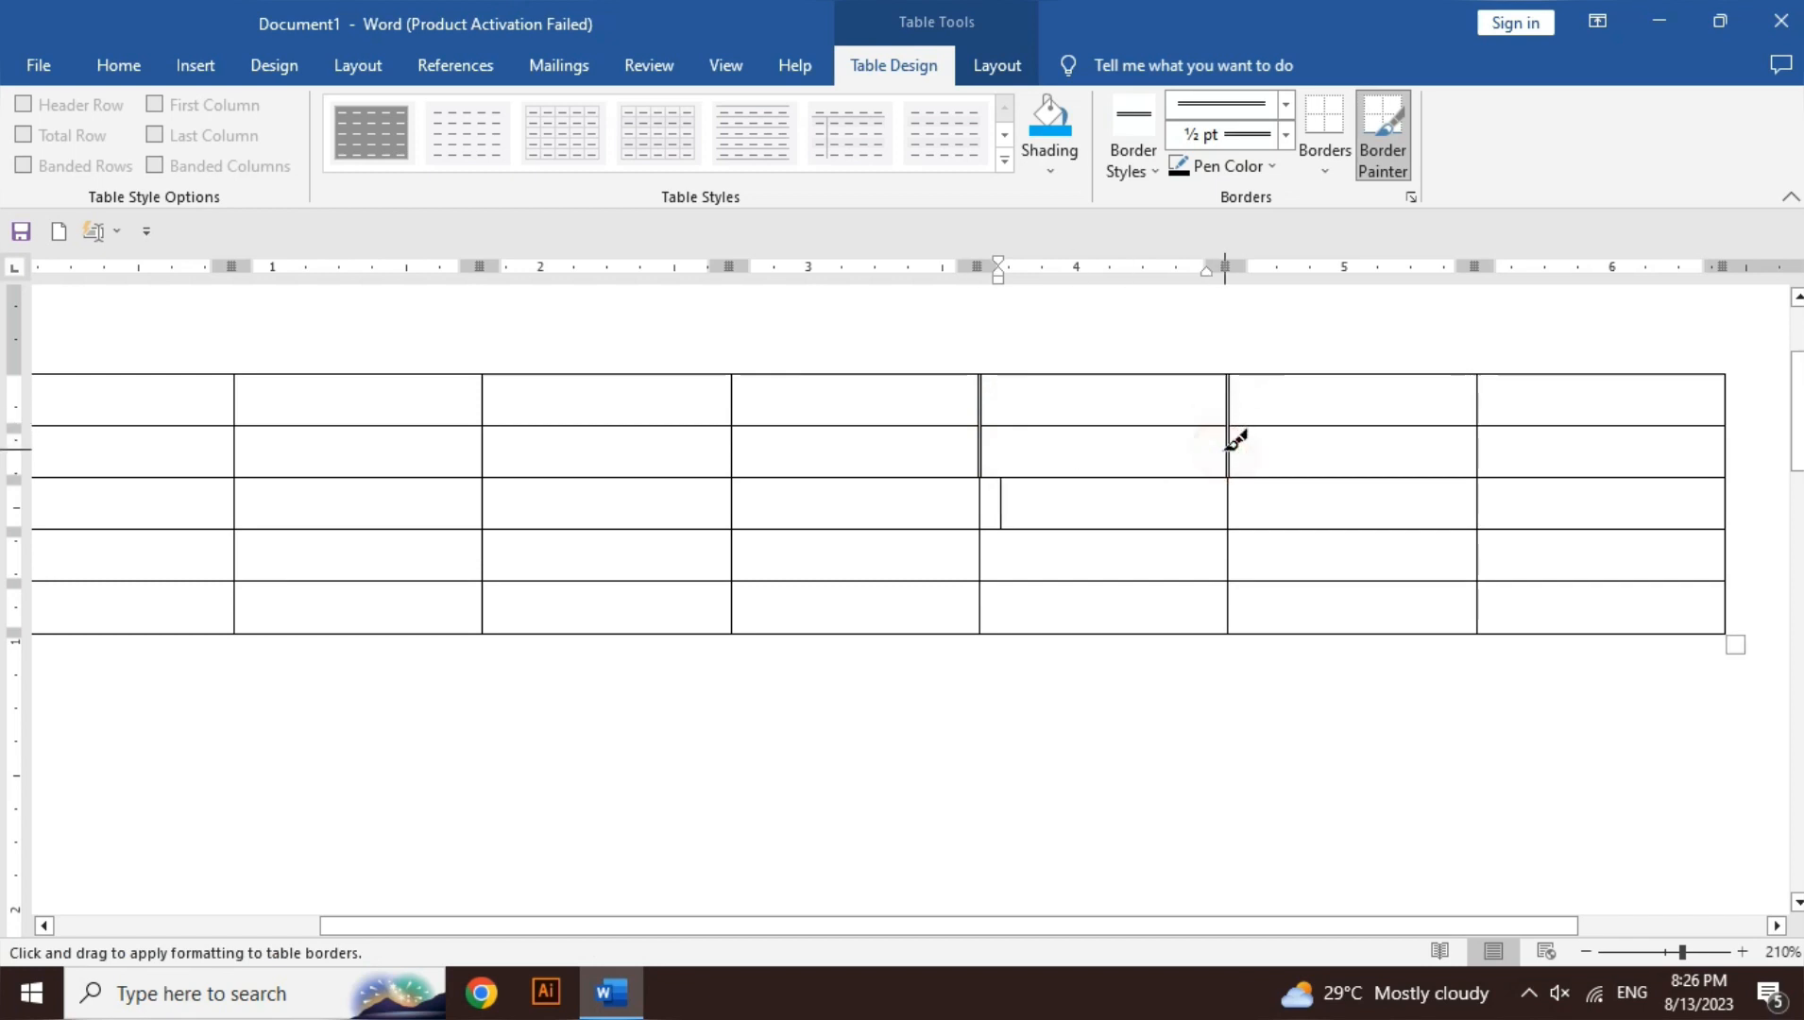
pyautogui.click(1219, 419)
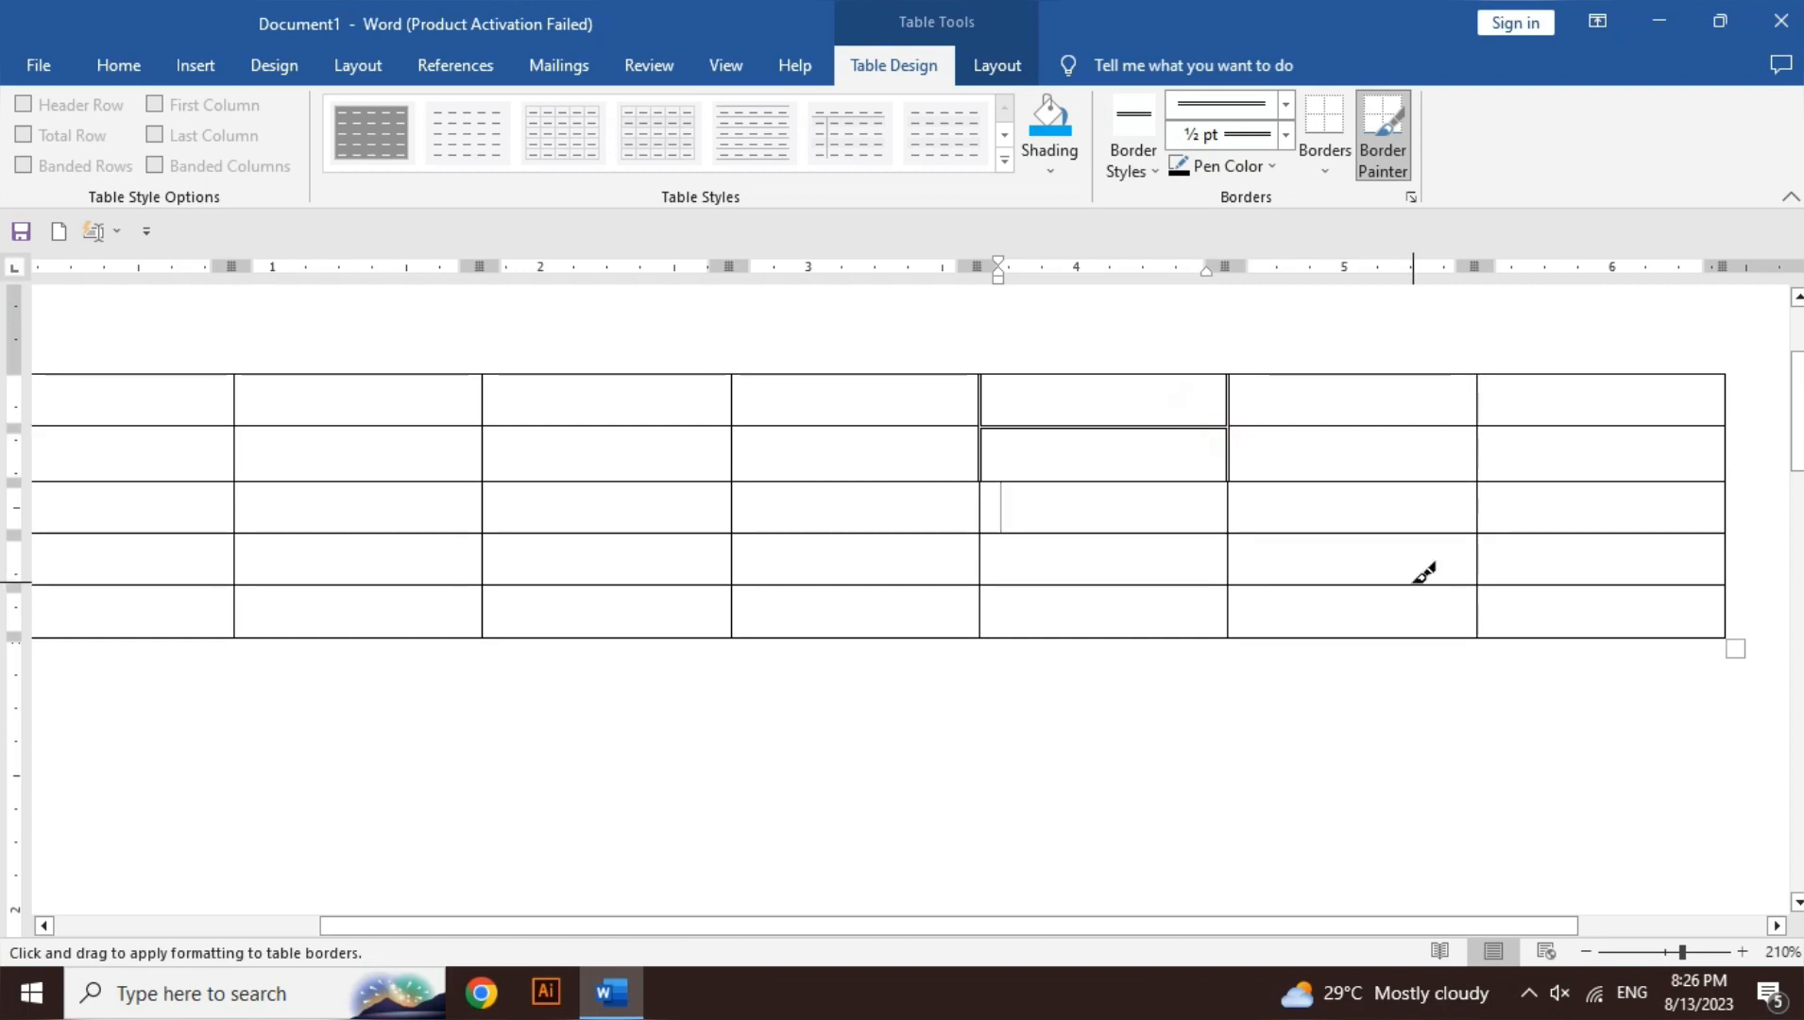
pyautogui.click(1586, 952)
pyautogui.click(1586, 951)
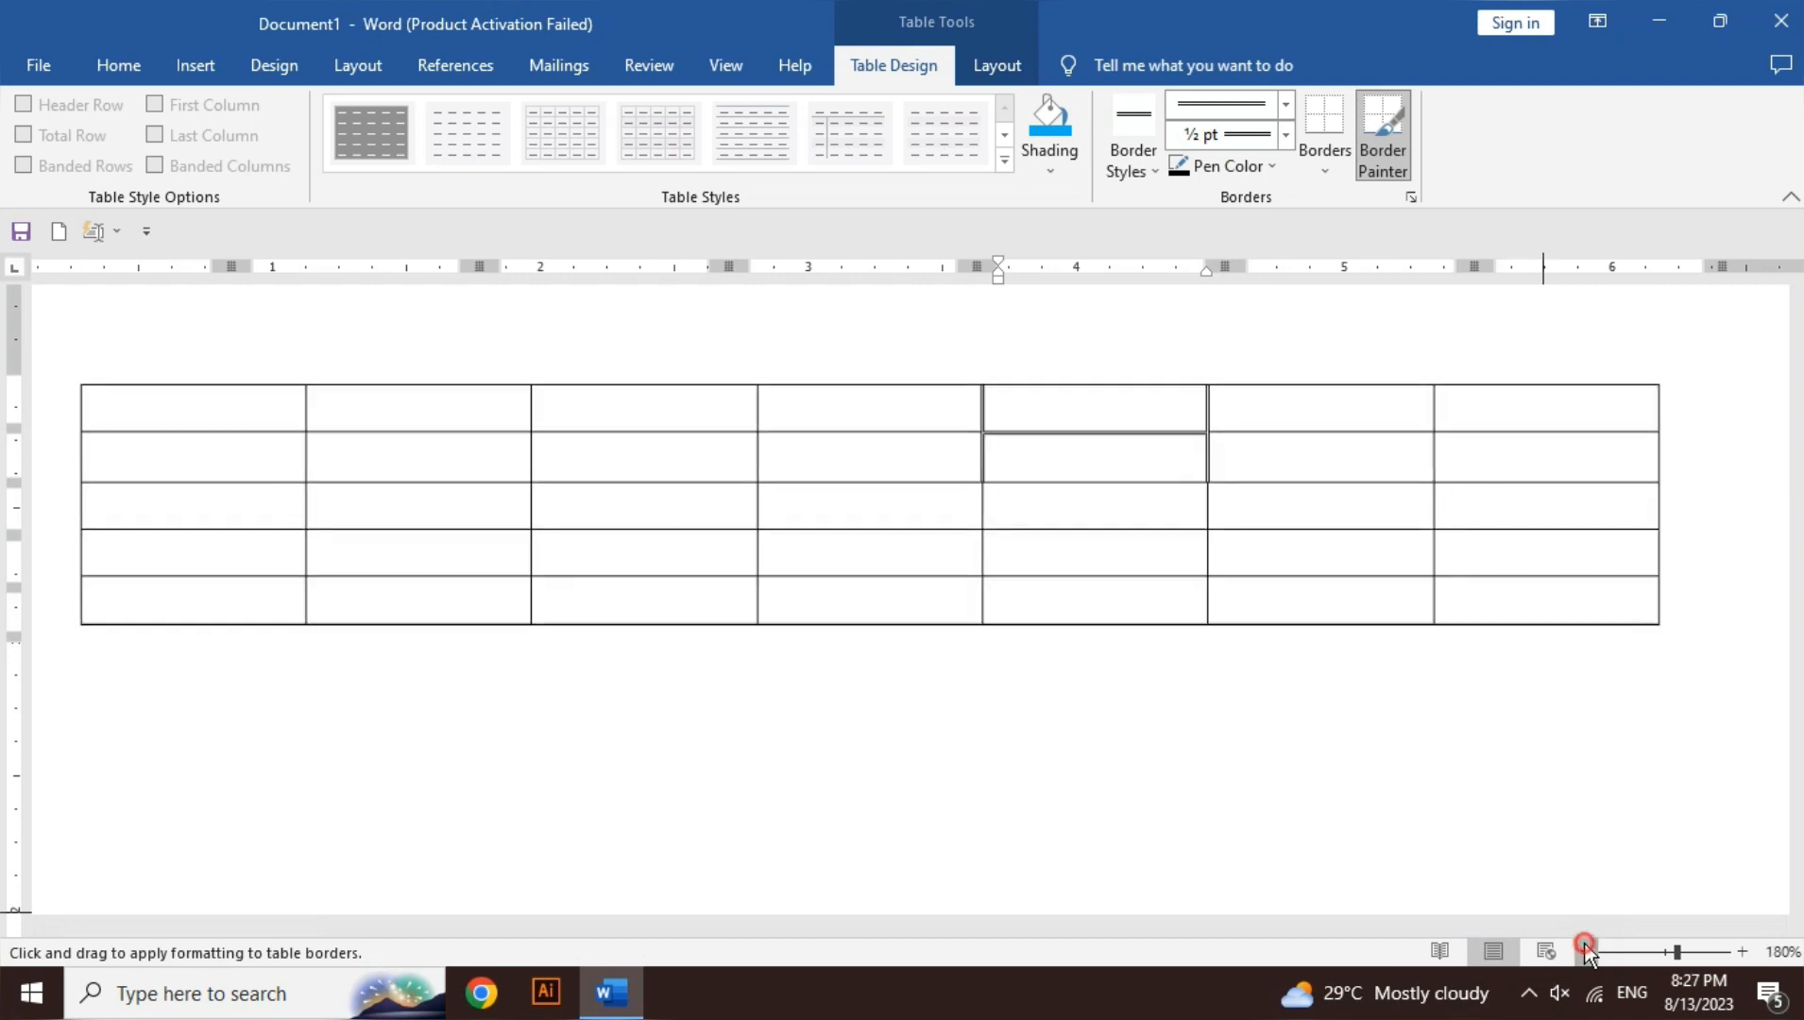
# - Zoom out and exit Border Painter mode
pyautogui.click(1586, 953)
pyautogui.click(1587, 952)
pyautogui.click(1587, 953)
pyautogui.click(1587, 953)
pyautogui.click(1587, 952)
pyautogui.click(1589, 954)
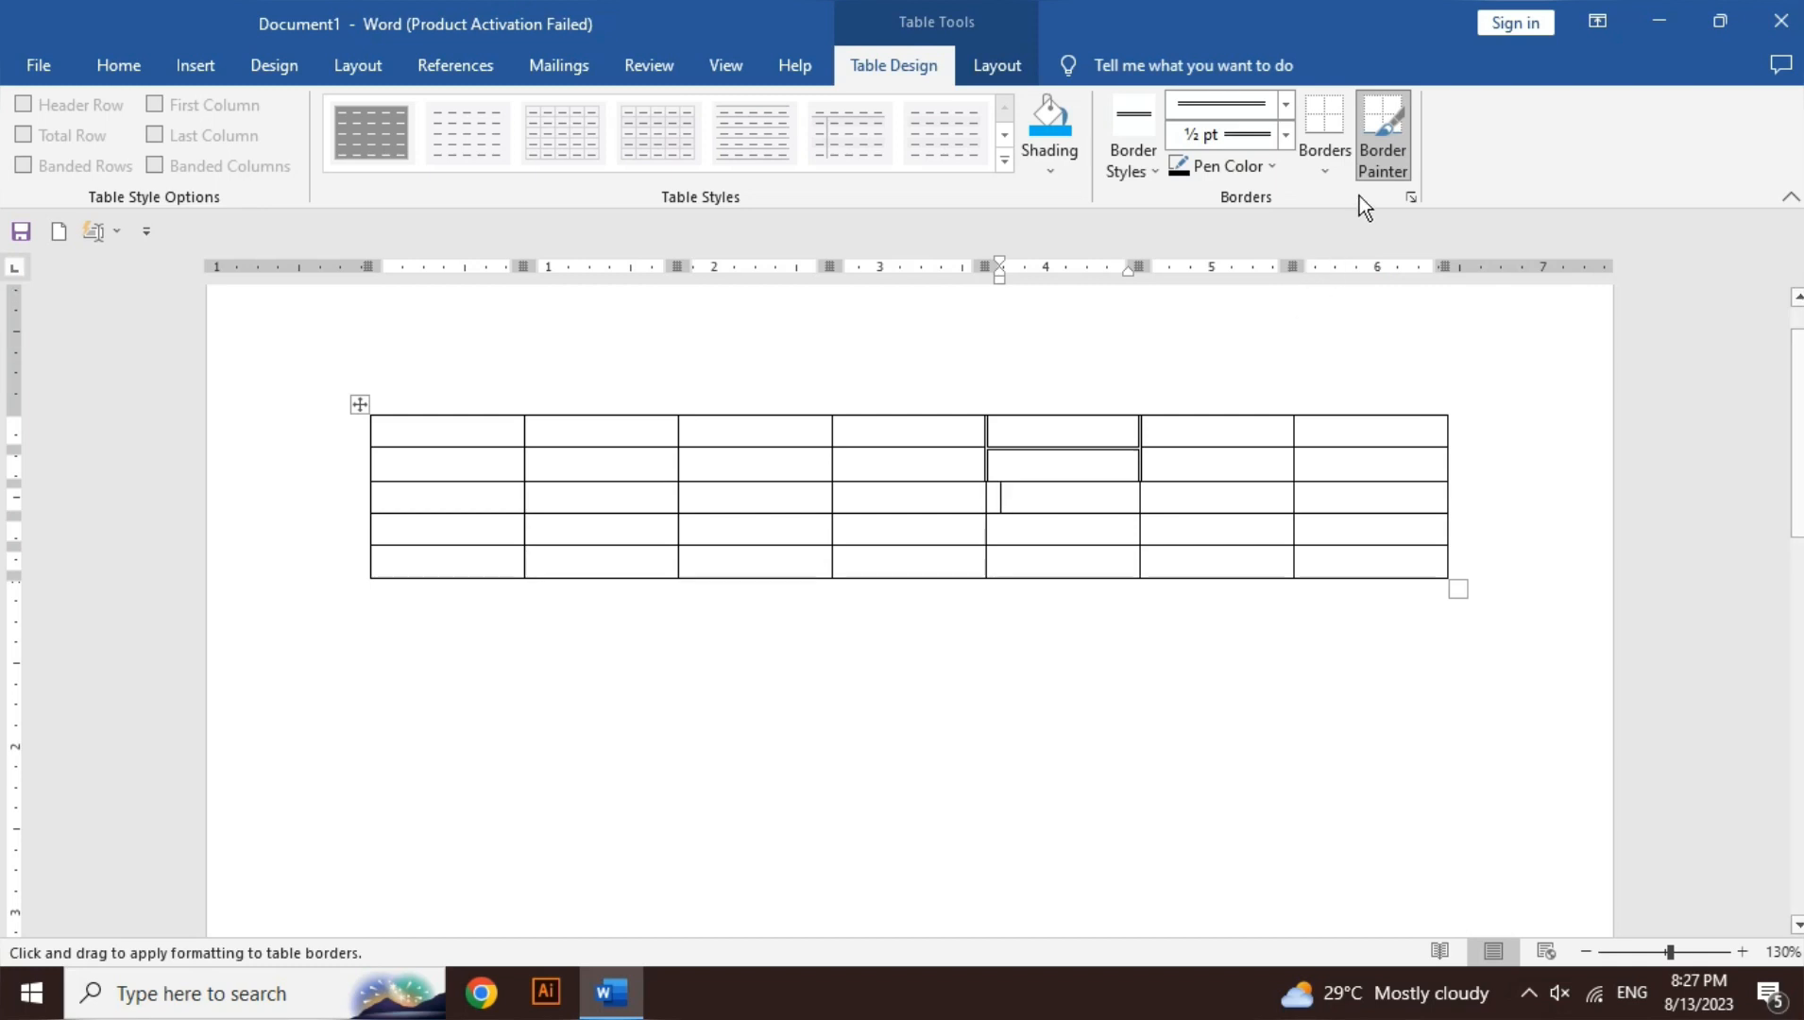
pyautogui.click(1403, 137)
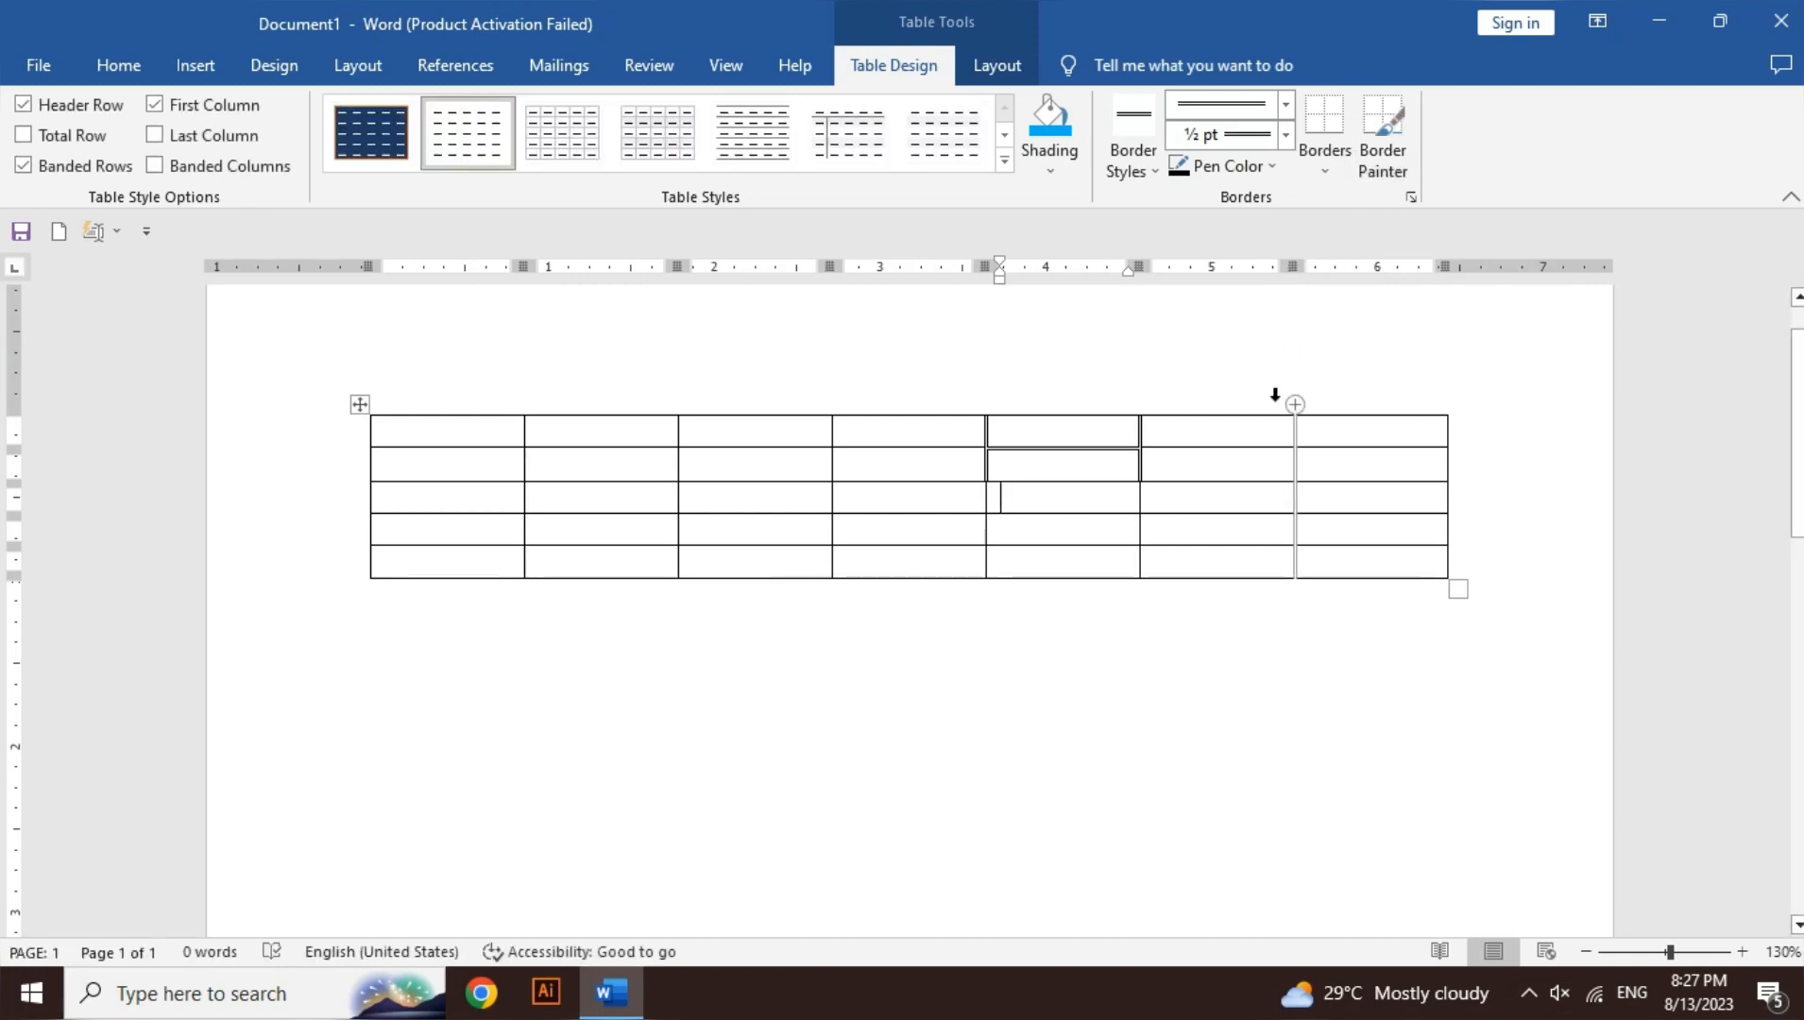
pyautogui.click(1387, 177)
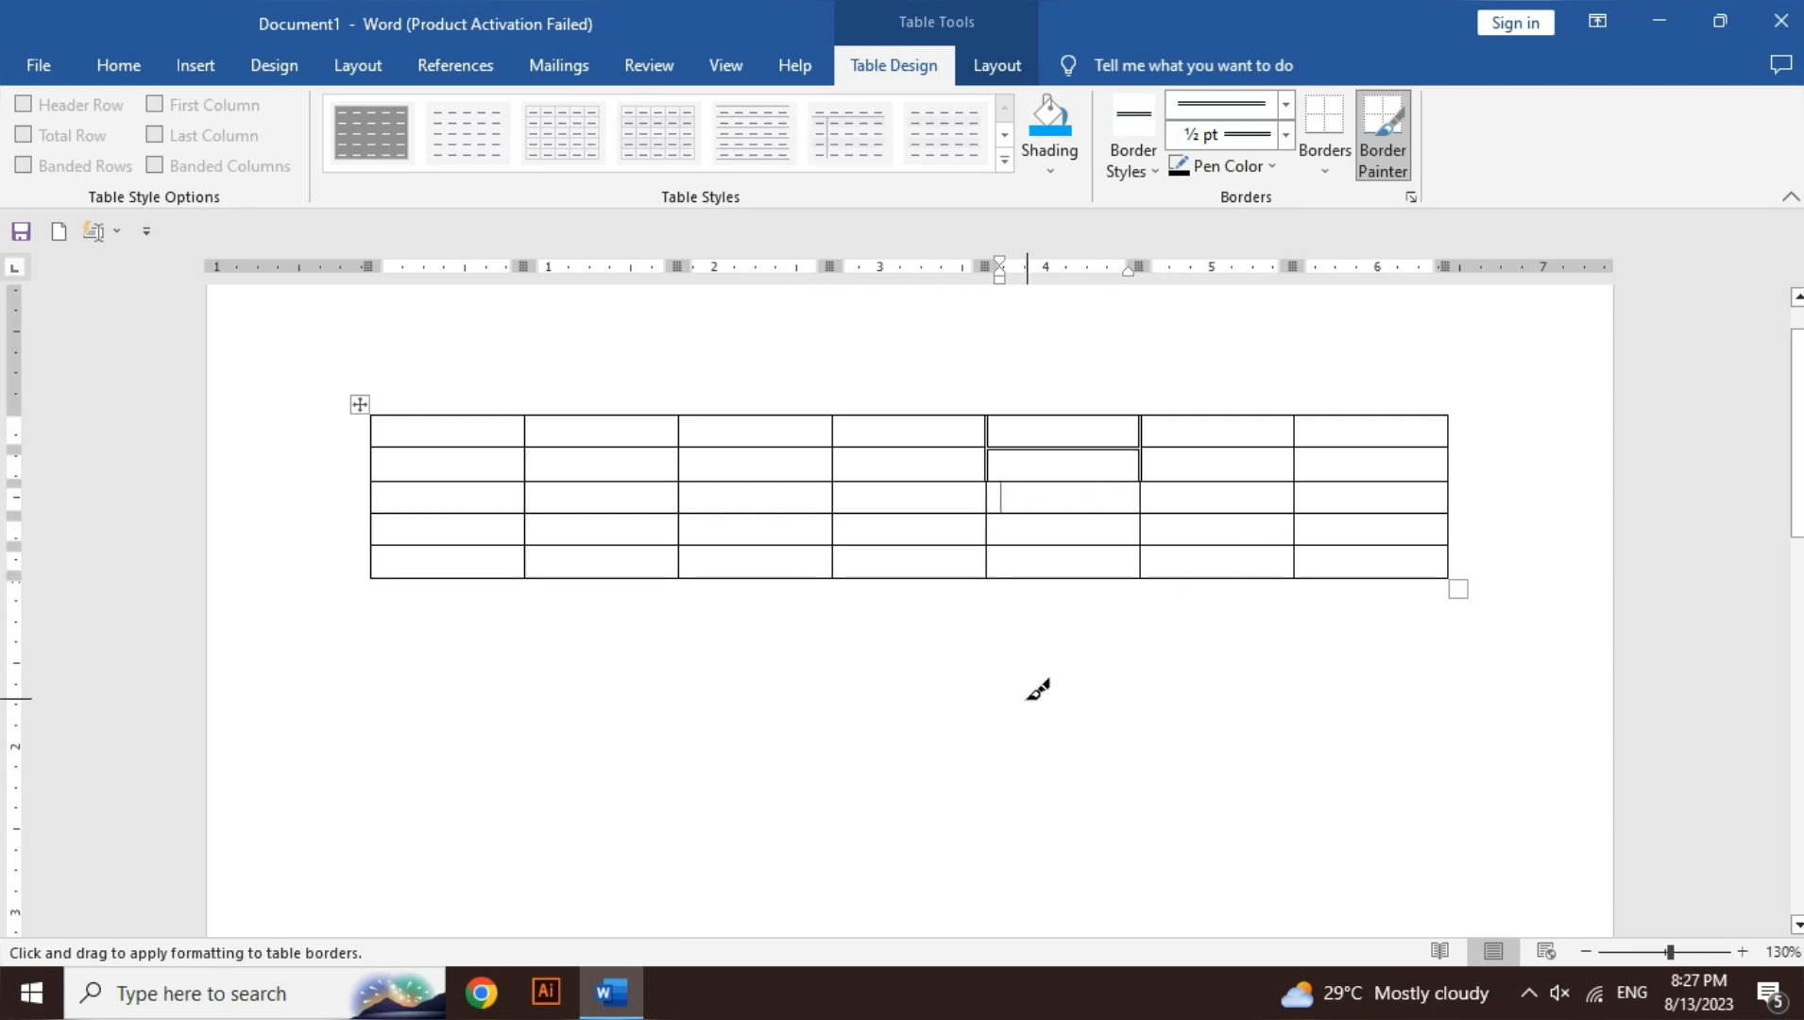
pyautogui.press('Escape')
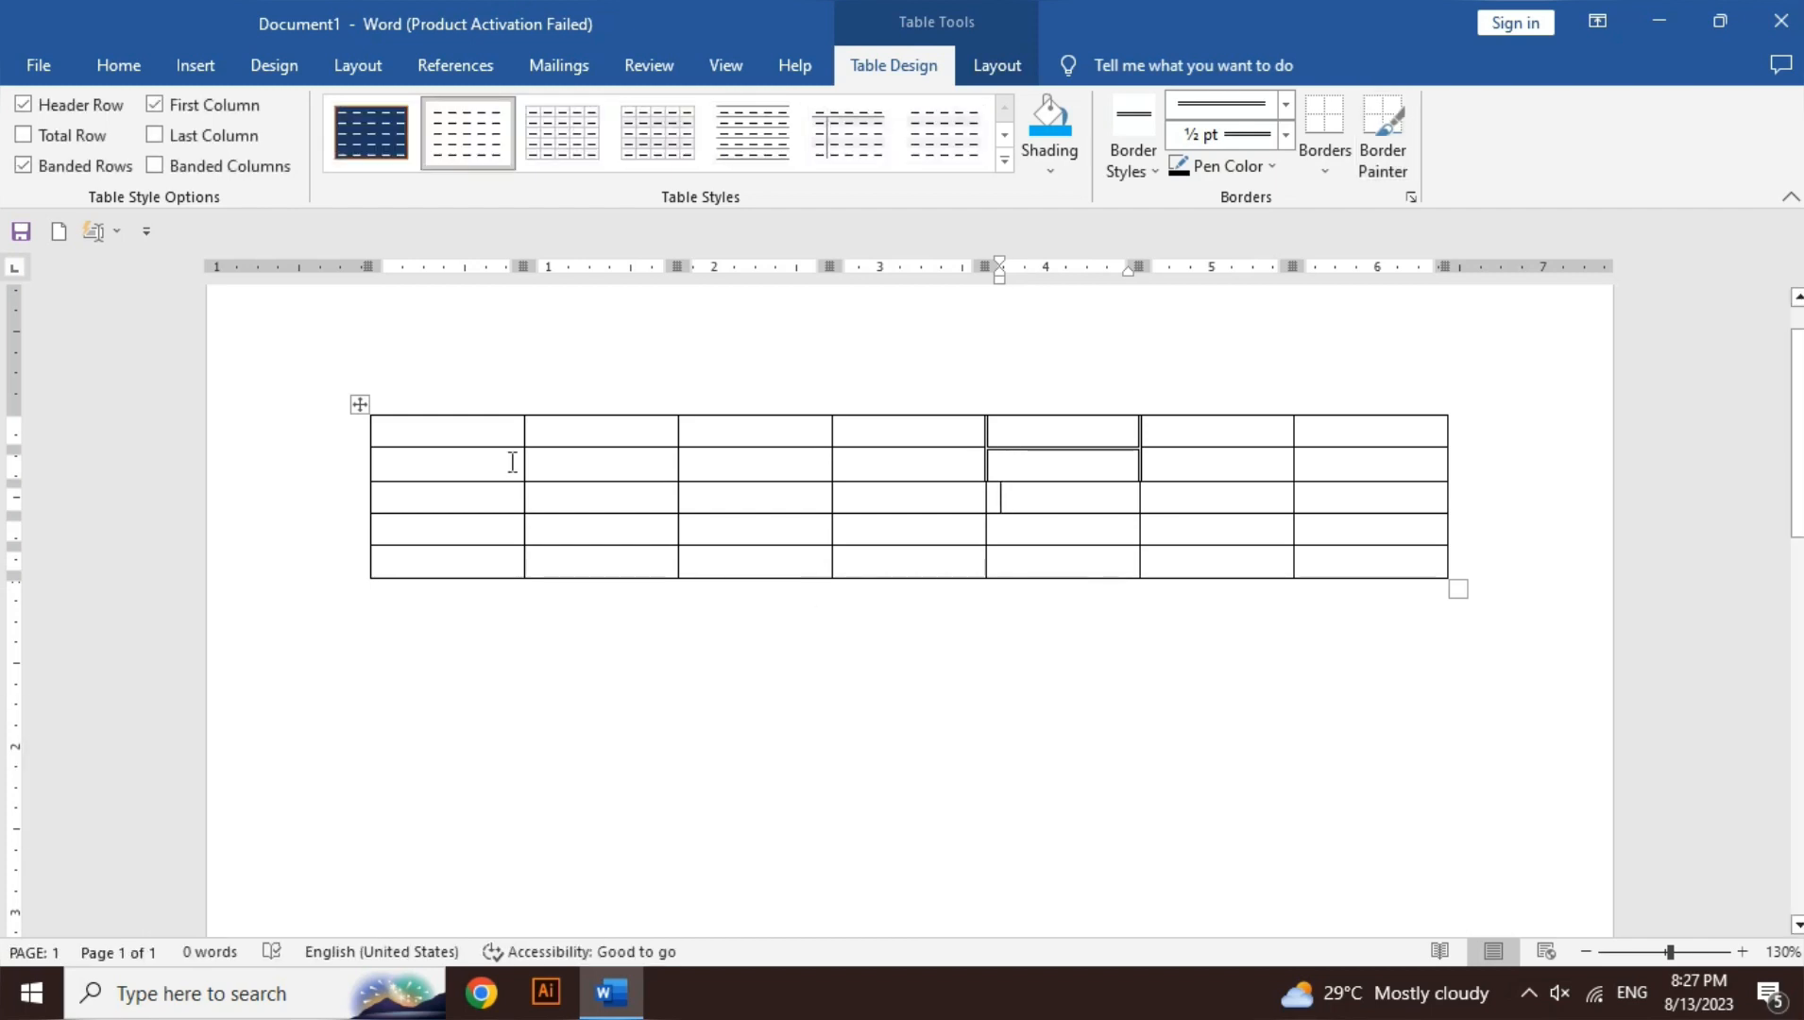
# - Apply the double-line border to all edges of every table cell
pyautogui.click(491, 433)
pyautogui.moveTo(515, 466); pyautogui.dragTo(1334, 556)
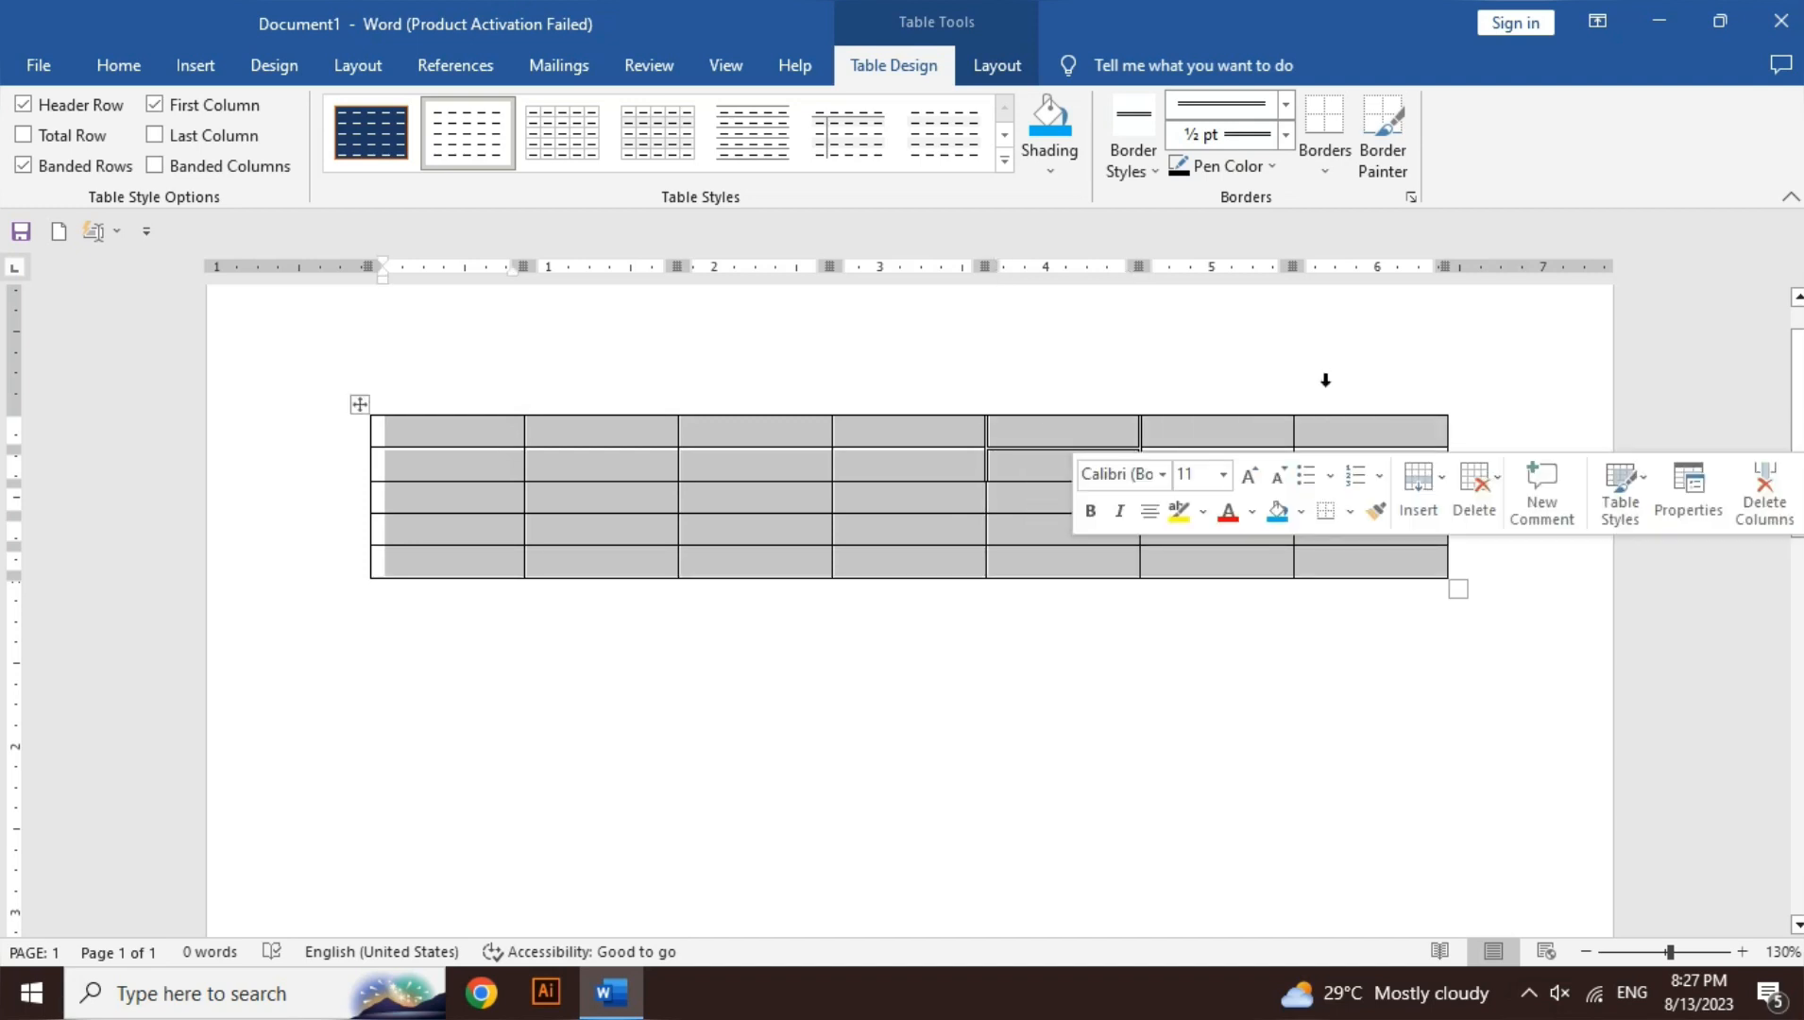
pyautogui.click(1328, 171)
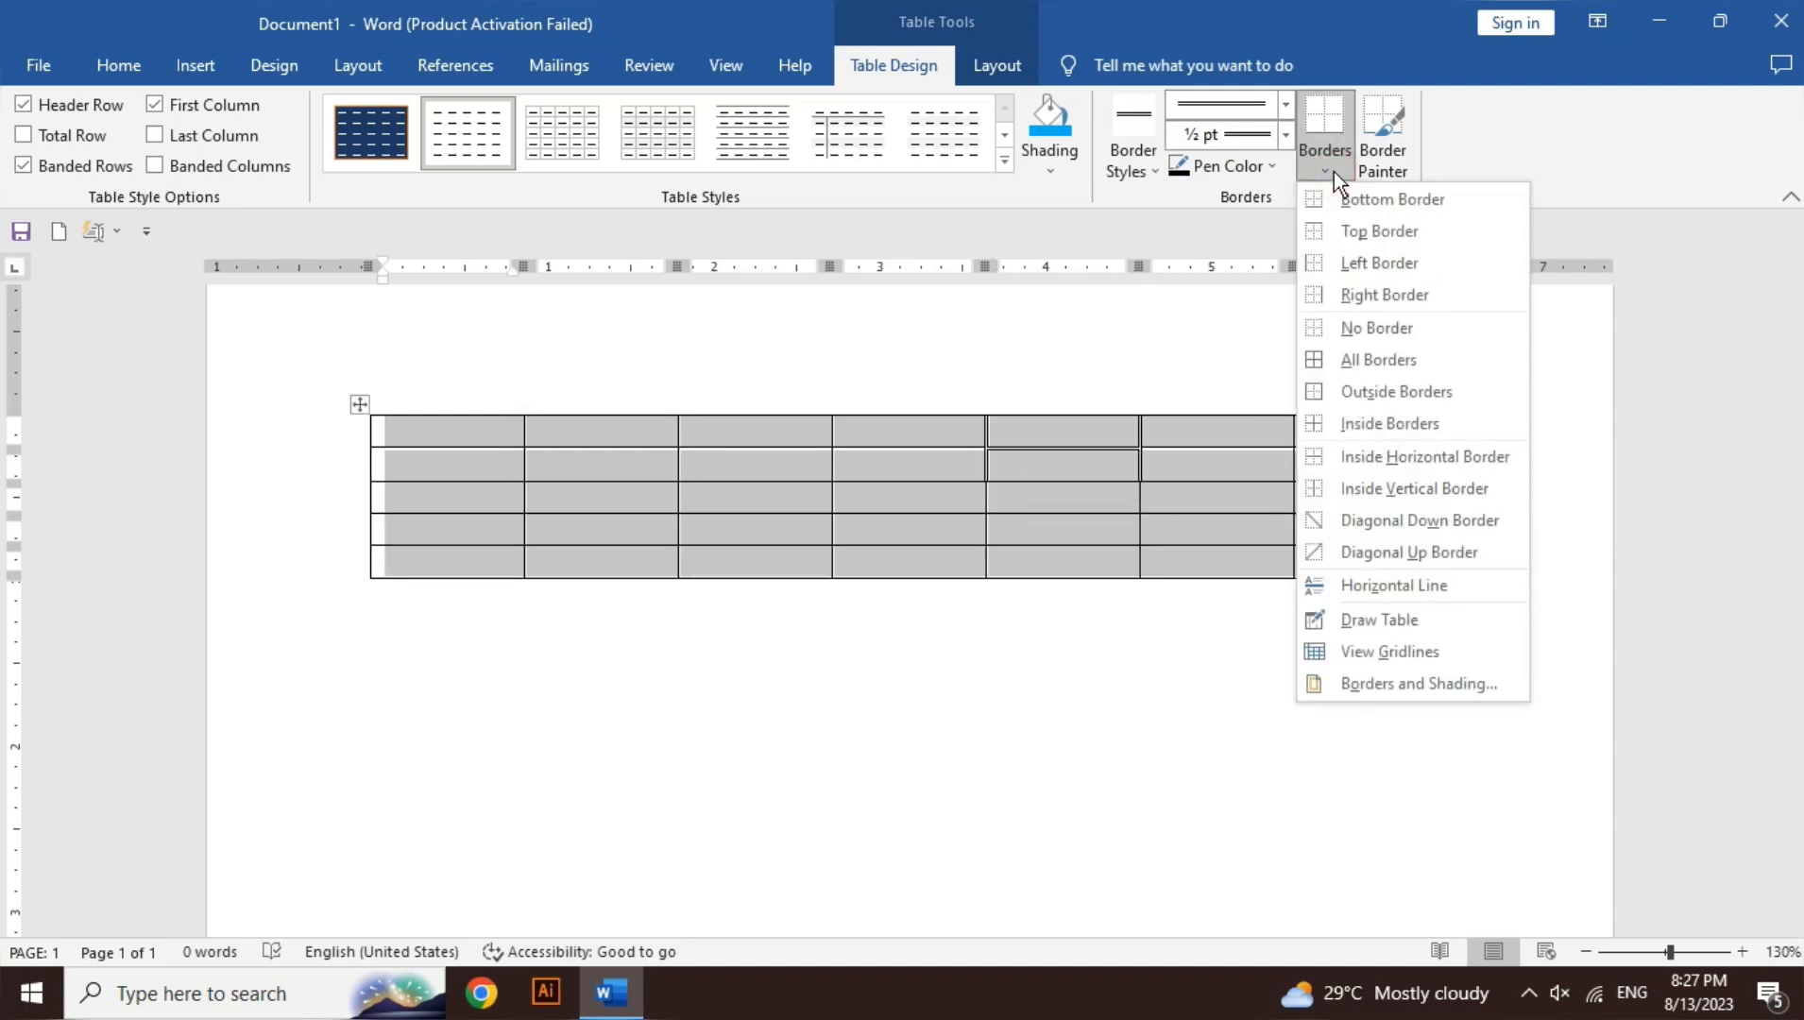
pyautogui.click(1380, 359)
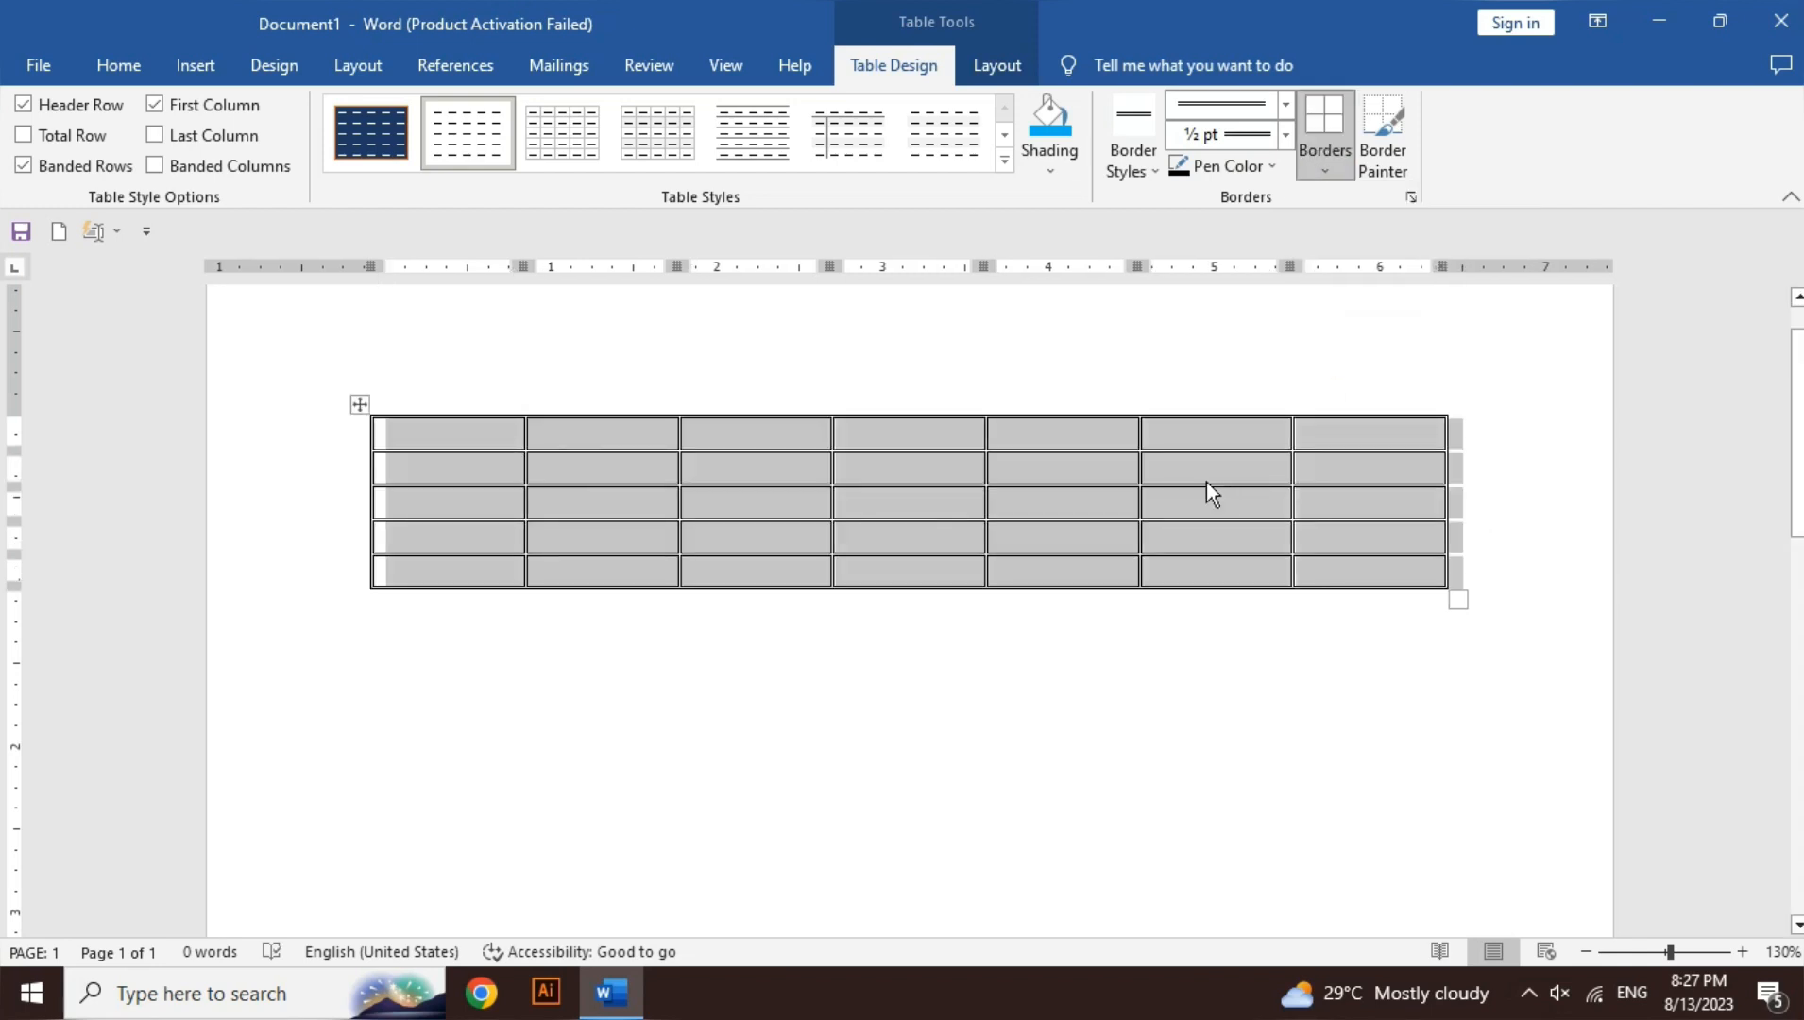
pyautogui.click(1207, 482)
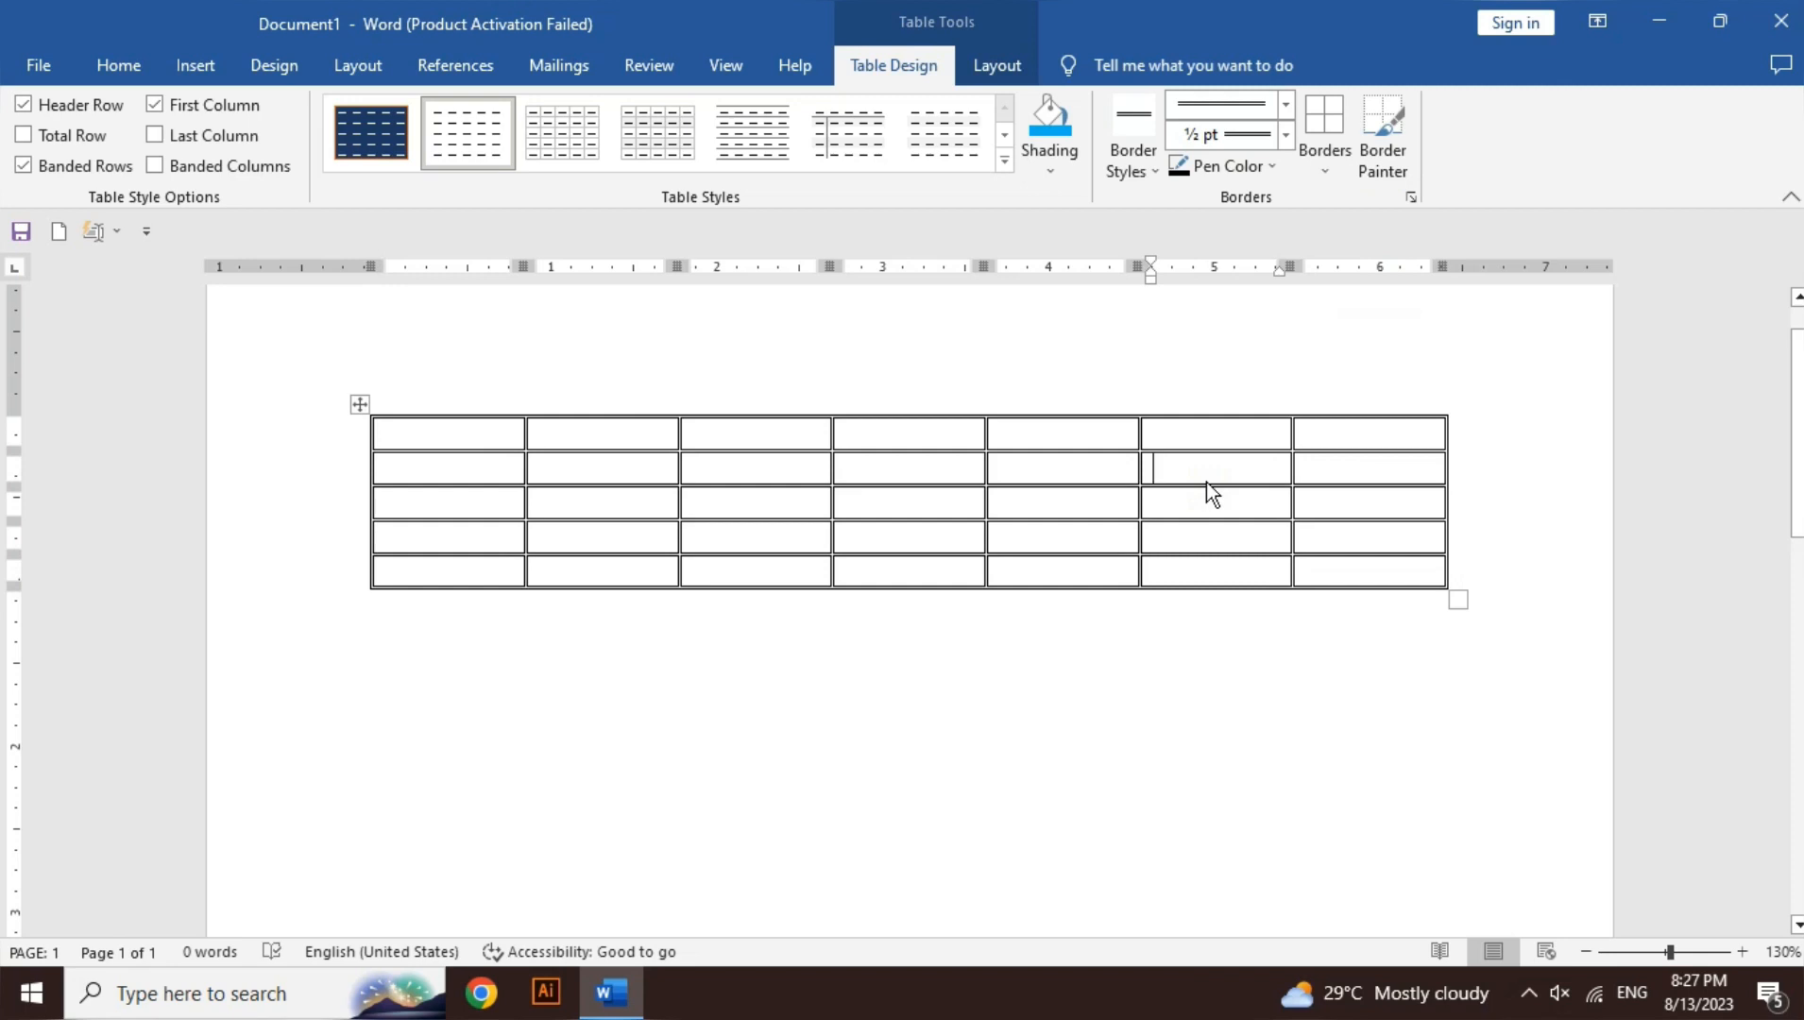
pyautogui.click(1134, 180)
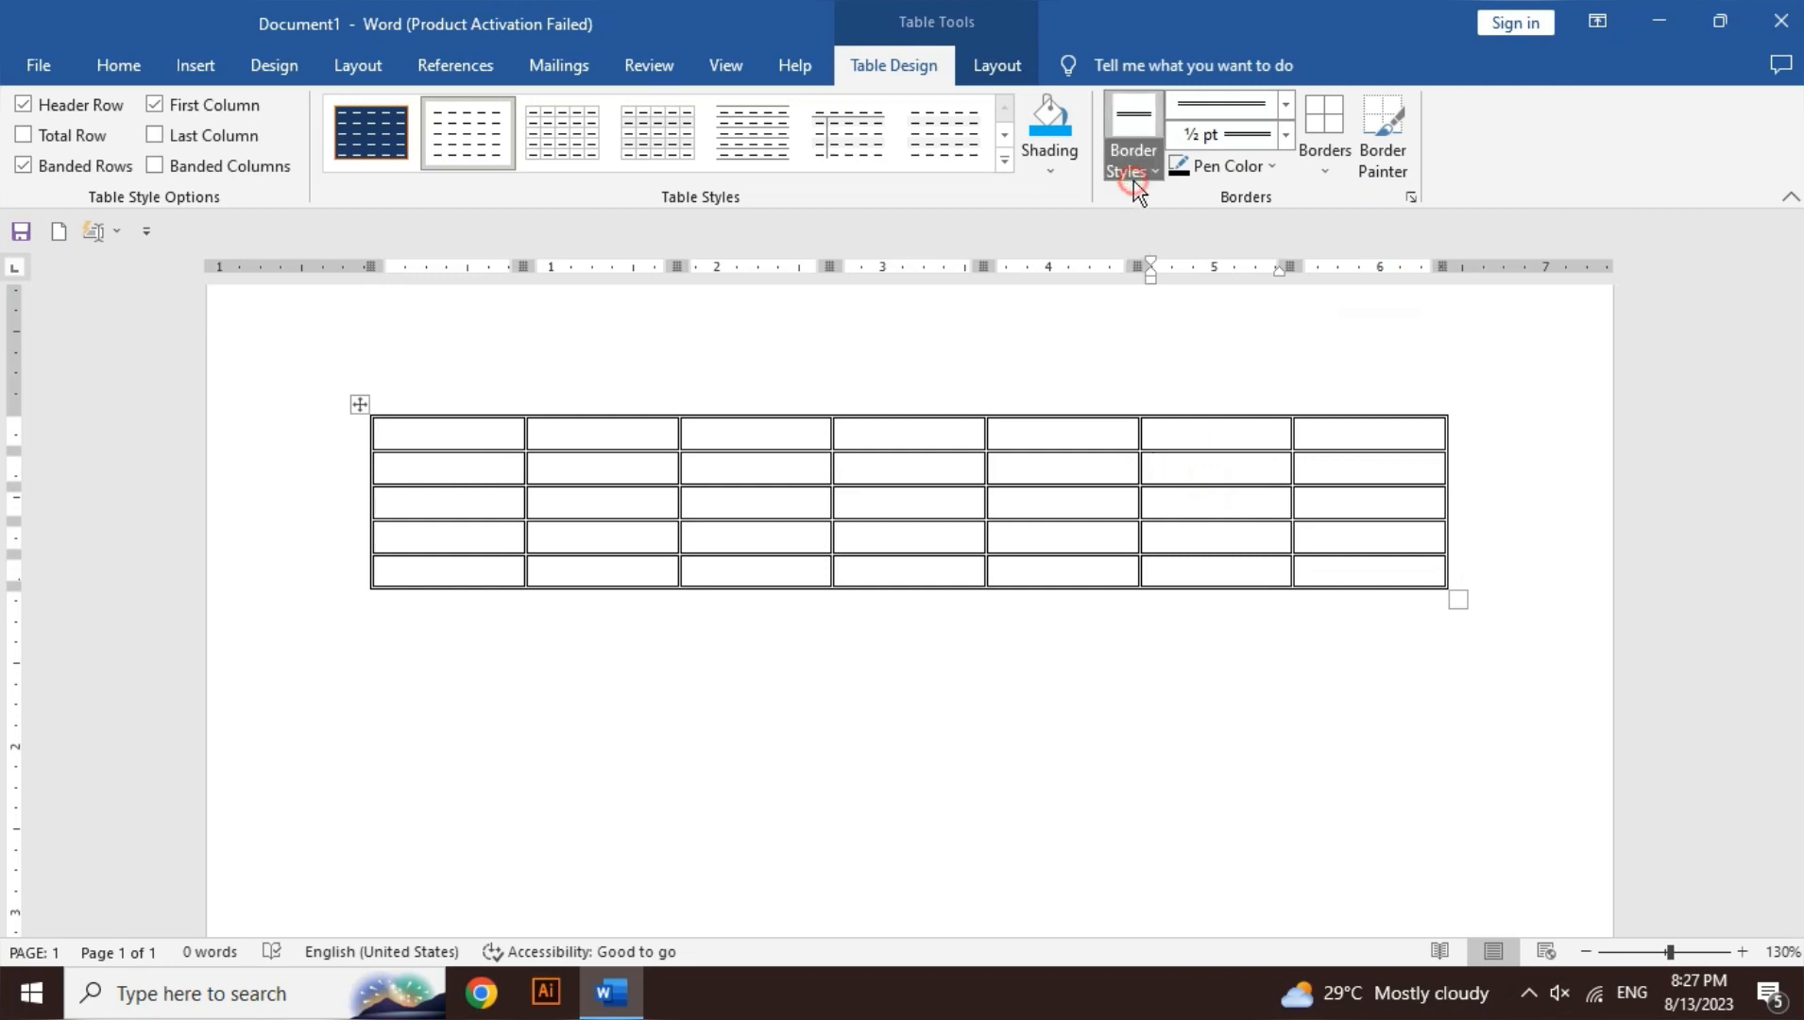
# - Choose the thin black single-line theme border and browse the line styles
pyautogui.click(1117, 232)
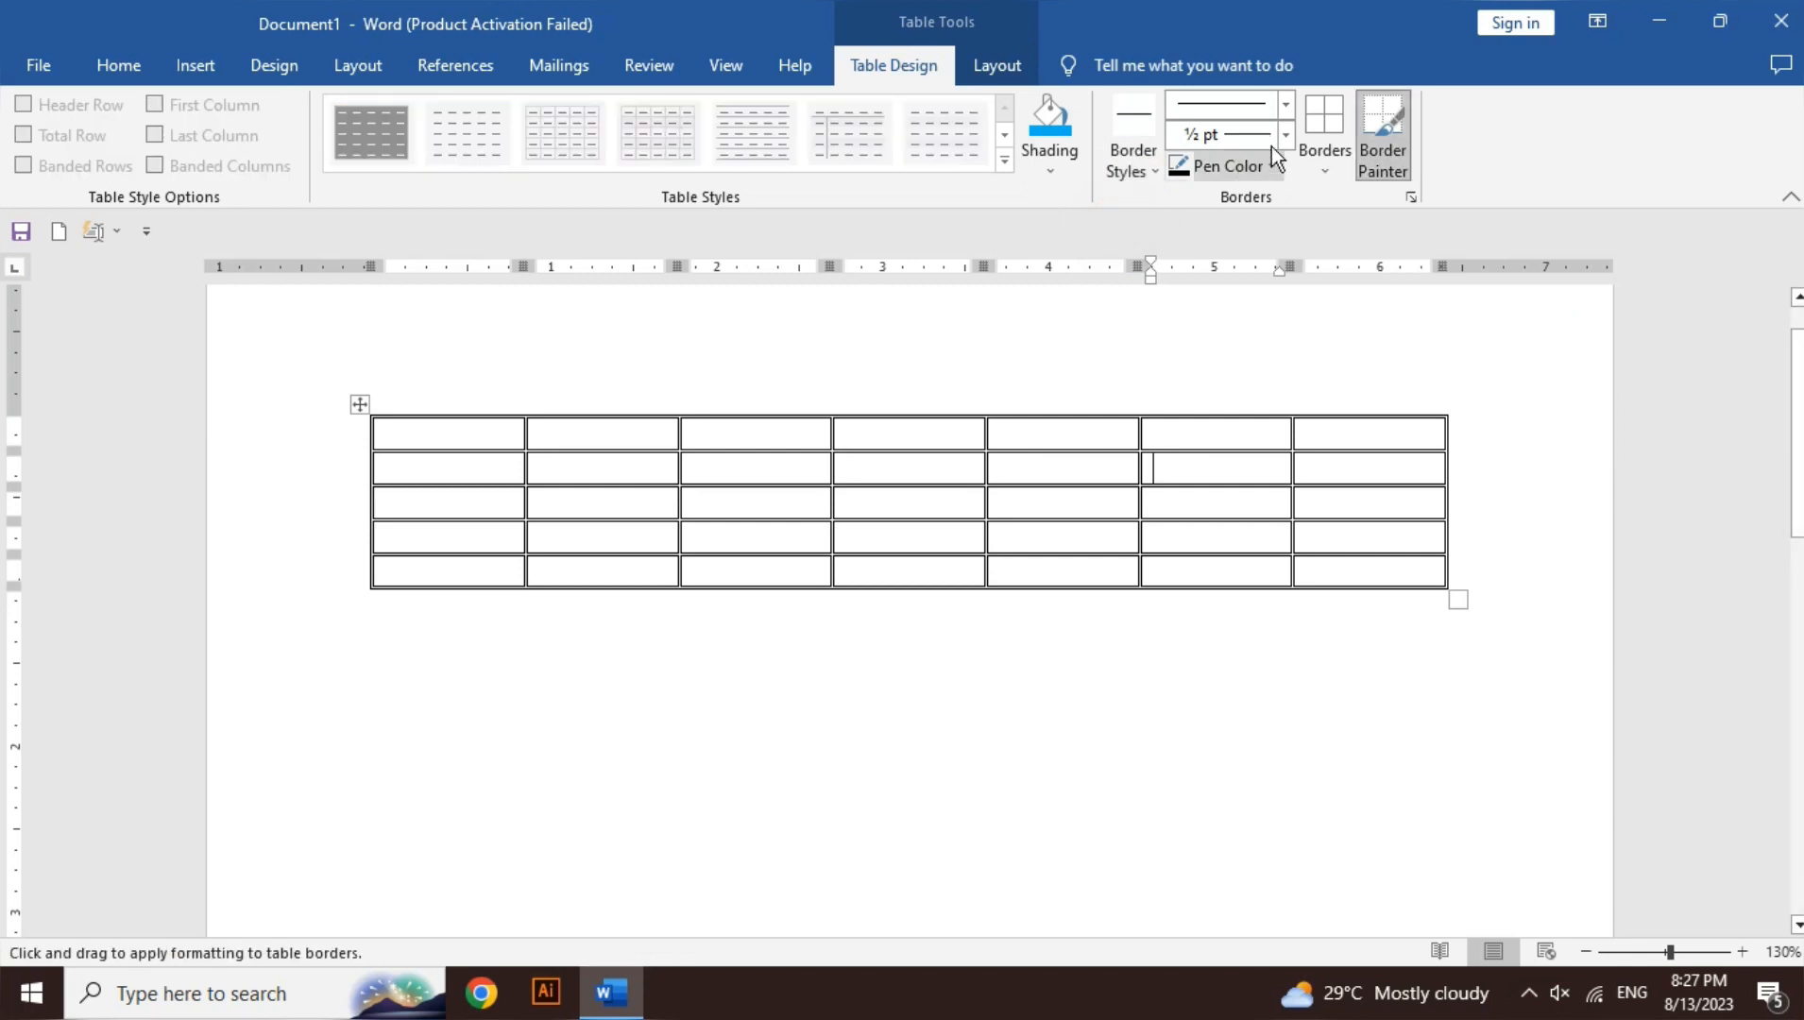
pyautogui.click(1287, 113)
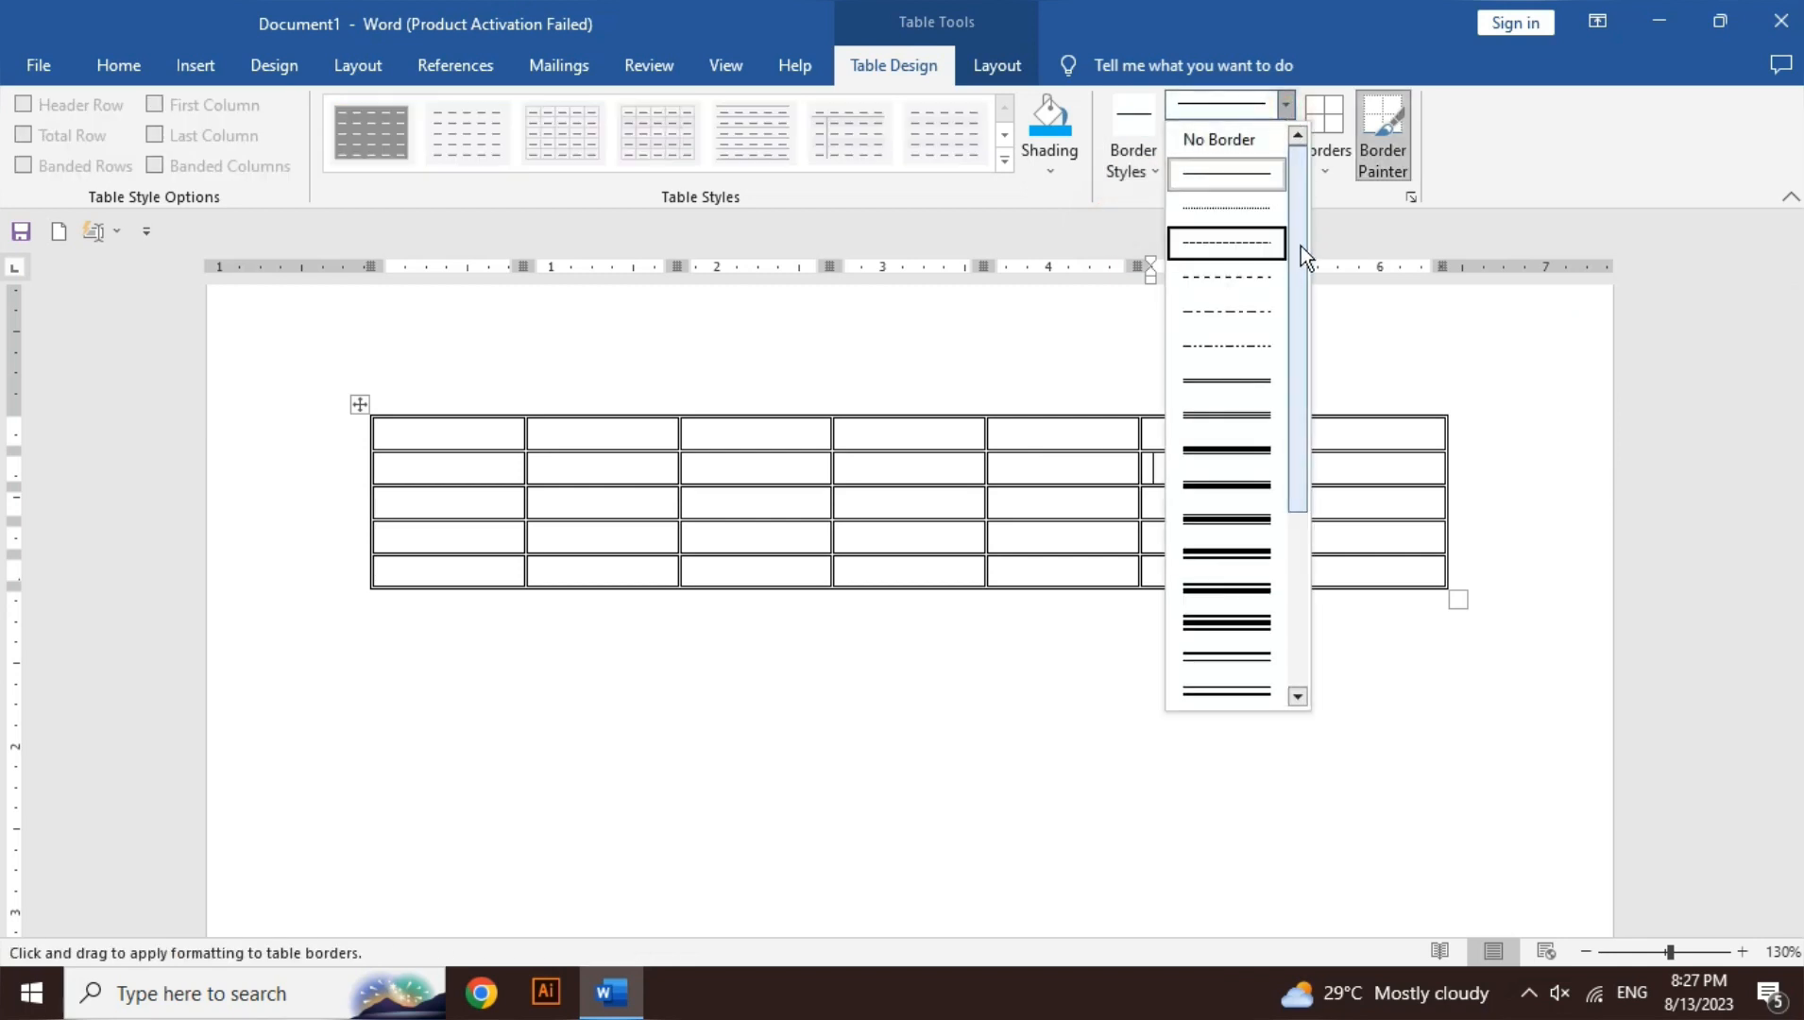
pyautogui.moveTo(1301, 246); pyautogui.dragTo(1307, 435)
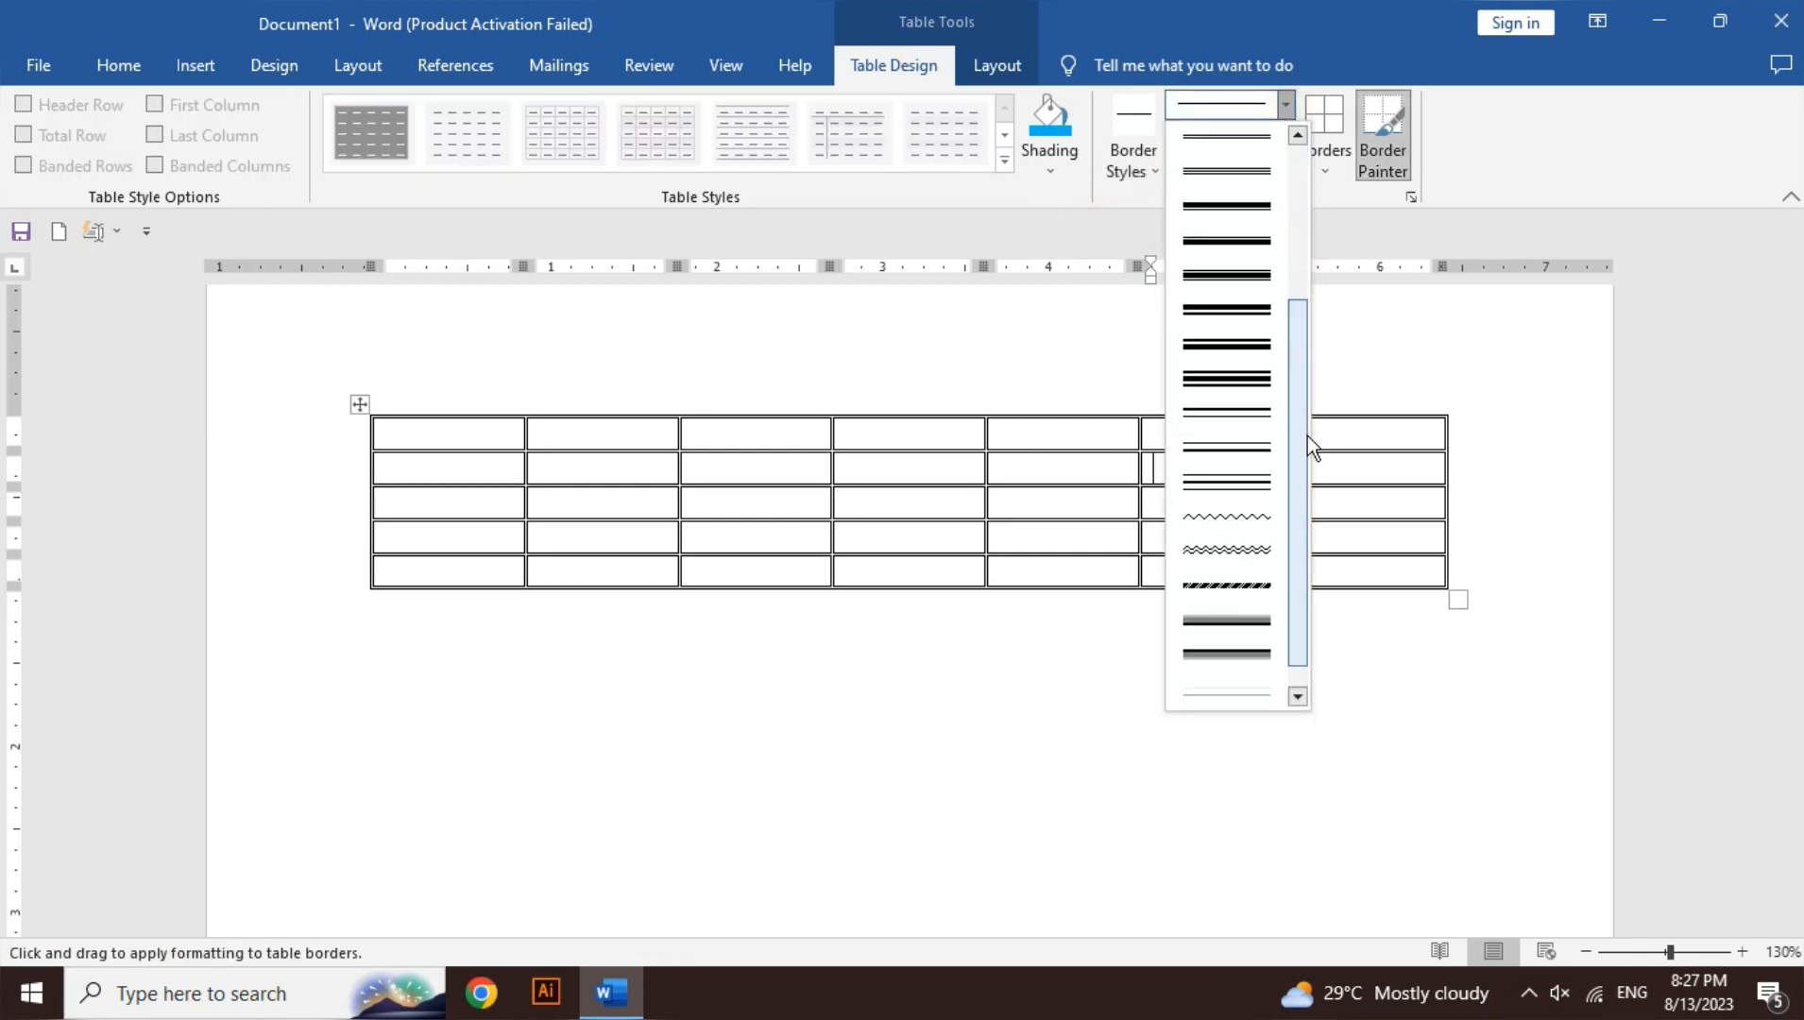
pyautogui.click(146, 68)
# - Scroll through the Borders and Shading dialog's styles and close it unchanged
pyautogui.click(119, 66)
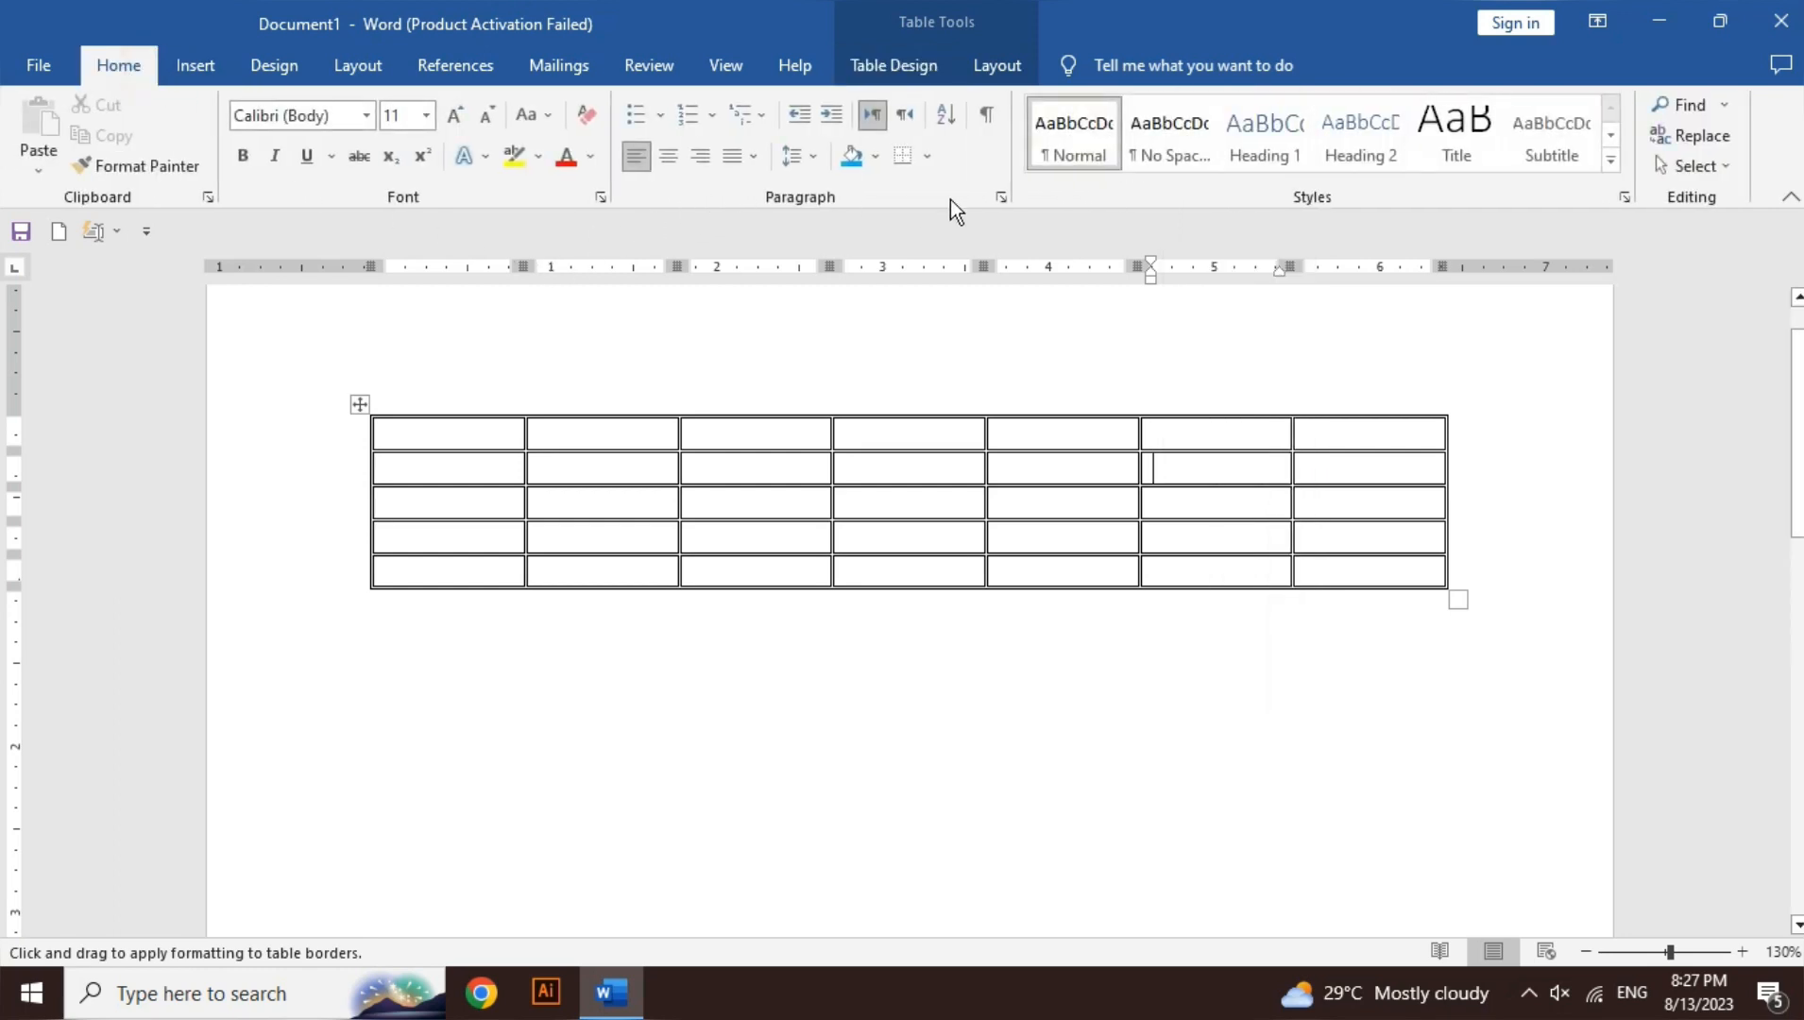
pyautogui.click(929, 157)
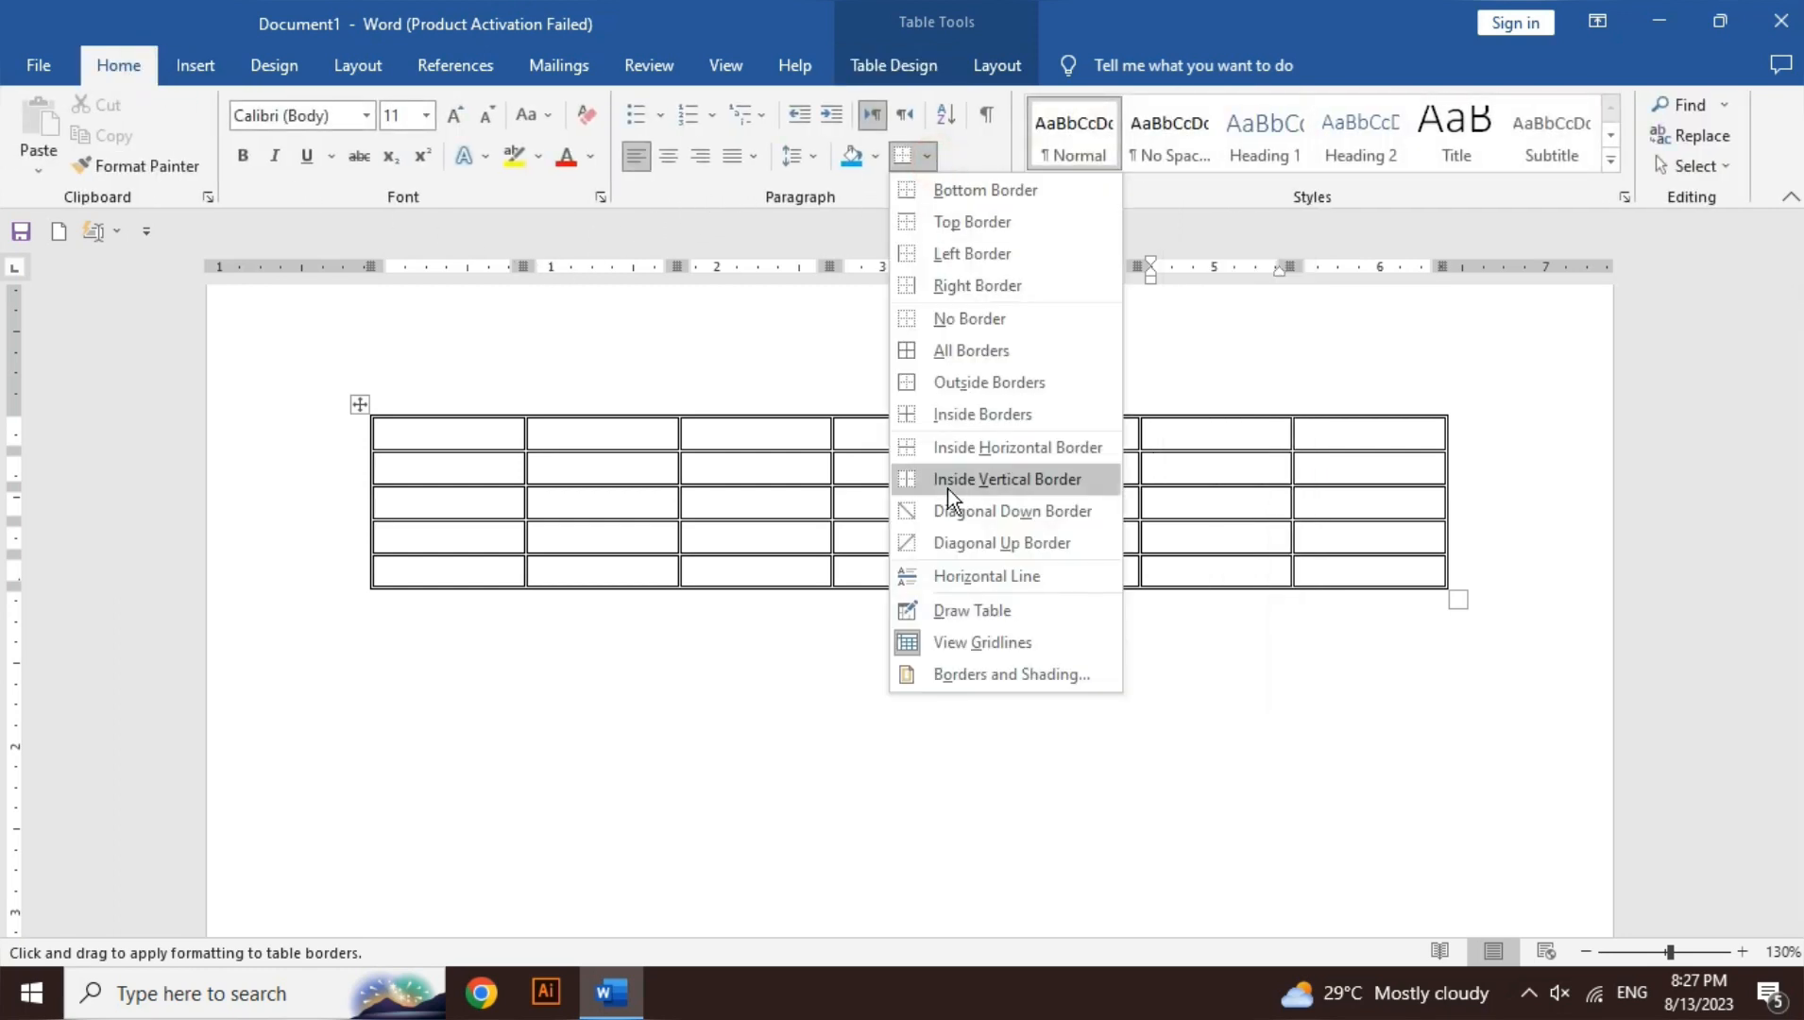
pyautogui.click(973, 675)
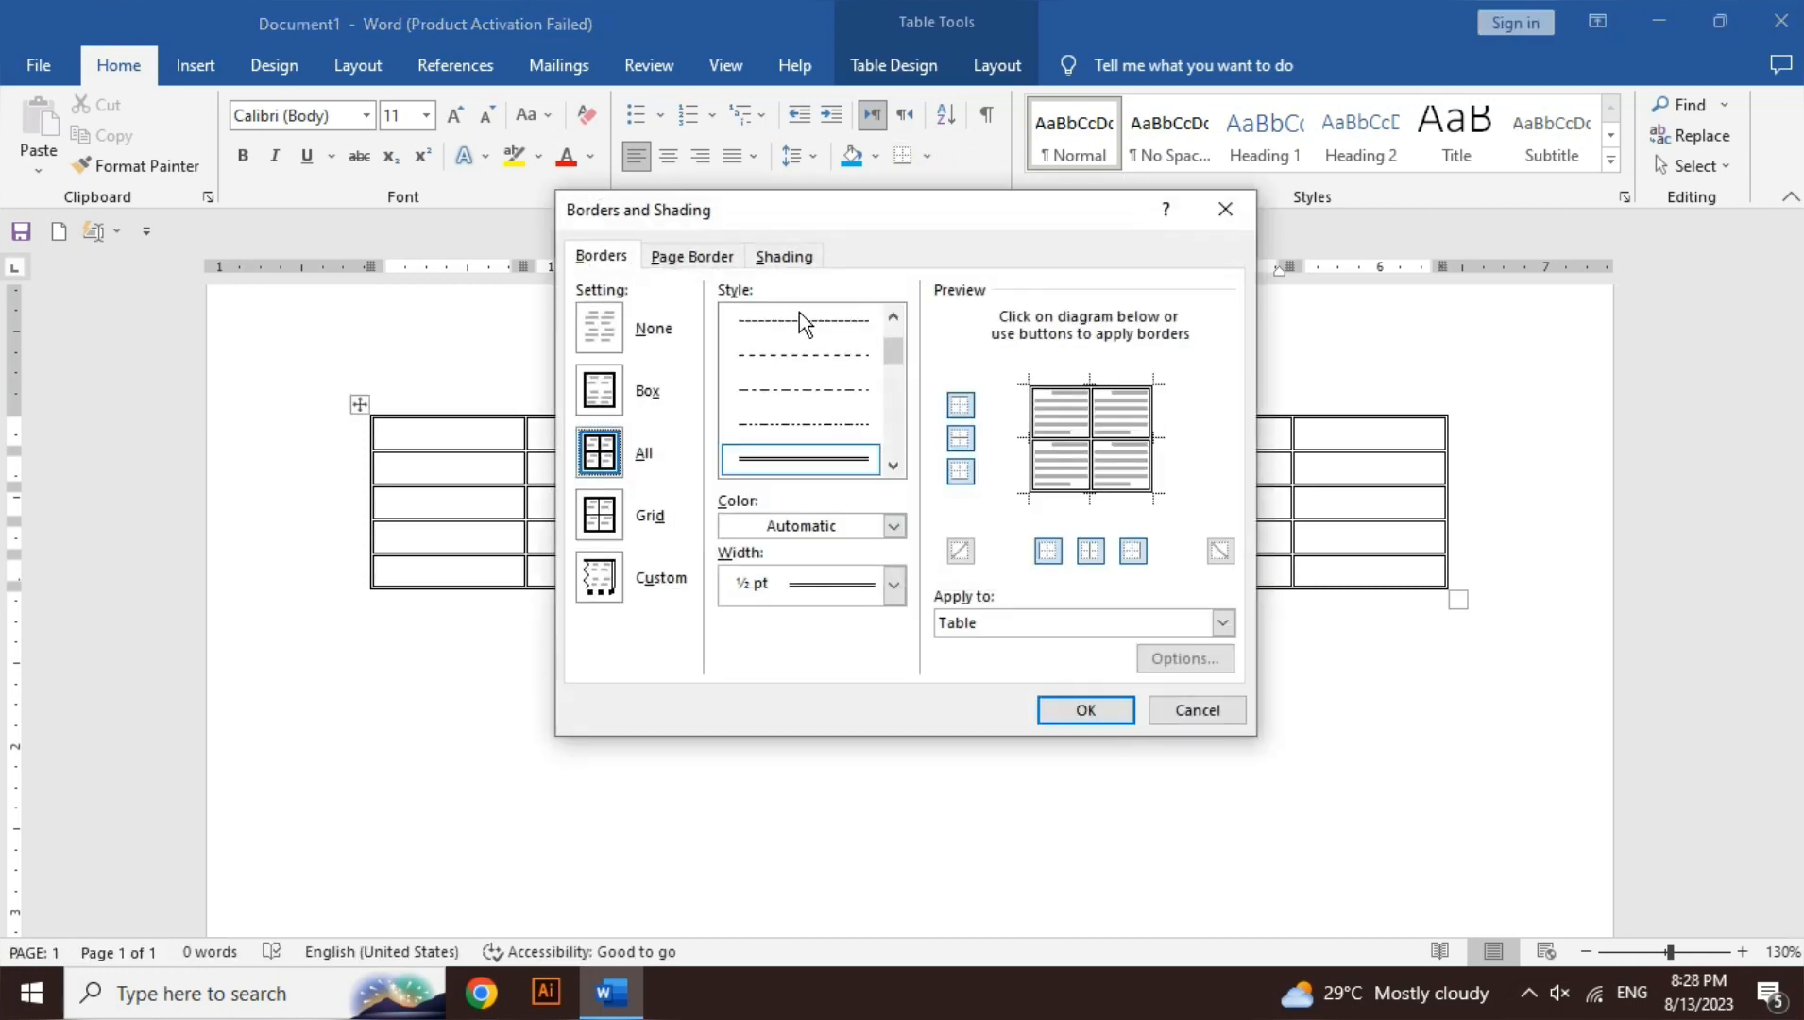
pyautogui.click(893, 466)
pyautogui.click(893, 467)
pyautogui.click(893, 466)
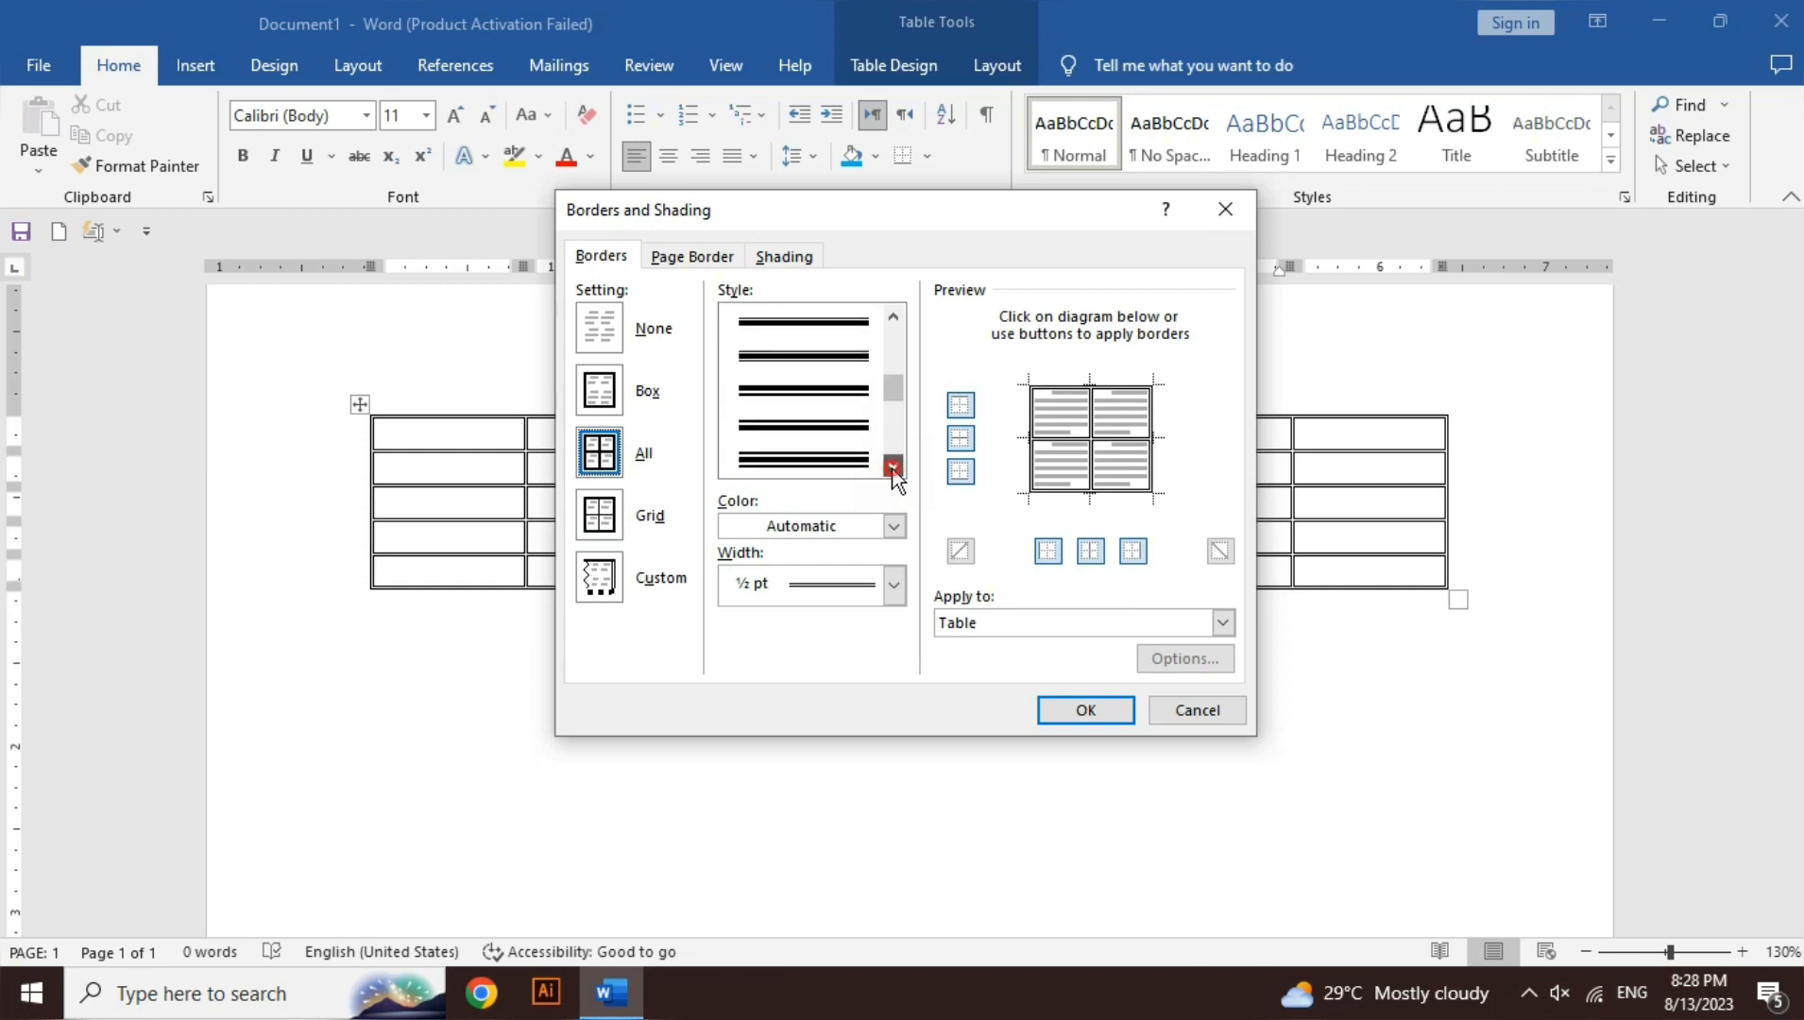
pyautogui.click(892, 467)
pyautogui.click(893, 467)
pyautogui.click(892, 466)
pyautogui.click(893, 467)
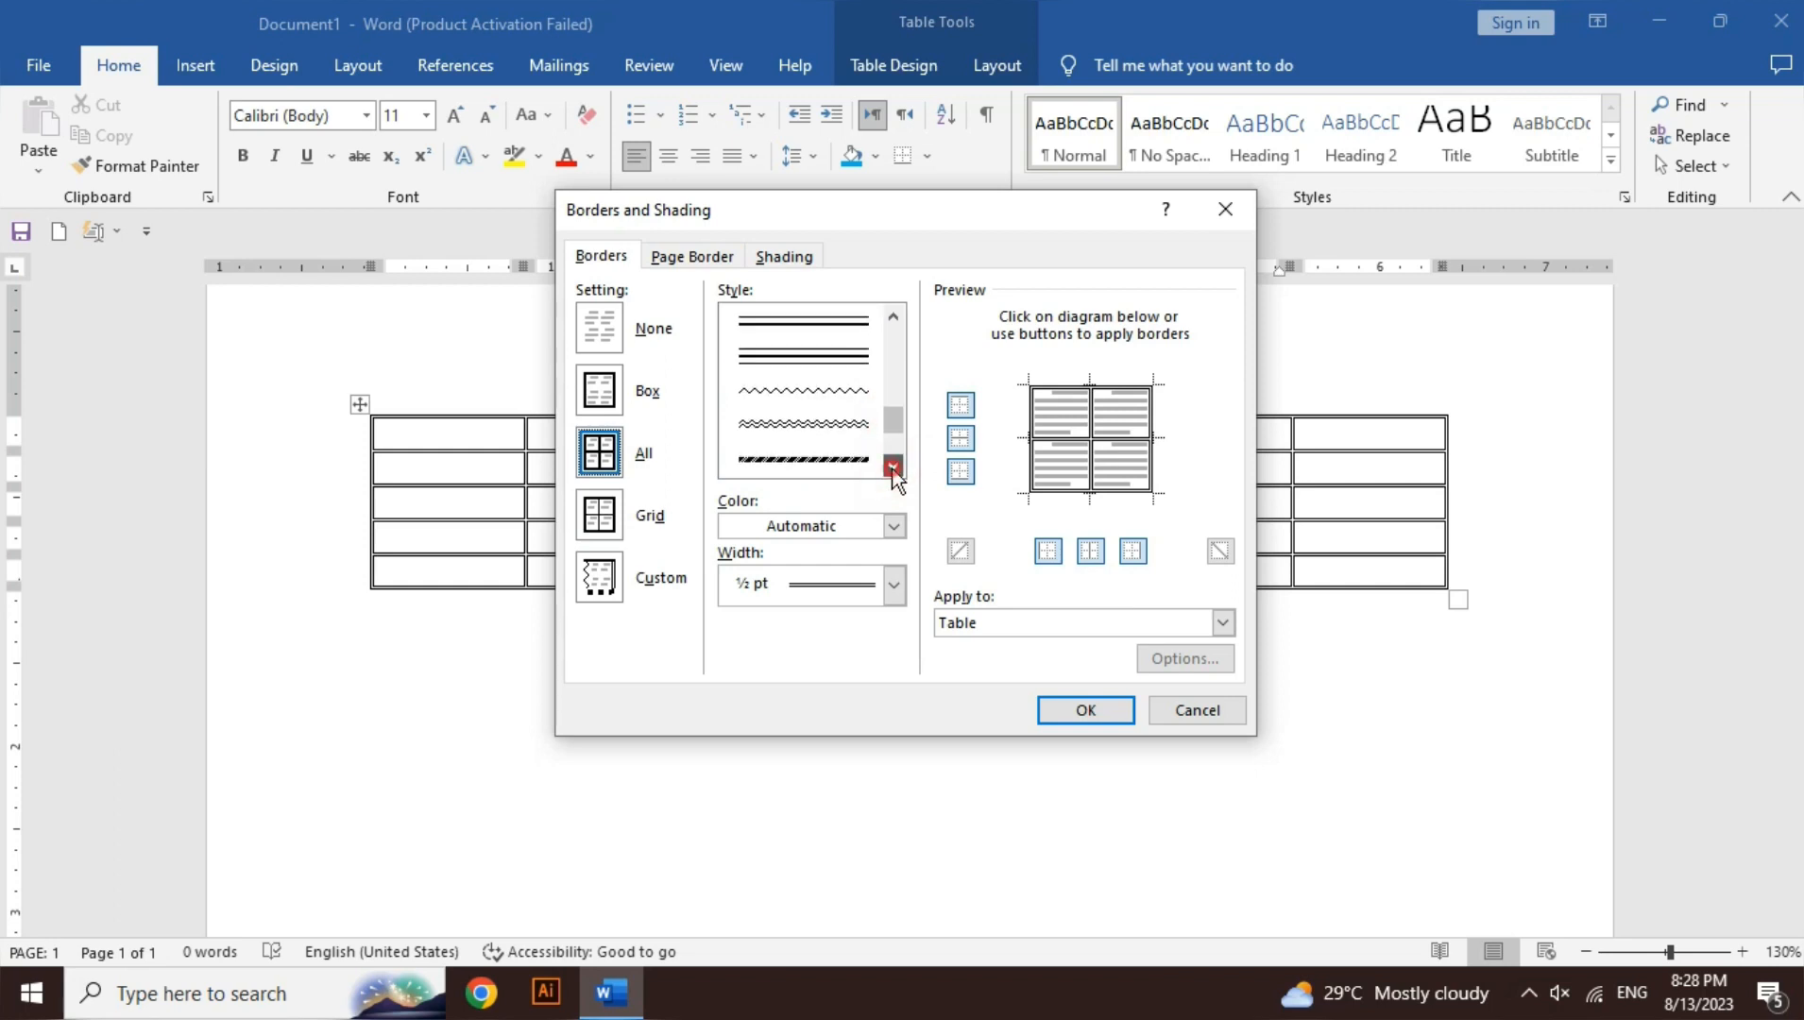
pyautogui.click(892, 467)
pyautogui.click(893, 466)
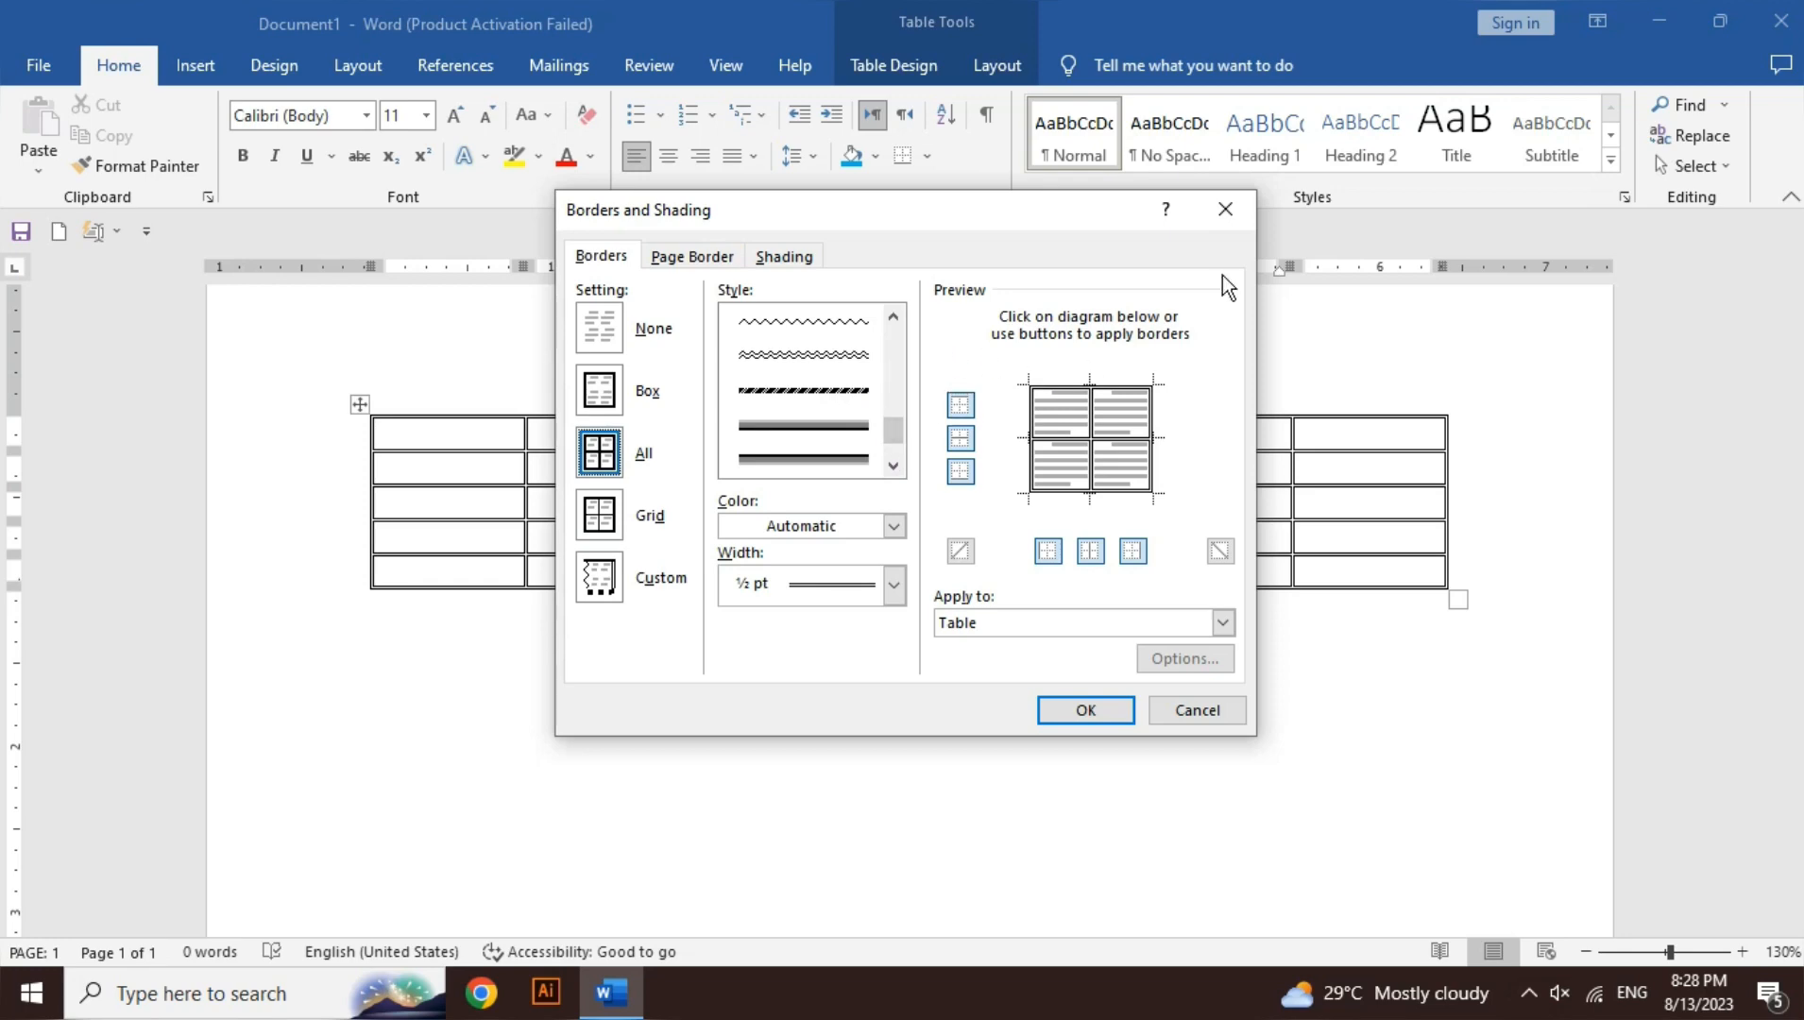
pyautogui.click(1228, 219)
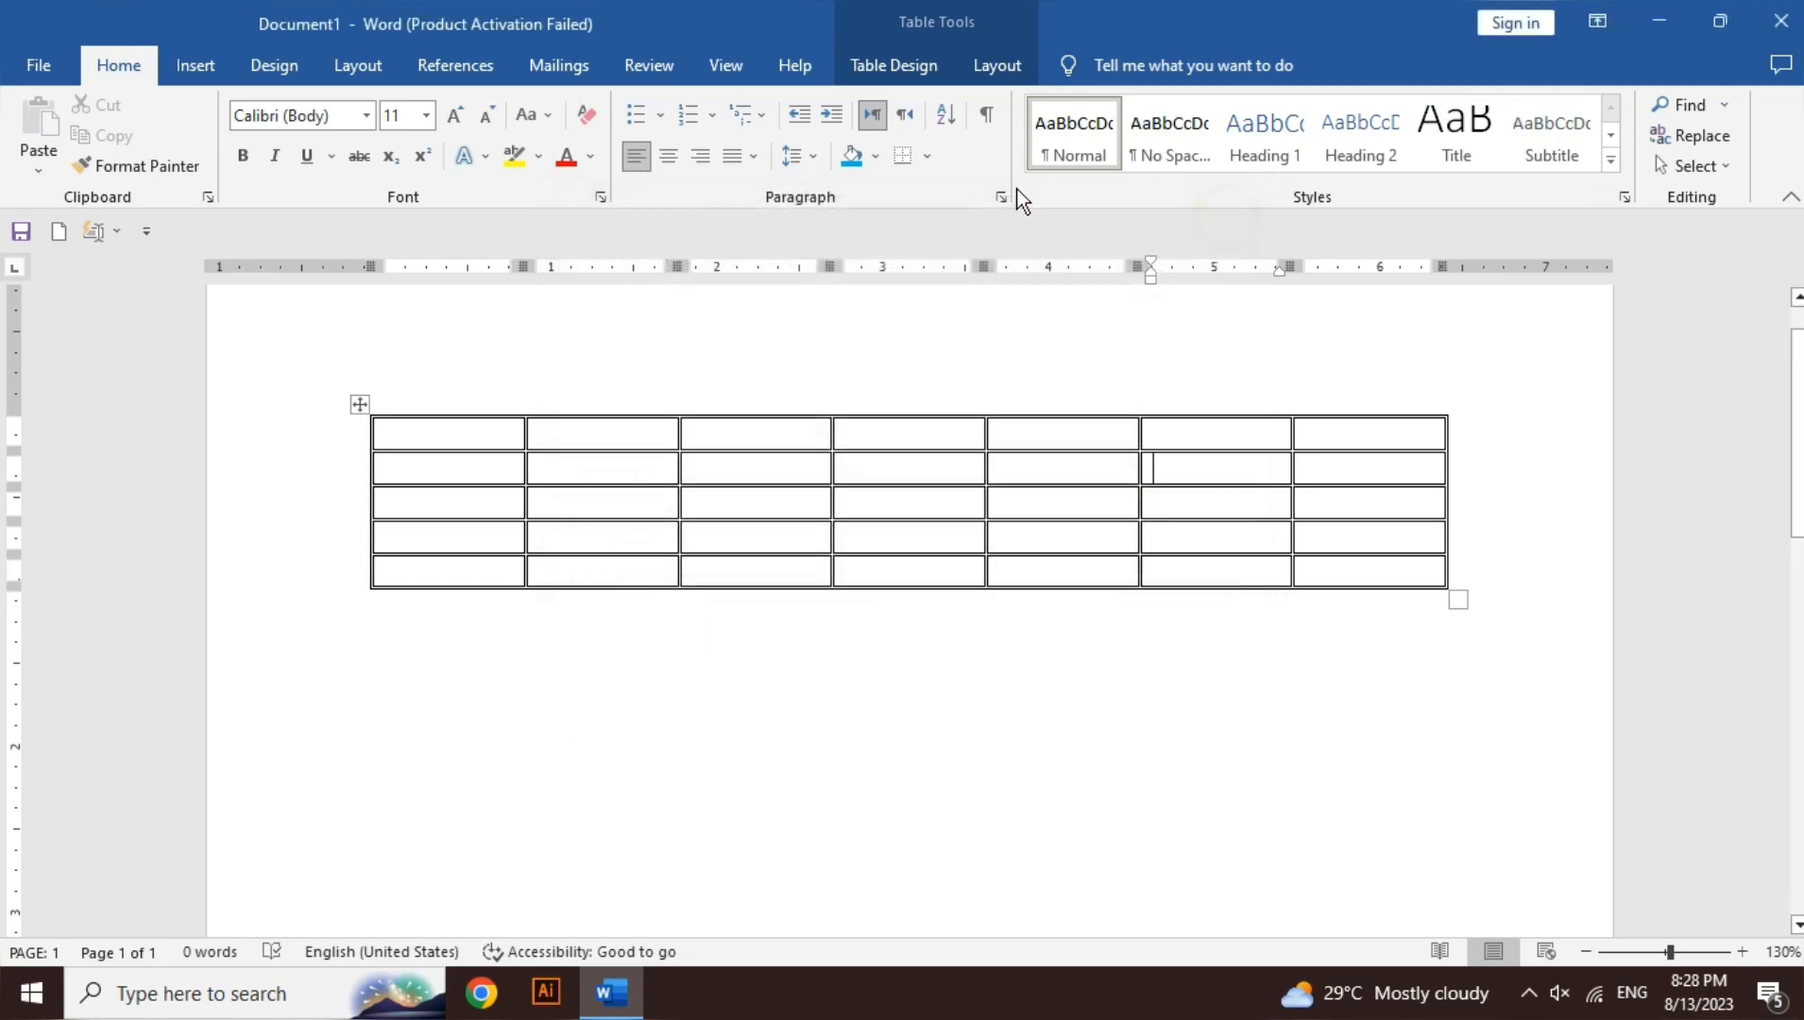
# - Set the border pen to red with a double-line style
pyautogui.click(896, 65)
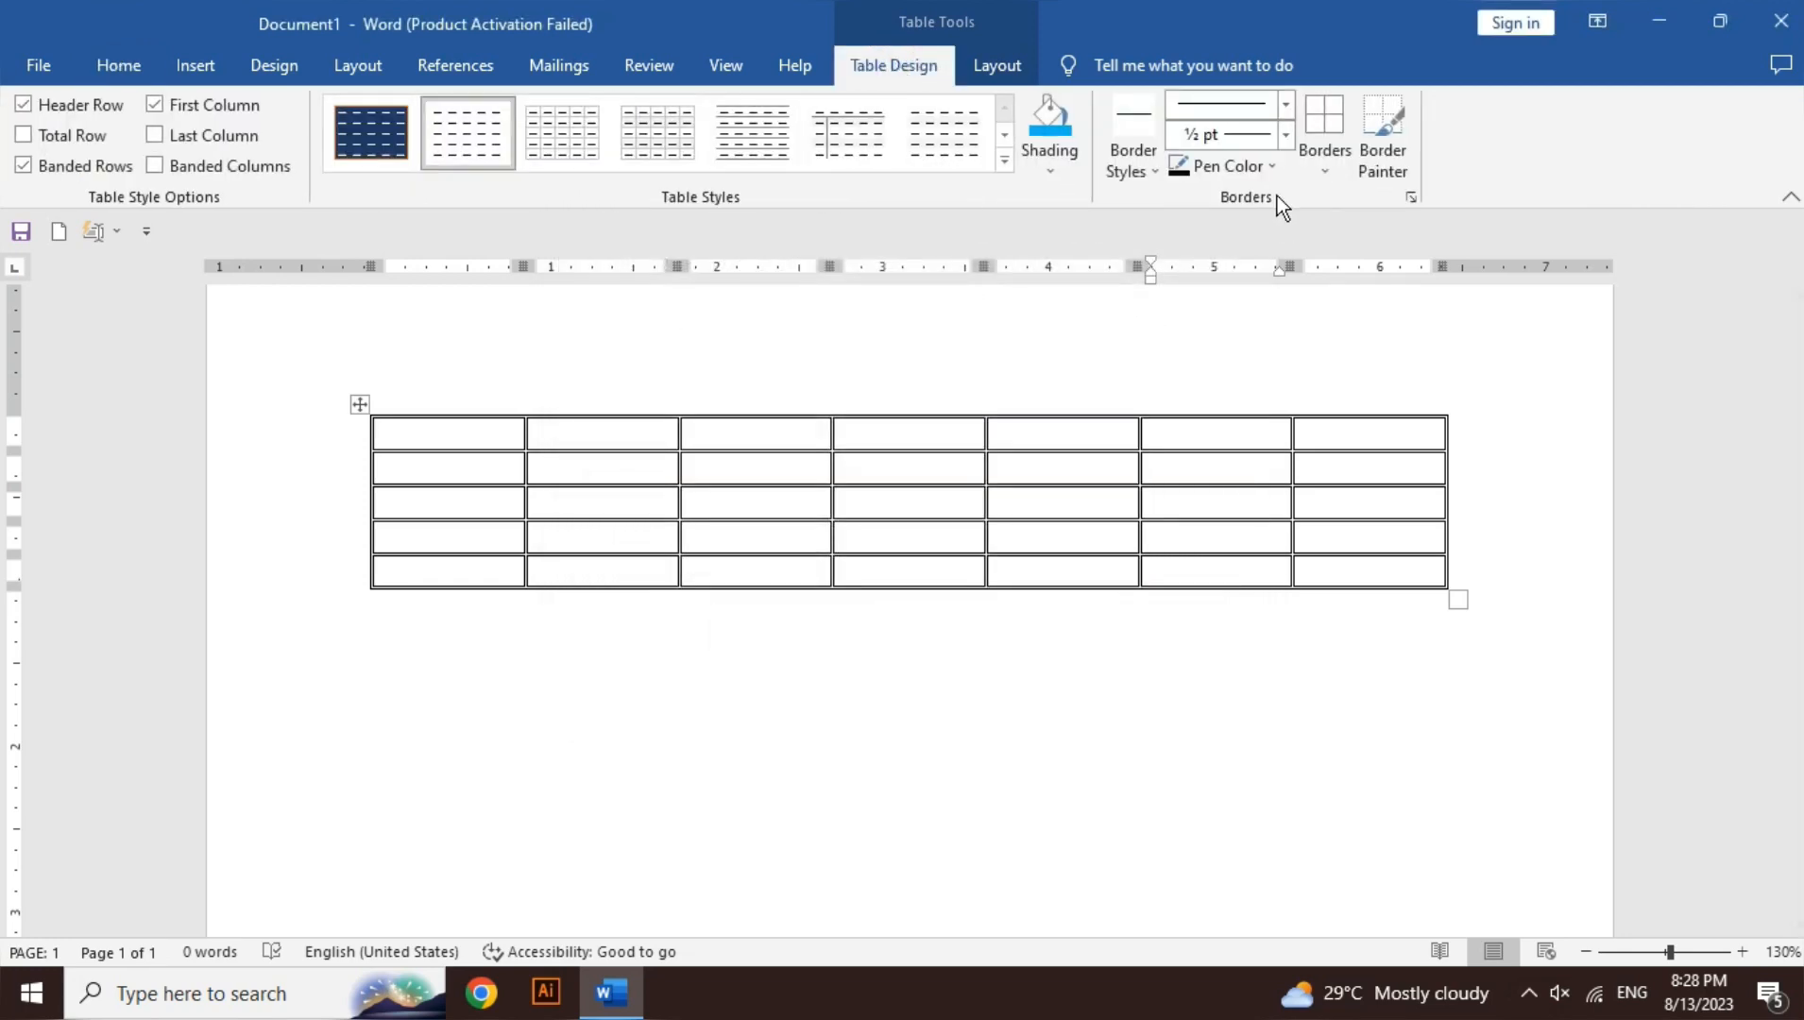
pyautogui.click(1287, 136)
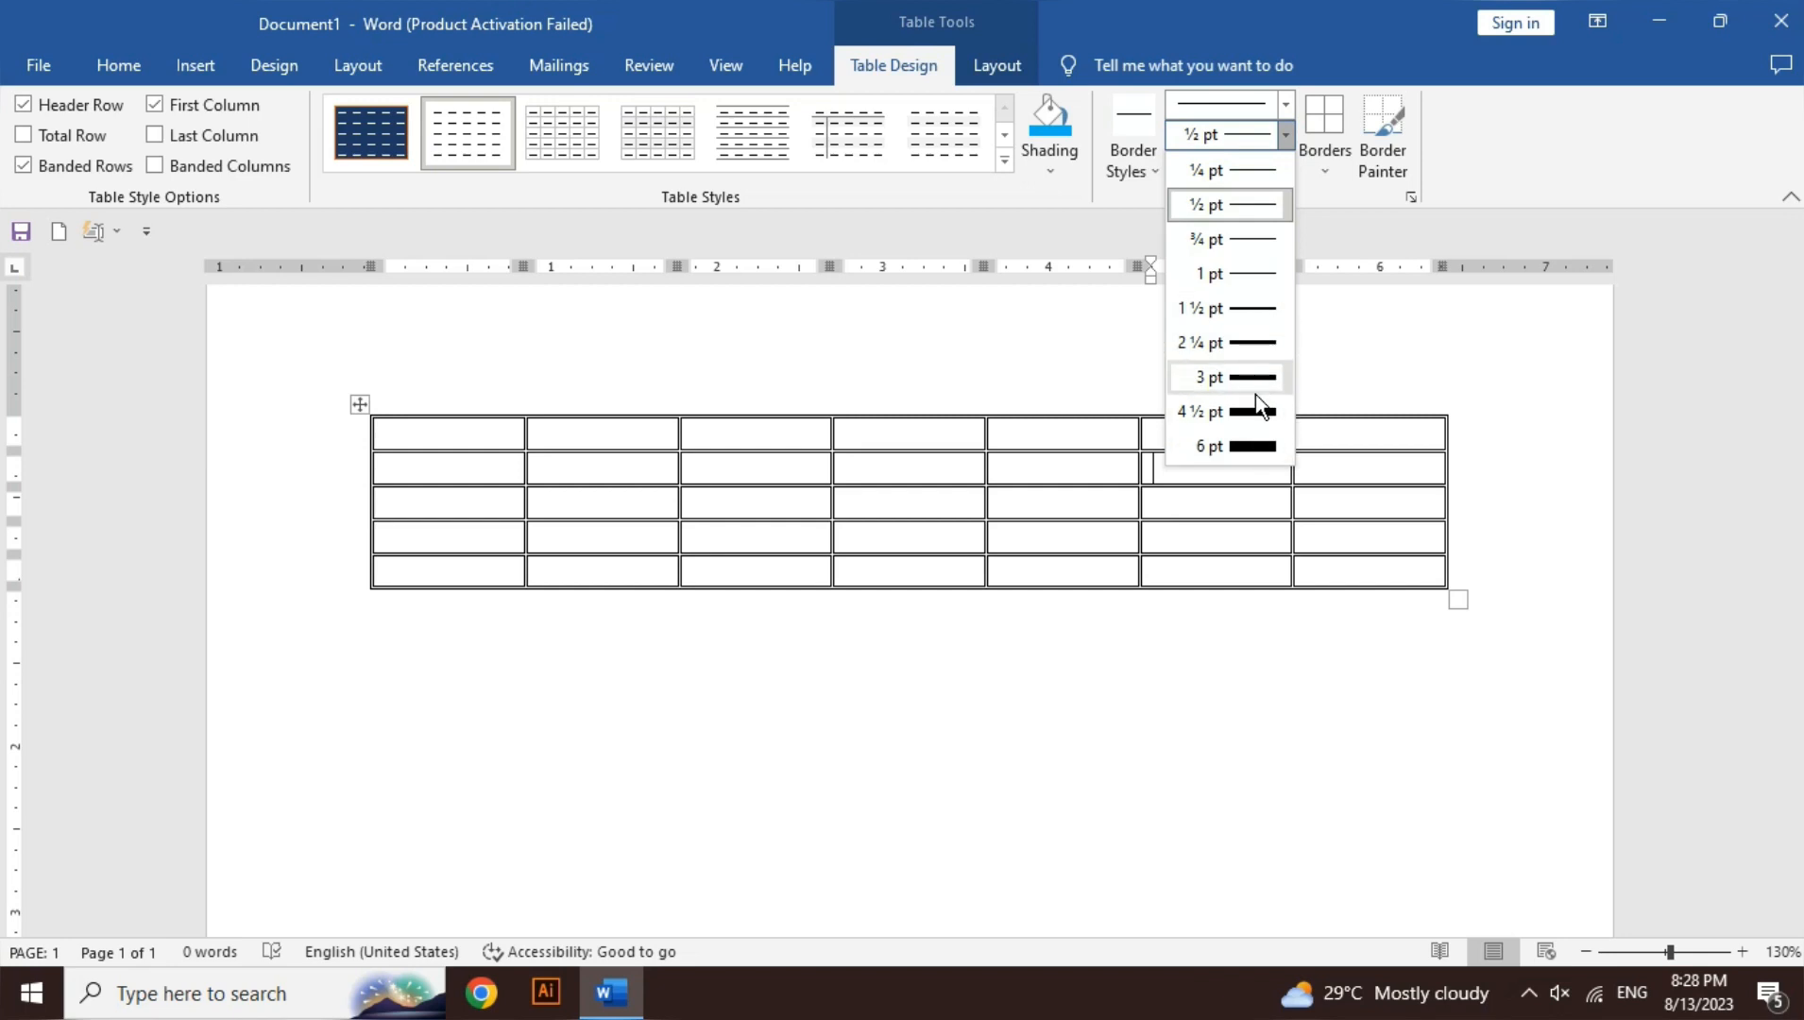
pyautogui.click(1495, 174)
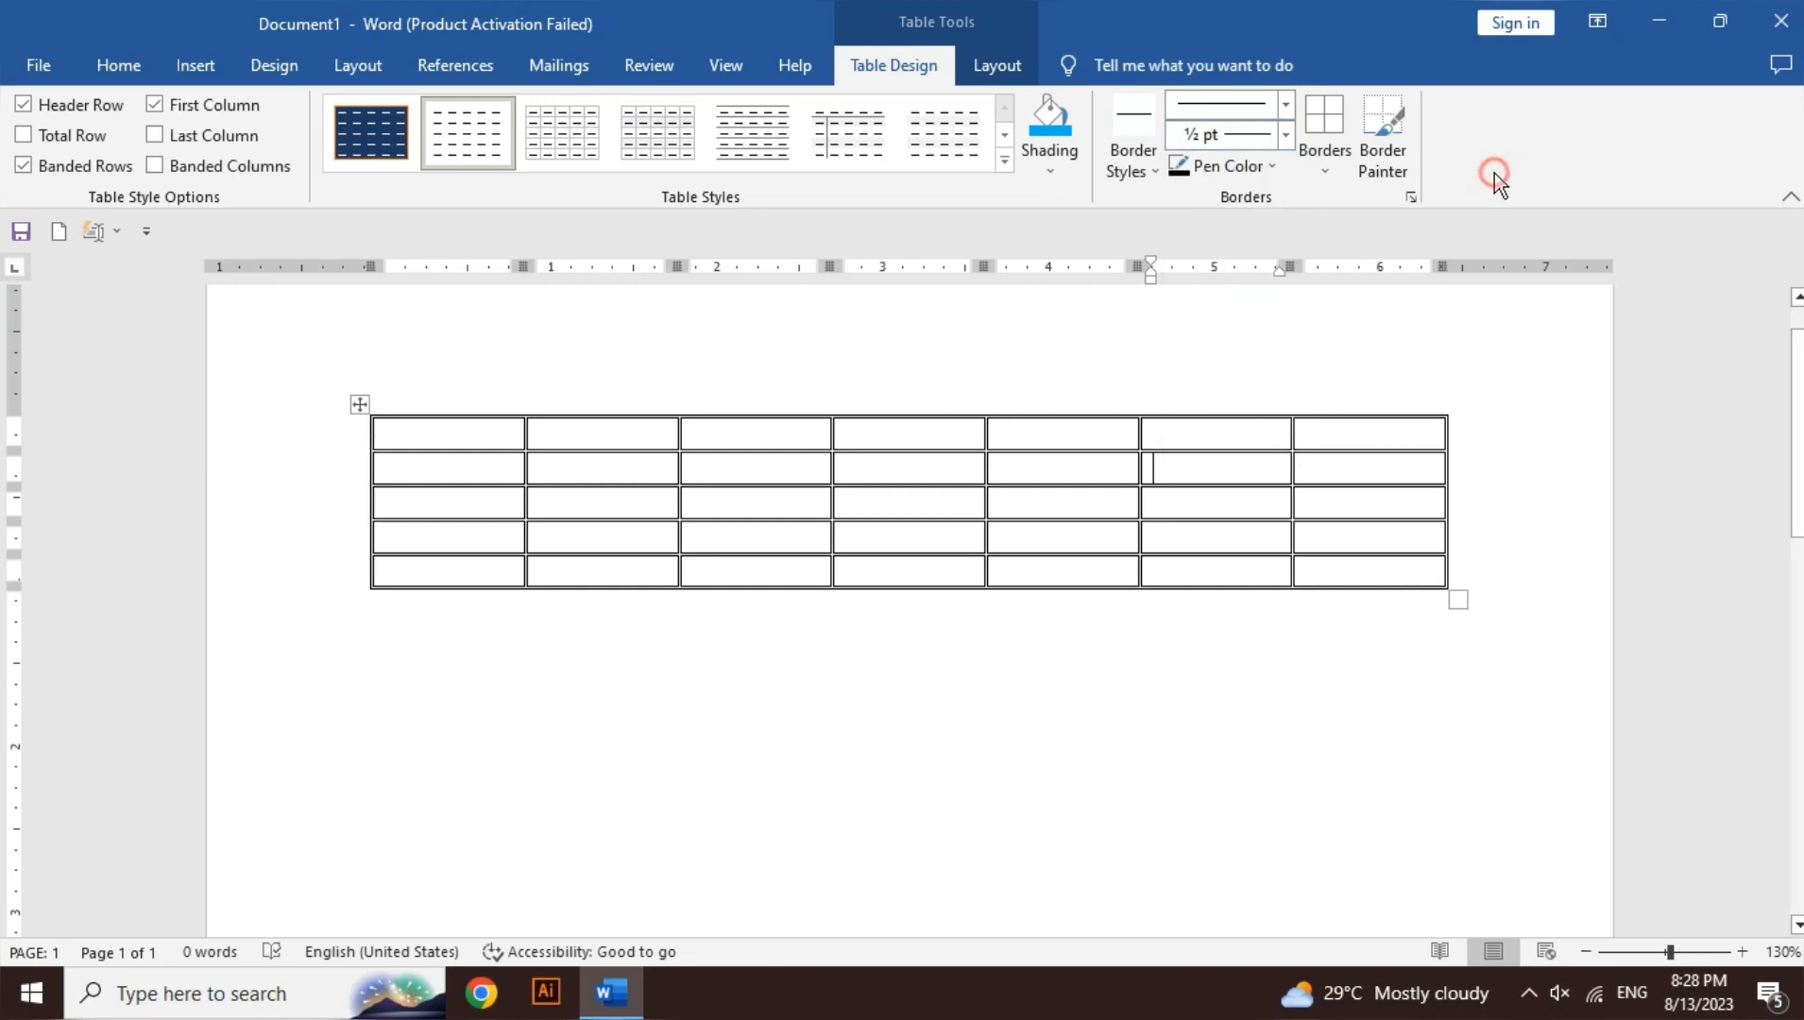
pyautogui.click(1264, 166)
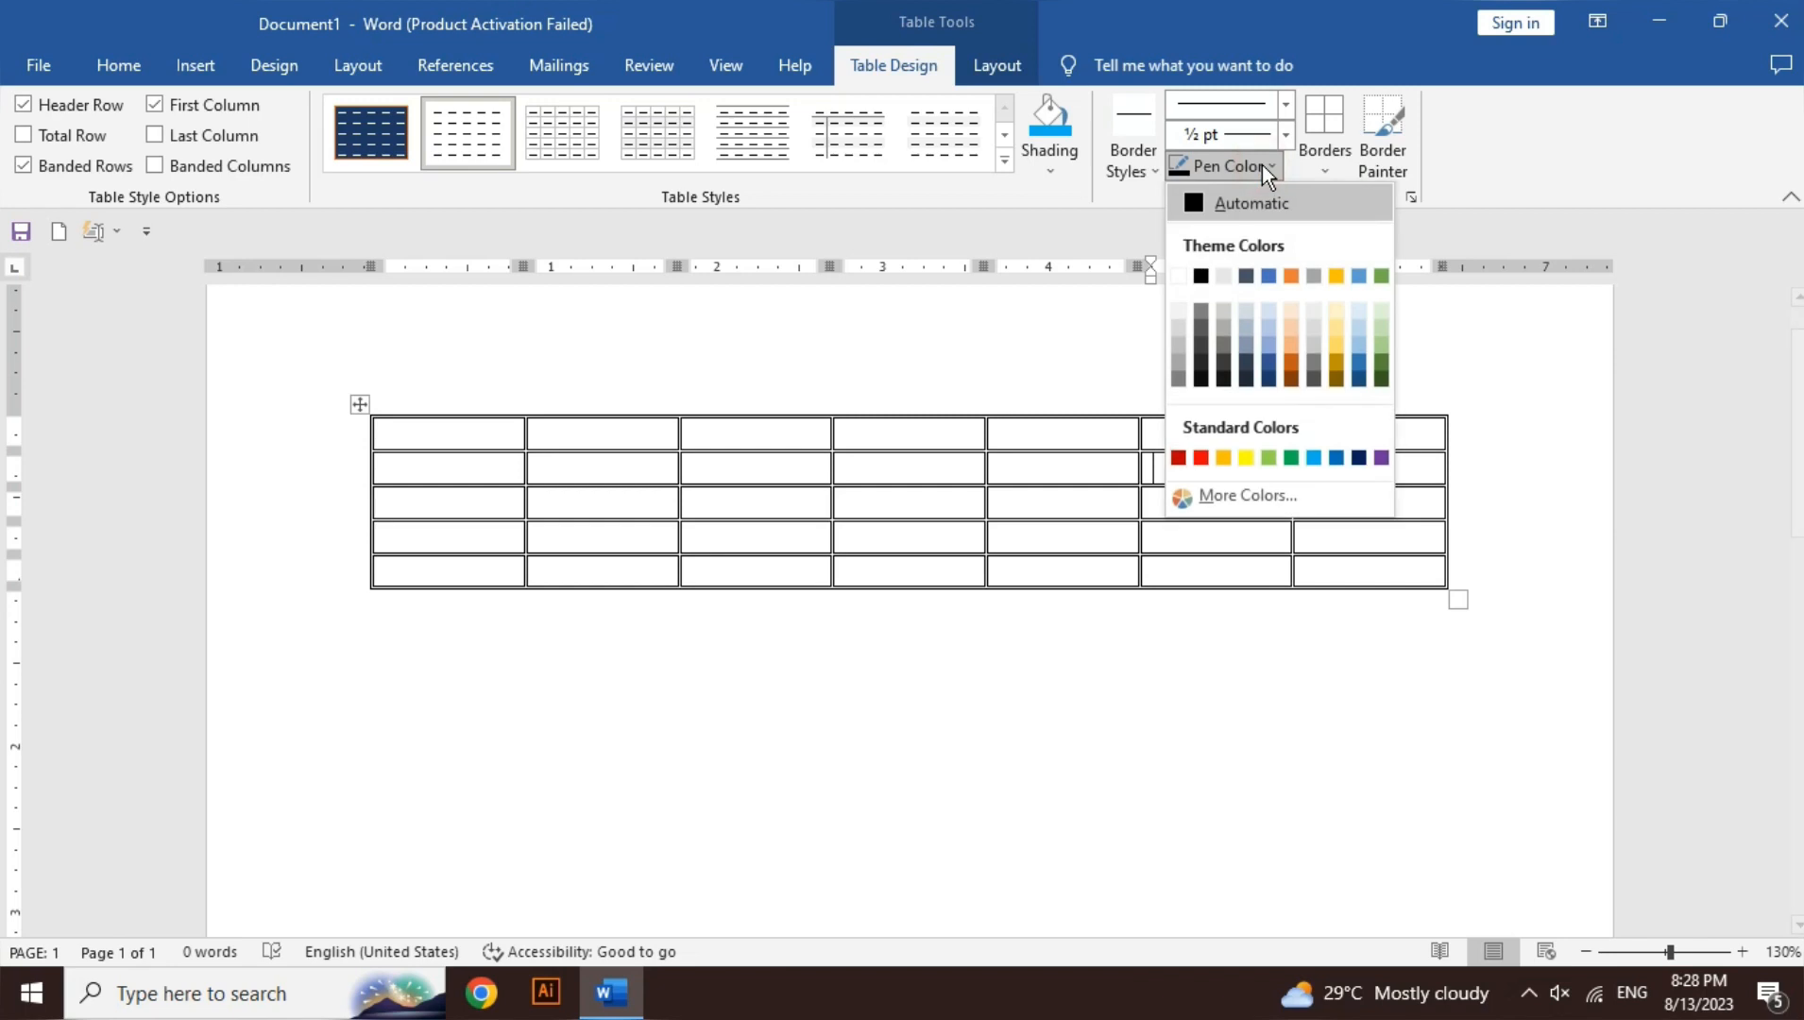
pyautogui.click(1201, 458)
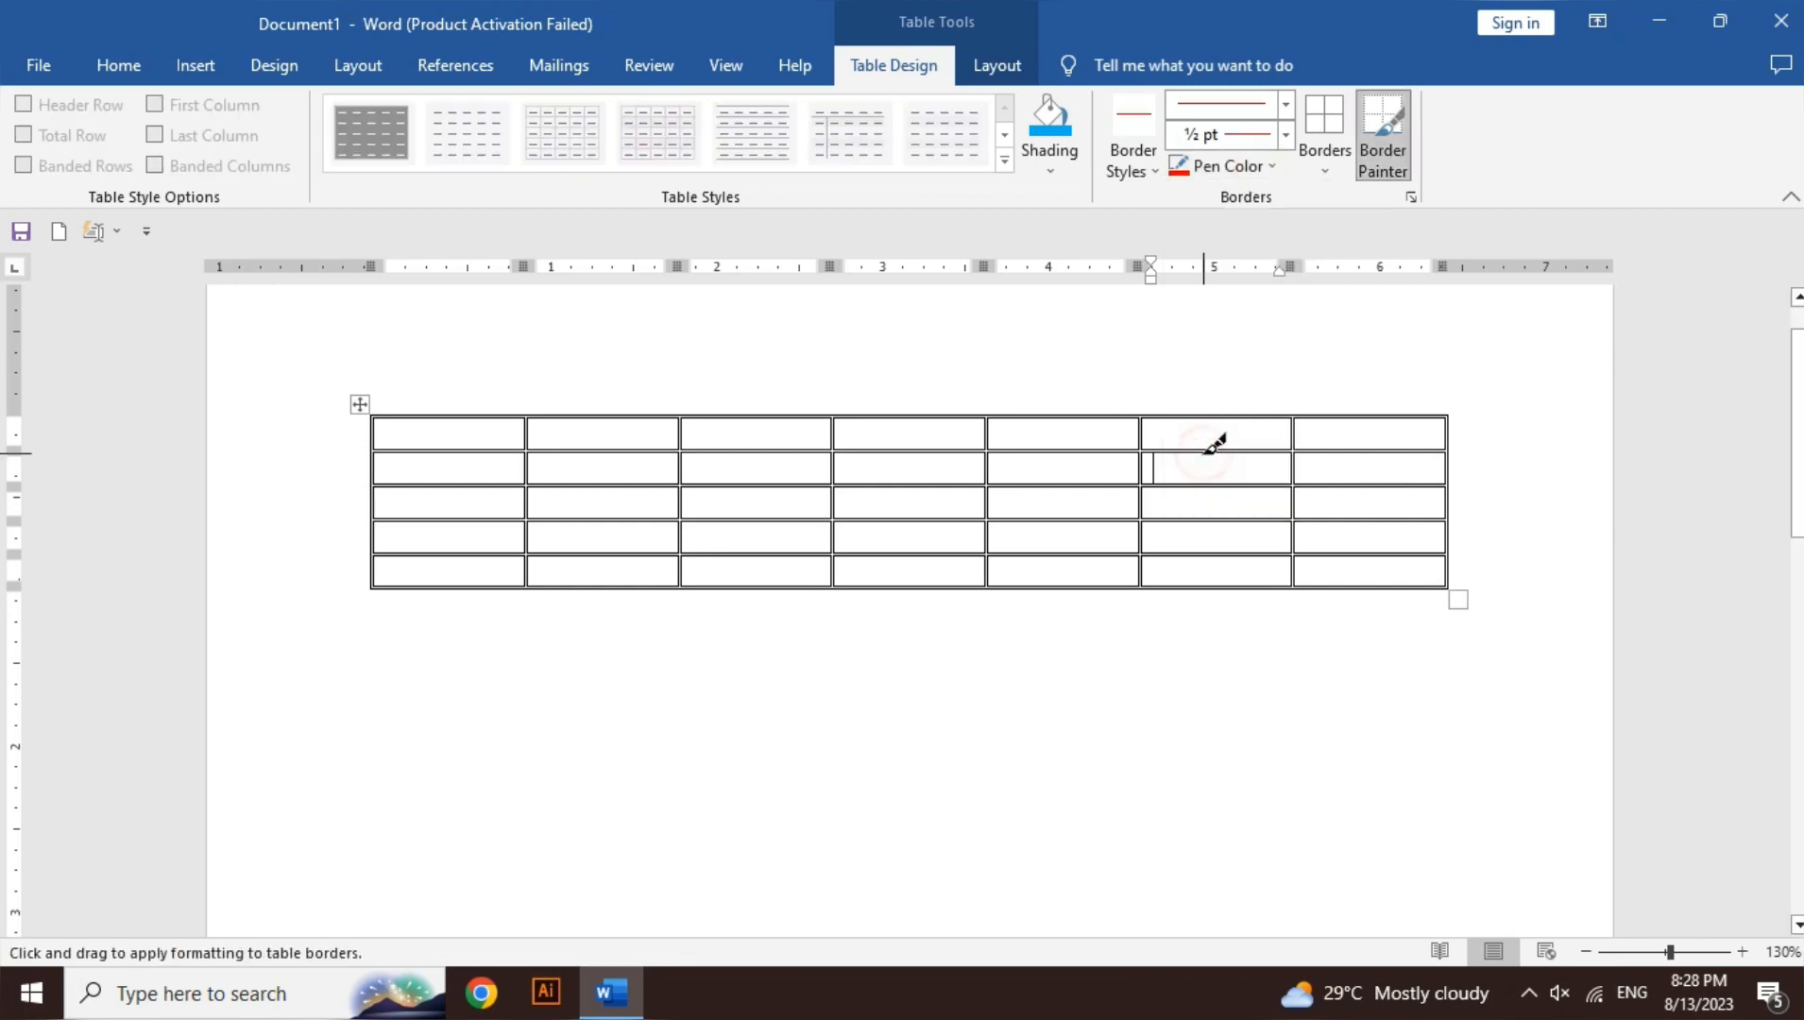
pyautogui.click(1286, 104)
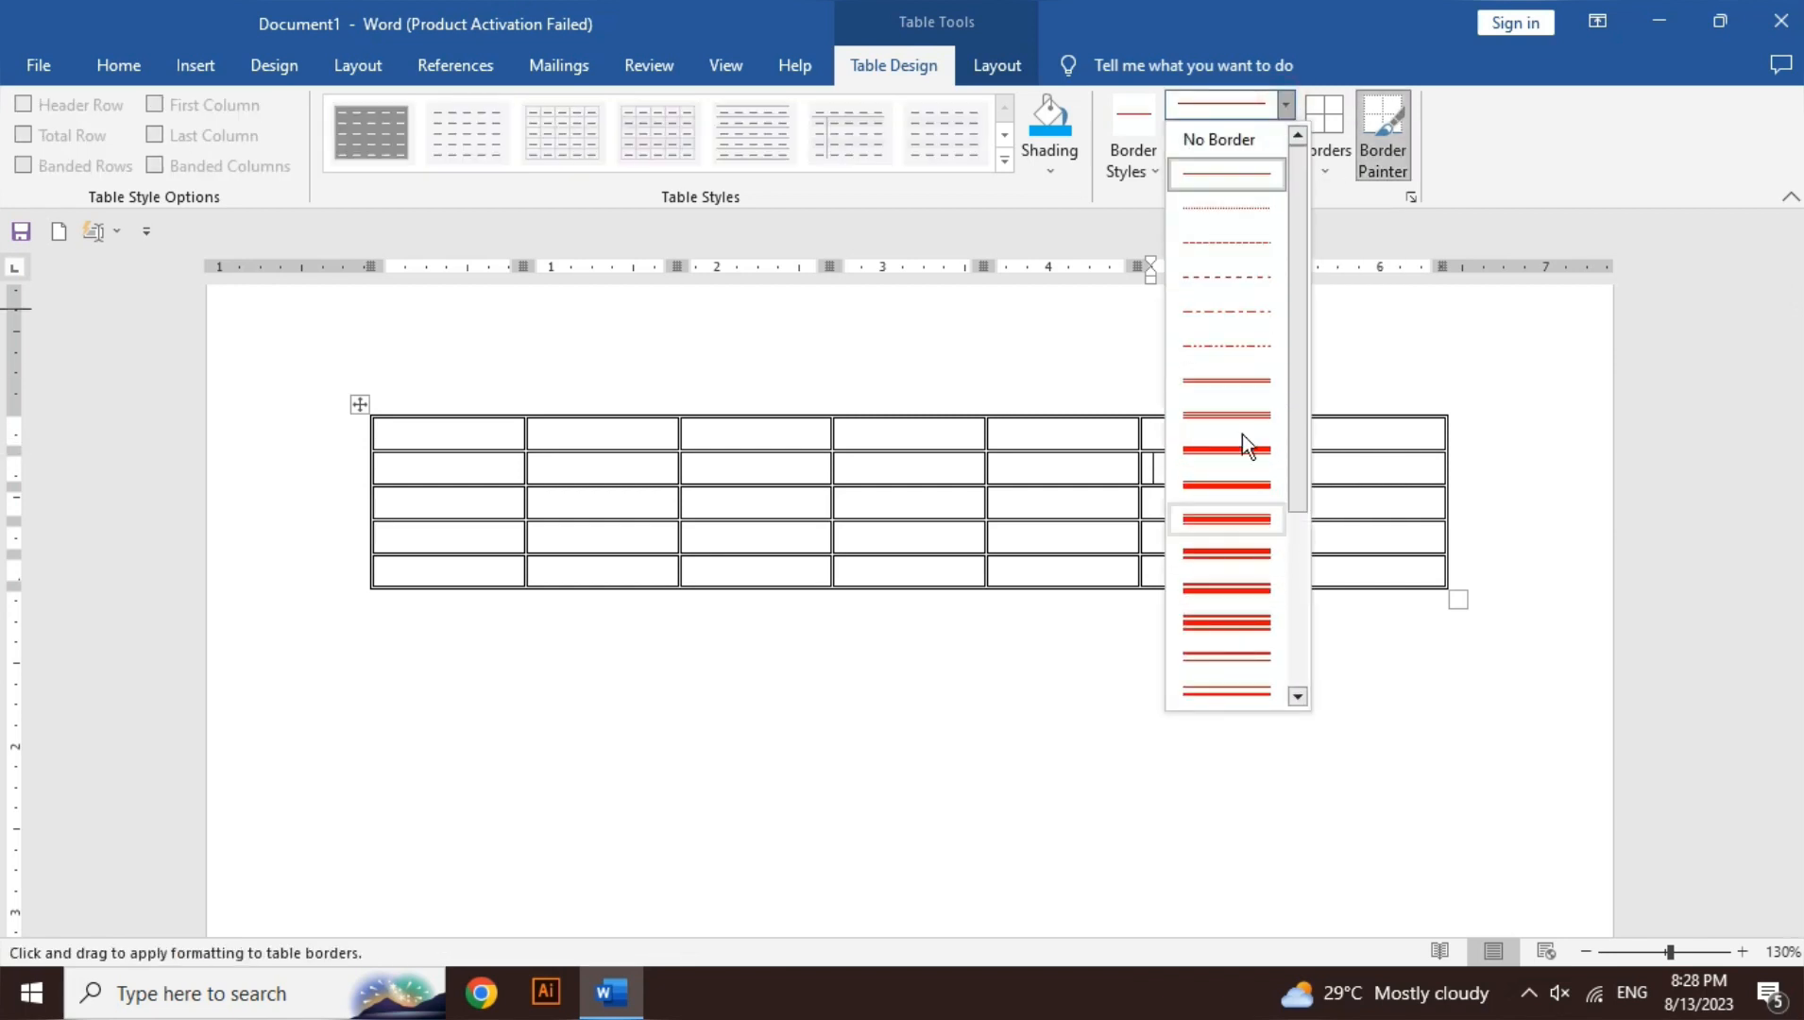
pyautogui.click(1240, 623)
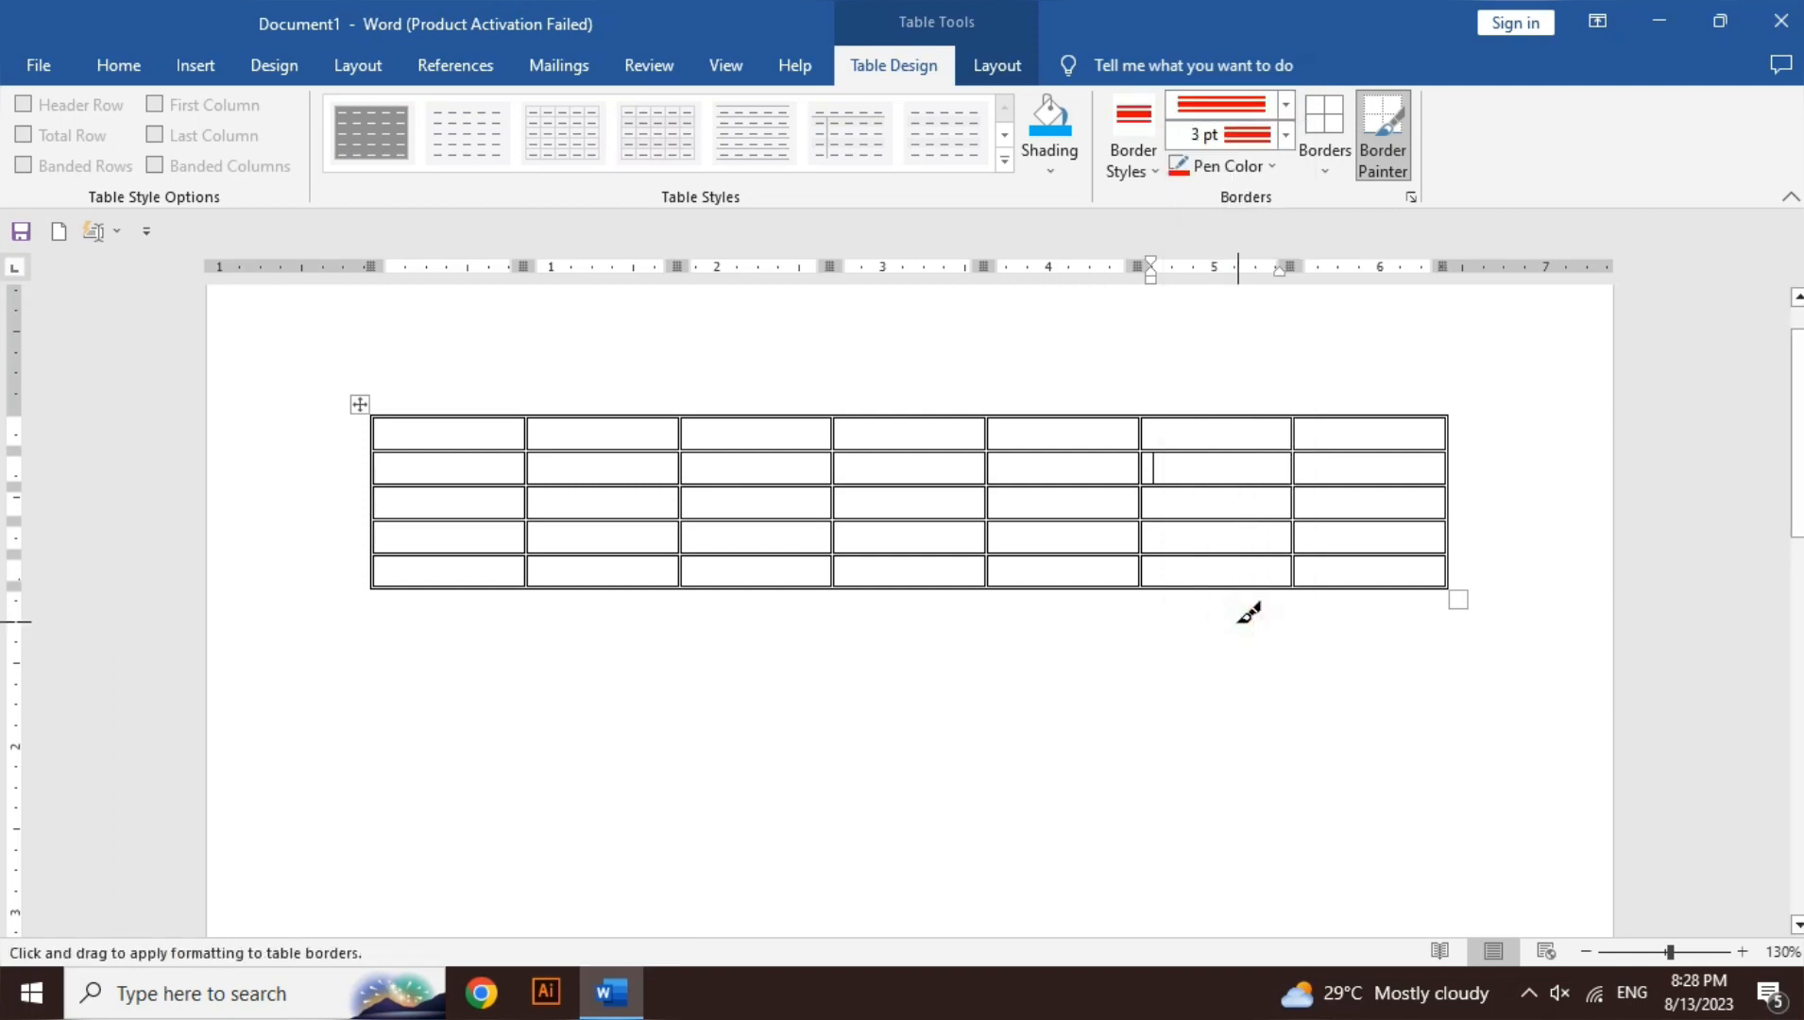
# - Change the pen colour to gold and turn Border Painter off
pyautogui.click(1262, 166)
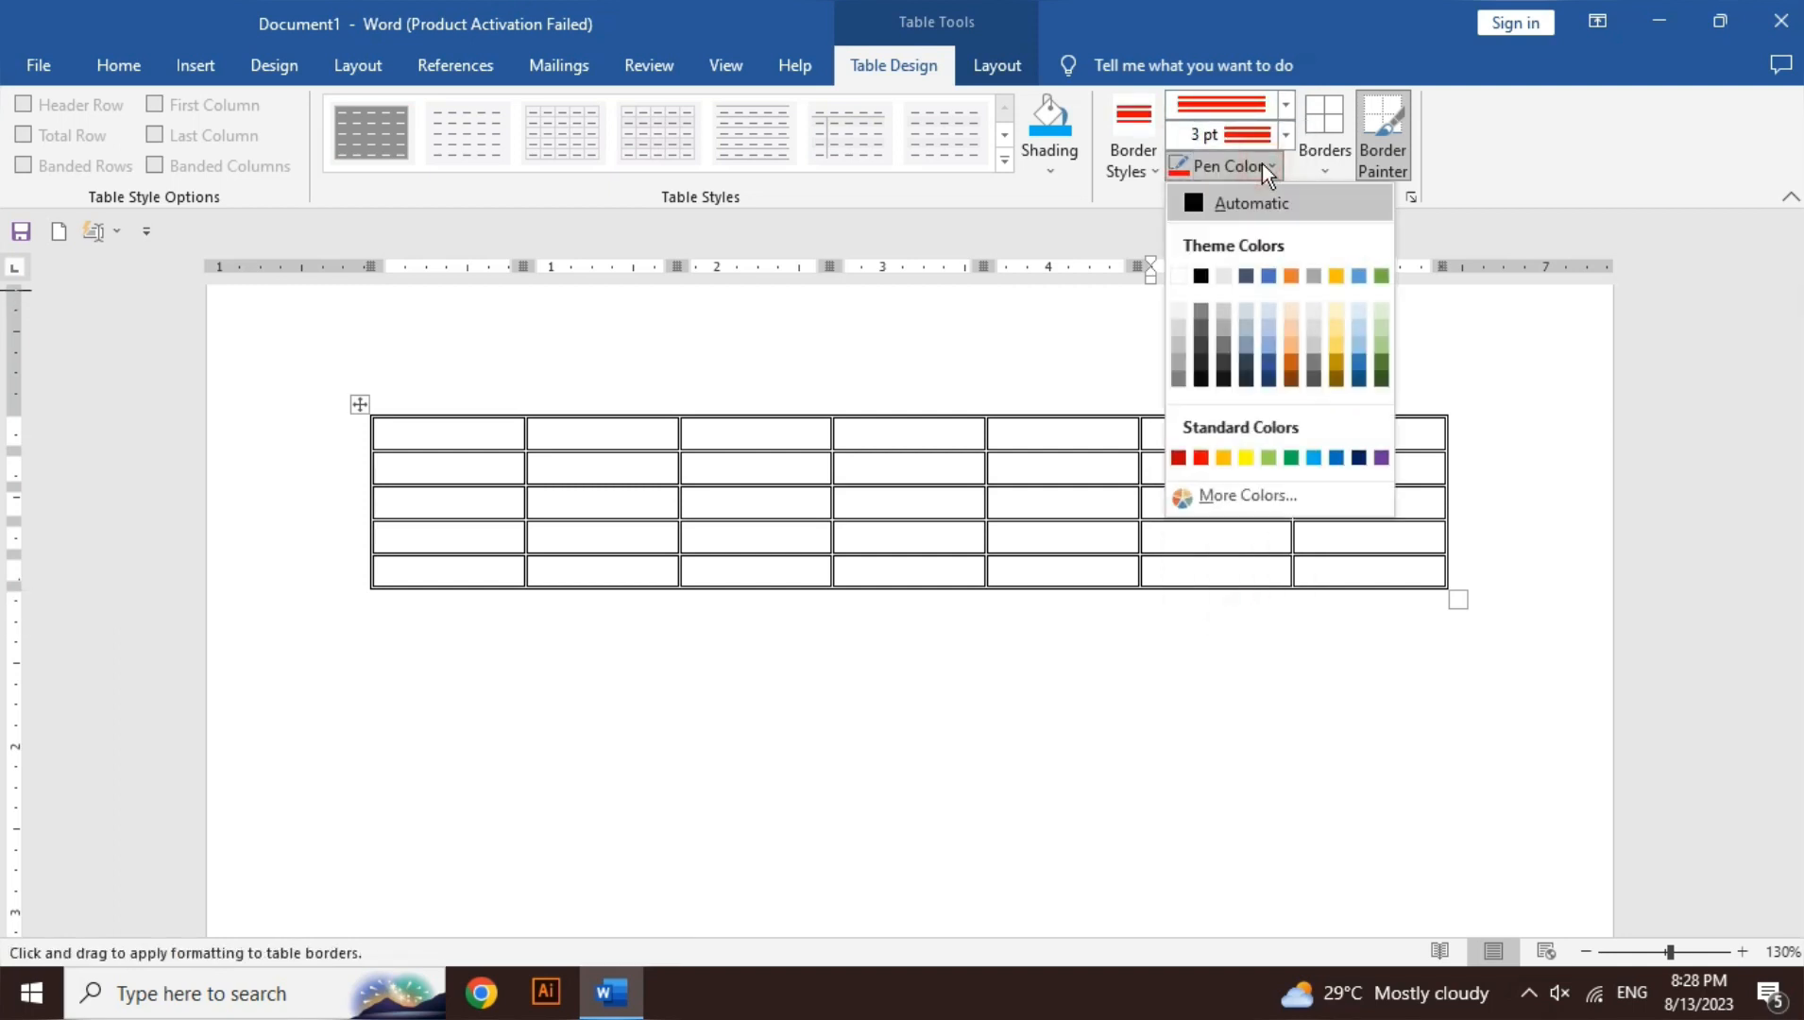
pyautogui.click(1224, 459)
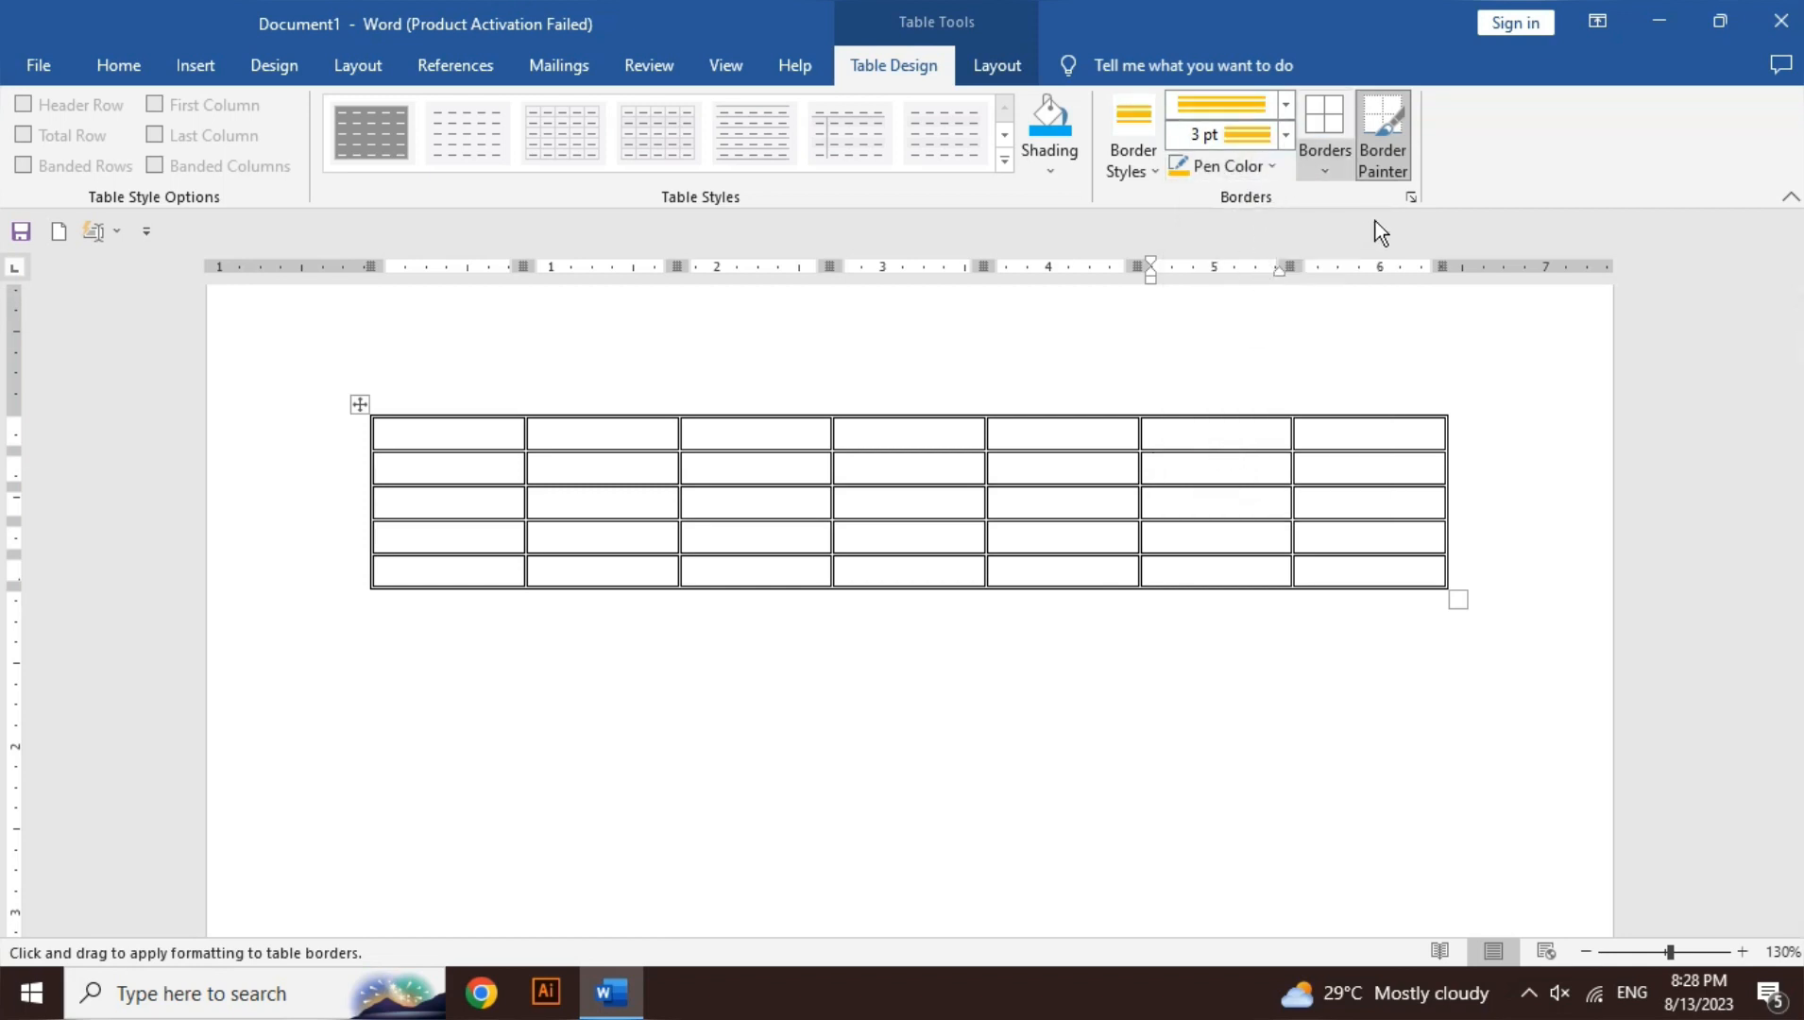
pyautogui.click(1393, 157)
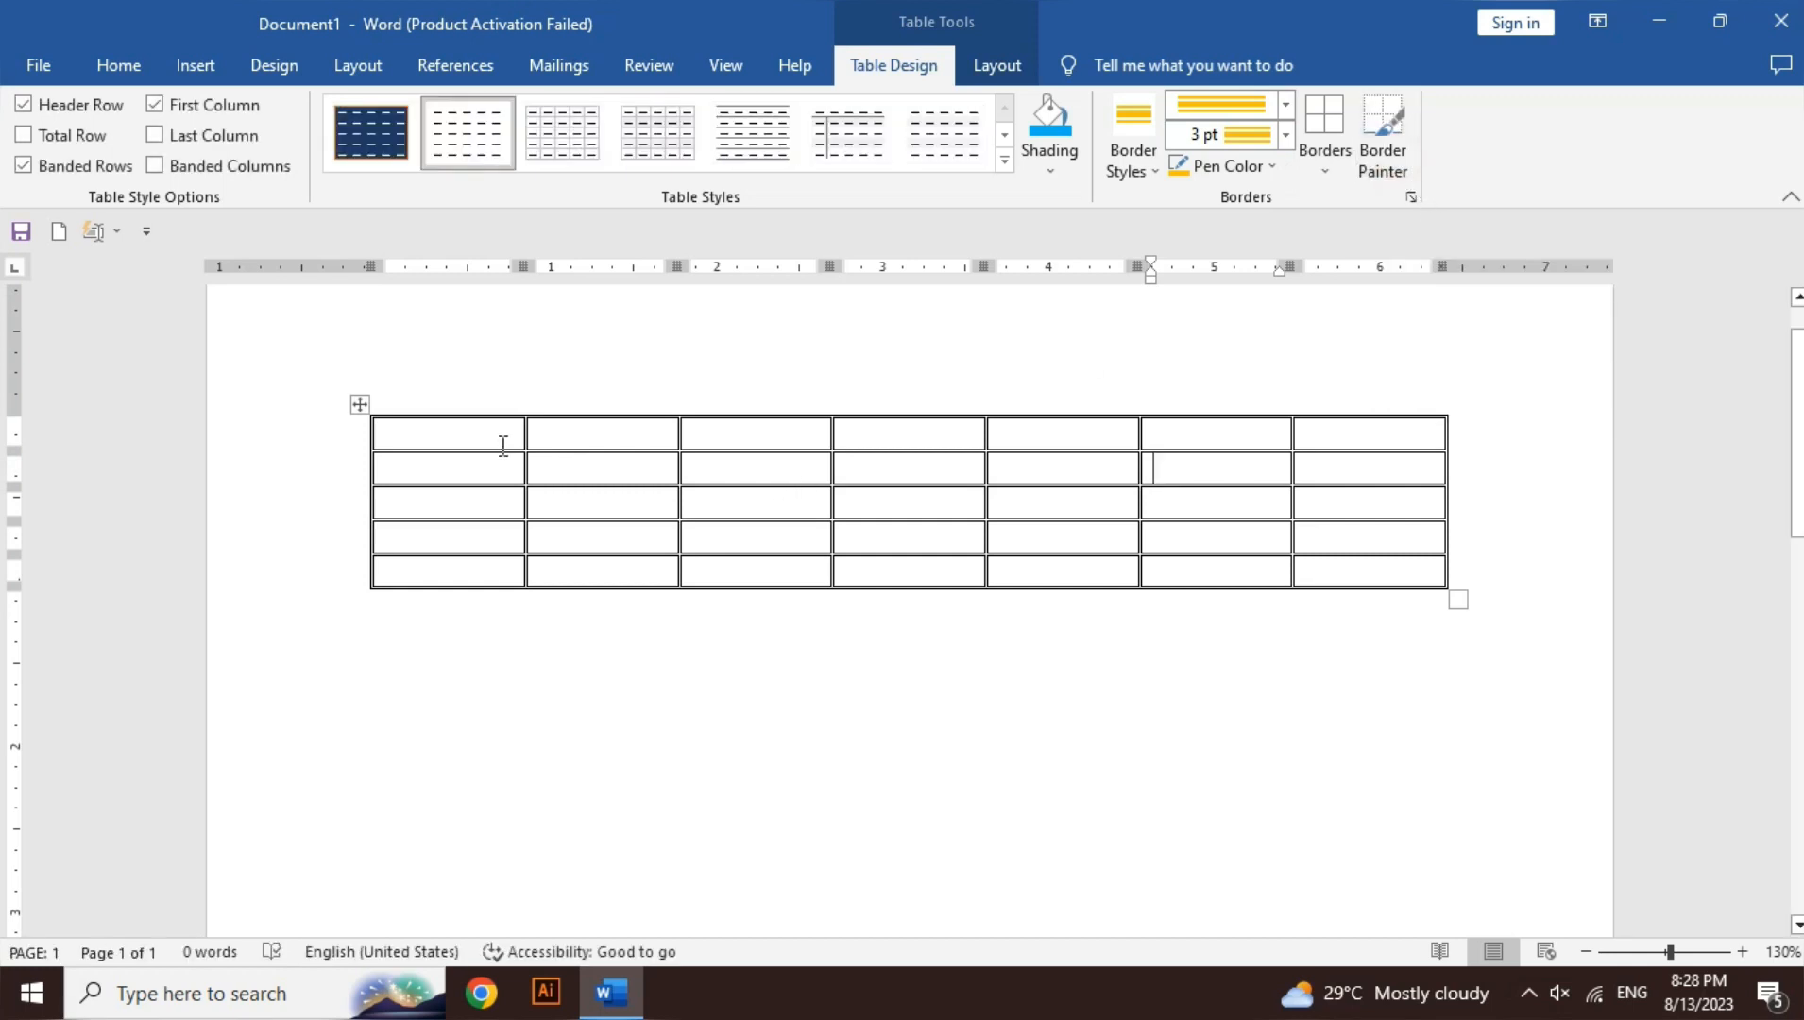
# - Apply the gold 3 pt border to all table lines, then pick the thin ½ pt black style
pyautogui.moveTo(495, 434); pyautogui.dragTo(1351, 572)
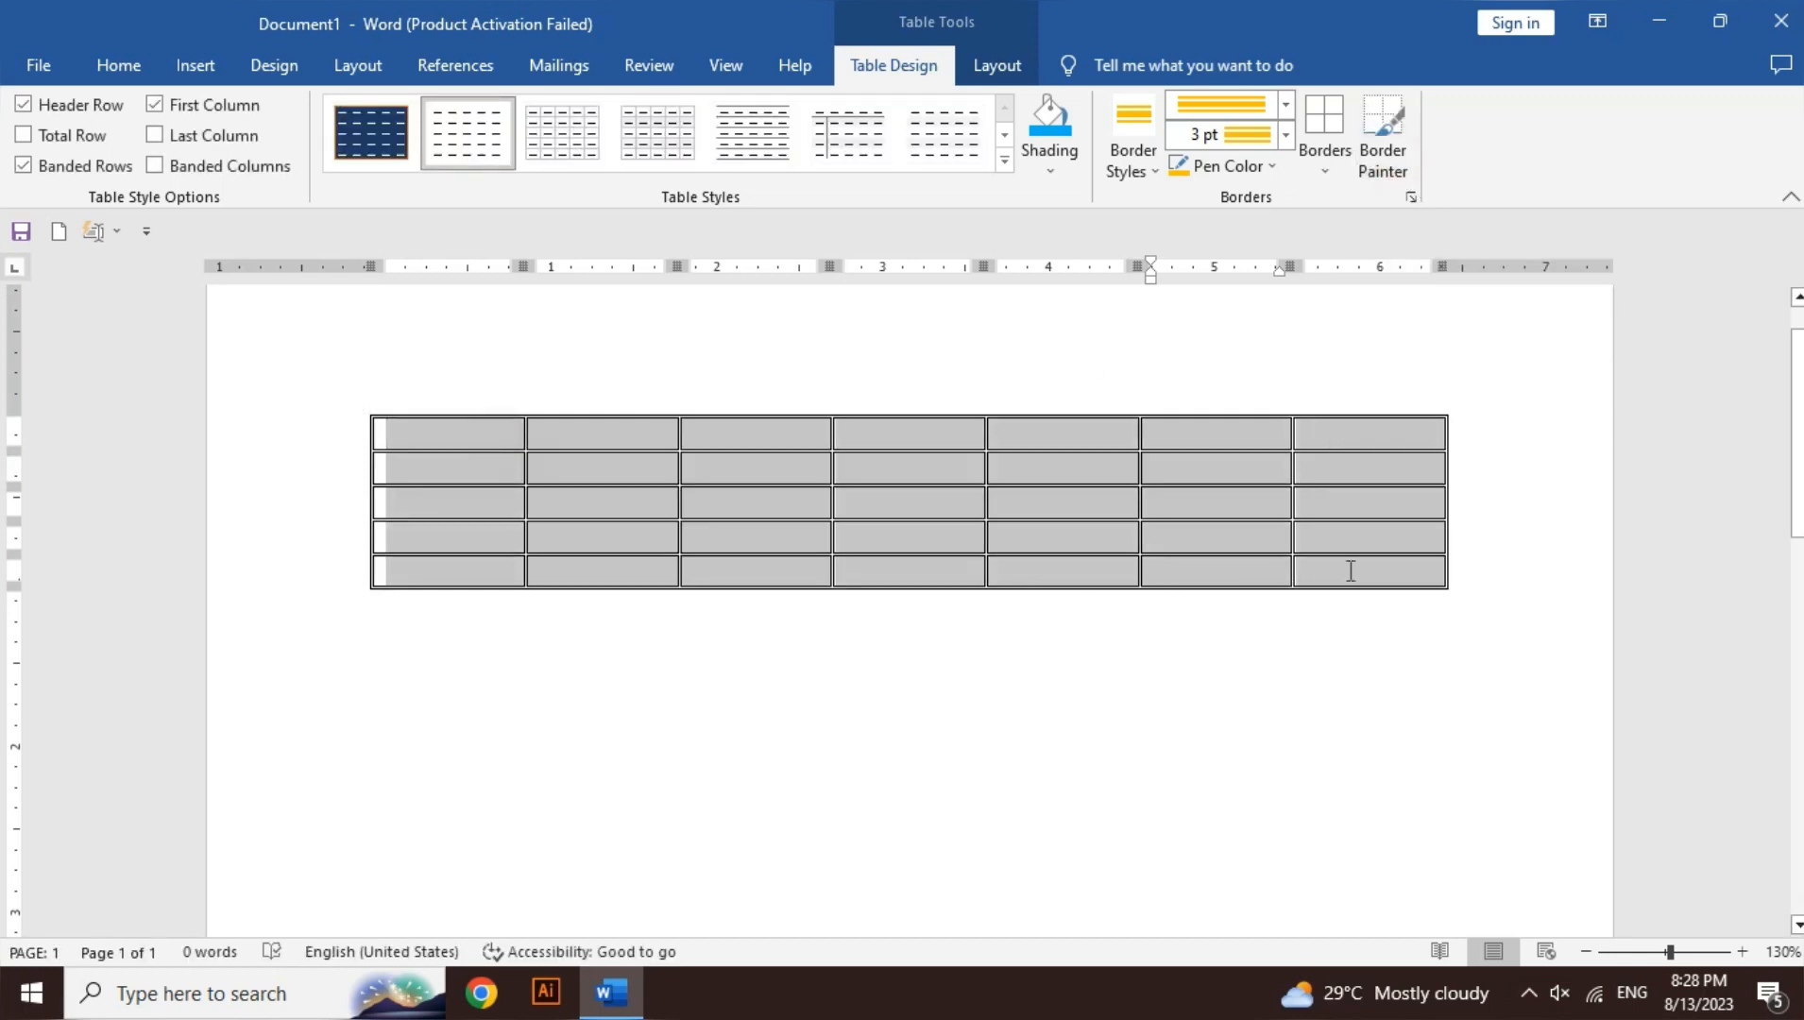
pyautogui.click(1331, 171)
pyautogui.click(1346, 361)
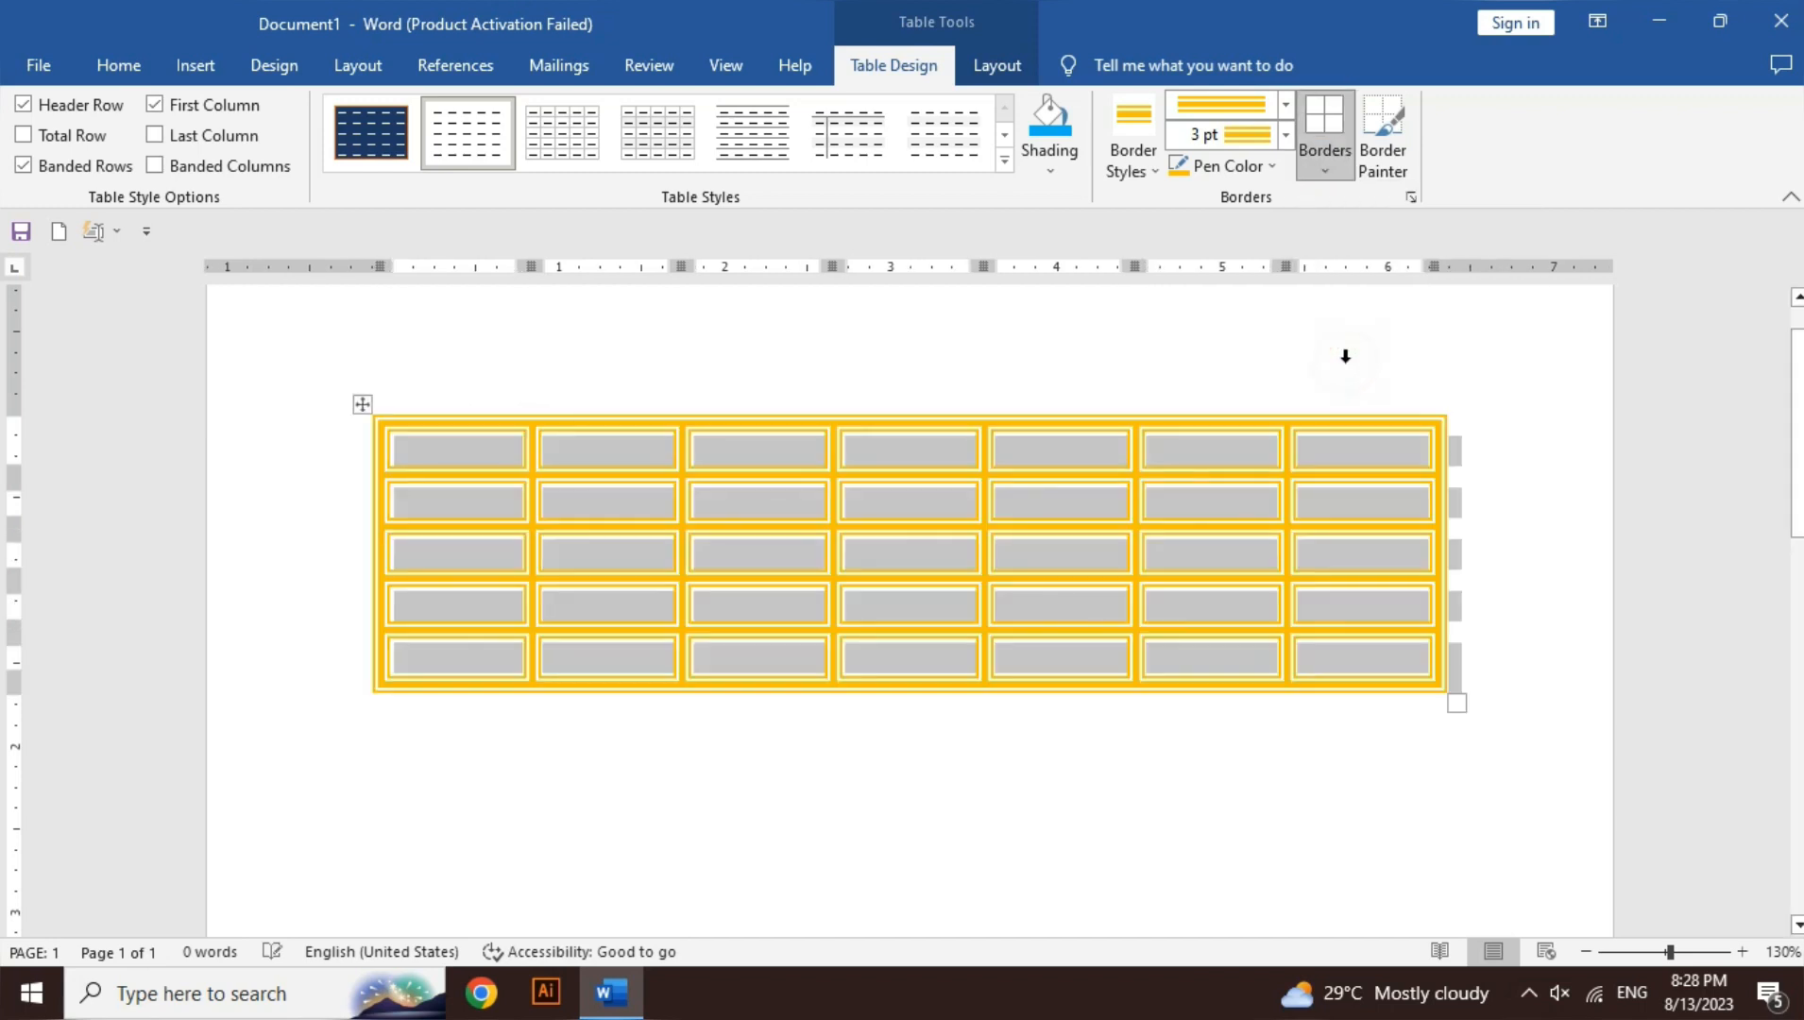
pyautogui.click(1175, 454)
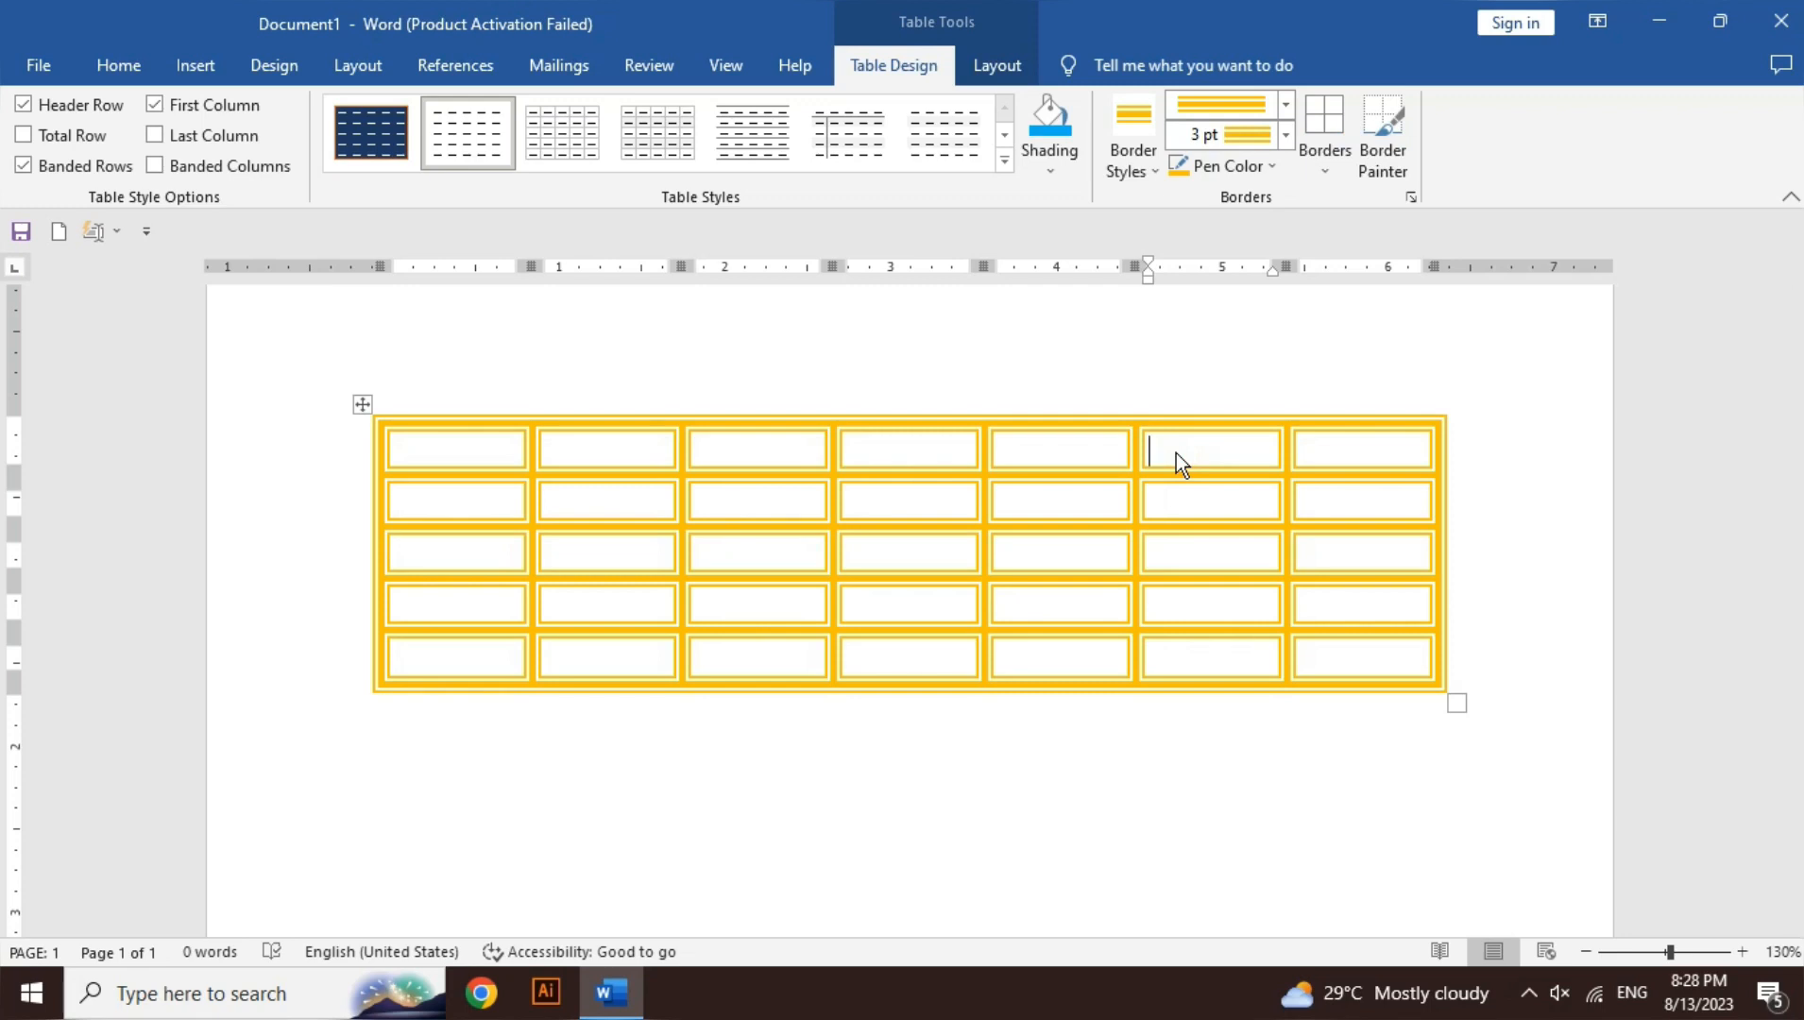
pyautogui.click(1134, 164)
pyautogui.click(1094, 244)
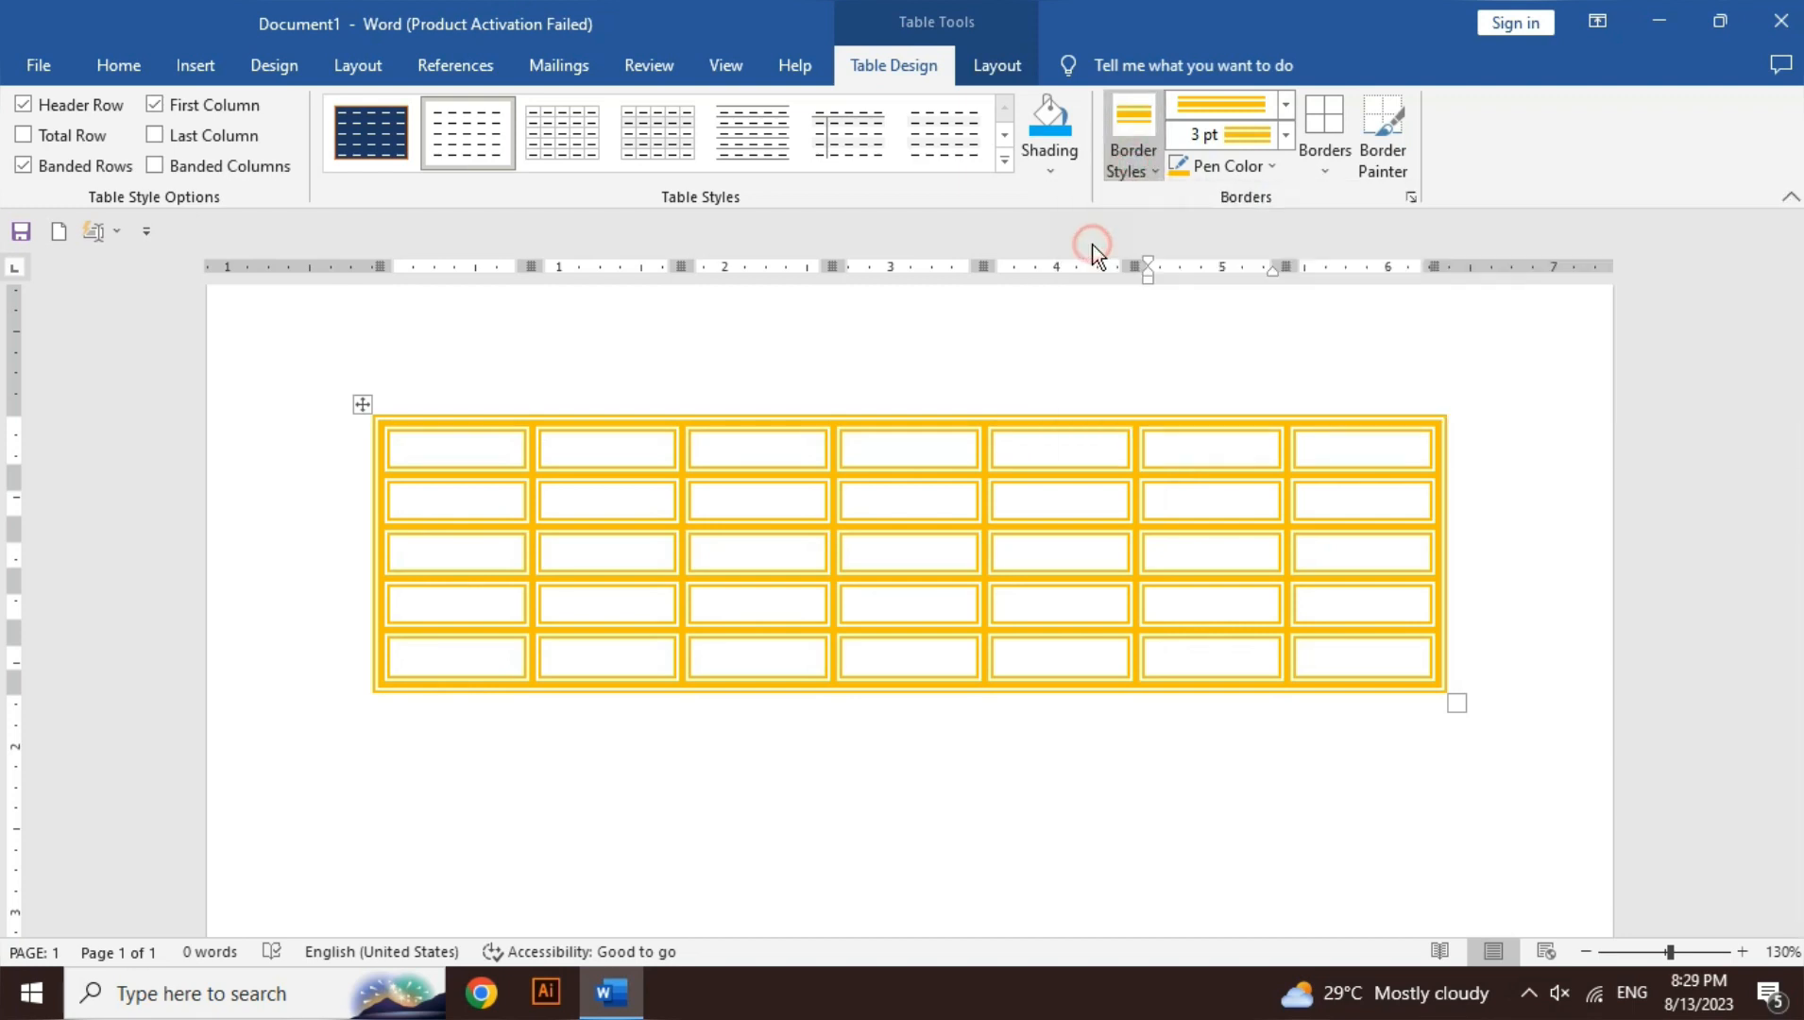
# - Reapply thin ½ pt black borders to every table cell and bring up the table Layout tools
pyautogui.press('Escape')
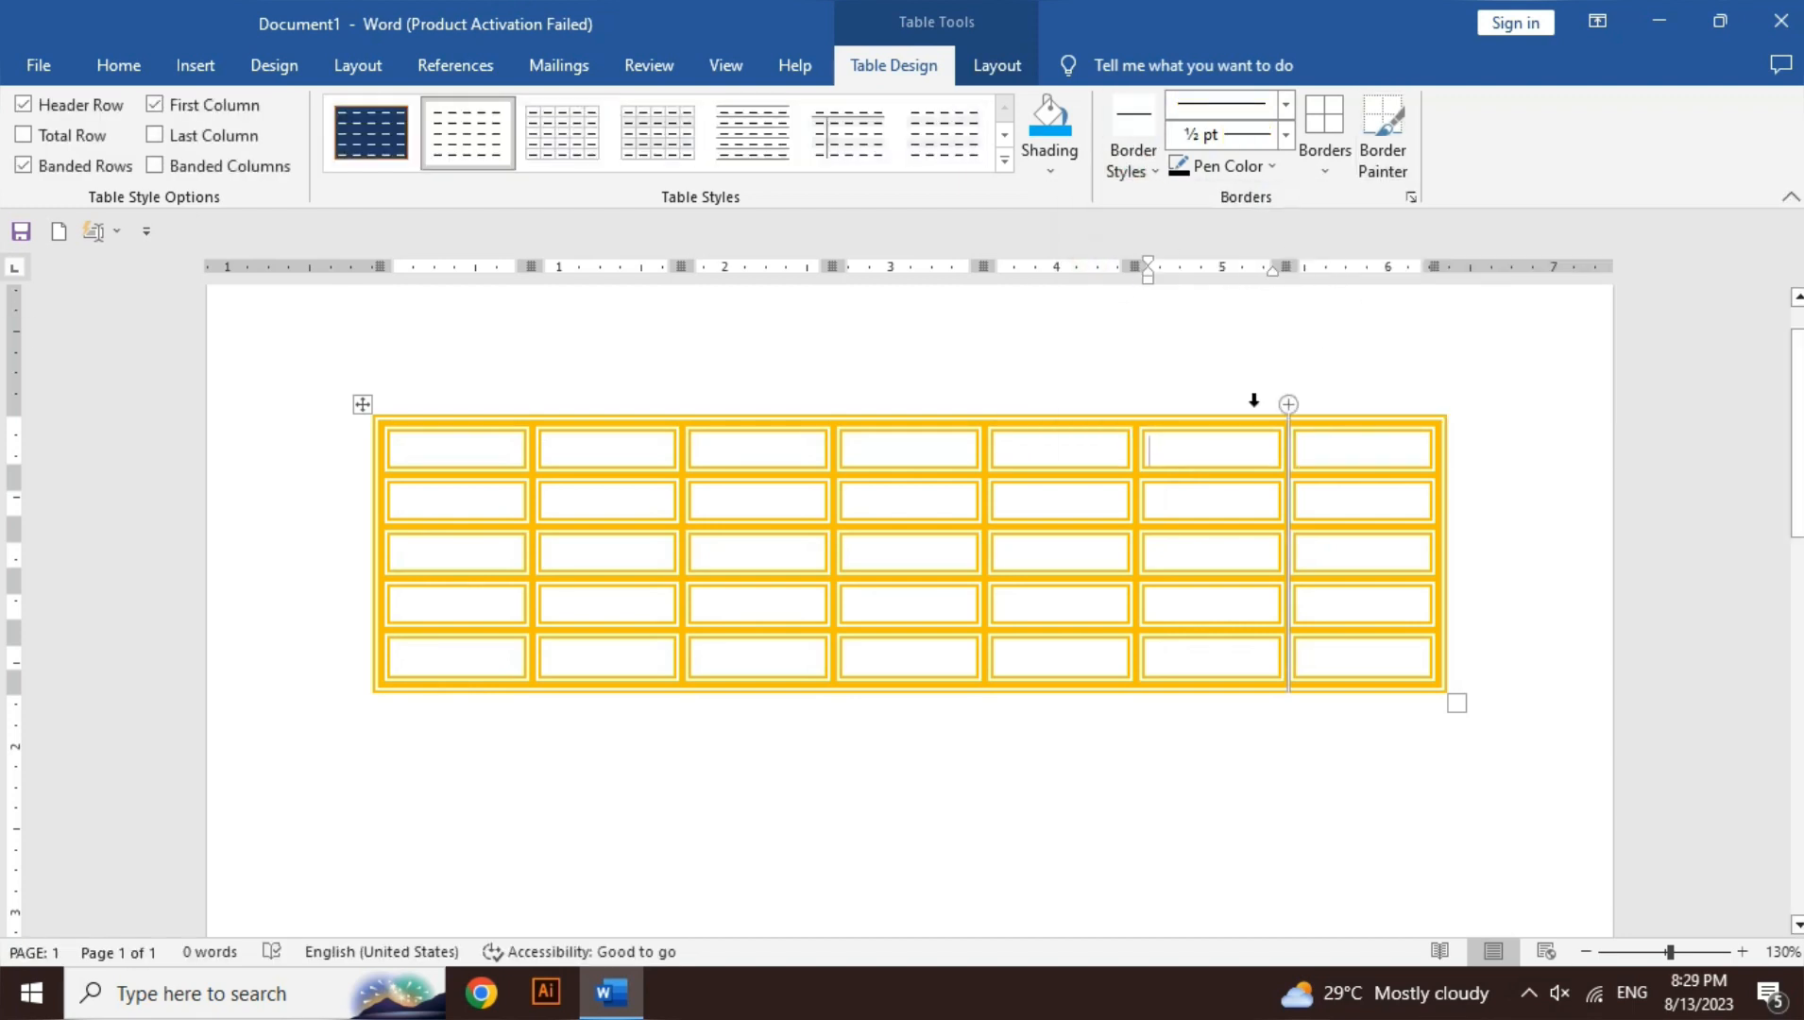
pyautogui.click(504, 454)
pyautogui.moveTo(504, 454); pyautogui.dragTo(1334, 659)
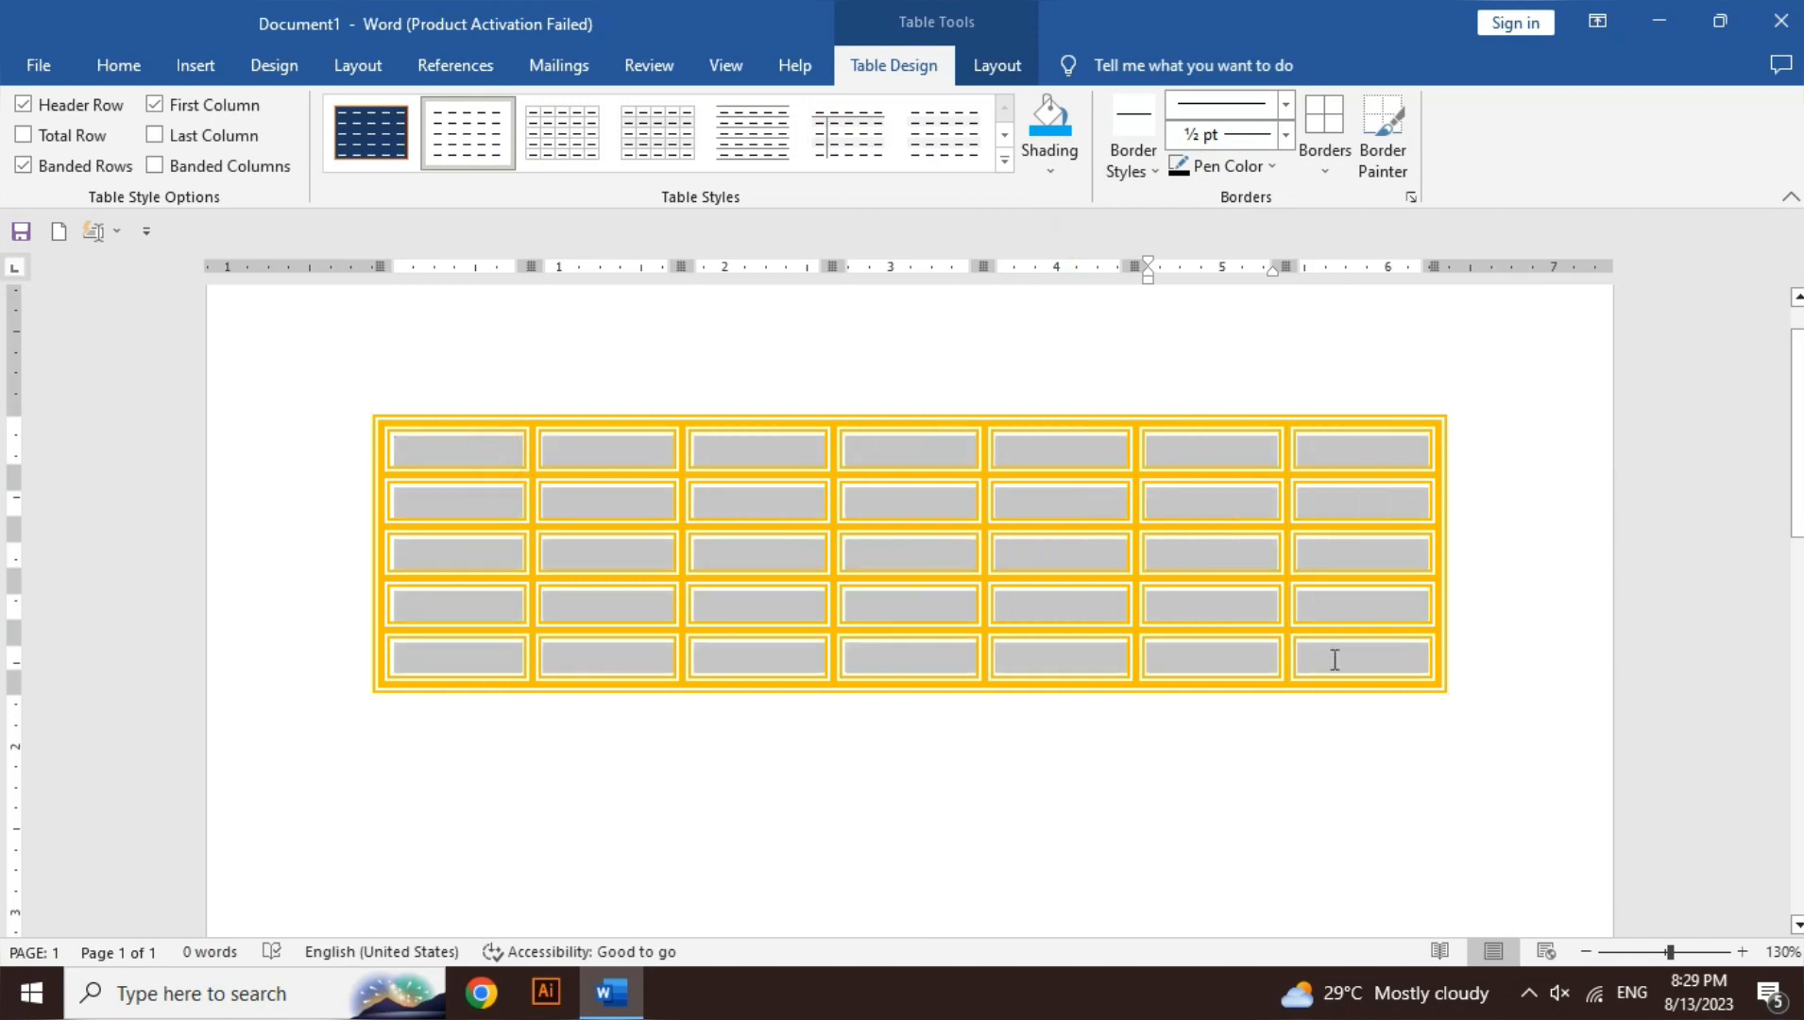
pyautogui.click(1337, 165)
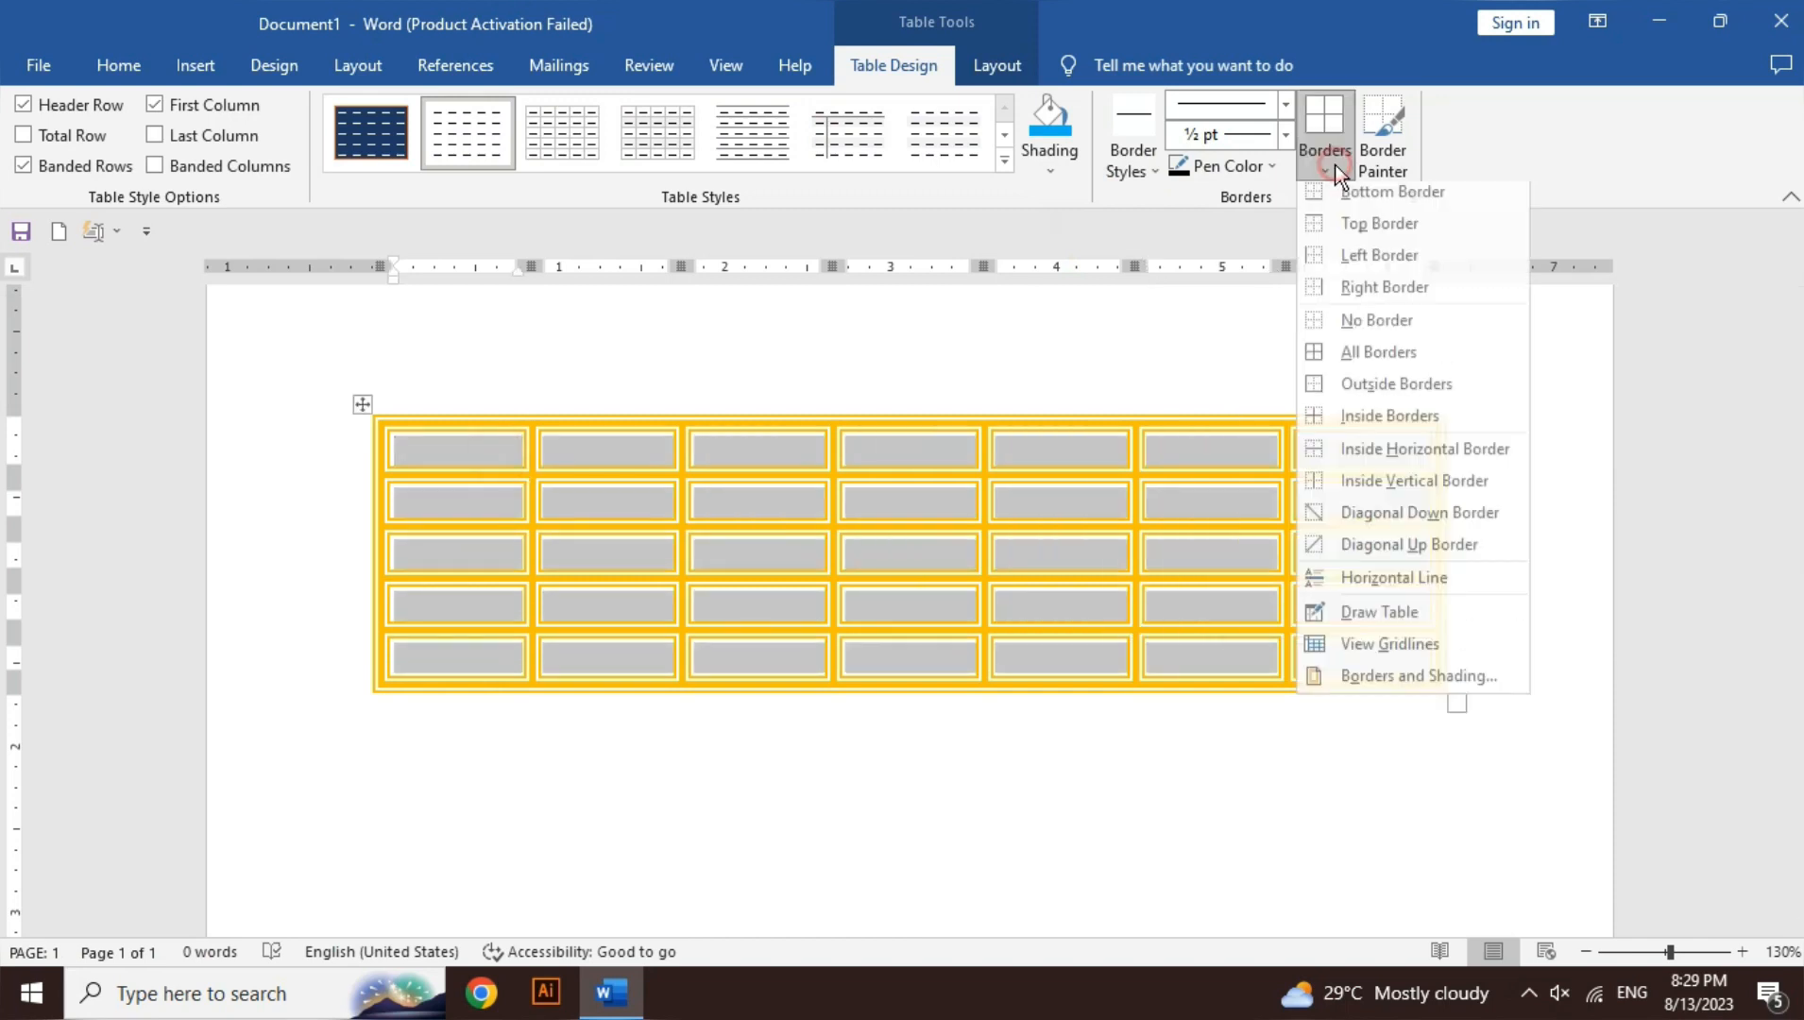
pyautogui.click(1353, 364)
pyautogui.click(1171, 443)
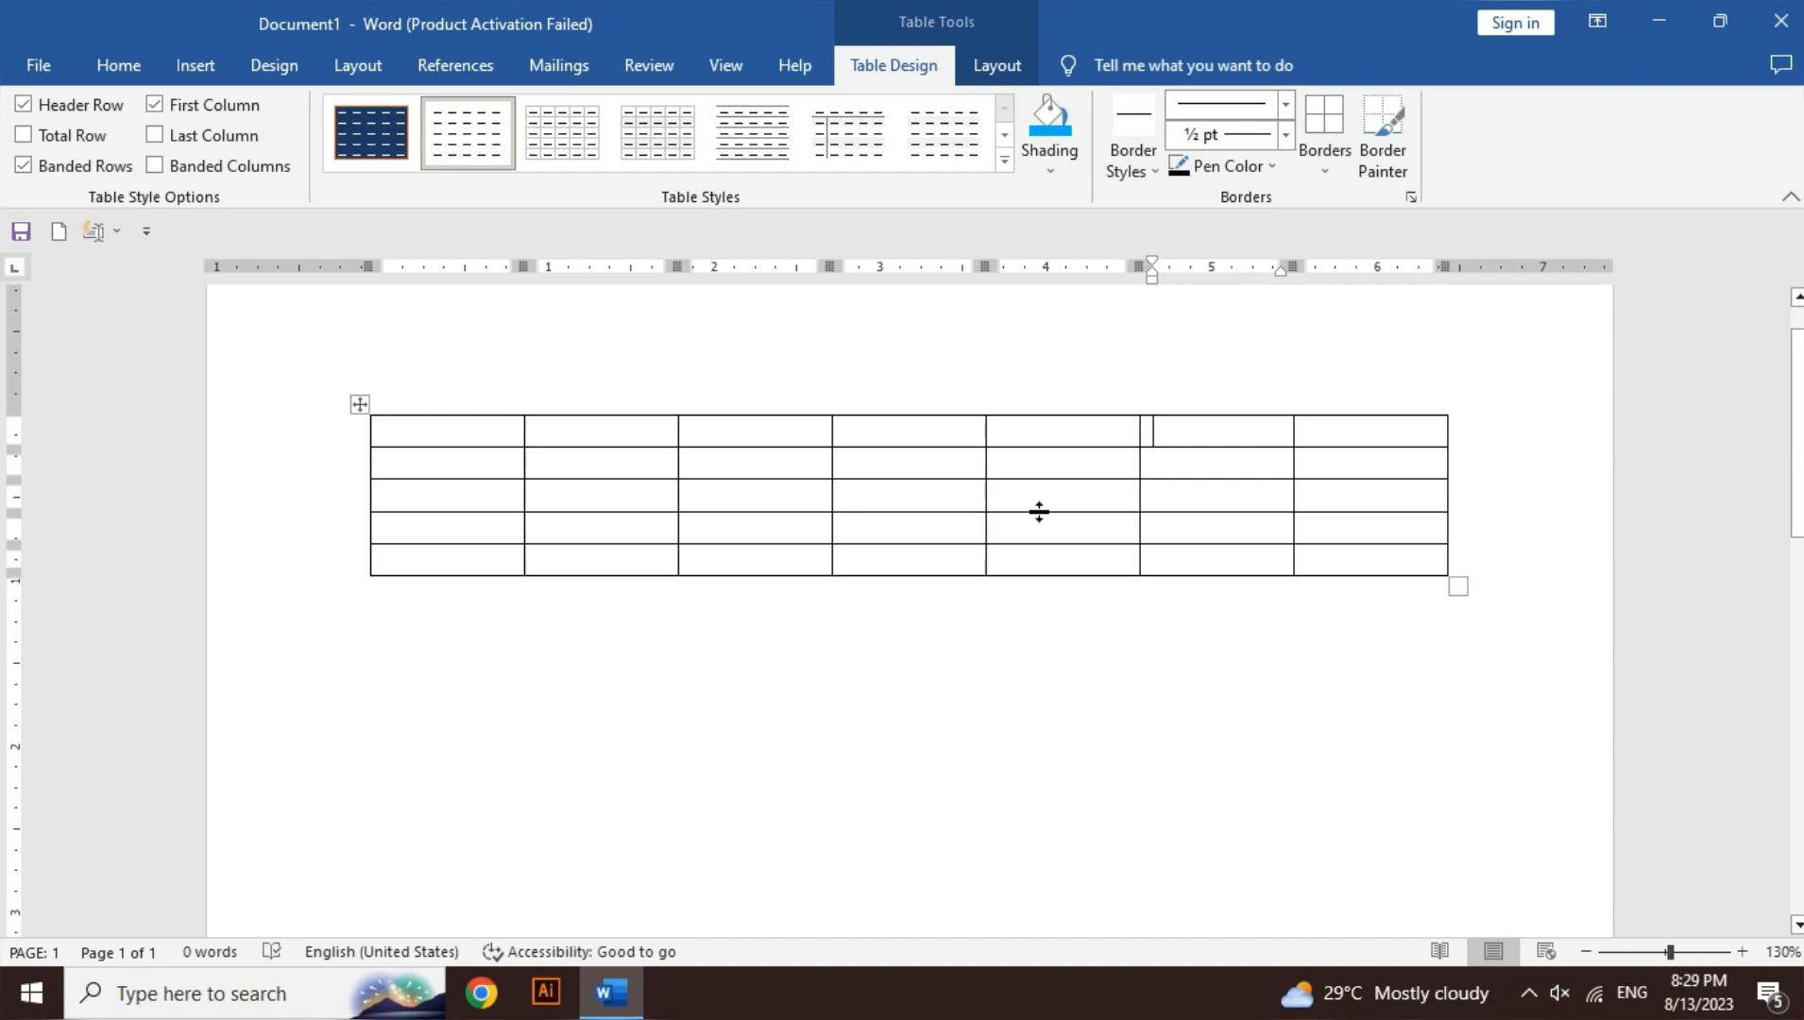
pyautogui.click(1022, 58)
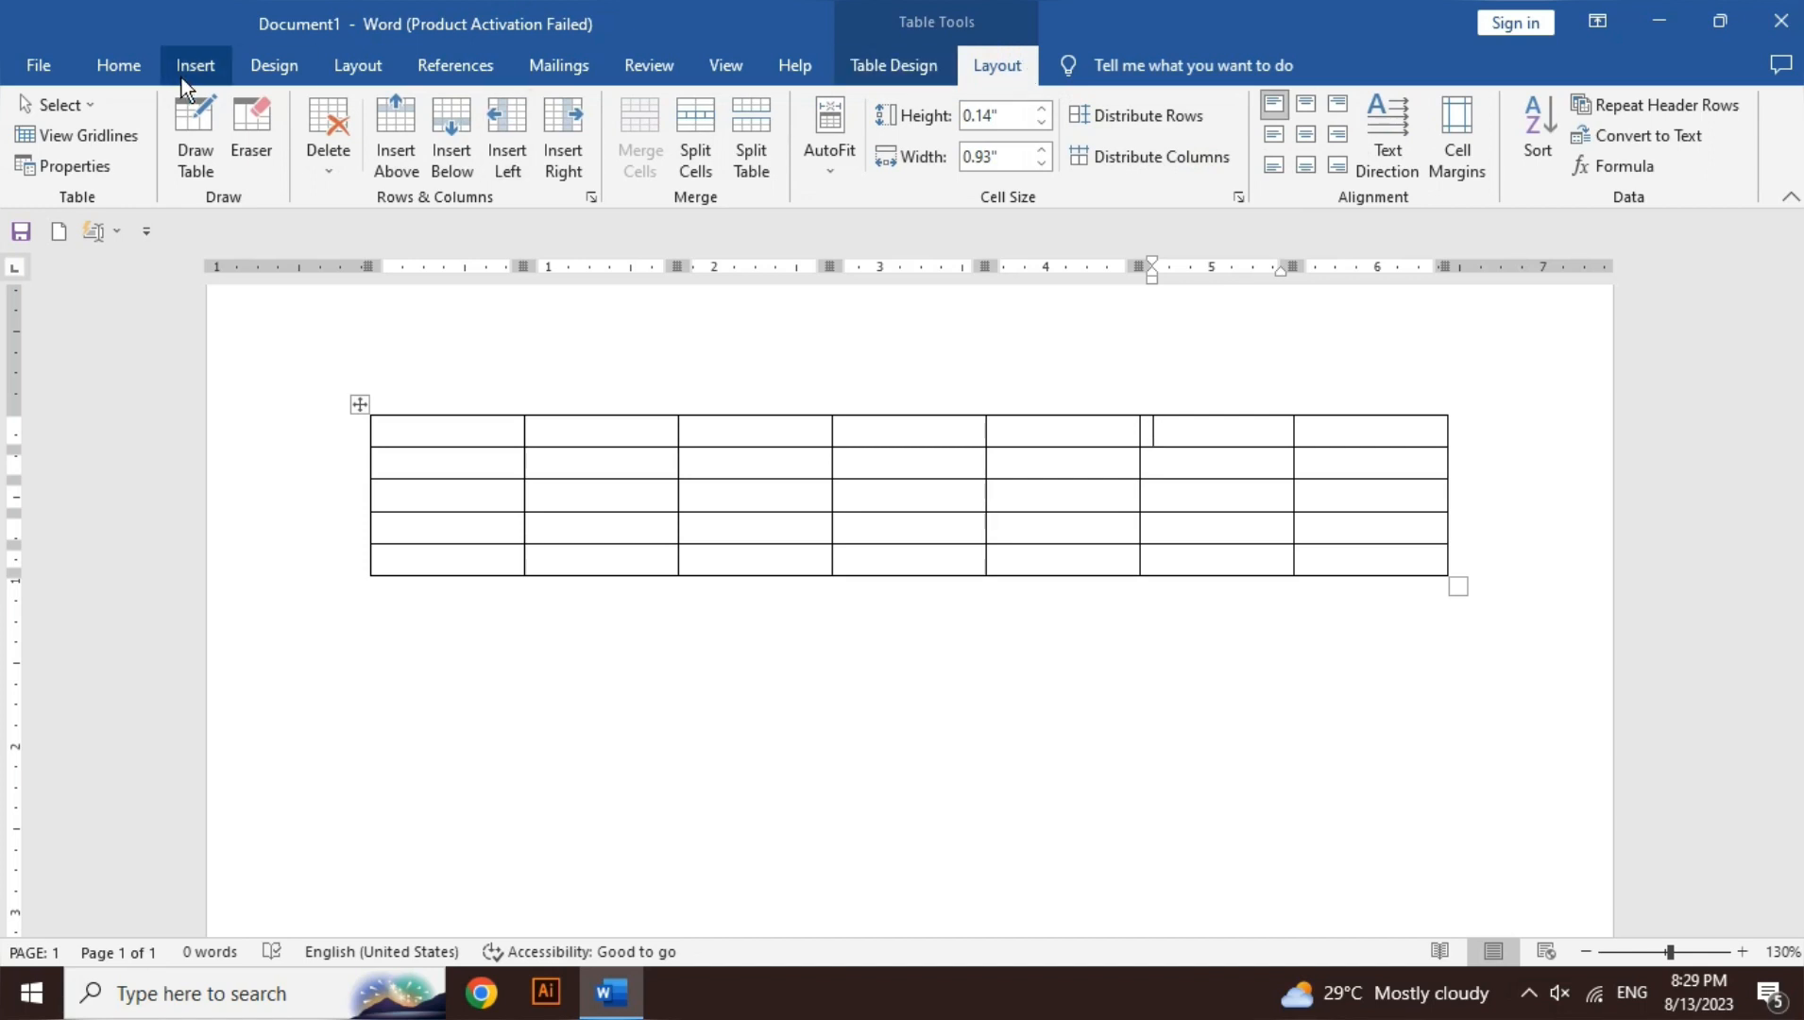
pyautogui.click(74, 116)
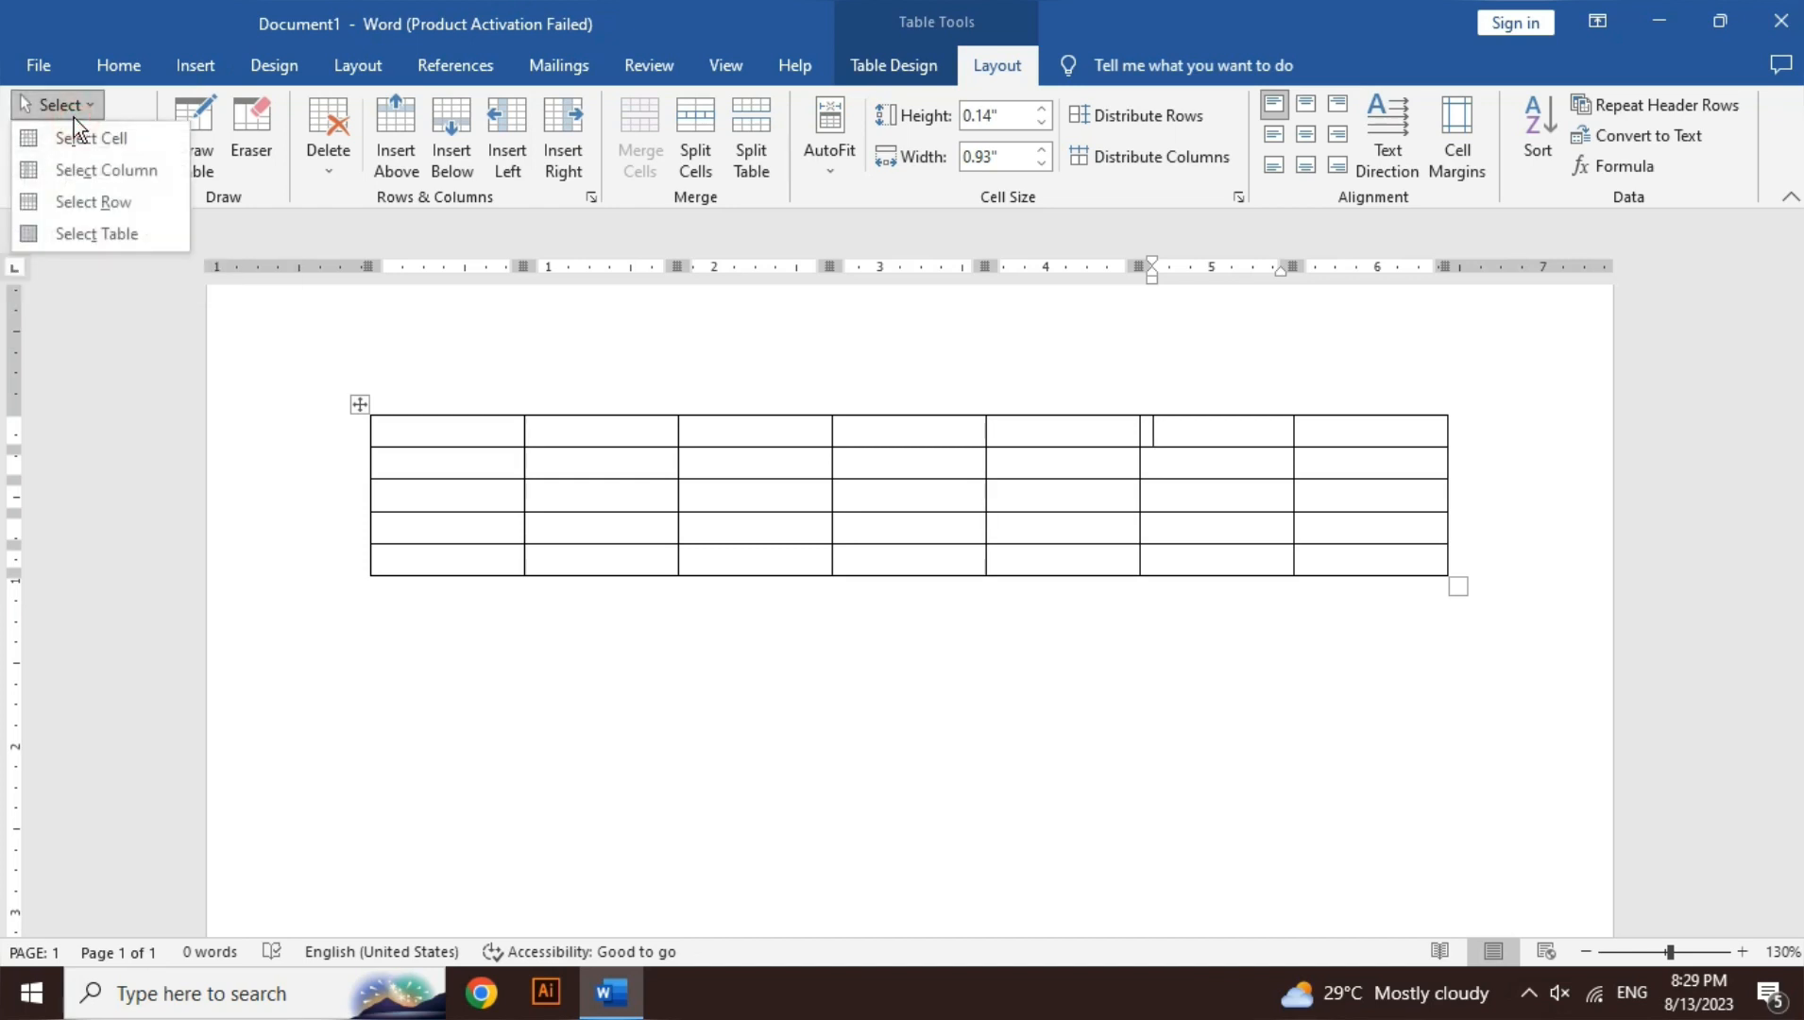
pyautogui.click(435, 437)
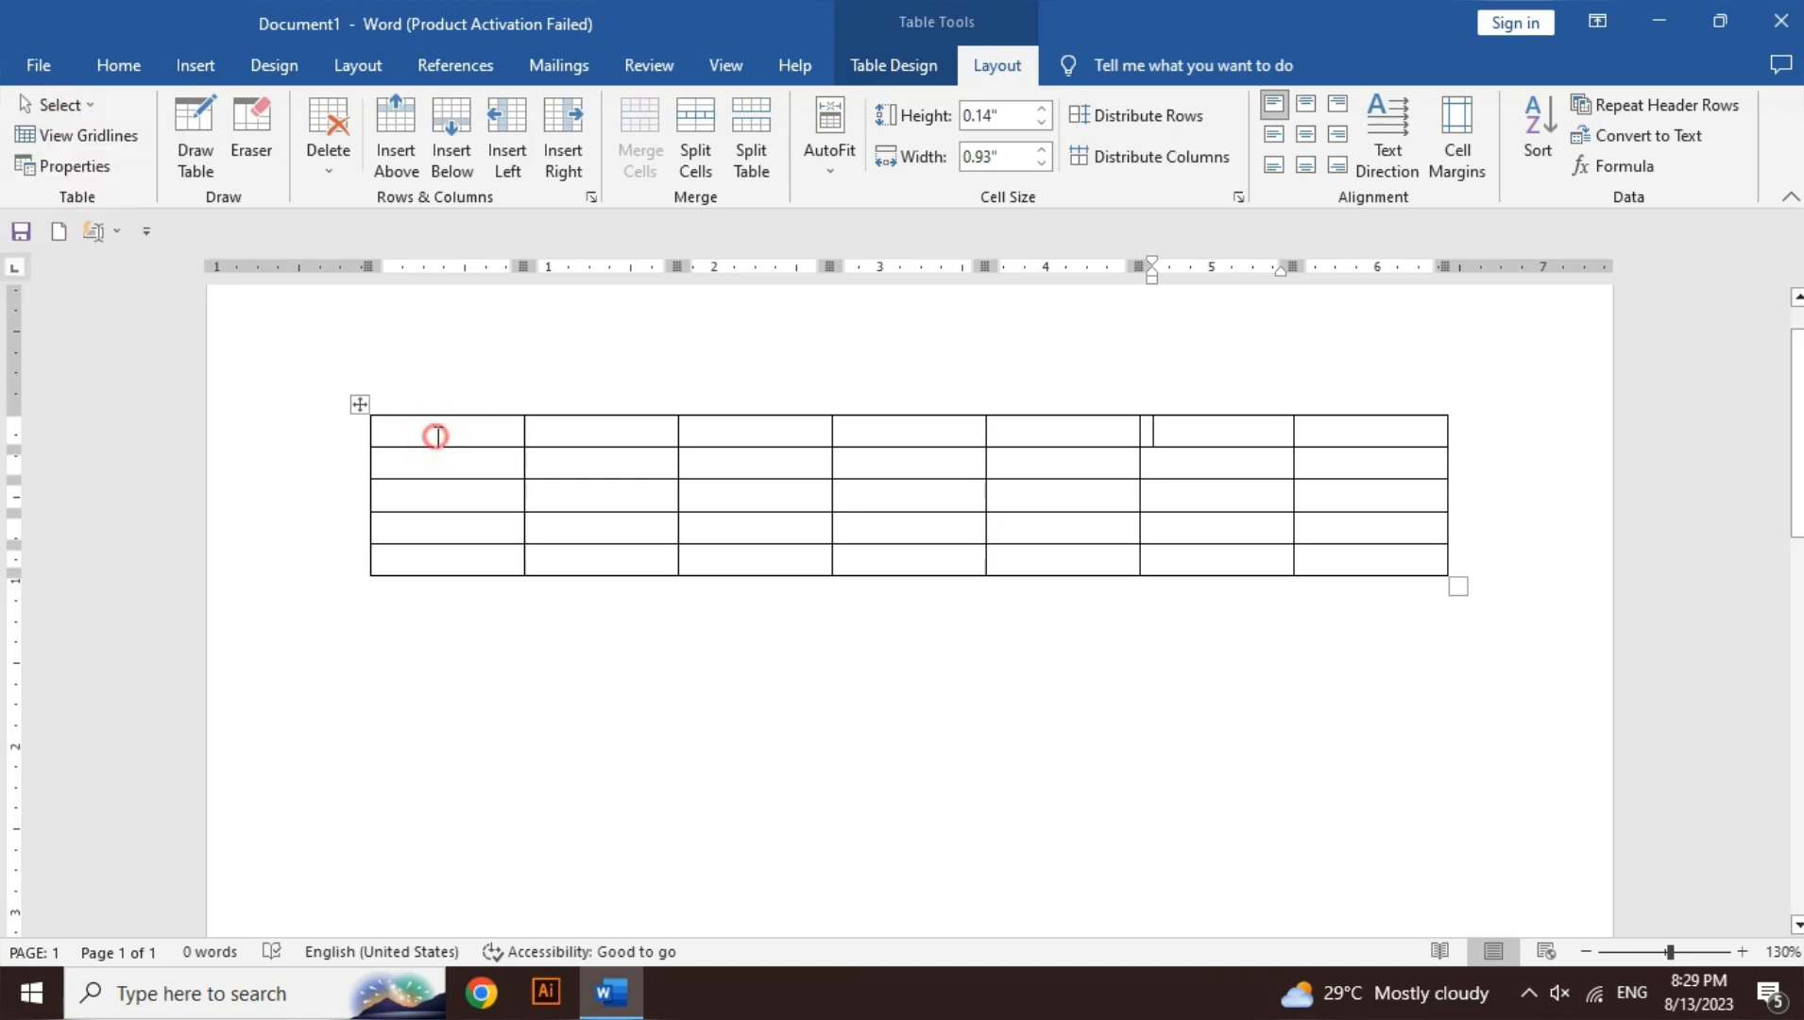
pyautogui.click(436, 436)
pyautogui.moveTo(463, 432); pyautogui.dragTo(461, 559)
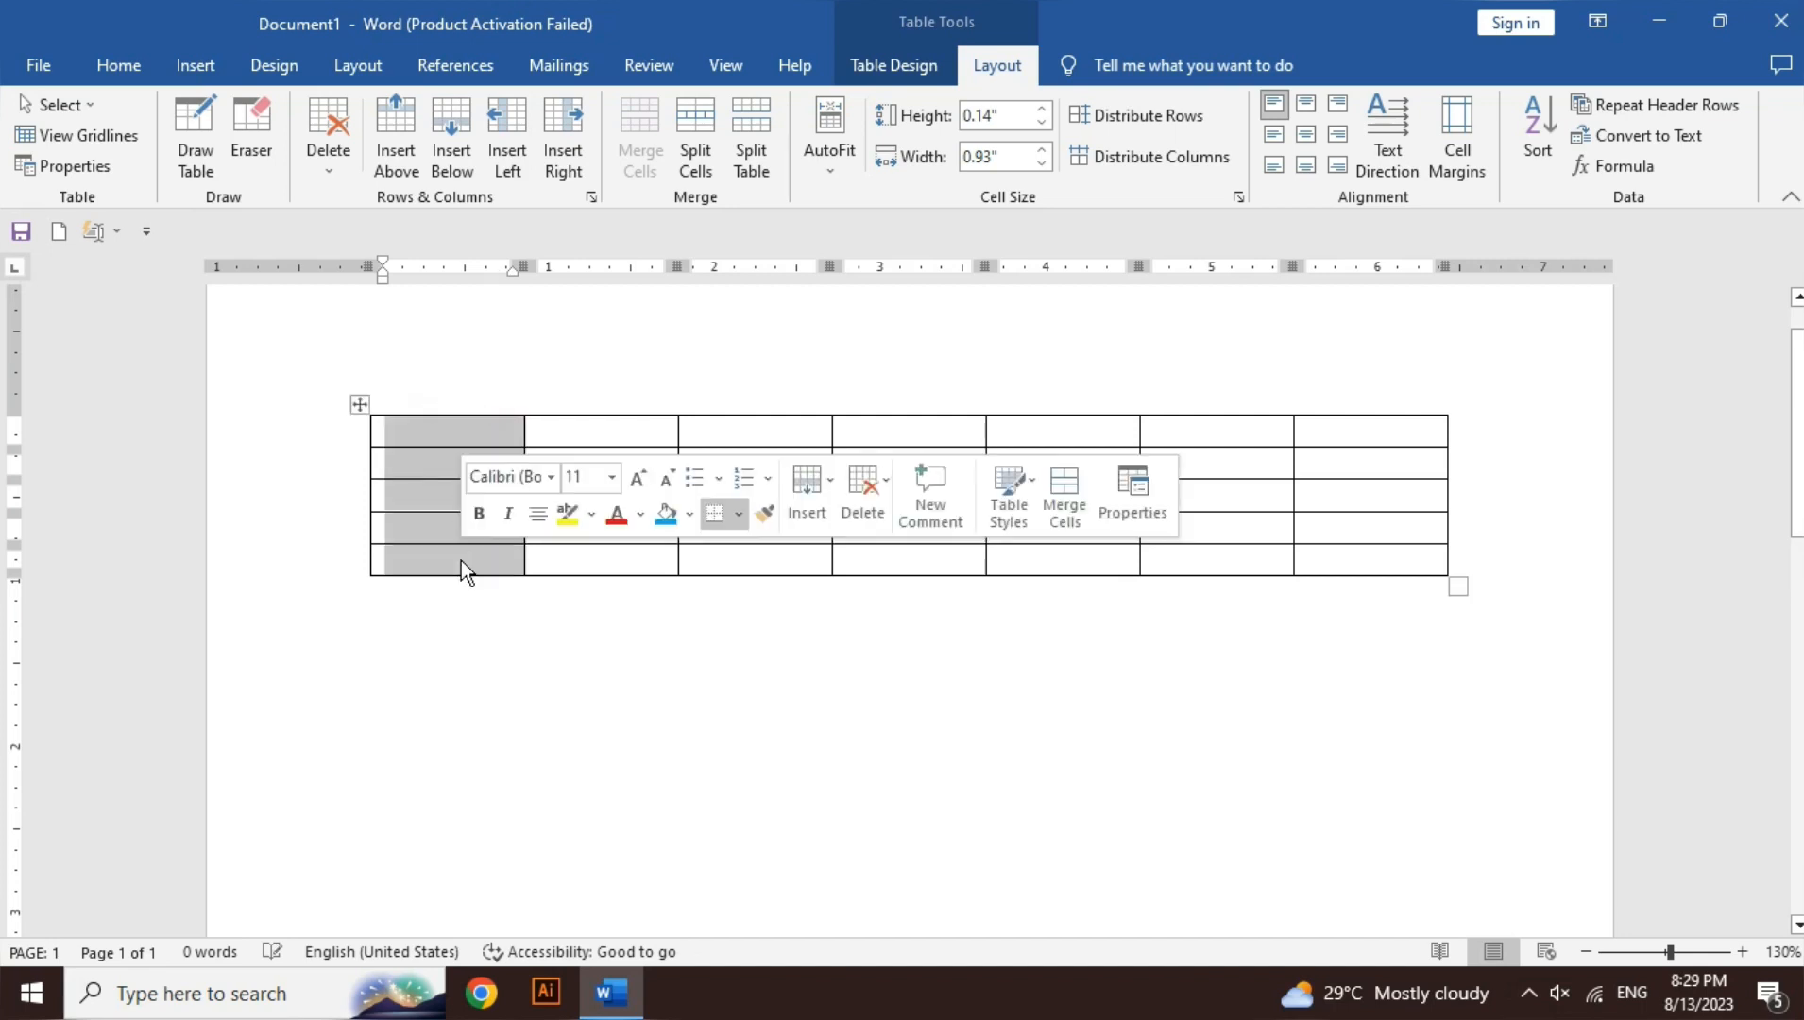
pyautogui.click(461, 560)
pyautogui.moveTo(458, 427)
pyautogui.mouseDown()
pyautogui.moveTo(814, 440)
pyautogui.moveTo(1193, 416)
pyautogui.moveTo(1327, 432)
pyautogui.mouseUp()
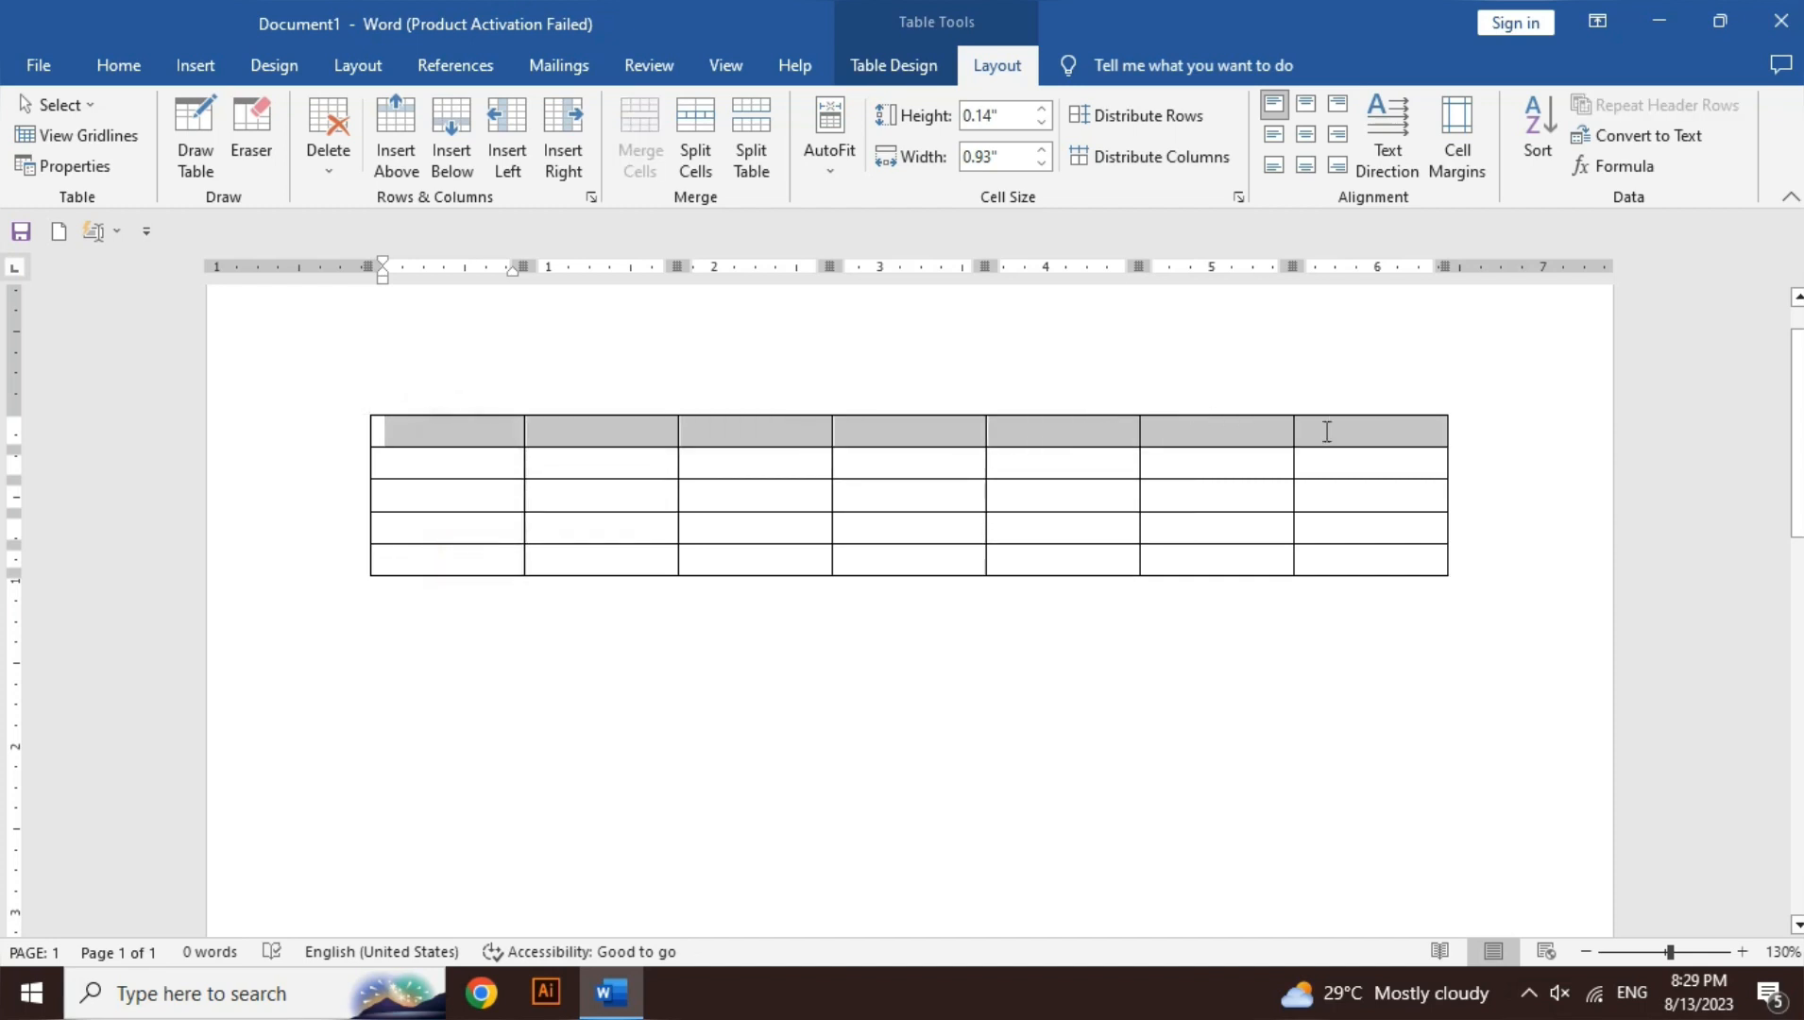
pyautogui.click(427, 435)
pyautogui.moveTo(429, 431); pyautogui.dragTo(1344, 554)
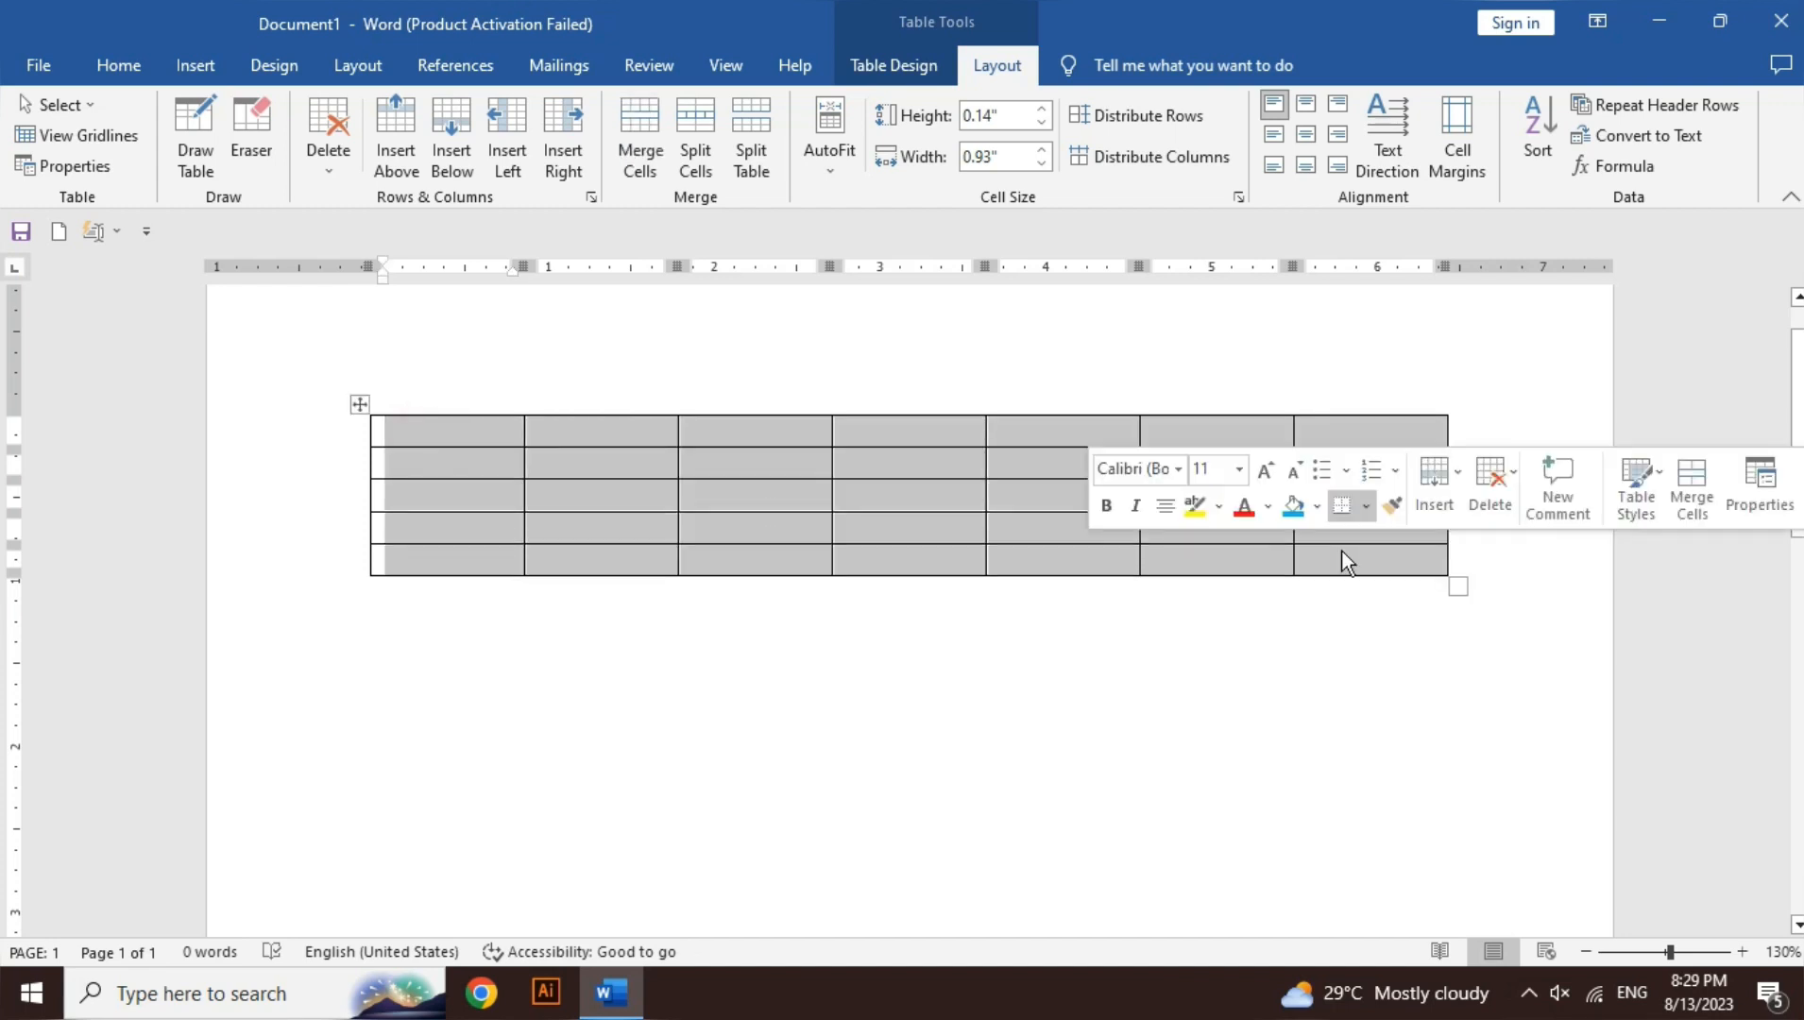
pyautogui.click(753, 428)
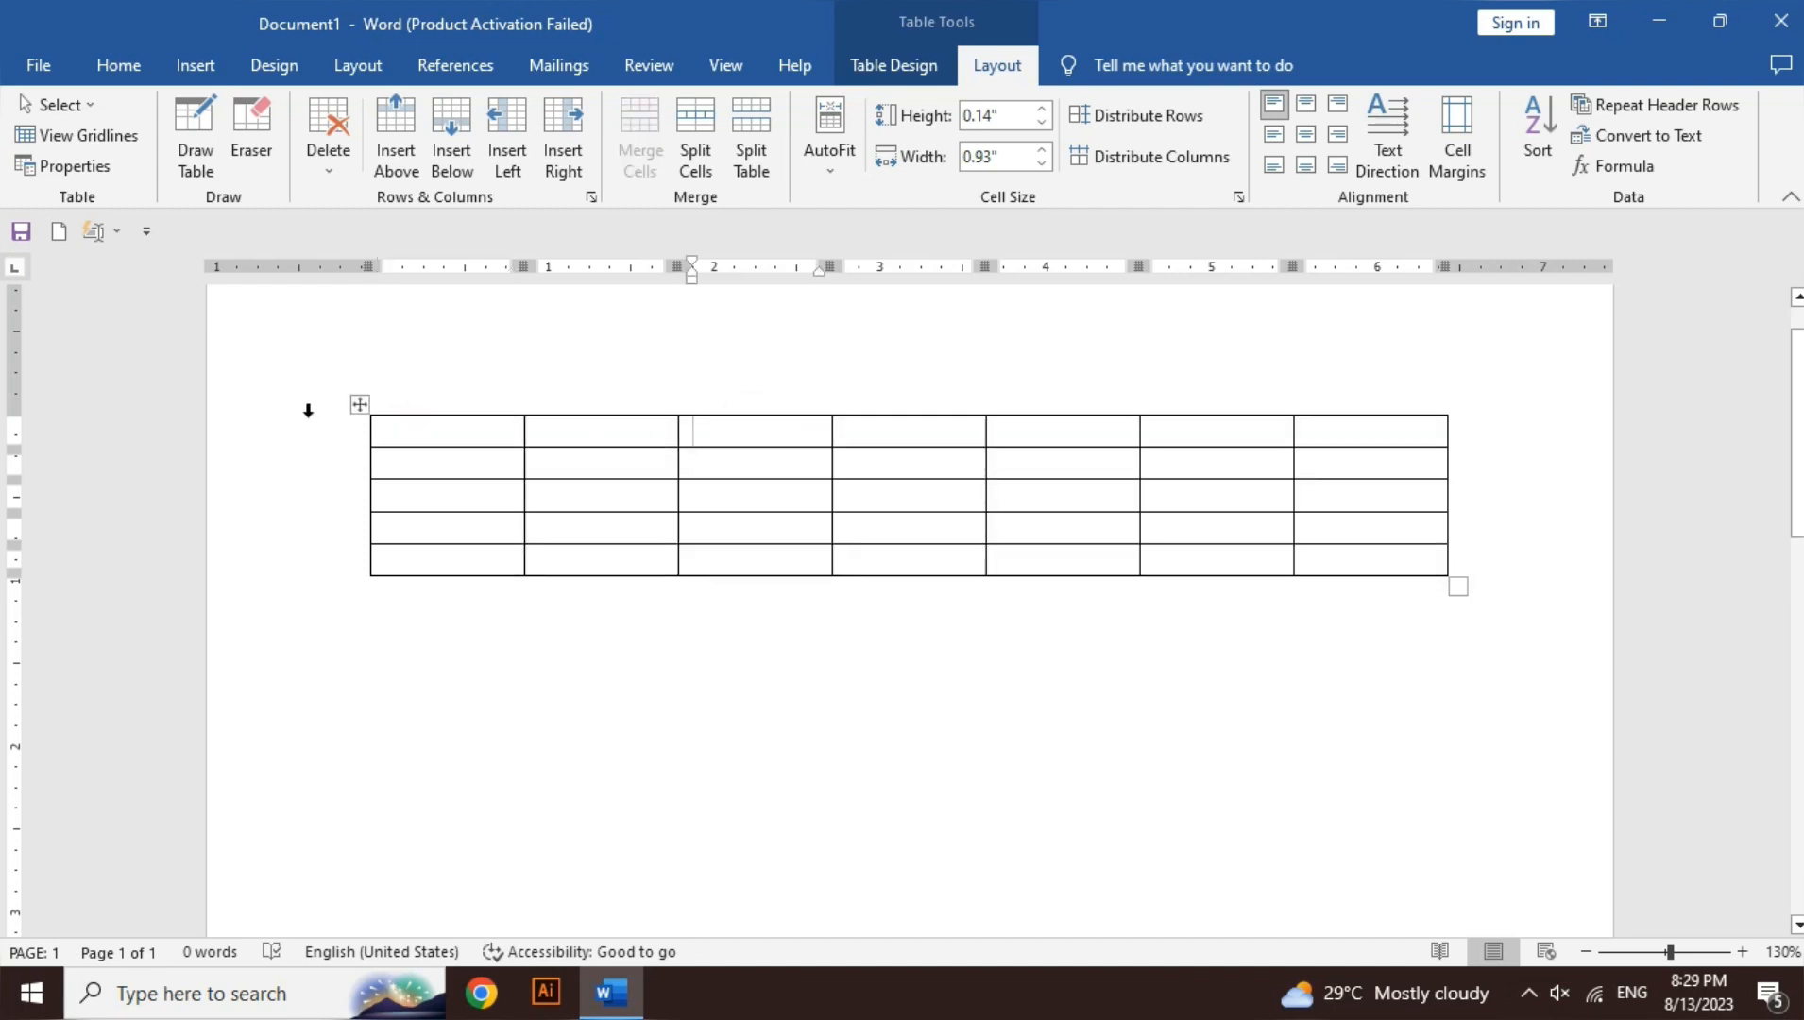
pyautogui.click(354, 404)
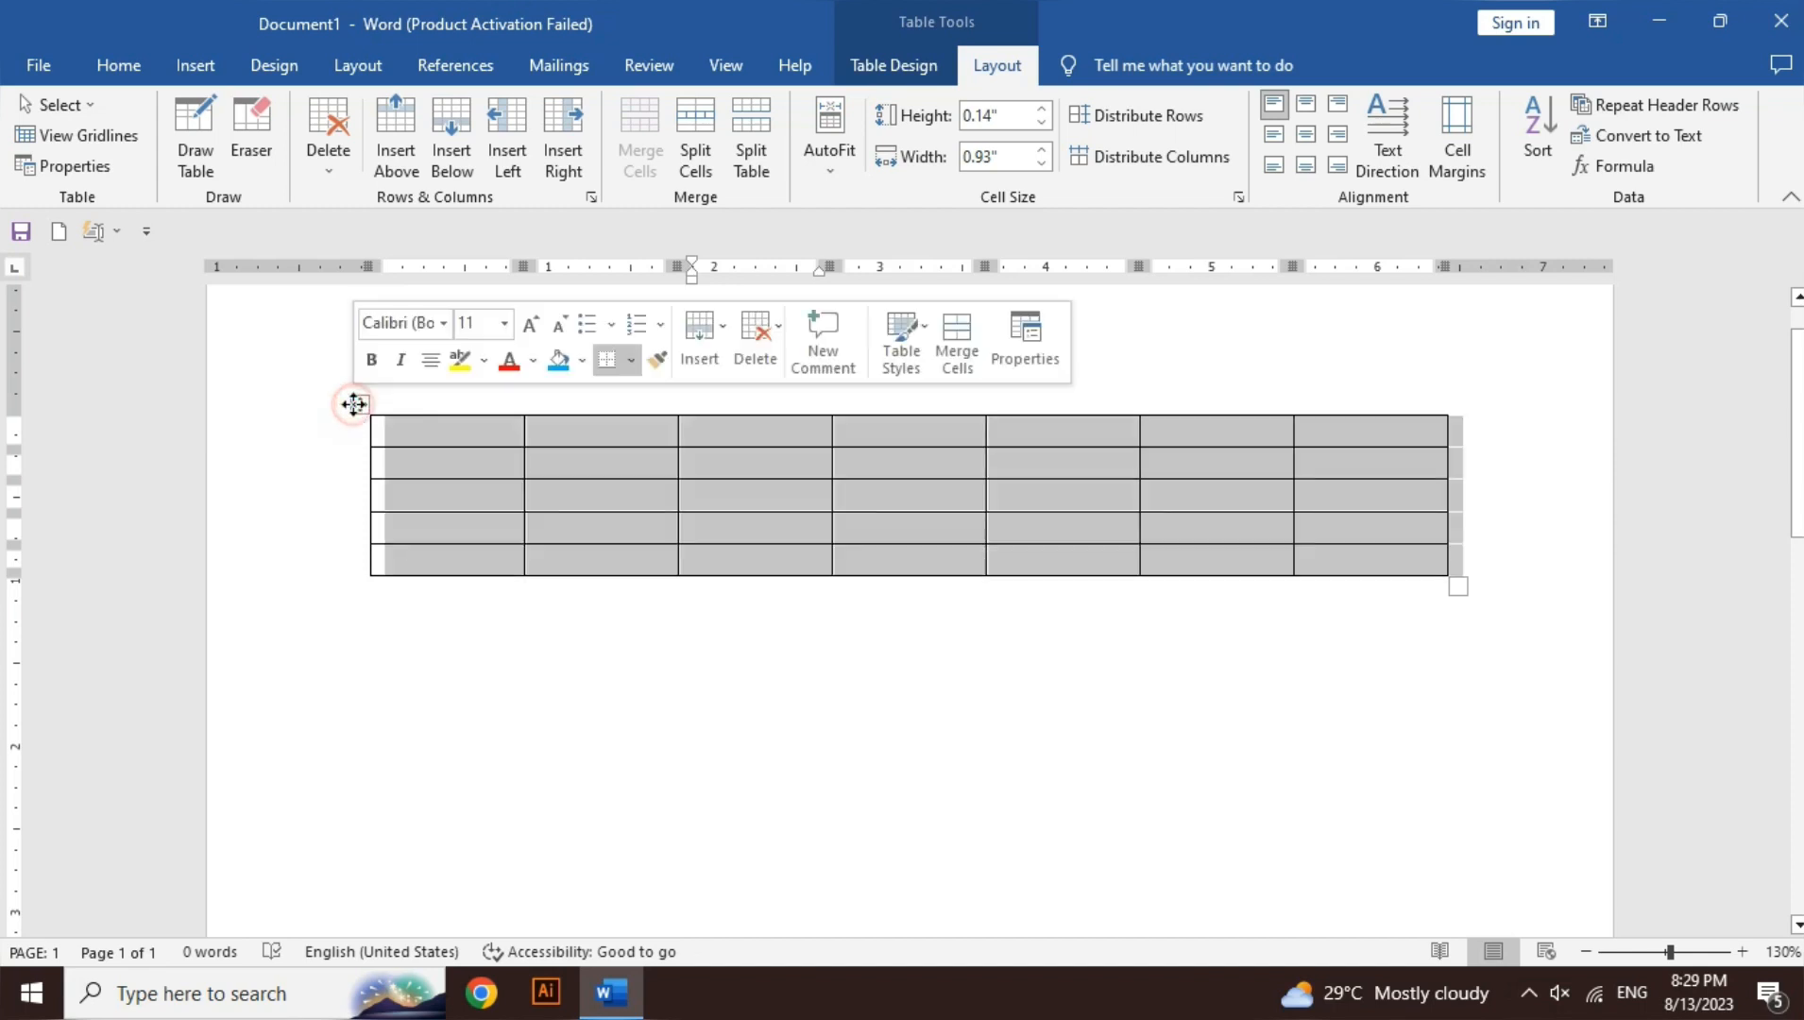
pyautogui.click(493, 491)
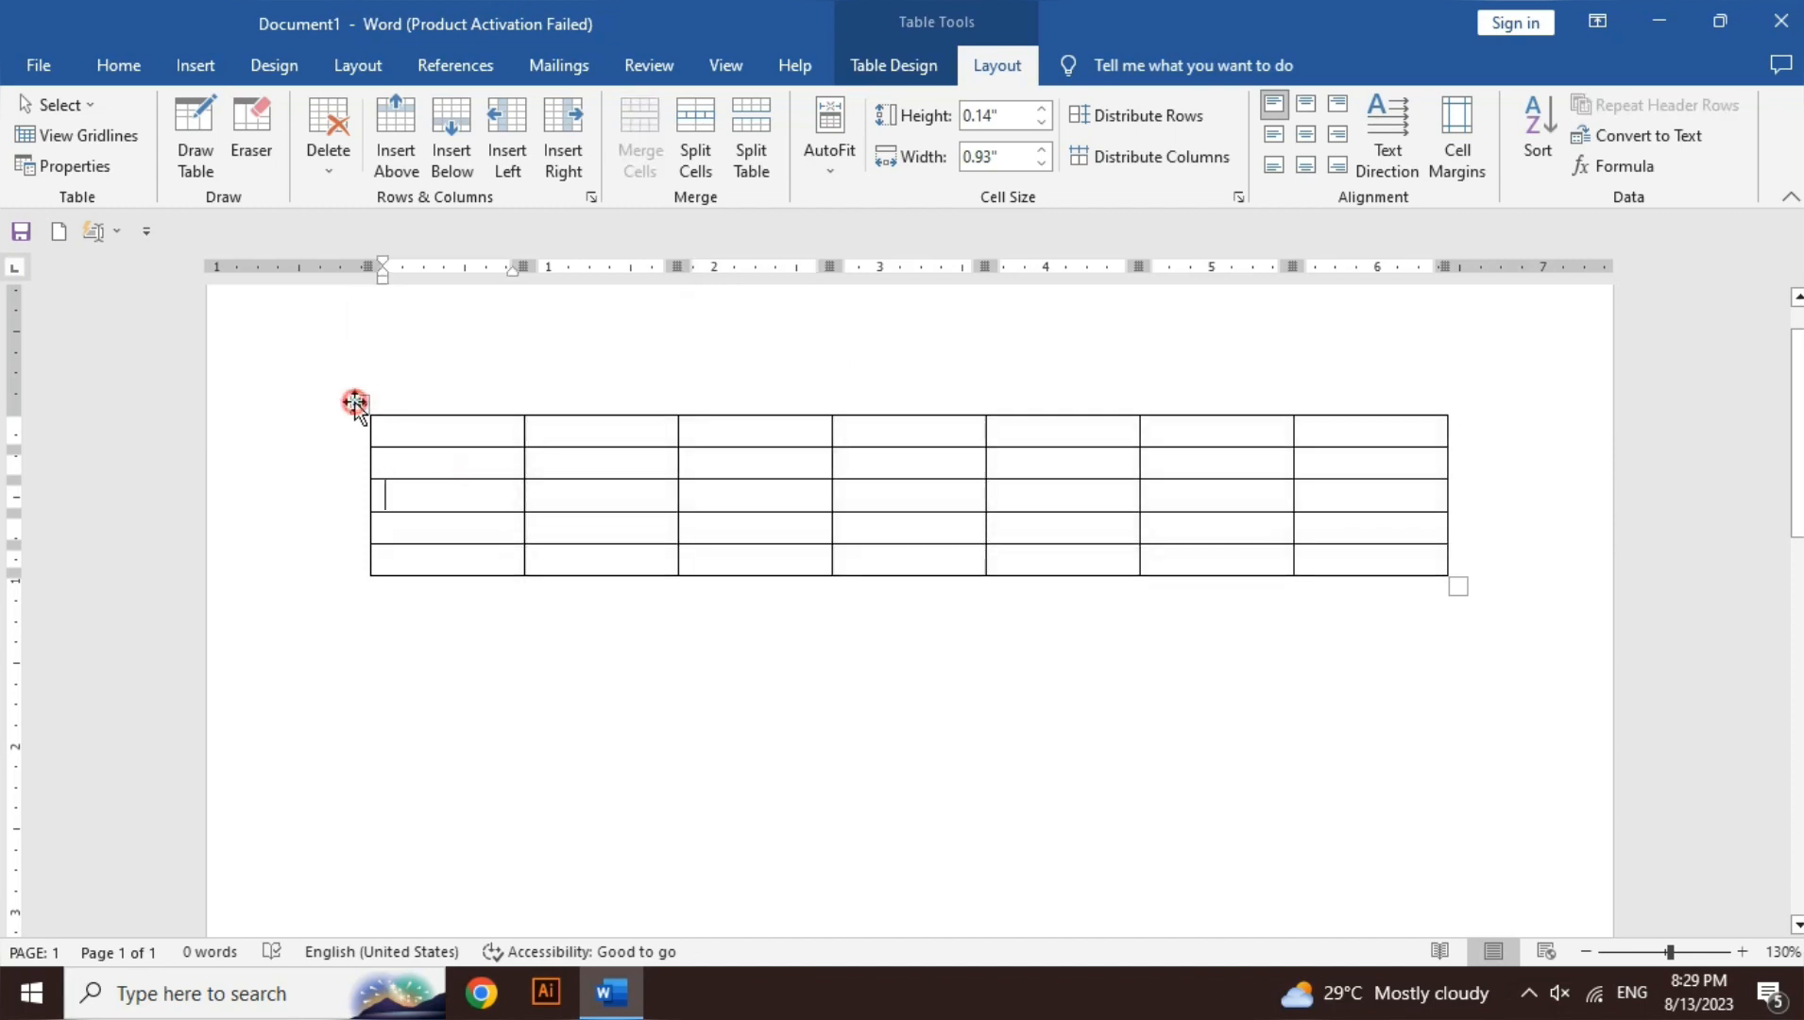
pyautogui.moveTo(354, 406); pyautogui.dragTo(346, 593)
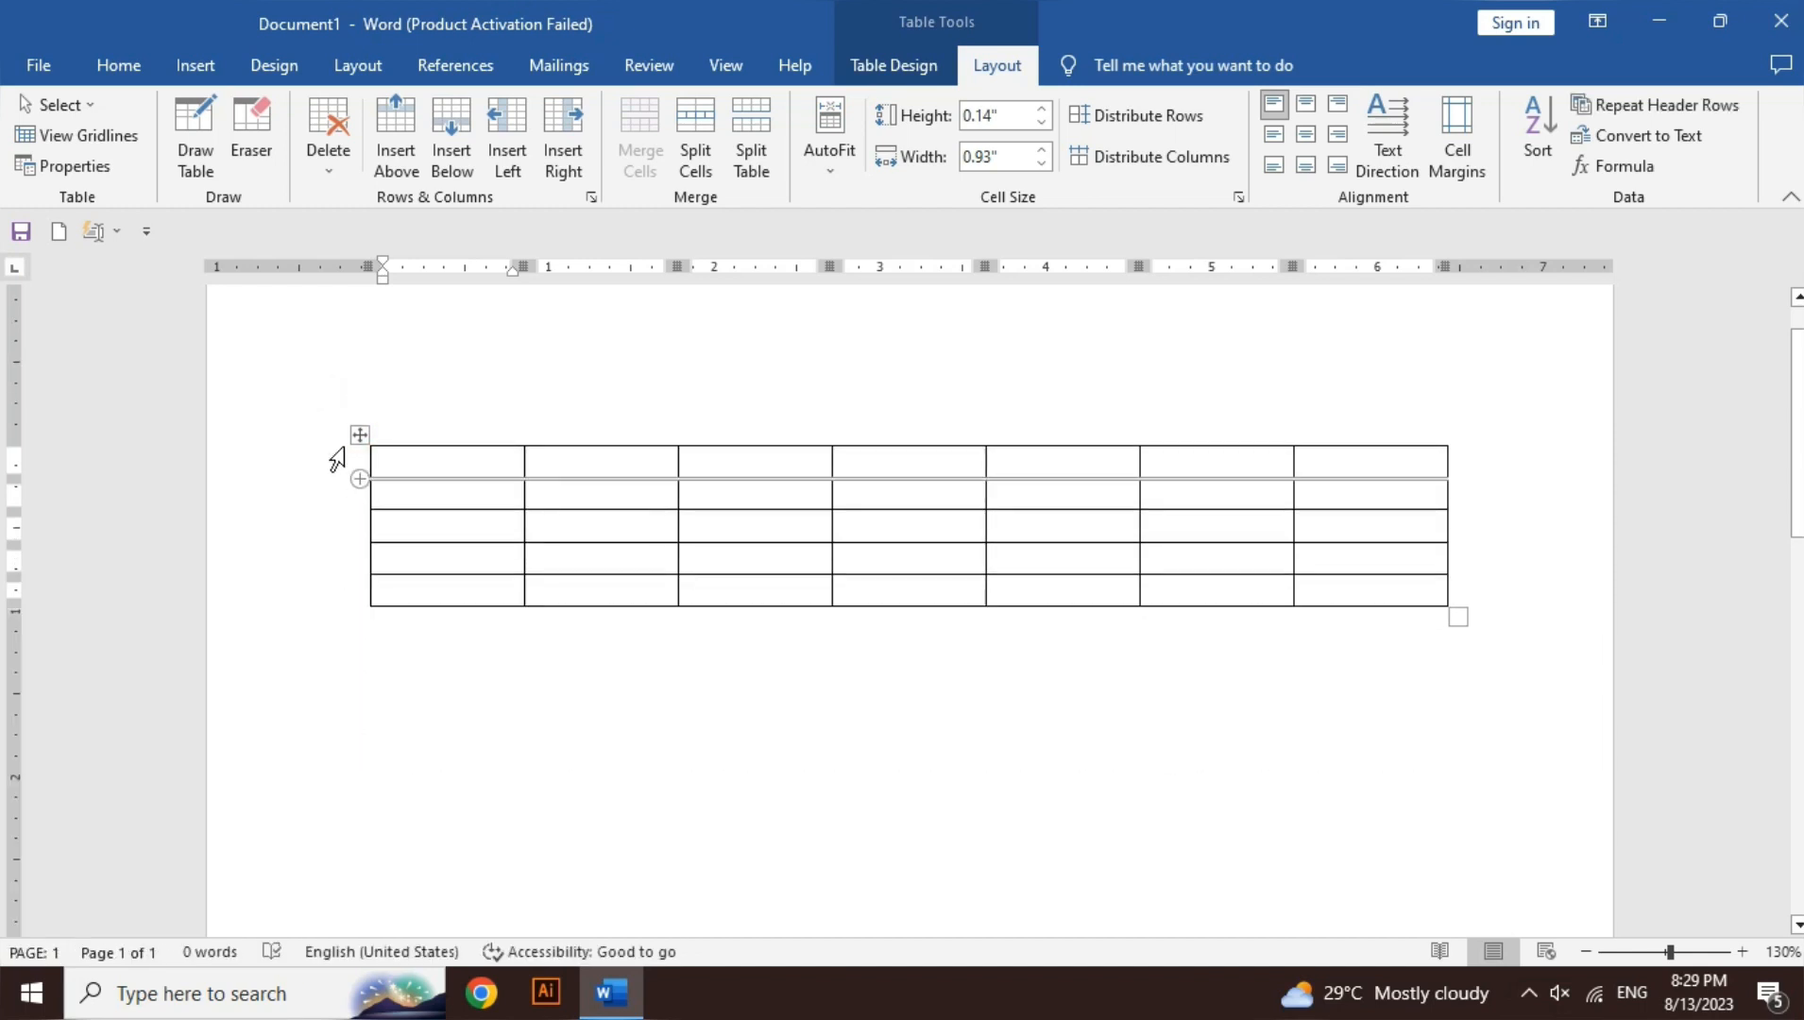
pyautogui.moveTo(361, 435); pyautogui.dragTo(343, 665)
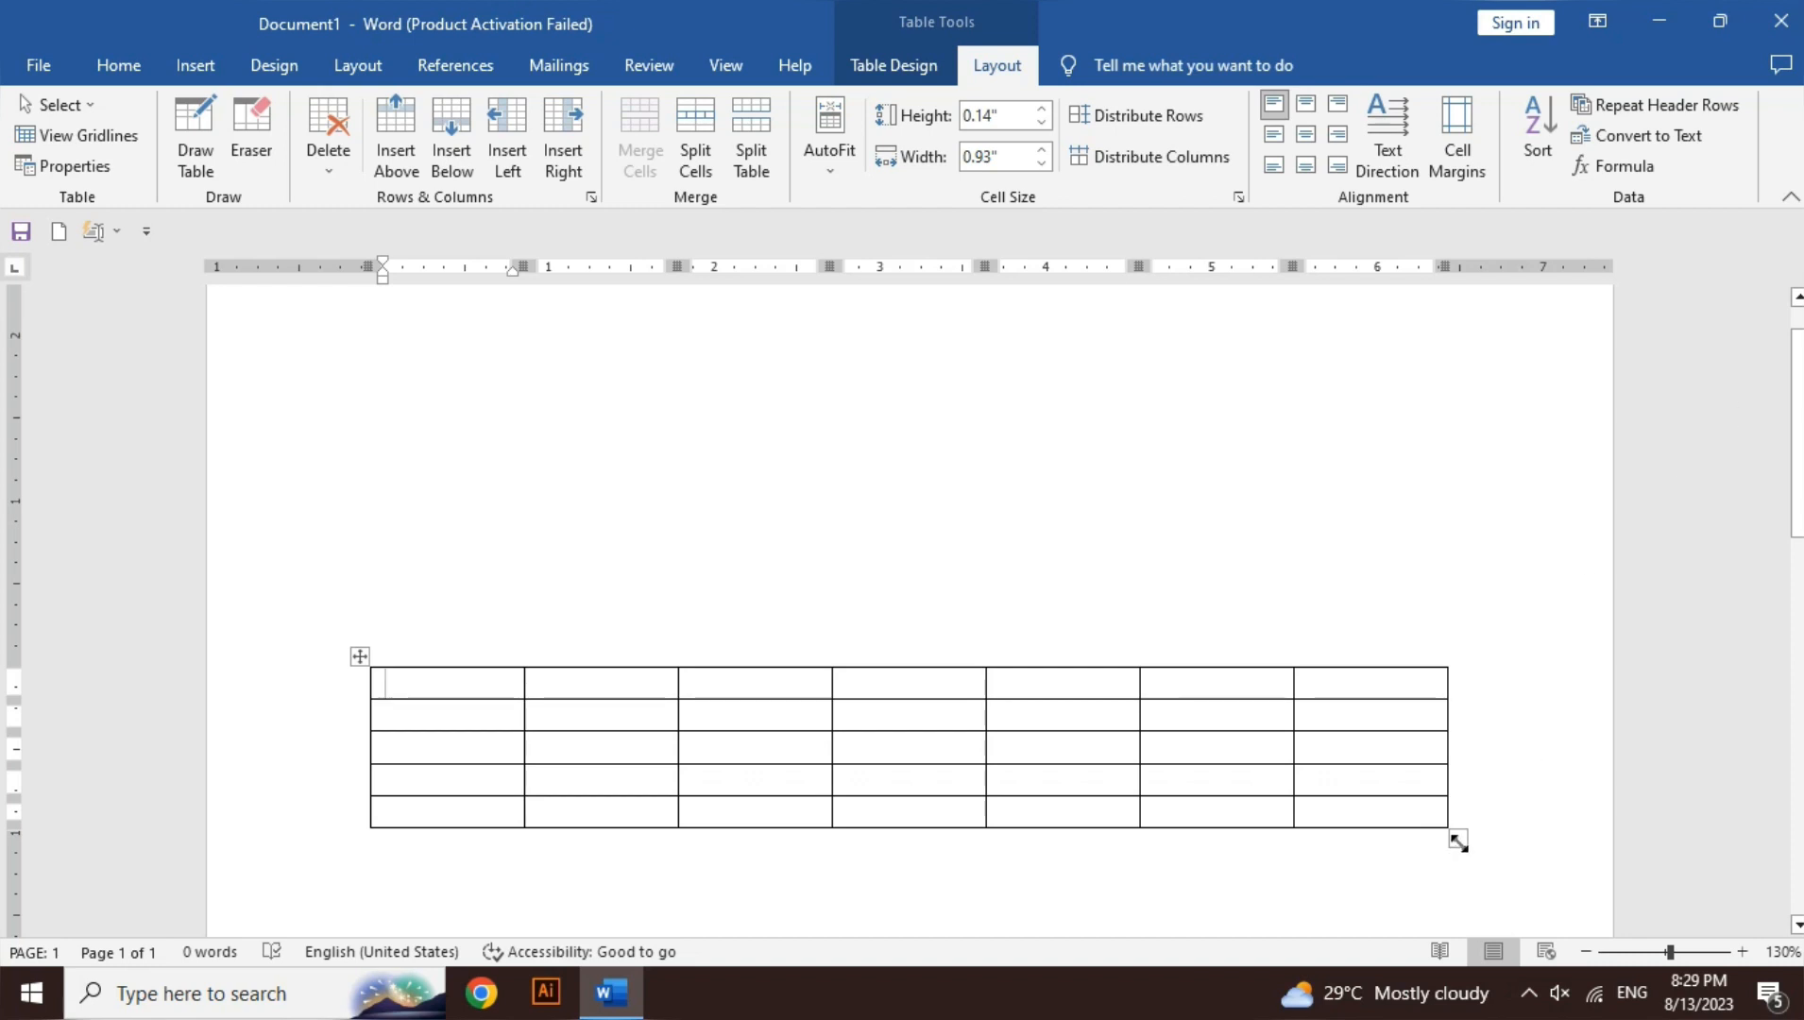
pyautogui.moveTo(1458, 841); pyautogui.dragTo(925, 857)
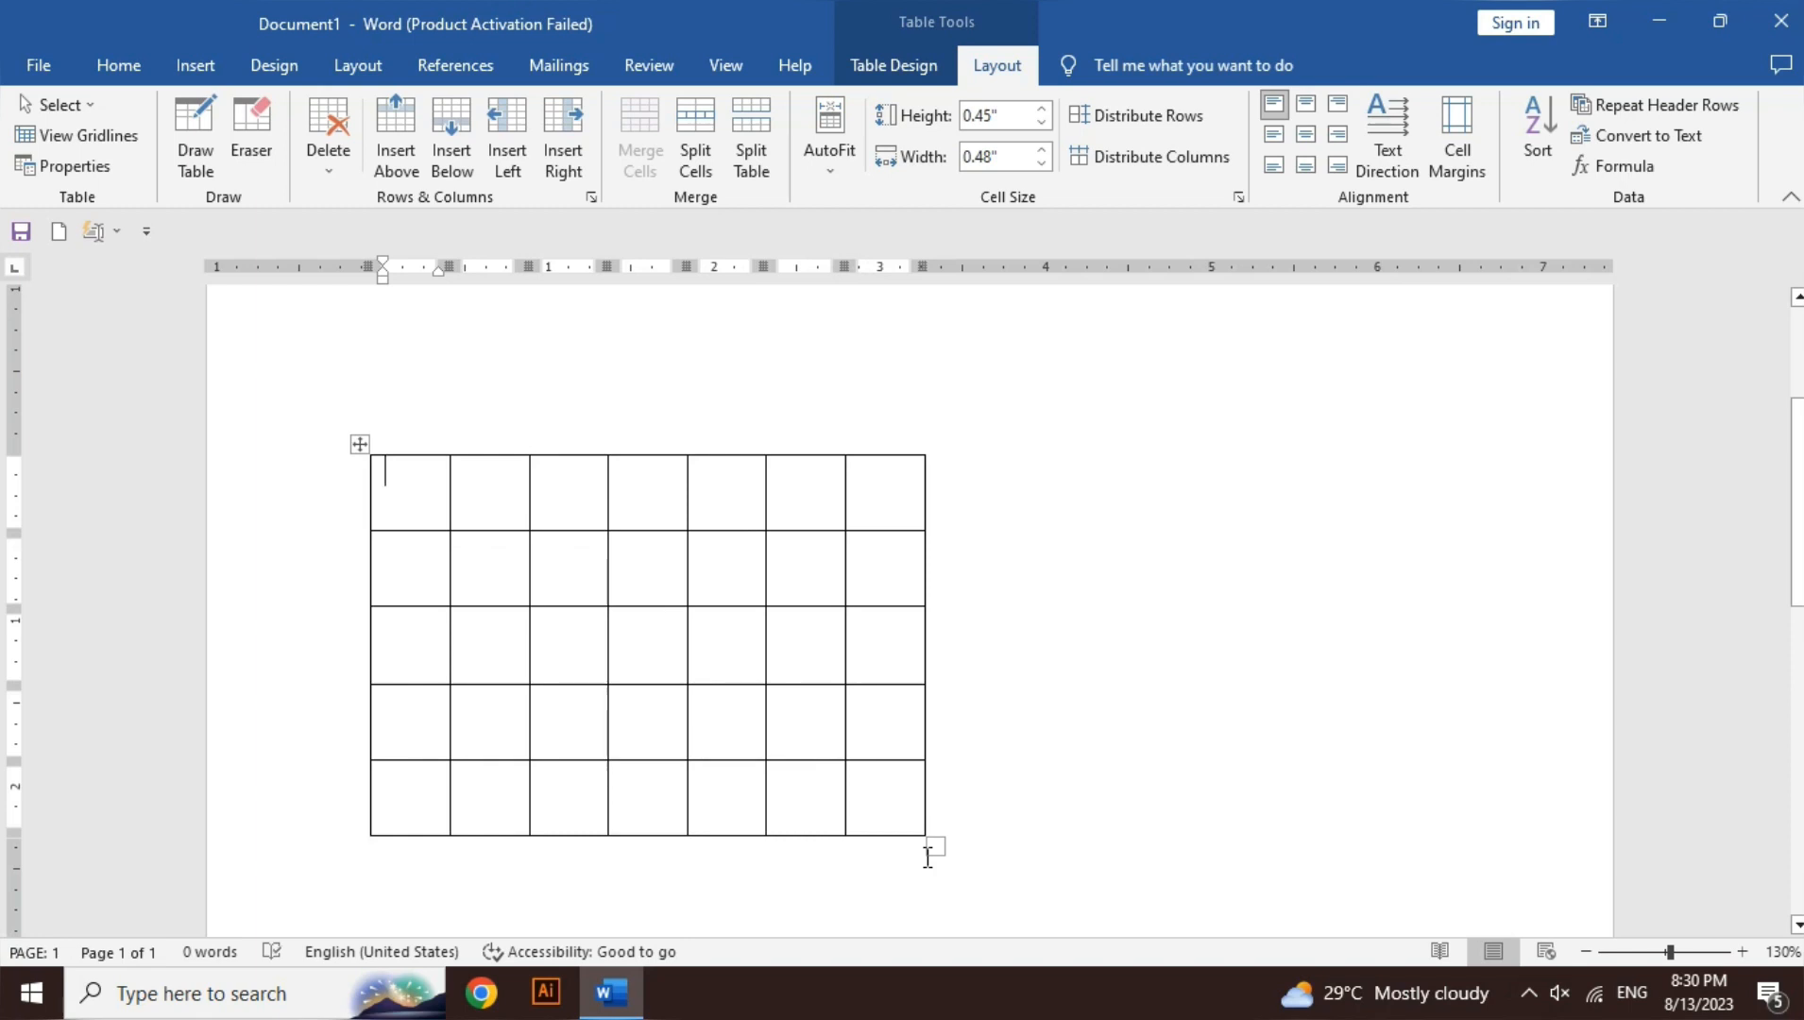
pyautogui.hotkey('ctrl', 'z')
pyautogui.hotkey('ctrl', 'z')
pyautogui.scroll(-3, 925, 857)
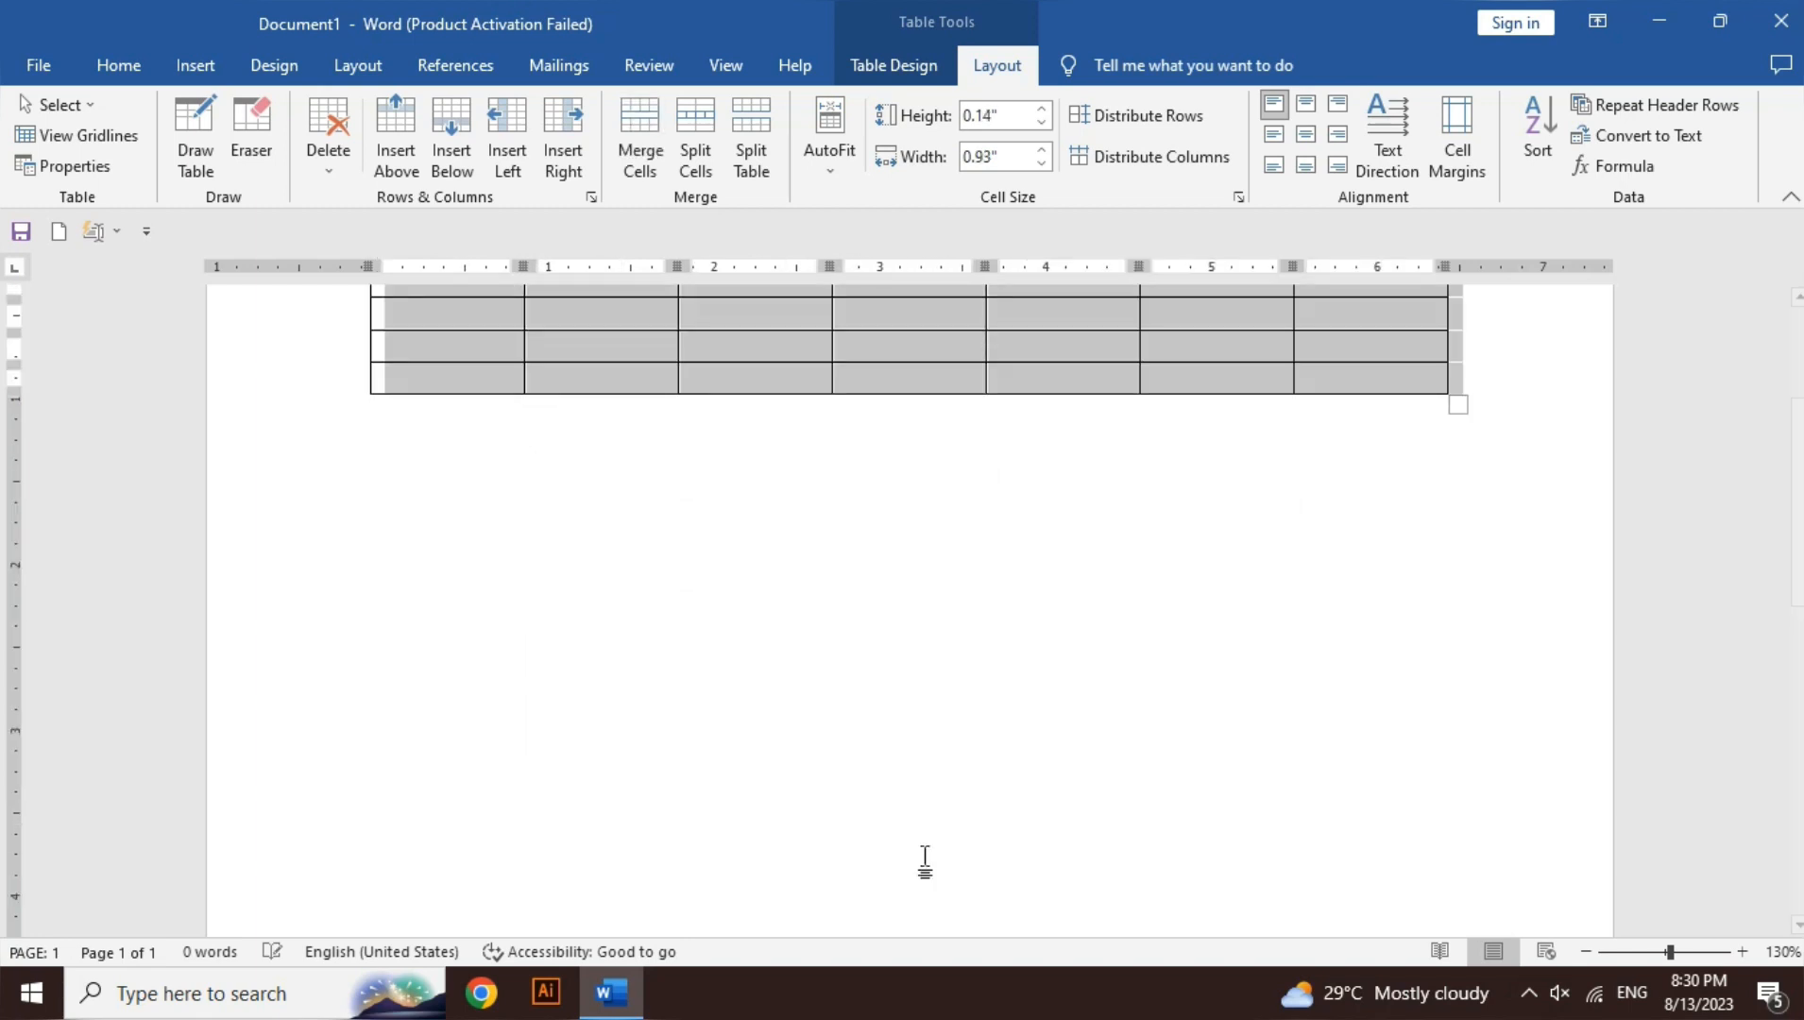
pyautogui.scroll(3, 1795, 505)
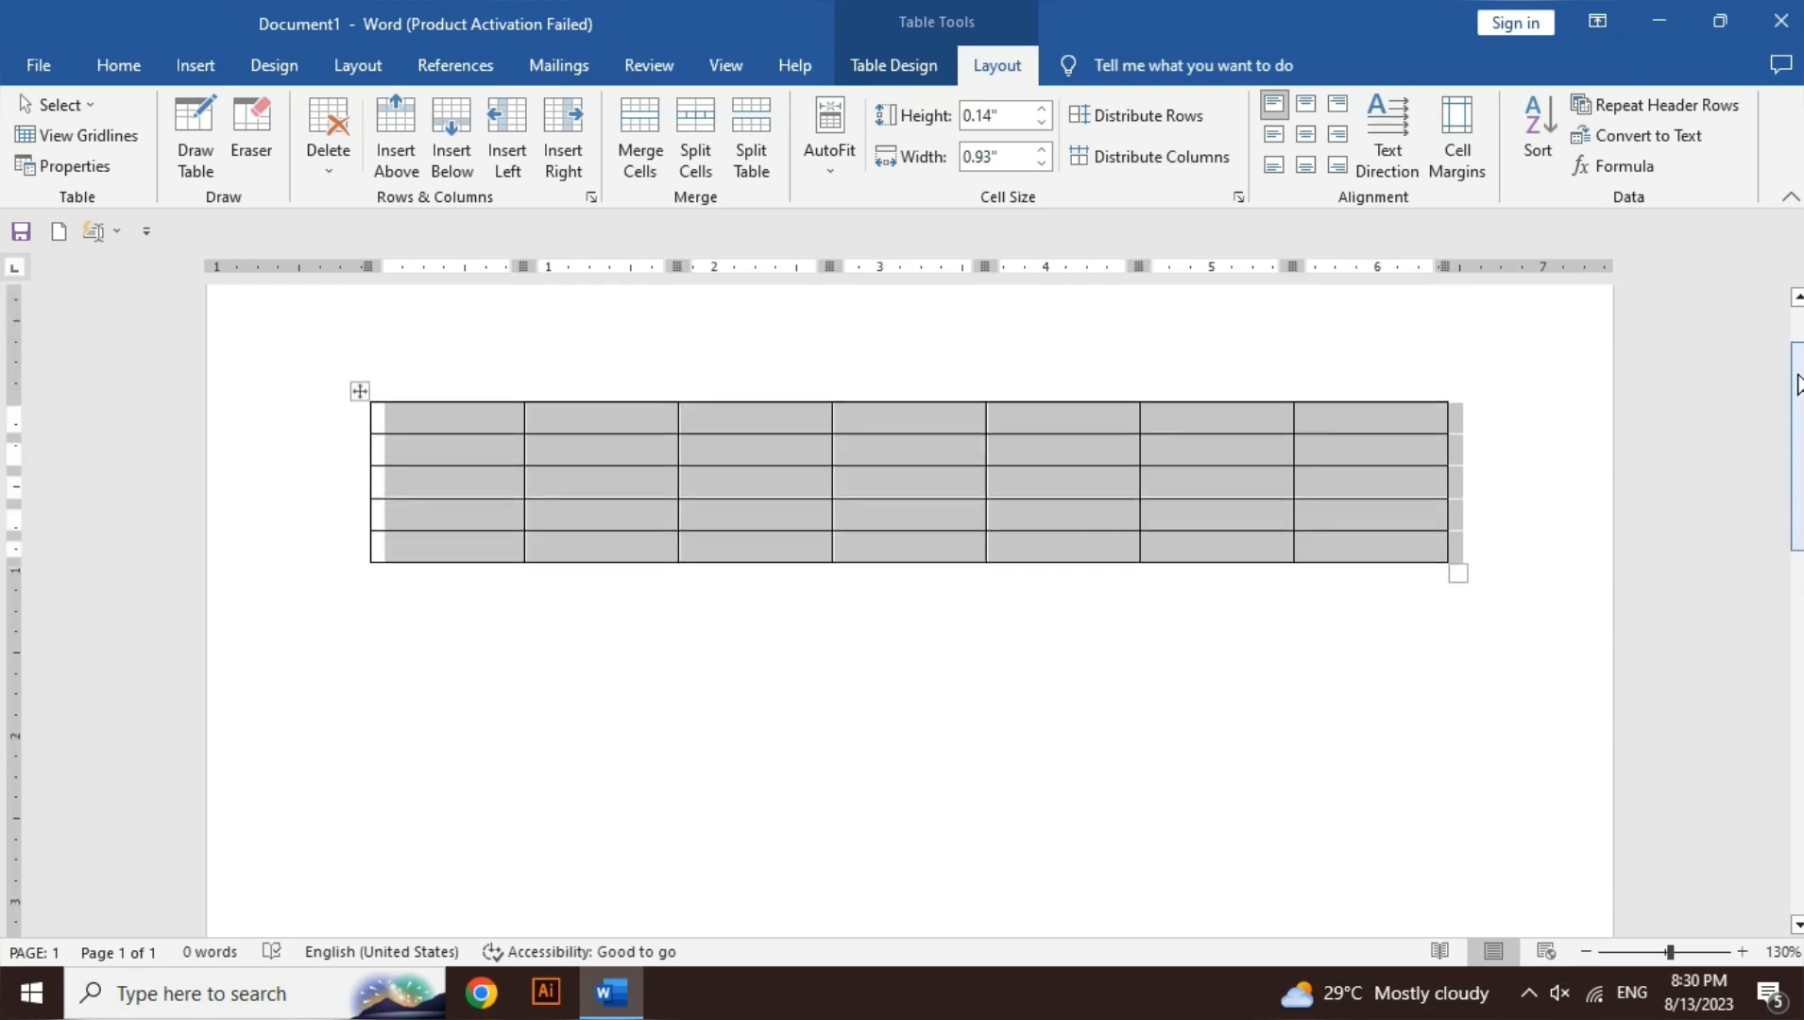
# - Try Select Cell and Select Column on the table's first cell and column
pyautogui.click(79, 106)
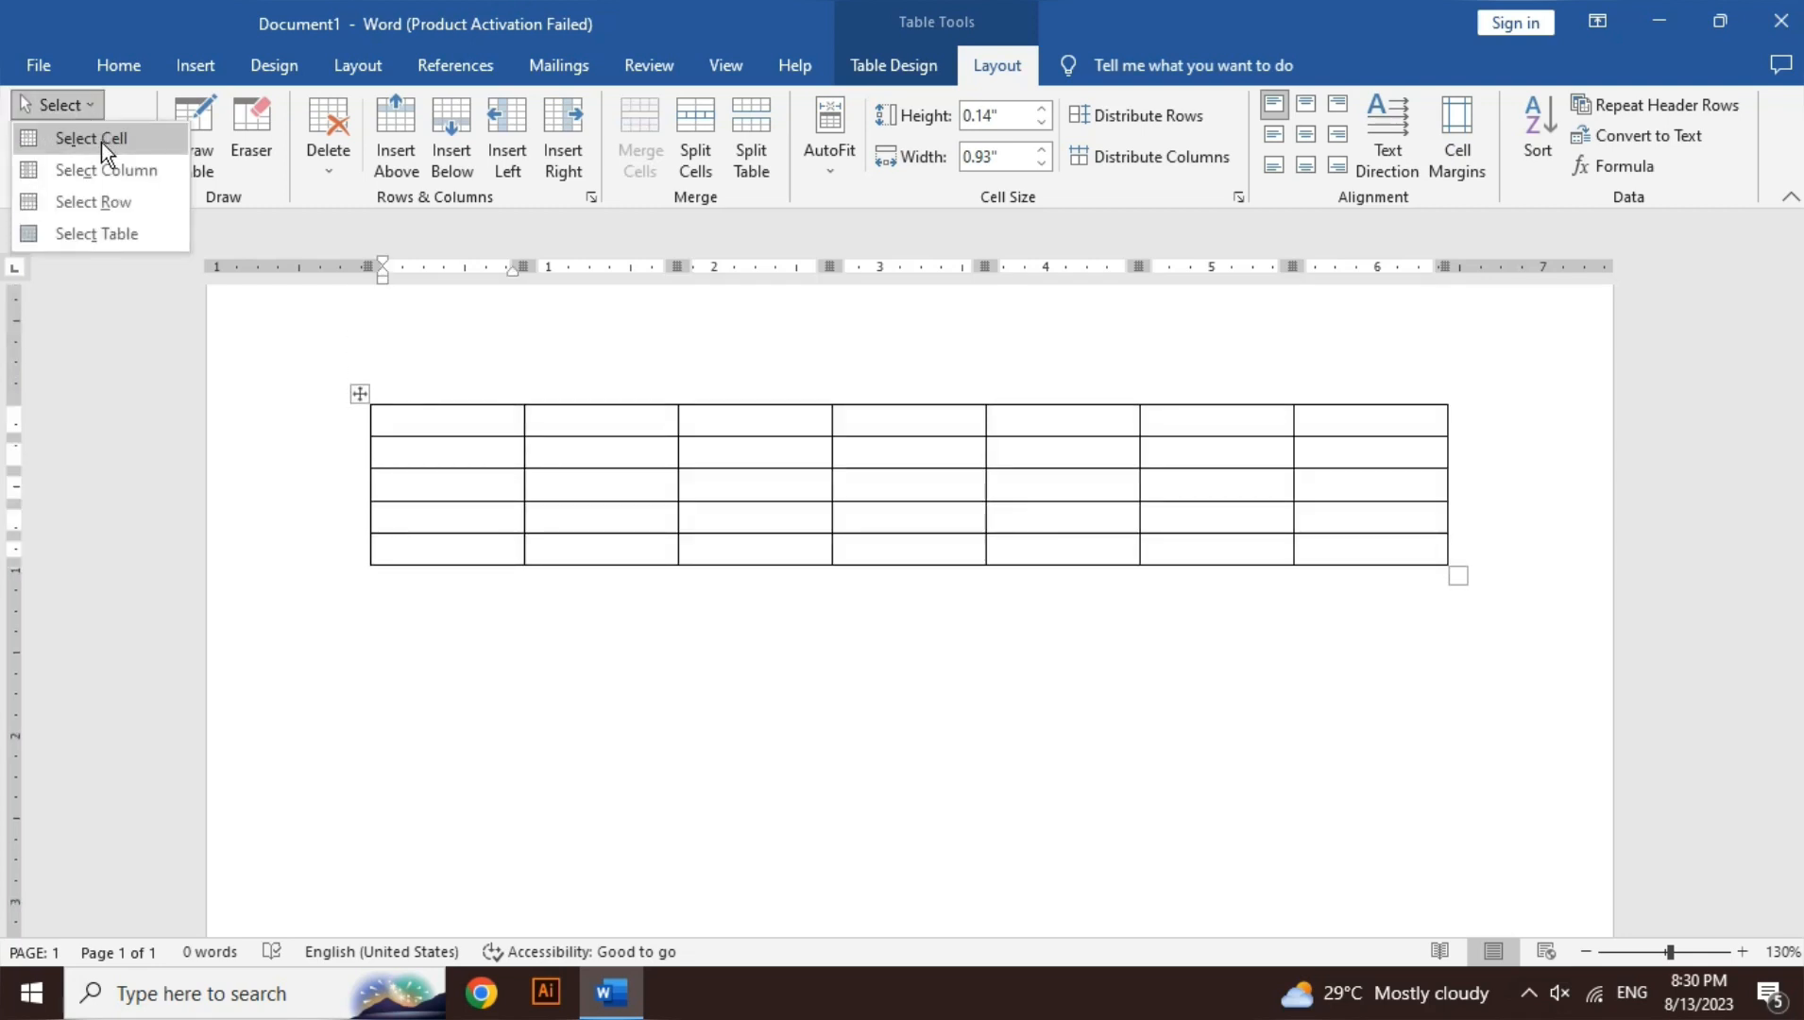
pyautogui.click(101, 143)
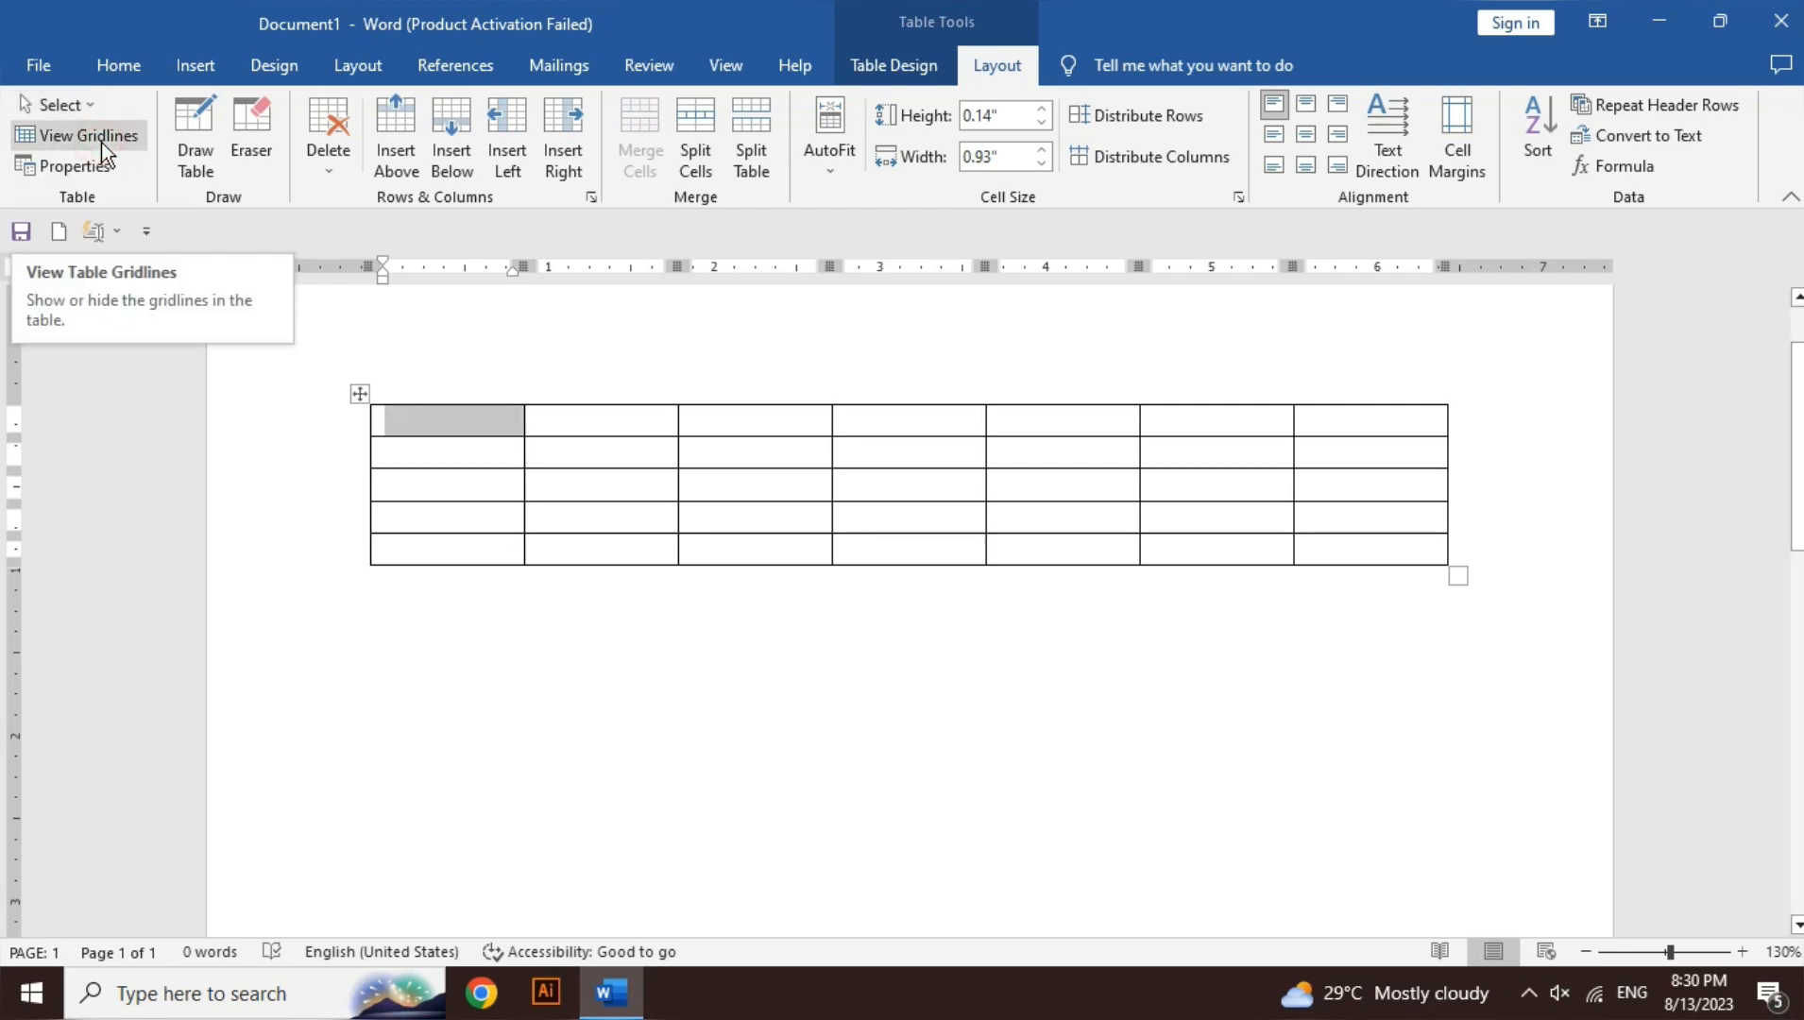
pyautogui.click(468, 432)
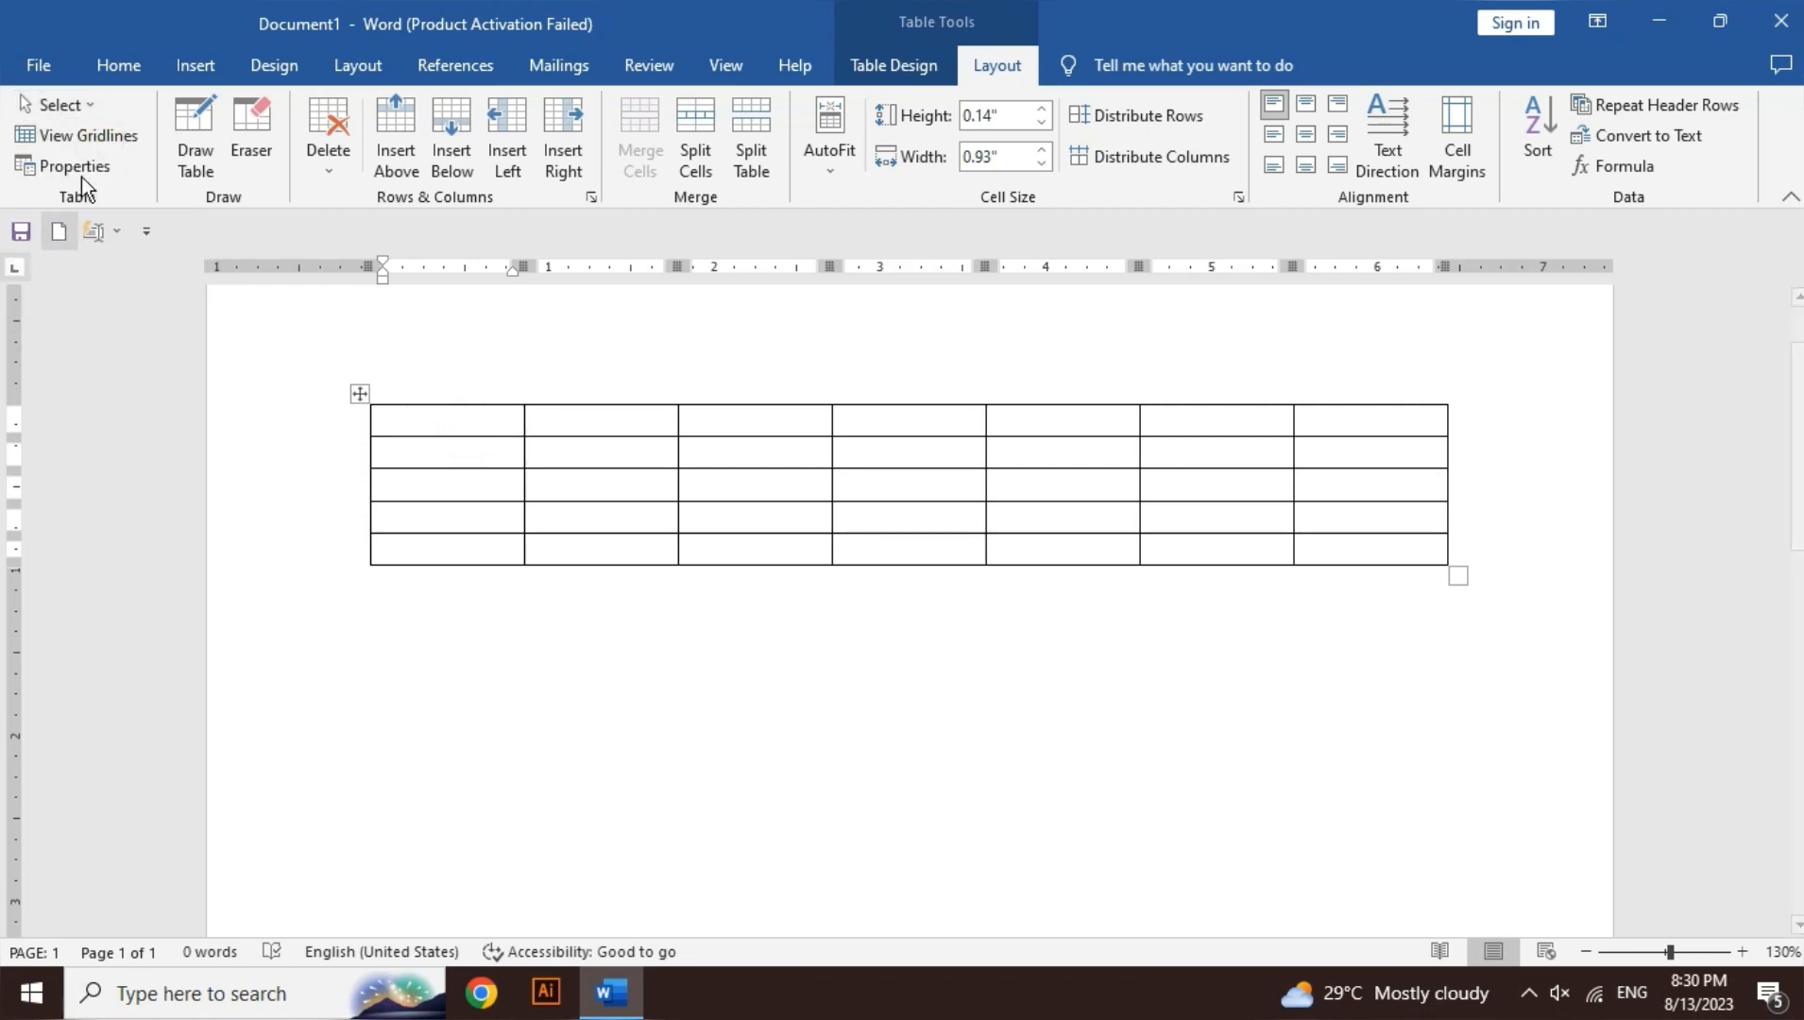
pyautogui.click(89, 111)
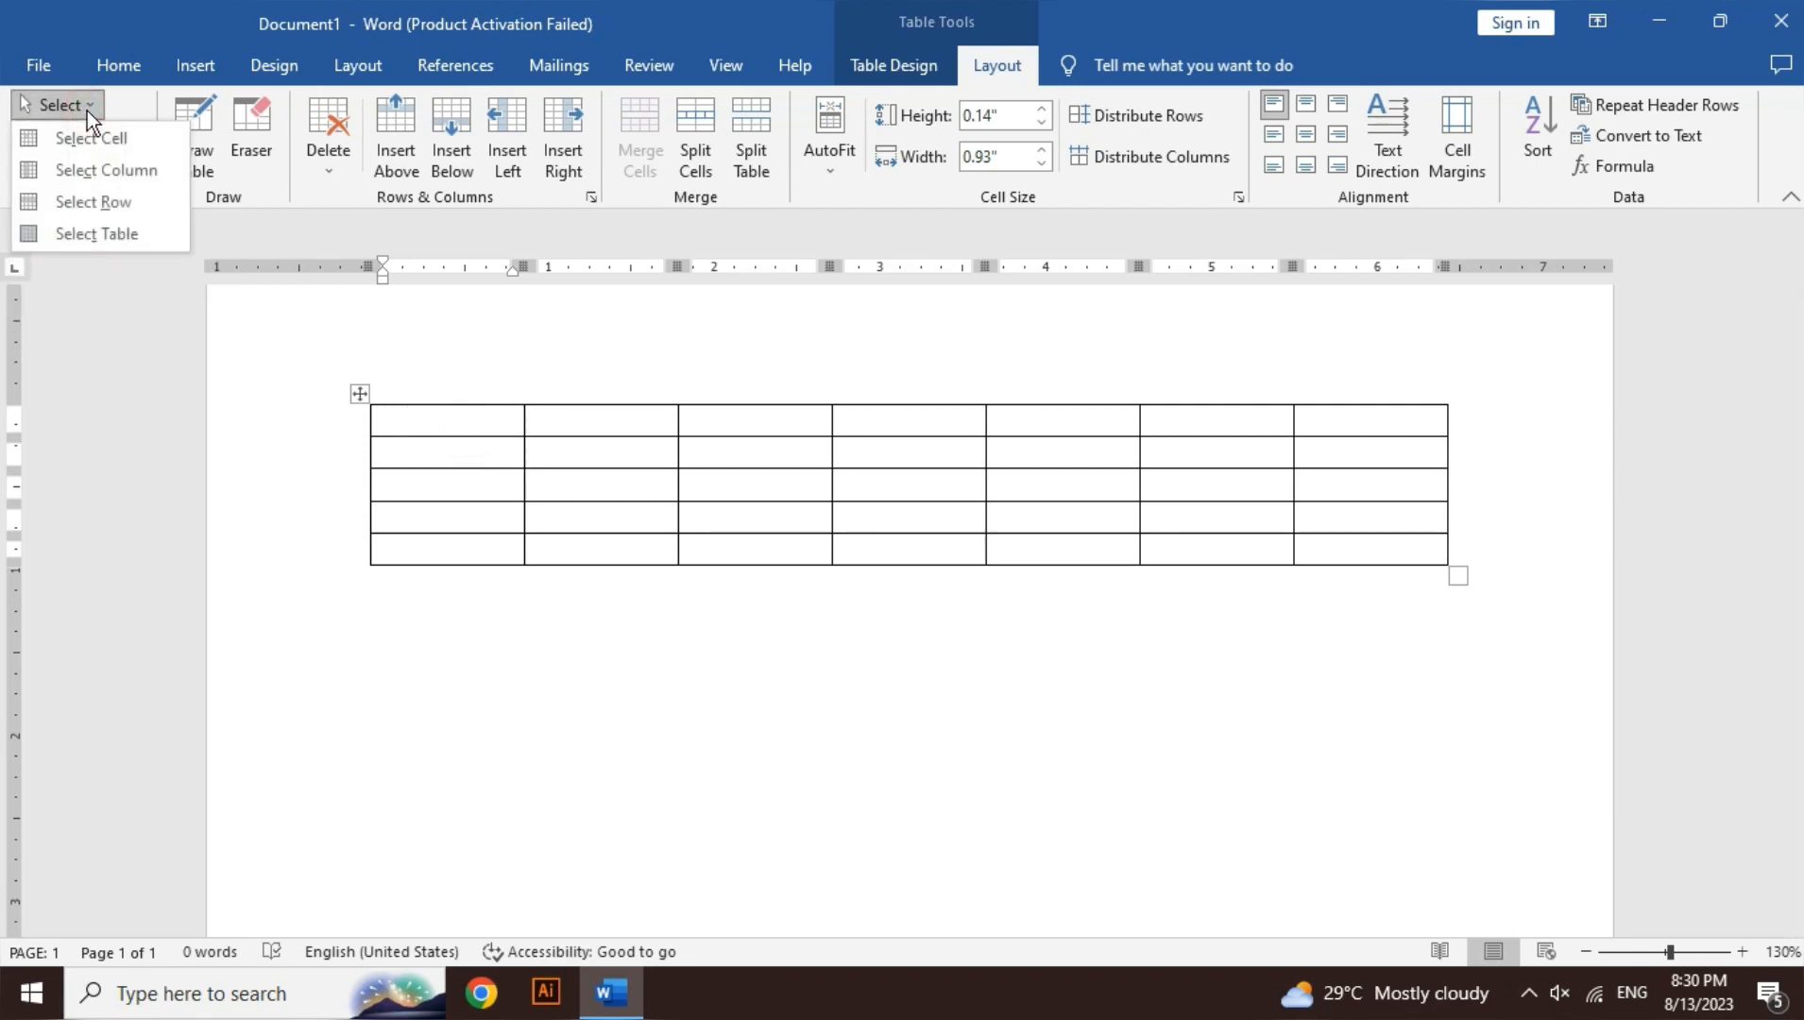
pyautogui.click(107, 169)
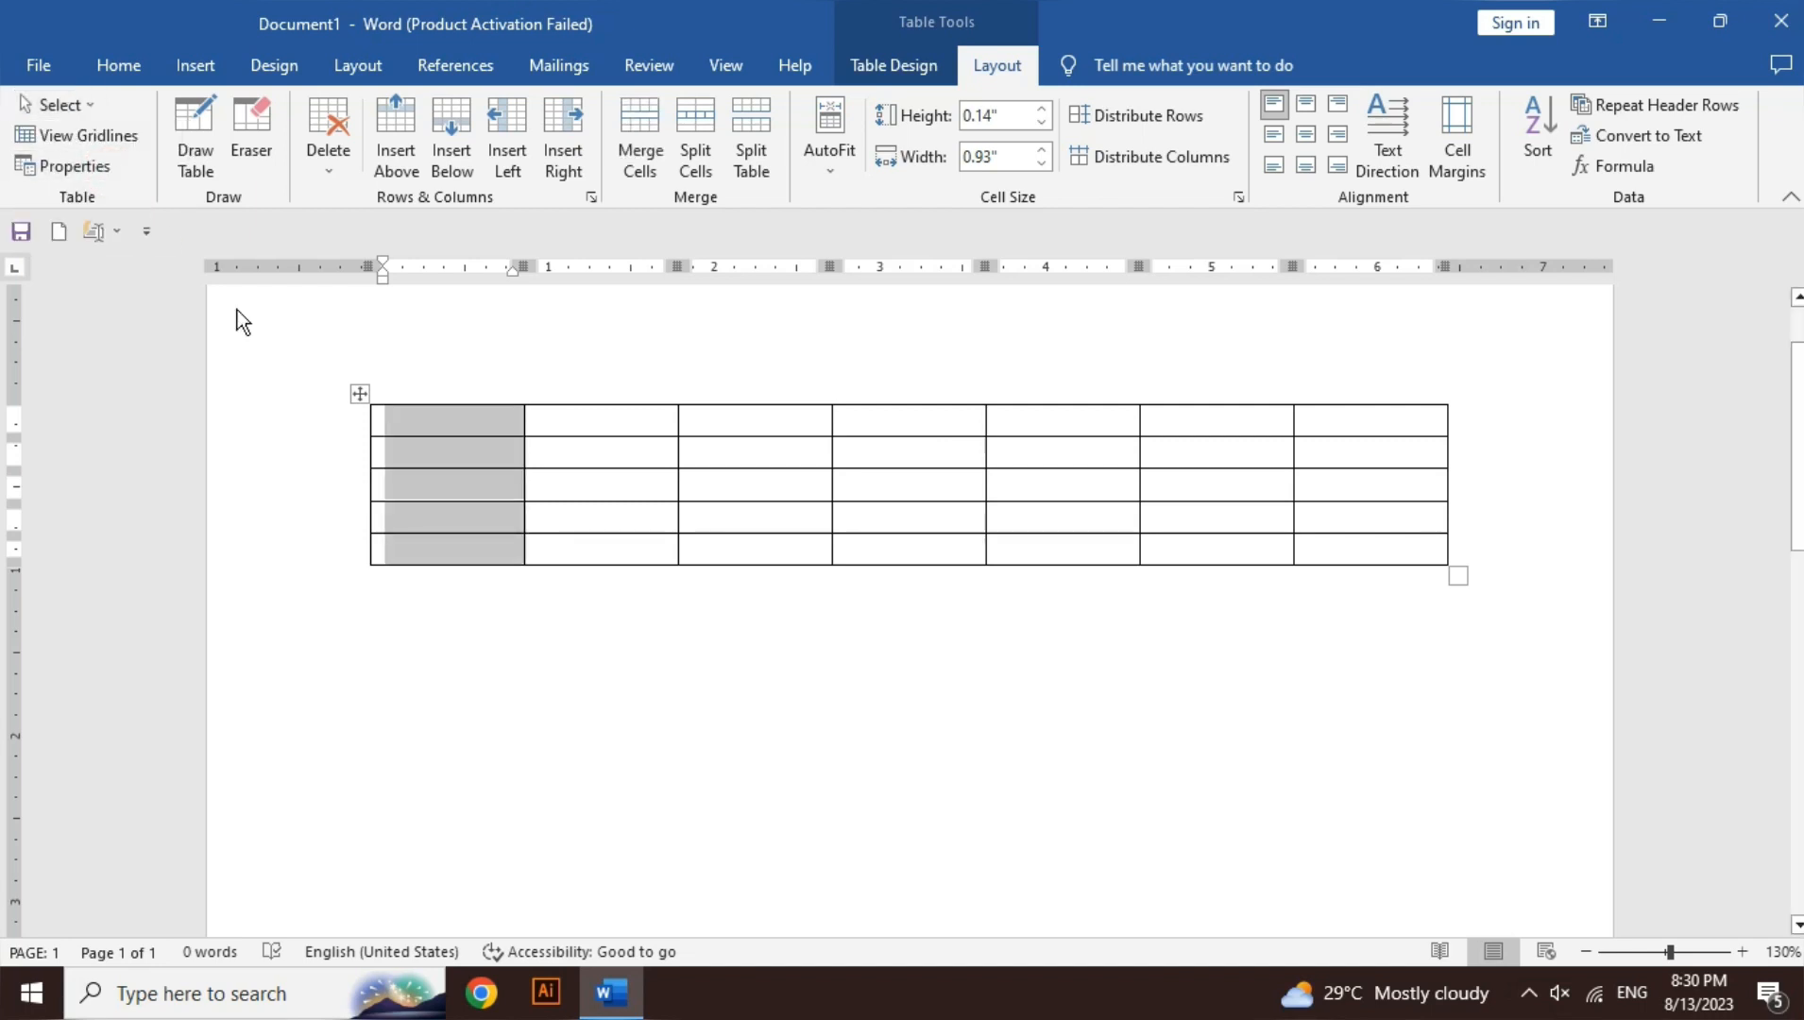
pyautogui.click(435, 433)
# - Type 1 in the second row's first cell, then try Select Row and Select Table
pyautogui.click(437, 453)
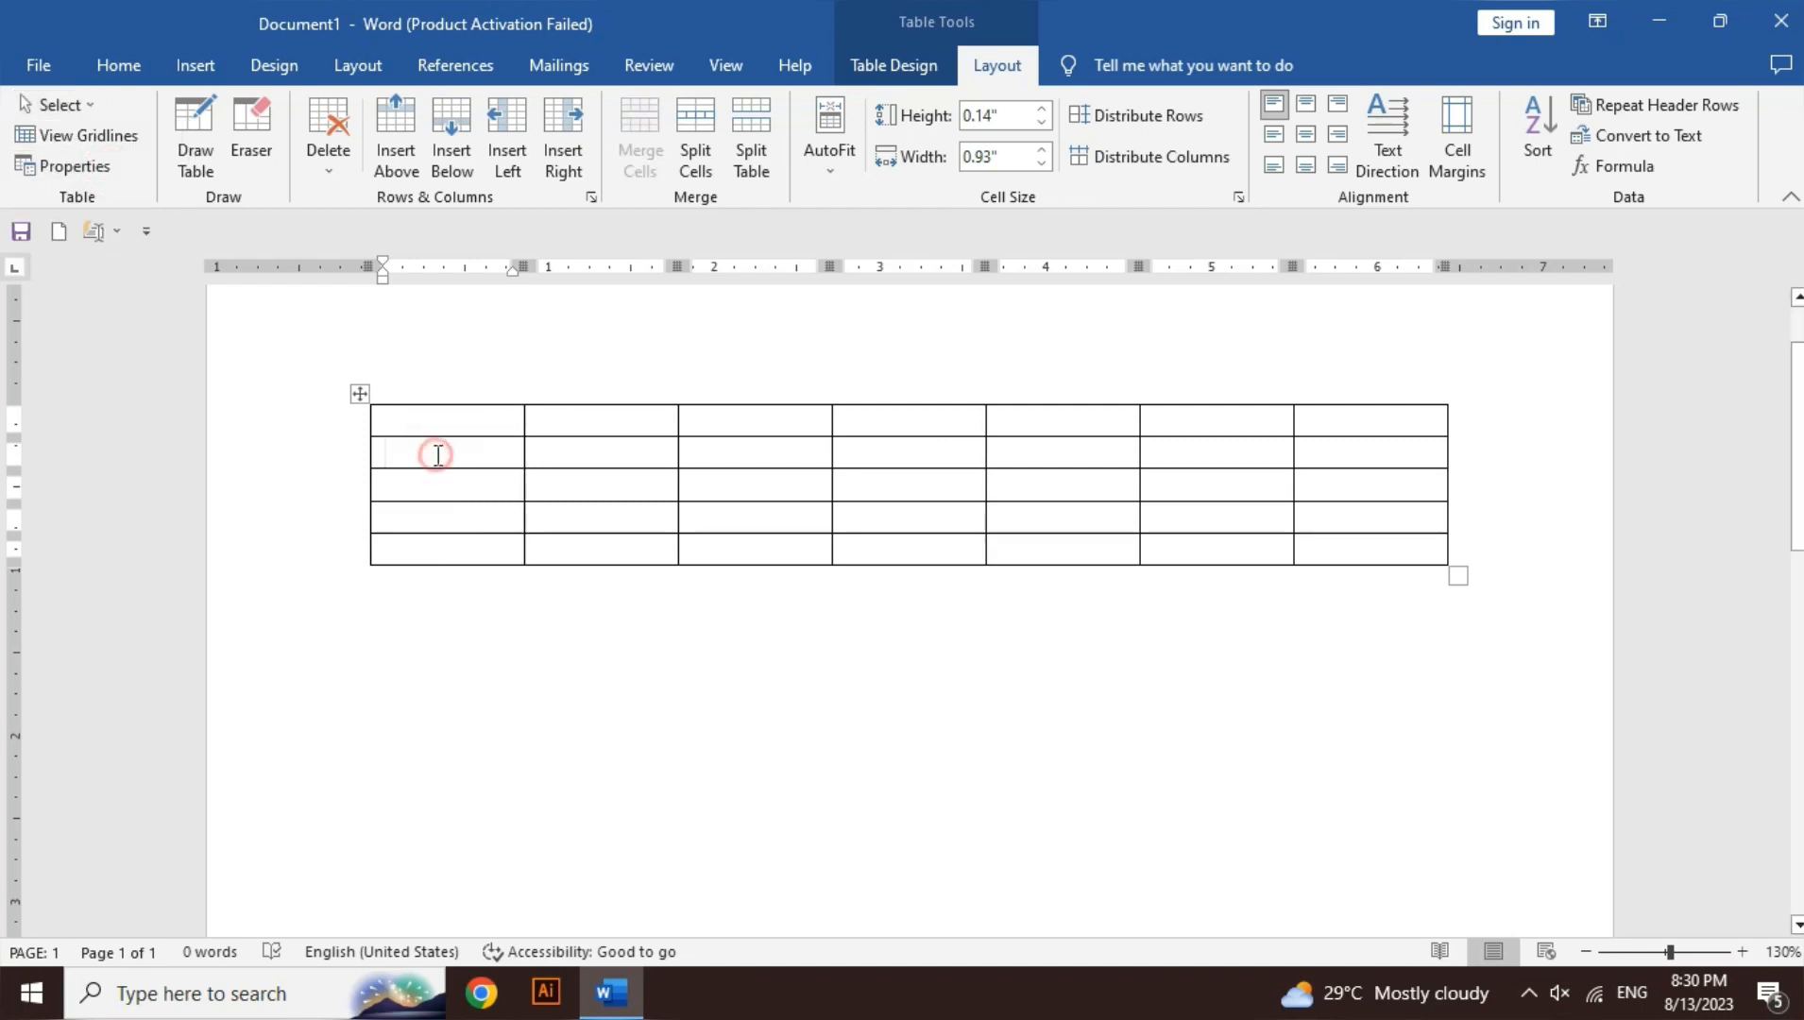
pyautogui.write('1')
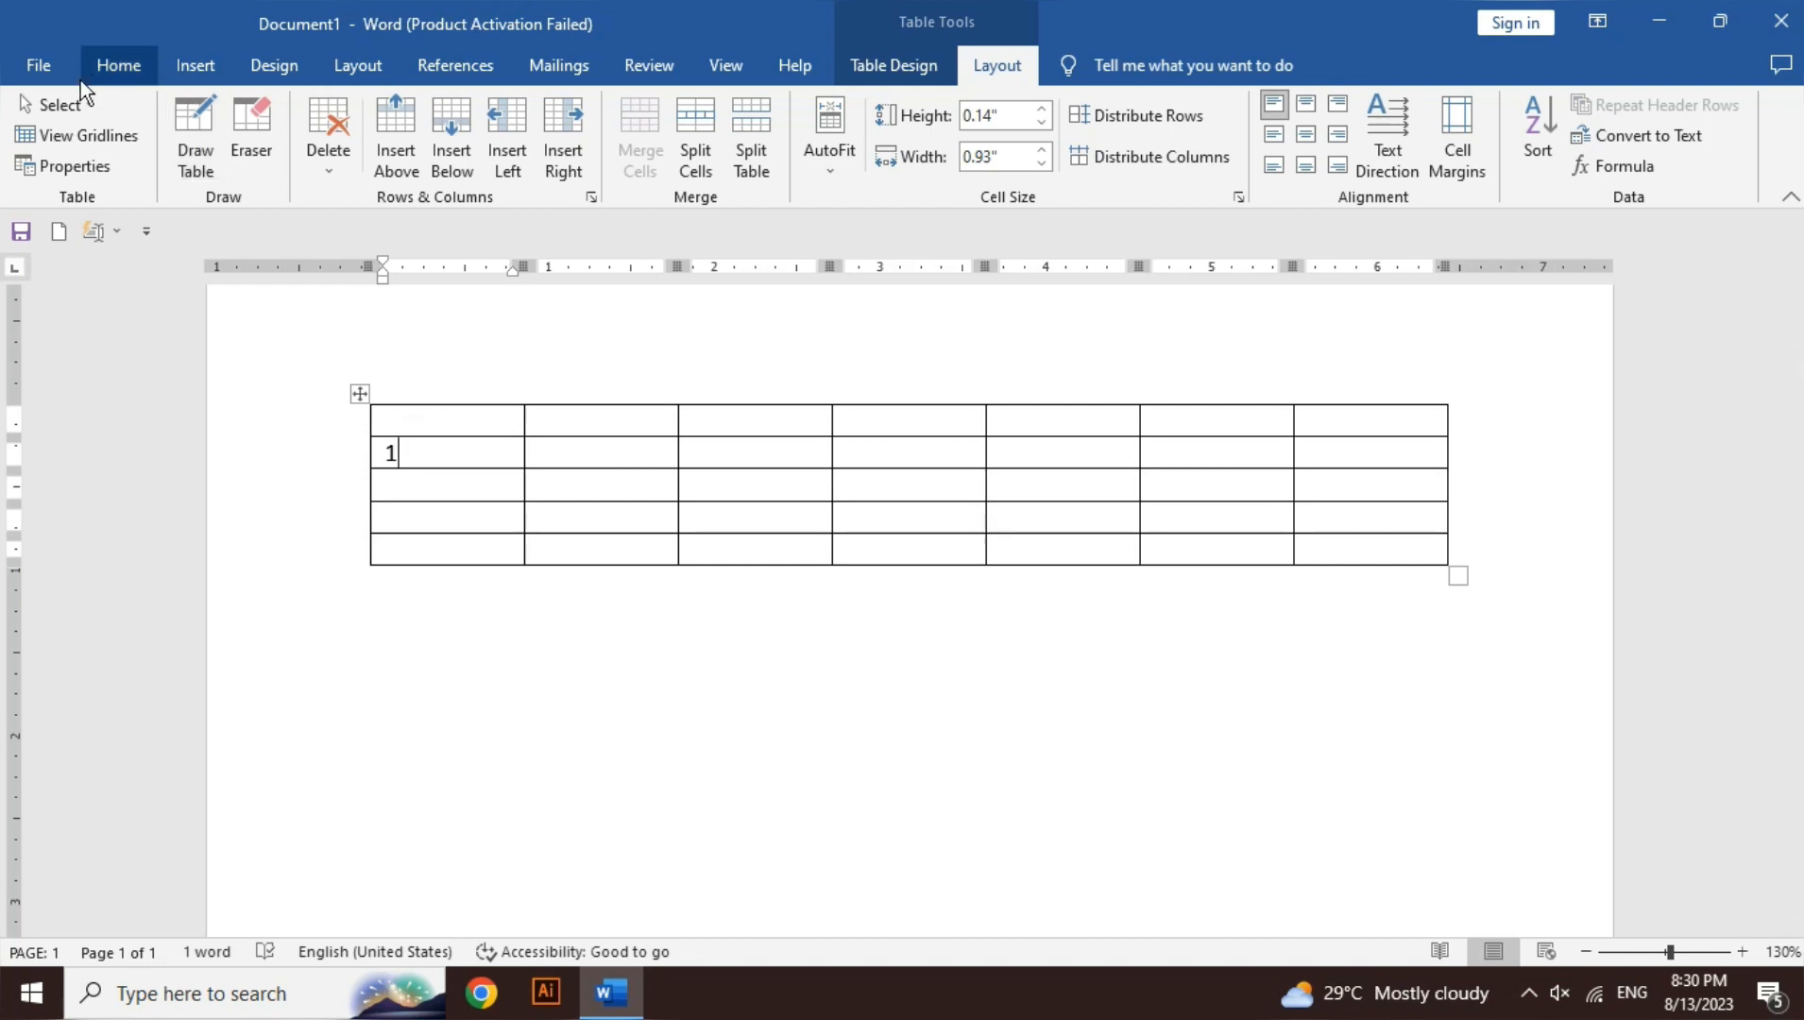
pyautogui.click(73, 103)
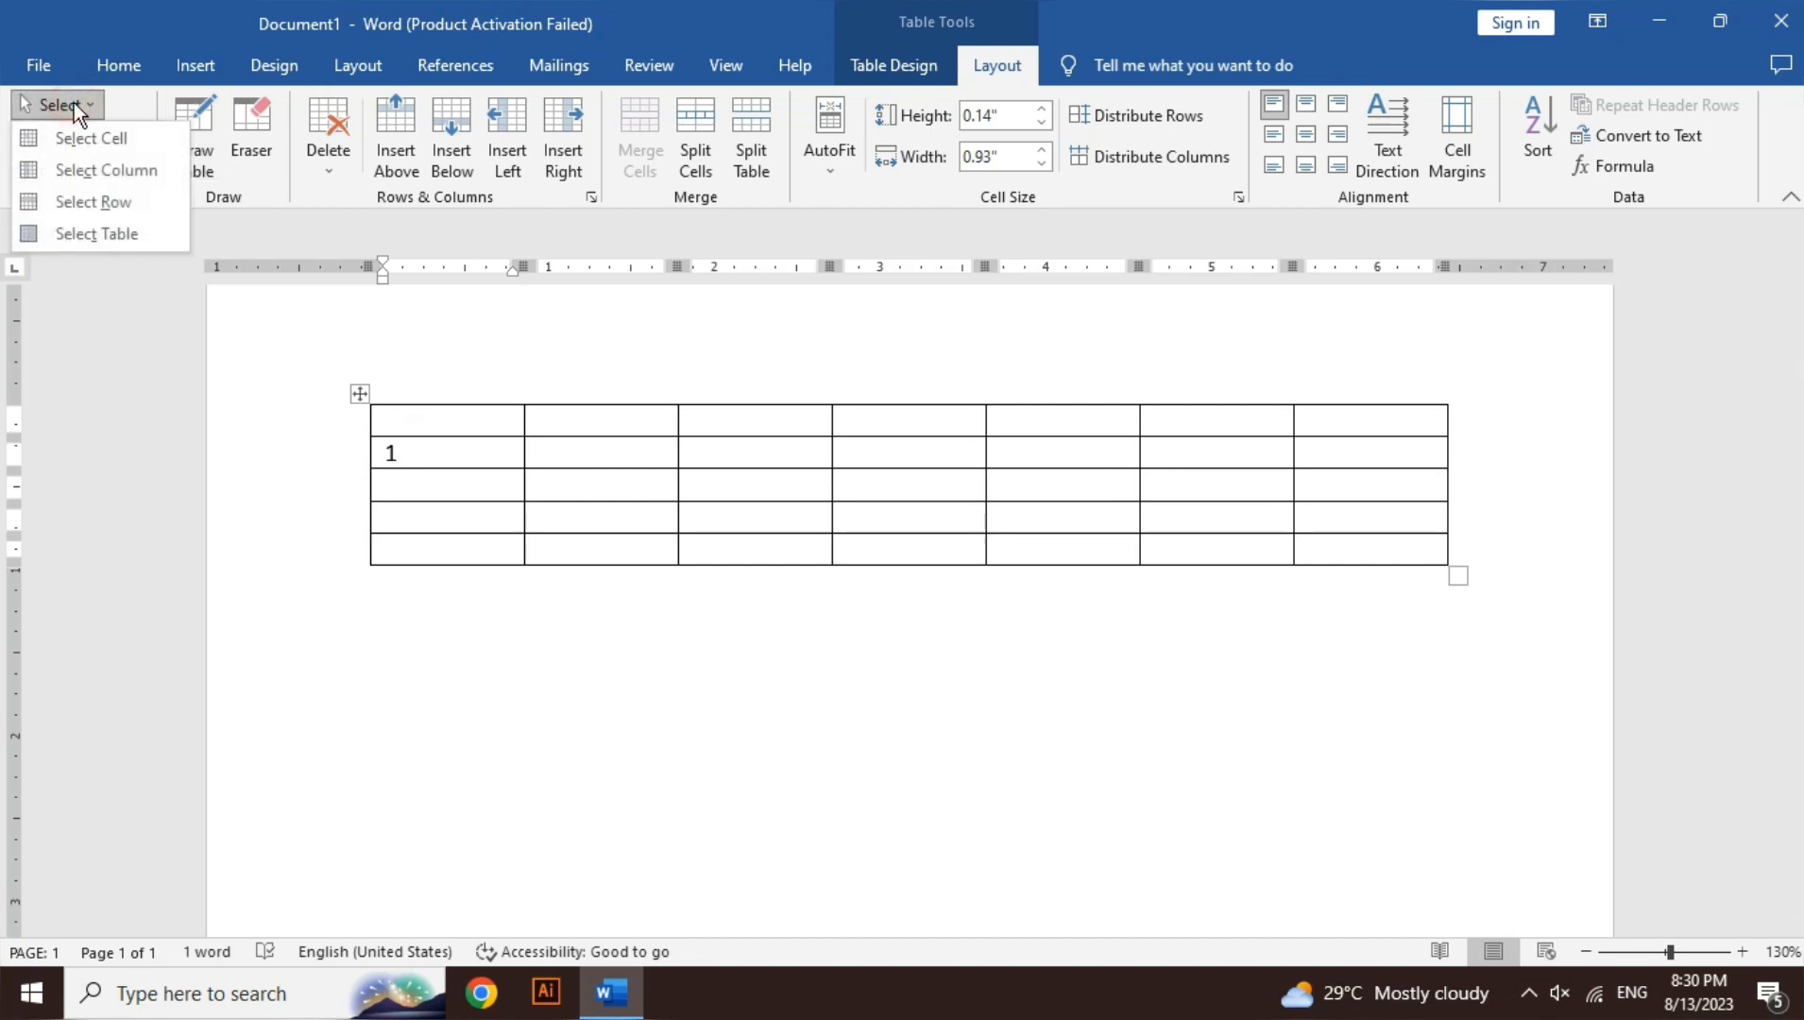
pyautogui.click(120, 195)
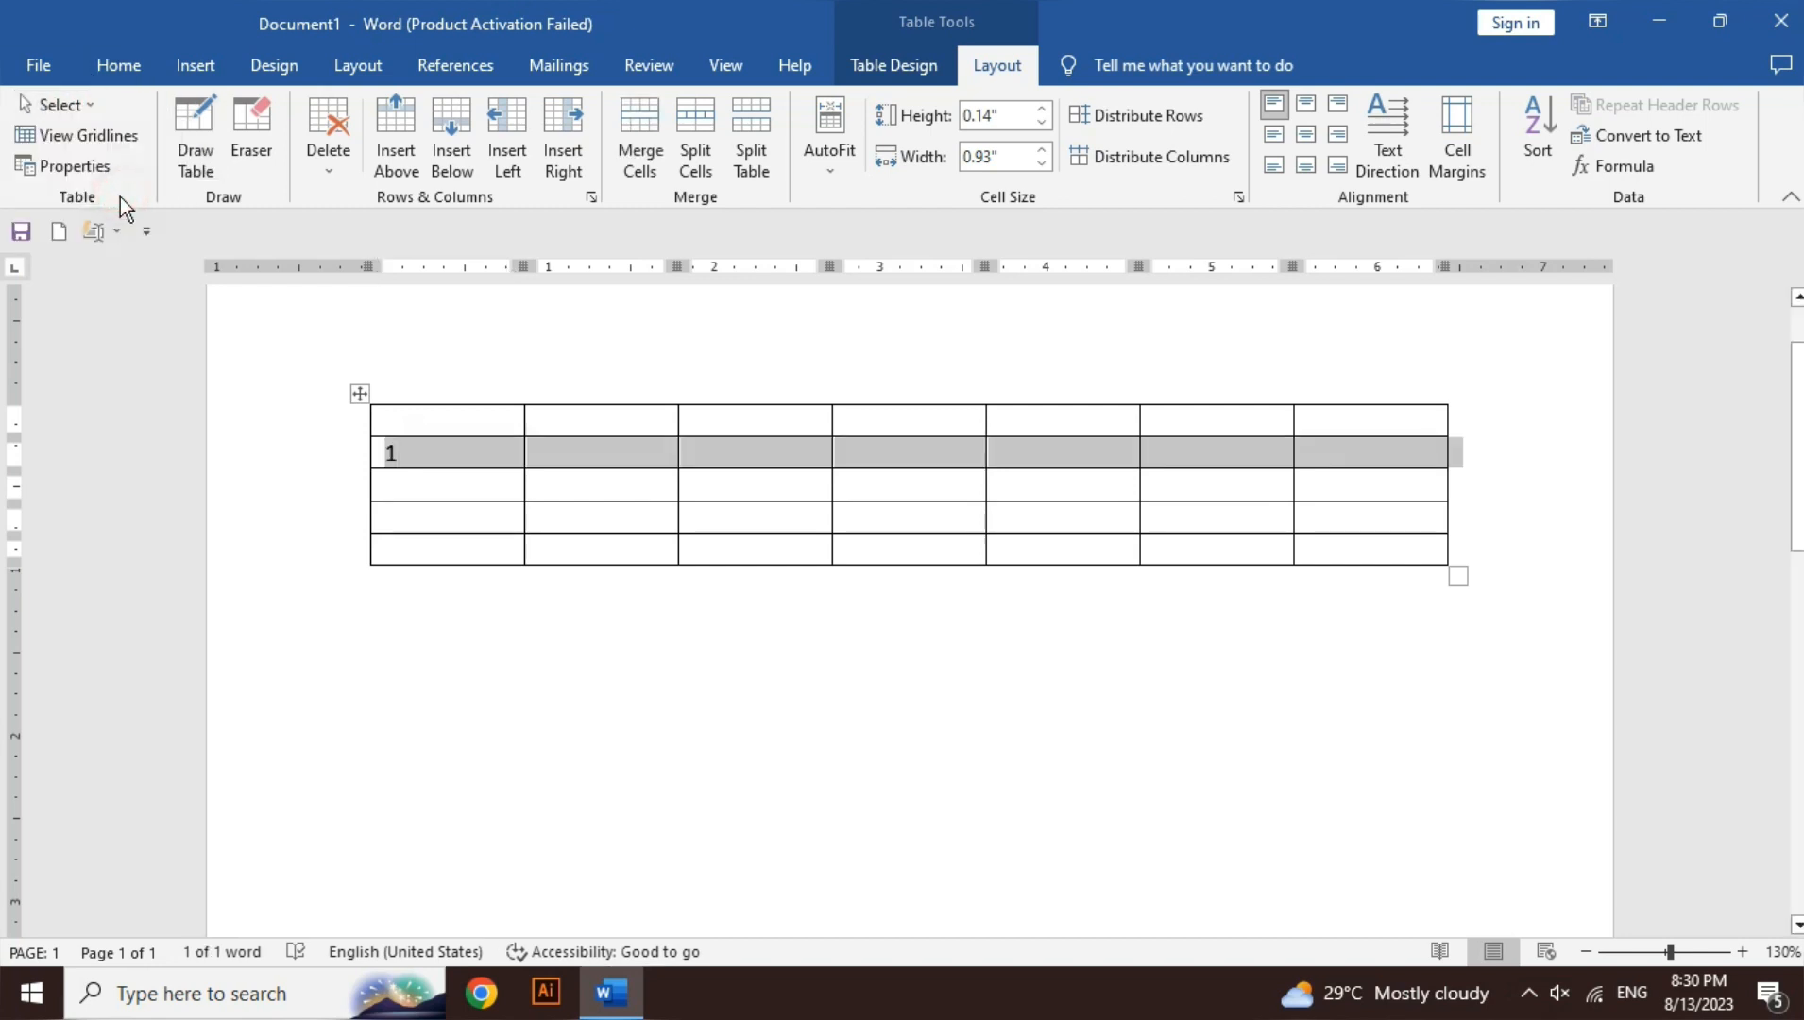
pyautogui.click(397, 499)
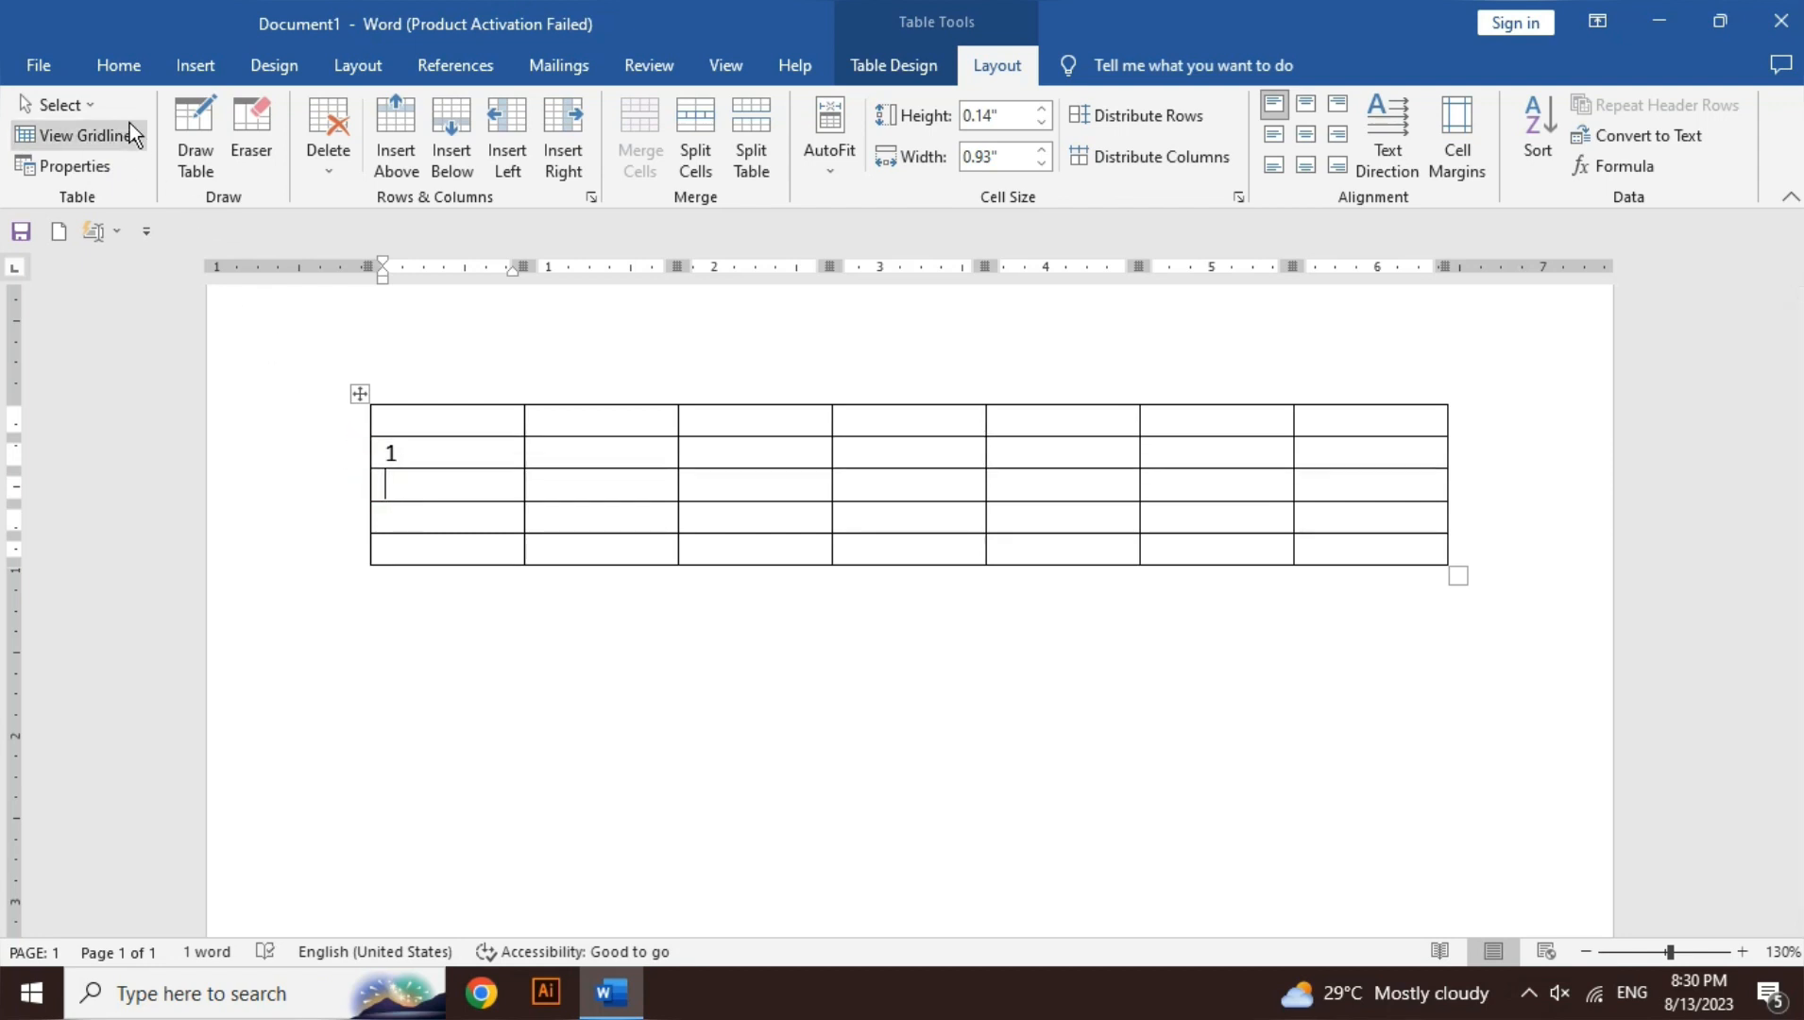
pyautogui.click(85, 108)
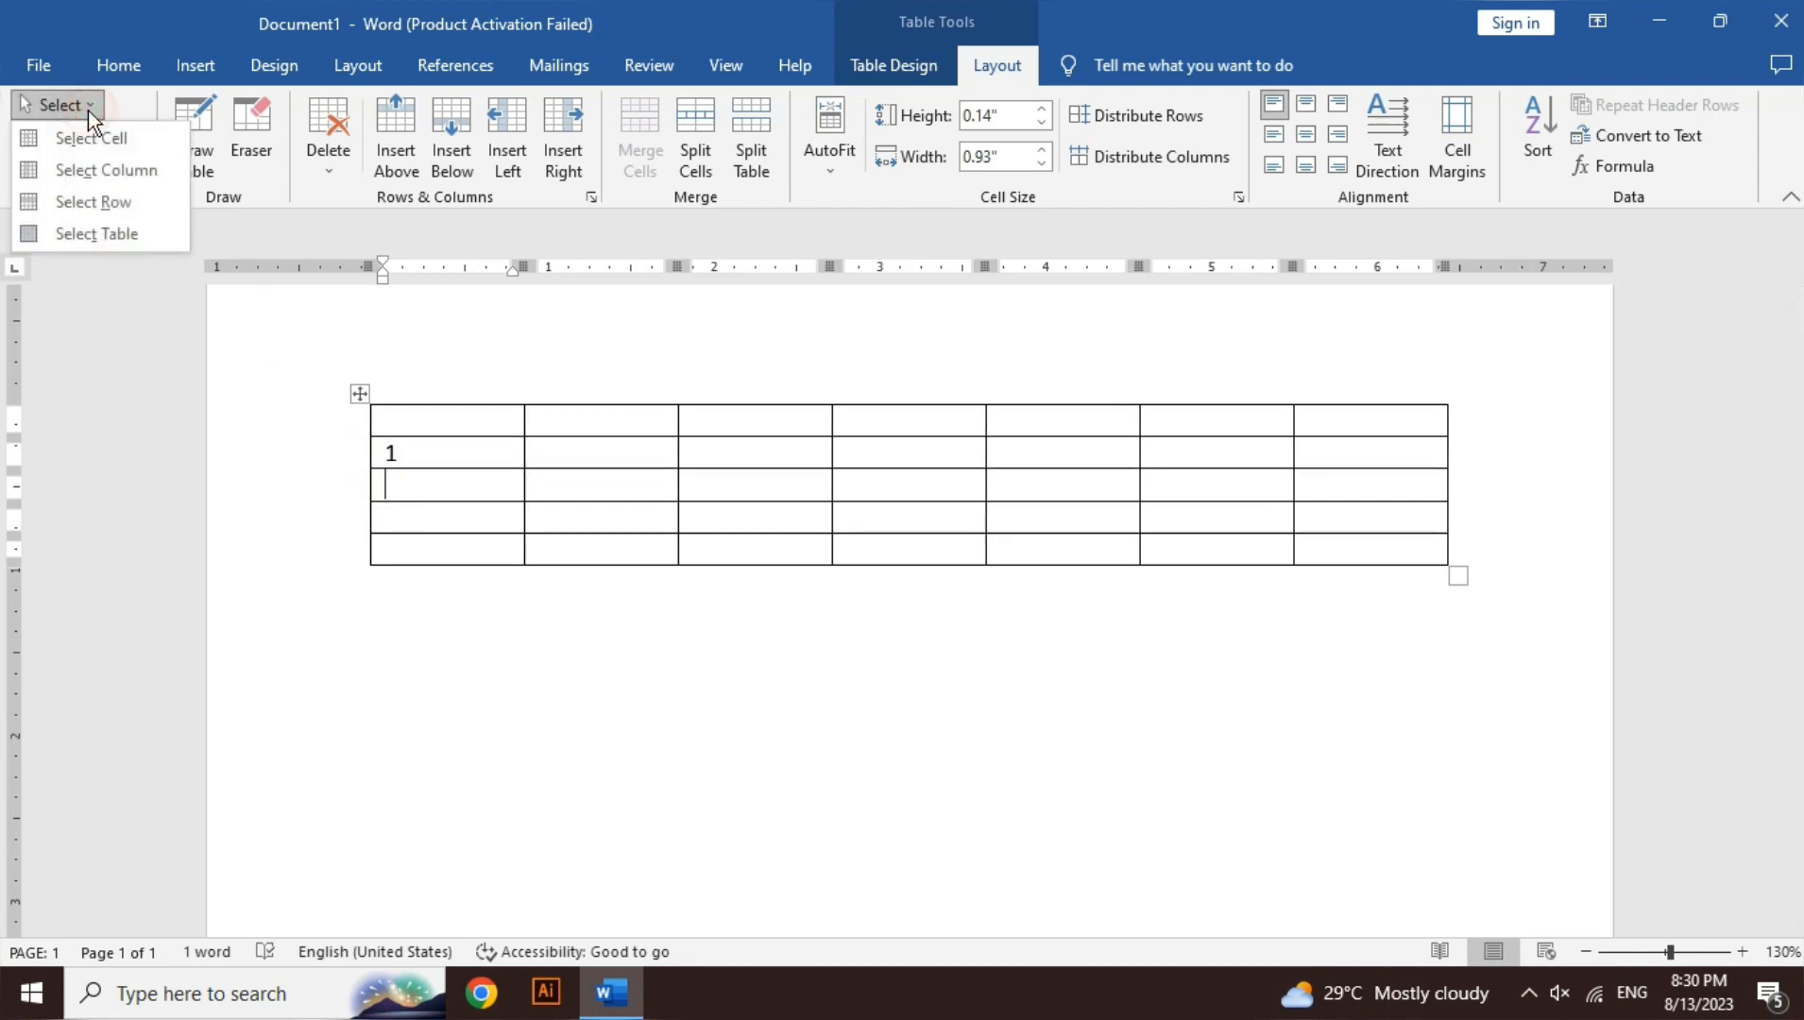
pyautogui.click(126, 234)
pyautogui.click(426, 452)
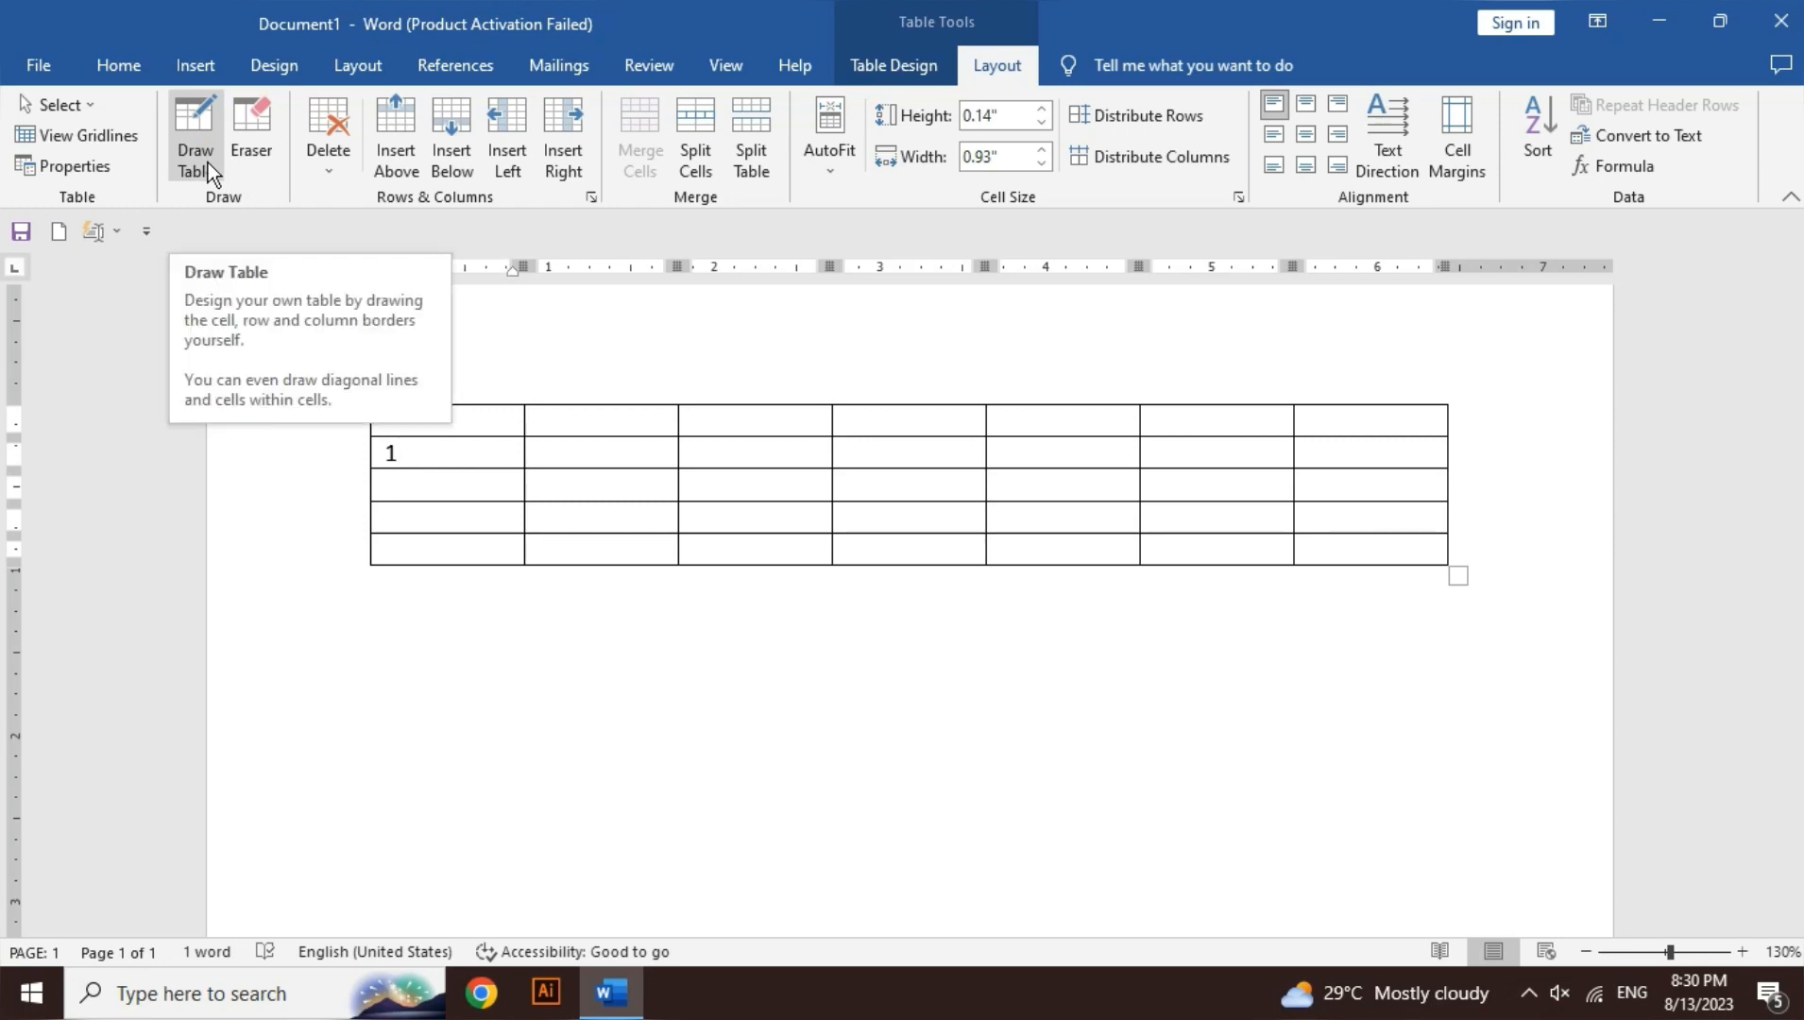
# - Look over the Insert Table options, then return to the table Layout commands
pyautogui.click(200, 67)
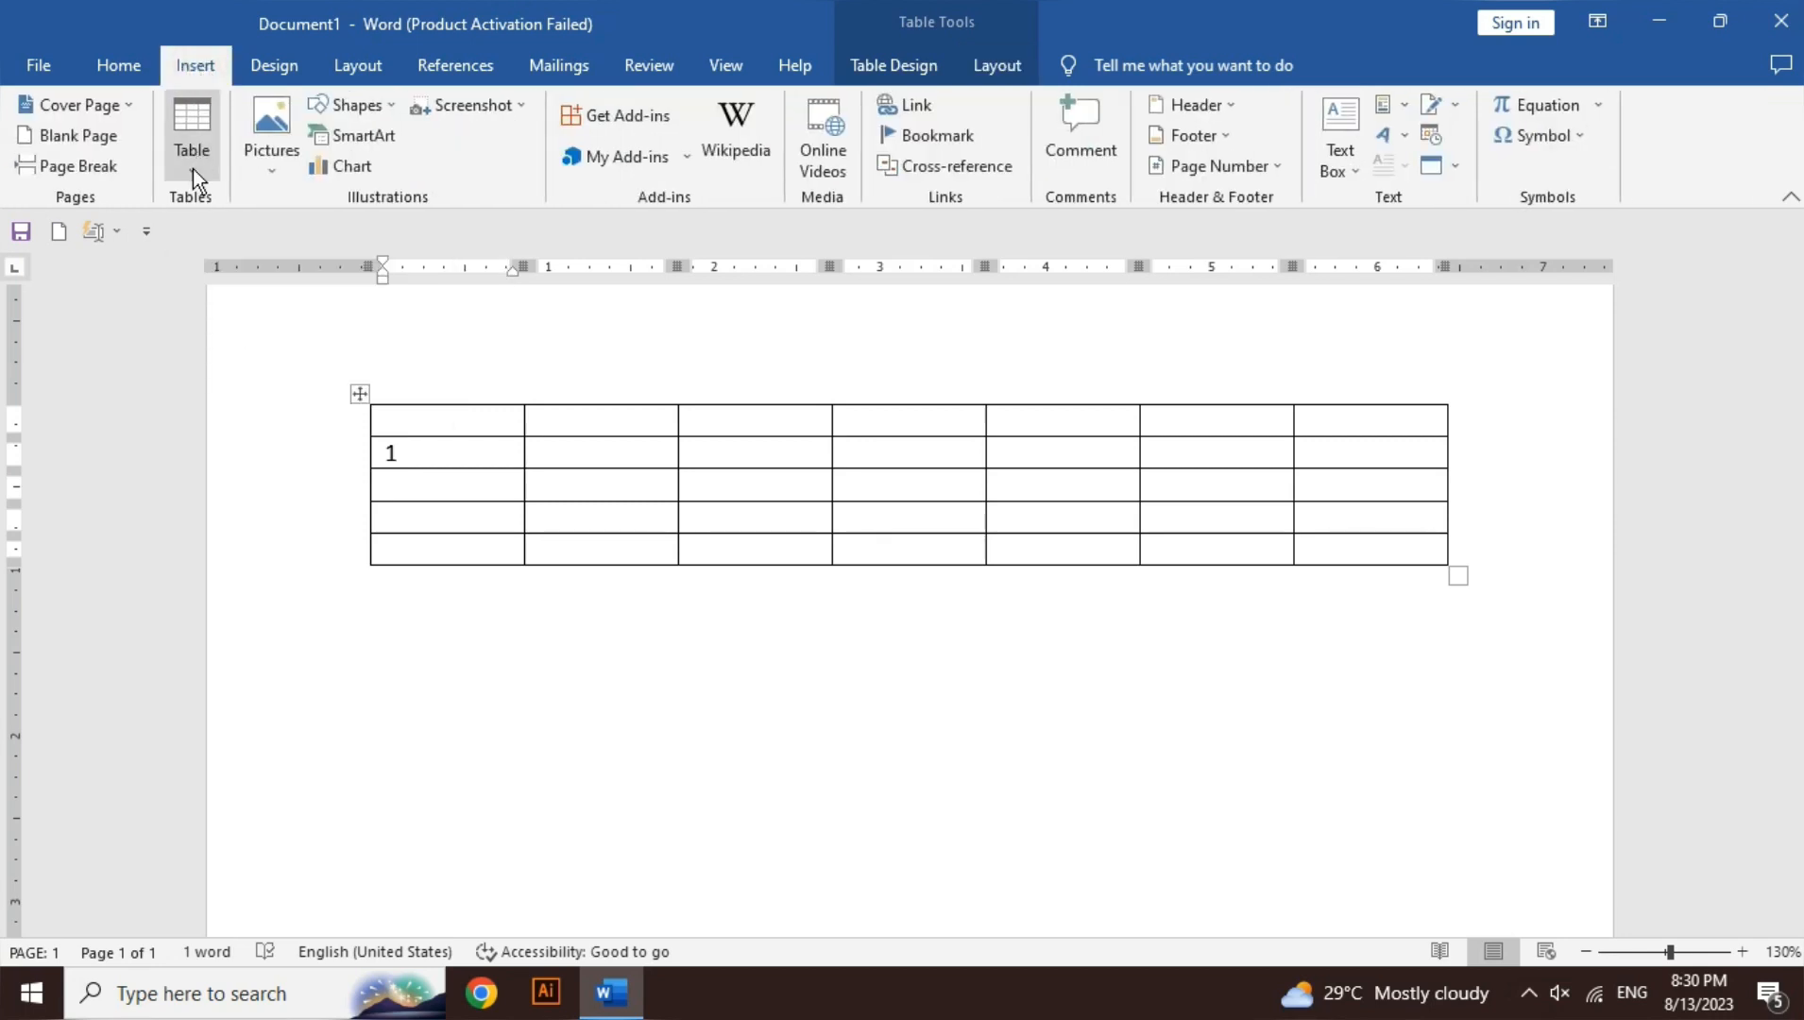
pyautogui.click(192, 162)
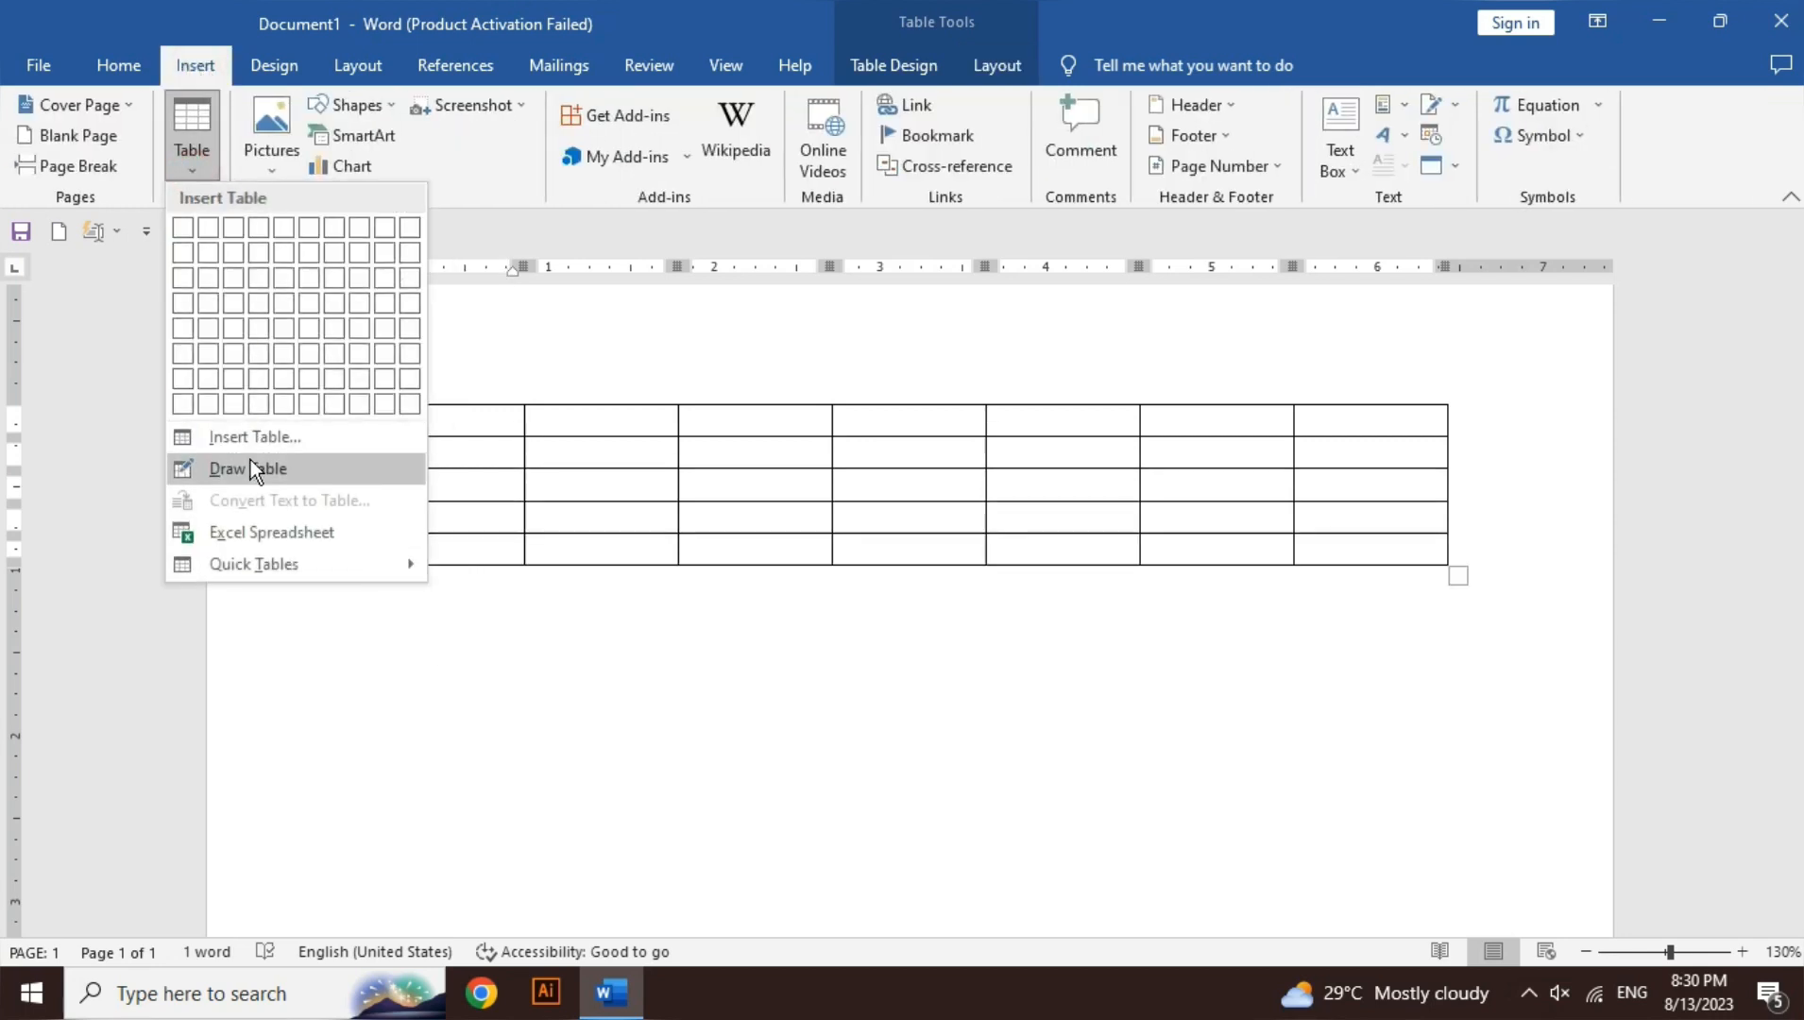
pyautogui.click(909, 59)
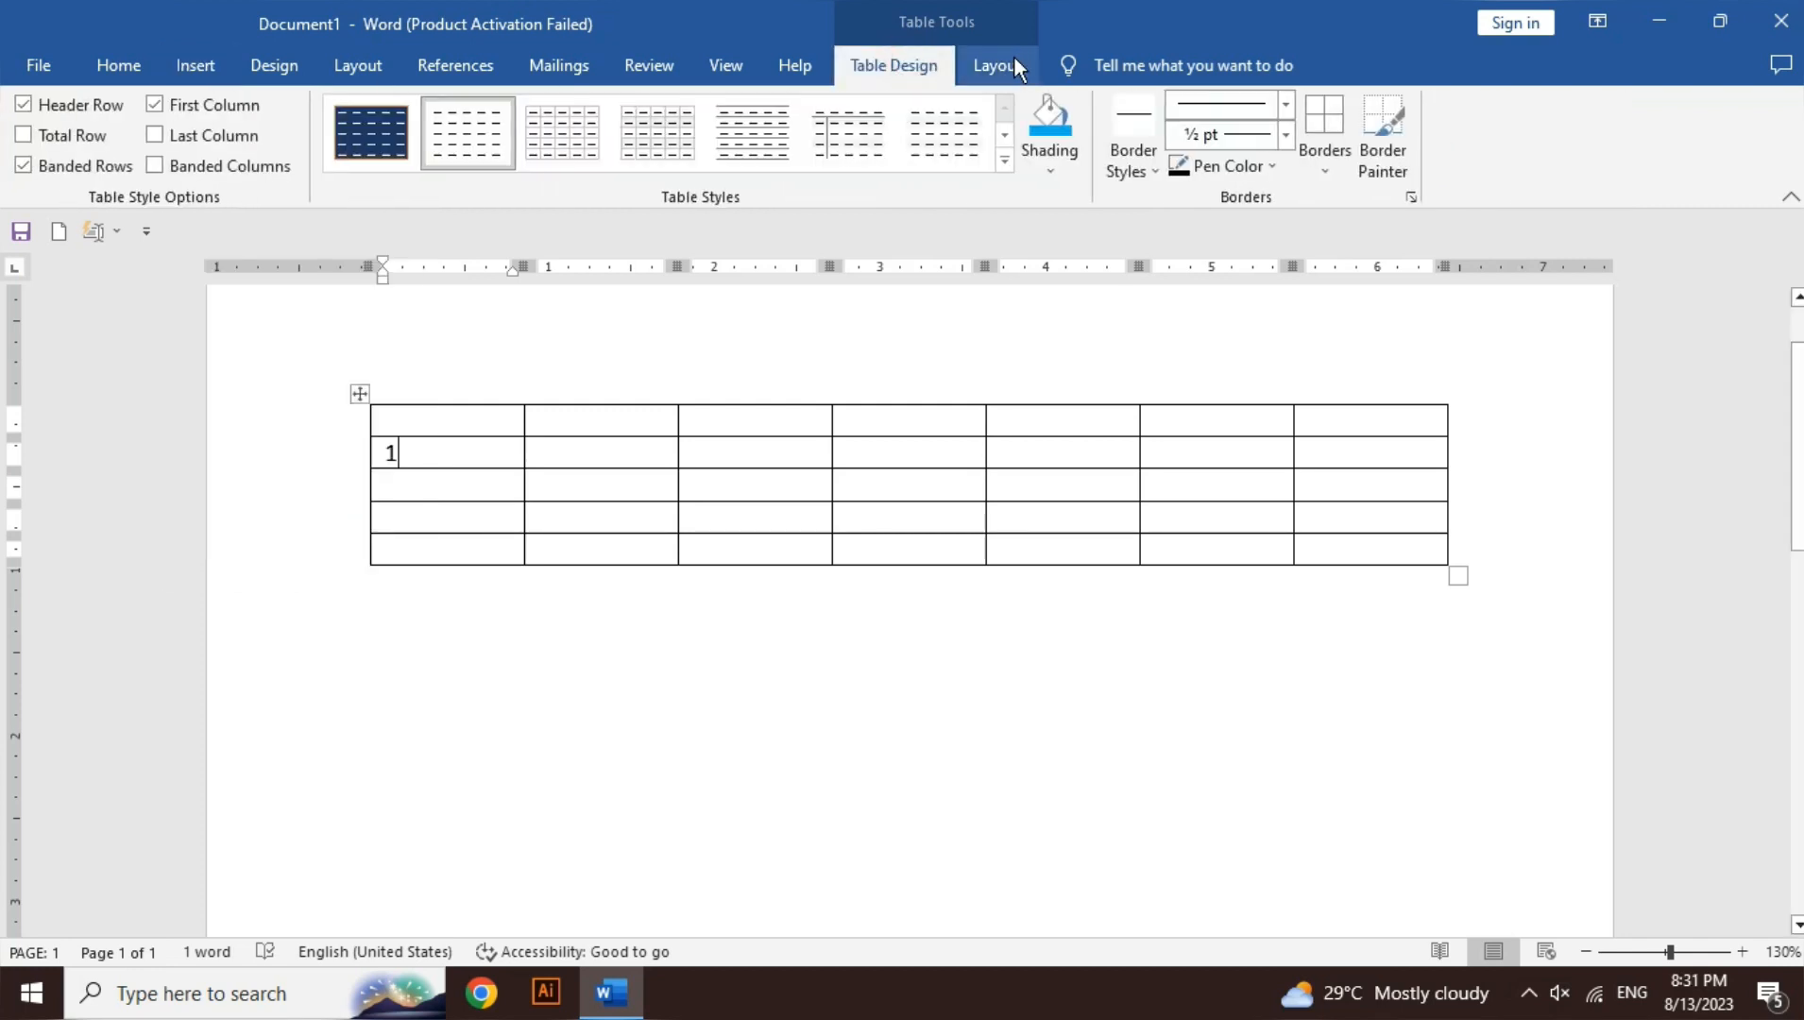
pyautogui.click(1000, 60)
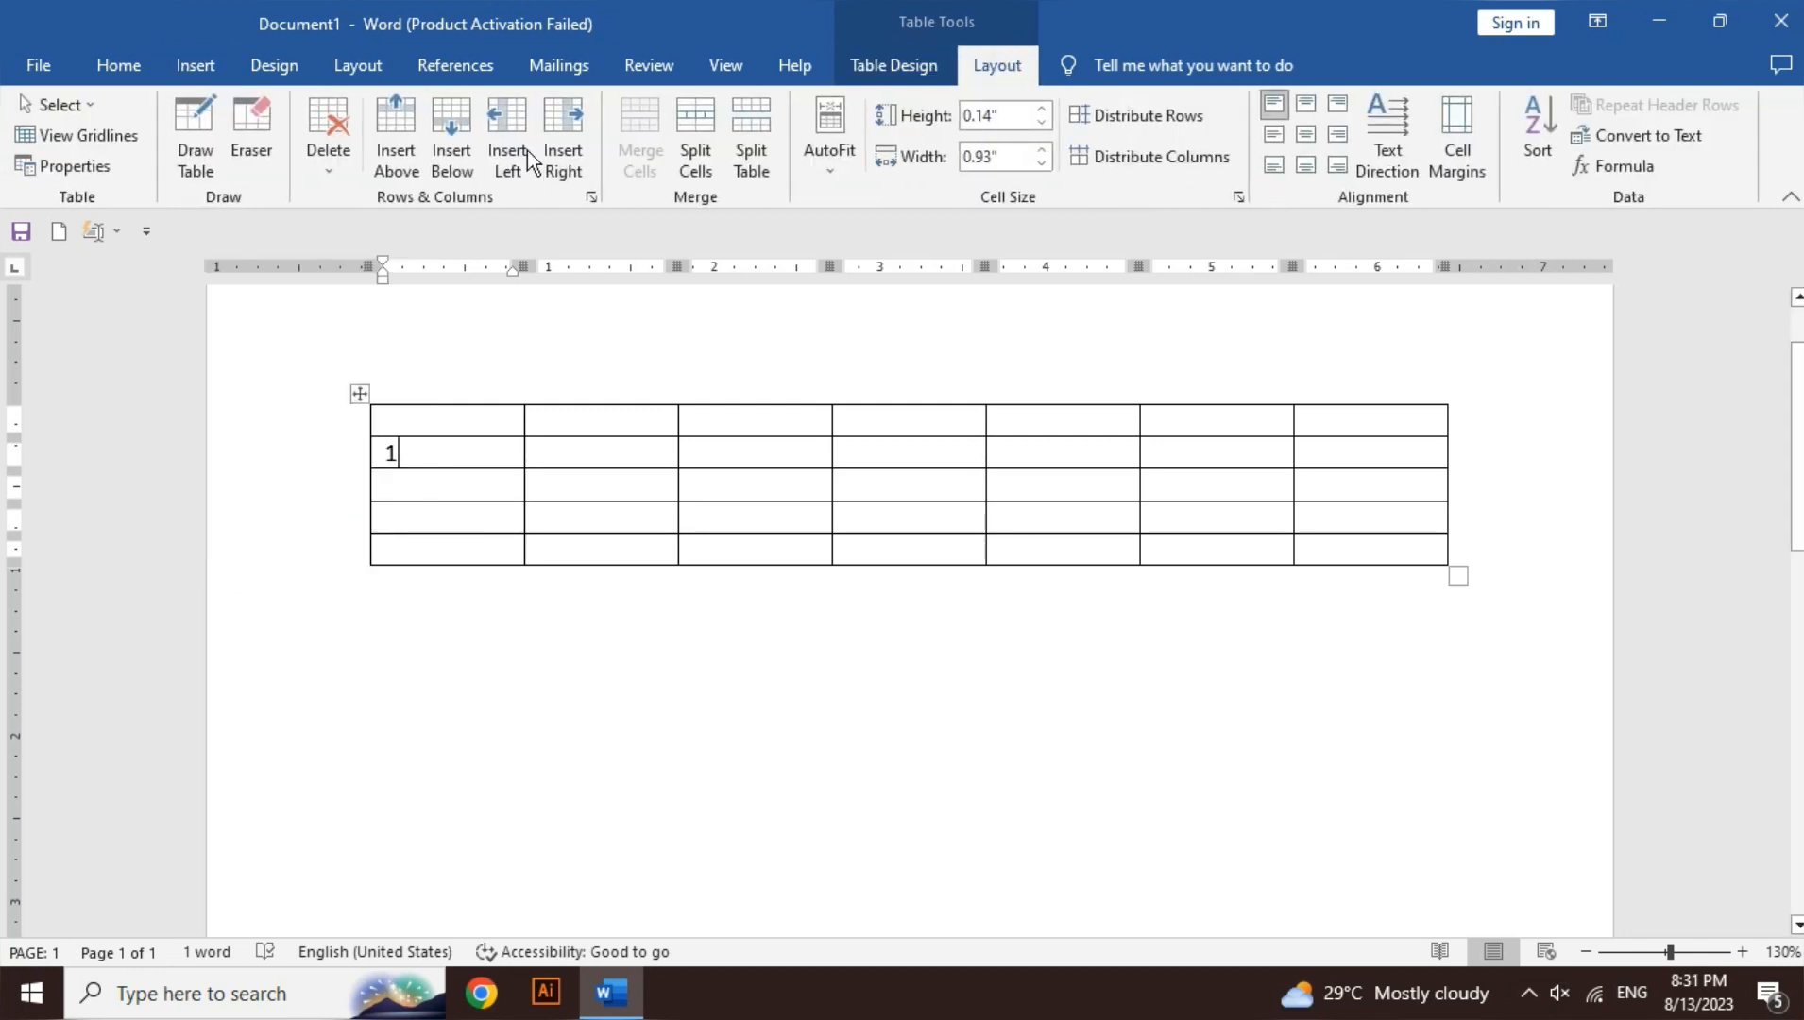
# - Hand-draw a three-cell trial table below the grid, undo it, and turn on the Eraser
pyautogui.click(213, 156)
pyautogui.moveTo(517, 646)
pyautogui.mouseDown()
pyautogui.moveTo(1154, 808)
pyautogui.moveTo(1196, 802)
pyautogui.mouseUp()
pyautogui.moveTo(959, 800); pyautogui.dragTo(956, 652)
pyautogui.click(803, 658)
pyautogui.moveTo(814, 744); pyautogui.dragTo(970, 709)
pyautogui.hotkey('ctrl', 'z')
pyautogui.hotkey('ctrl', 'z')
pyautogui.hotkey('ctrl', 'z')
pyautogui.hotkey('ctrl', 'z')
pyautogui.hotkey('ctrl', 'z')
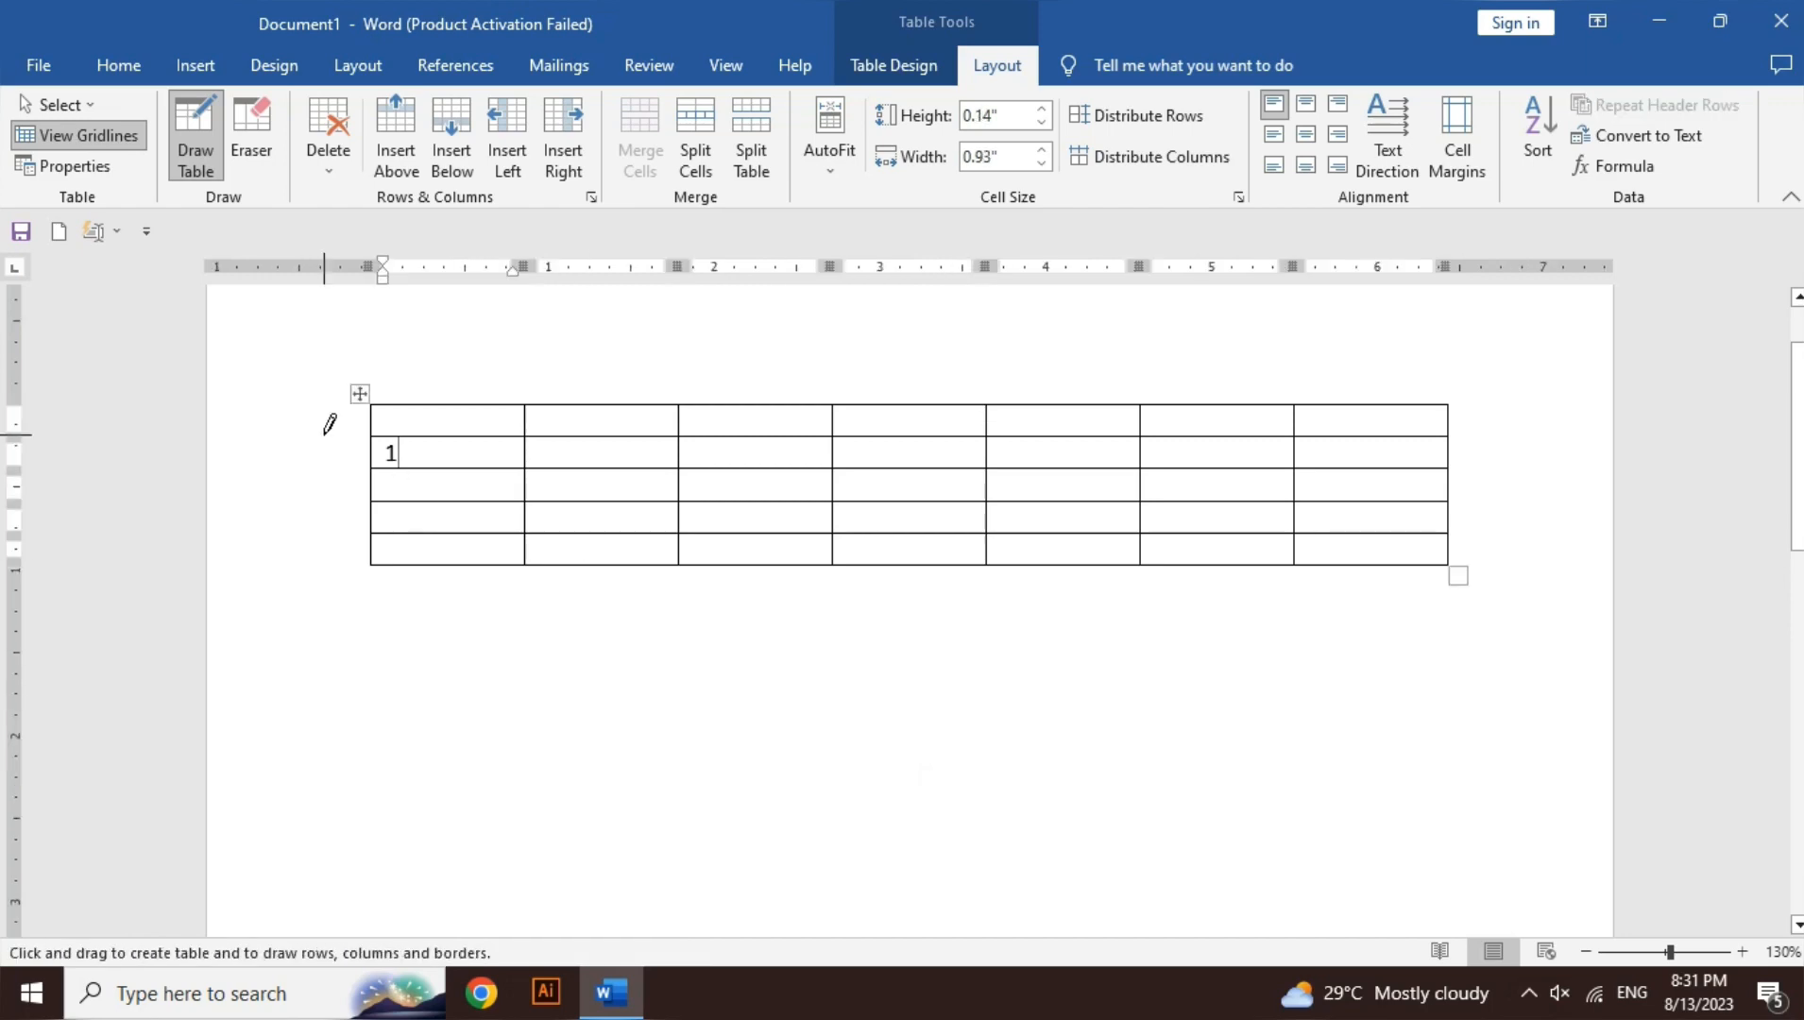
pyautogui.click(244, 155)
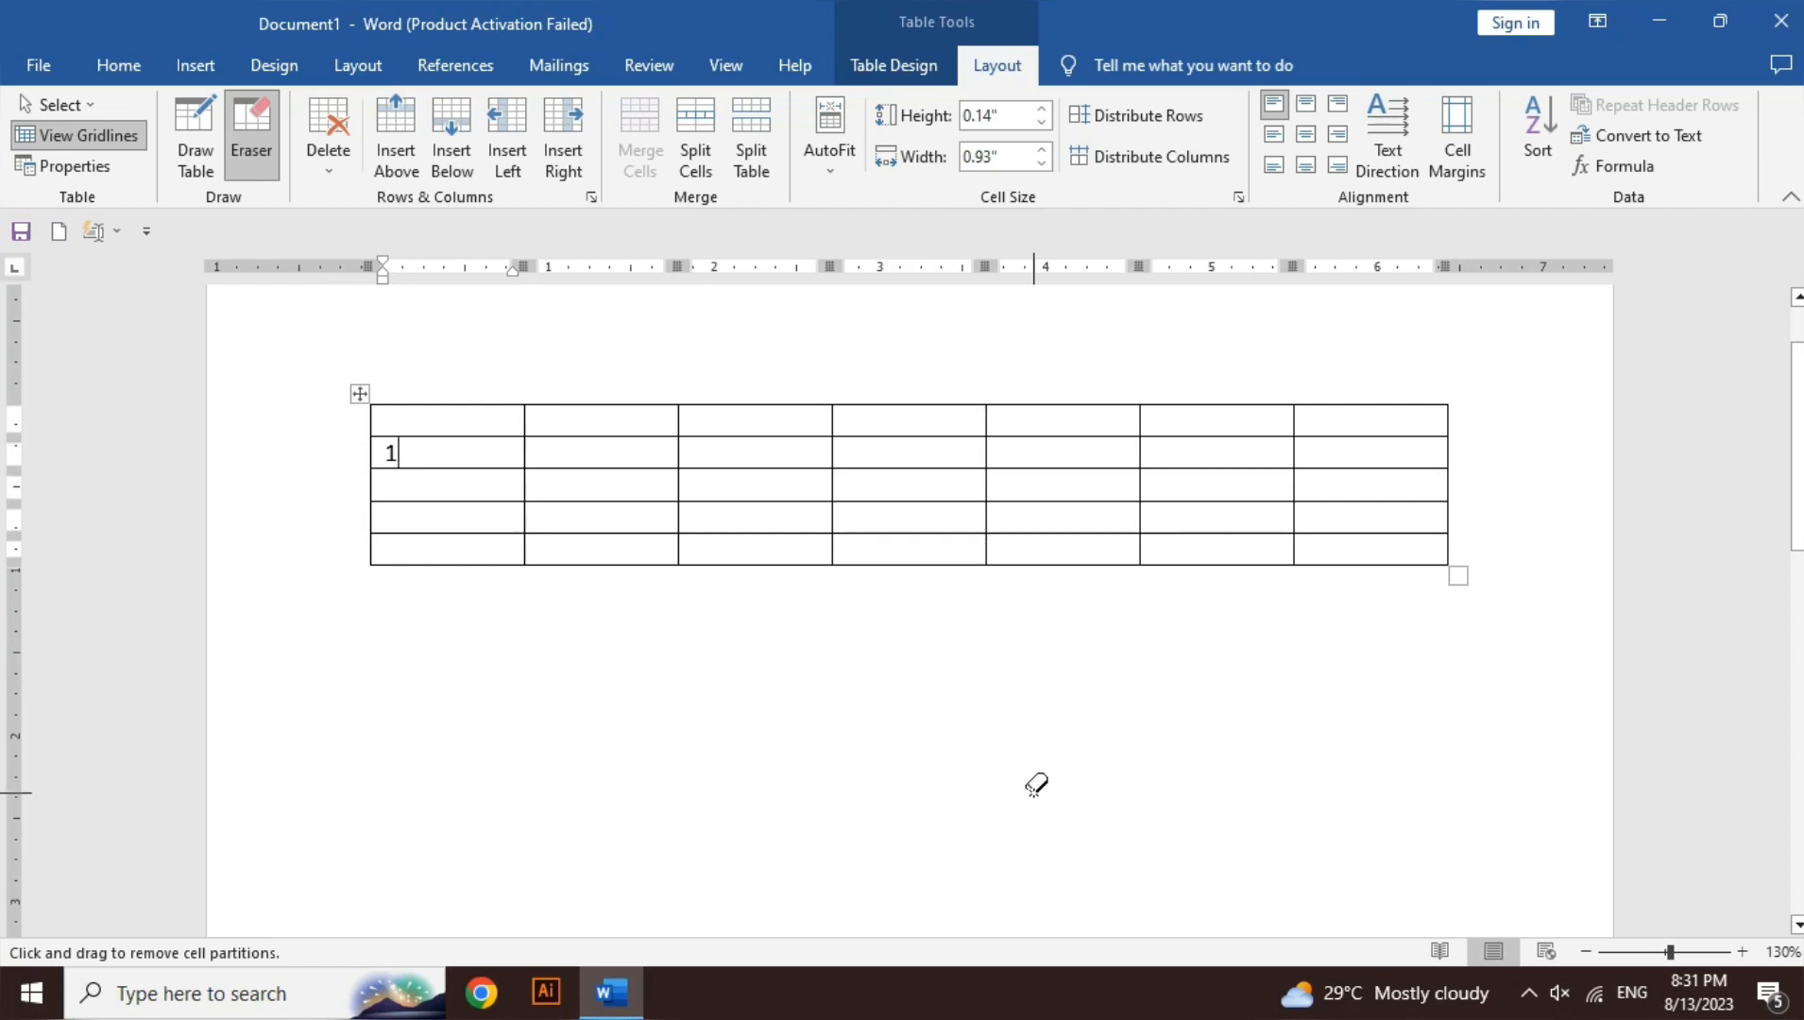
# - Zoom in on the table and erase the left borders down the first column
pyautogui.click(1743, 952)
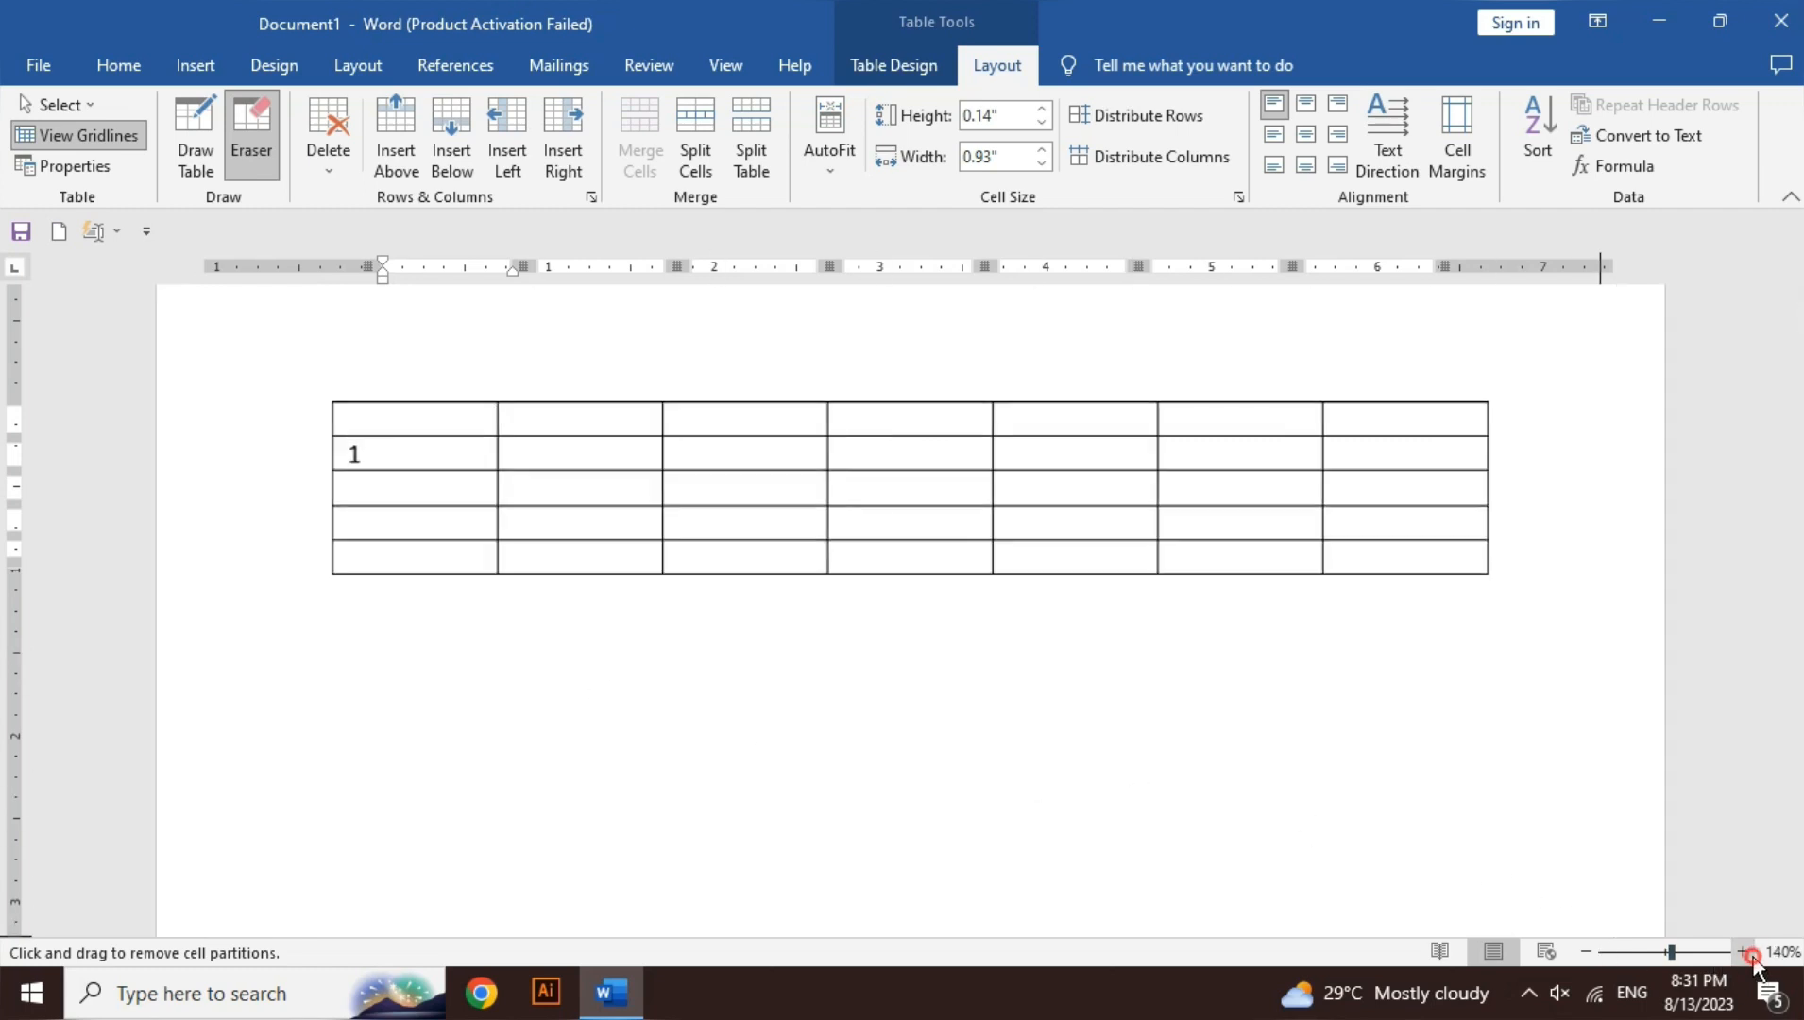
pyautogui.click(1743, 952)
pyautogui.click(1743, 952)
pyautogui.click(1743, 953)
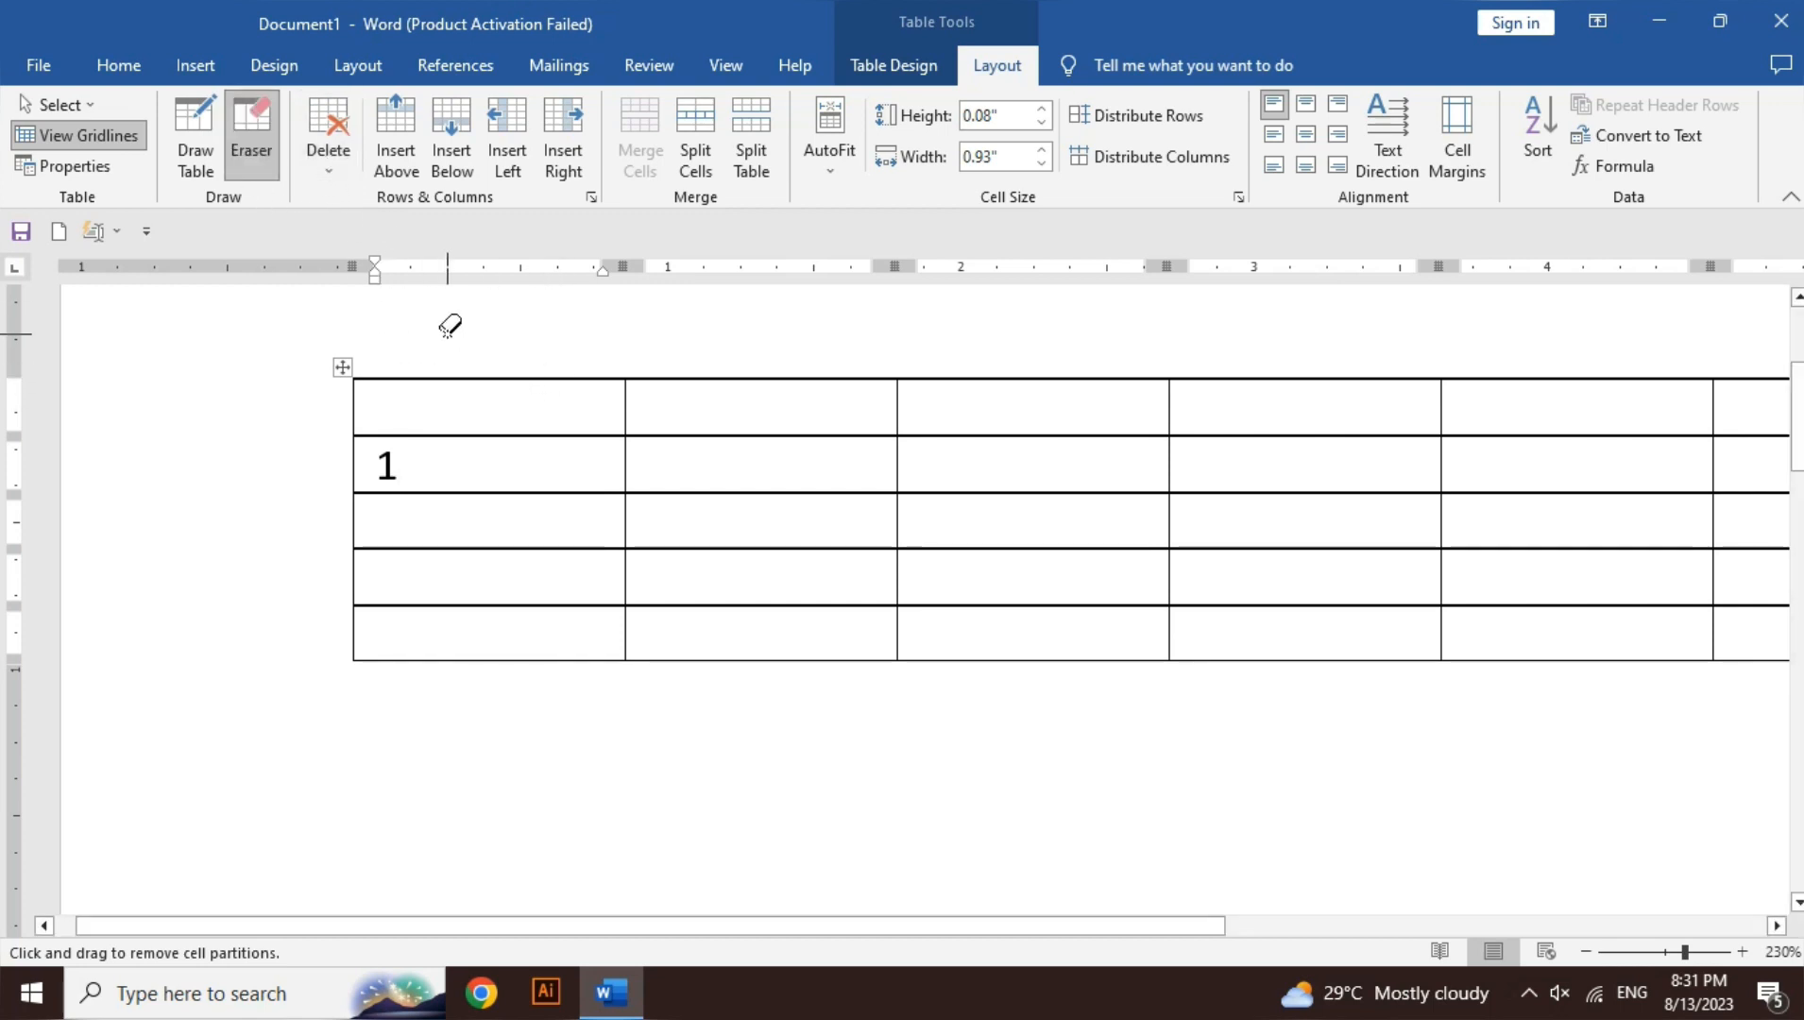
pyautogui.moveTo(444, 333)
pyautogui.mouseDown()
pyautogui.moveTo(442, 664)
pyautogui.moveTo(389, 705)
pyautogui.moveTo(311, 719)
pyautogui.mouseUp()
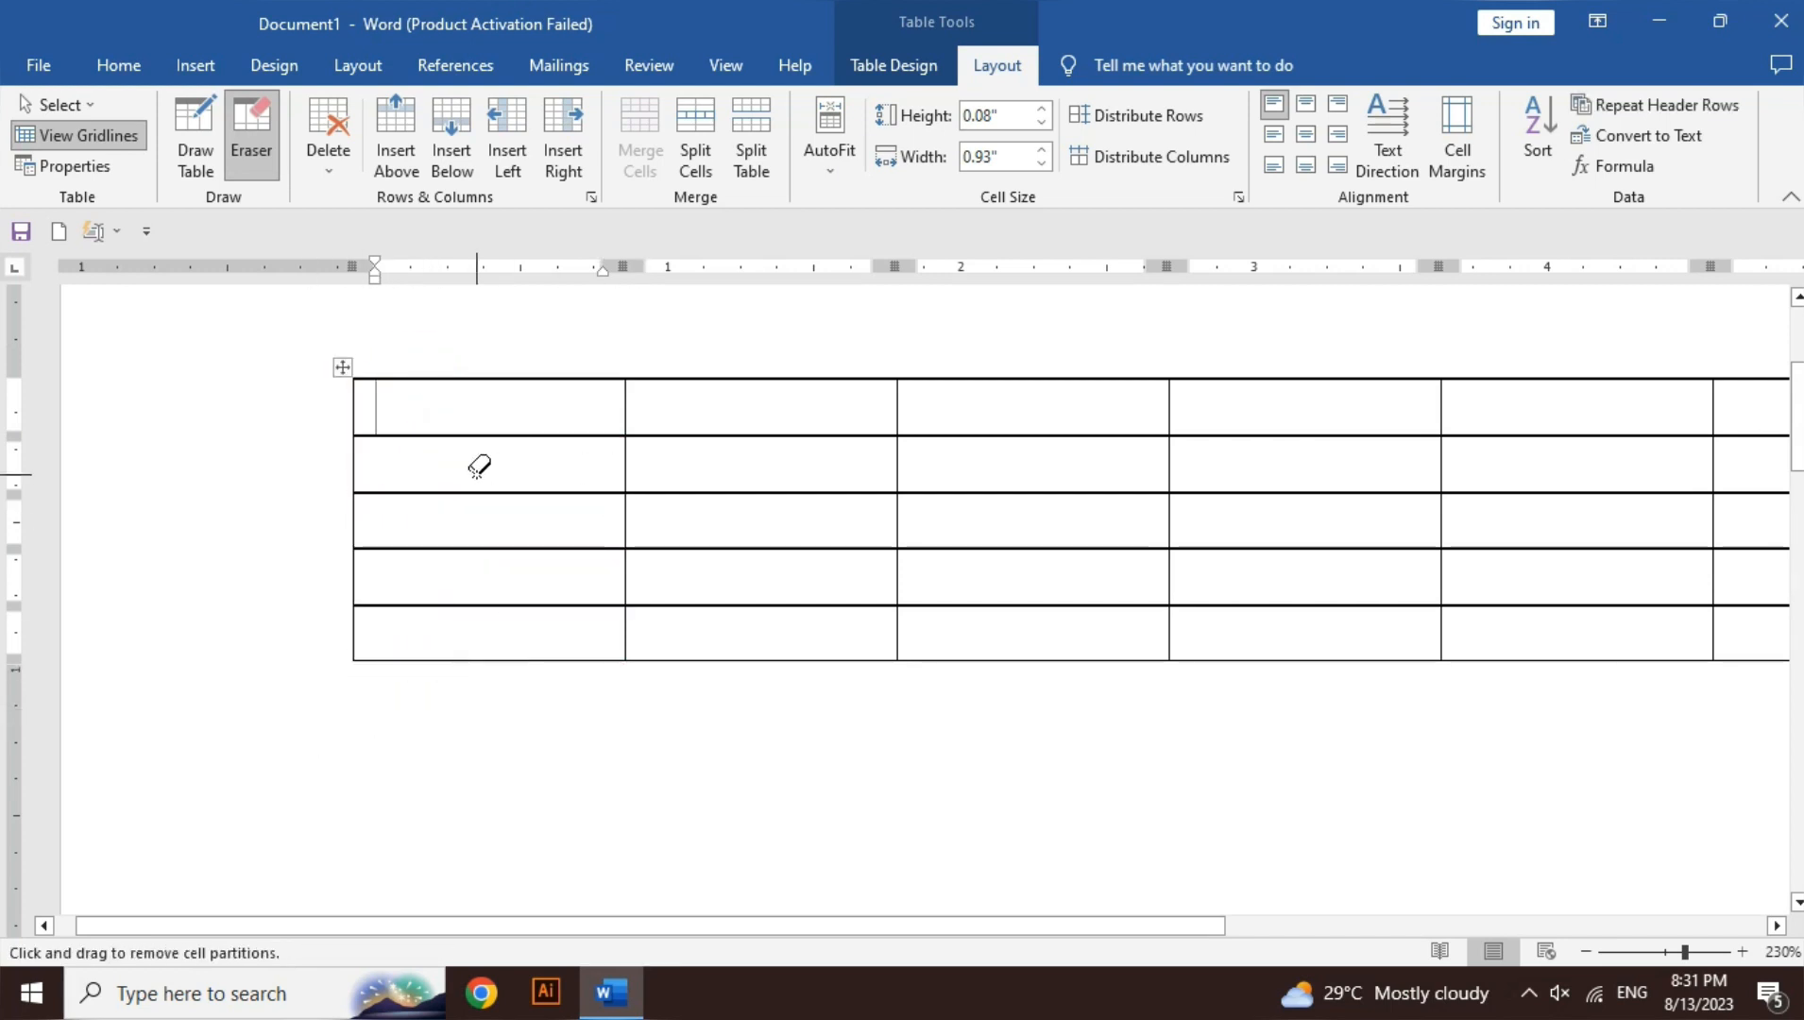
pyautogui.write('123')
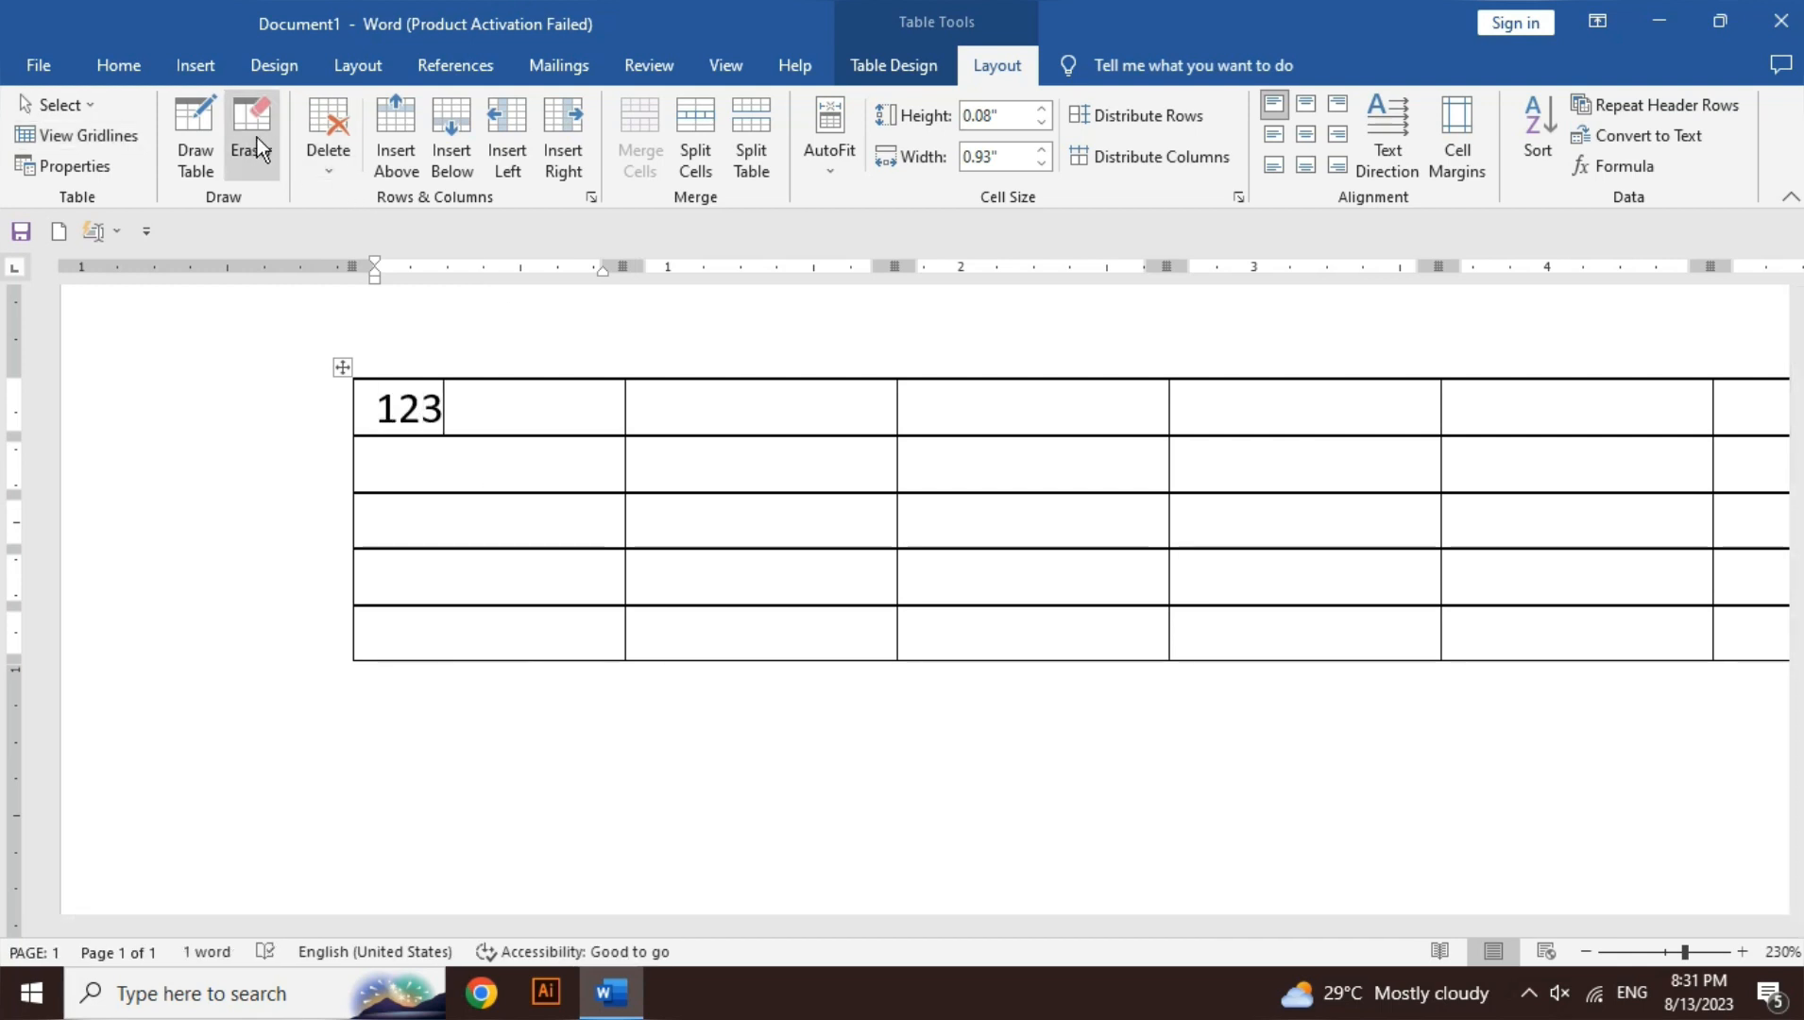
pyautogui.click(257, 142)
pyautogui.moveTo(452, 331)
pyautogui.mouseDown()
pyautogui.moveTo(373, 477)
pyautogui.moveTo(360, 690)
pyautogui.moveTo(342, 716)
pyautogui.mouseUp()
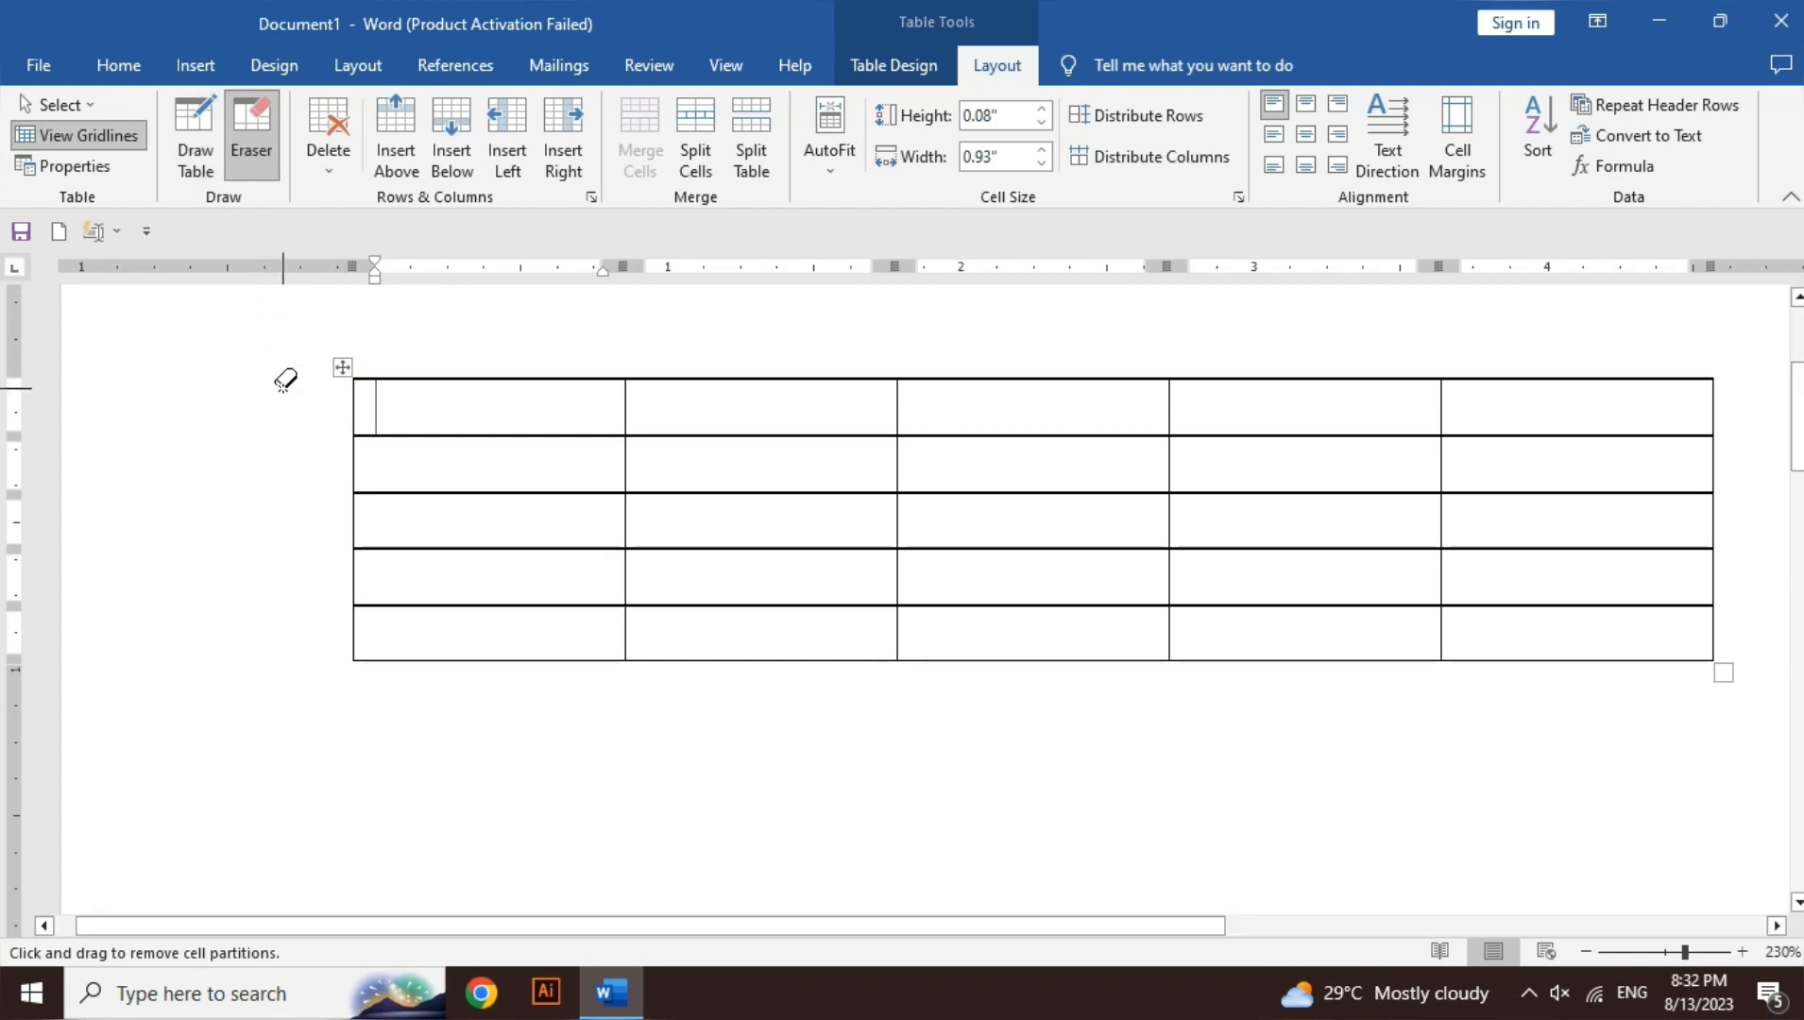
# - Erase the left borders of the second, fourth and last rows, hiding the gridlines once
pyautogui.moveTo(322, 440)
pyautogui.mouseDown()
pyautogui.moveTo(366, 461)
pyautogui.moveTo(363, 511)
pyautogui.moveTo(411, 505)
pyautogui.mouseUp()
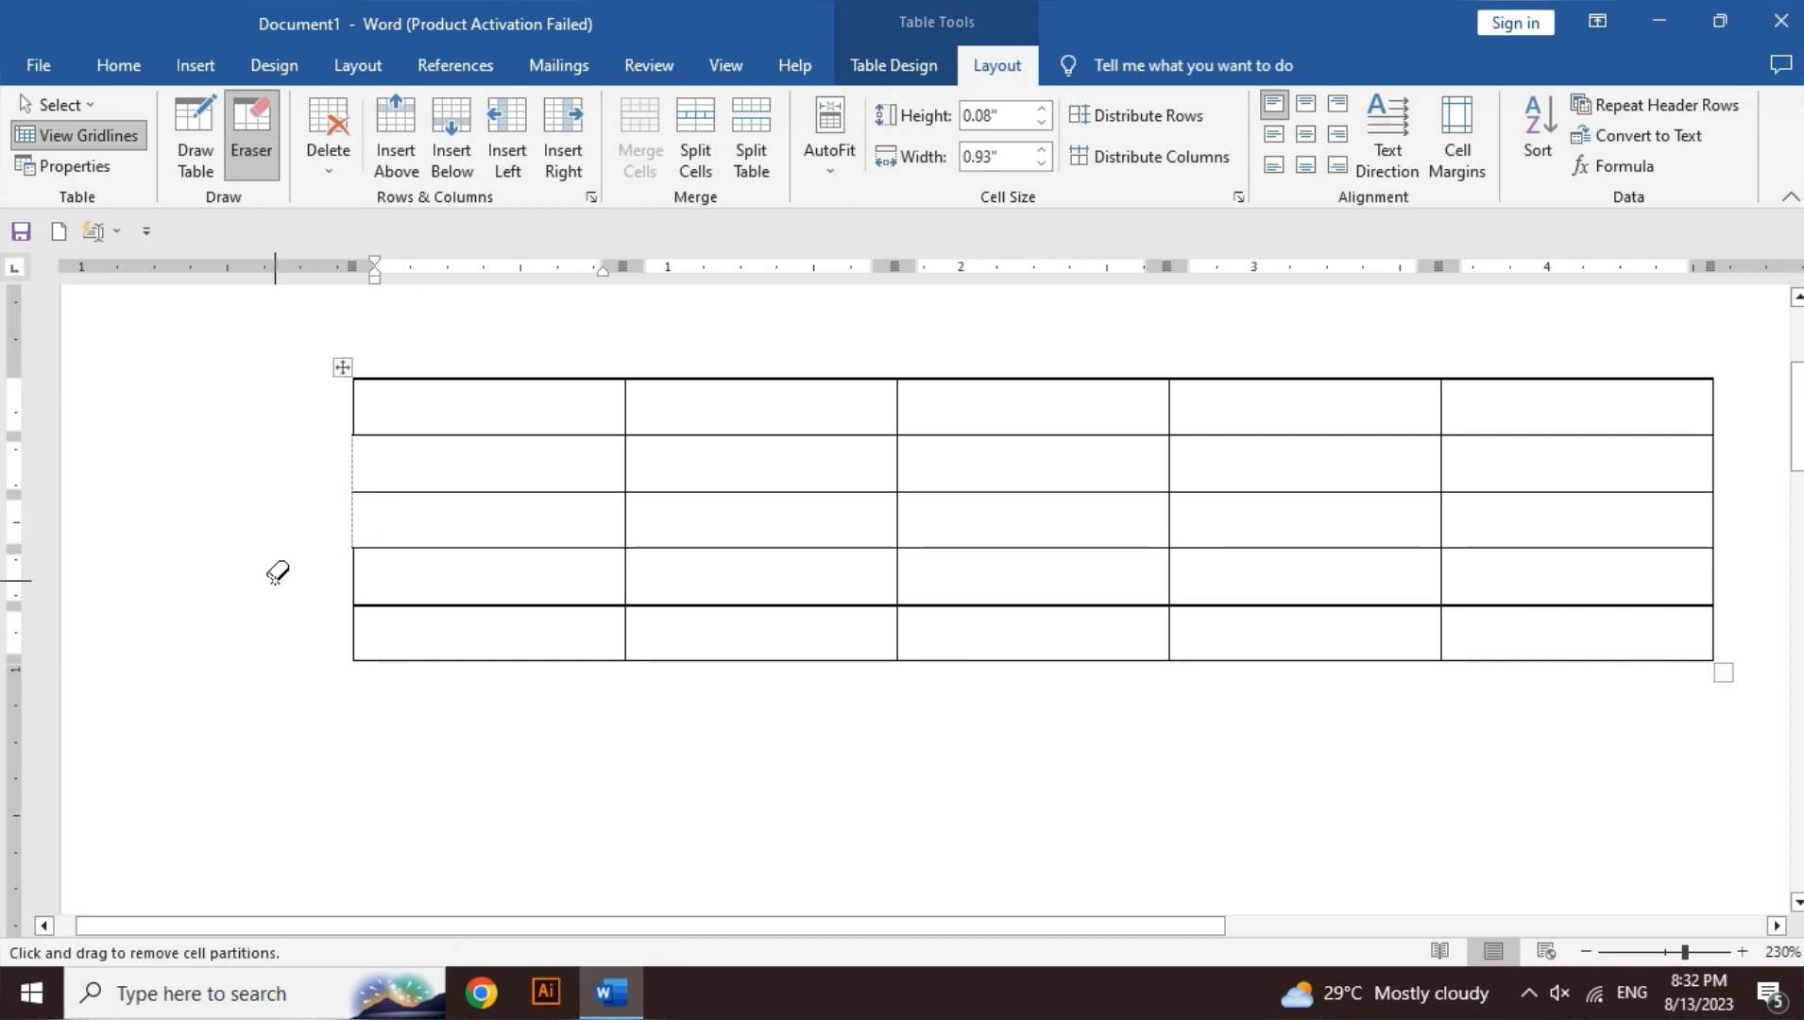
pyautogui.moveTo(331, 573); pyautogui.dragTo(390, 575)
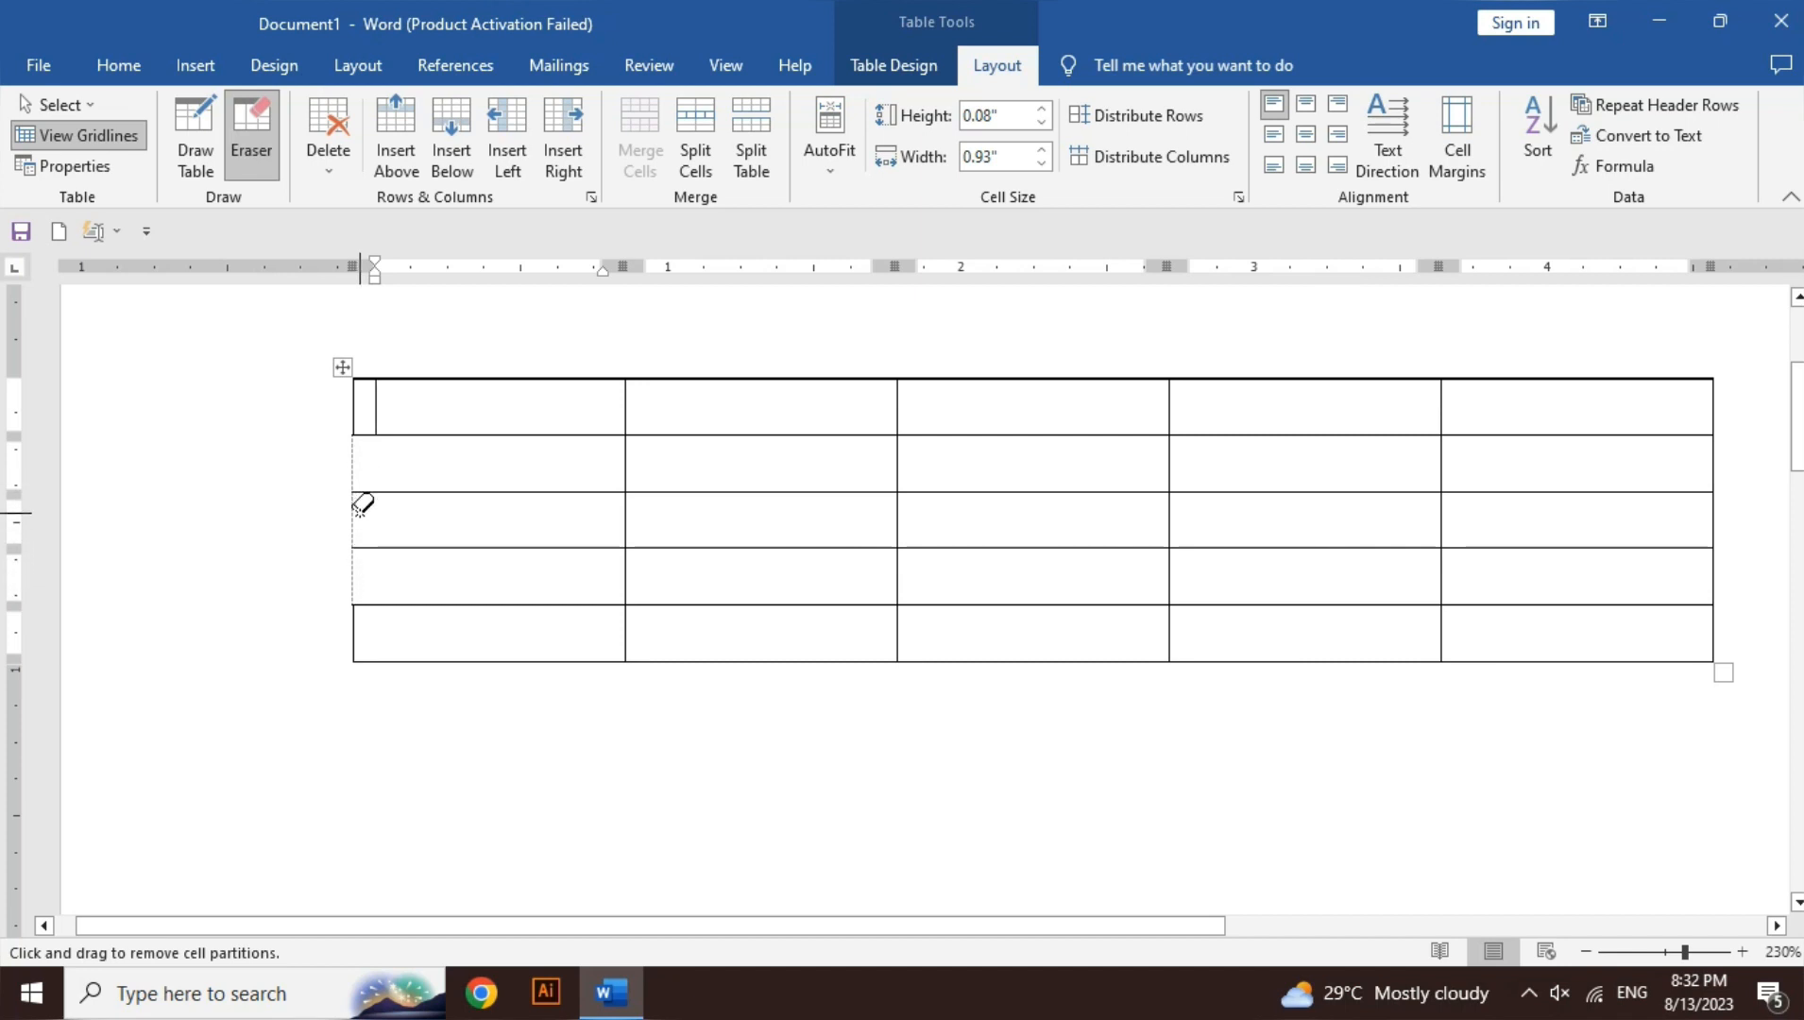
pyautogui.click(131, 142)
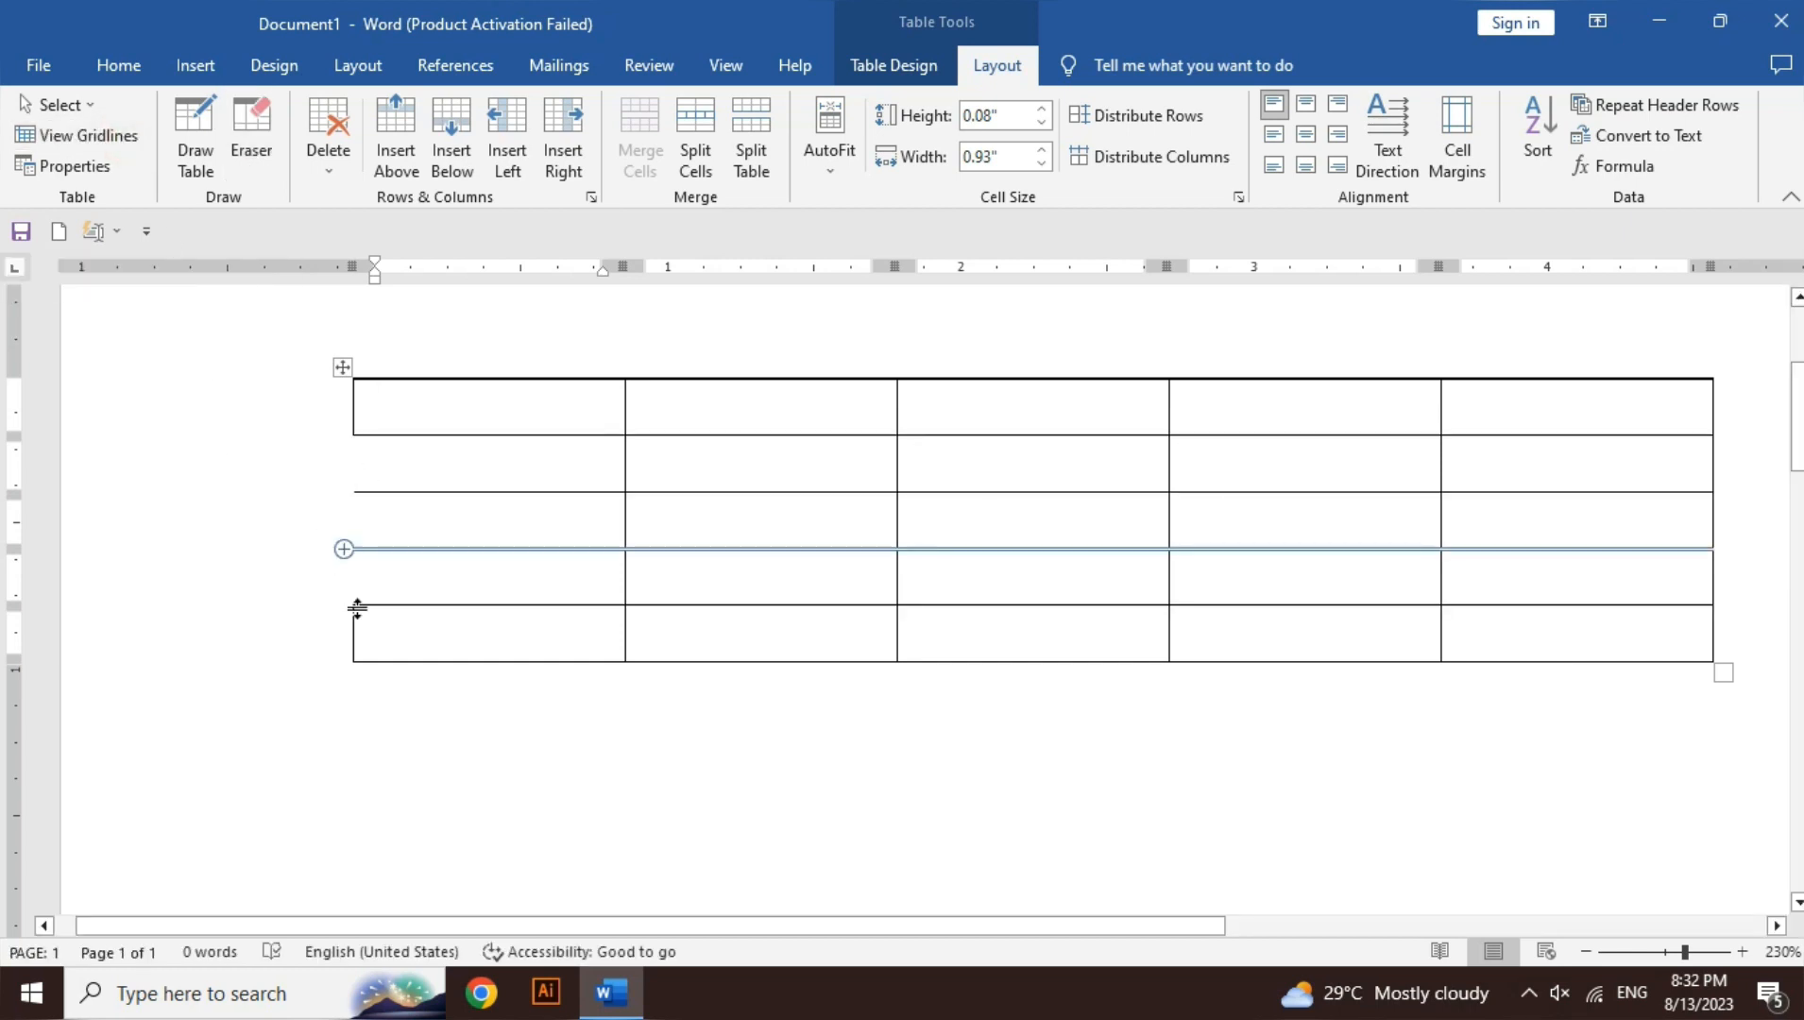
pyautogui.click(267, 140)
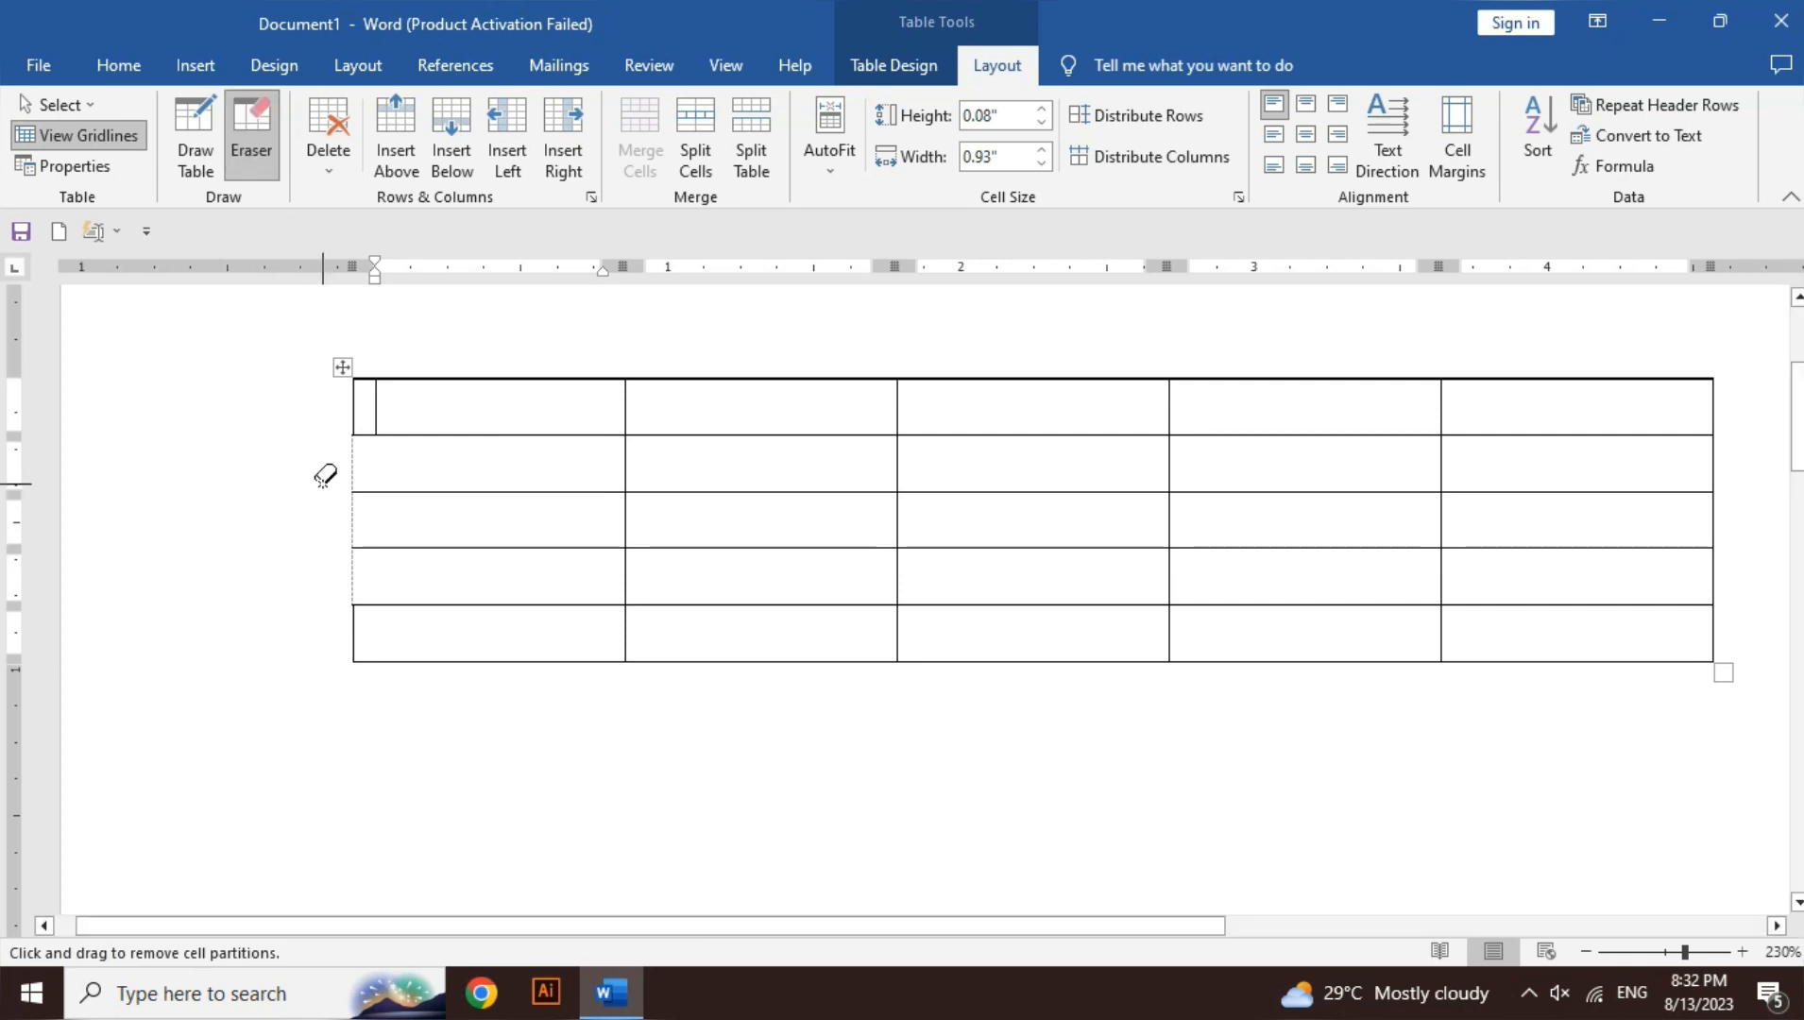
pyautogui.moveTo(340, 635); pyautogui.dragTo(383, 627)
# - Erase the first cell's top border, hide the gridlines, then undo the stray erasures
pyautogui.moveTo(450, 373); pyautogui.dragTo(450, 382)
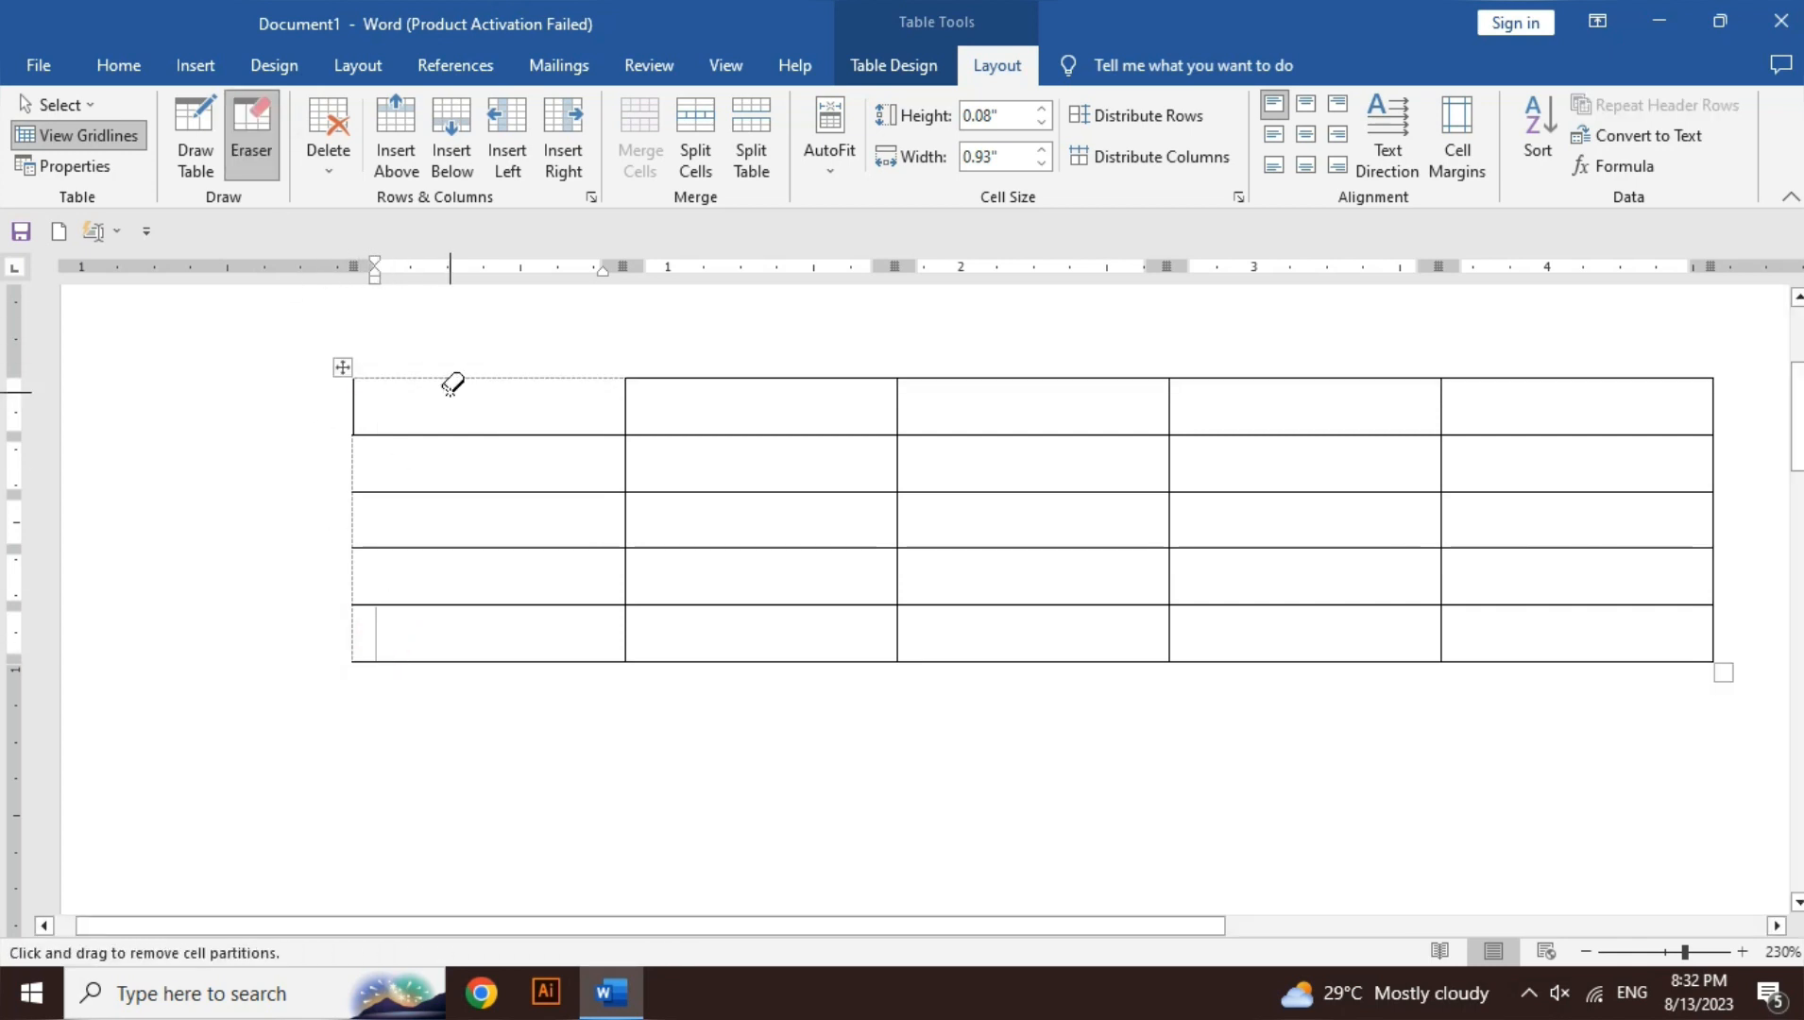
pyautogui.click(93, 133)
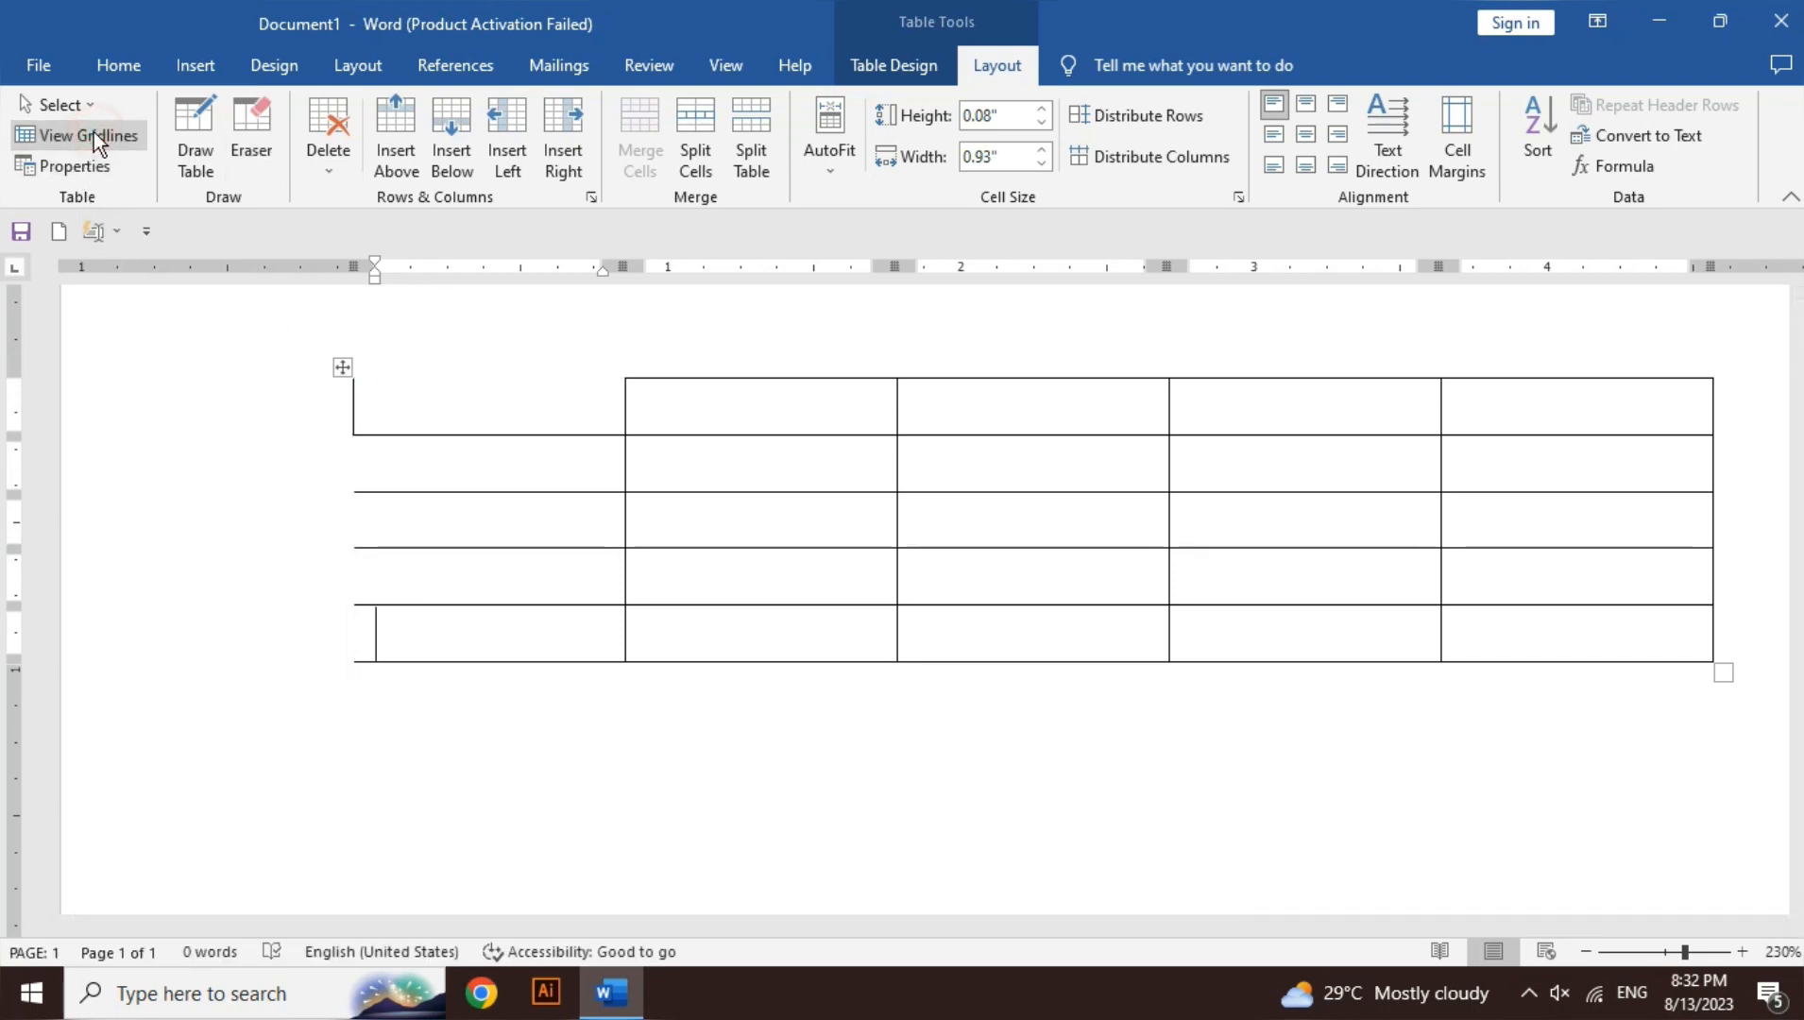
pyautogui.click(754, 467)
pyautogui.hotkey('ctrl', 'z')
pyautogui.hotkey('ctrl', 'z')
pyautogui.hotkey('ctrl', 'z')
pyautogui.hotkey('ctrl', 'z')
pyautogui.hotkey('ctrl', 'z')
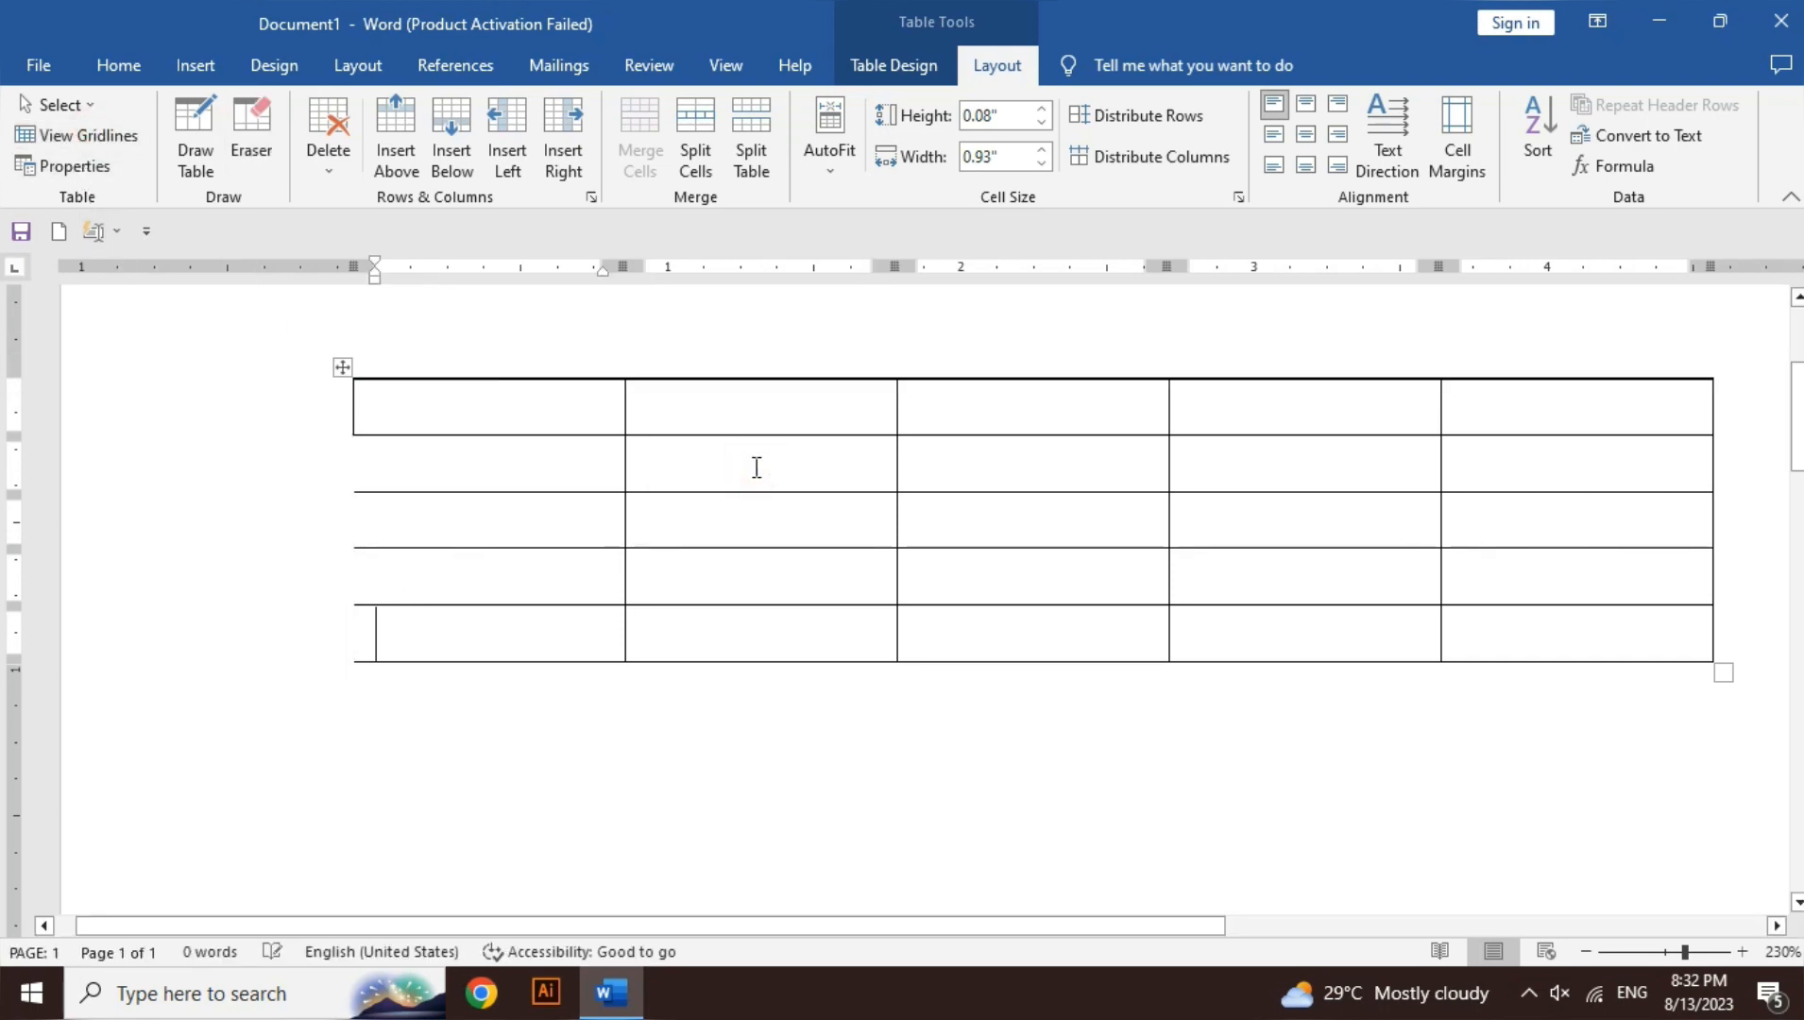
# - Restore another erased border, then delete the table's first column holding 'abc'
pyautogui.hotkey('ctrl', 'z')
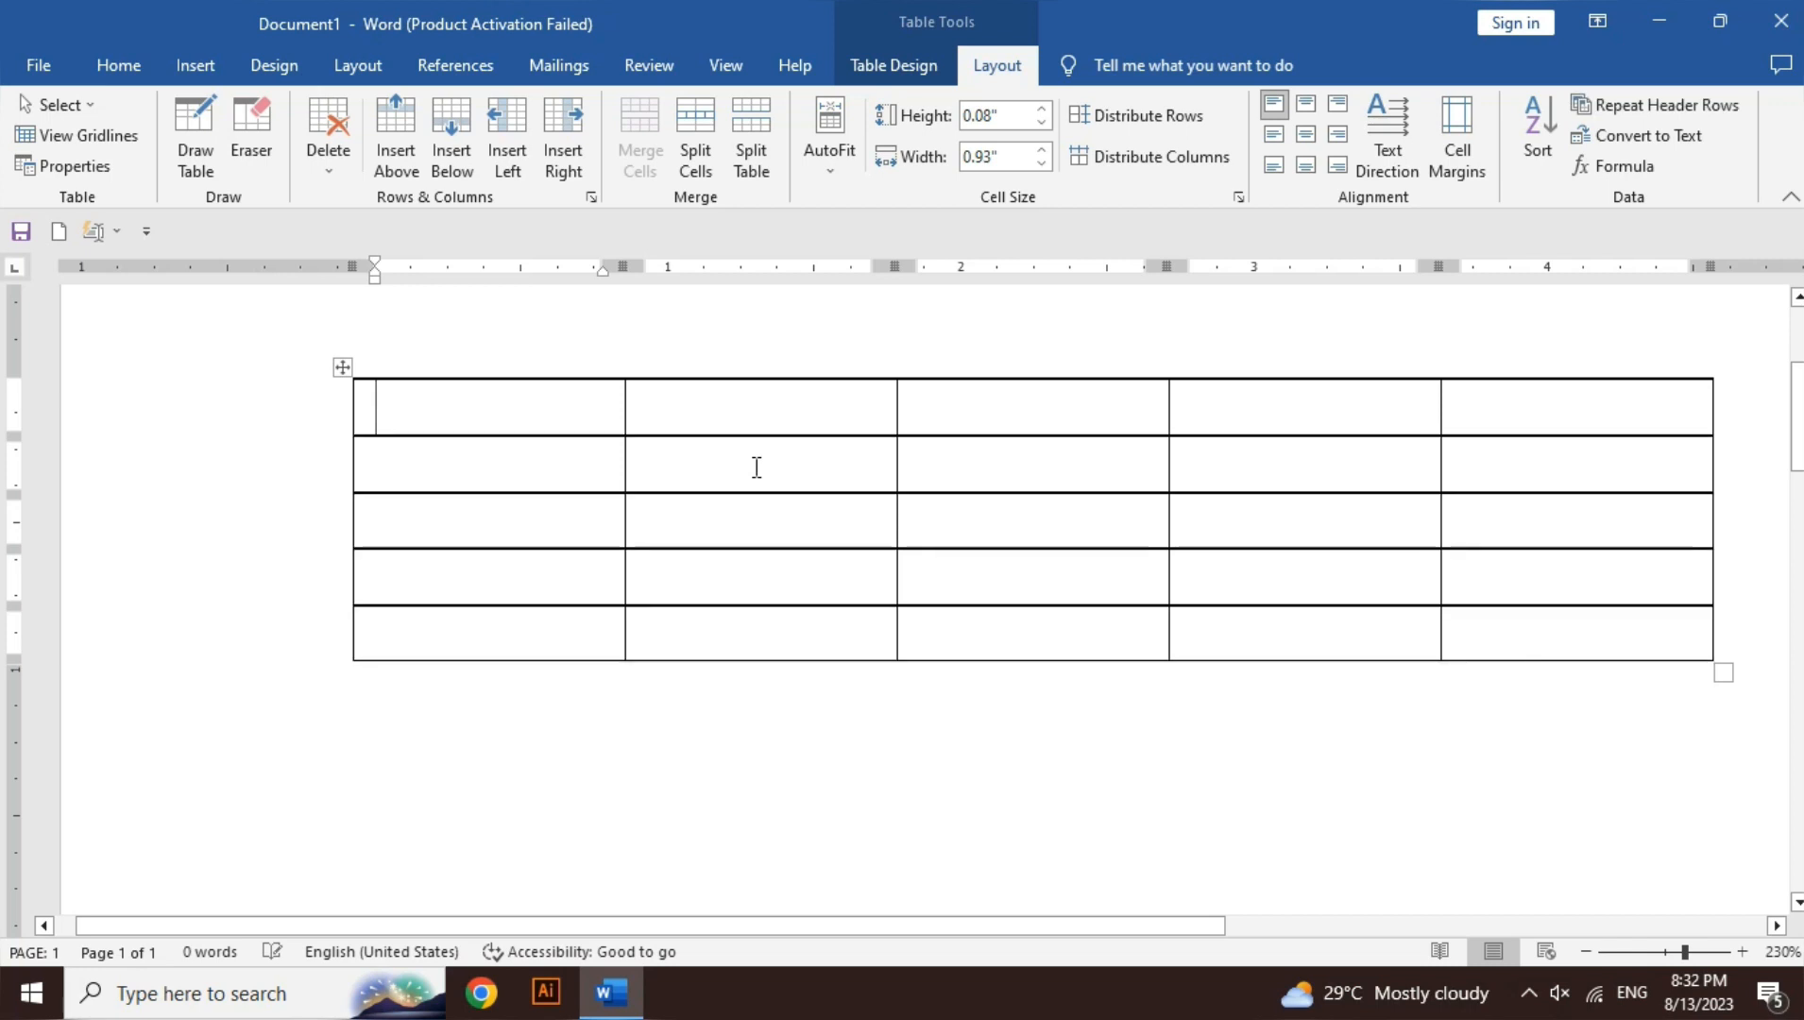
pyautogui.click(352, 160)
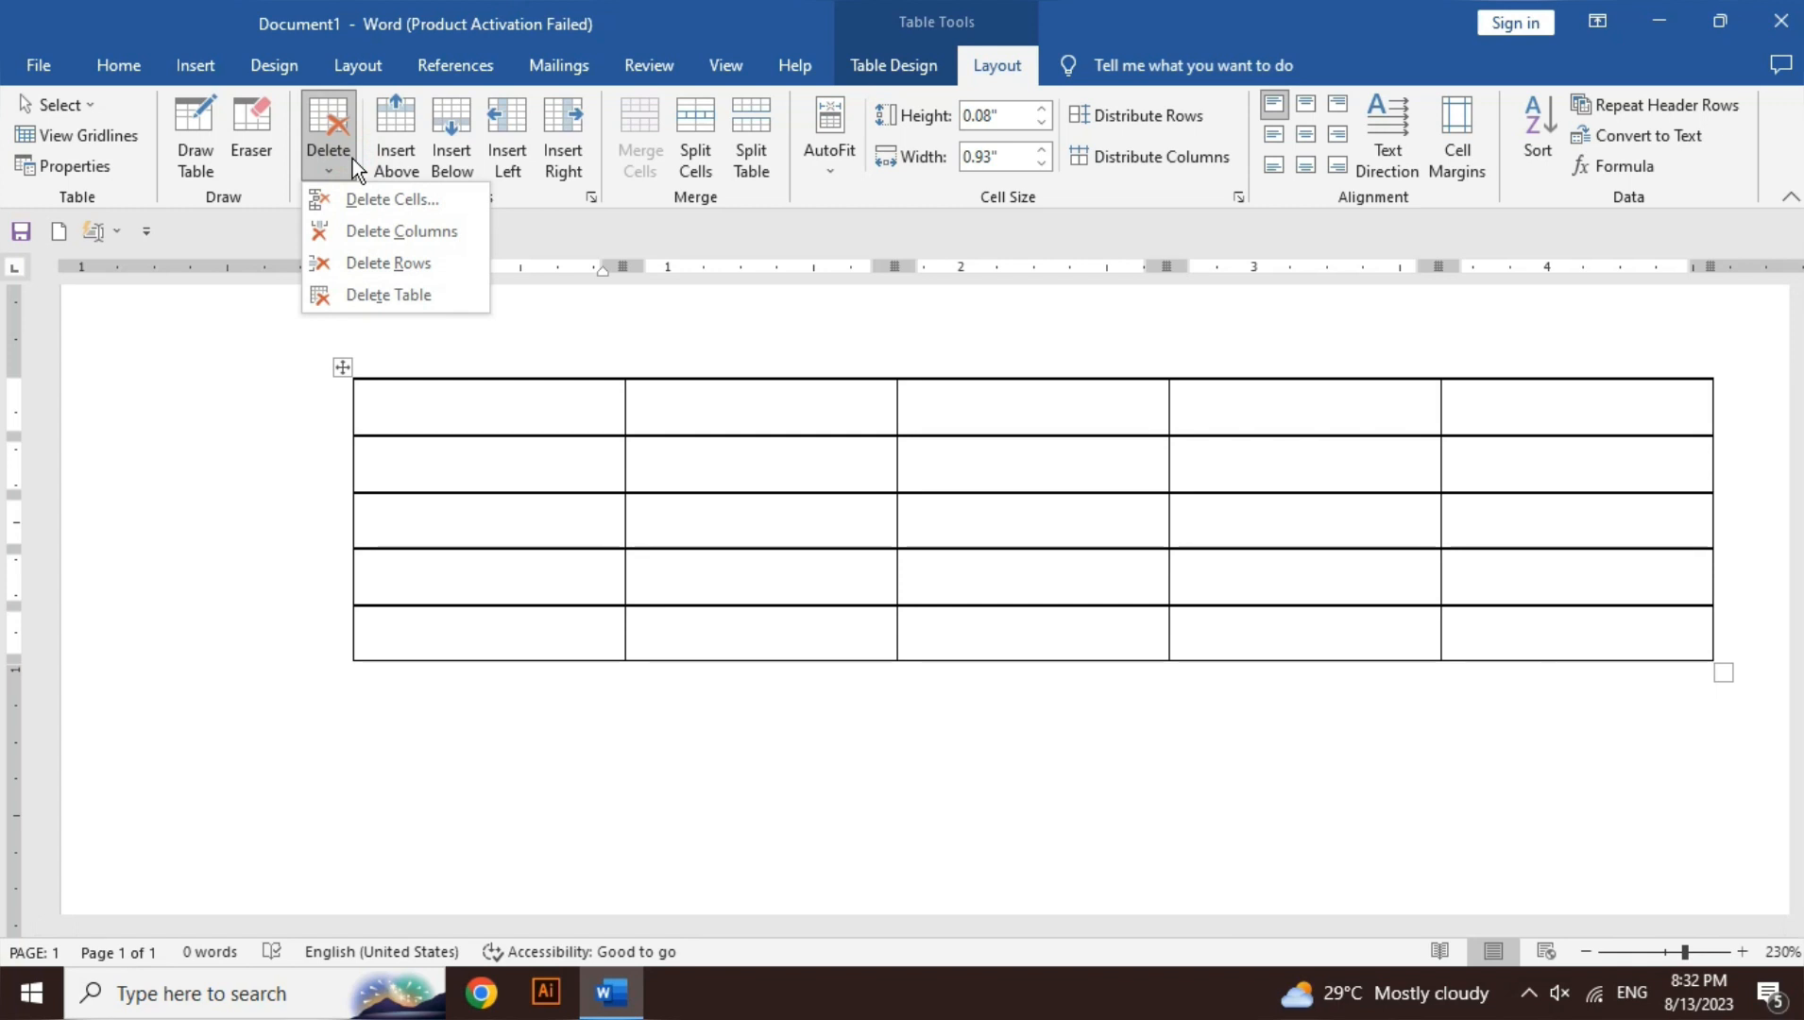
pyautogui.click(518, 418)
pyautogui.write('bc')
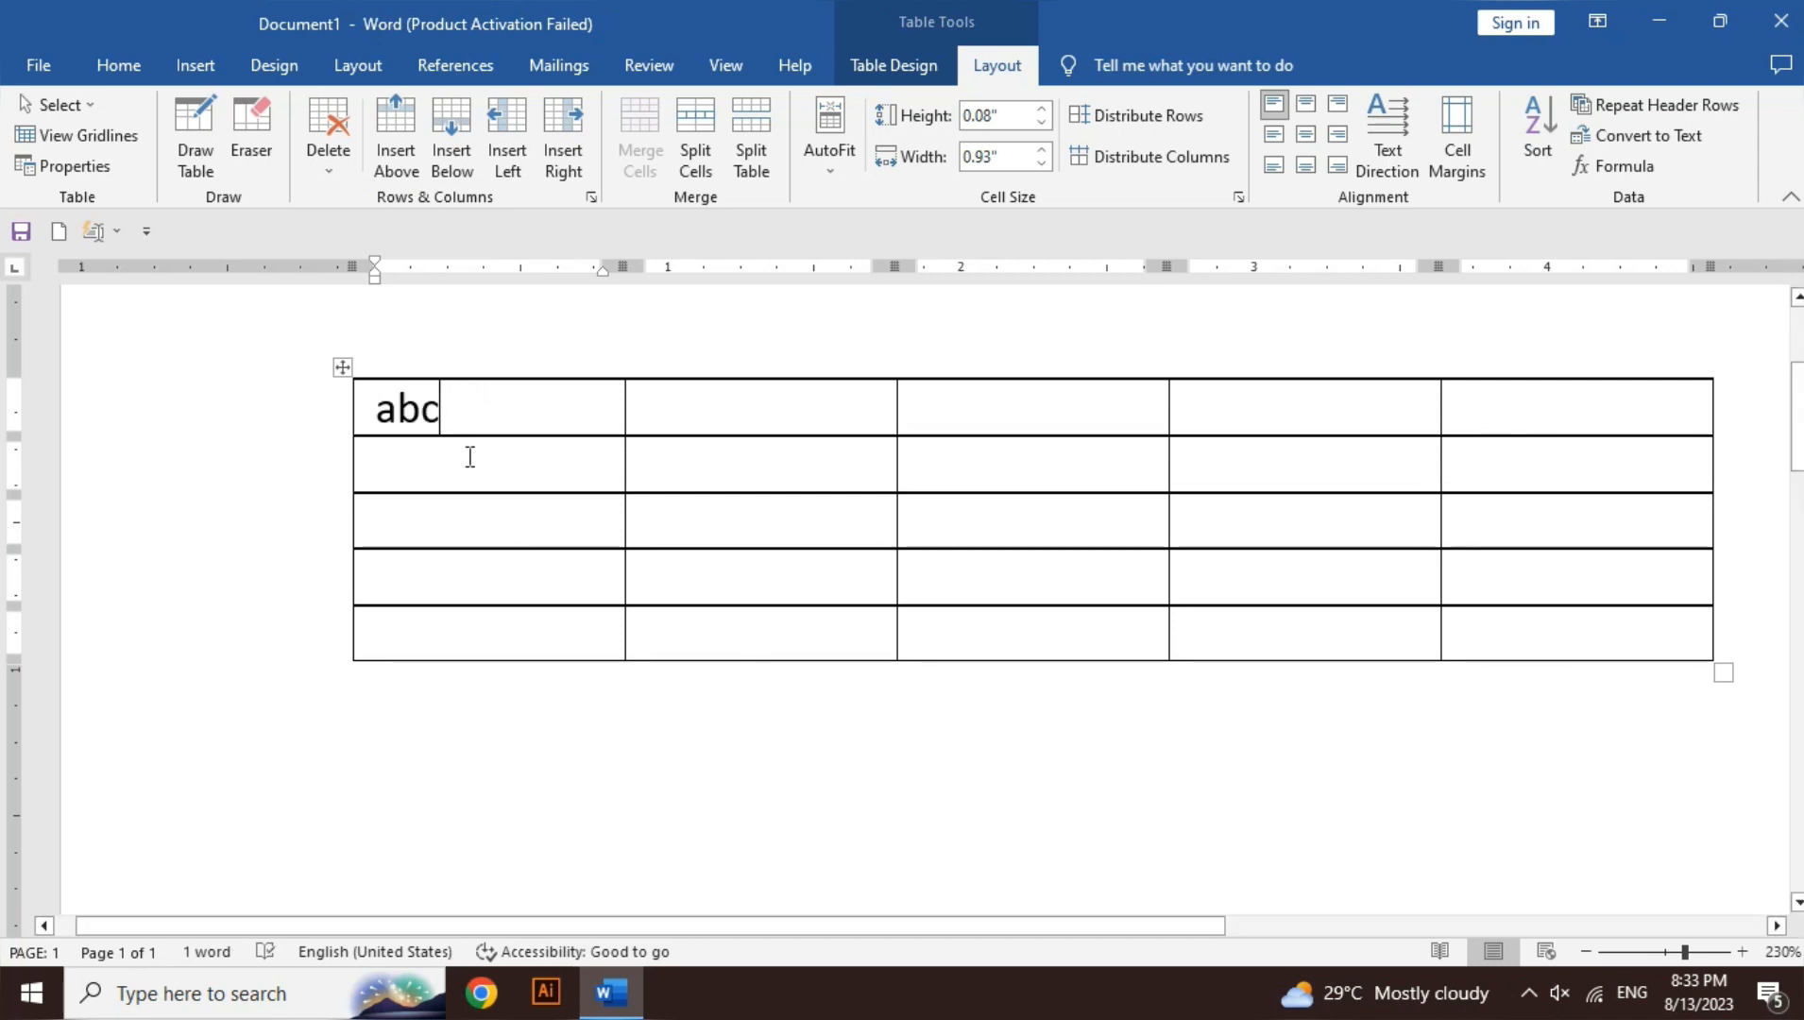
pyautogui.click(340, 174)
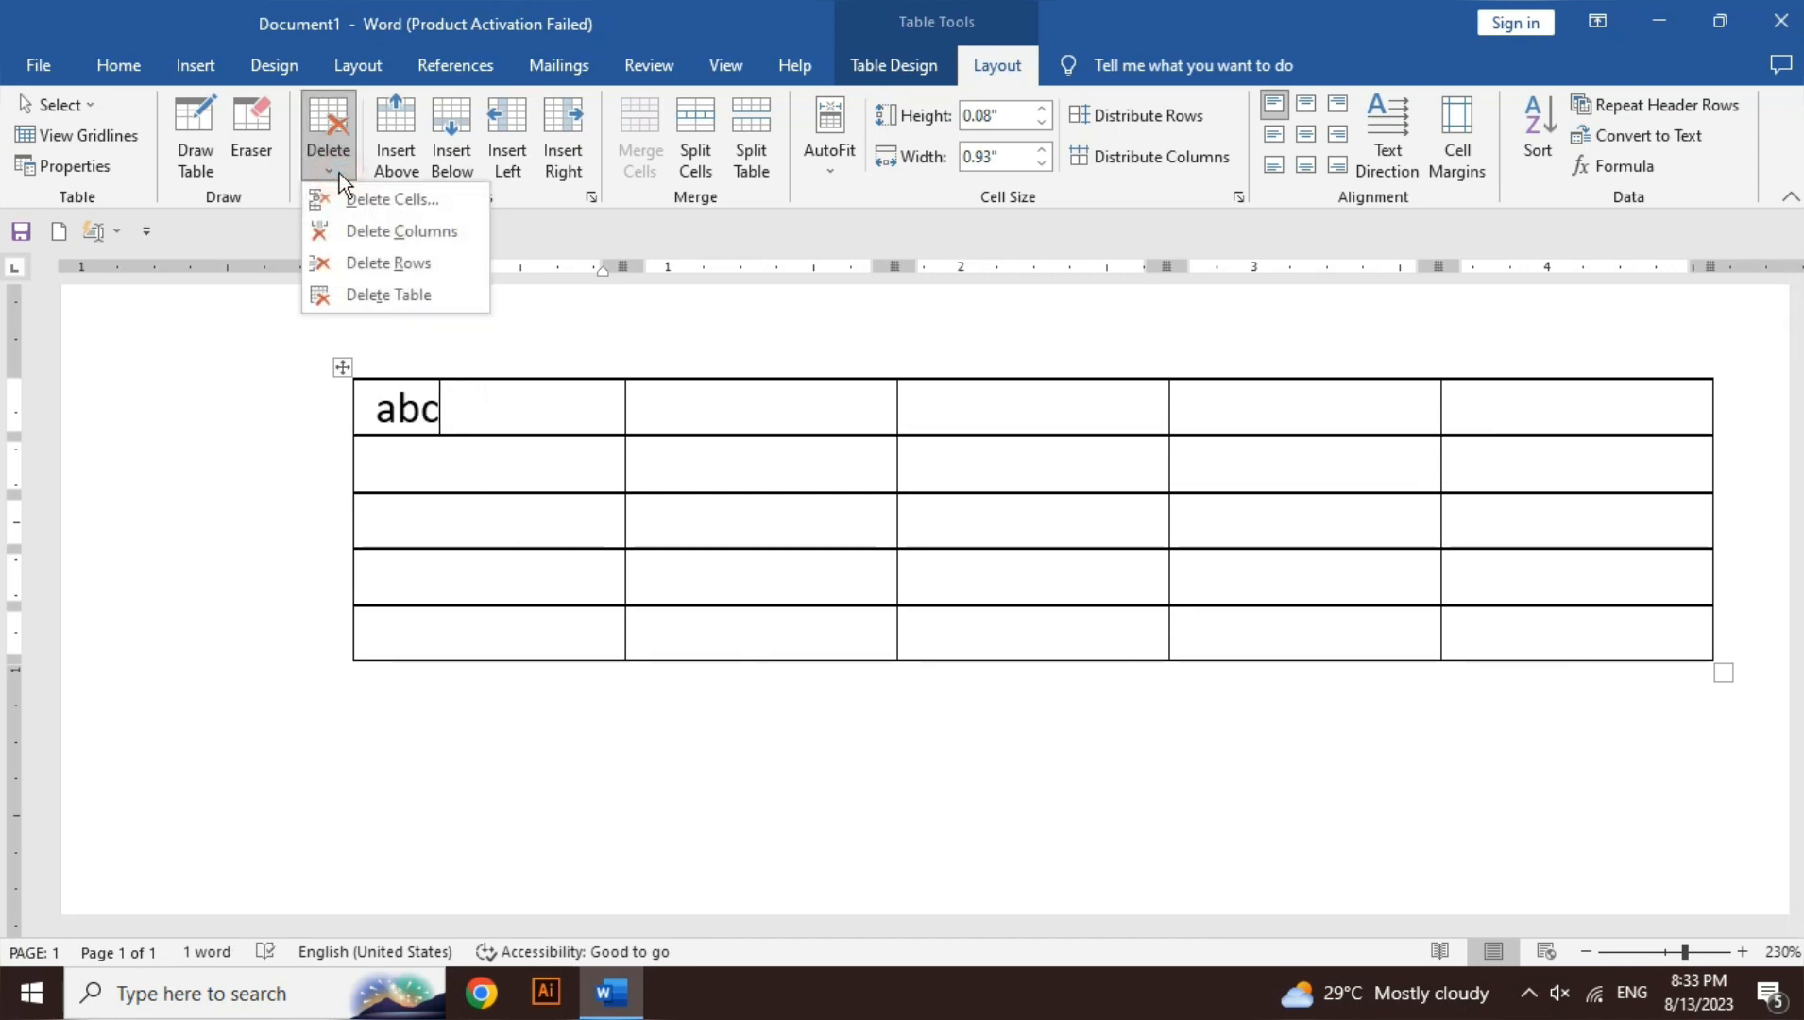
pyautogui.click(367, 230)
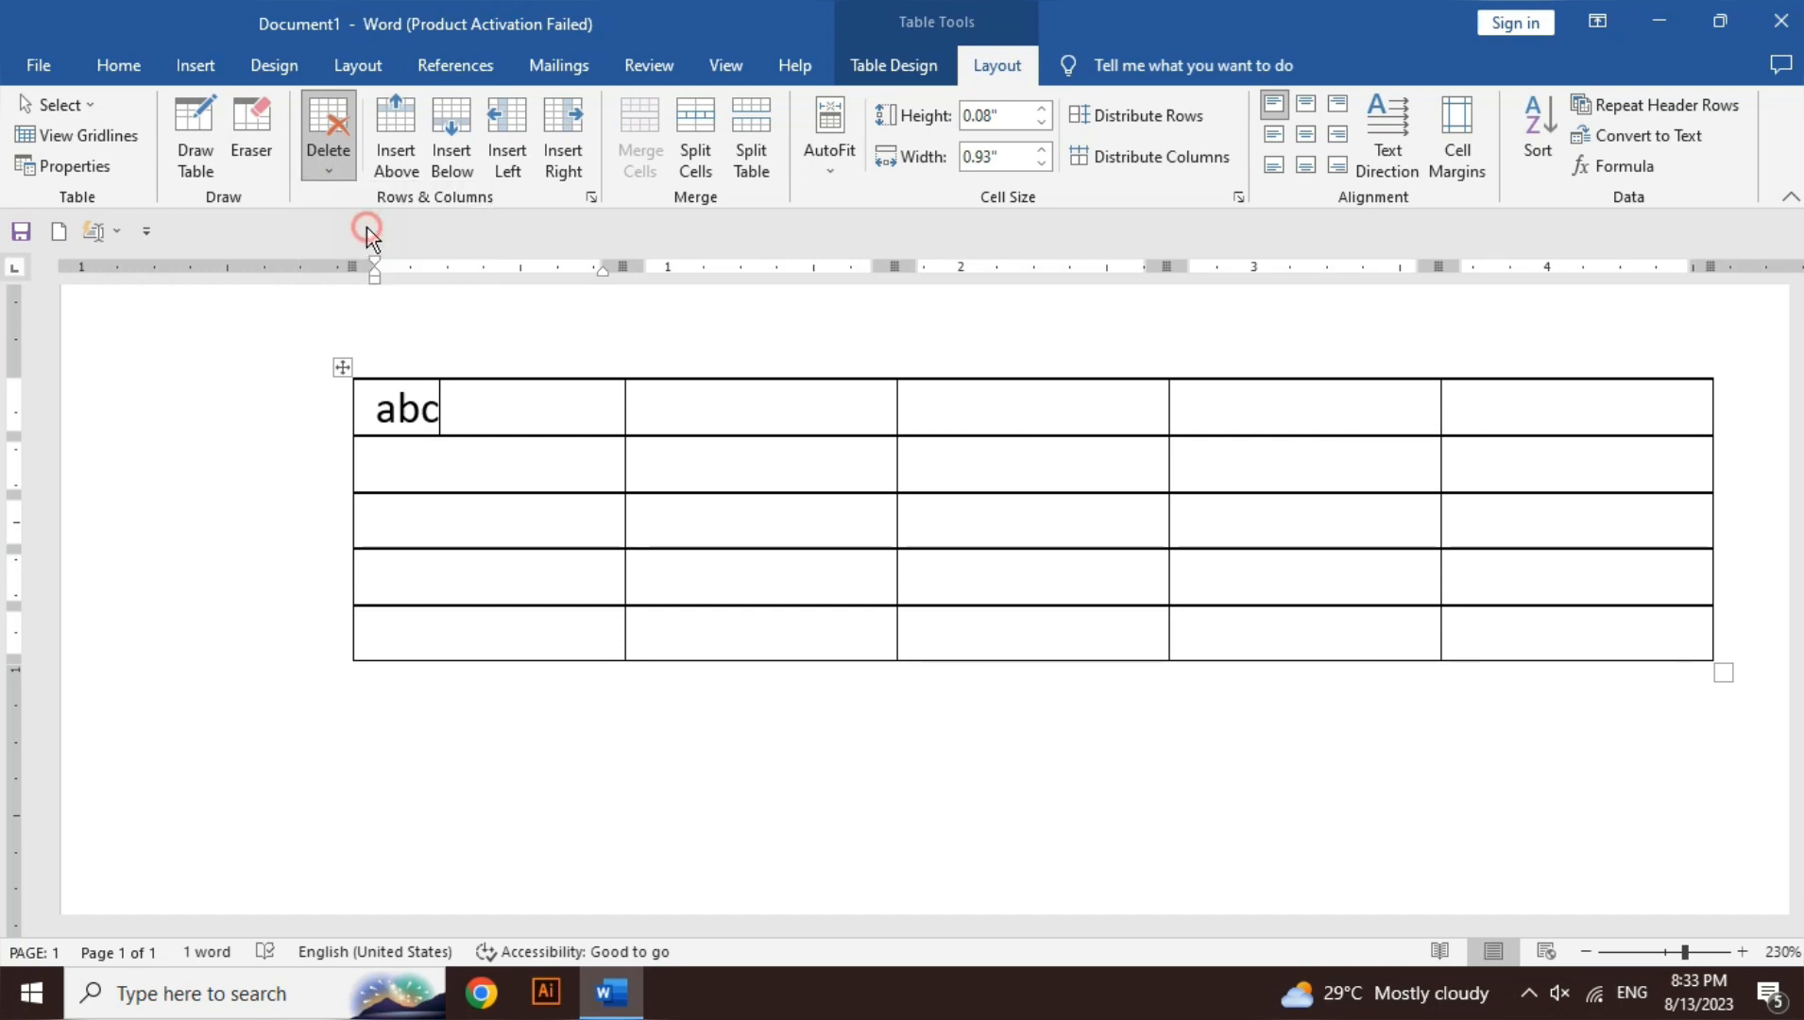
# - Delete the table's first row holding '123'
pyautogui.write('123')
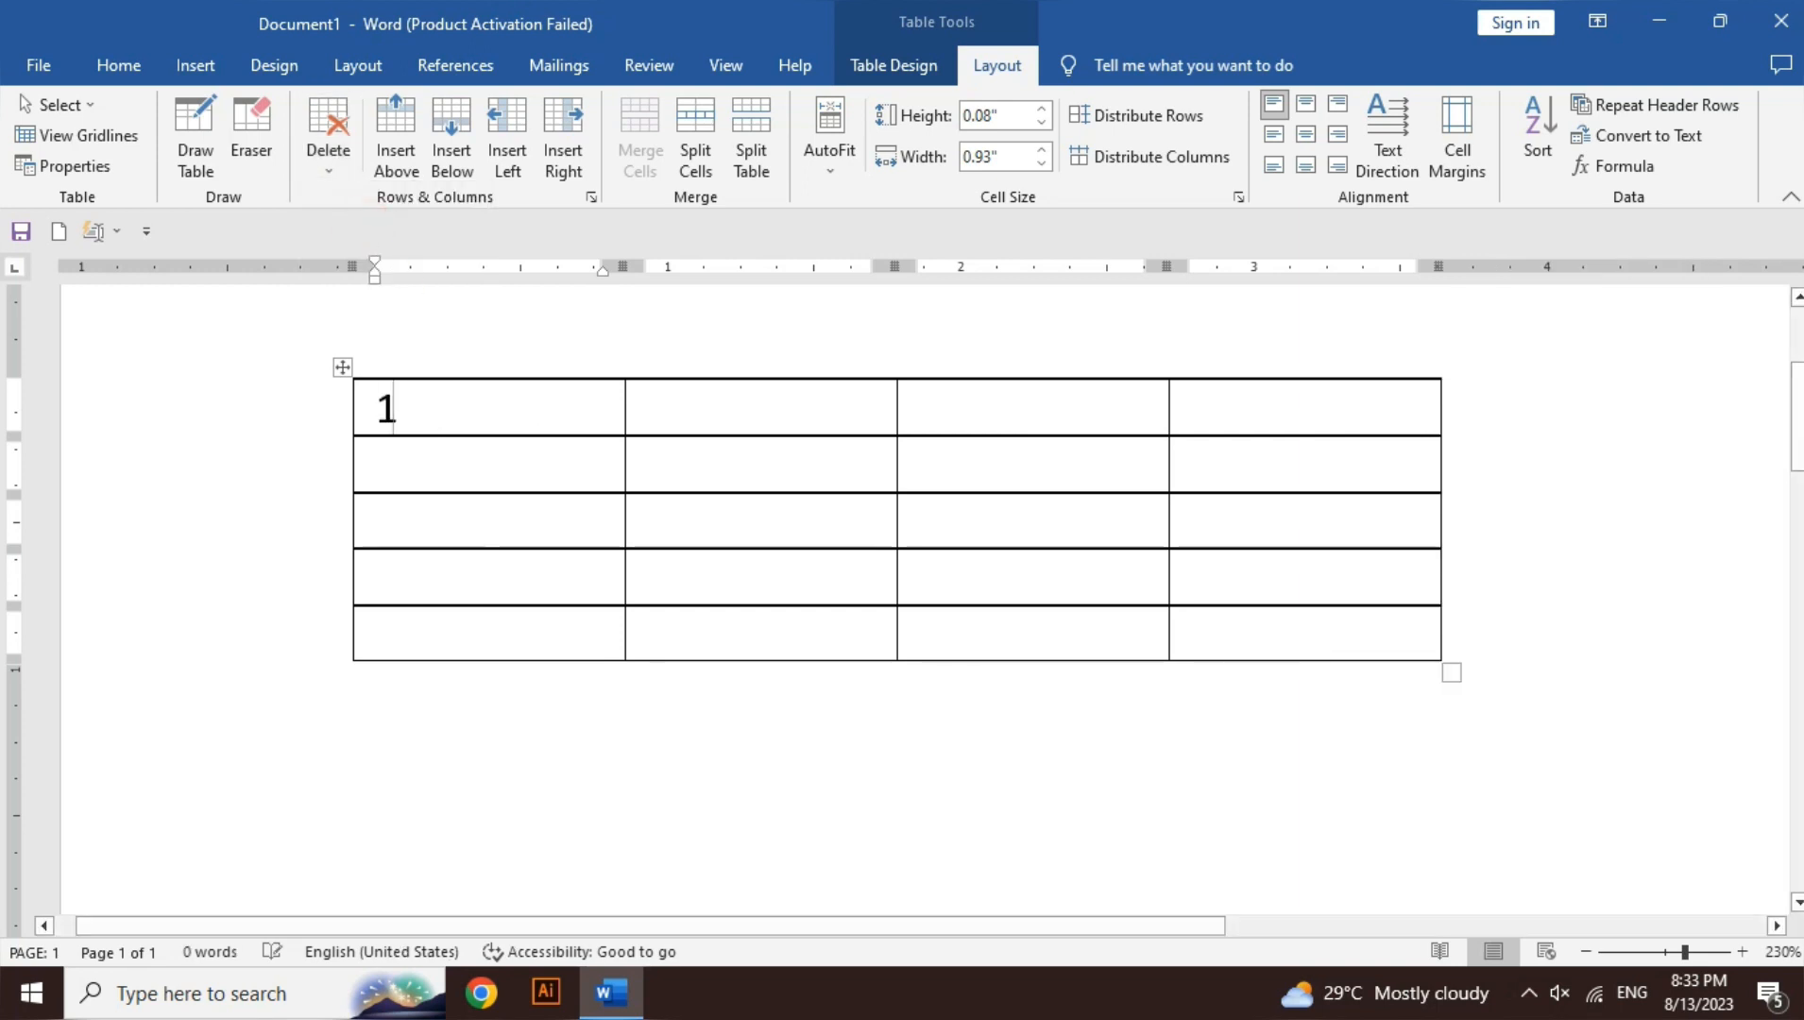
pyautogui.click(326, 157)
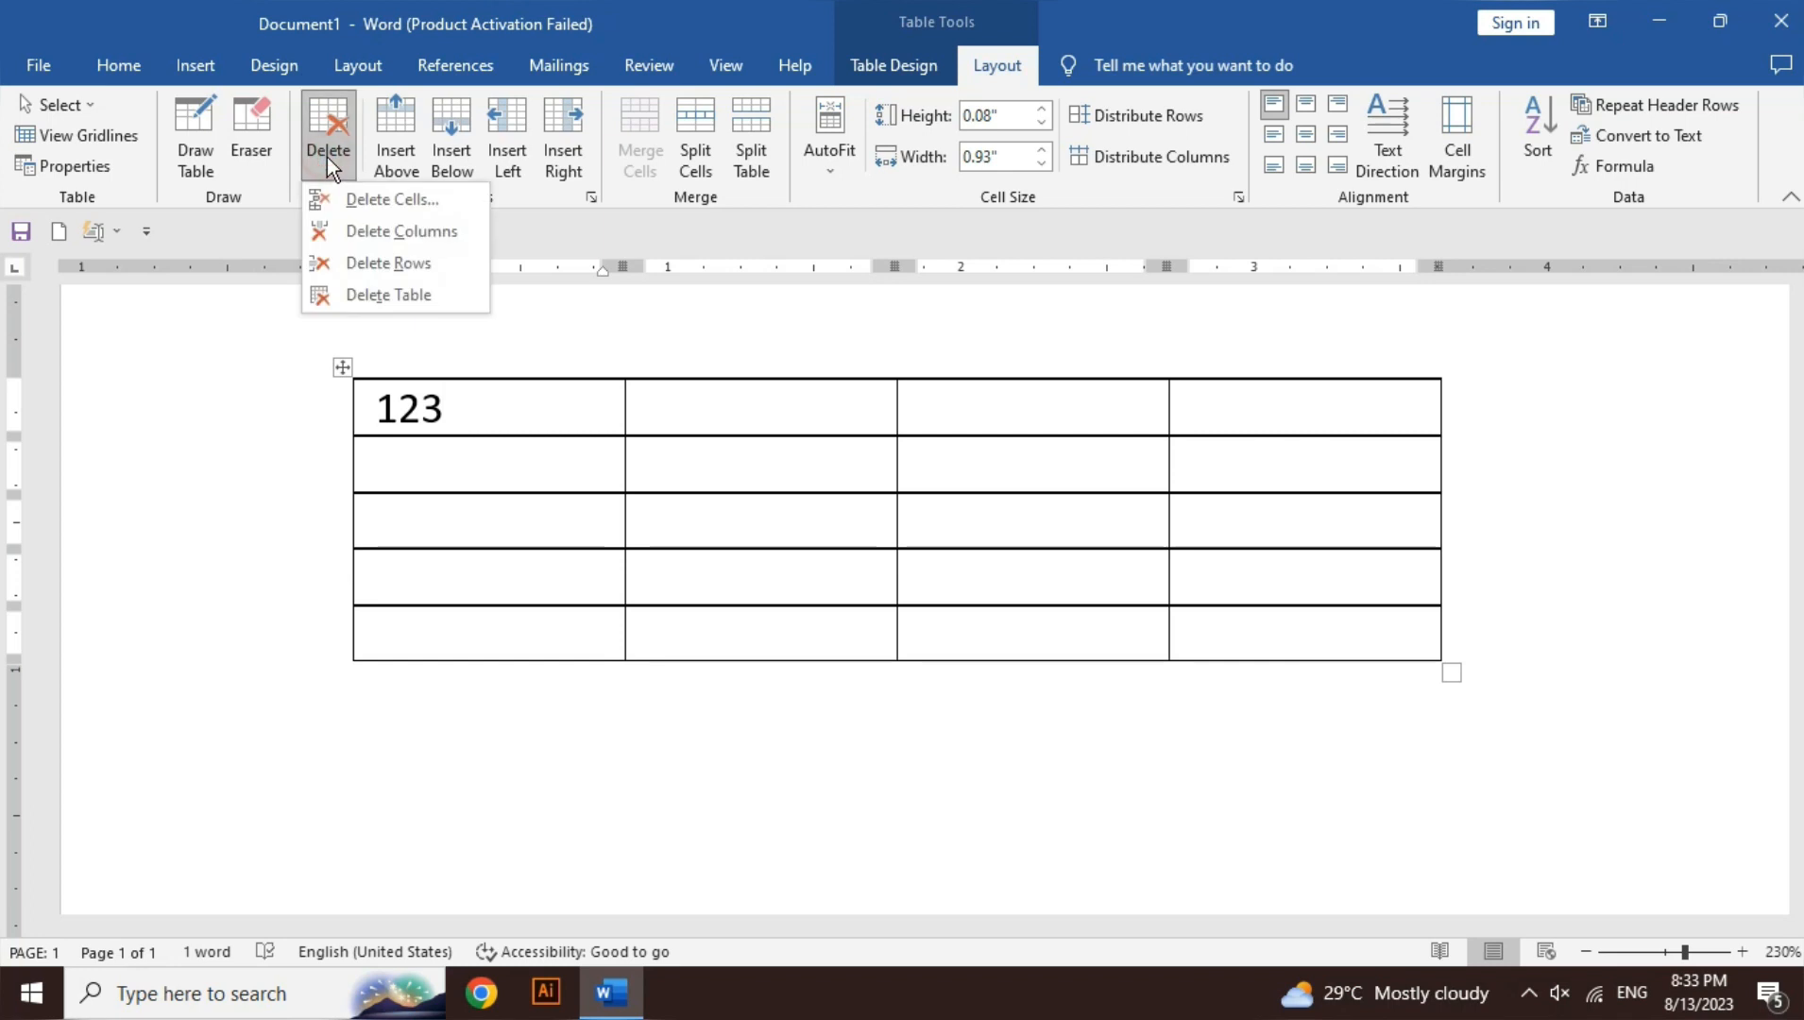
pyautogui.click(380, 265)
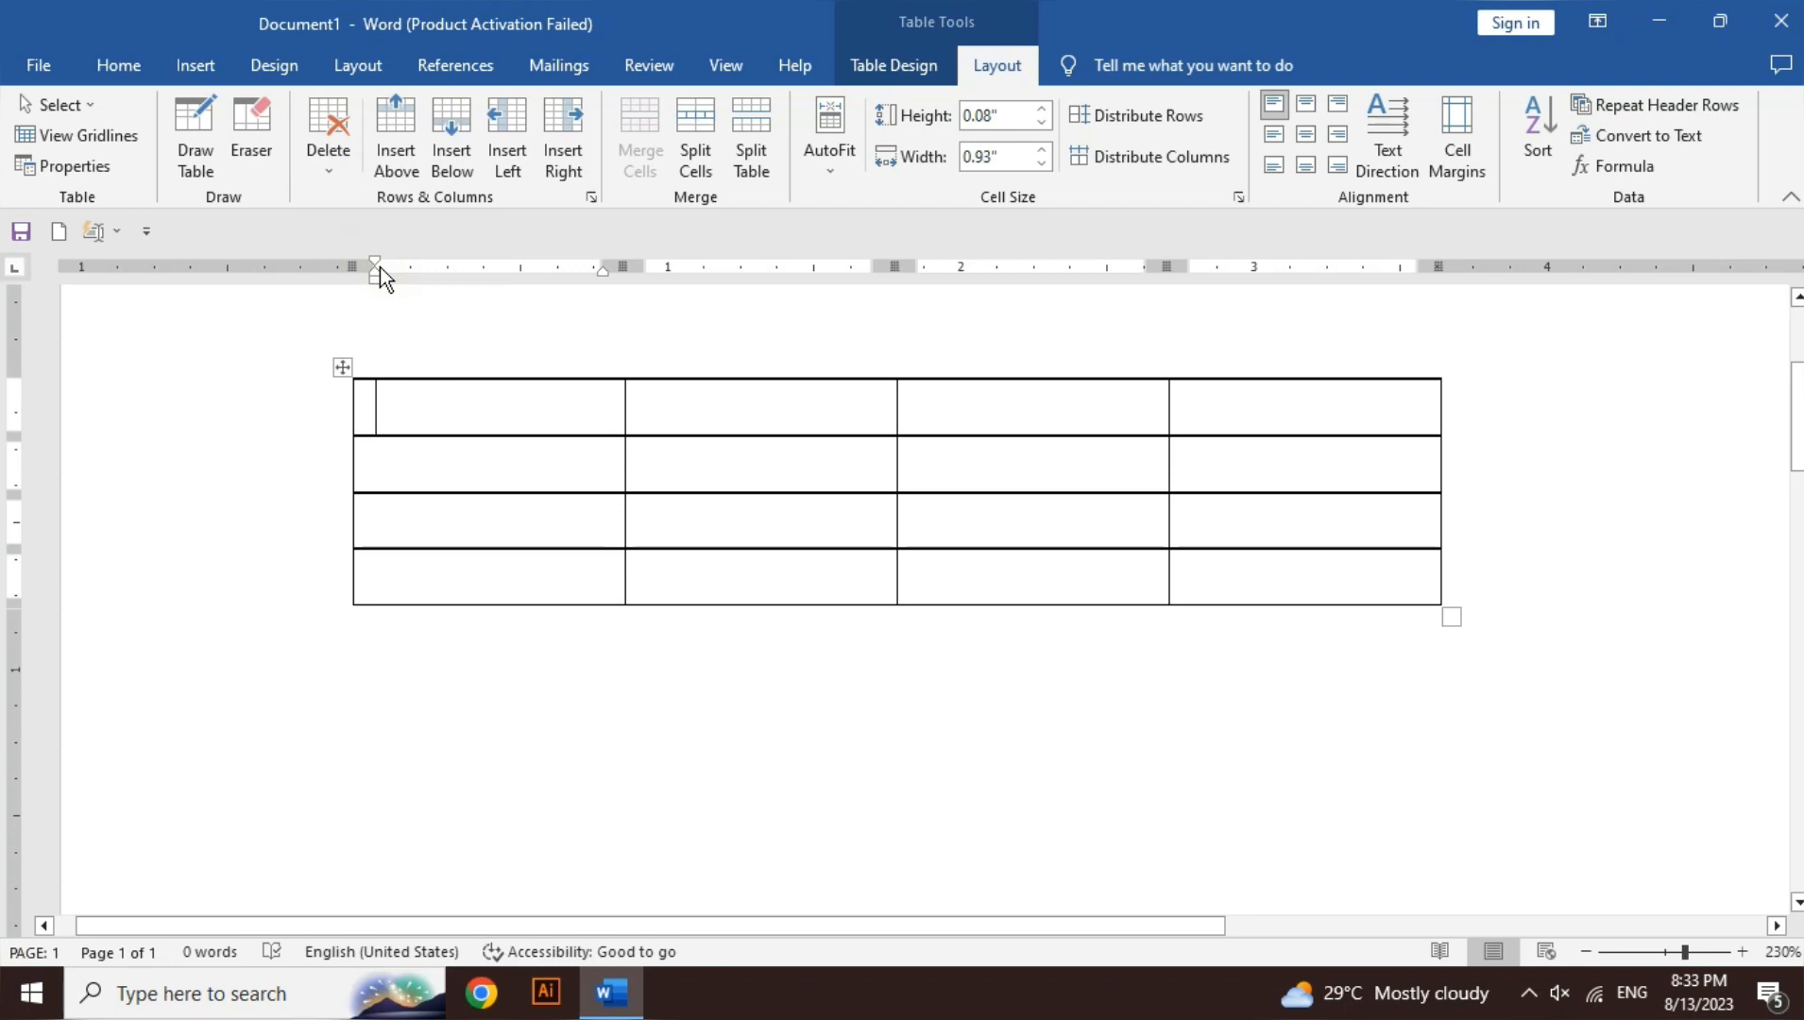
# - Delete the whole table, undo the deletion, and reopen the Delete options
pyautogui.click(323, 160)
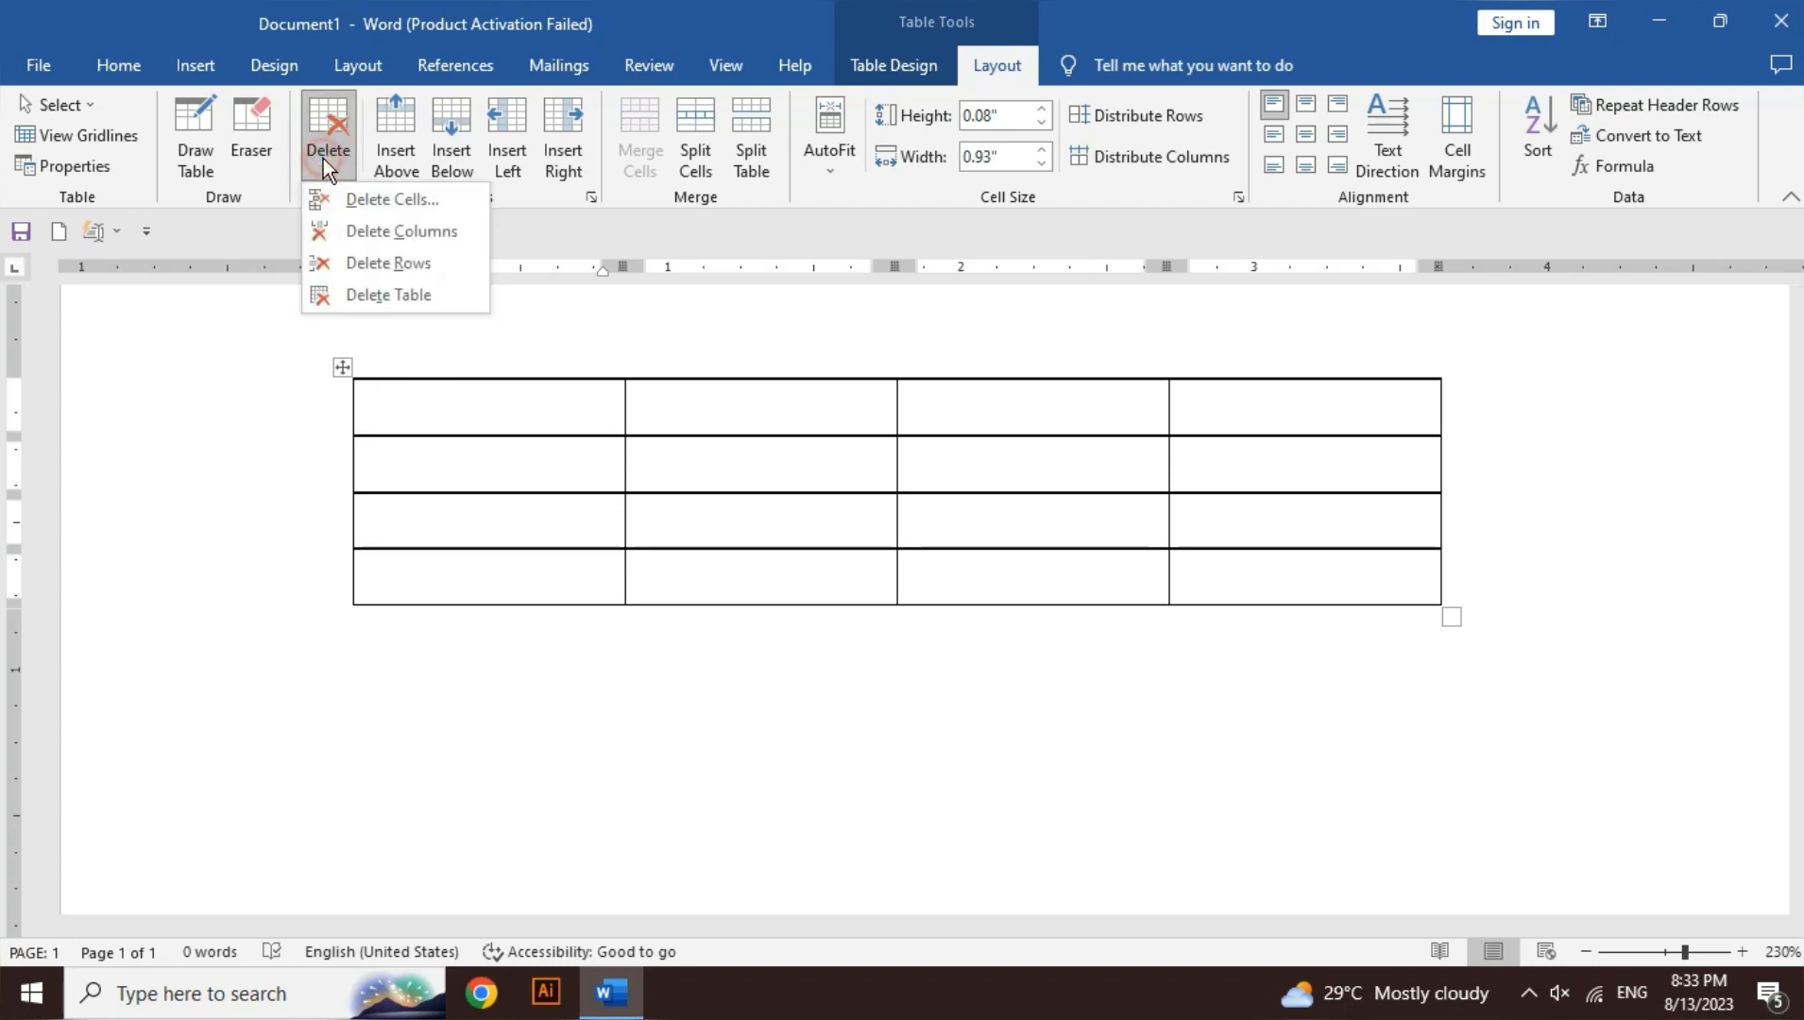
pyautogui.click(419, 299)
pyautogui.hotkey('ctrl', 'z')
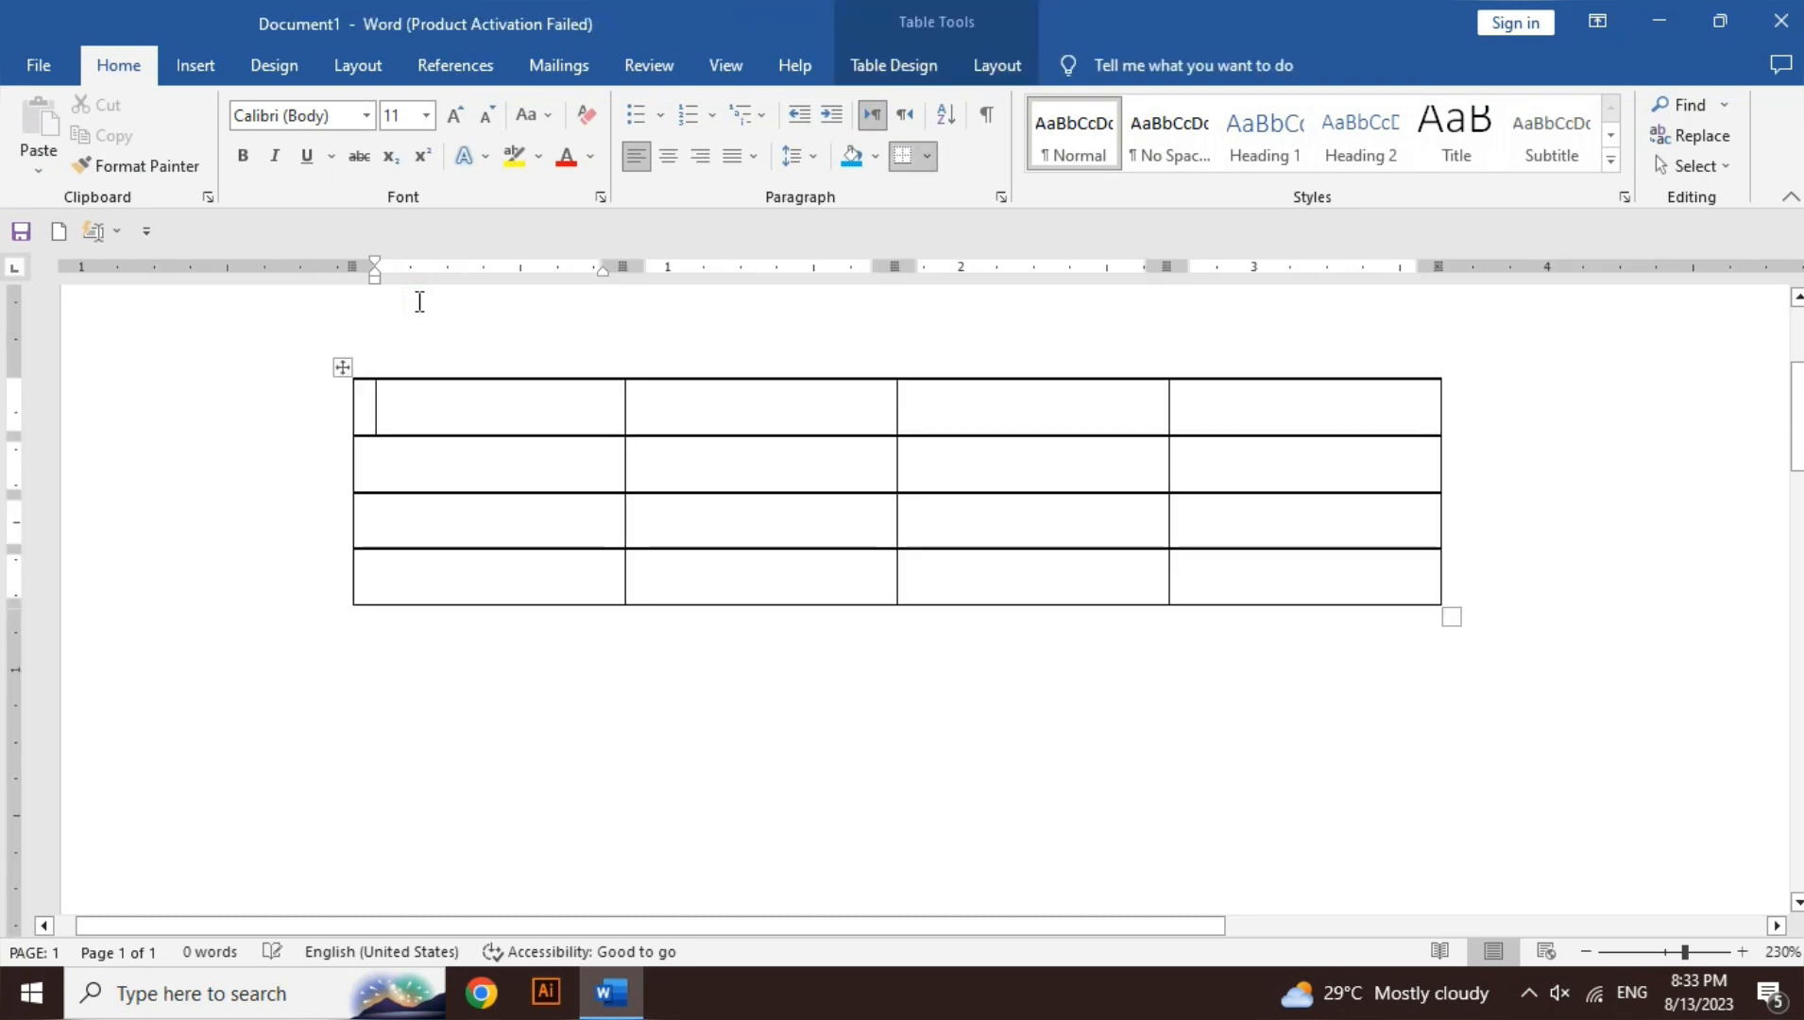
pyautogui.click(1006, 68)
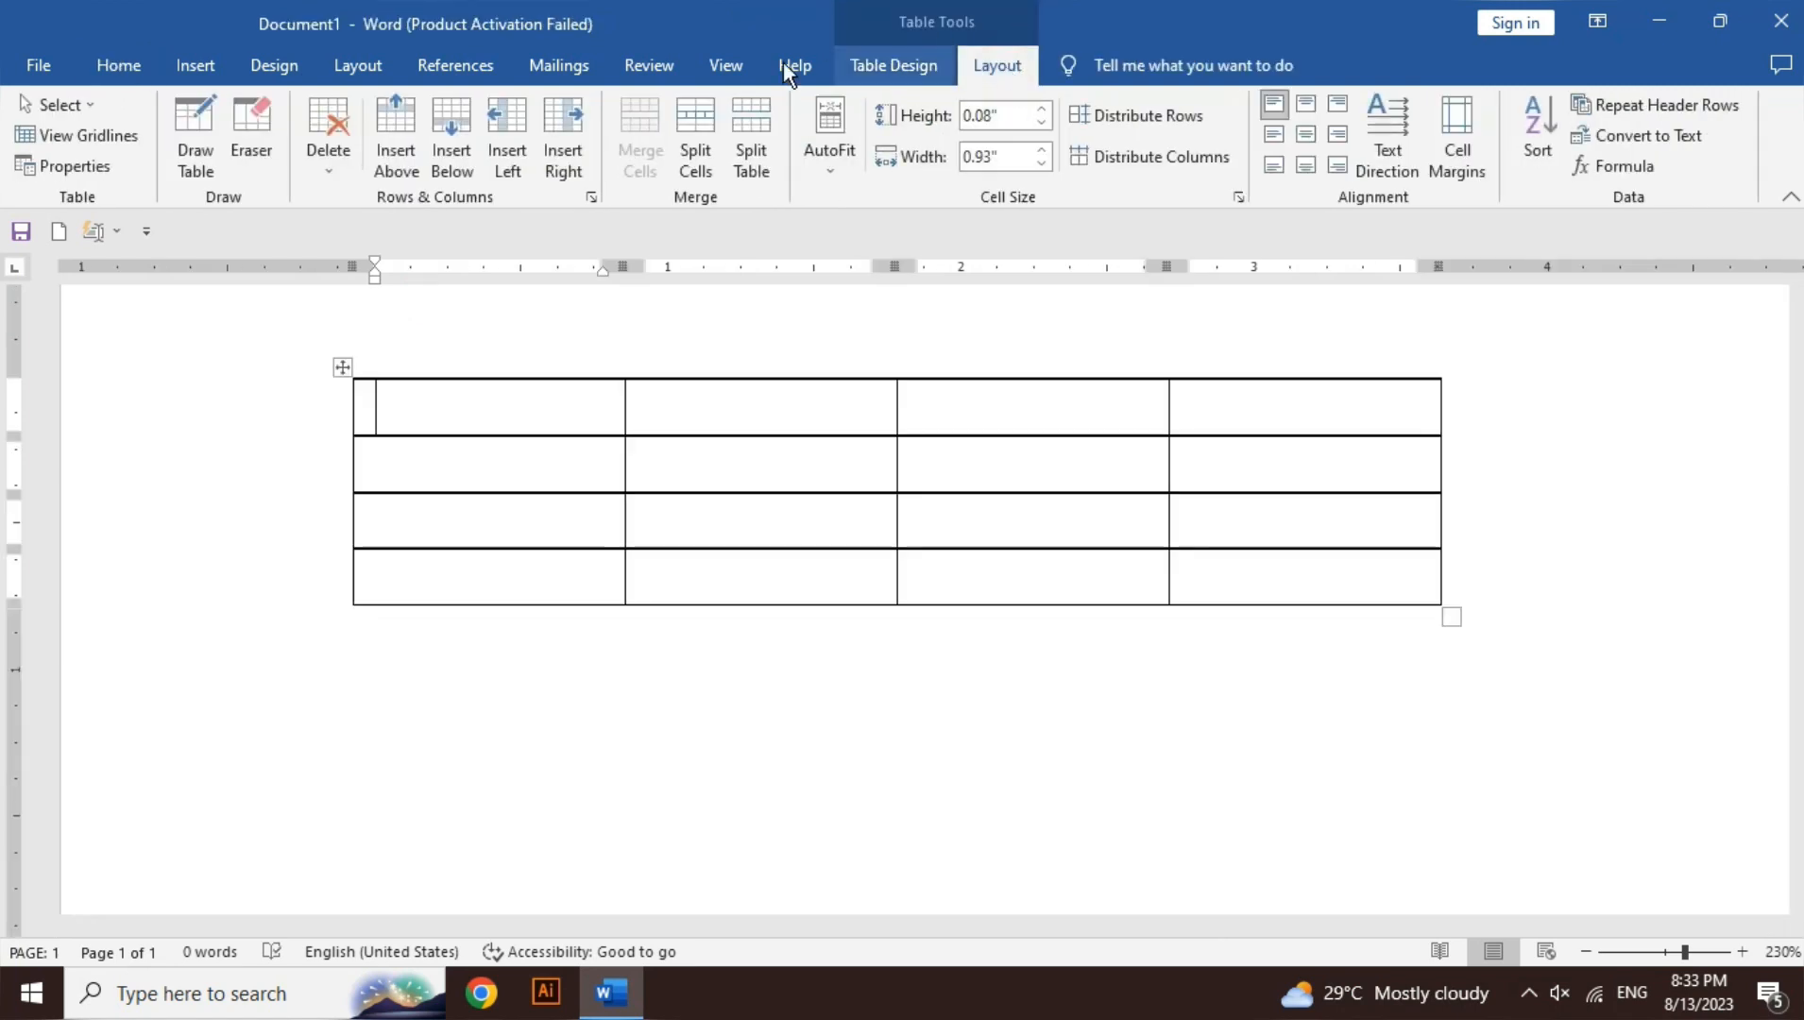
pyautogui.click(338, 158)
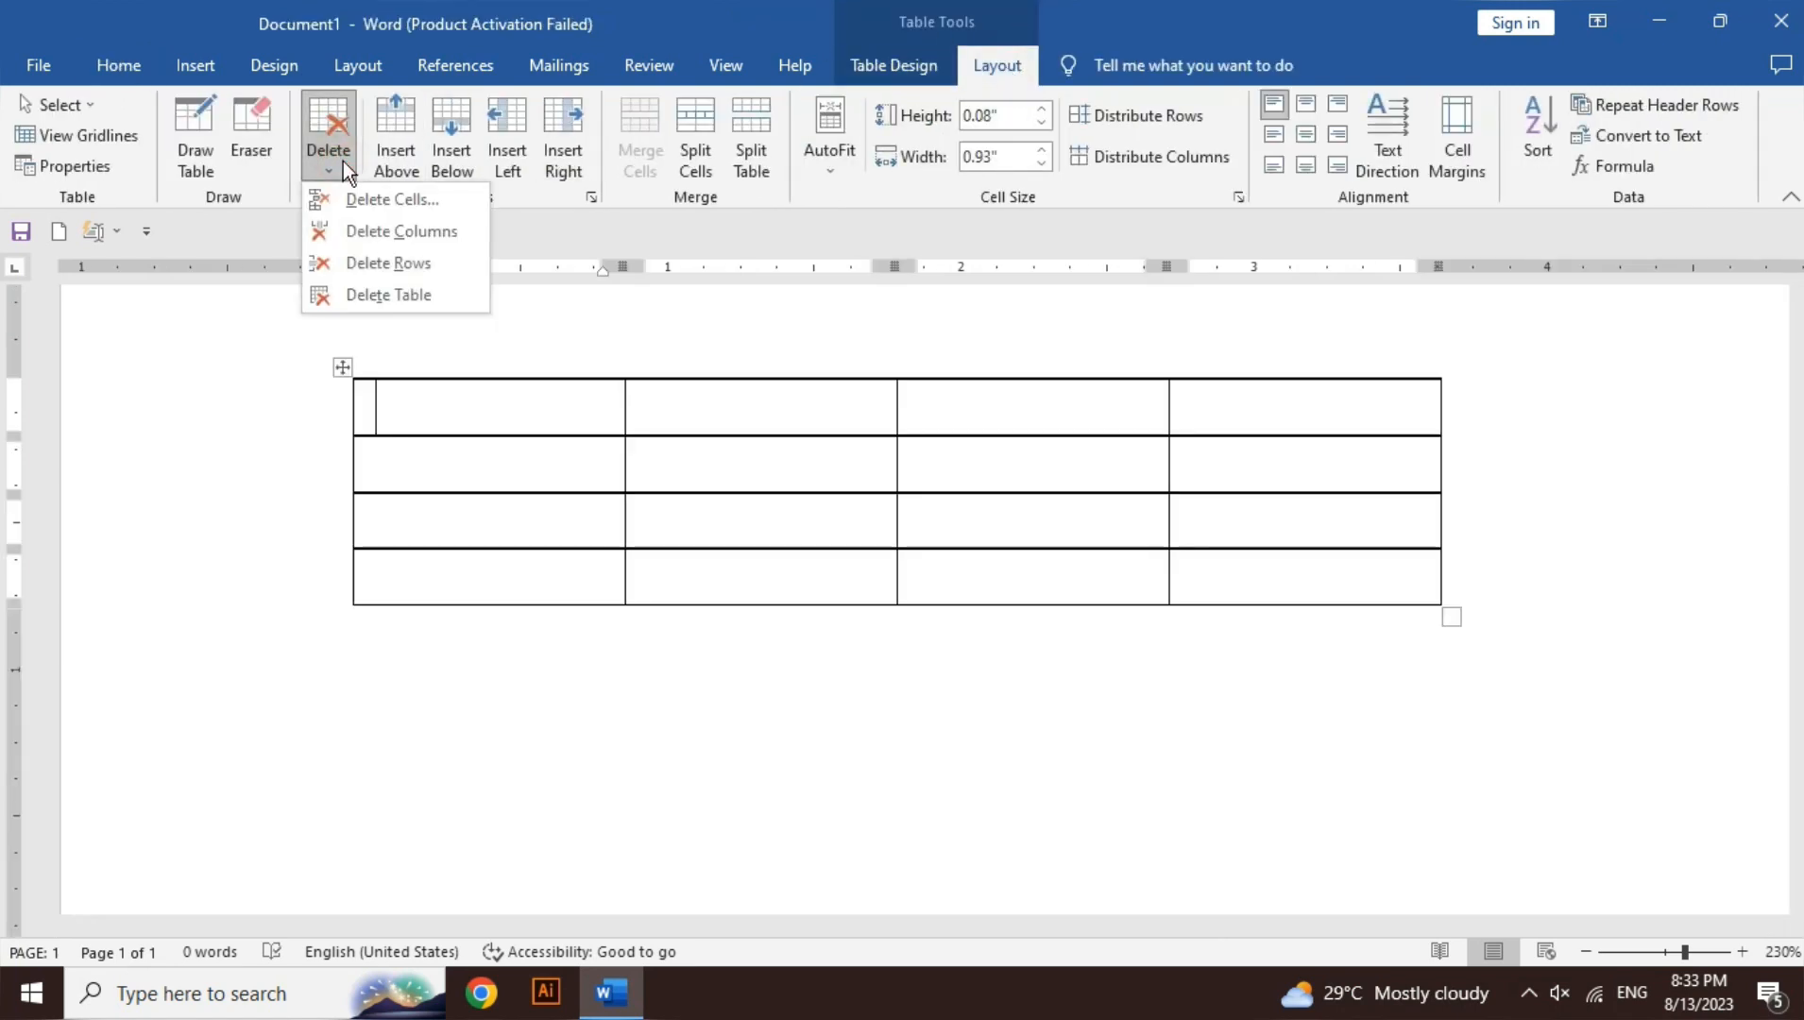
pyautogui.click(415, 209)
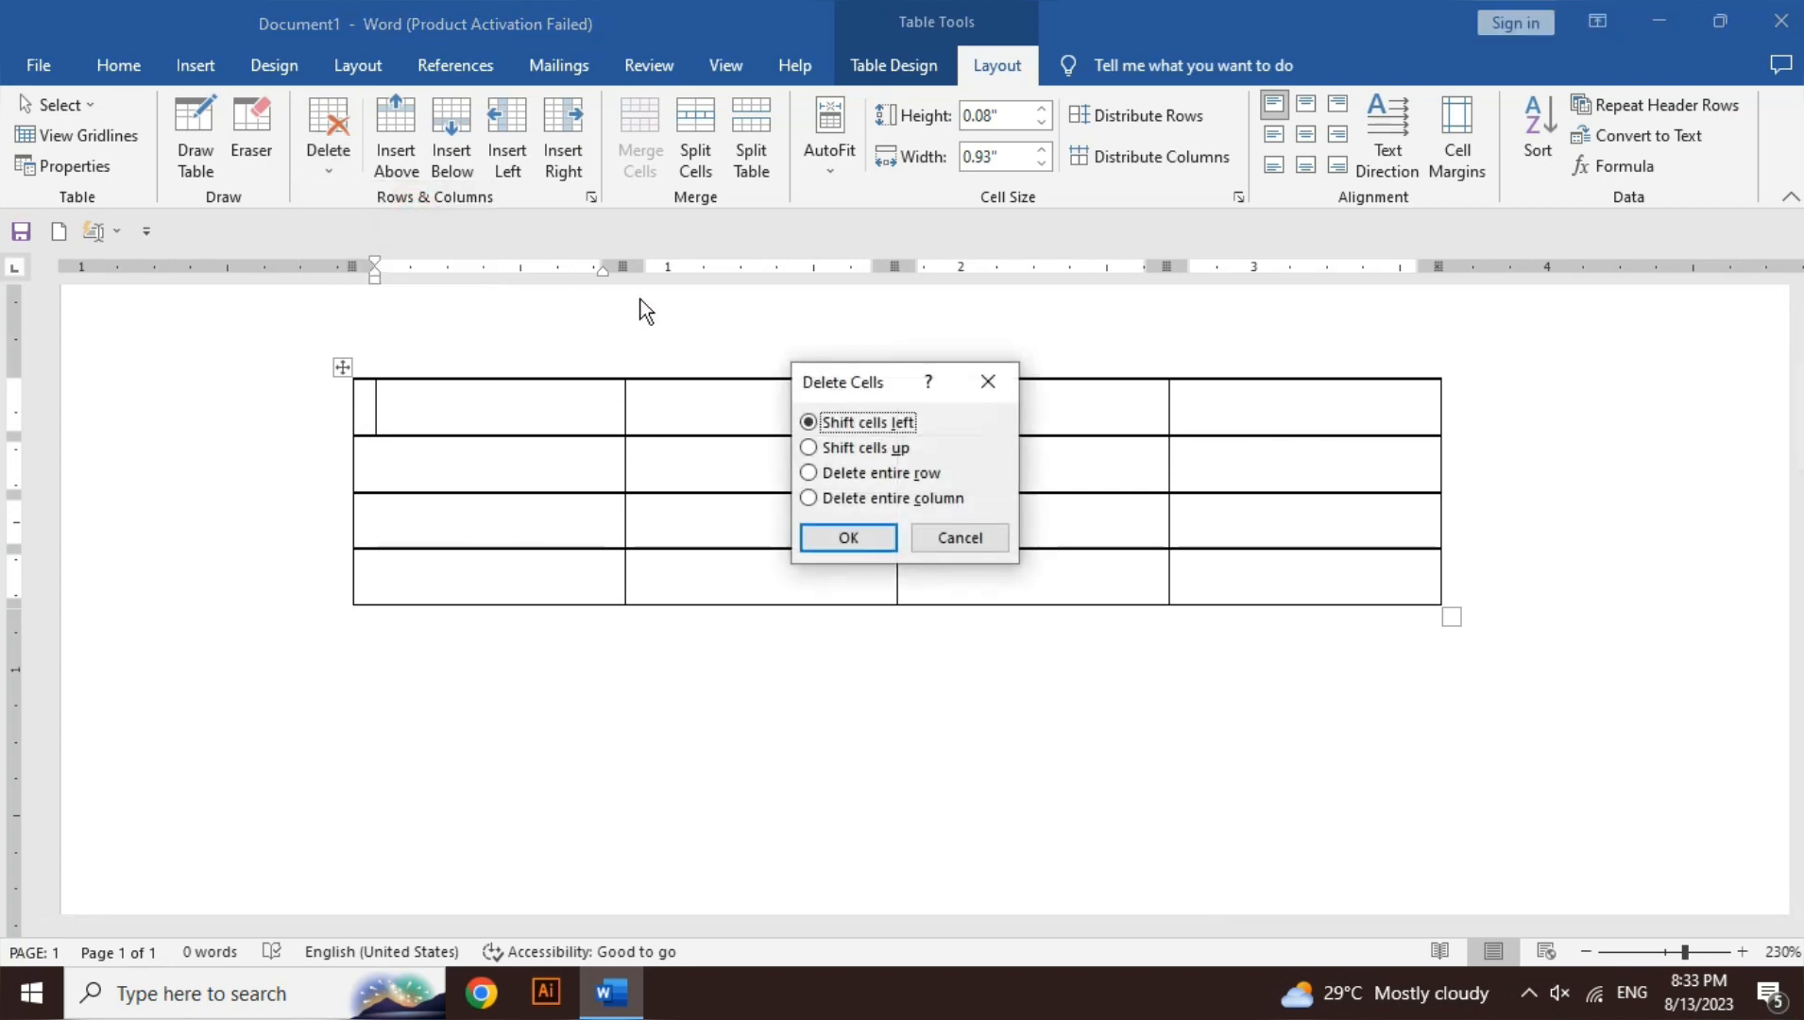
pyautogui.moveTo(820, 382); pyautogui.dragTo(1045, 350)
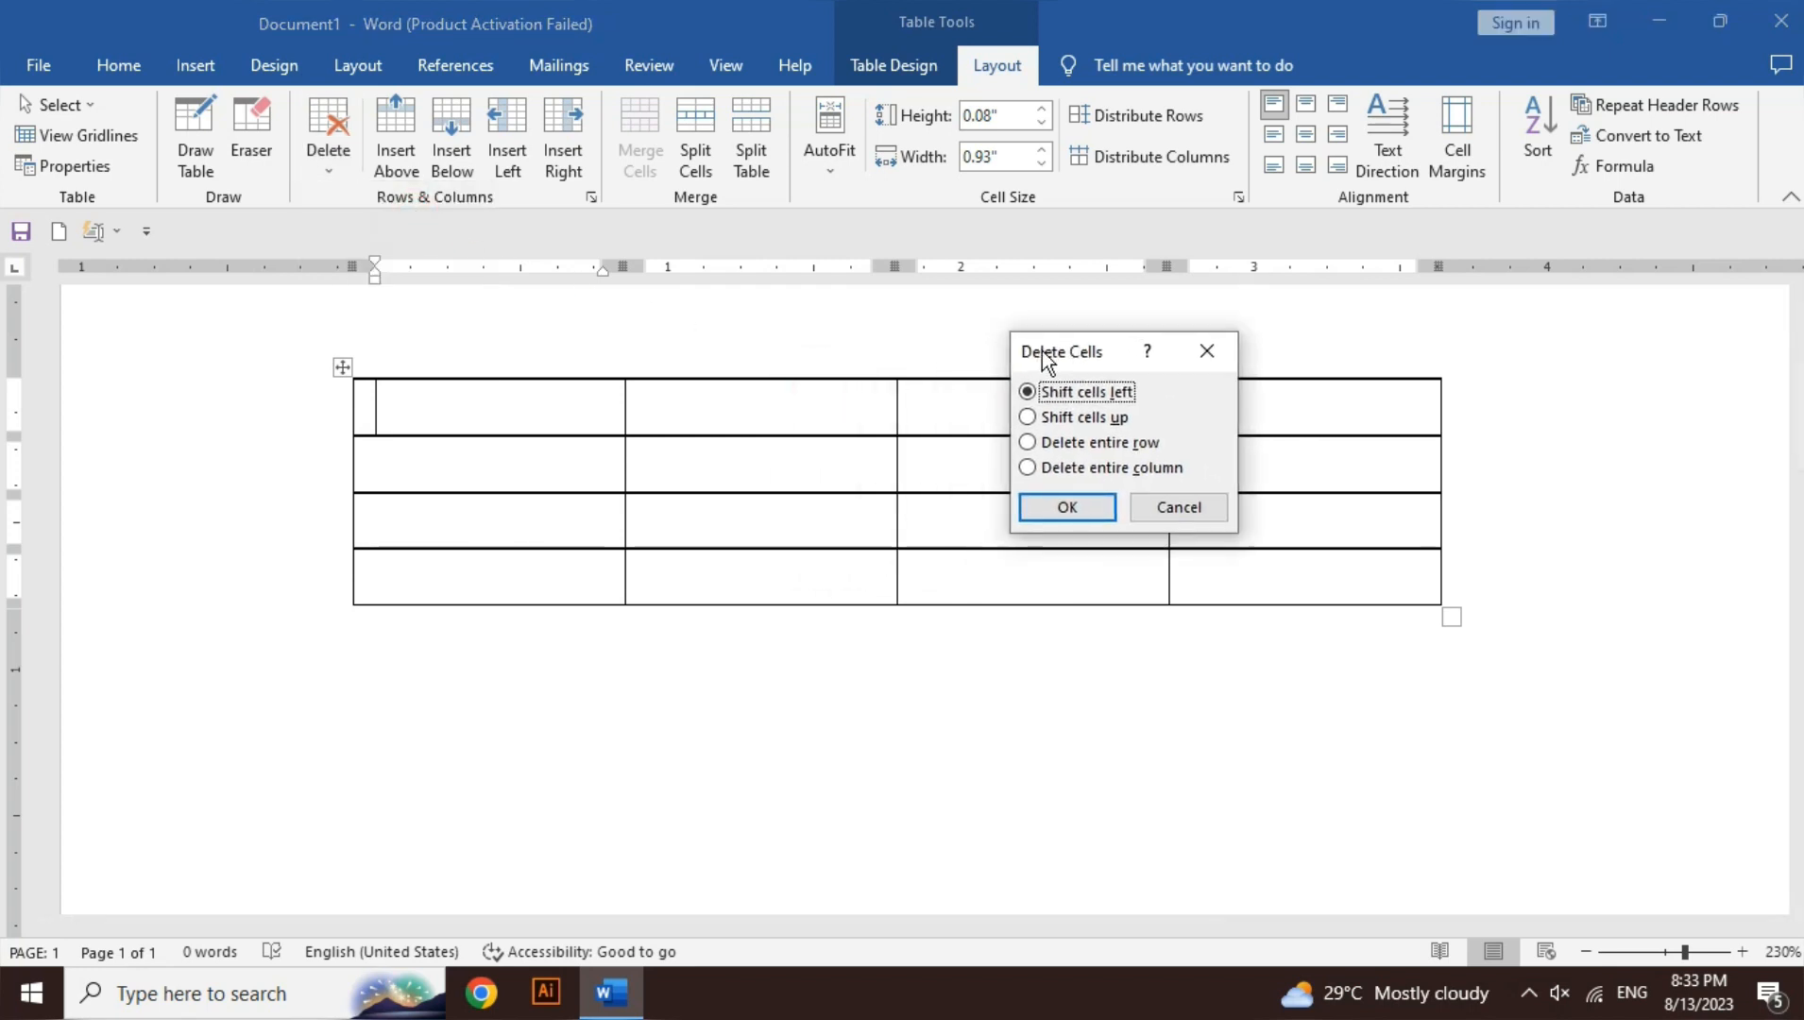
pyautogui.click(1120, 418)
pyautogui.click(1121, 444)
pyautogui.click(1122, 473)
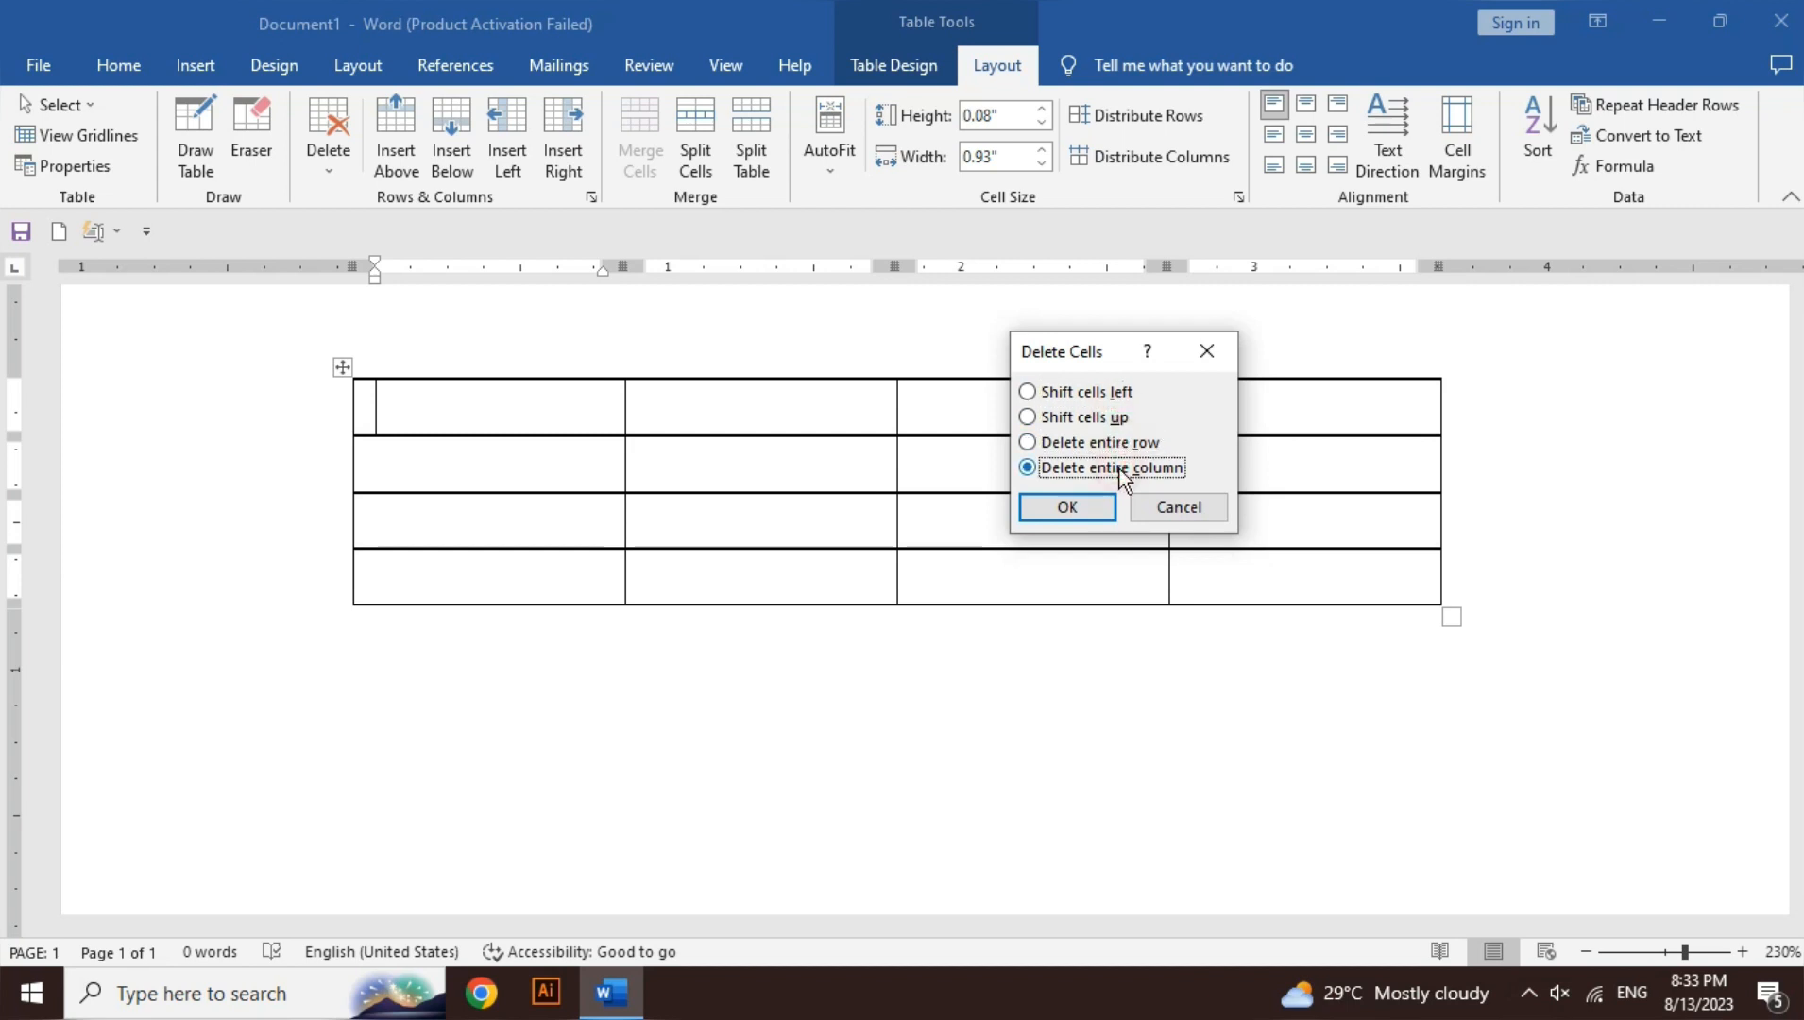
pyautogui.click(1088, 421)
pyautogui.click(1110, 393)
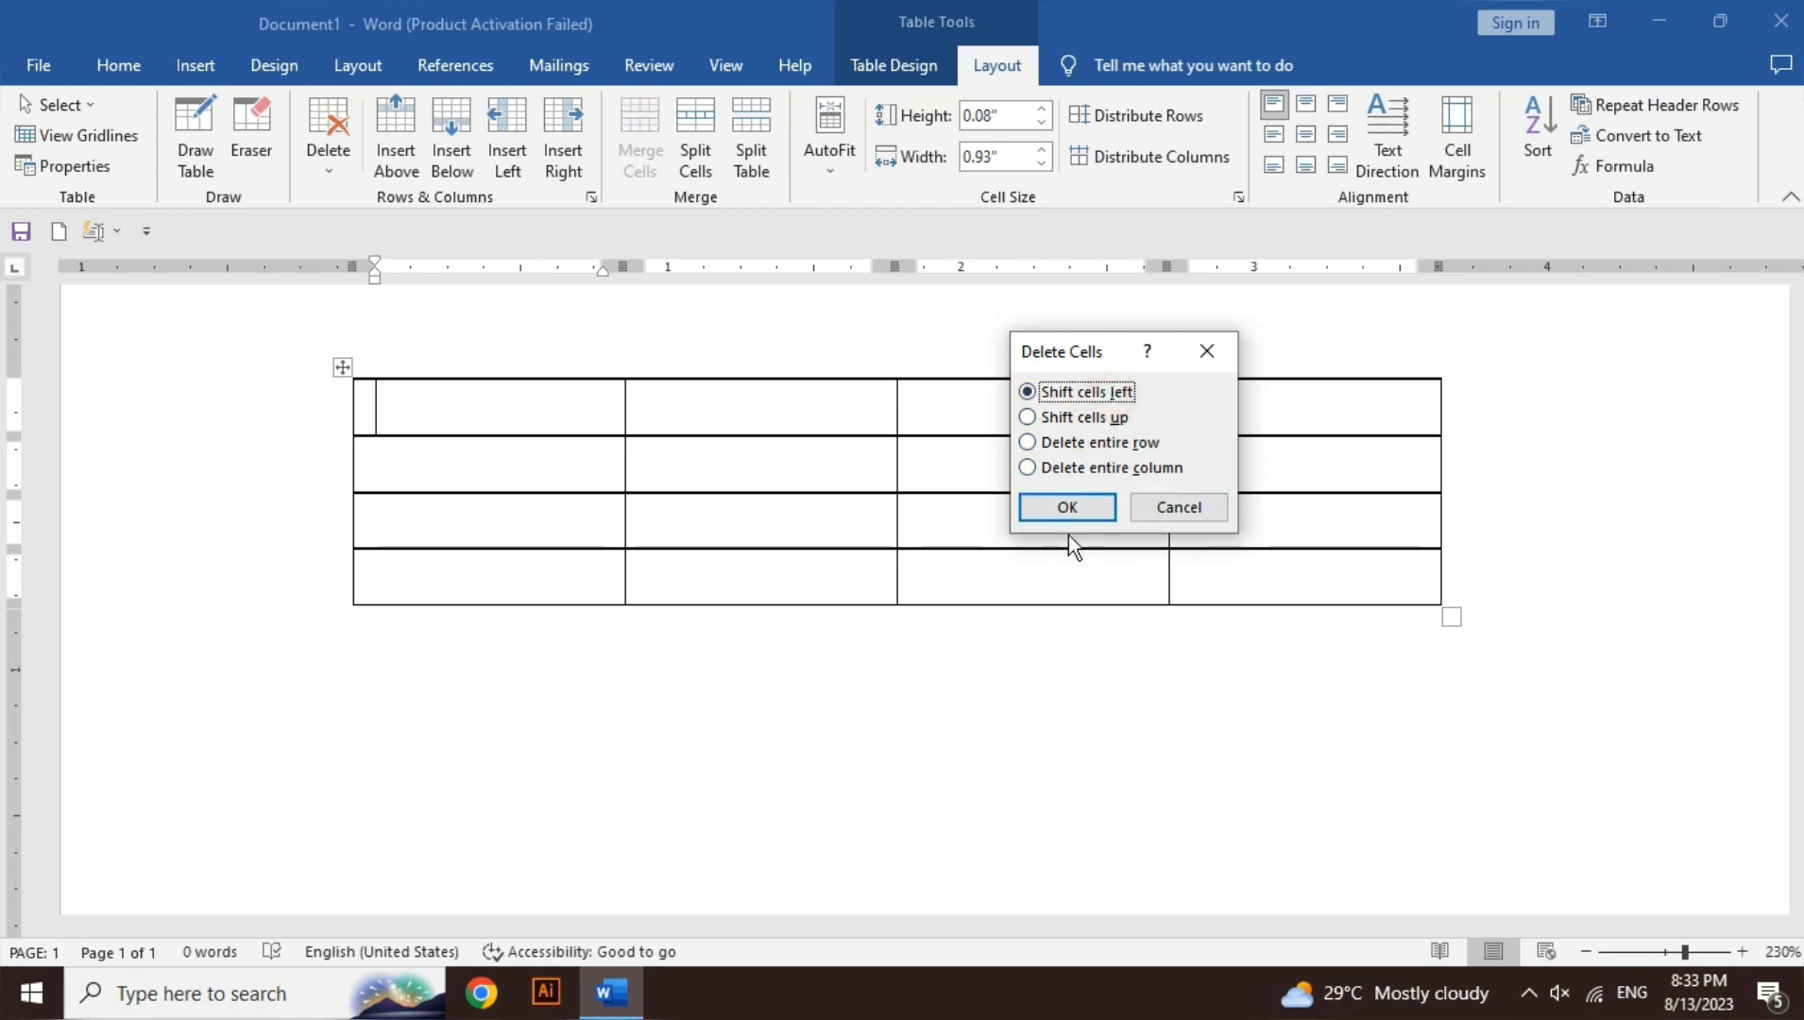
pyautogui.click(1069, 510)
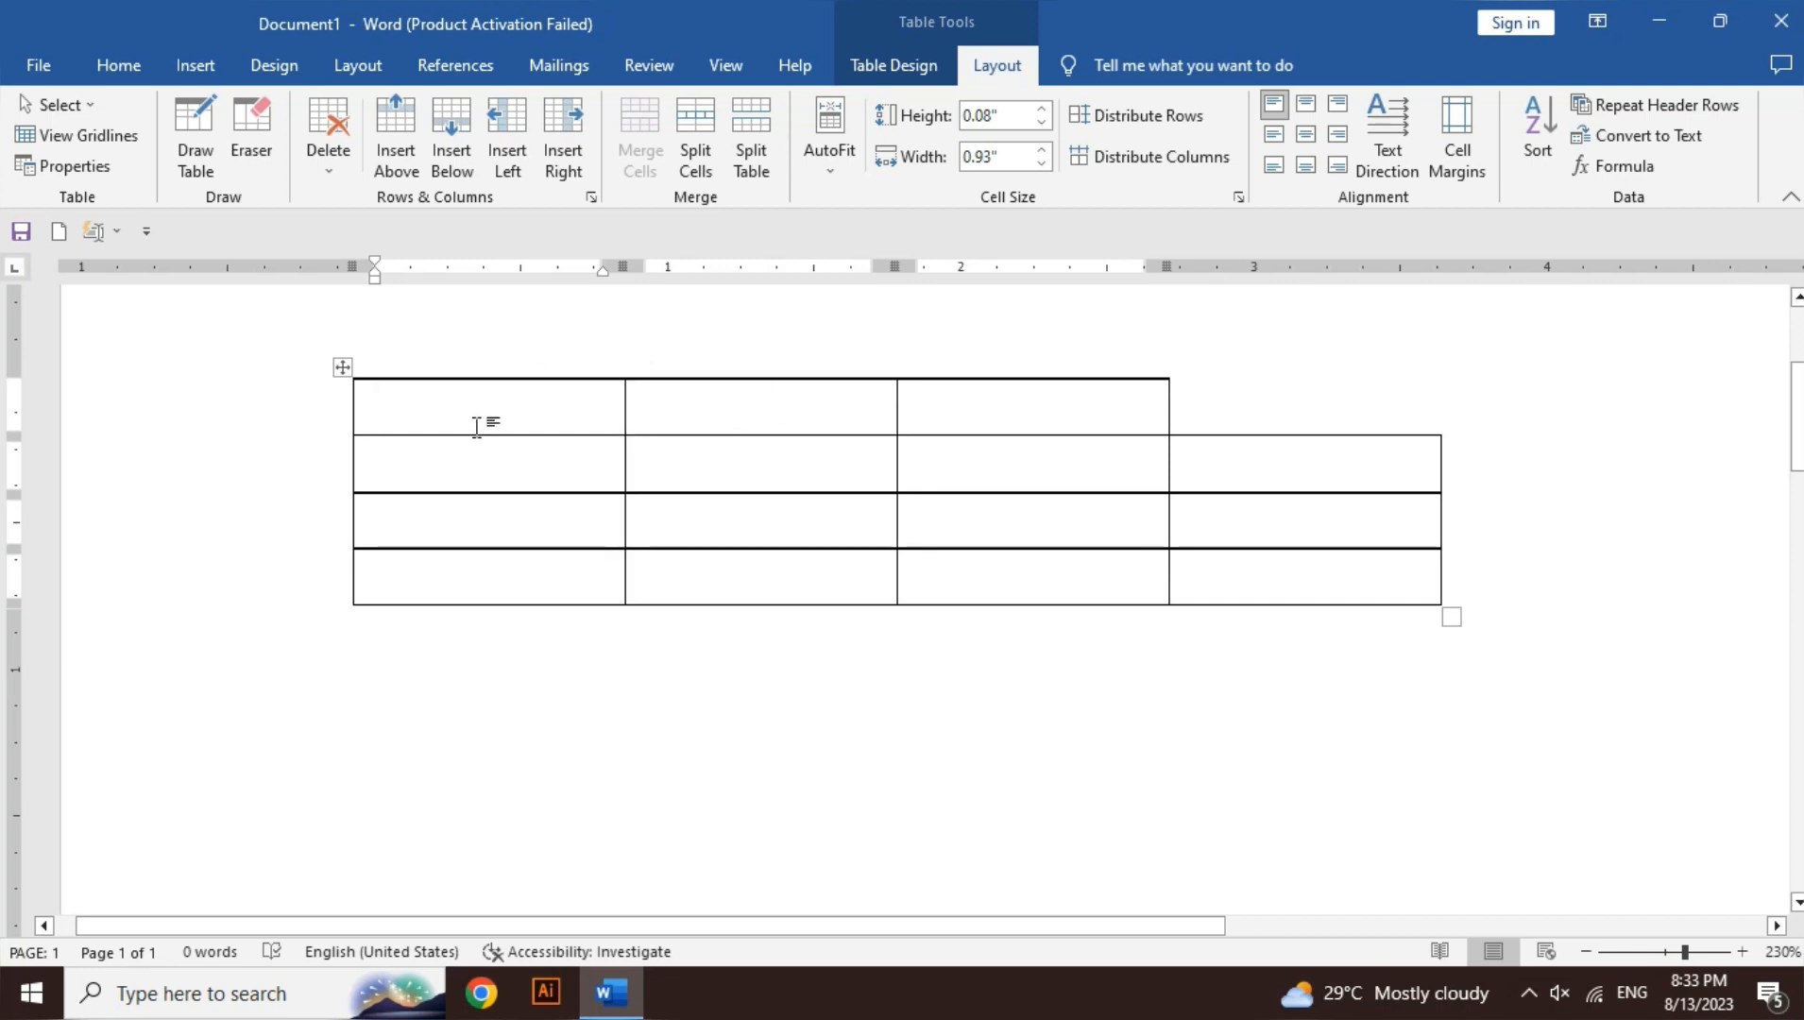
pyautogui.hotkey('ctrl', 'z')
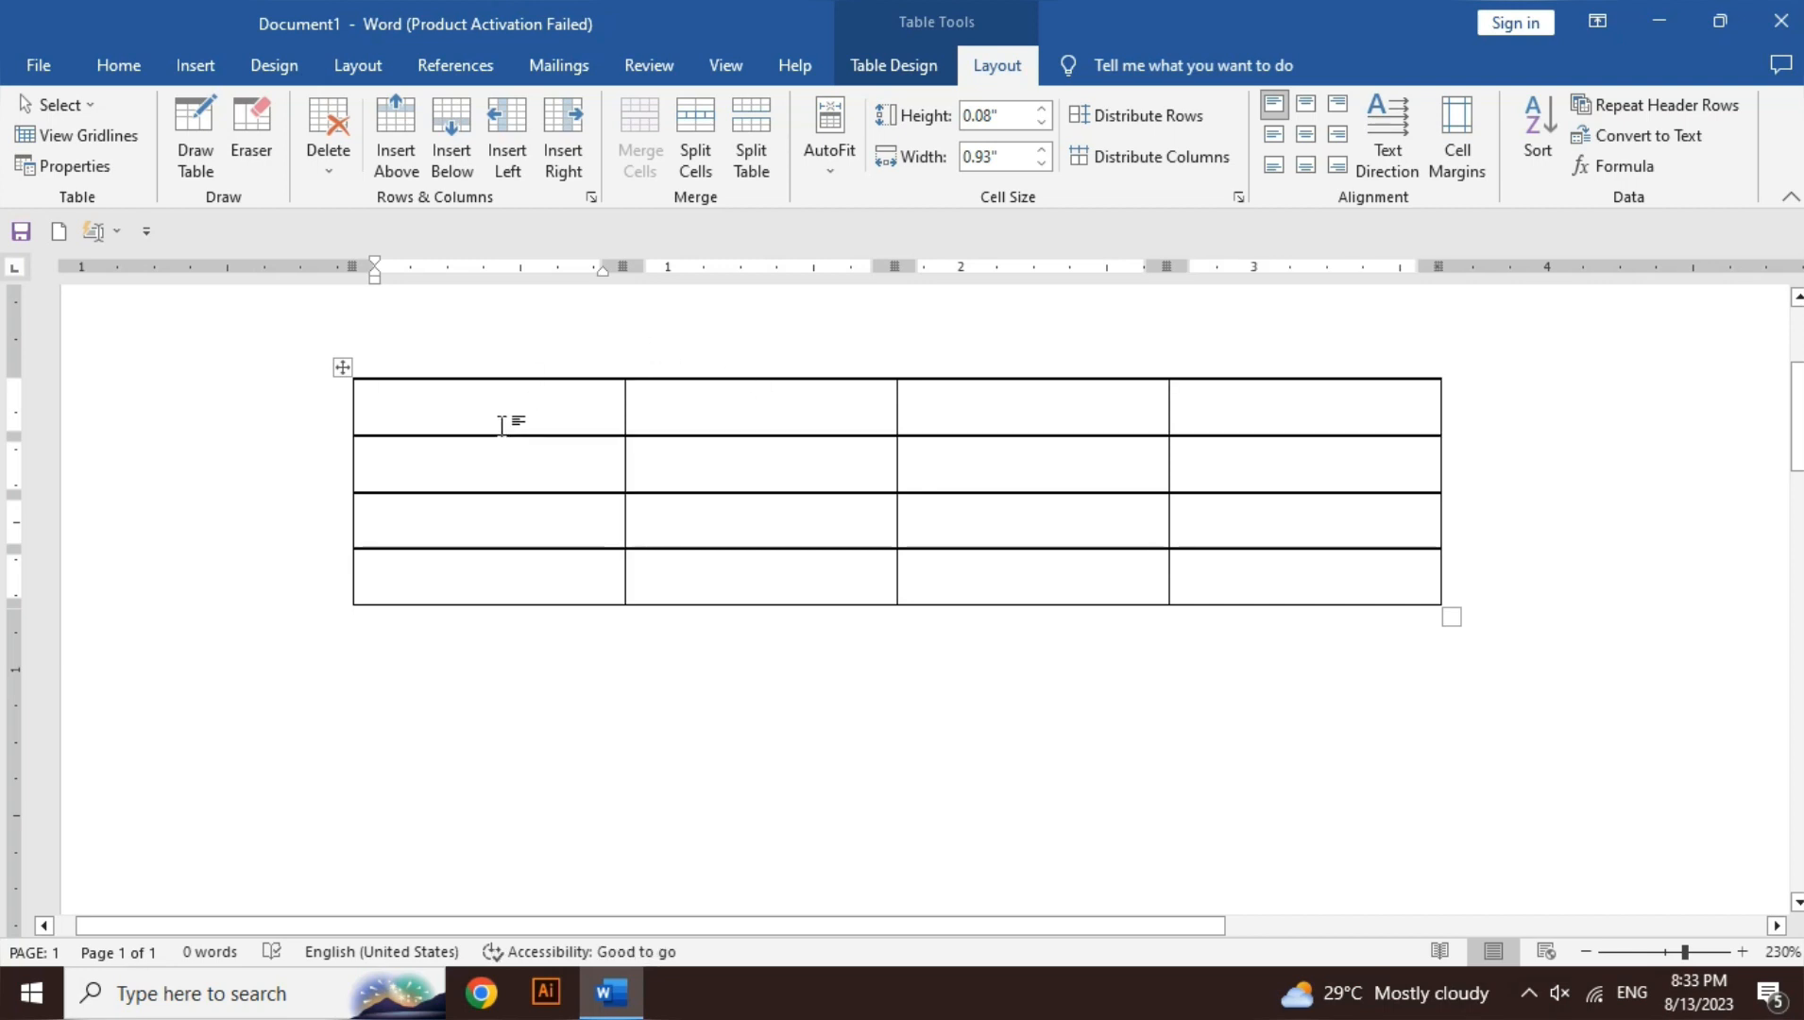
# - Type 'ali' in a cell, then add a row above, a row below and a column left of it
pyautogui.write('ali')
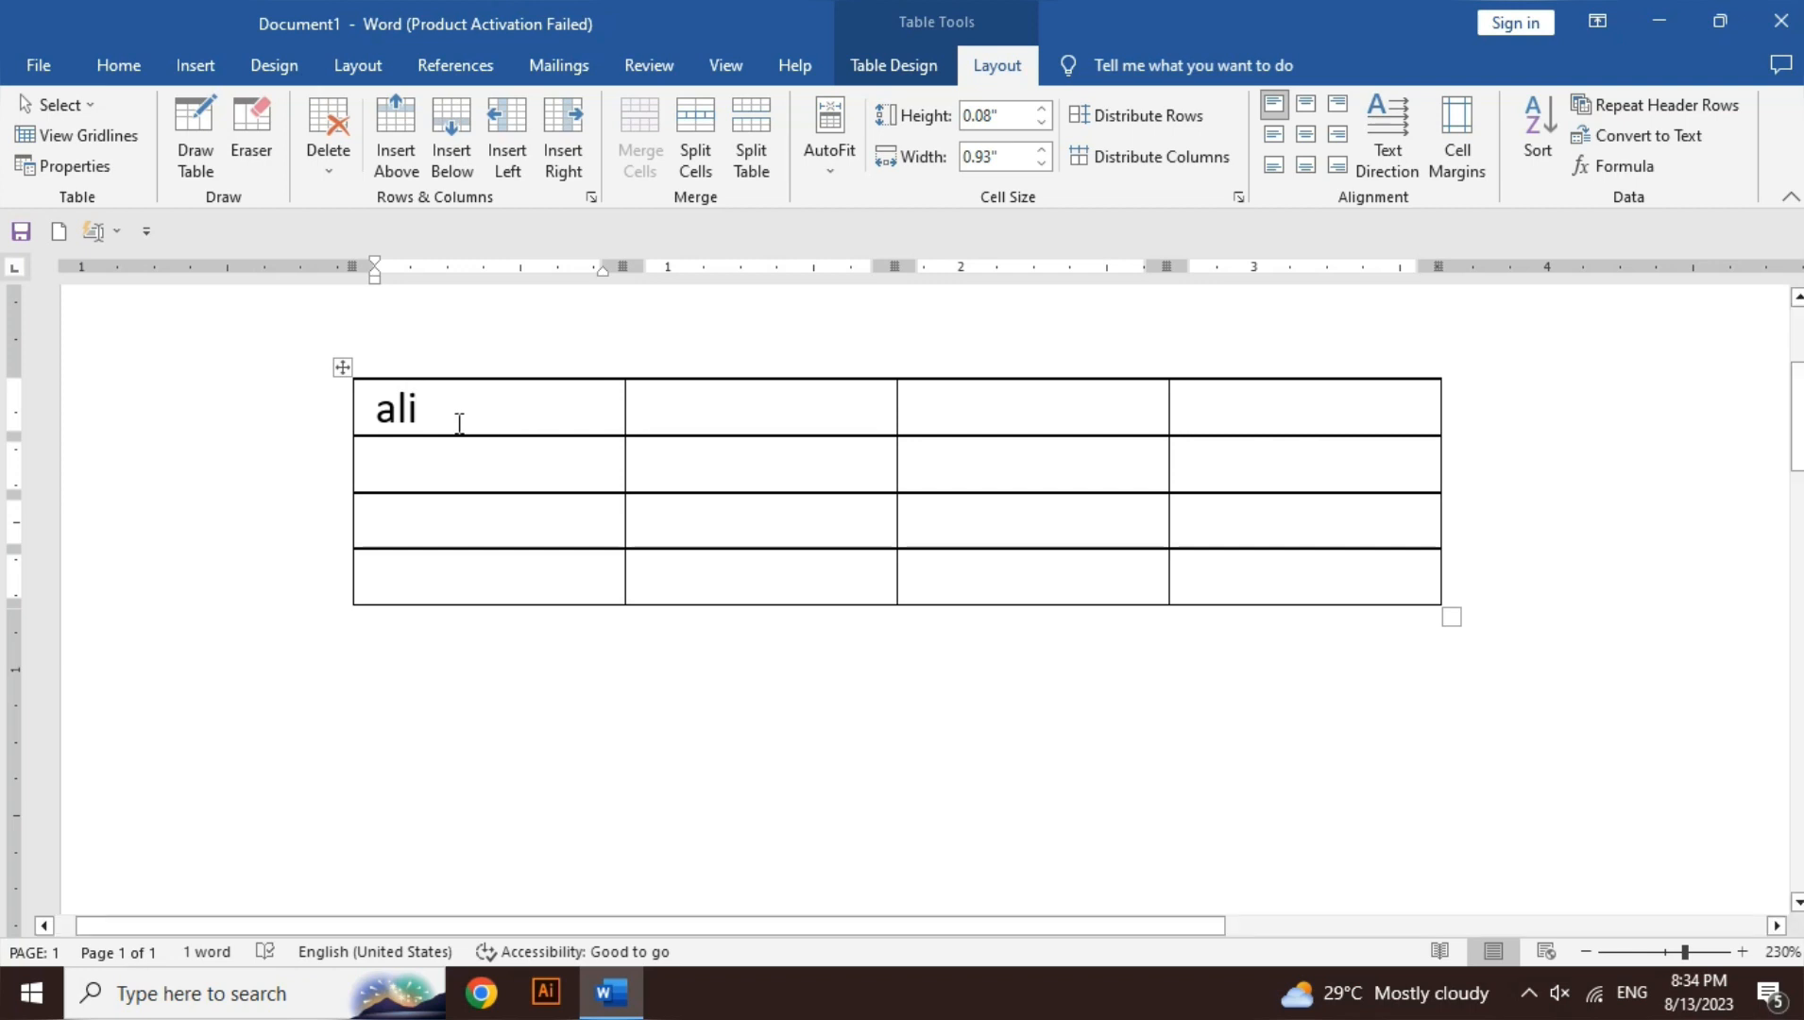
pyautogui.click(406, 157)
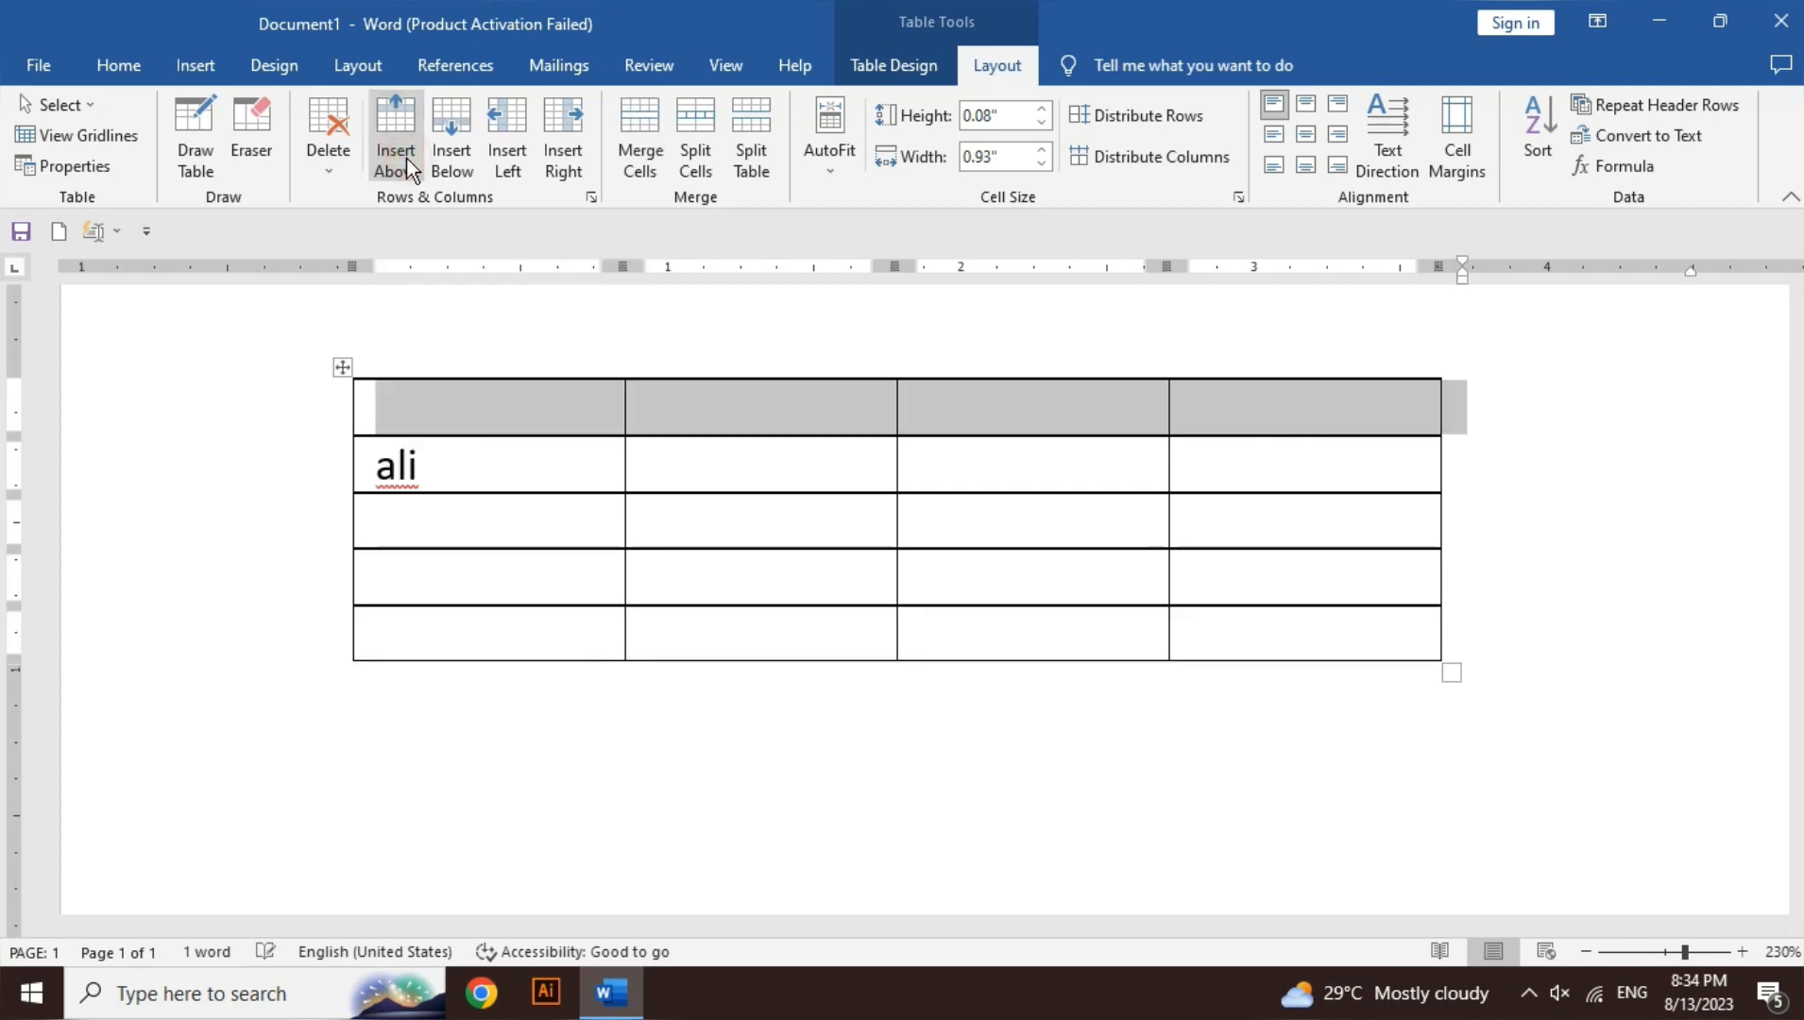
pyautogui.click(499, 450)
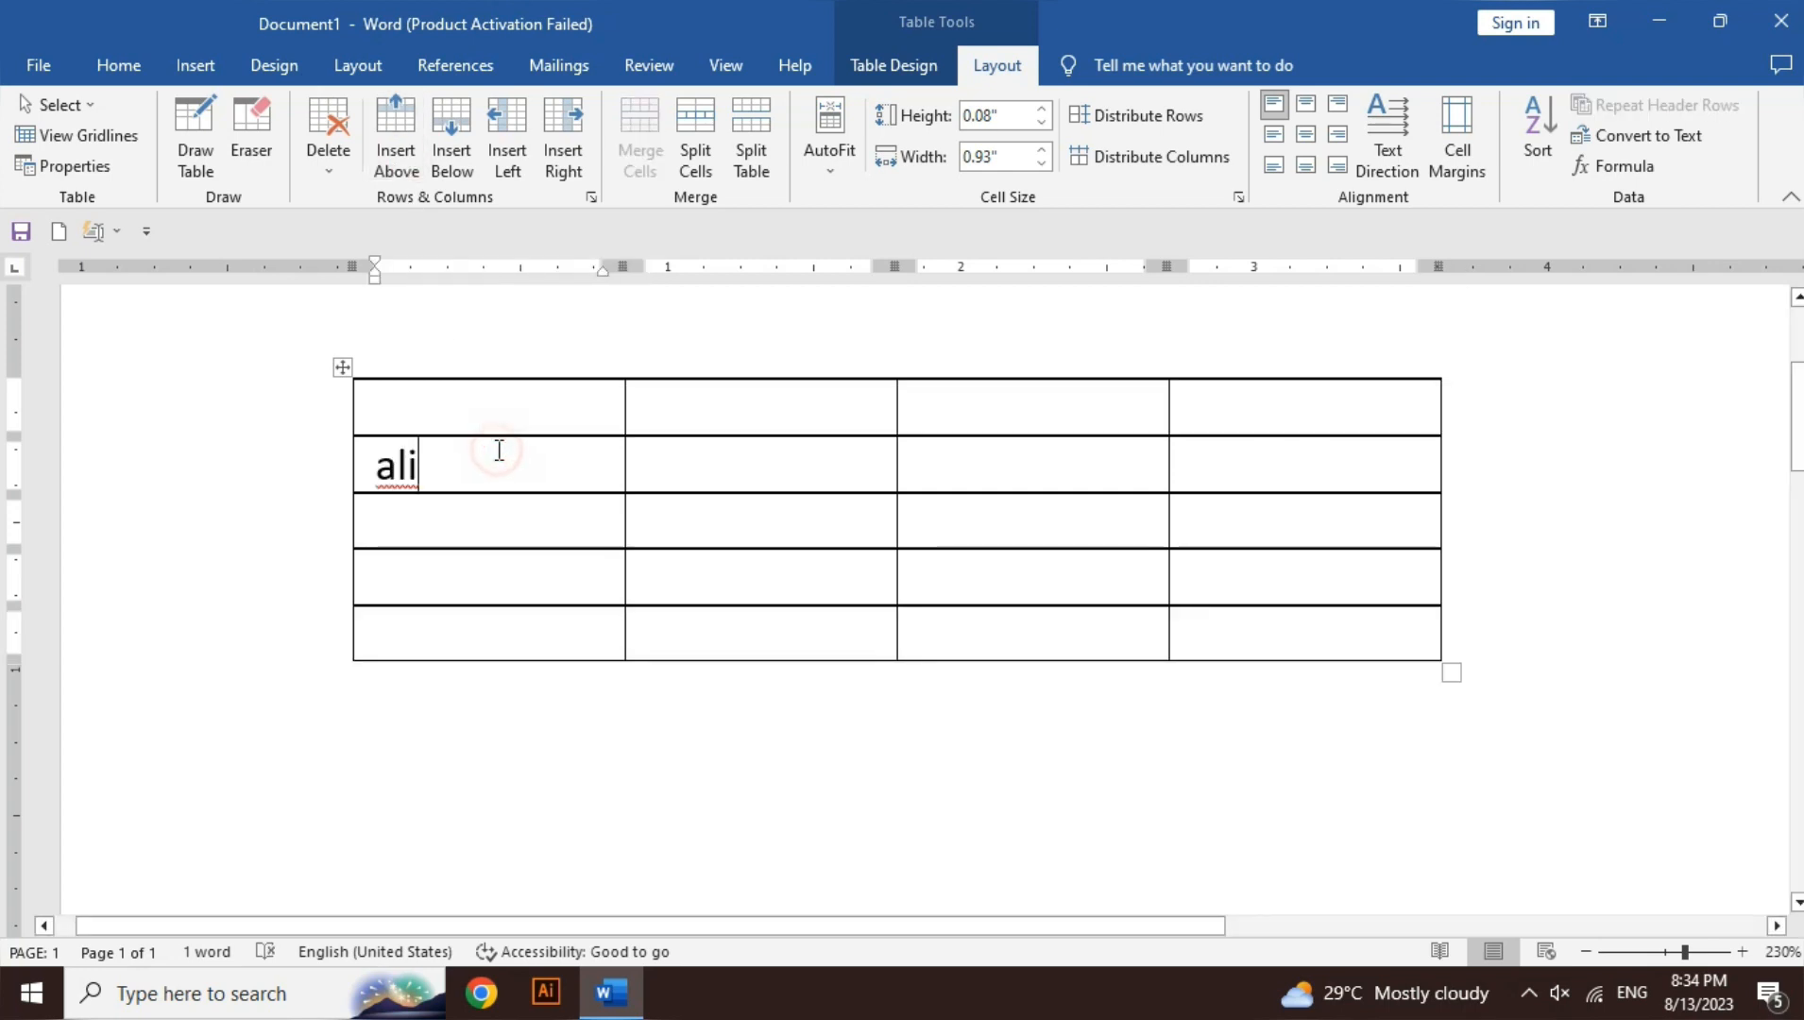
pyautogui.click(462, 138)
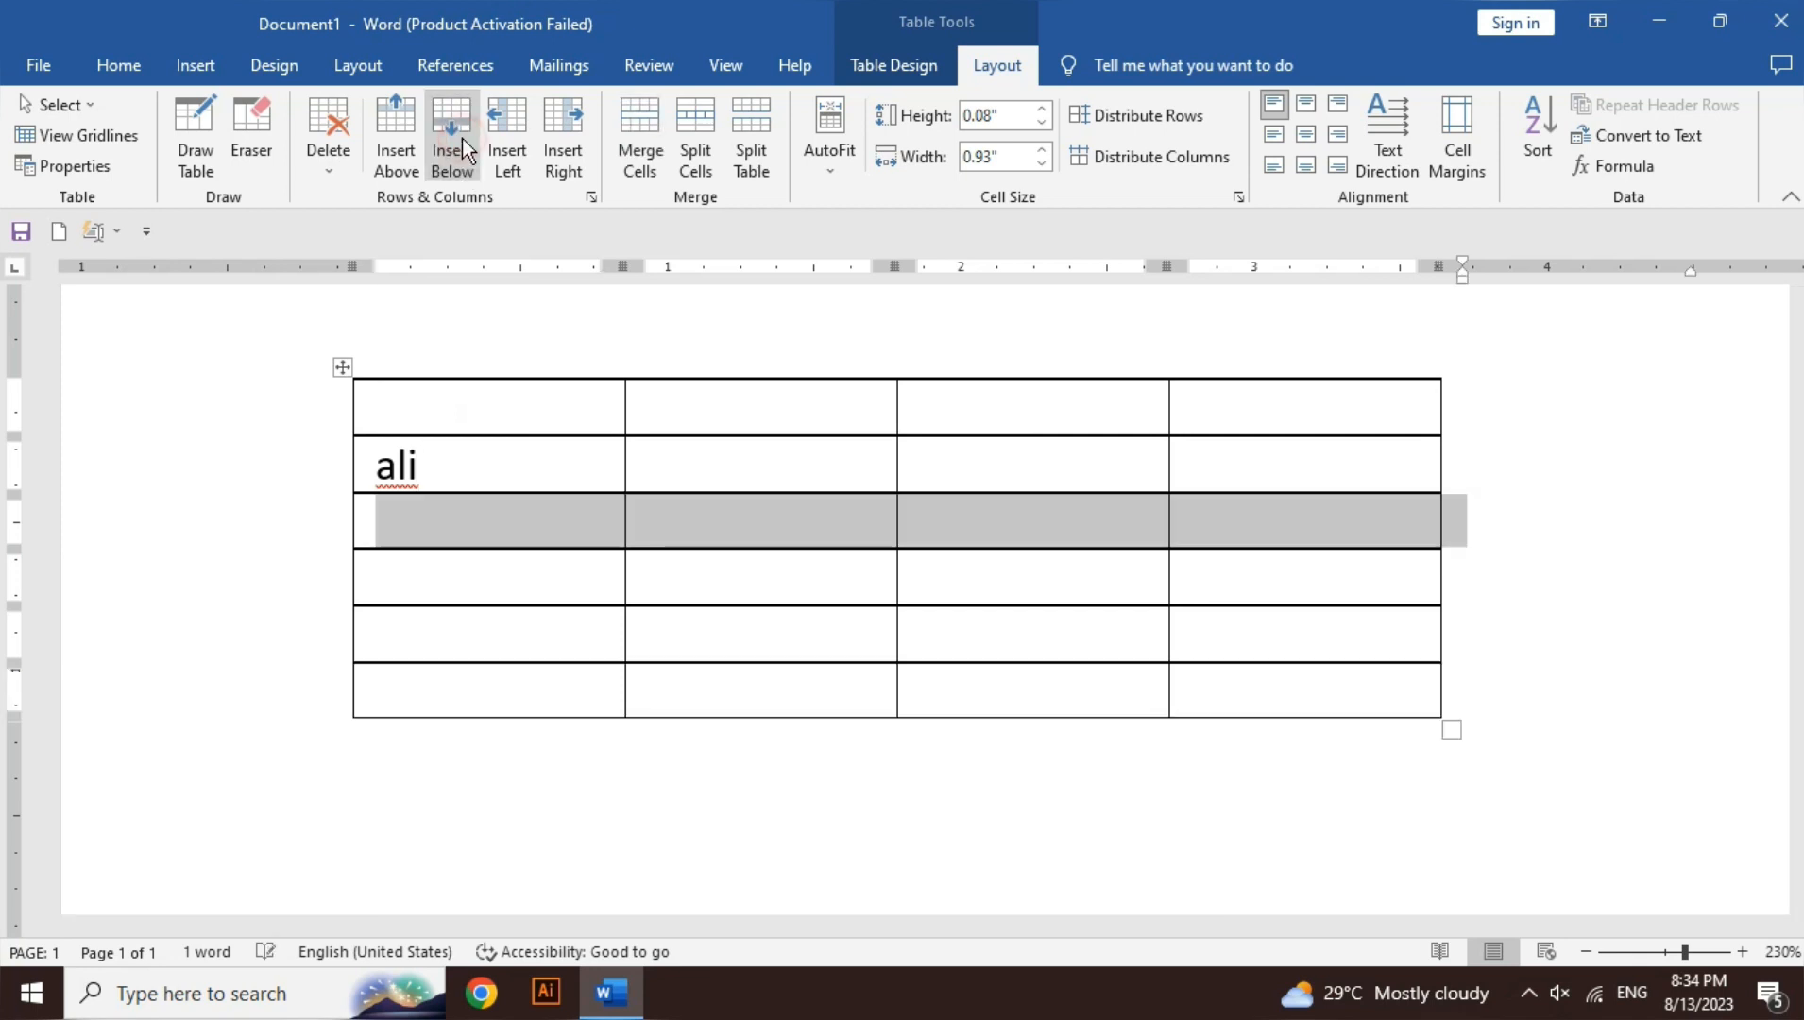
pyautogui.click(708, 396)
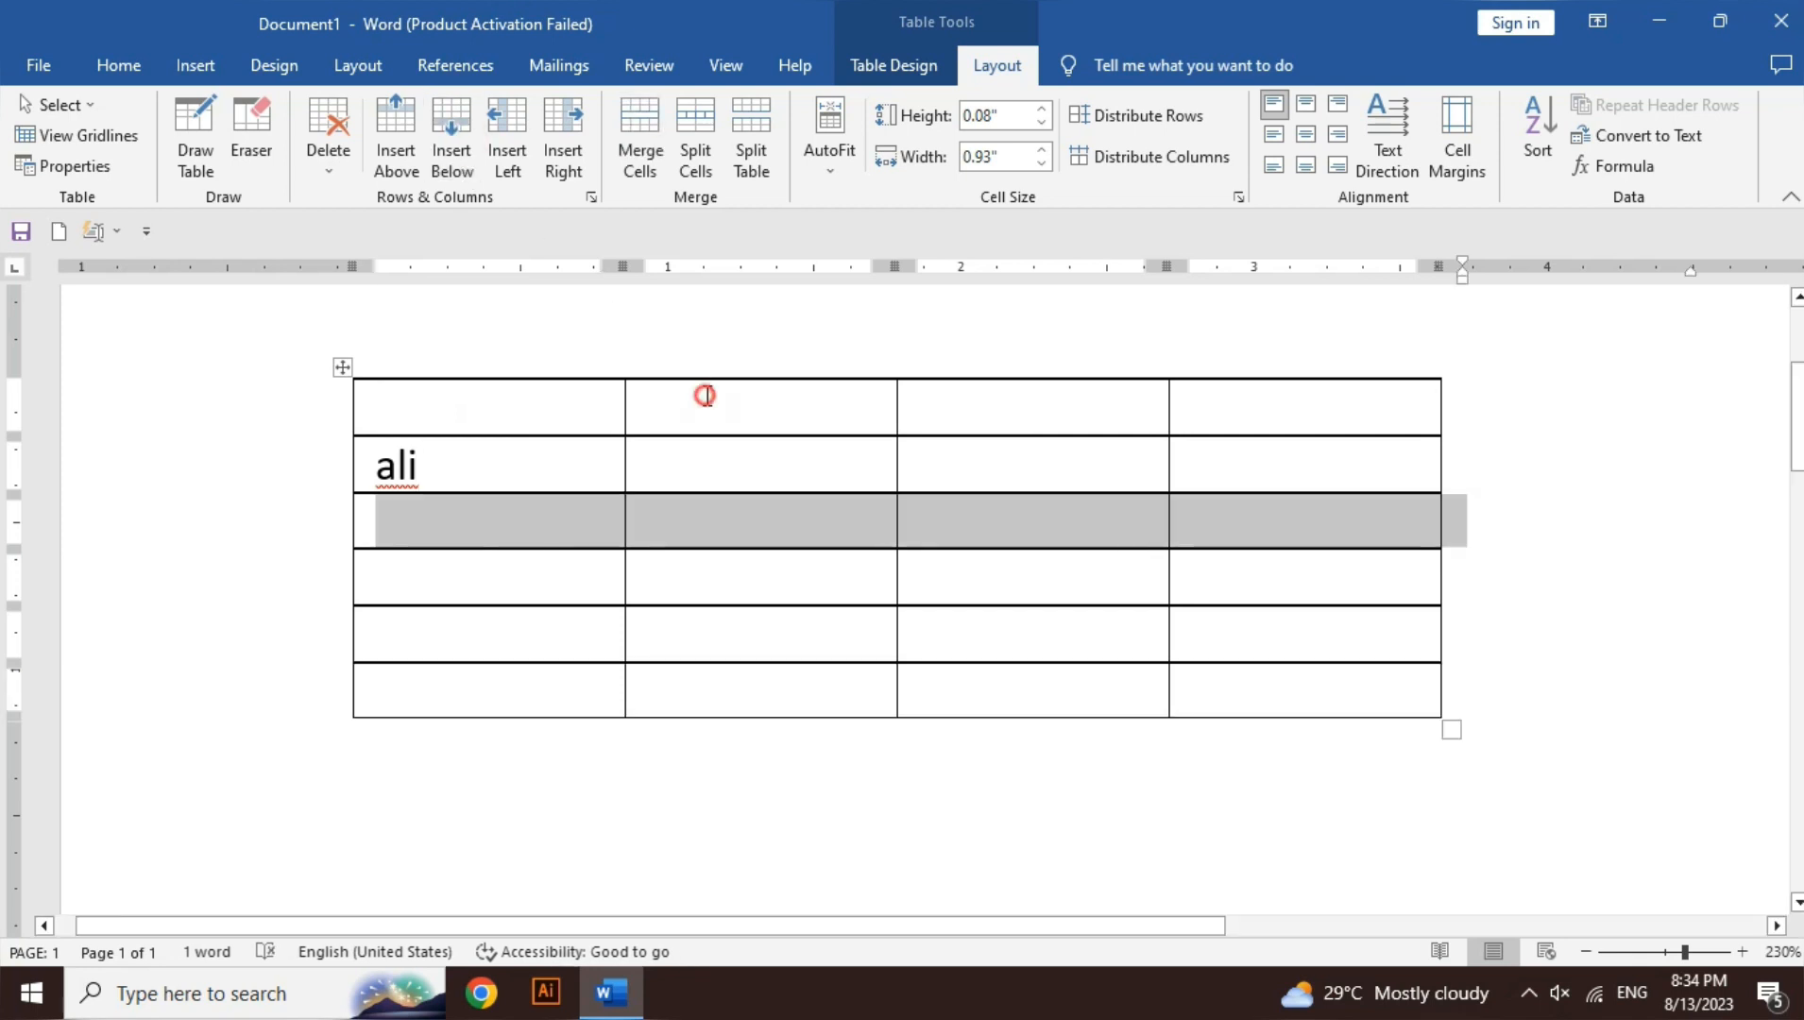
pyautogui.click(558, 479)
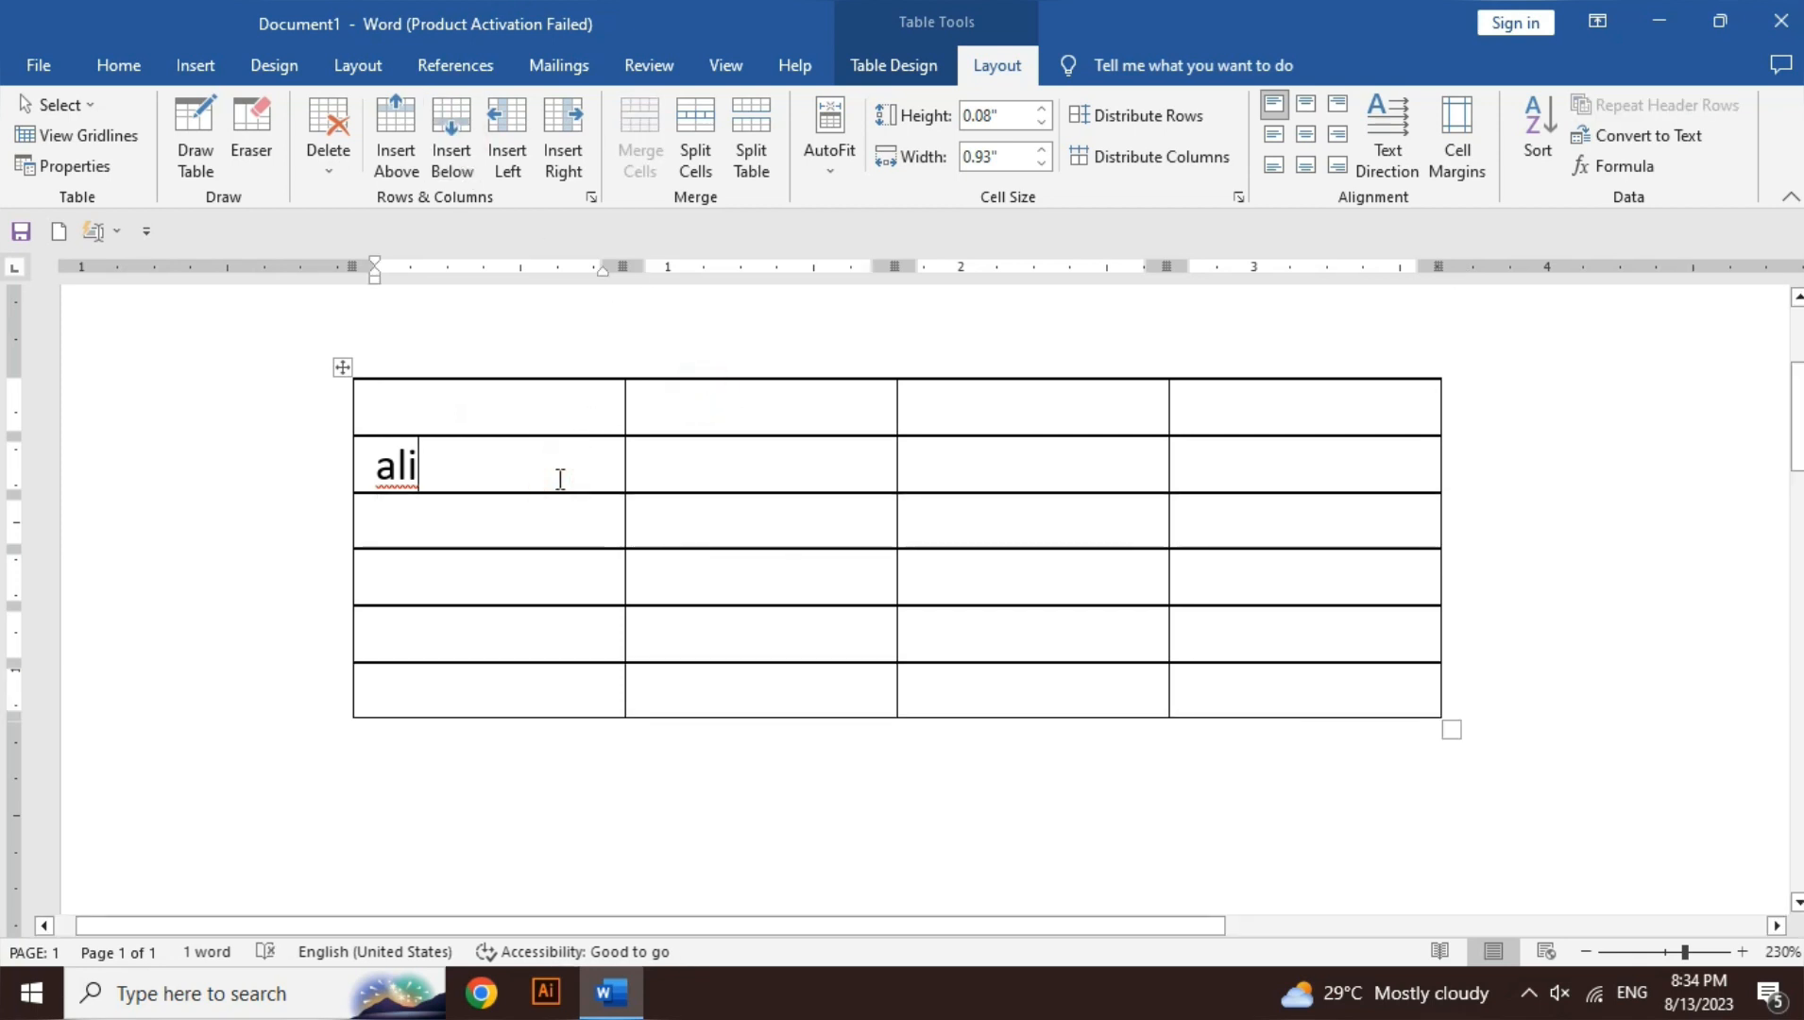
pyautogui.click(510, 142)
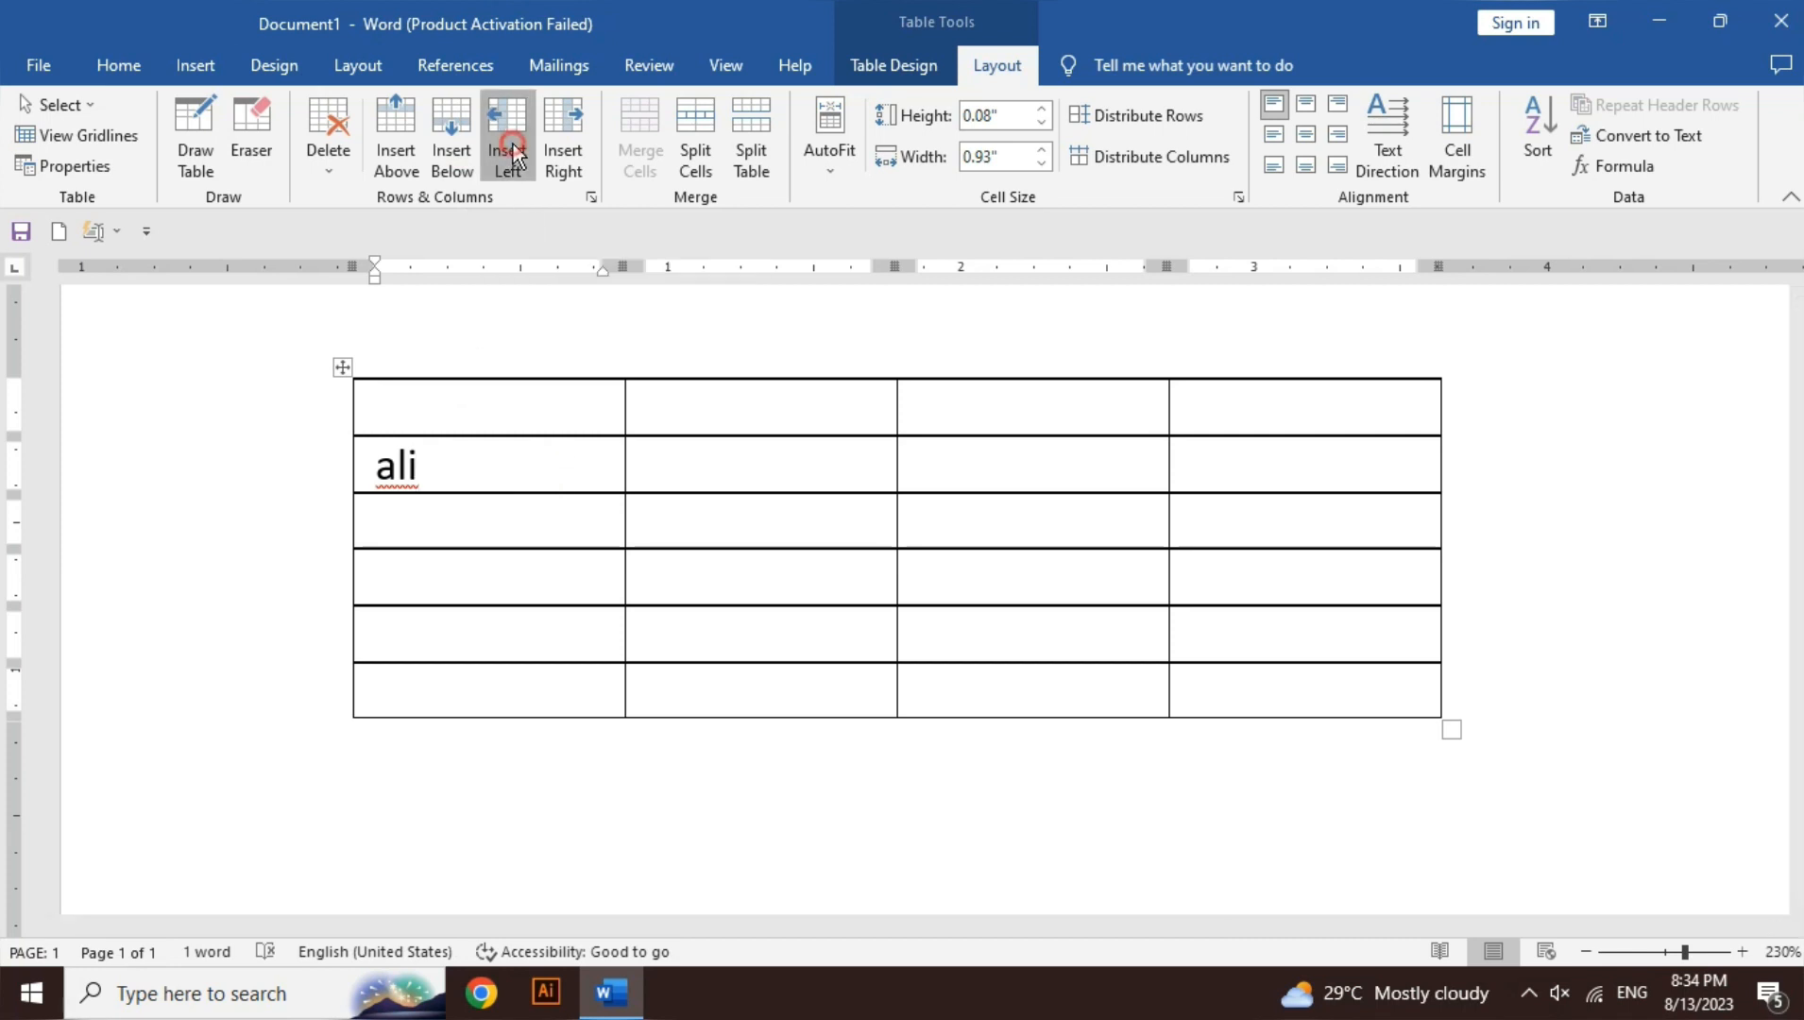
pyautogui.click(777, 473)
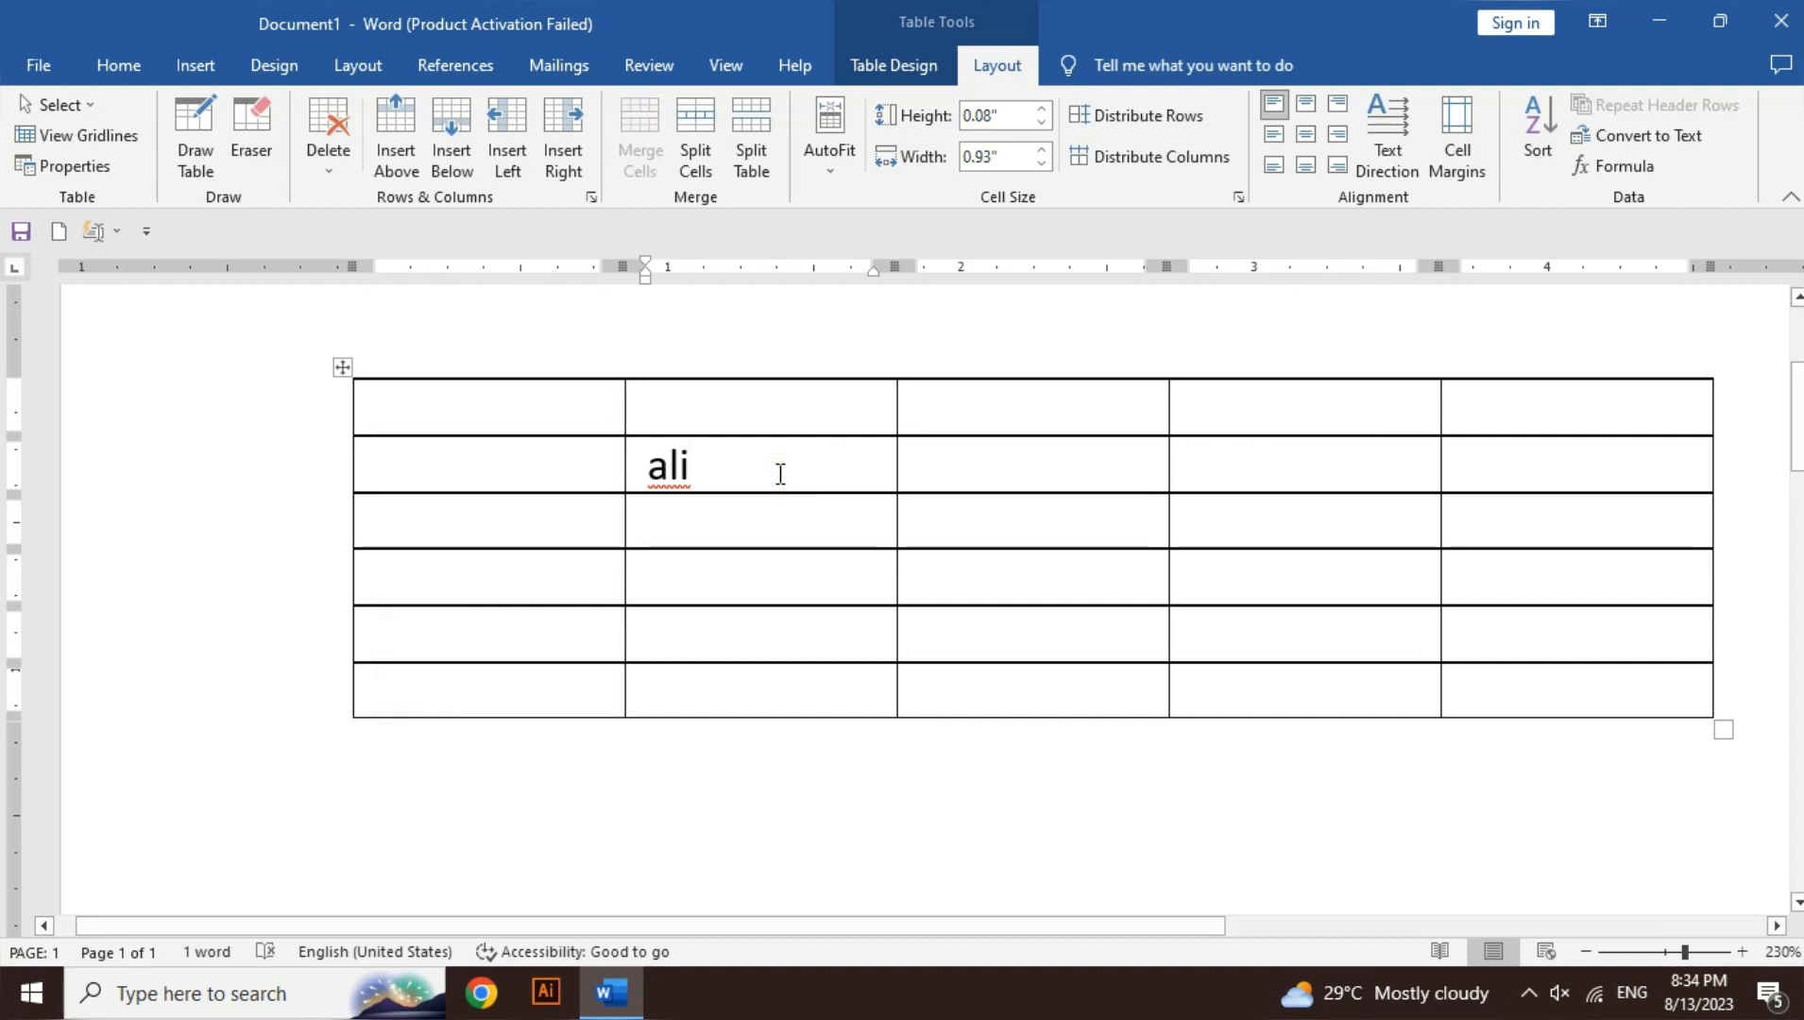
# - Add a column right of ali's column and merge the four empty cells in rows 3–4, columns 1–2
pyautogui.click(577, 162)
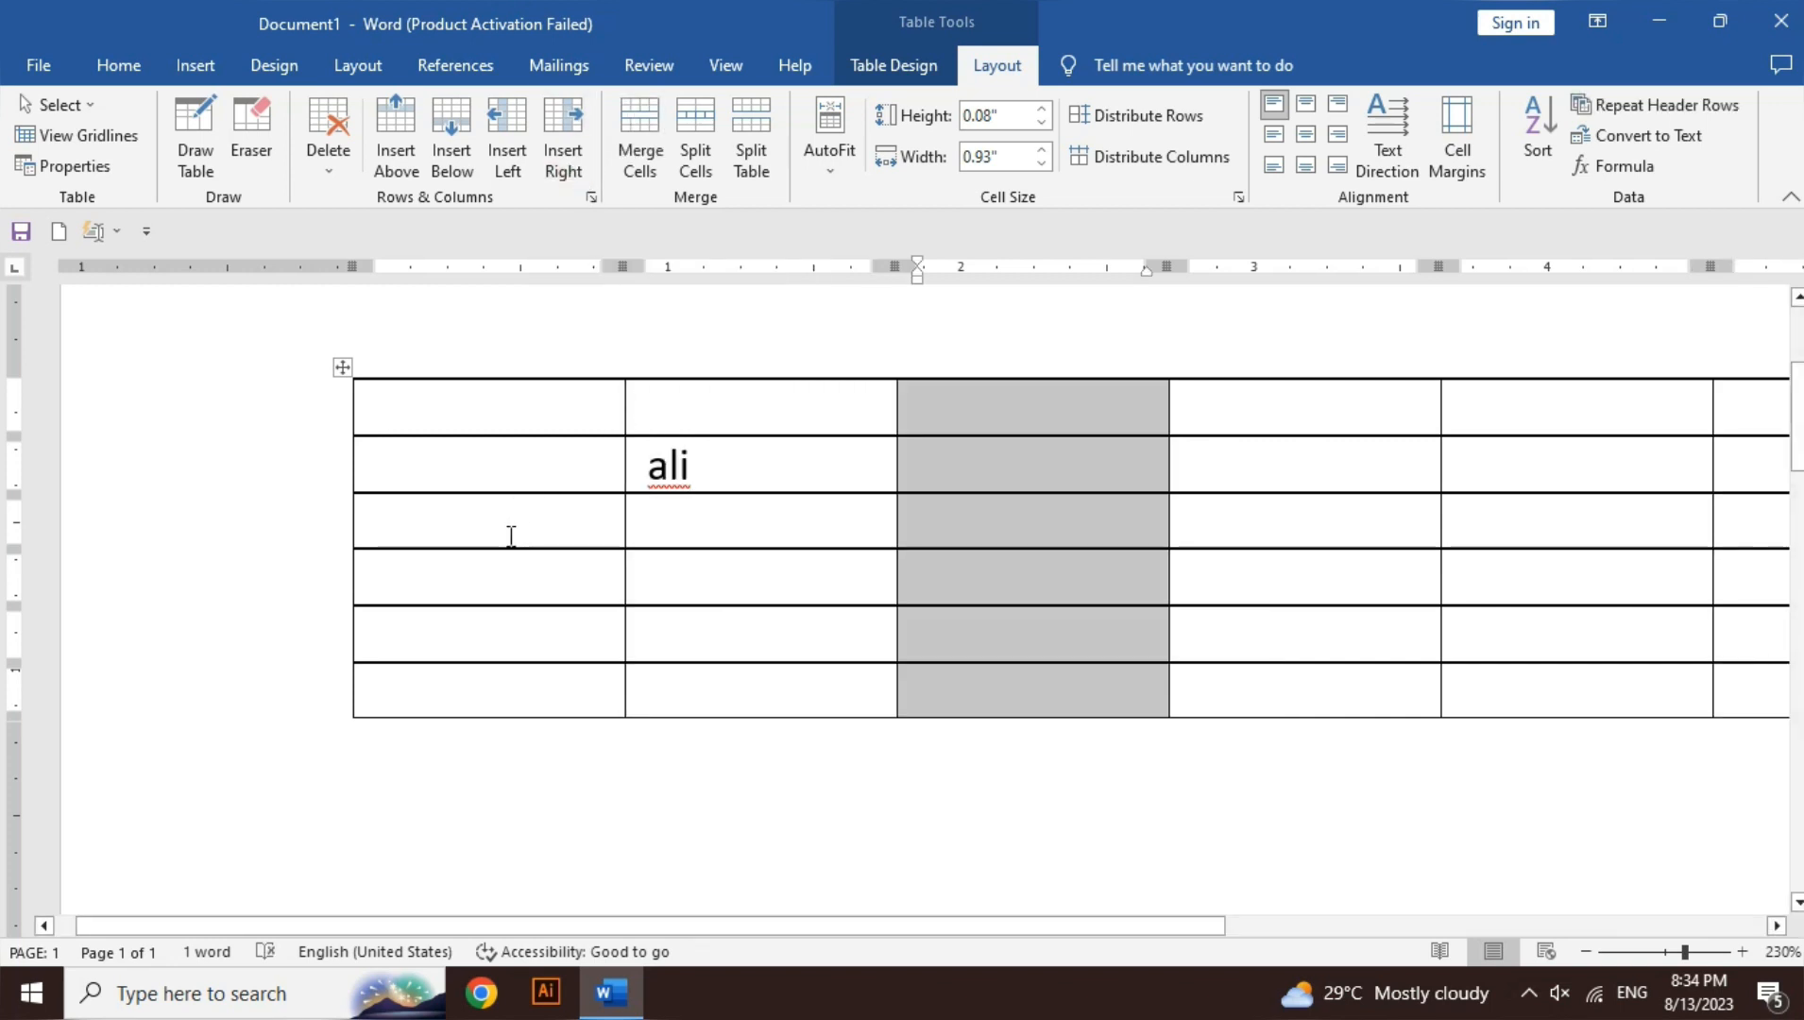
pyautogui.moveTo(504, 520); pyautogui.dragTo(718, 589)
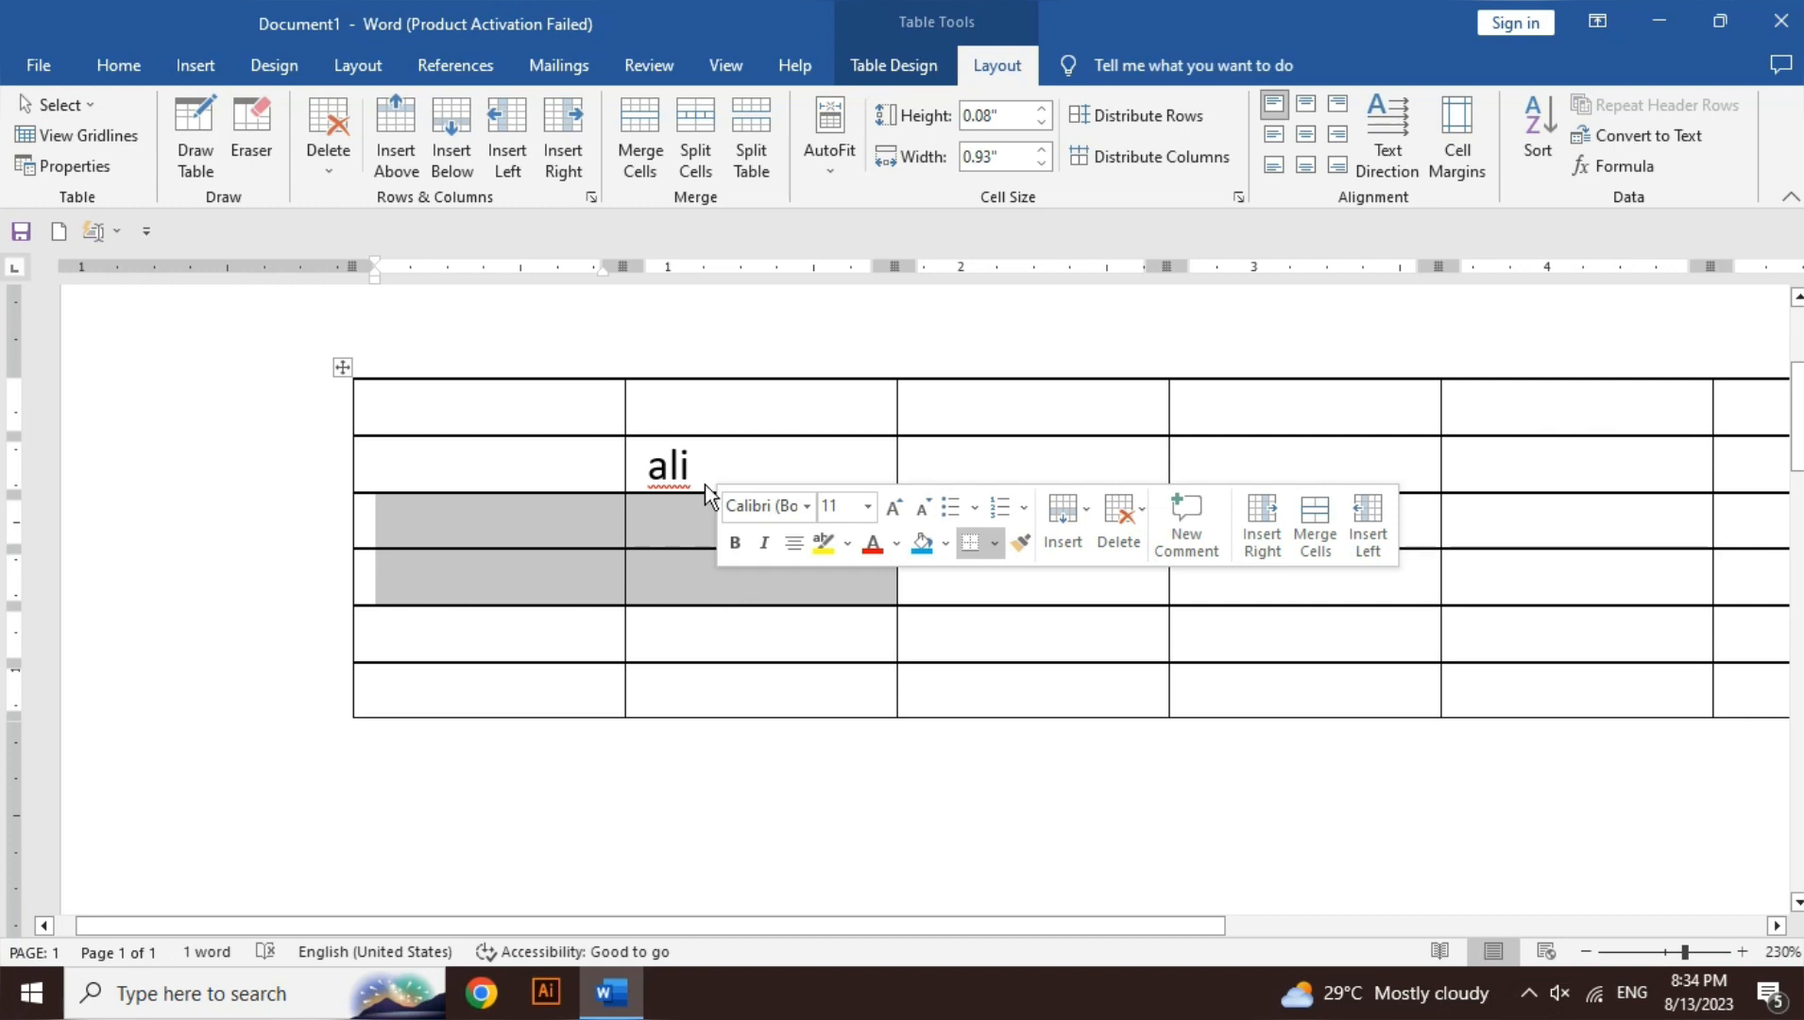
pyautogui.click(637, 163)
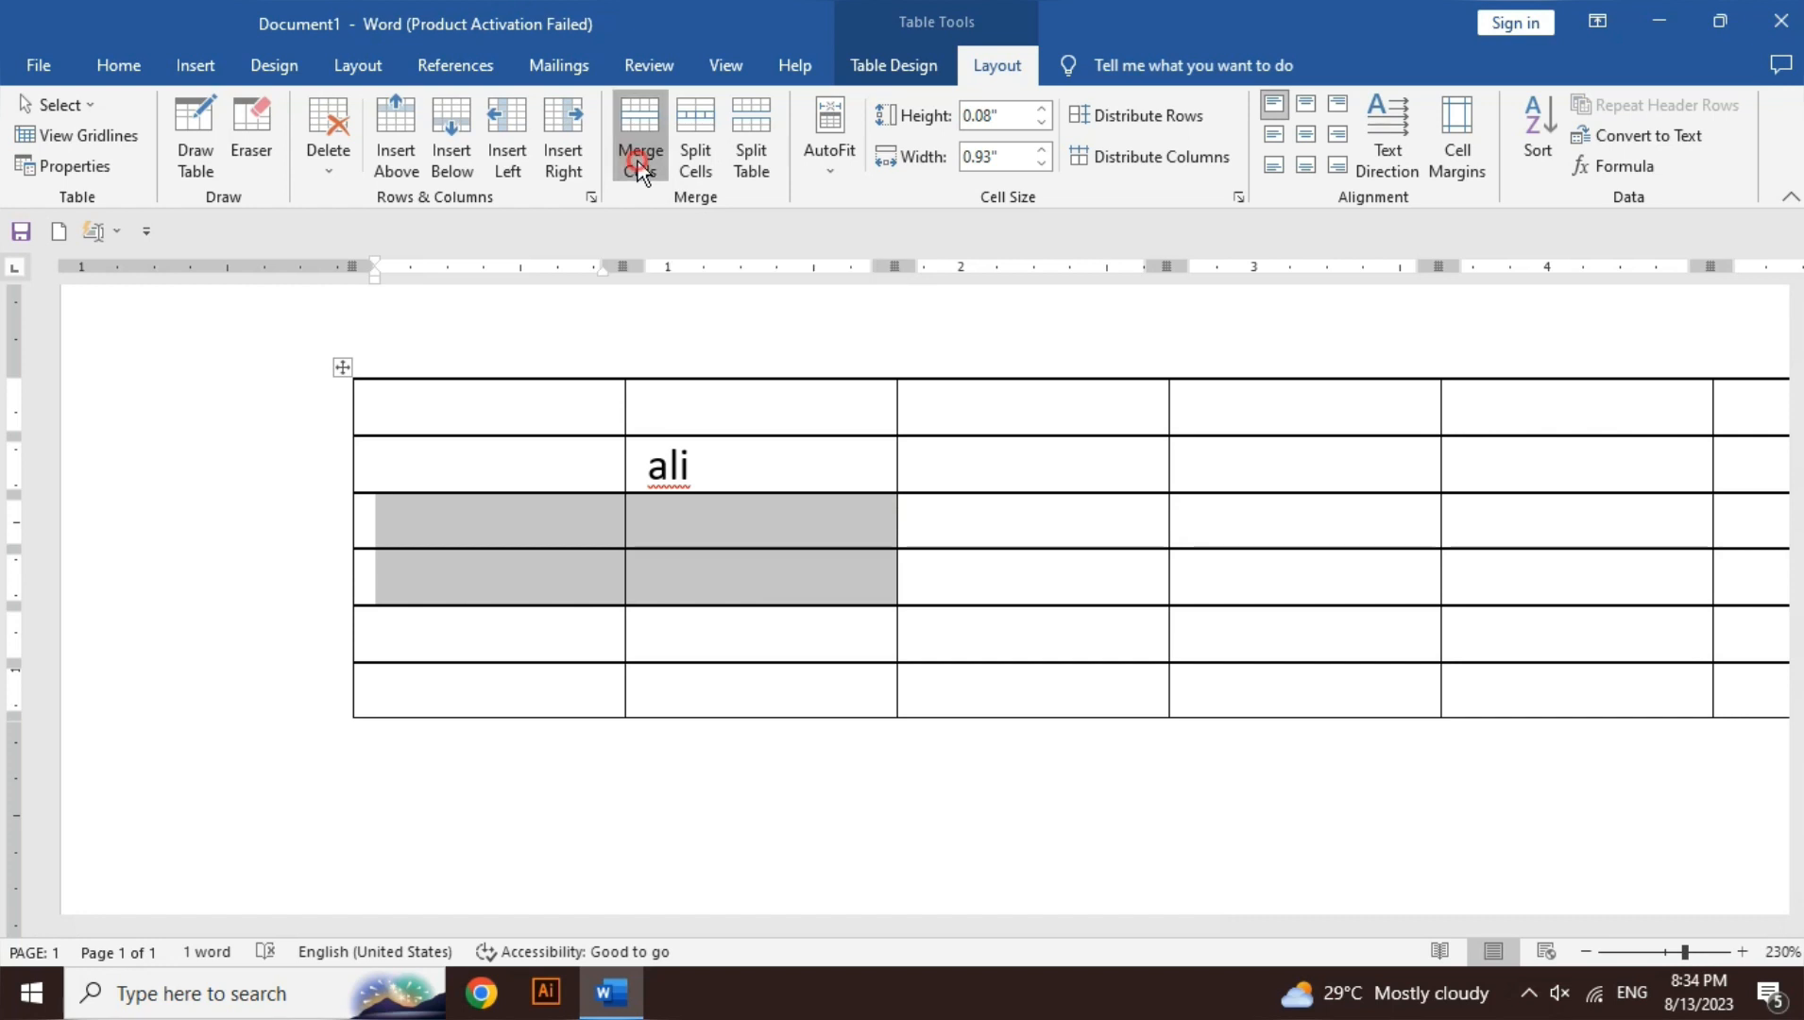
# - Type a random-letter string into the merged cell, then delete it with Ctrl+Backspace
pyautogui.click(593, 558)
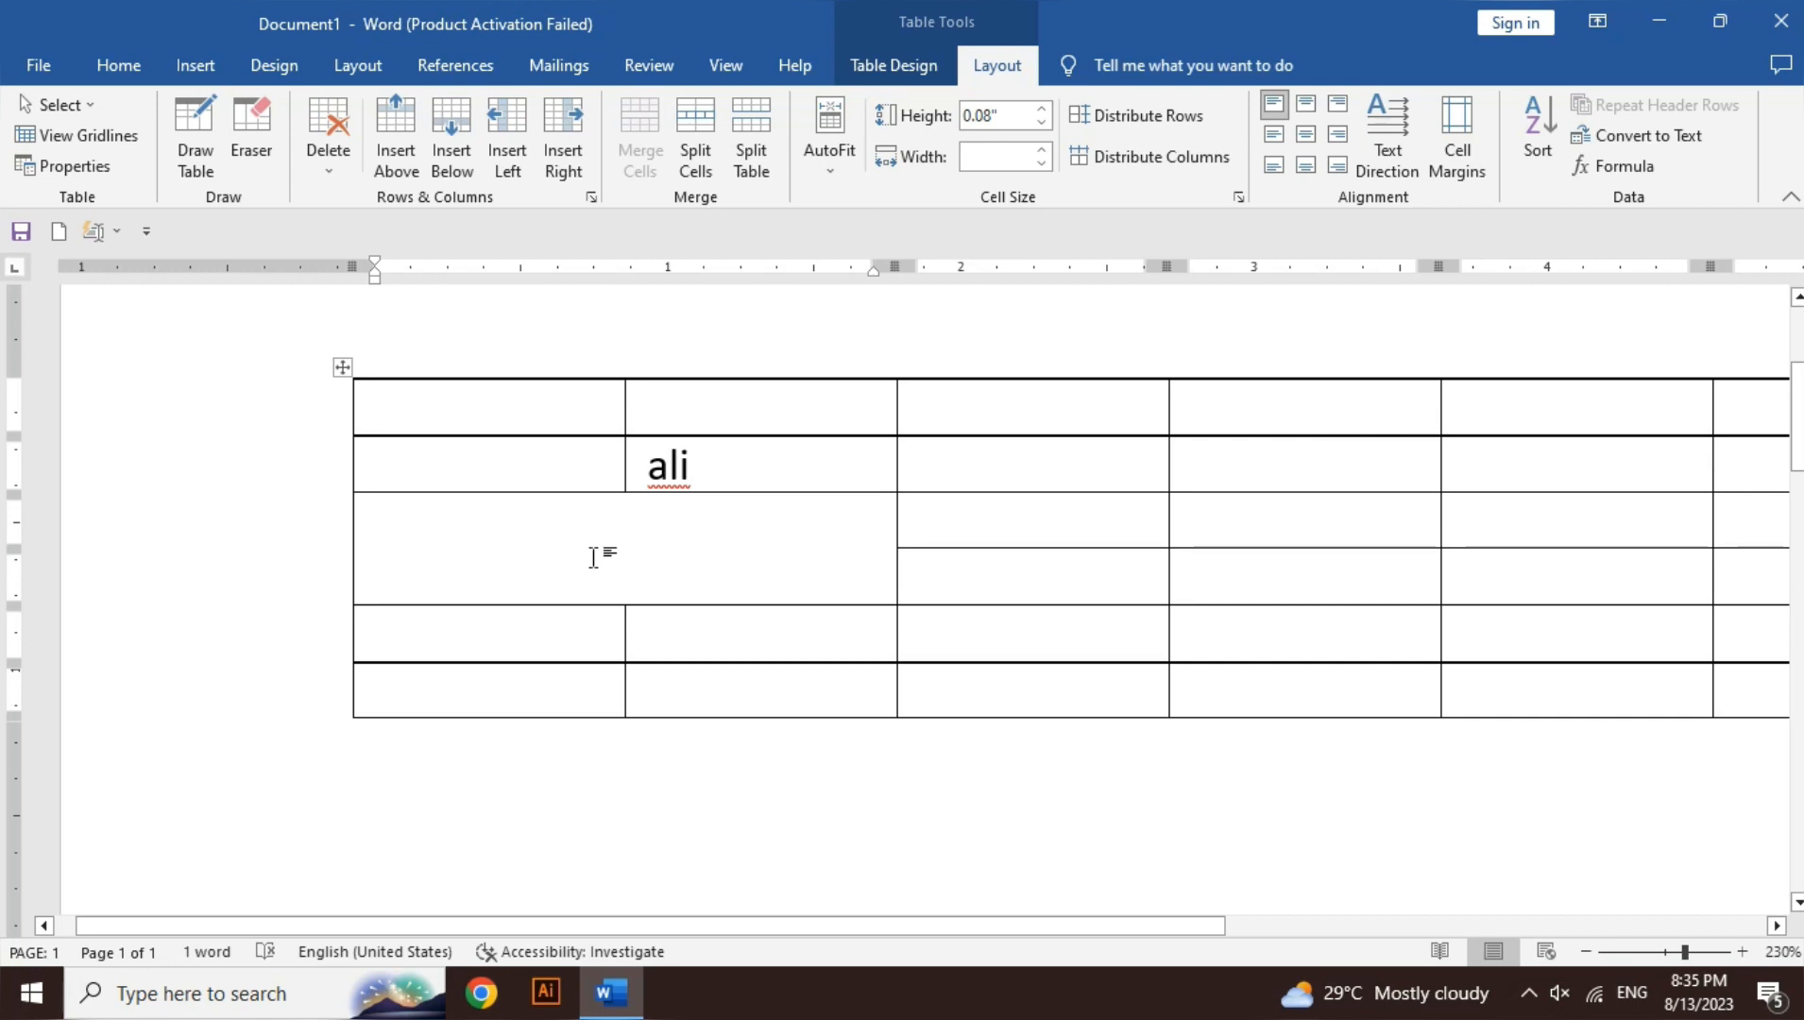
pyautogui.write('ahsd')
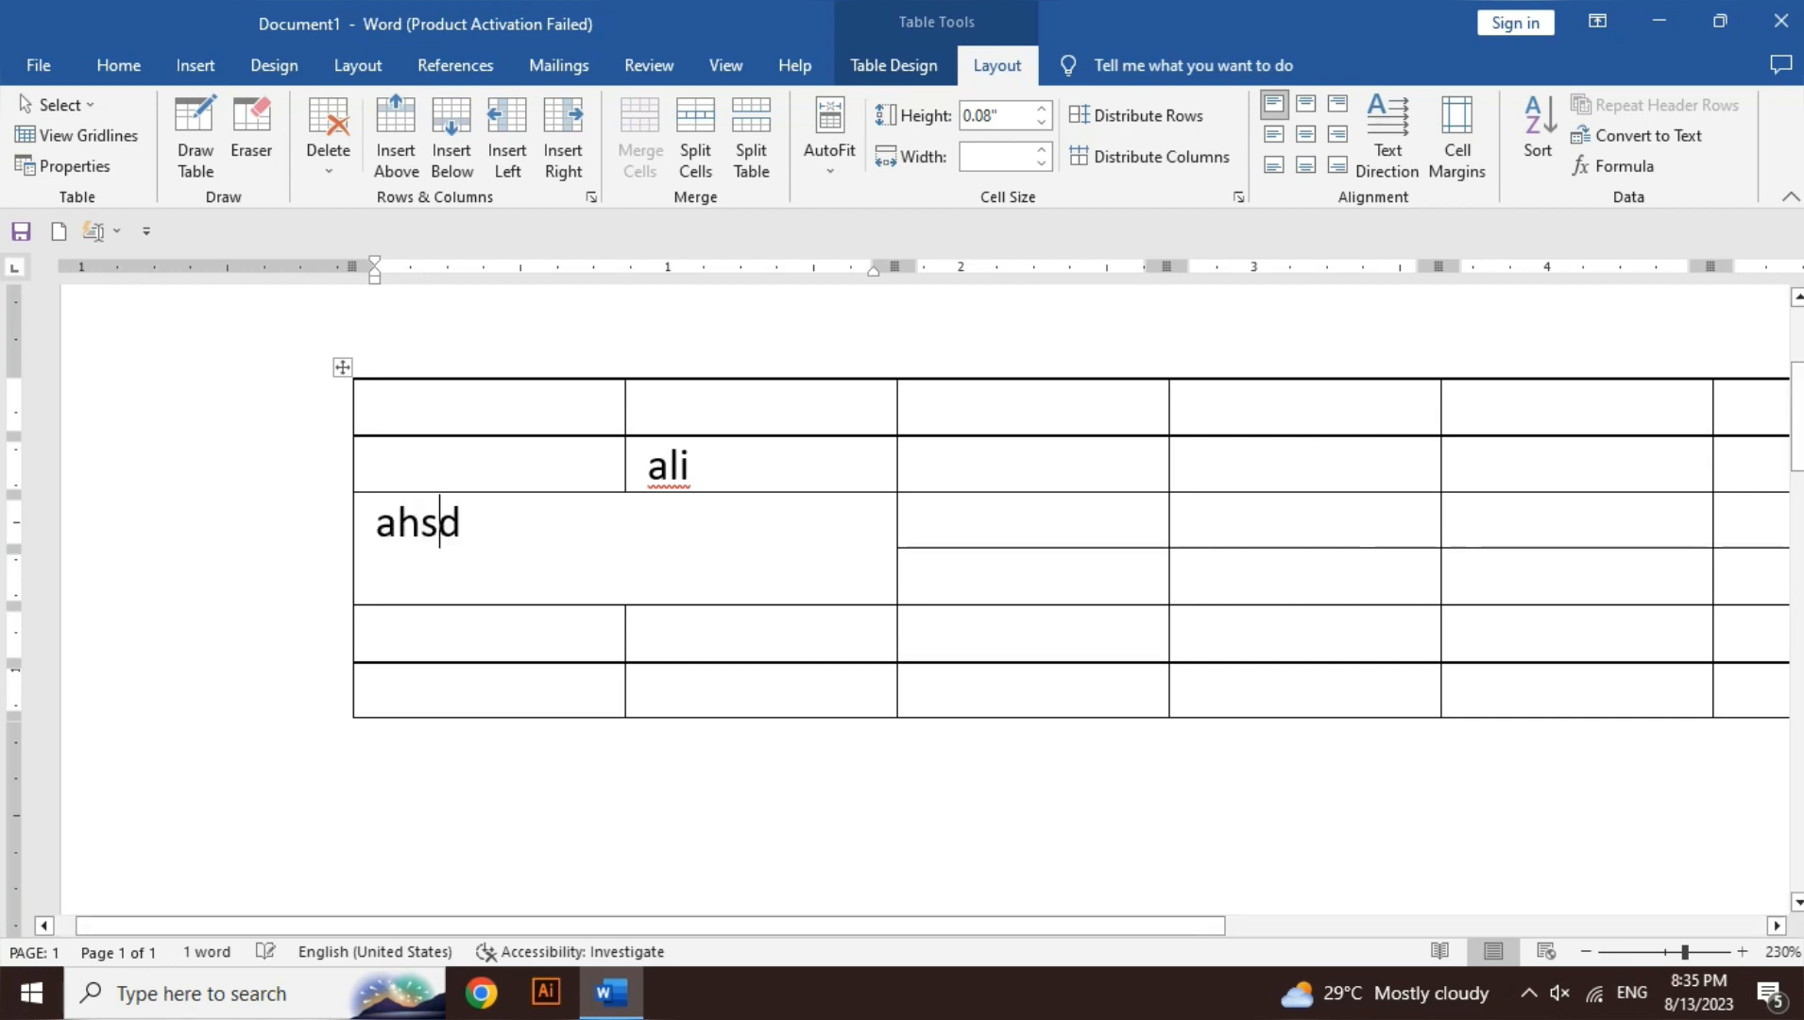
pyautogui.write('jkasdhkjasdhjssjdhsa')
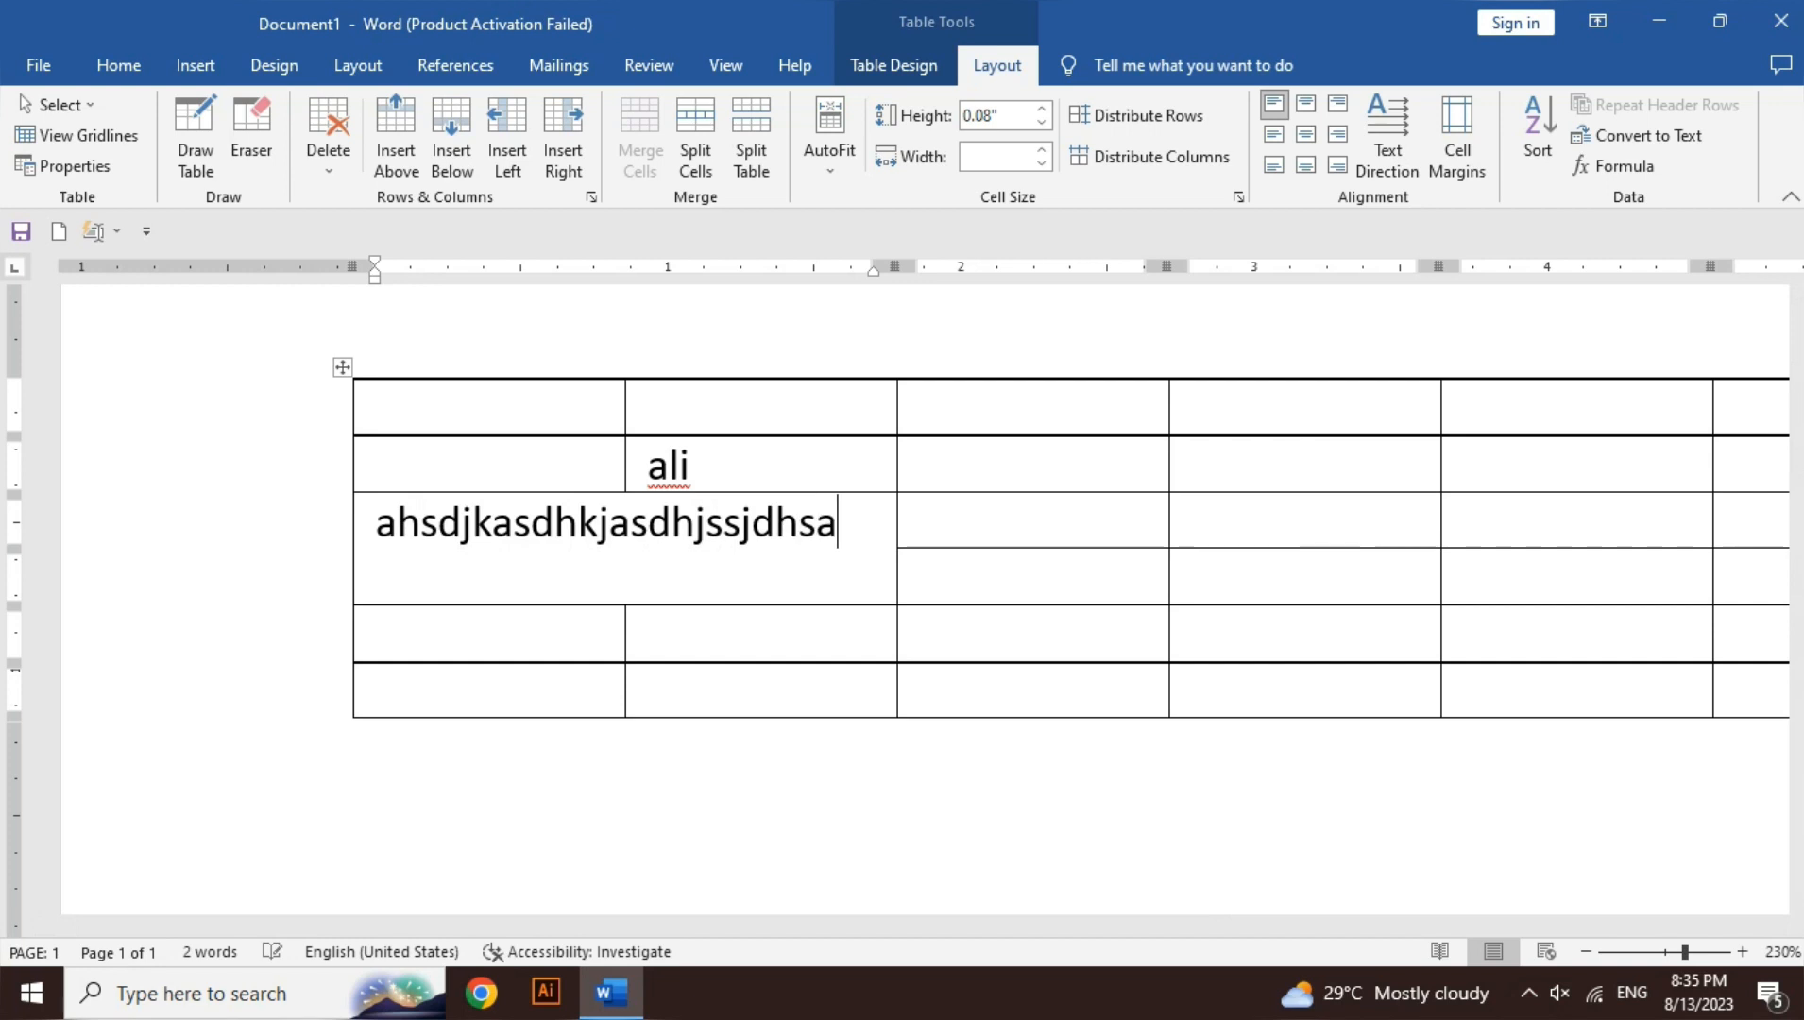
pyautogui.write(' sadsadasdasdasdsds')
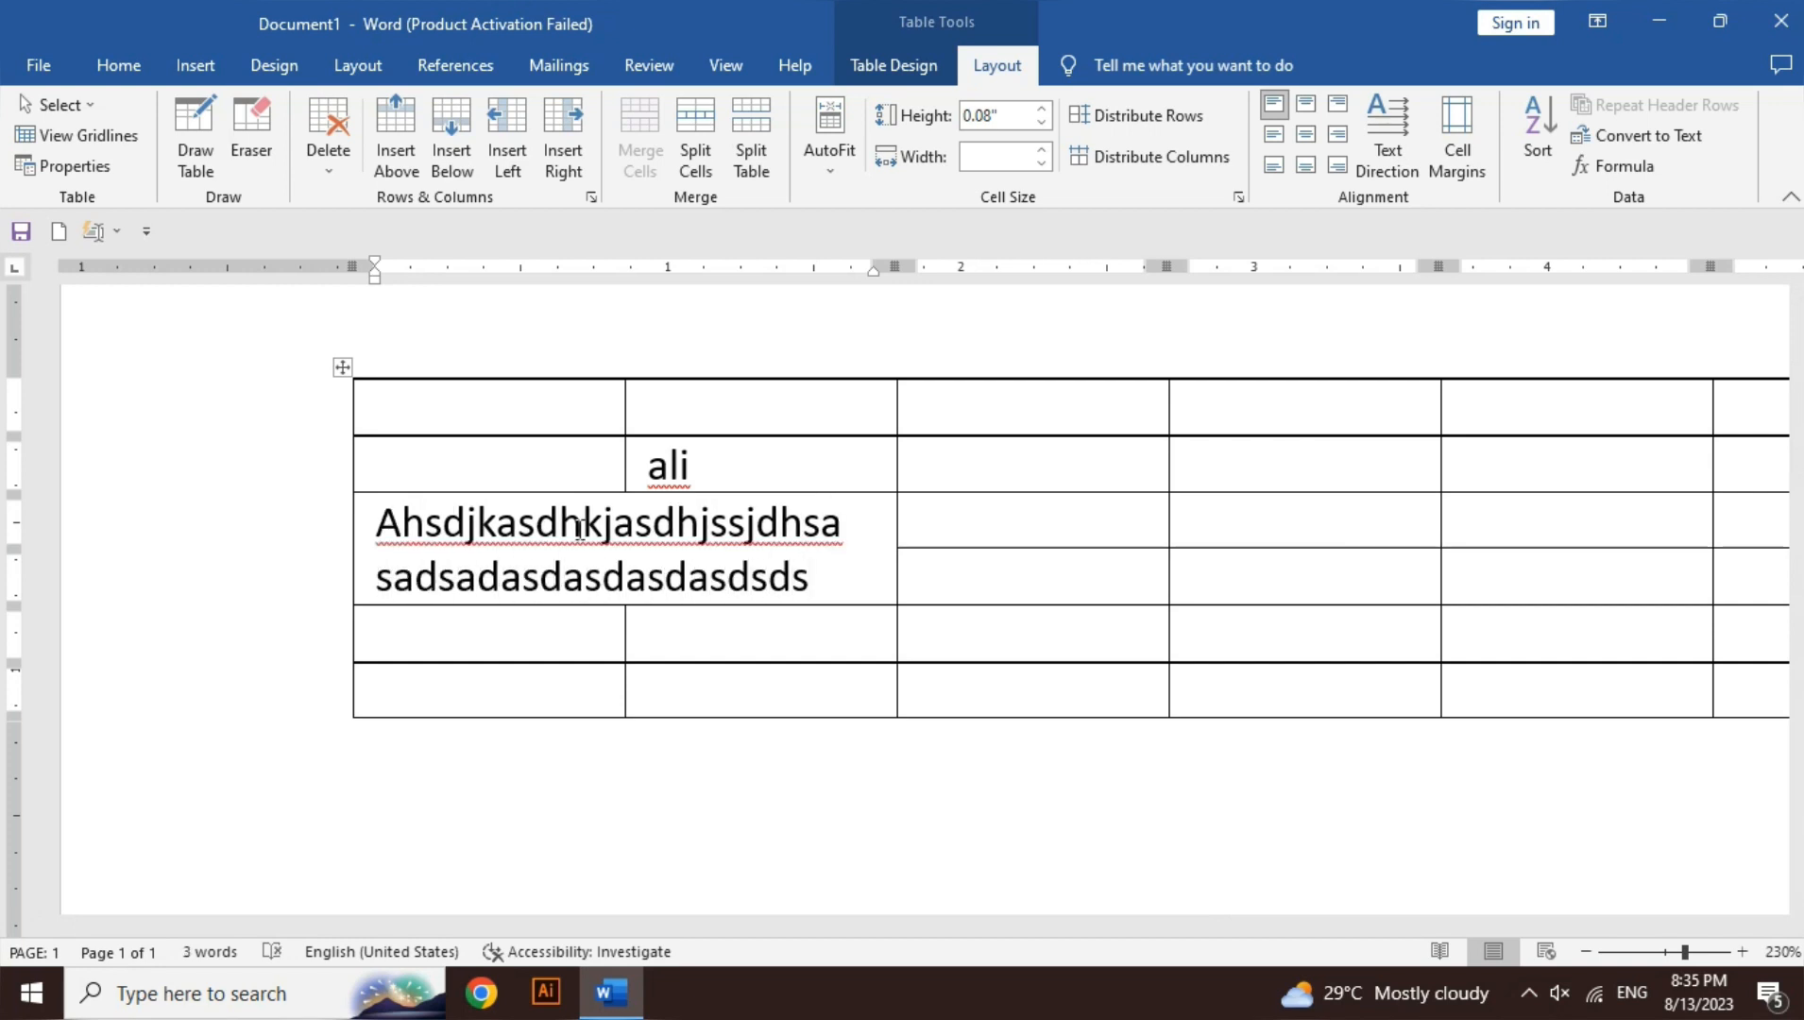
pyautogui.hotkey('ctrl', 'a')
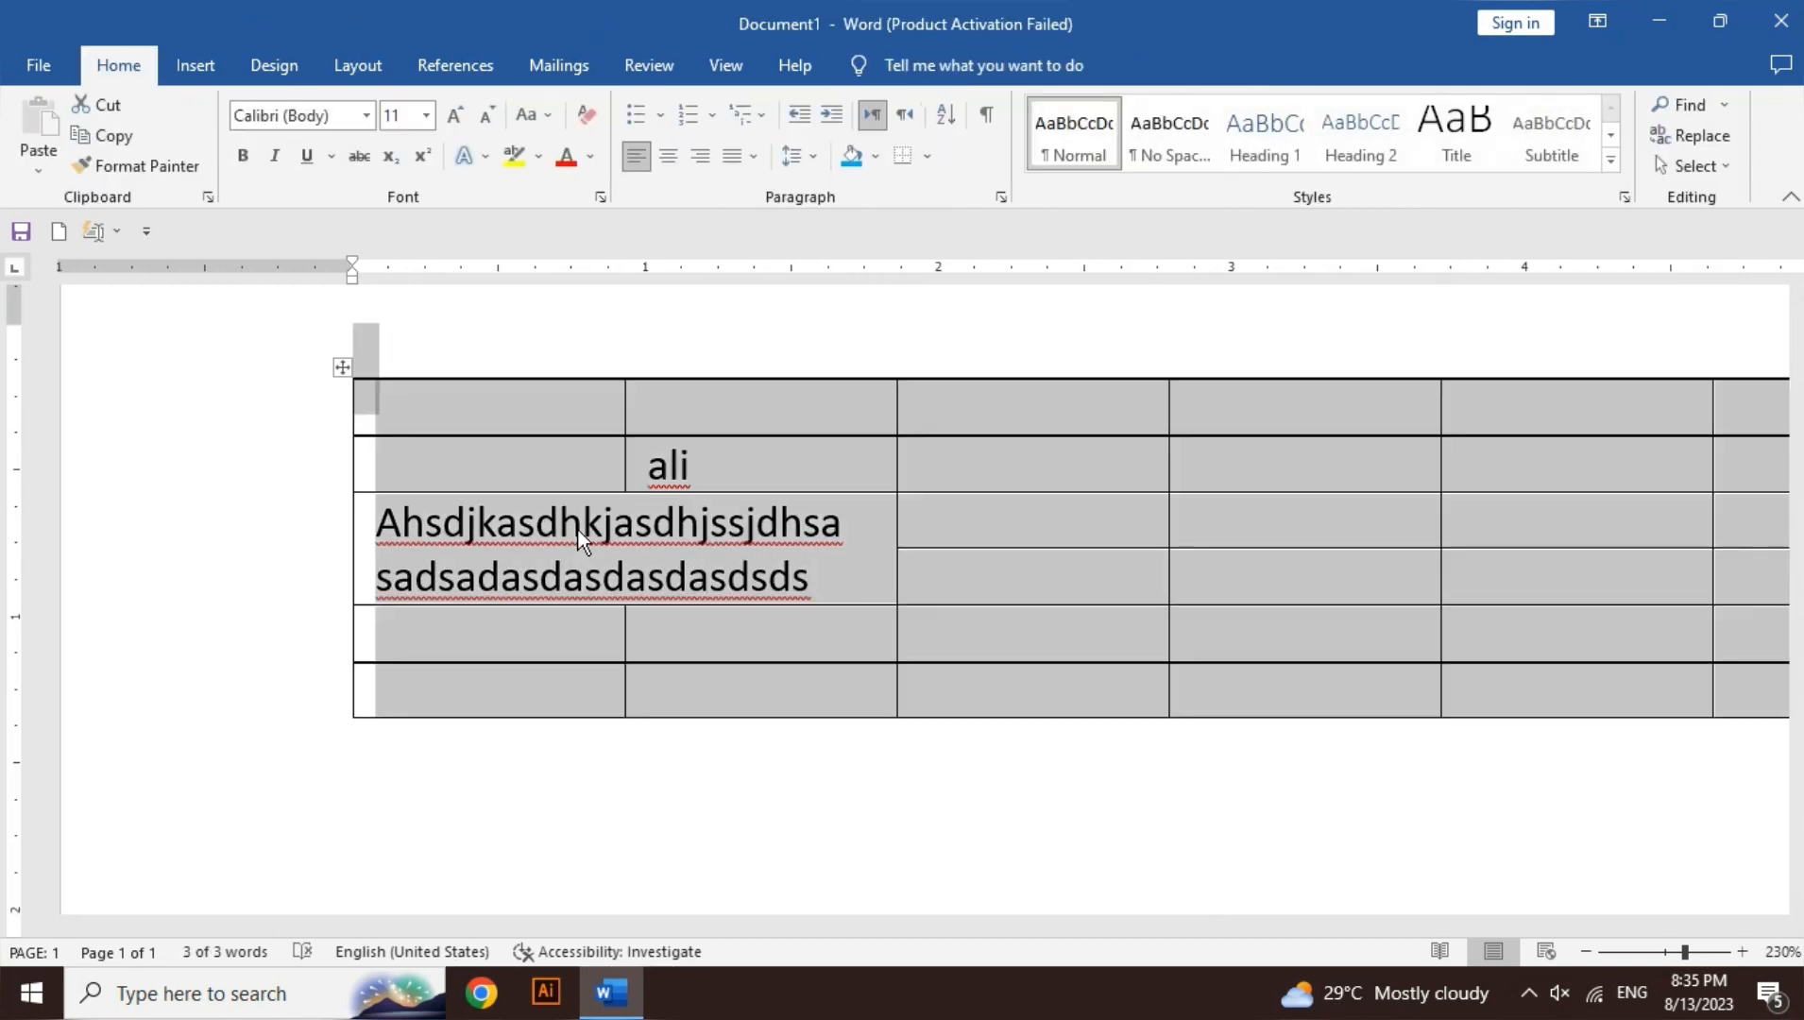
pyautogui.click(820, 599)
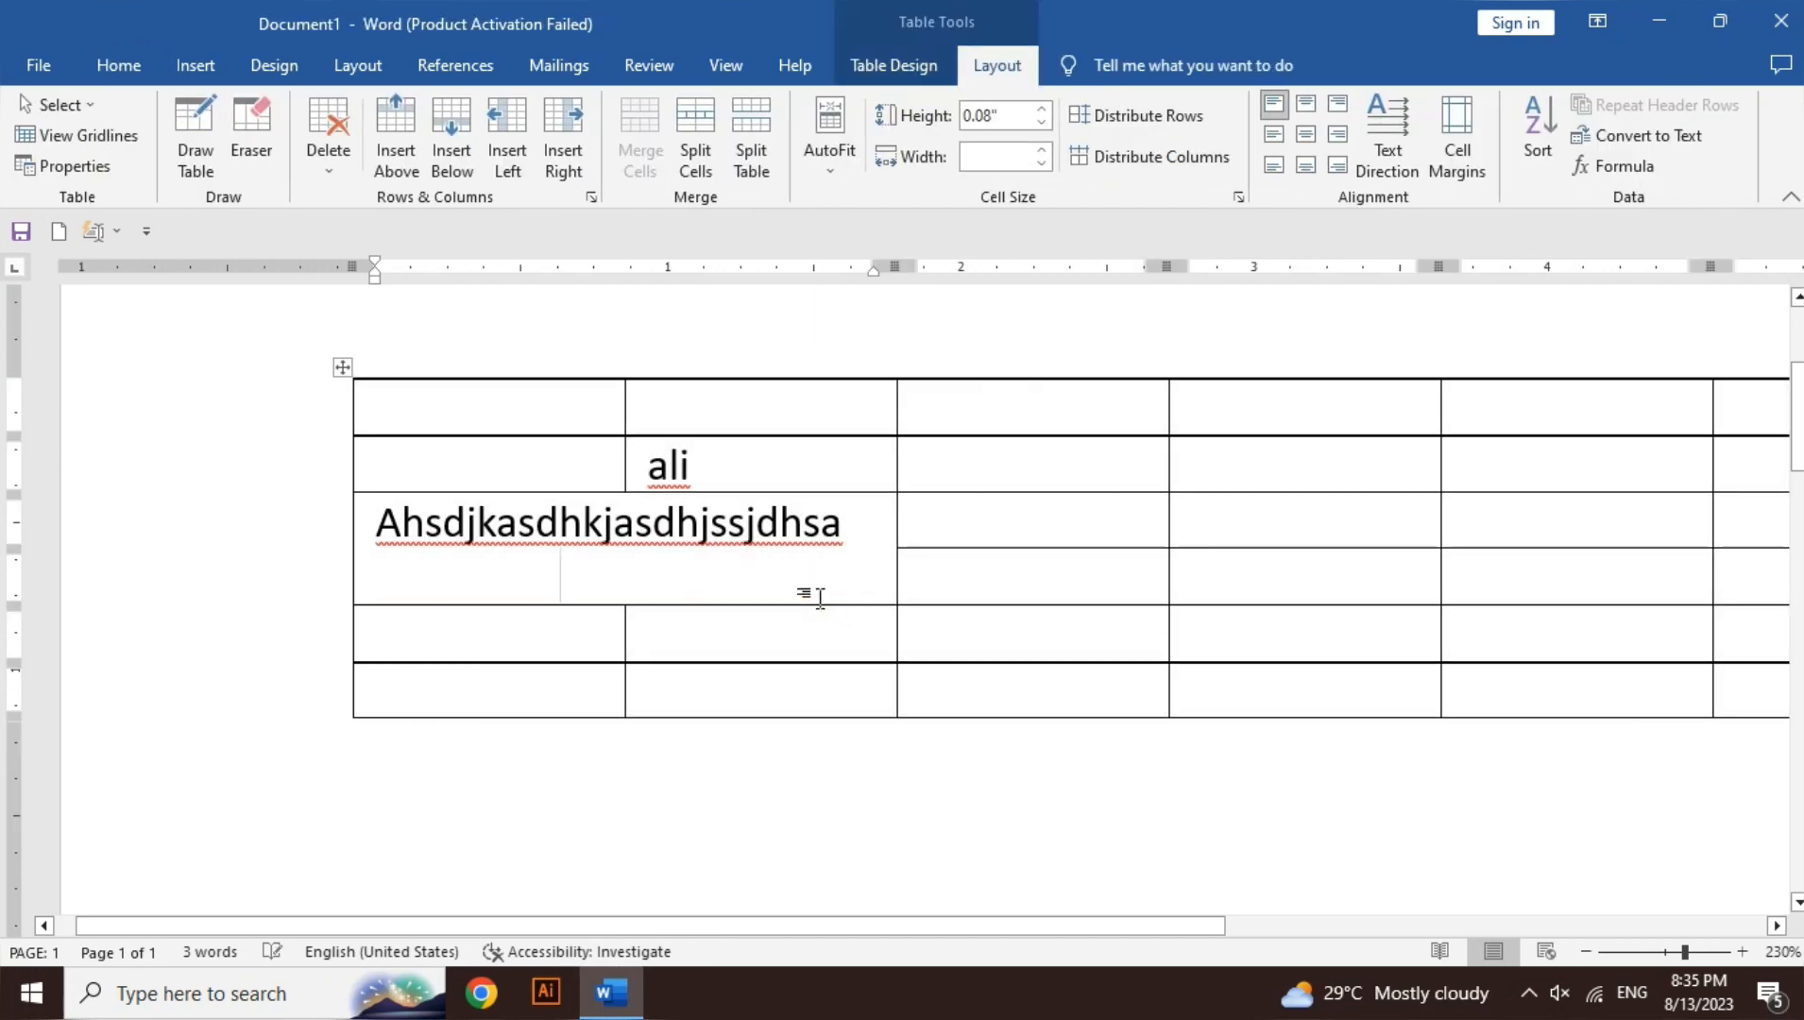
pyautogui.hotkey('ctrl', 'BackSpace')
pyautogui.hotkey('ctrl', 'BackSpace')
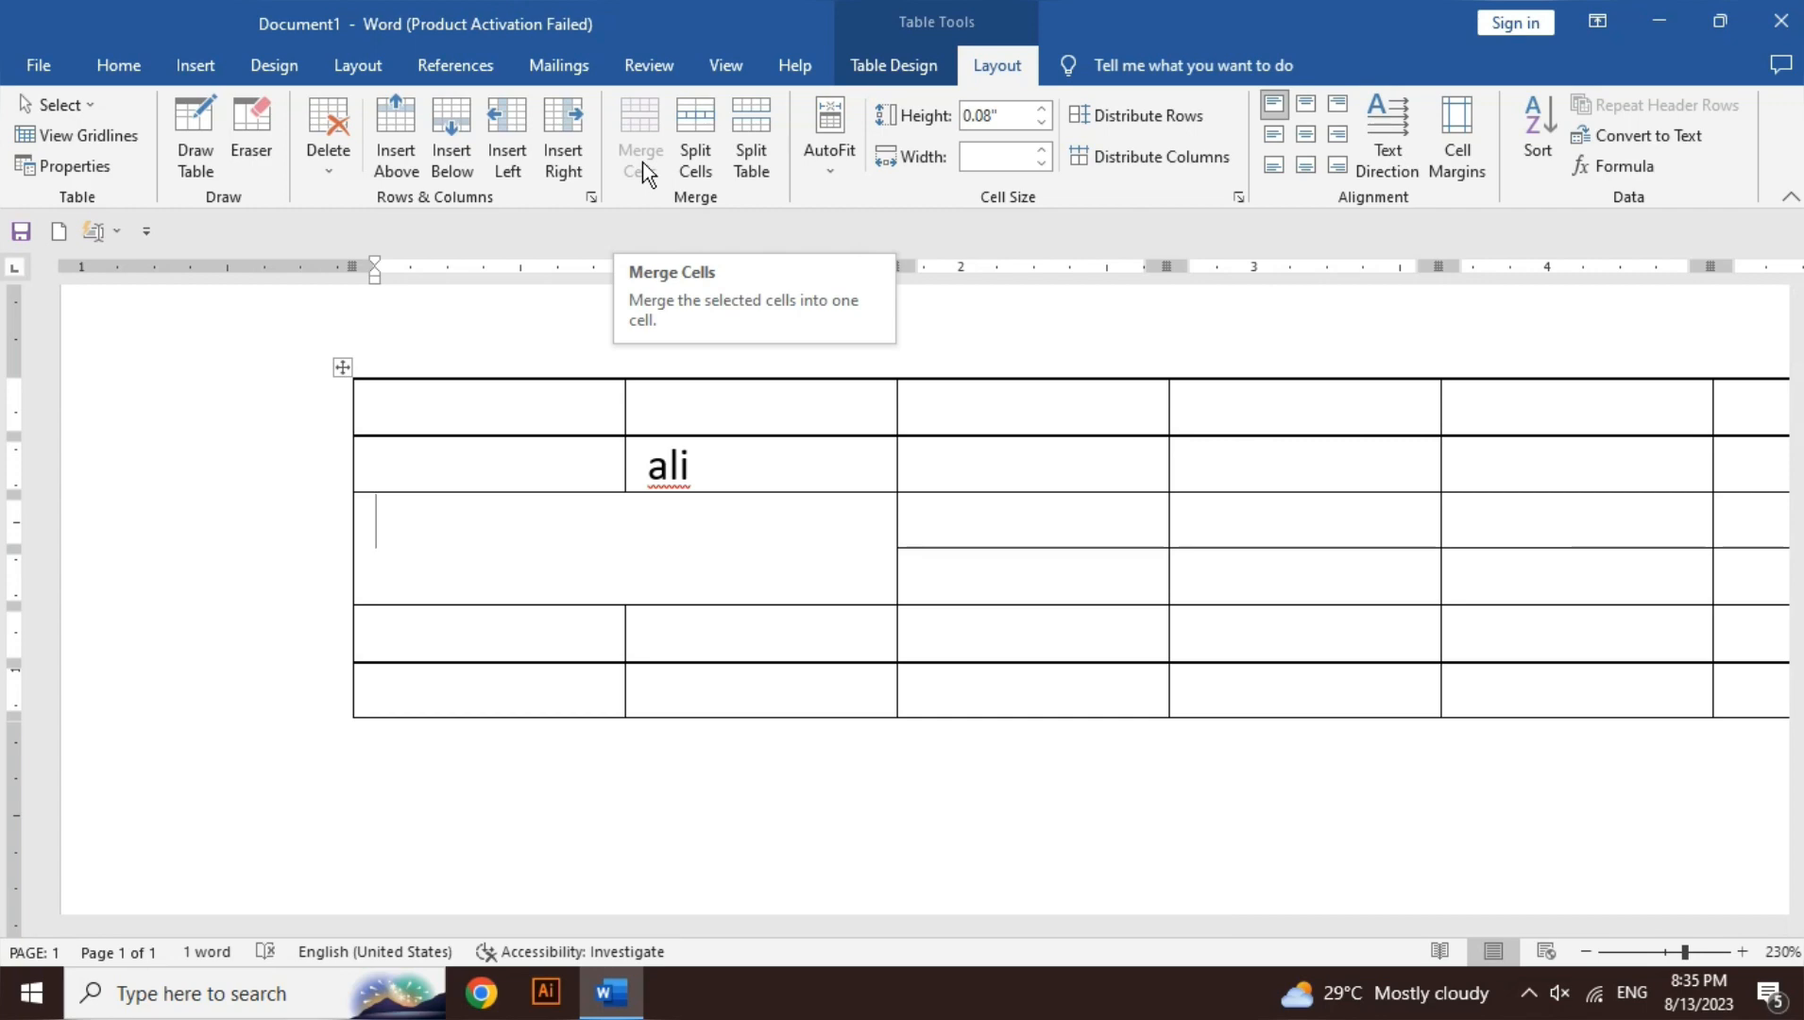
# - Select the empty cell beside the merged block plus the one below it and merge them
pyautogui.click(896, 522)
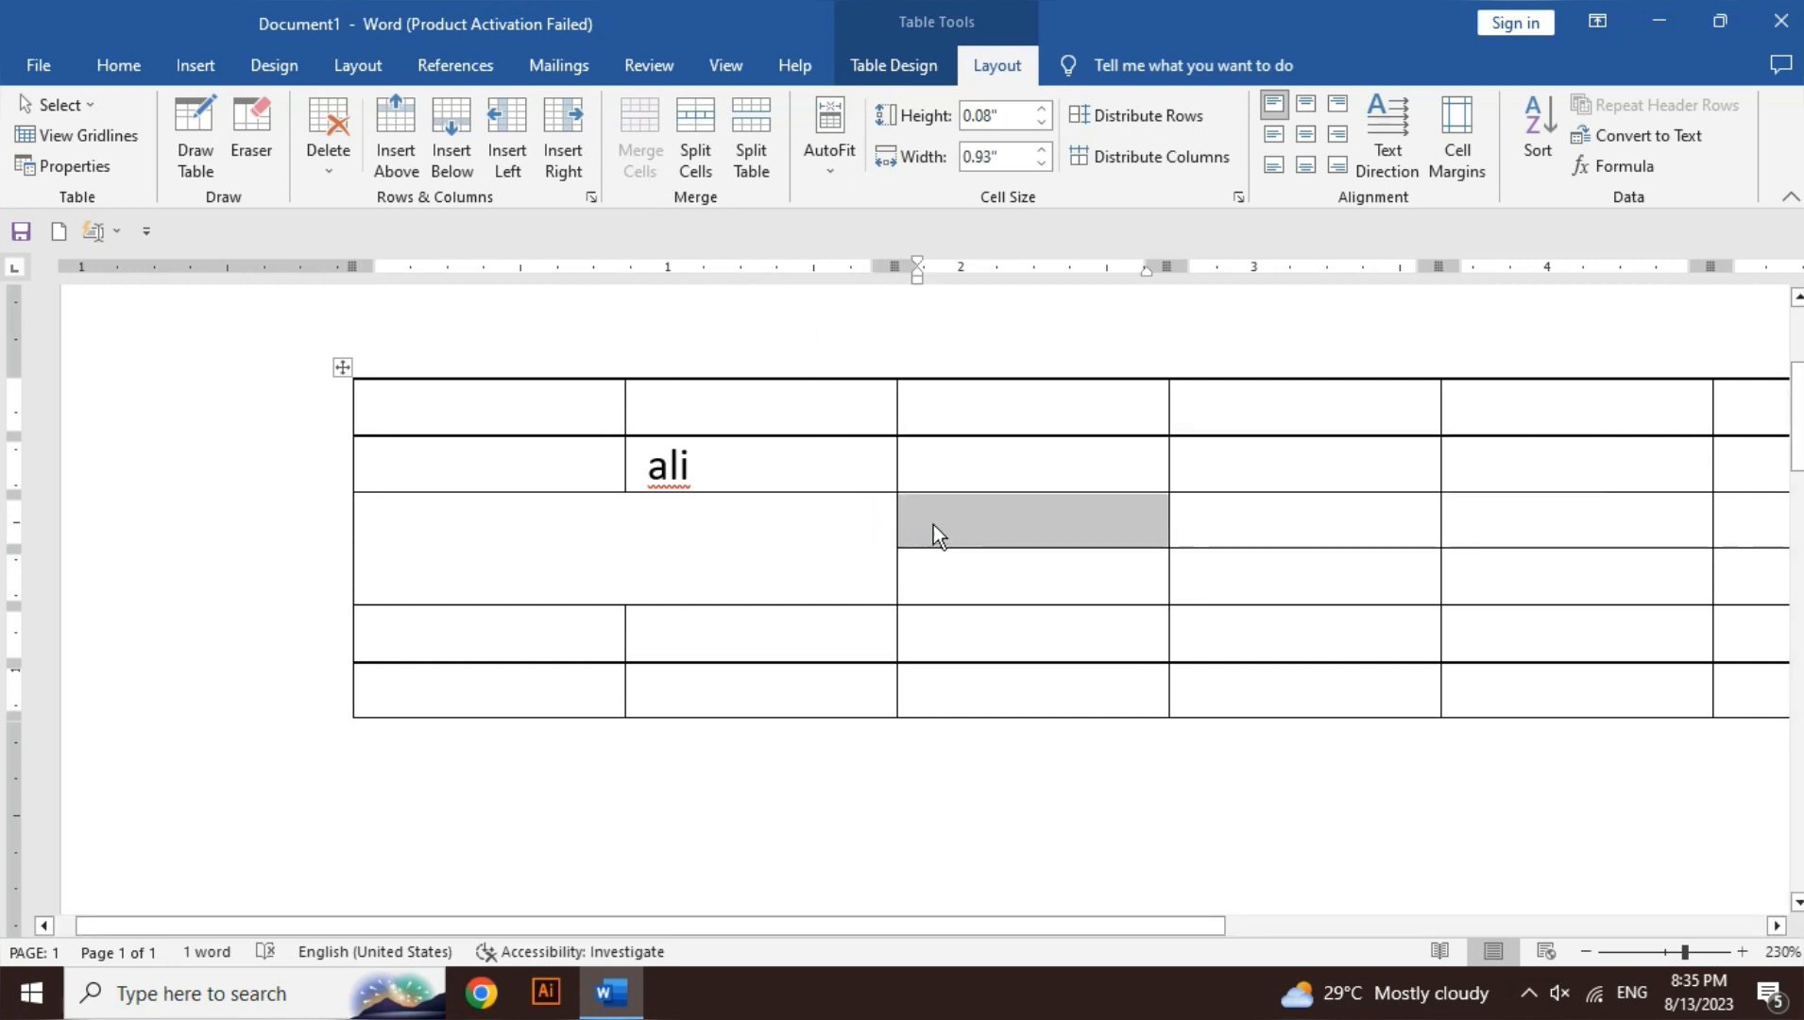
pyautogui.click(934, 524)
pyautogui.doubleClick(933, 524)
pyautogui.hotkey('shift', 'Down')
pyautogui.click(640, 161)
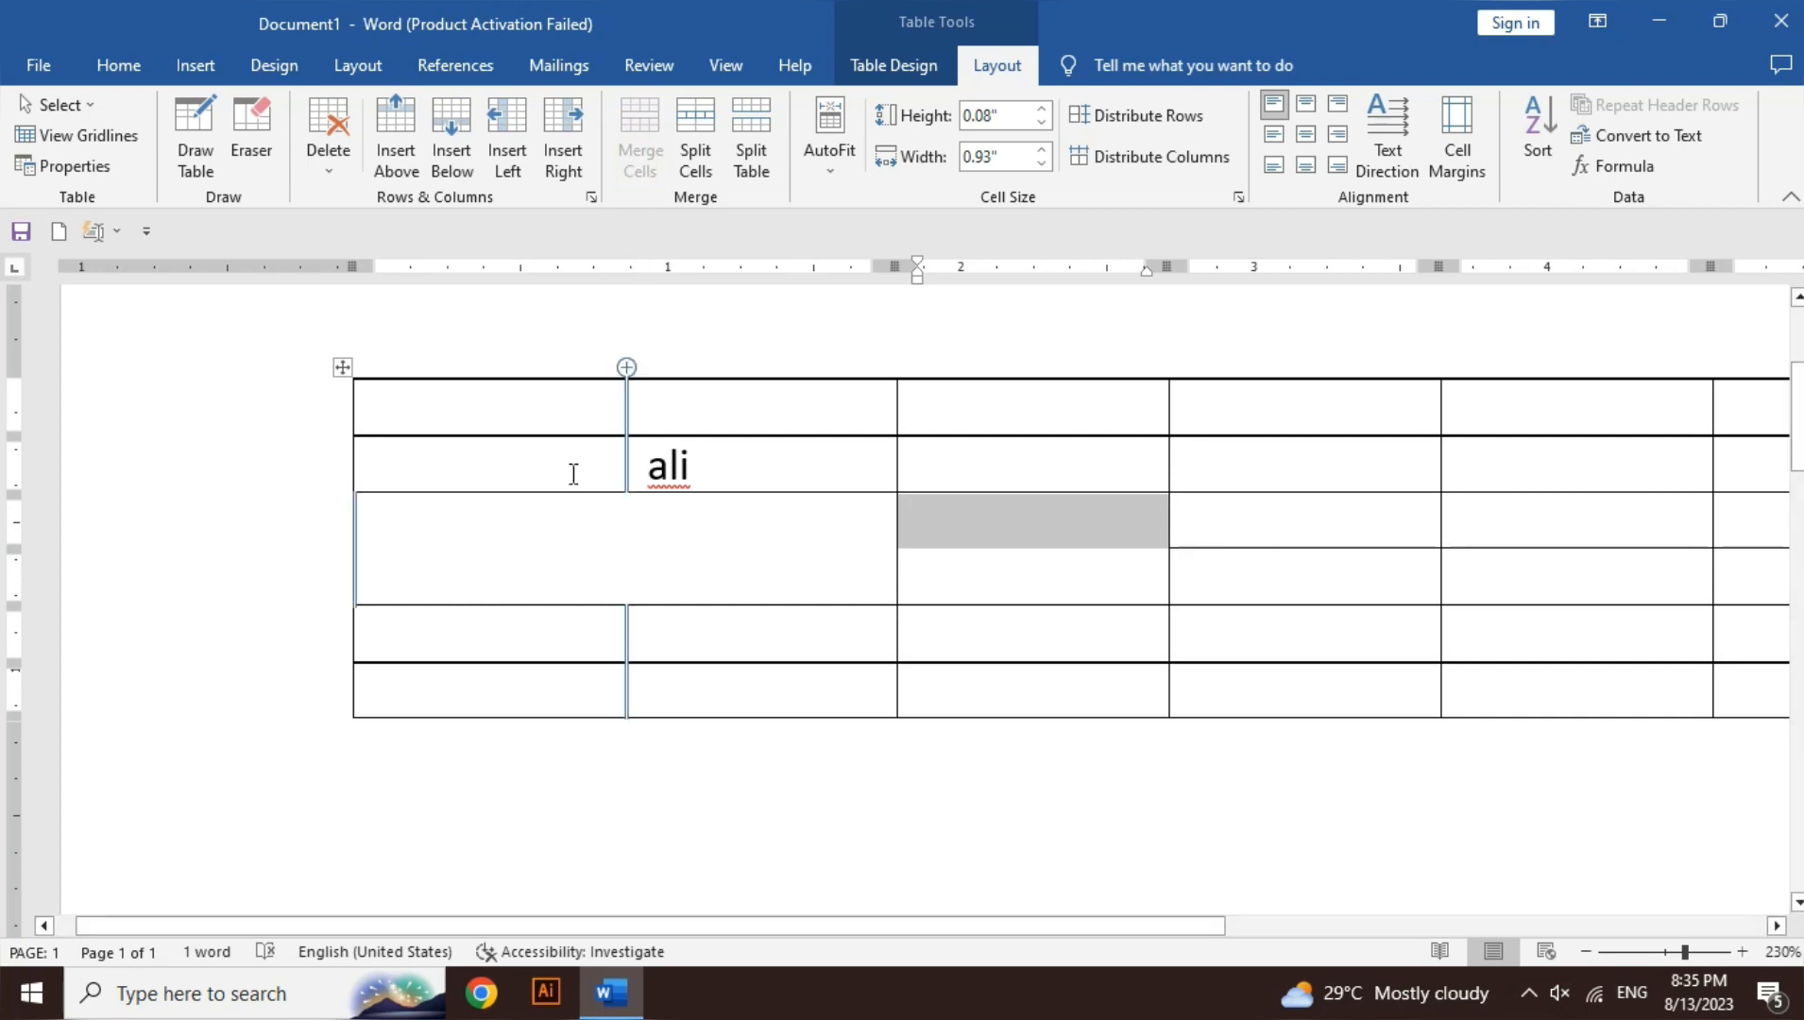
pyautogui.click(551, 536)
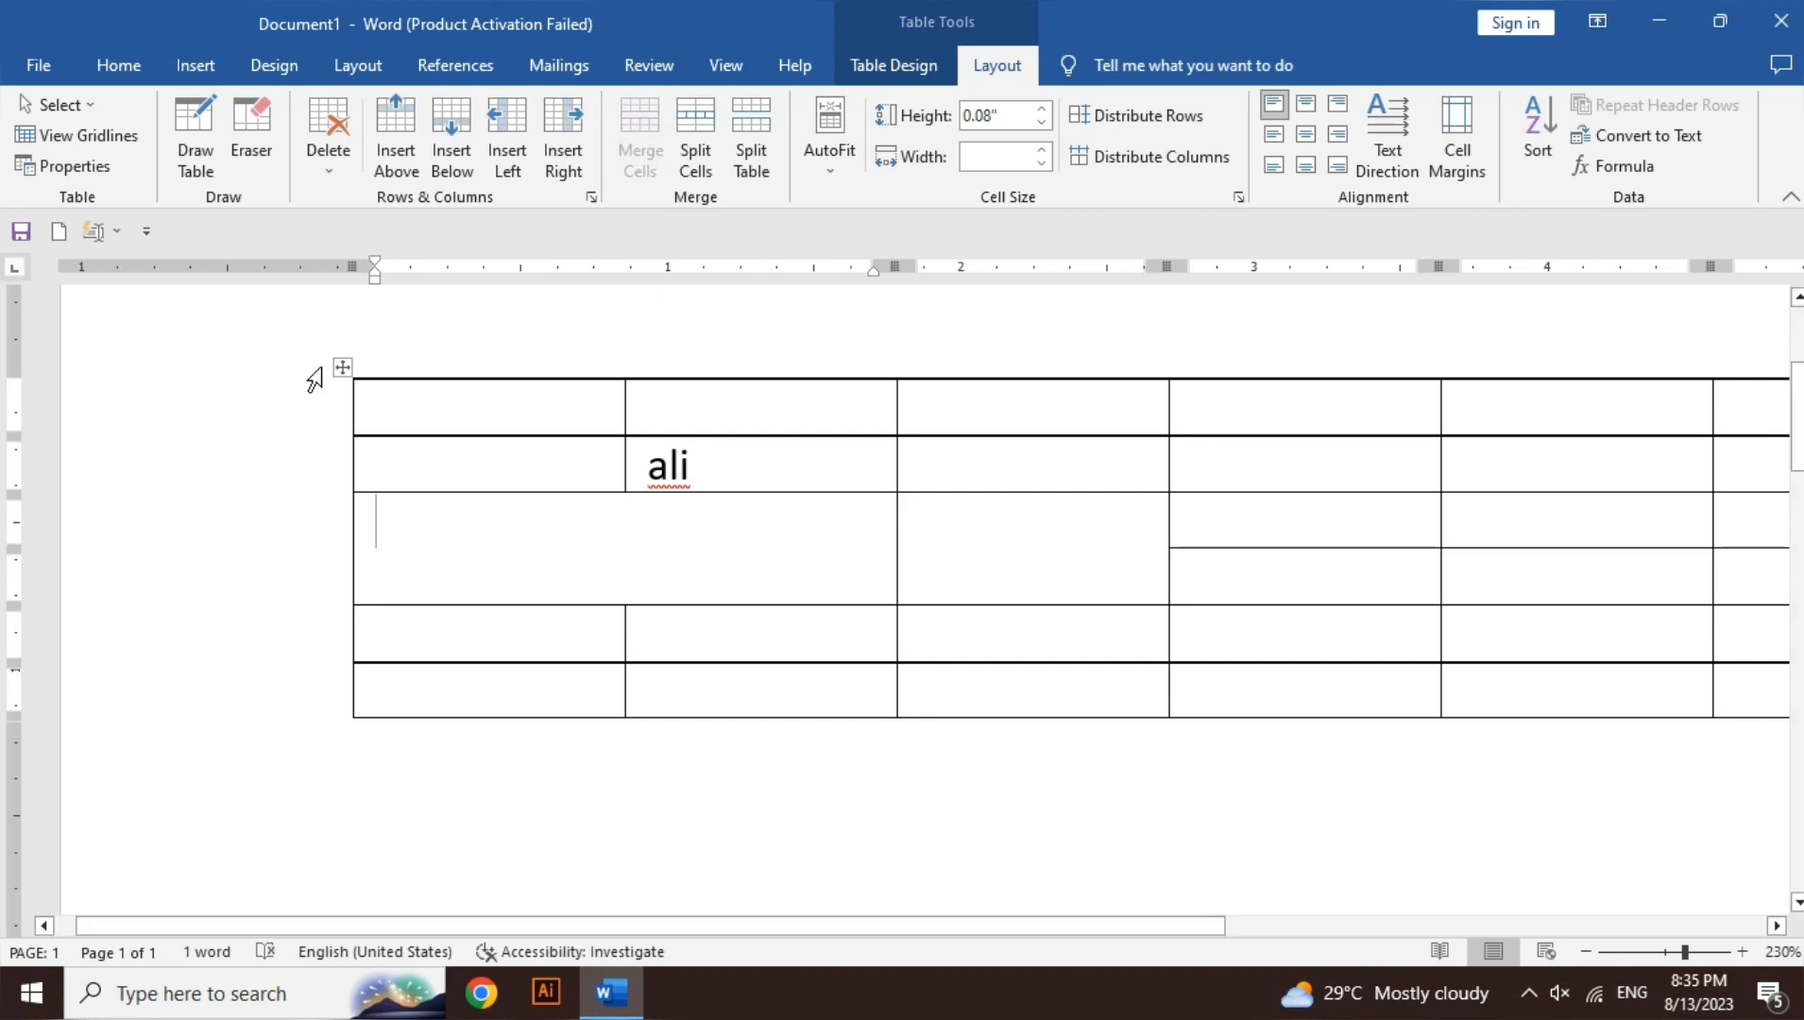
# - Draw four trial vertical borders through the merged cell, undo them, then open Split Cells
pyautogui.click(207, 177)
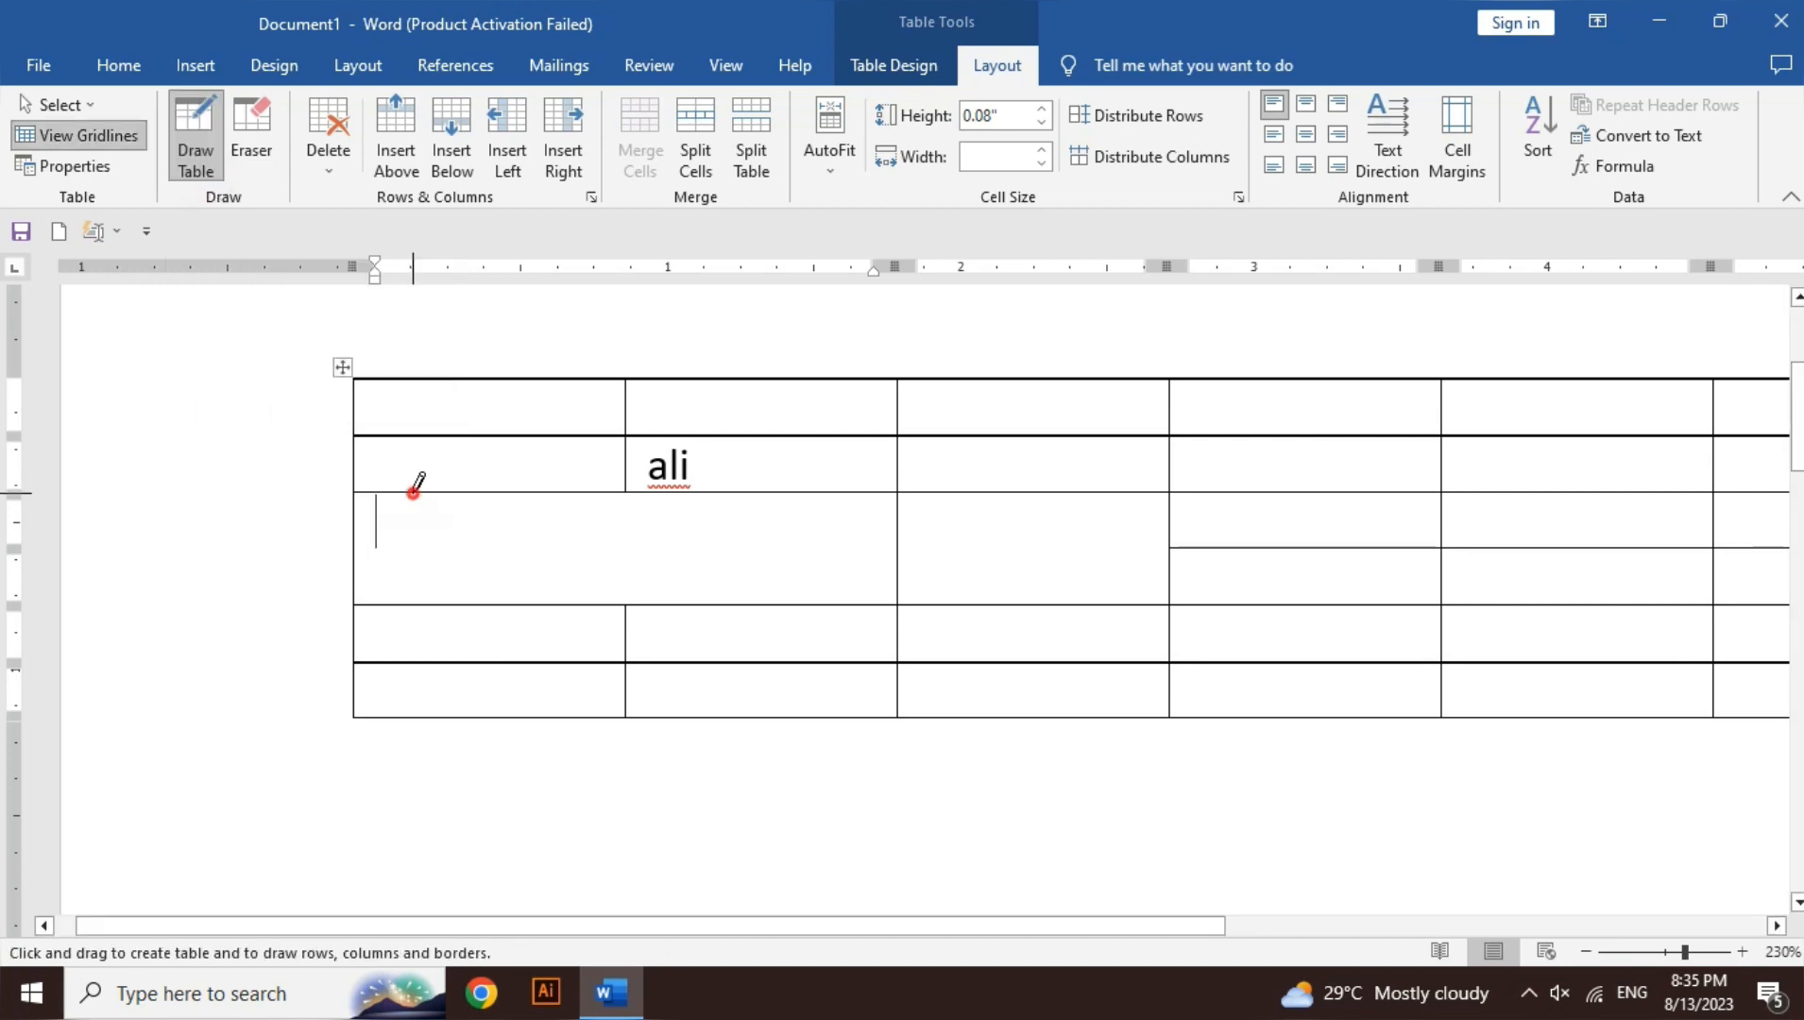
pyautogui.moveTo(413, 492); pyautogui.dragTo(415, 581)
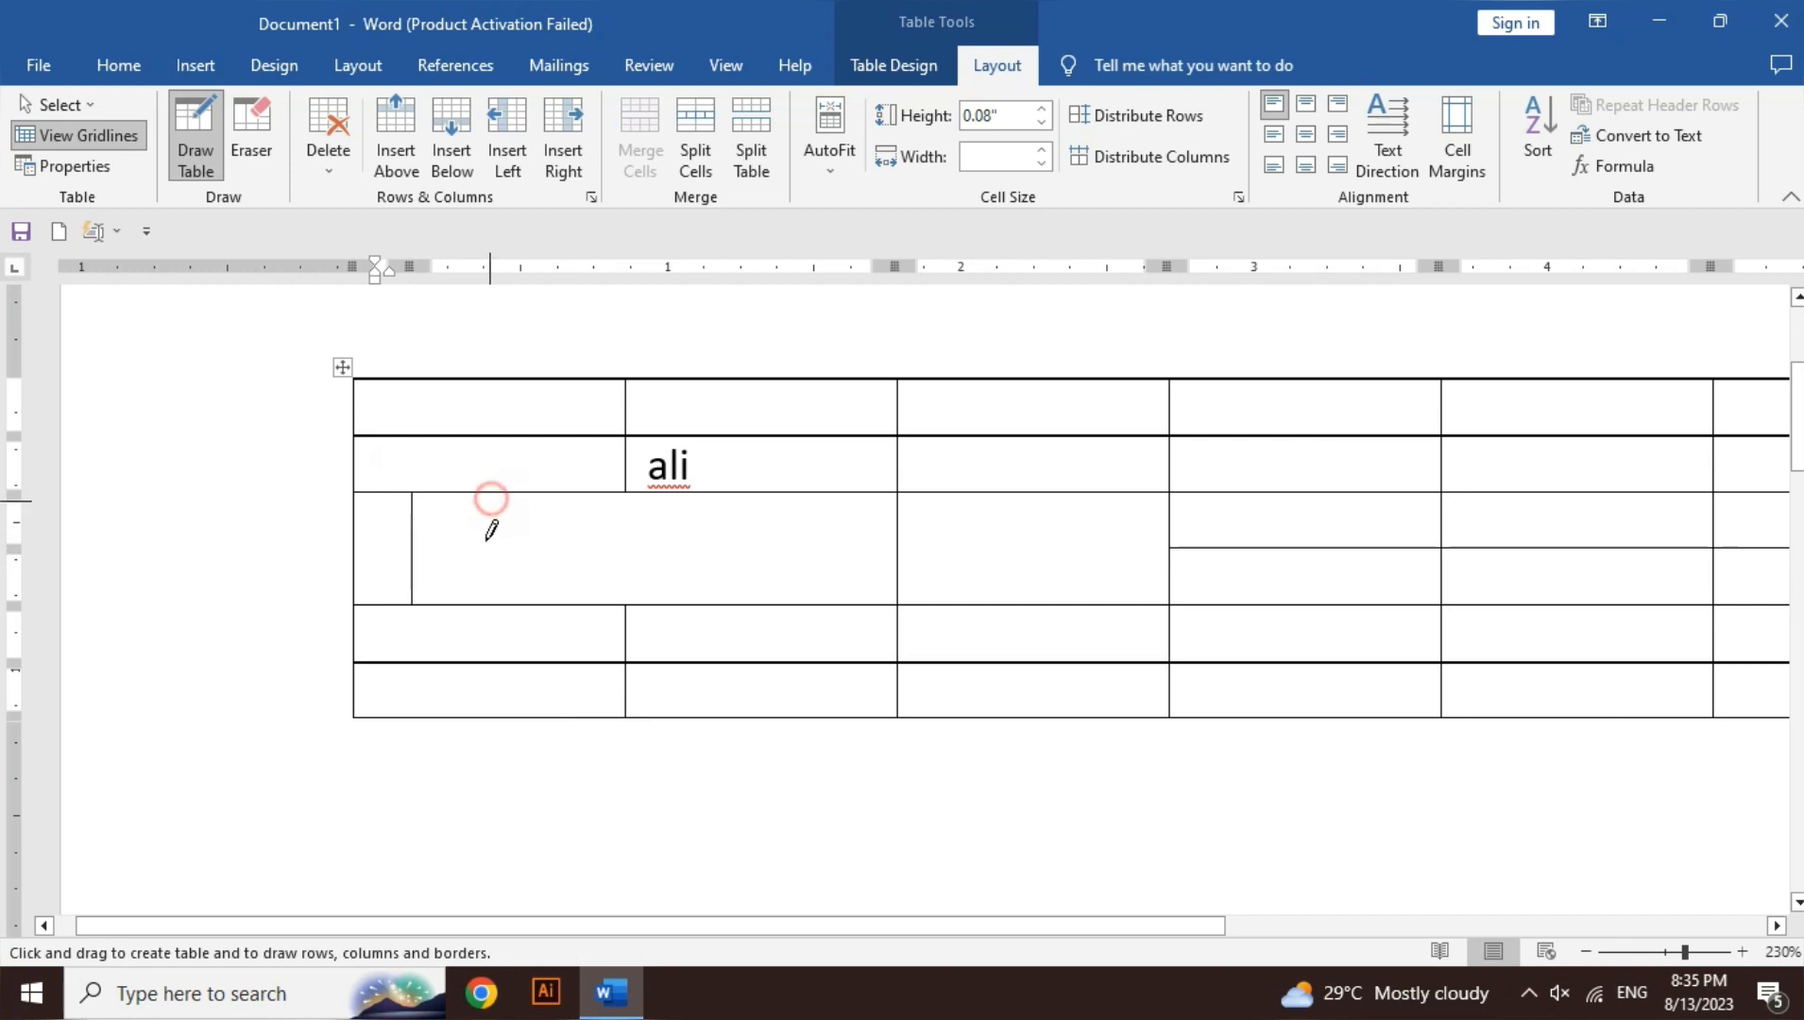
pyautogui.moveTo(490, 533); pyautogui.dragTo(489, 581)
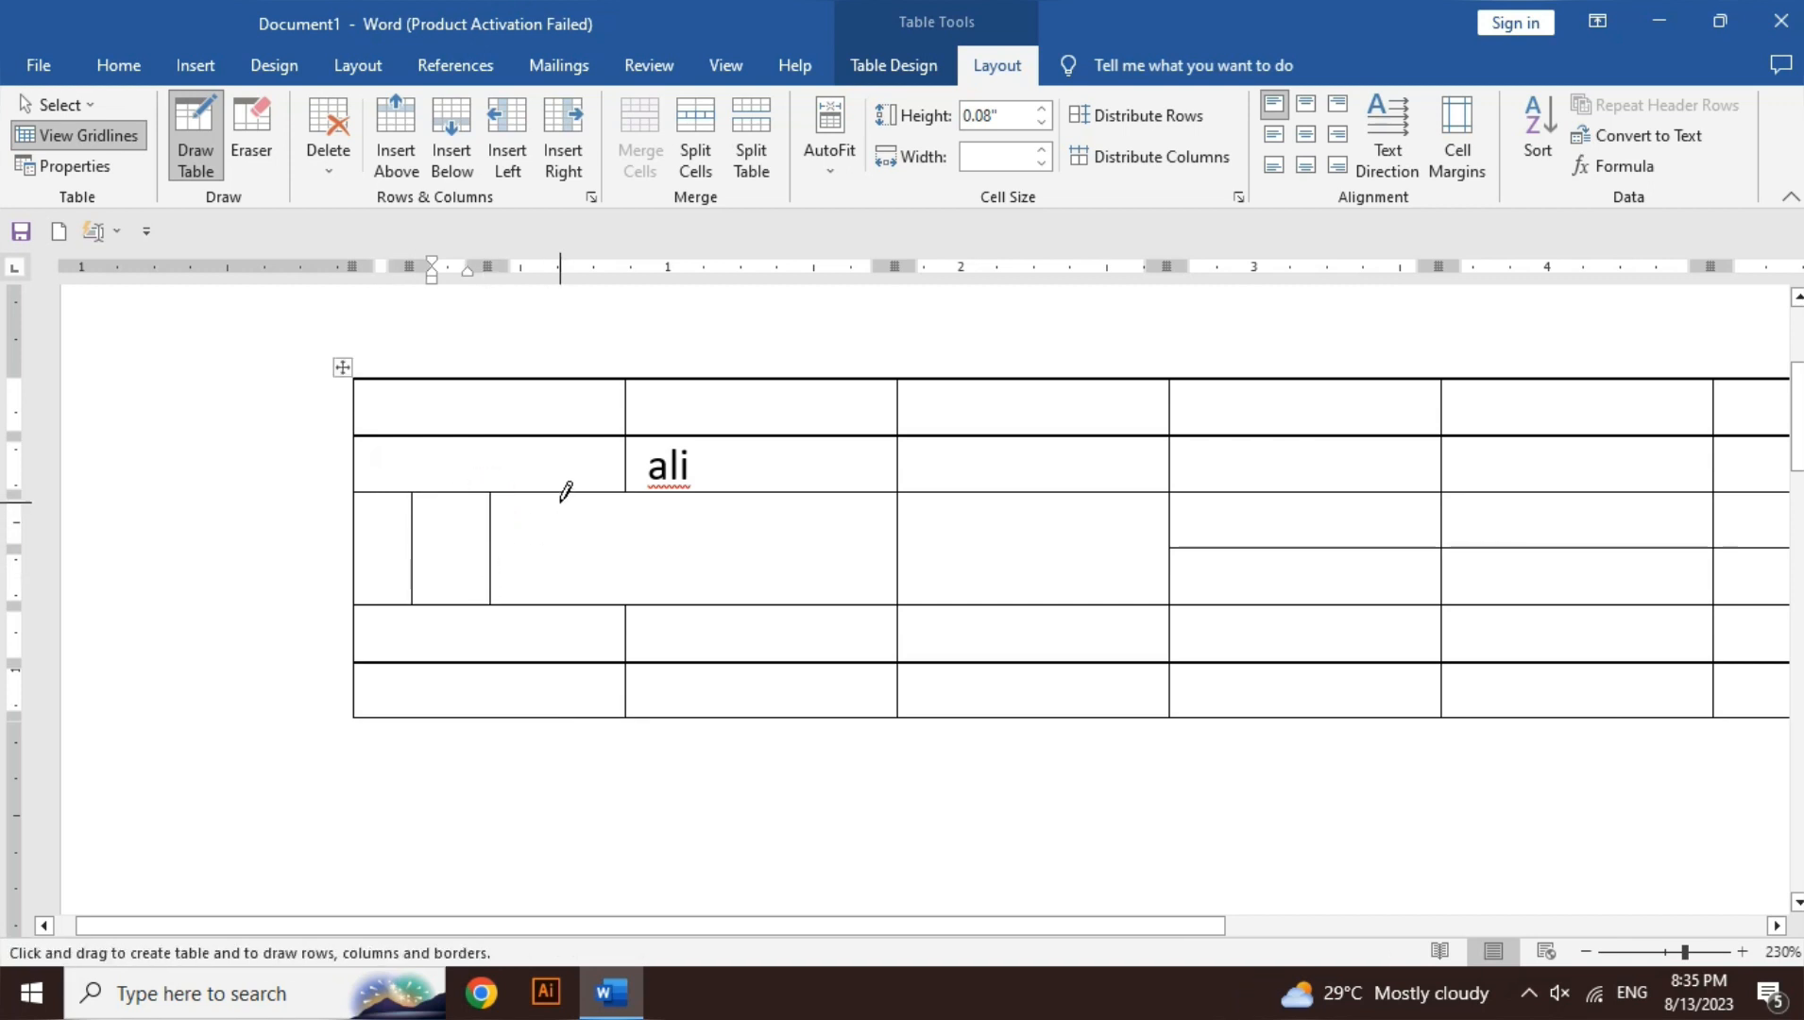
pyautogui.moveTo(565, 492); pyautogui.dragTo(564, 589)
pyautogui.moveTo(619, 492); pyautogui.dragTo(616, 593)
pyautogui.hotkey('ctrl', 'z')
pyautogui.hotkey('ctrl', 'z')
pyautogui.hotkey('ctrl', 'z')
pyautogui.hotkey('ctrl', 'z')
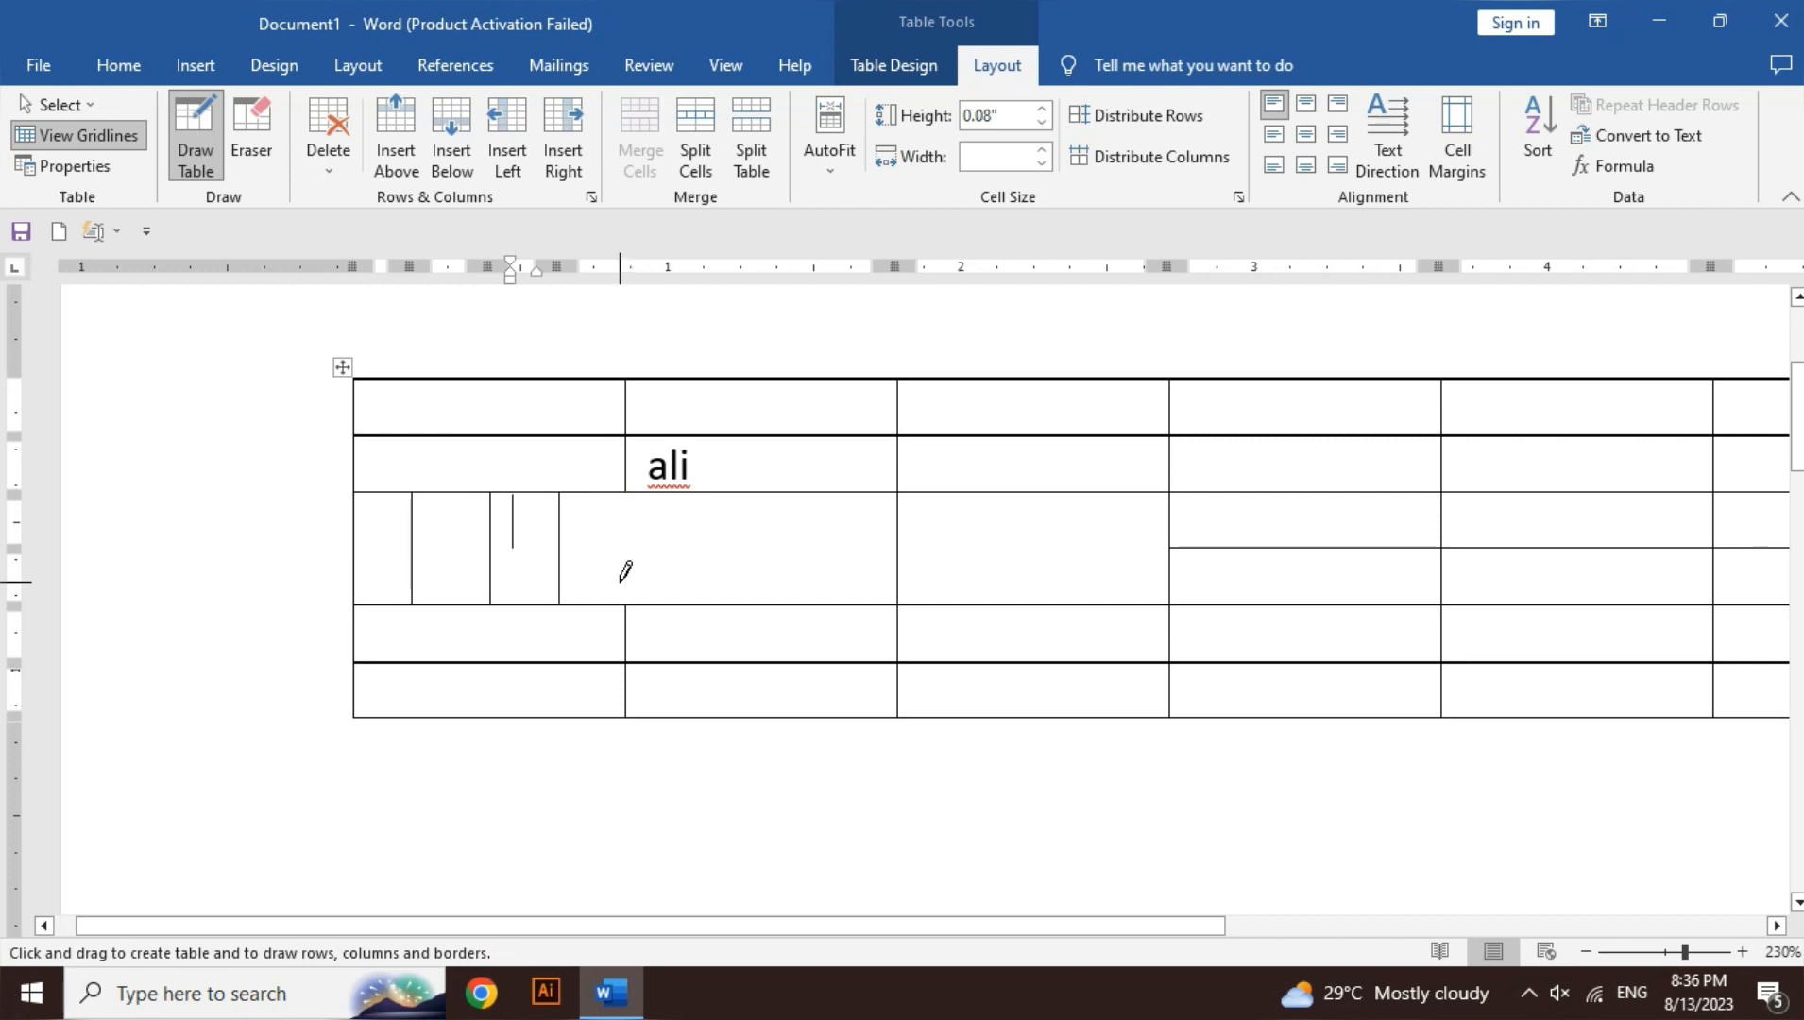
pyautogui.press('Escape')
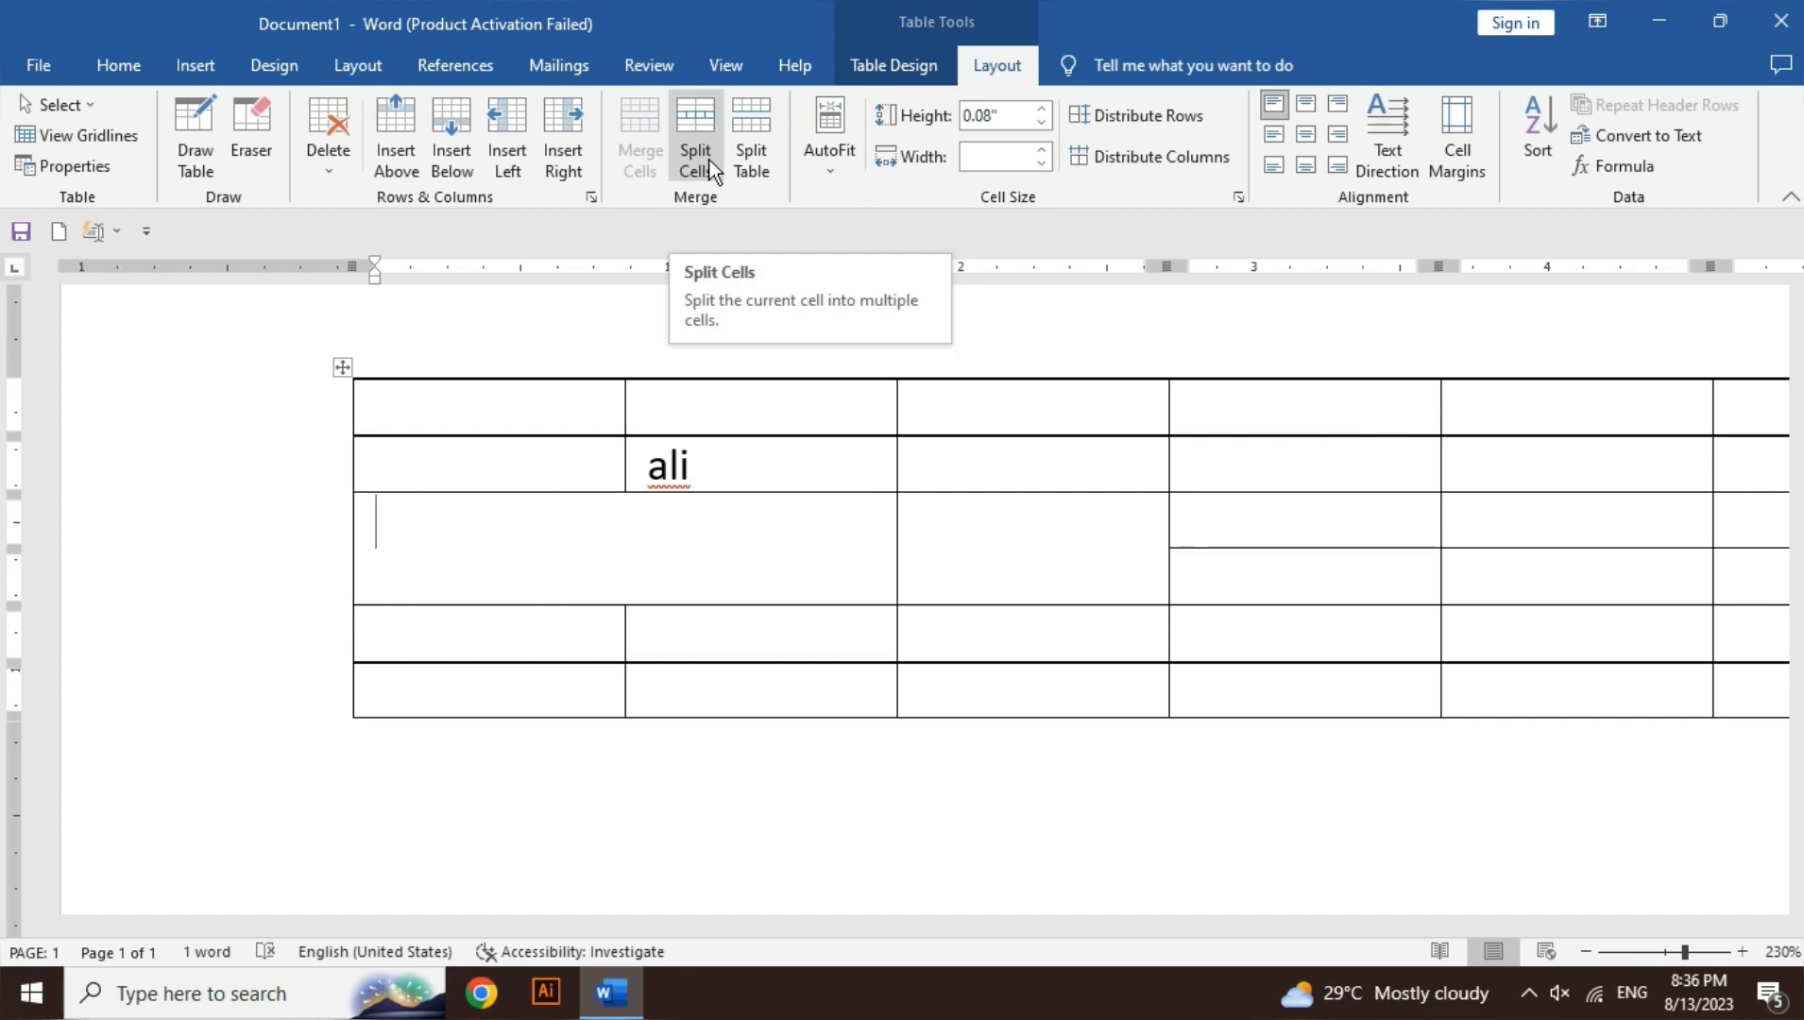
pyautogui.click(709, 160)
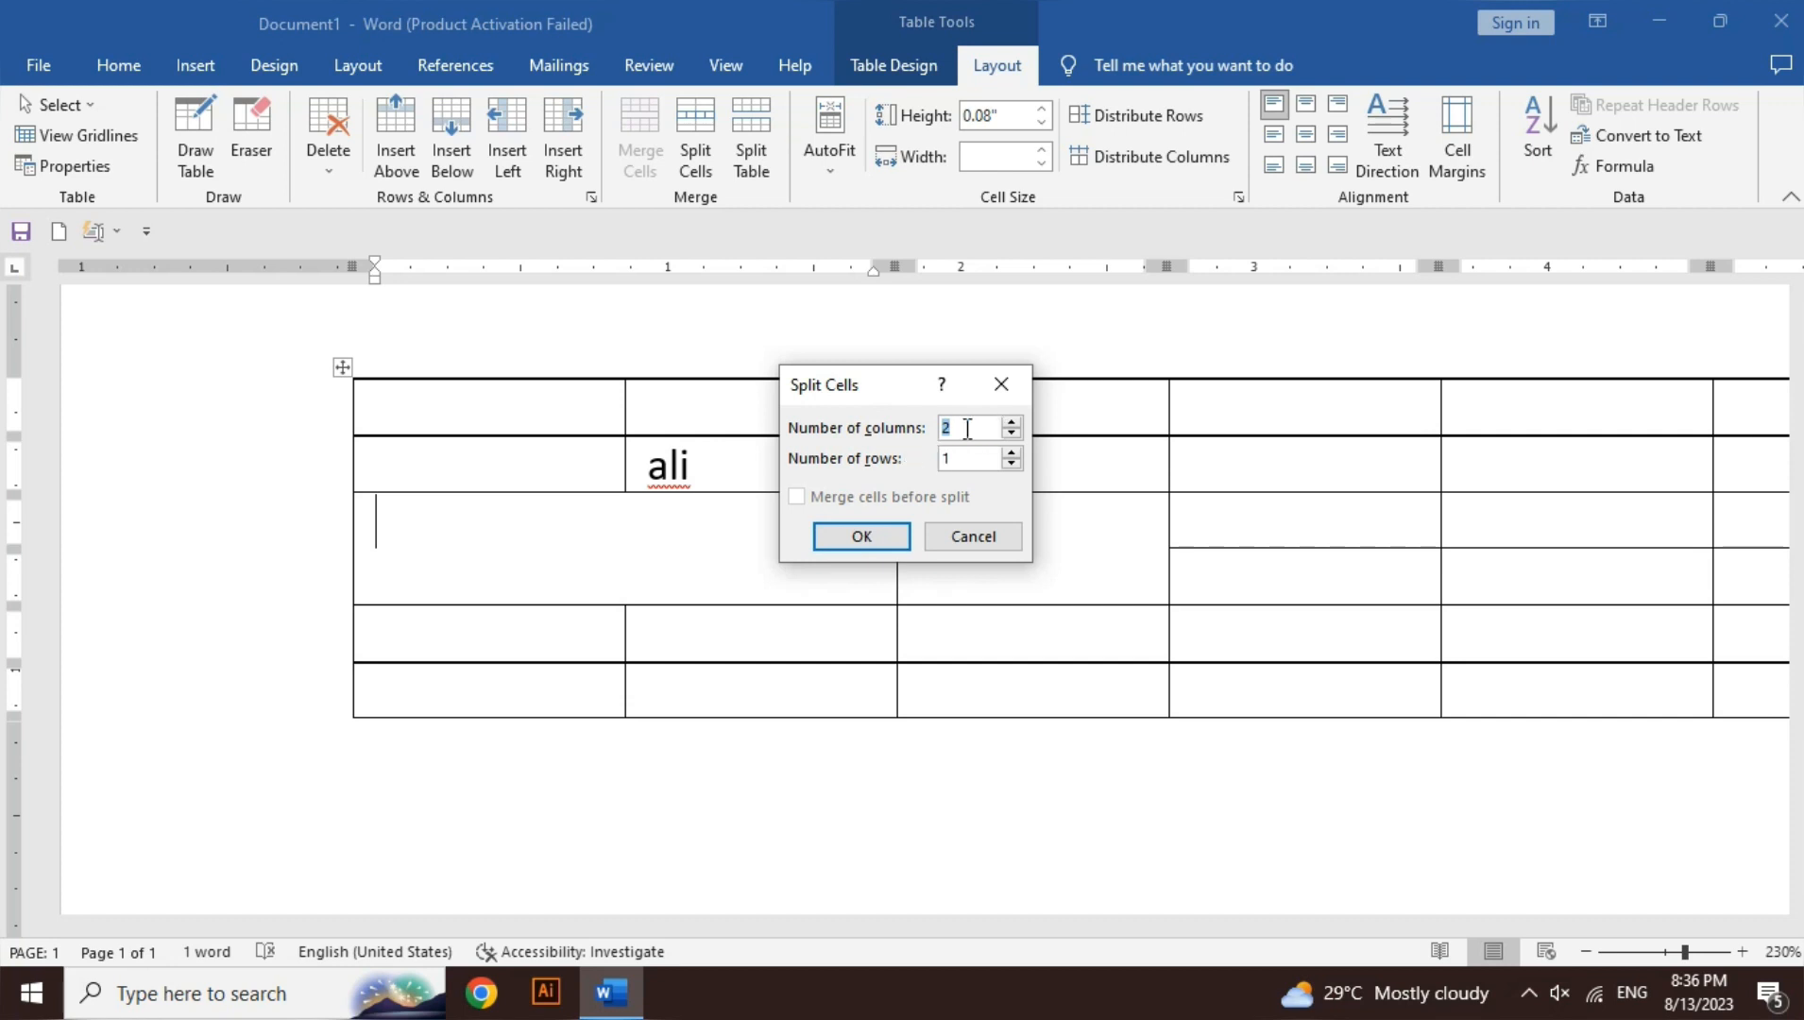
# - Split the merged cell into 8 columns, then undo it along with an accidental Split Table
pyautogui.write('8')
pyautogui.press('Return')
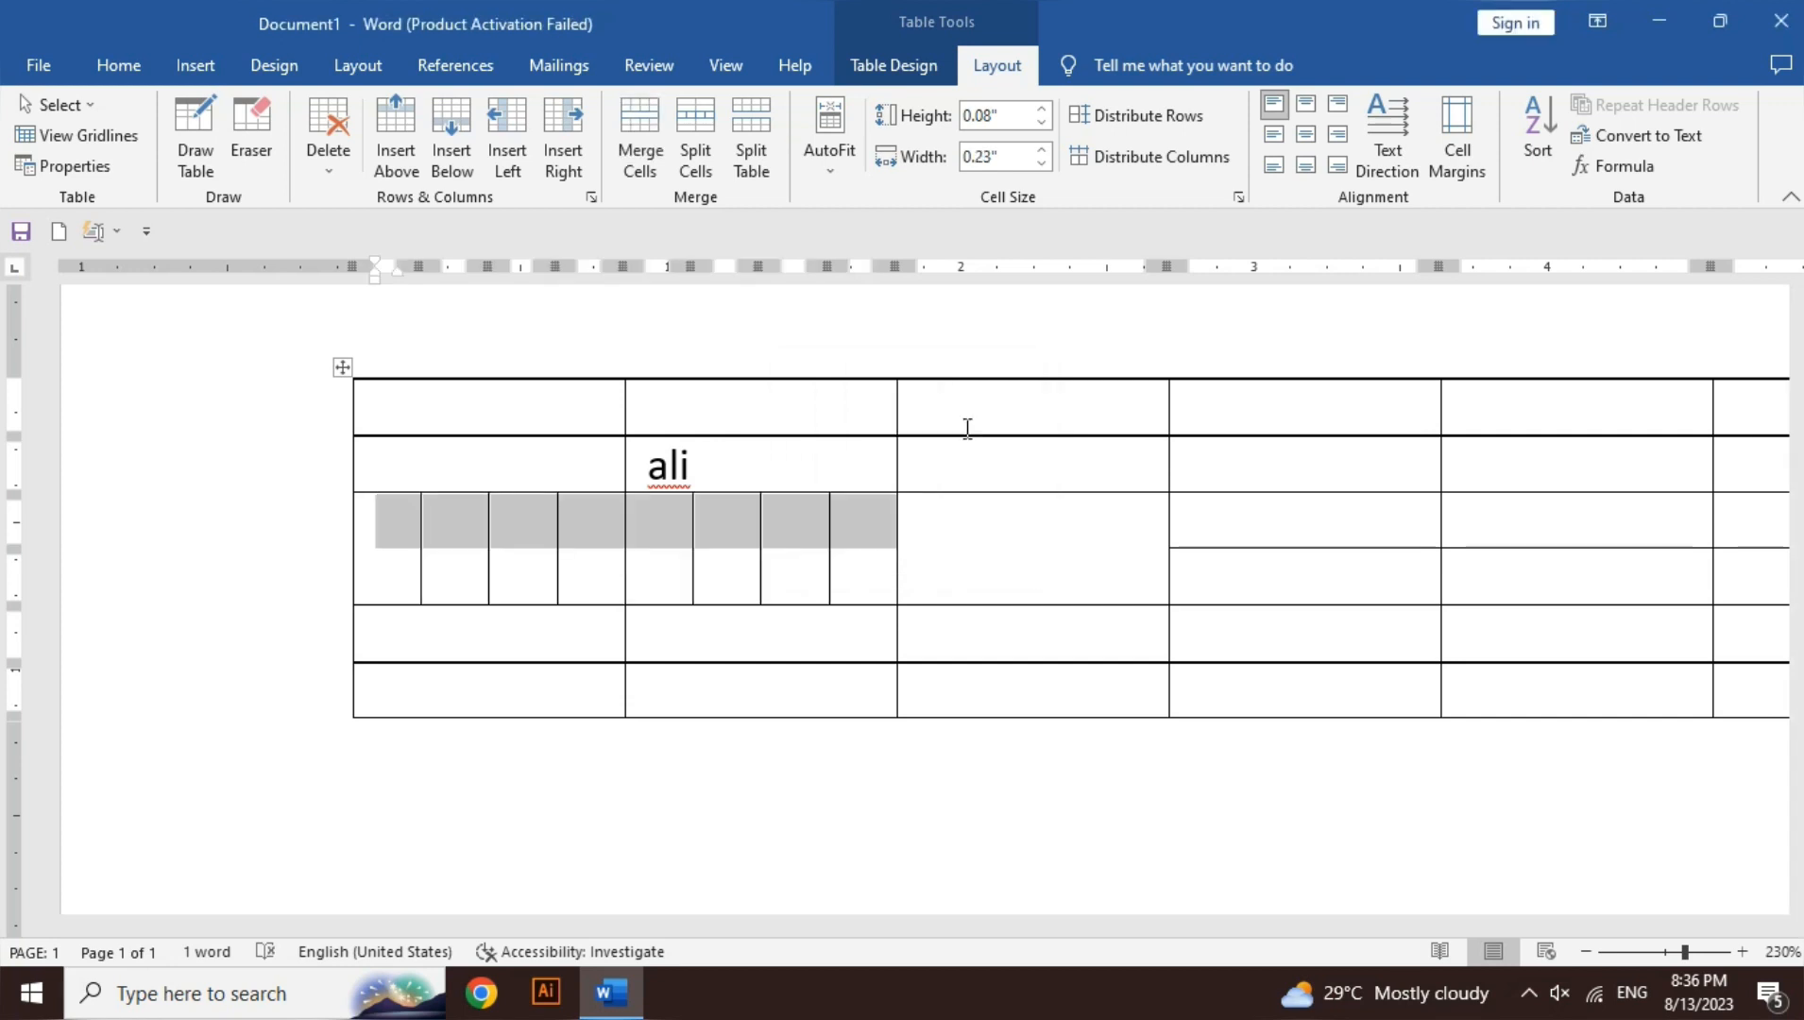
pyautogui.rightClick(845, 564)
pyautogui.click(696, 572)
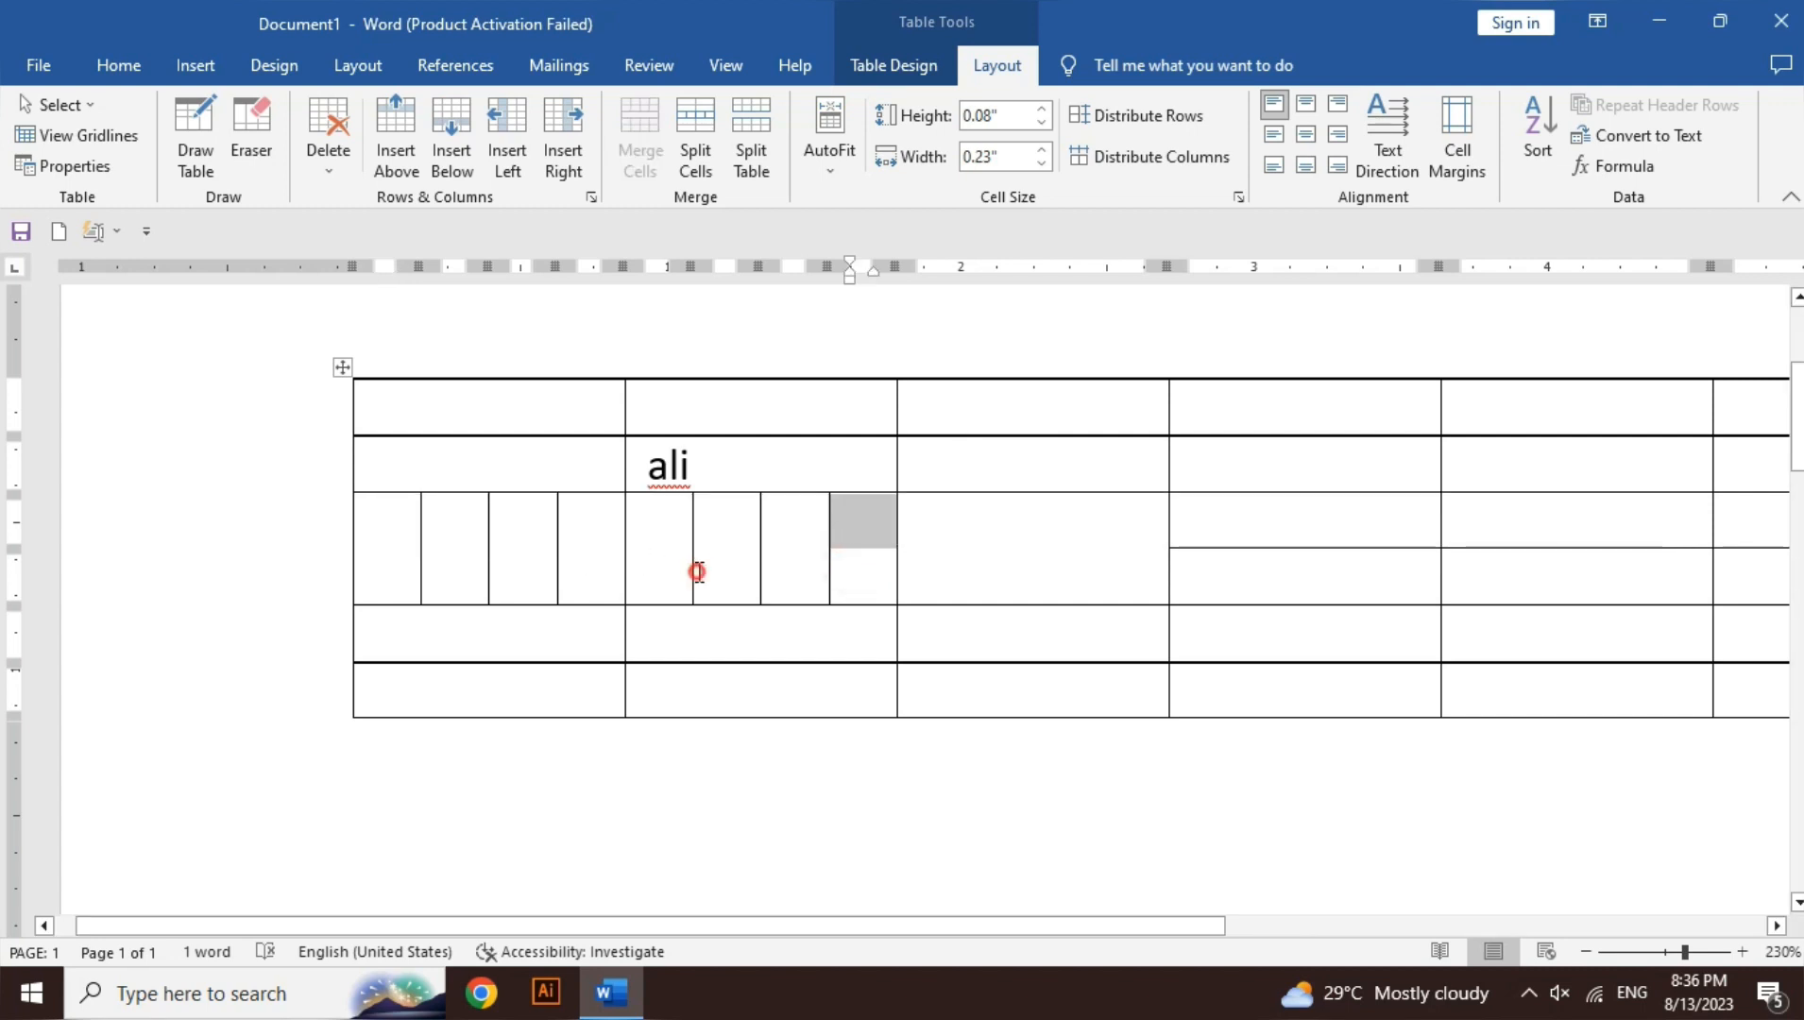
pyautogui.hotkey('ctrl', 'z')
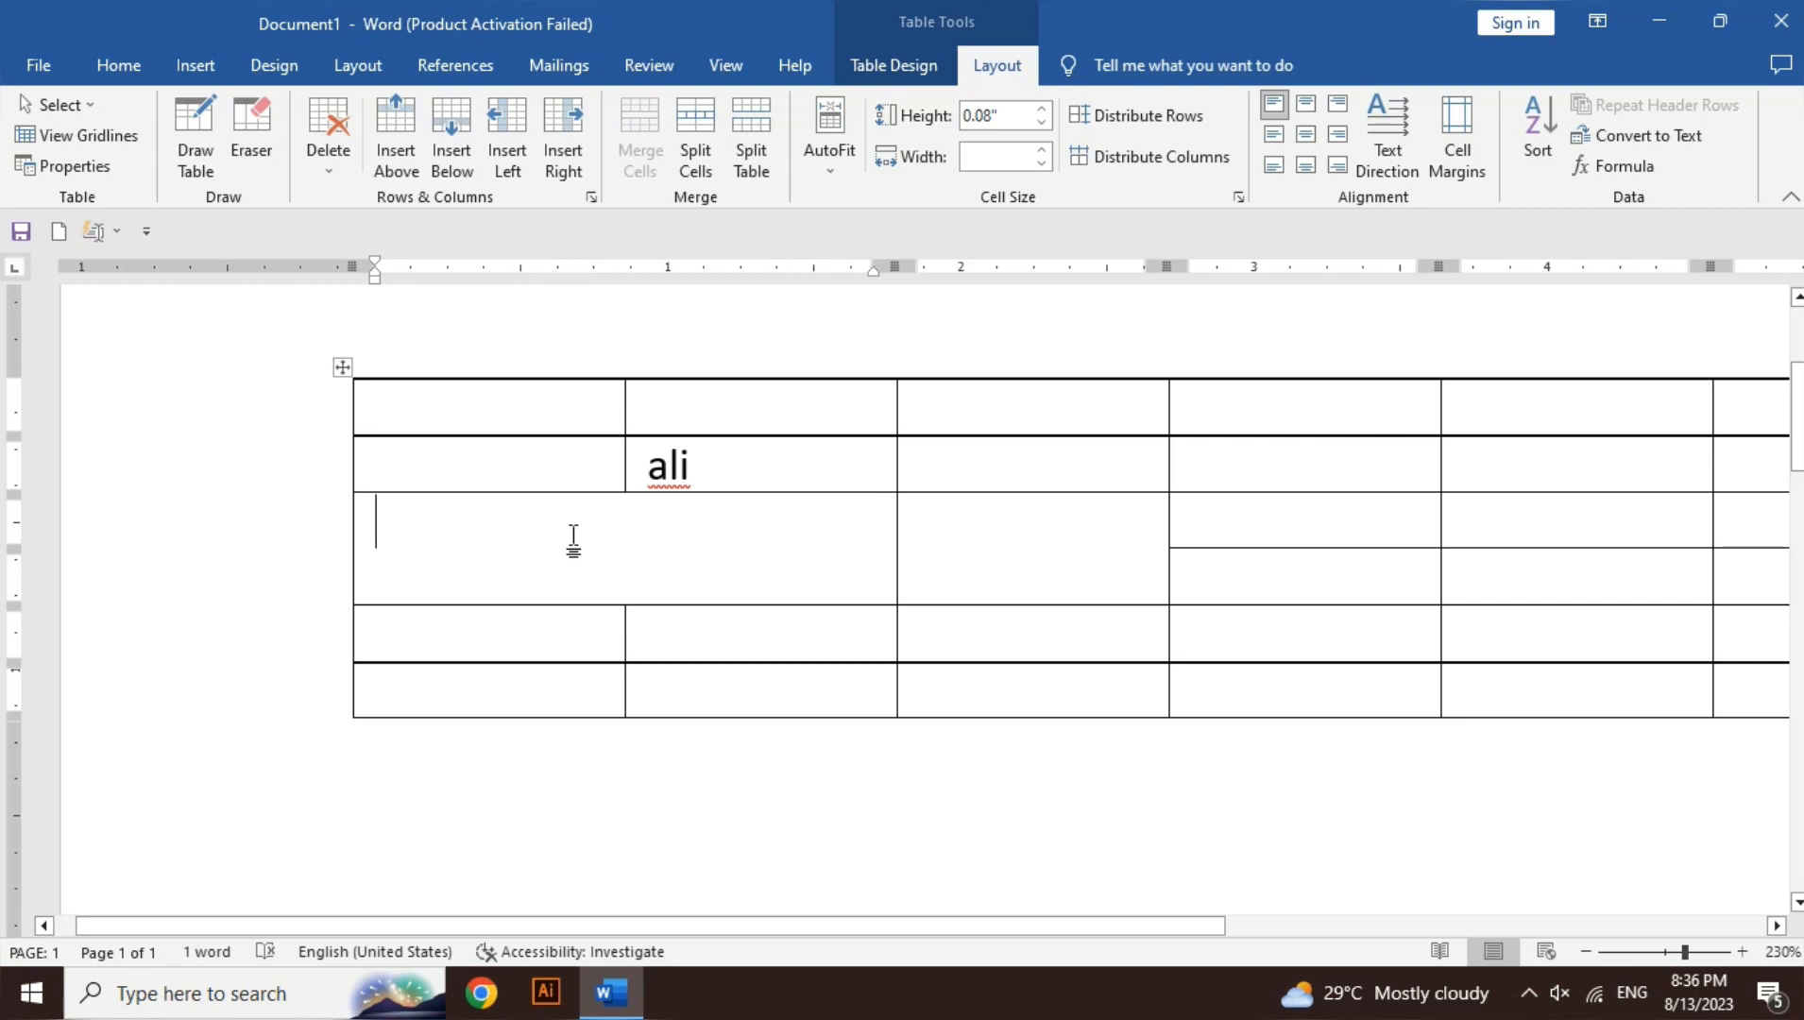
pyautogui.click(751, 159)
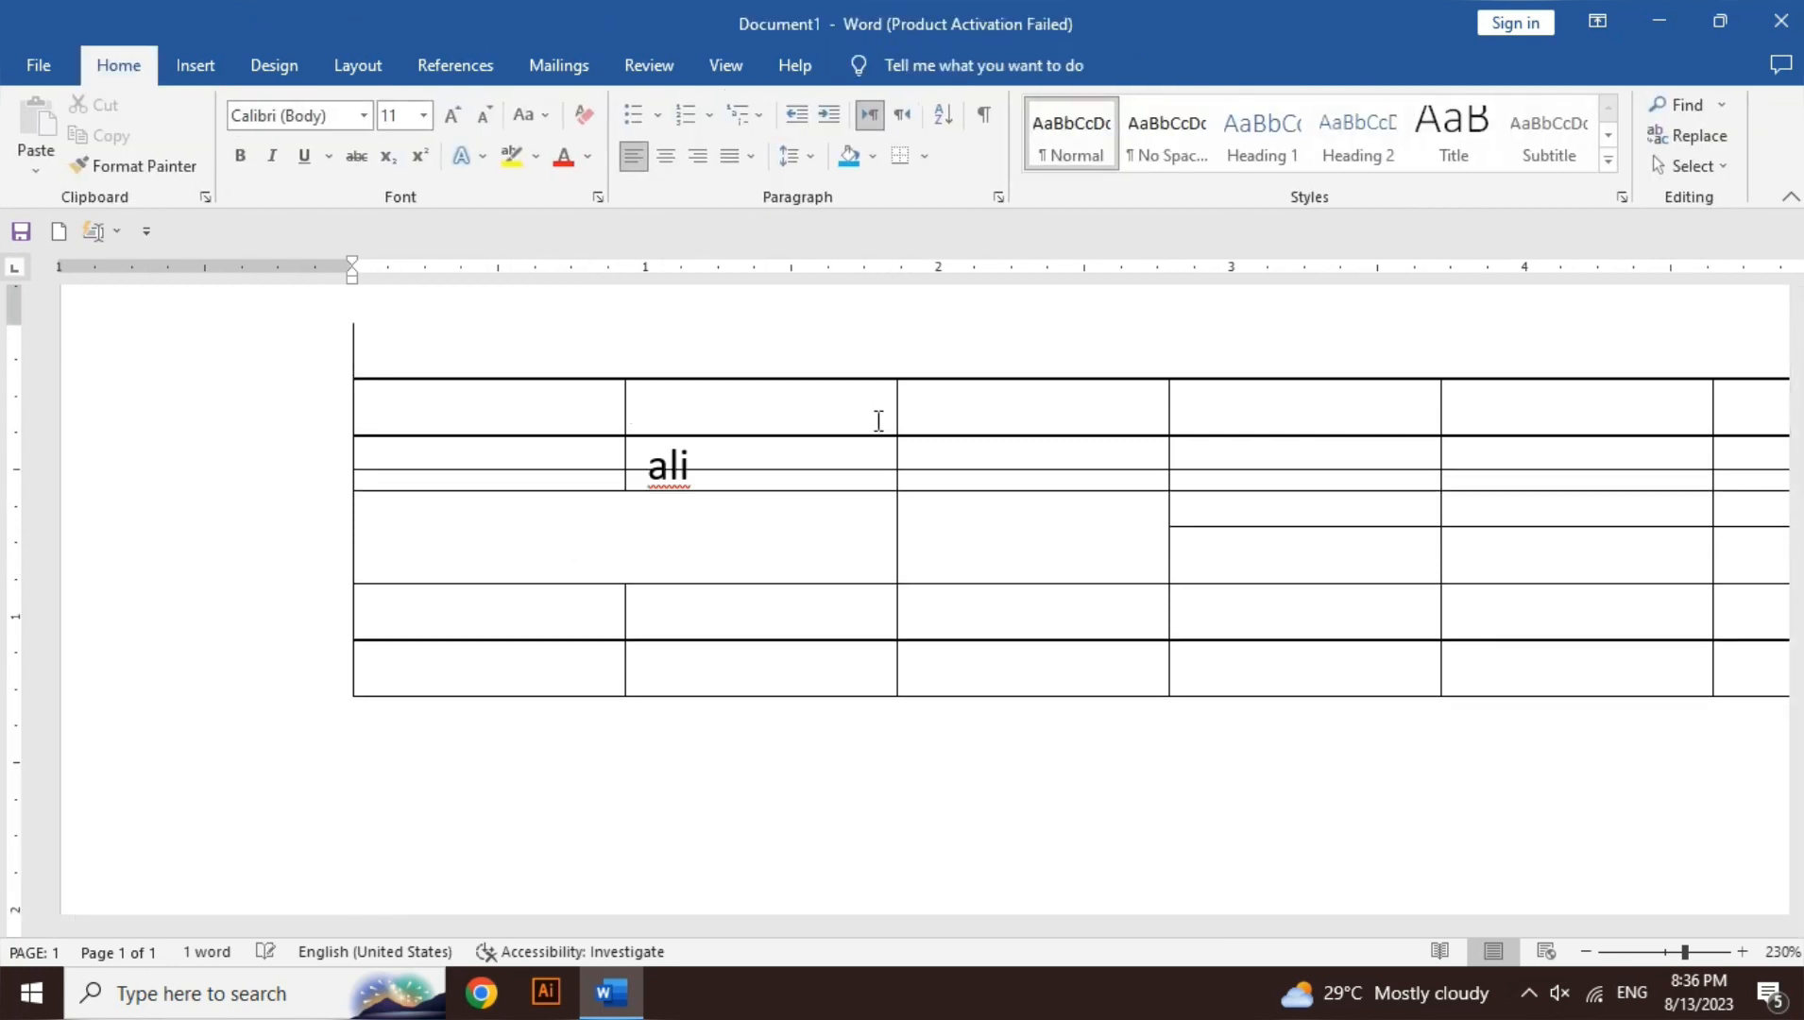
pyautogui.hotkey('ctrl', 'z')
# - Split the merged cell again into 8 columns by 2 rows and clear the selection
pyautogui.click(696, 142)
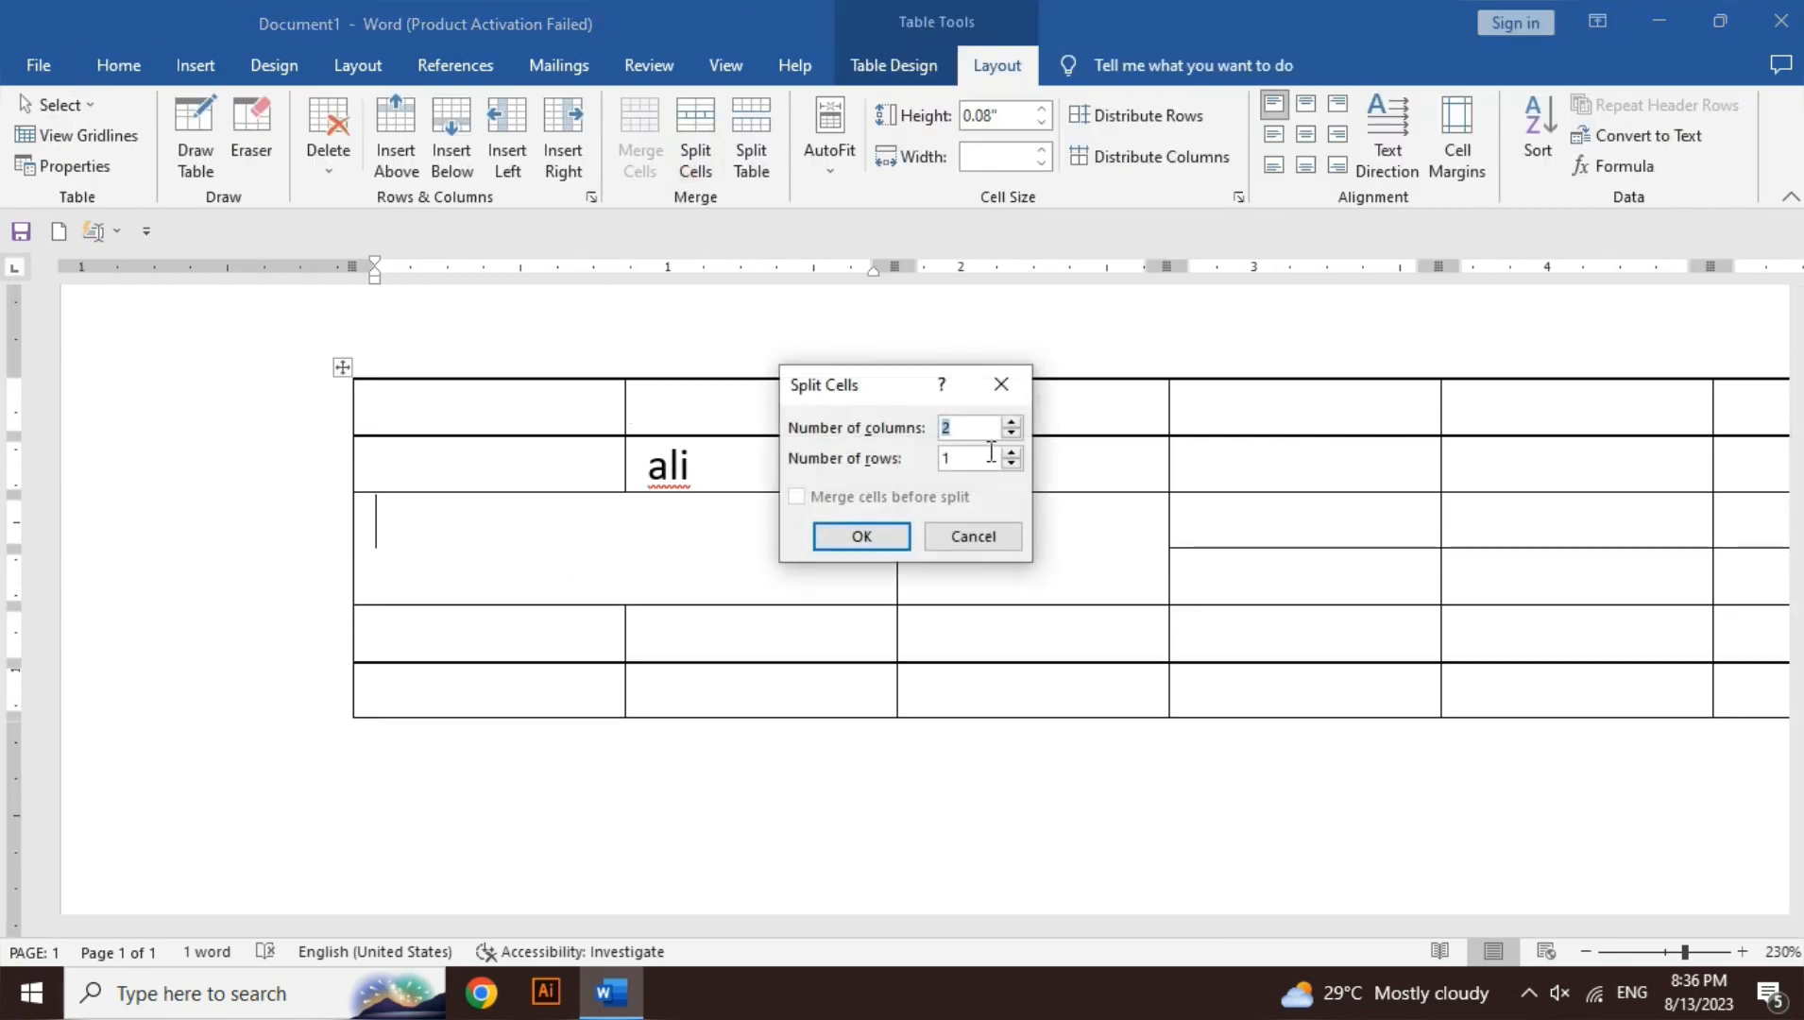
pyautogui.write('8')
pyautogui.click(839, 542)
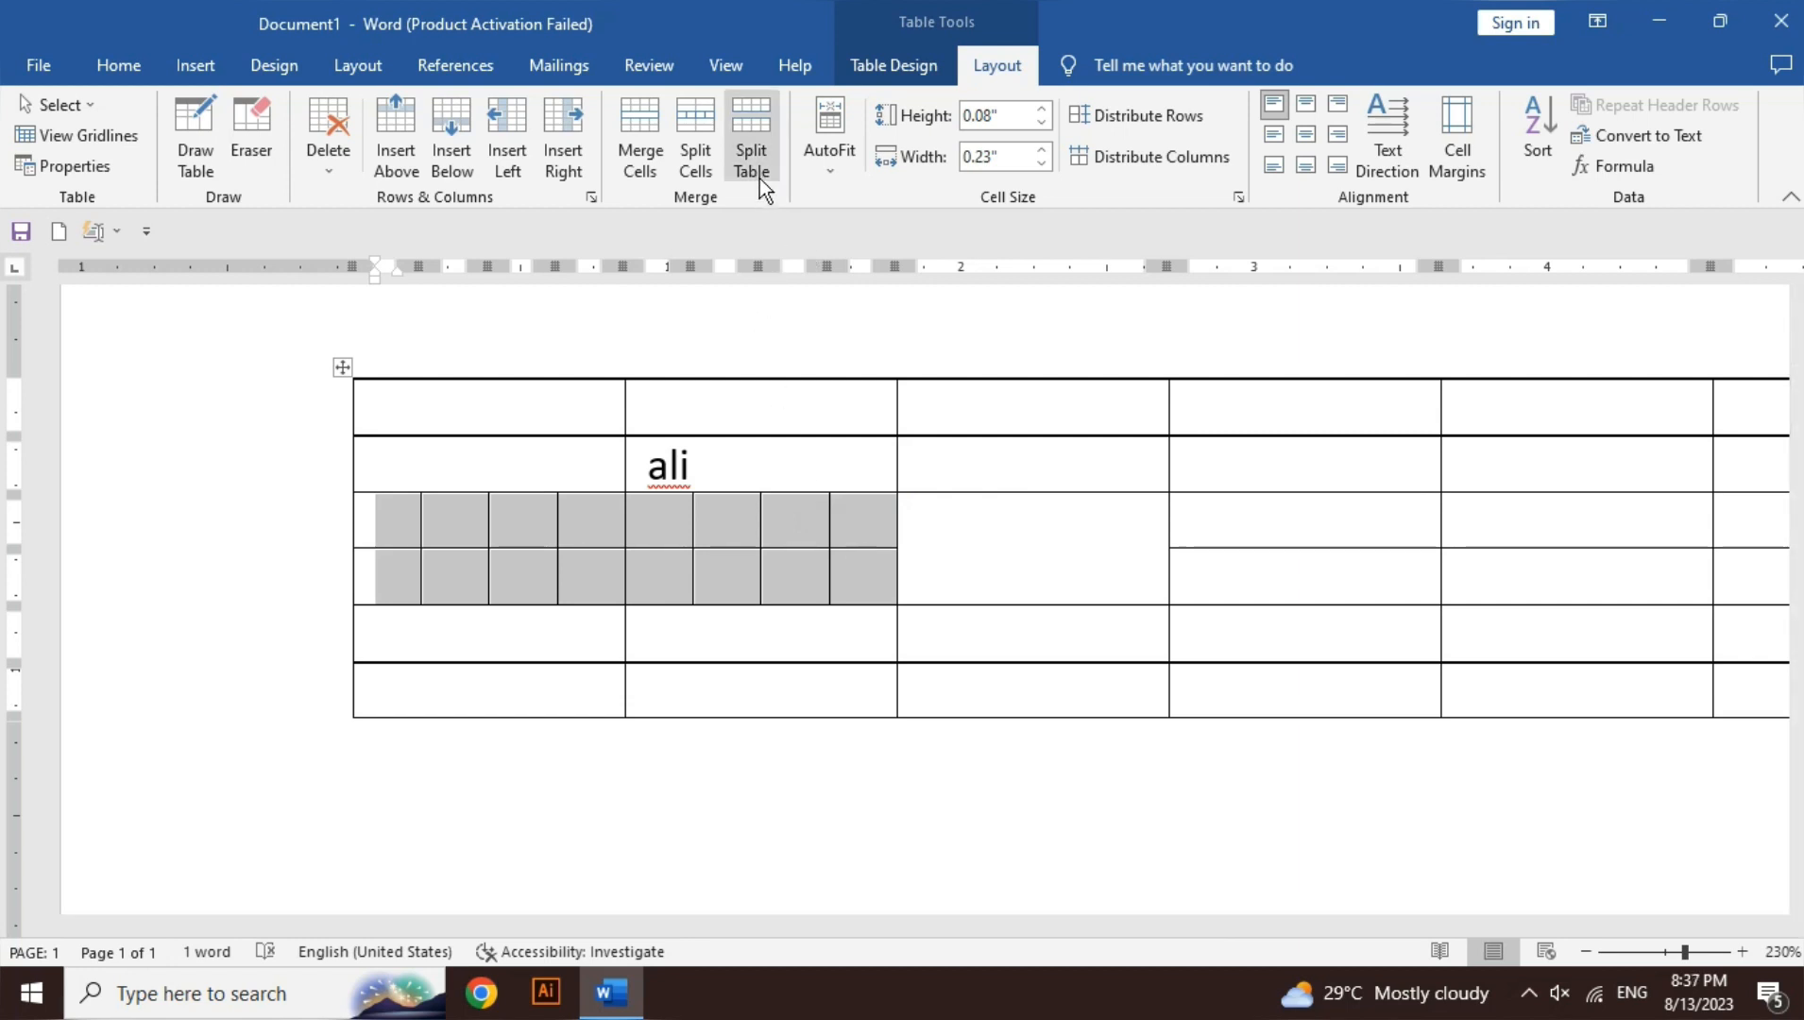
pyautogui.click(759, 483)
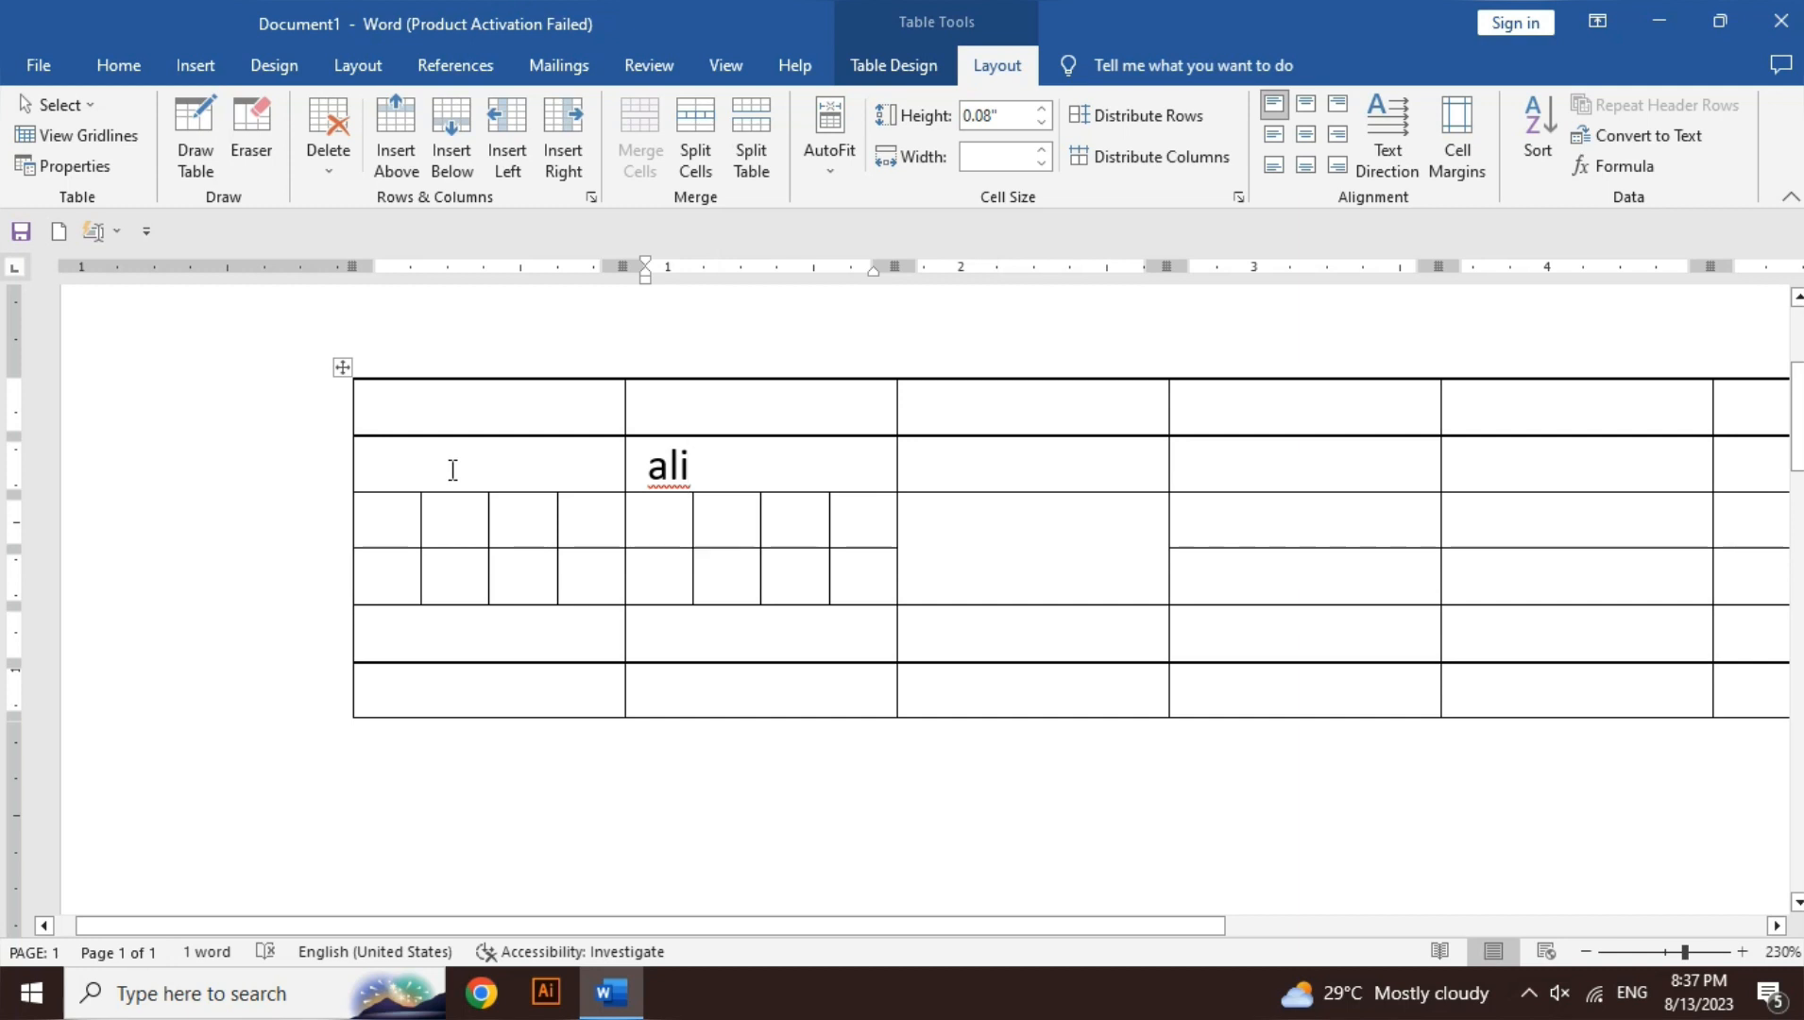
# - Split the table at the fifth row and move the lower part down the page
pyautogui.click(405, 643)
pyautogui.click(753, 173)
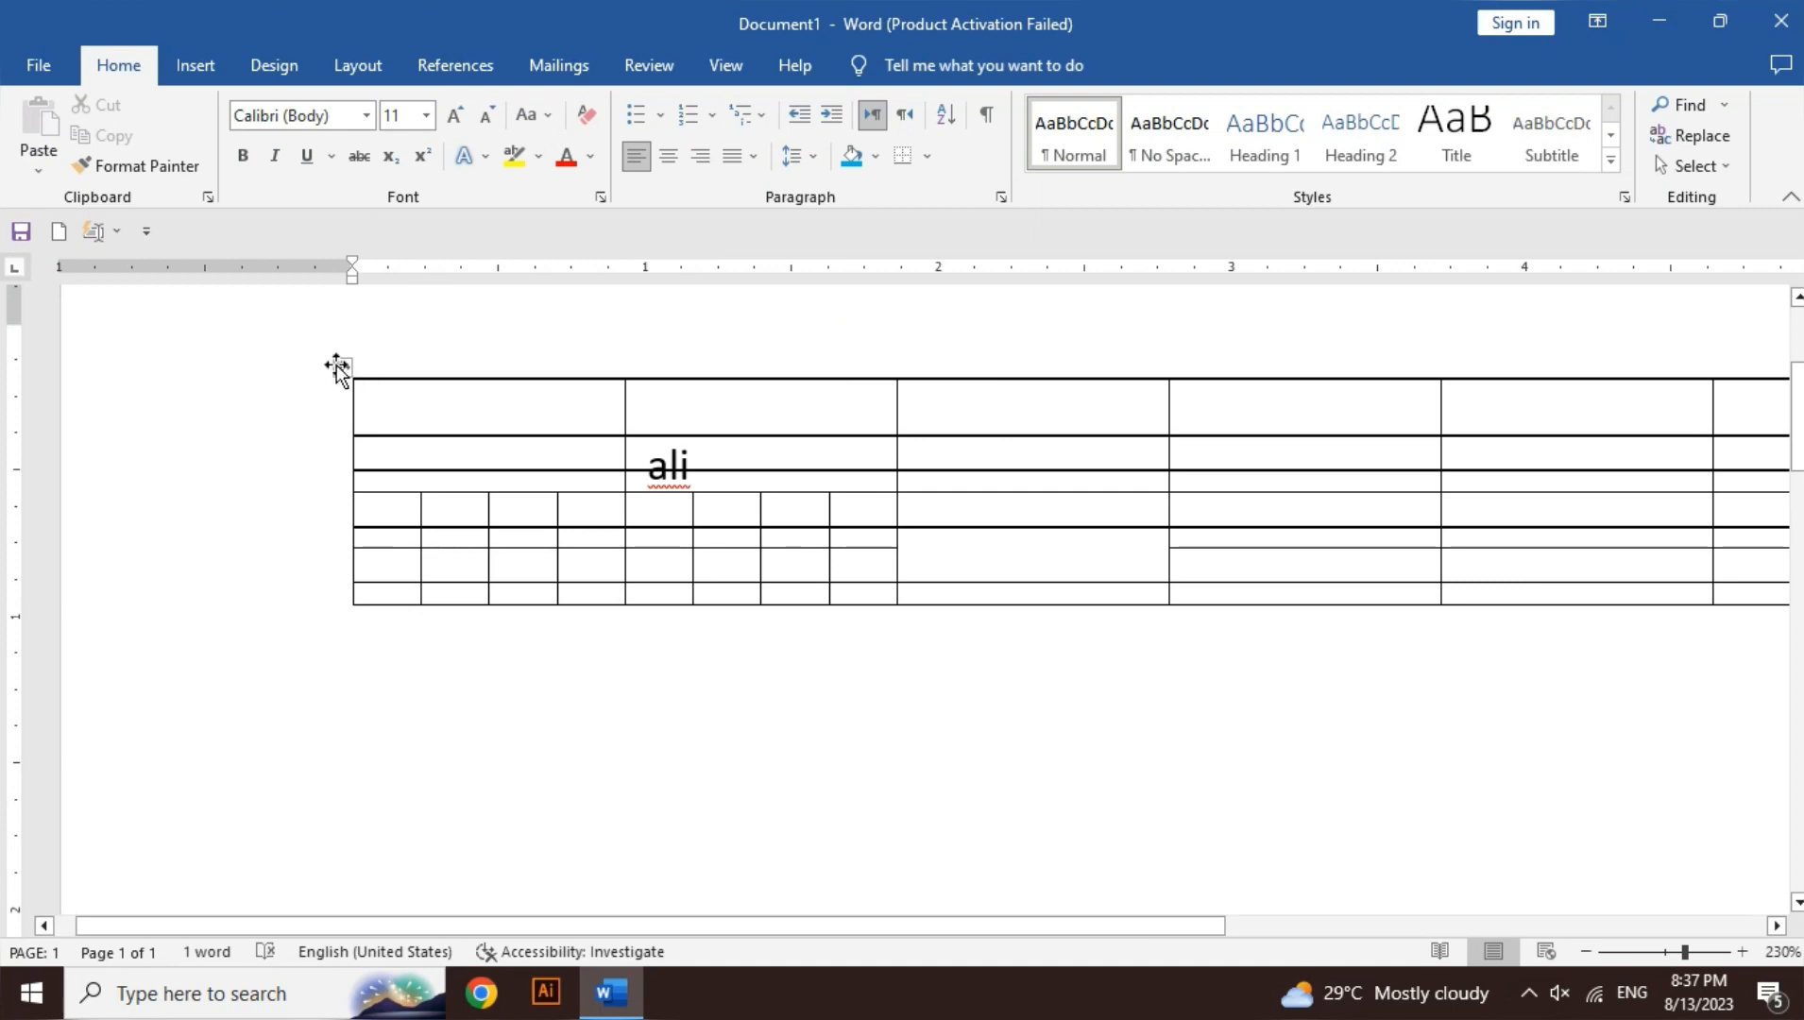
pyautogui.moveTo(337, 368); pyautogui.dragTo(310, 725)
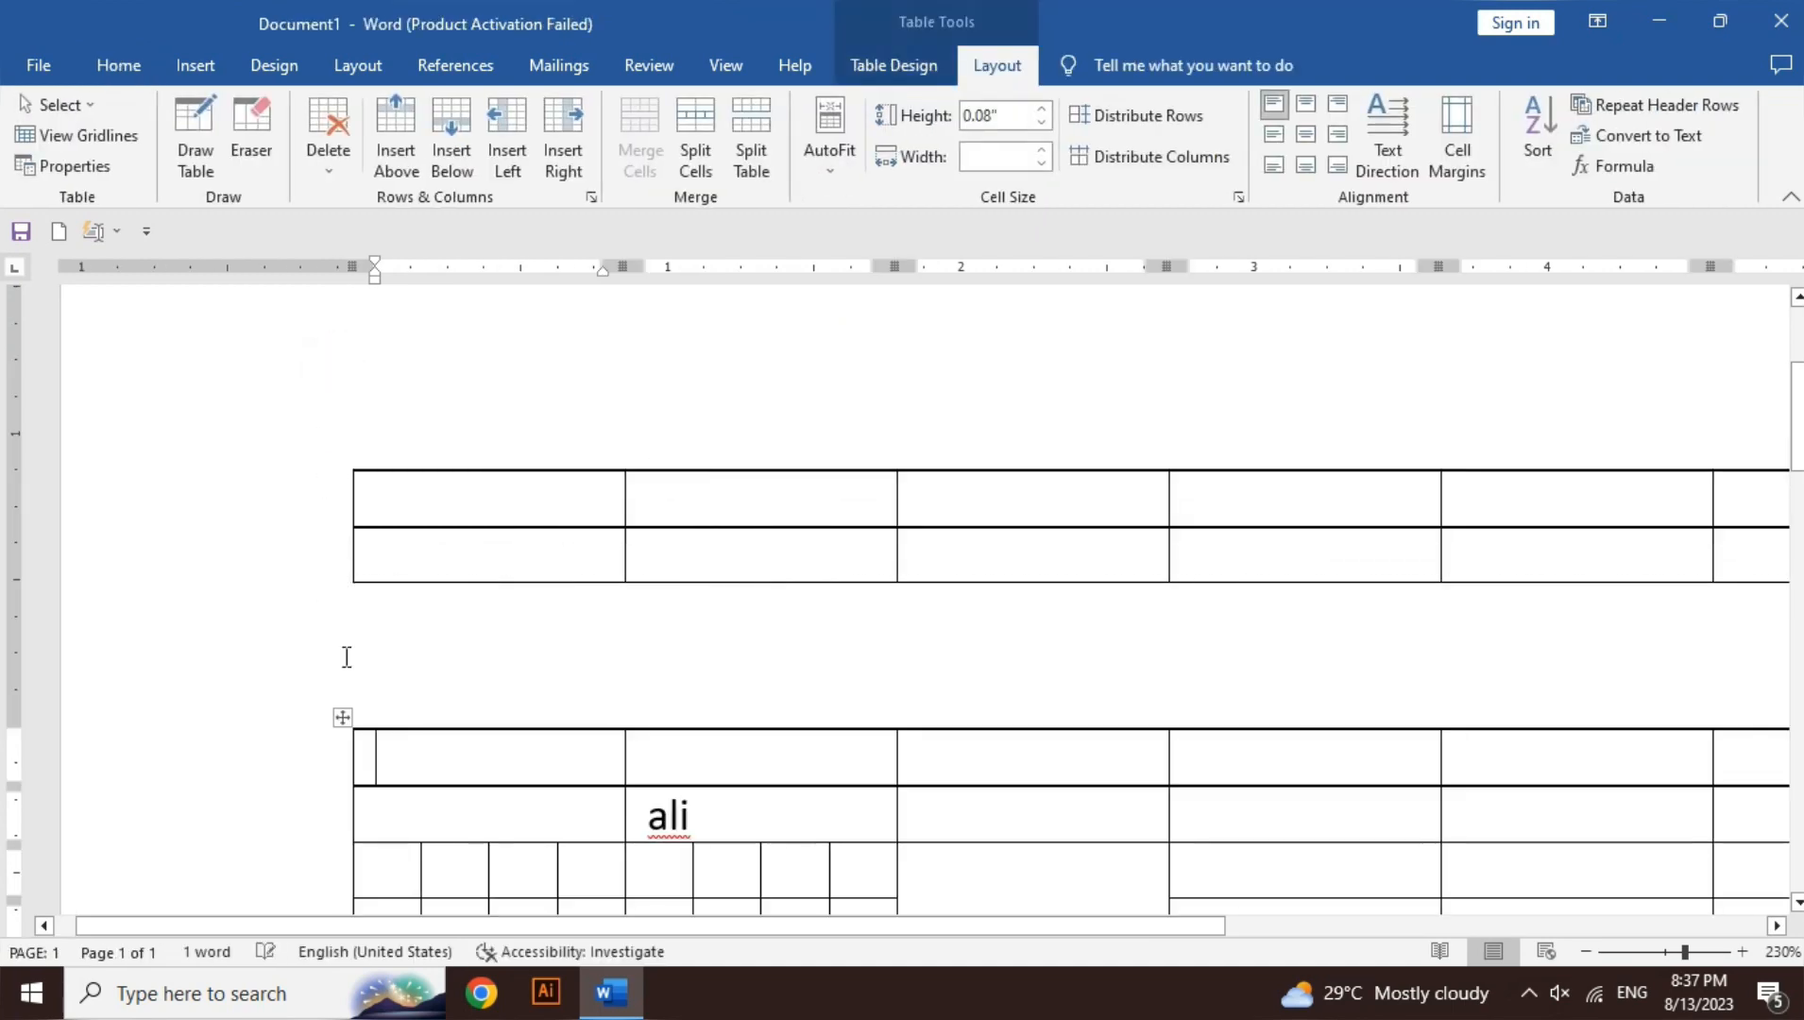
pyautogui.click(408, 501)
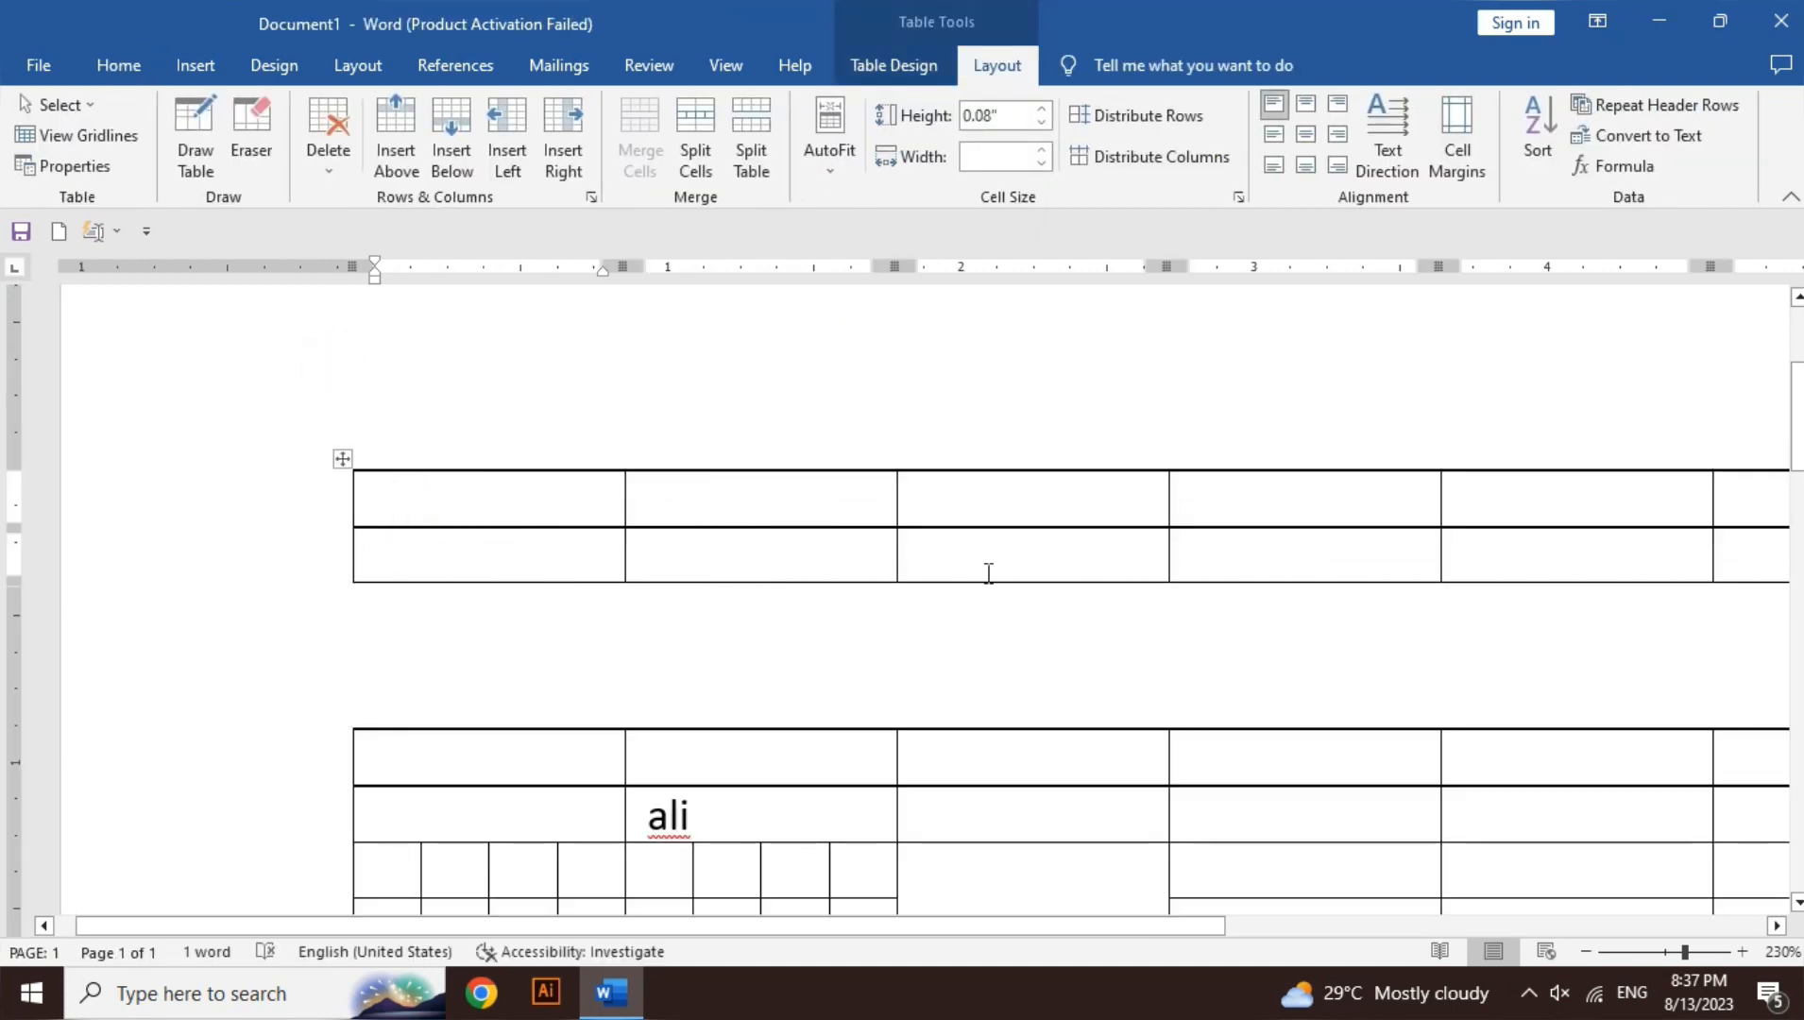
pyautogui.hotkey('ctrl', 'z')
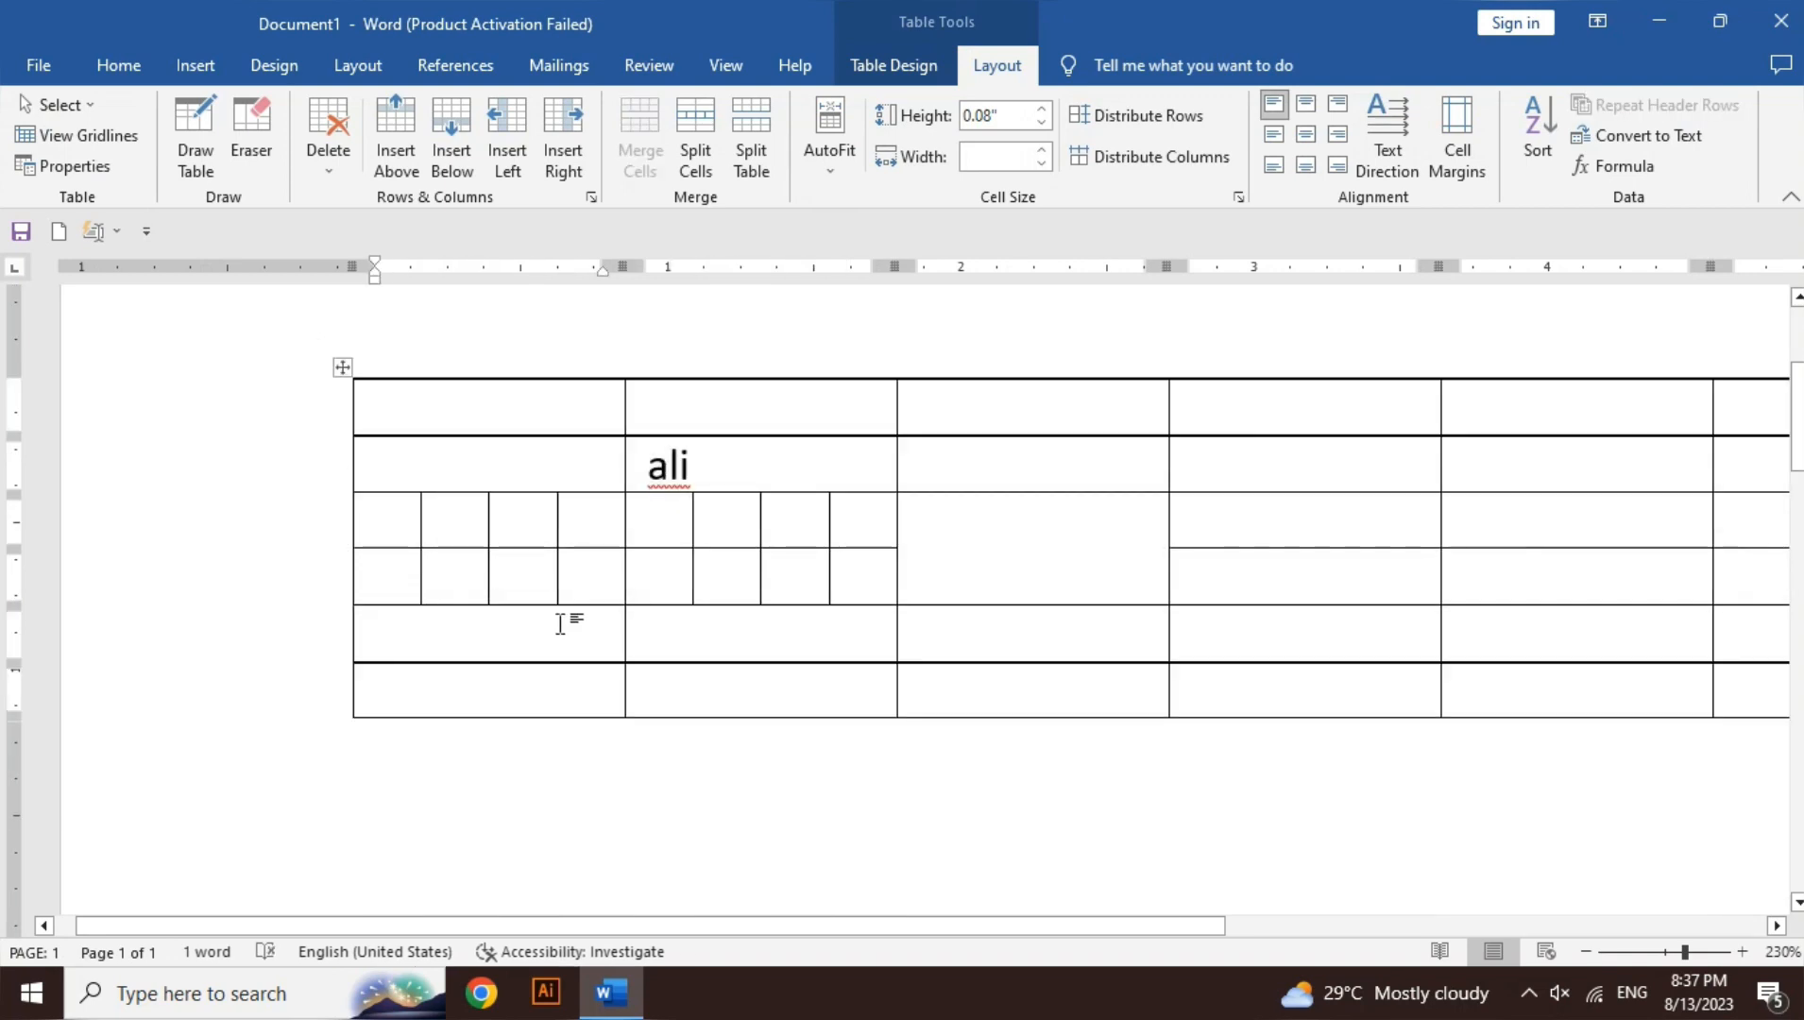
pyautogui.moveTo(1800, 434); pyautogui.dragTo(1803, 470)
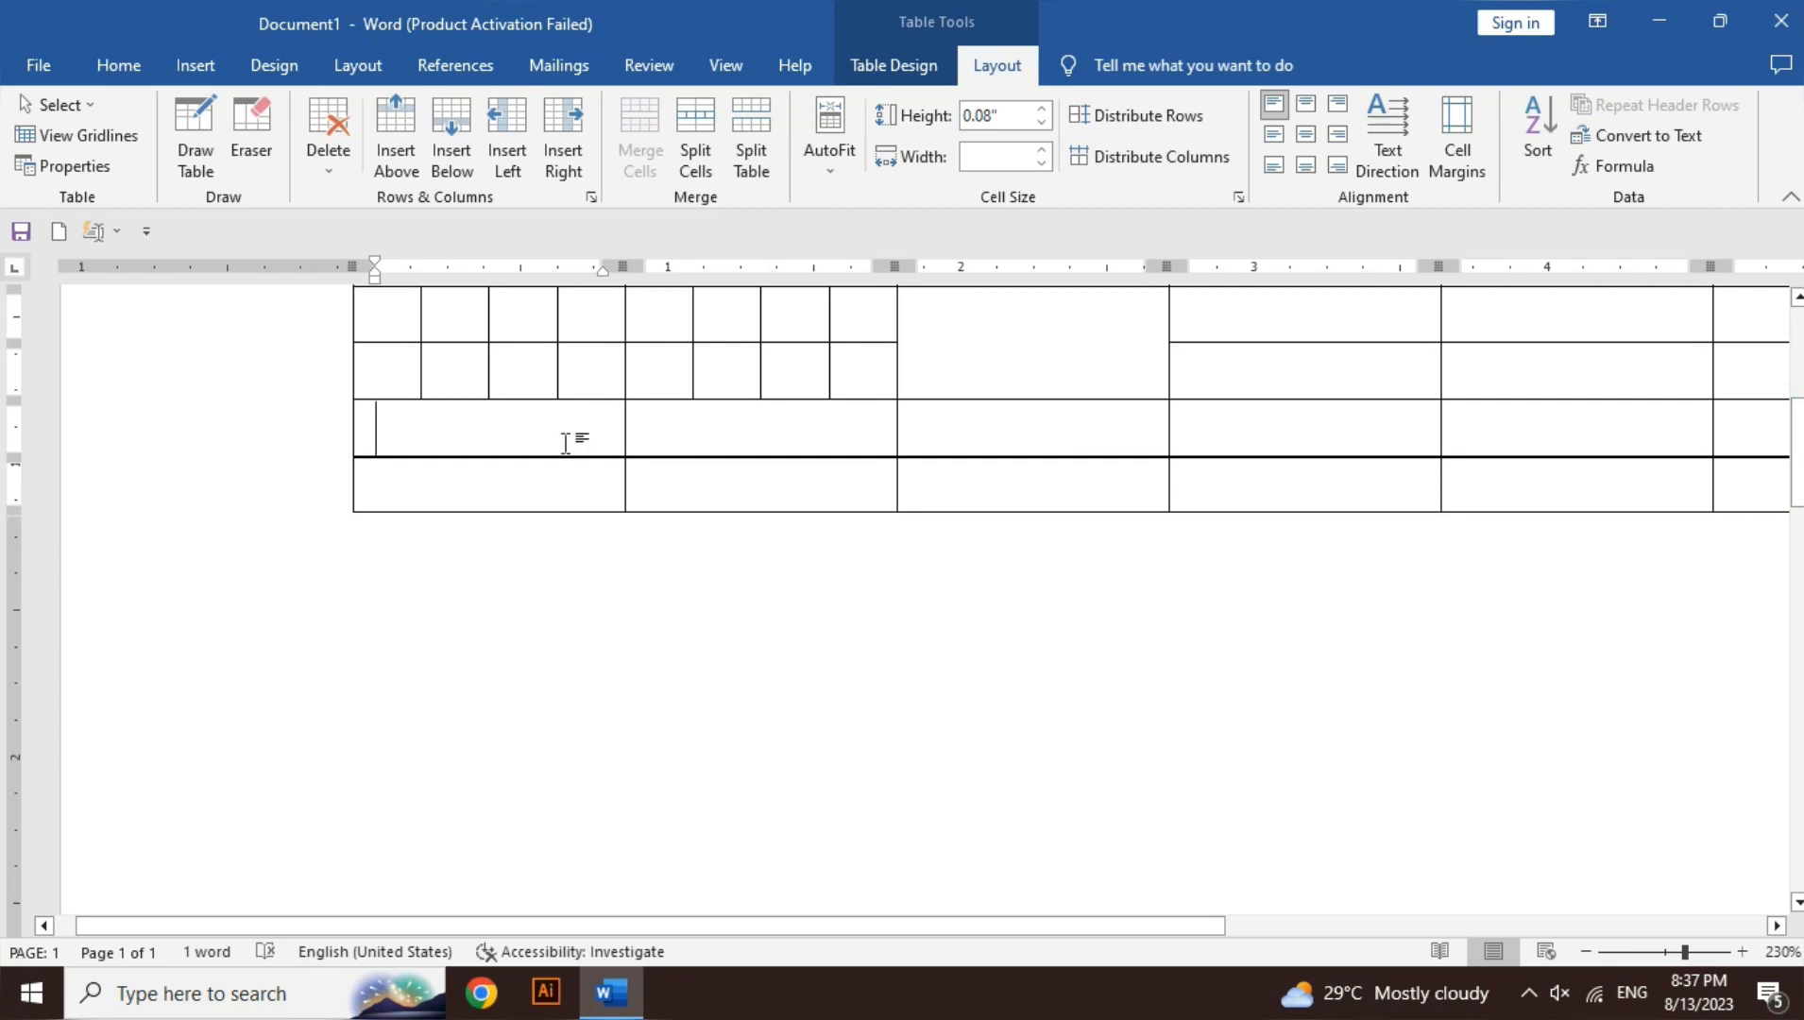
pyautogui.click(762, 145)
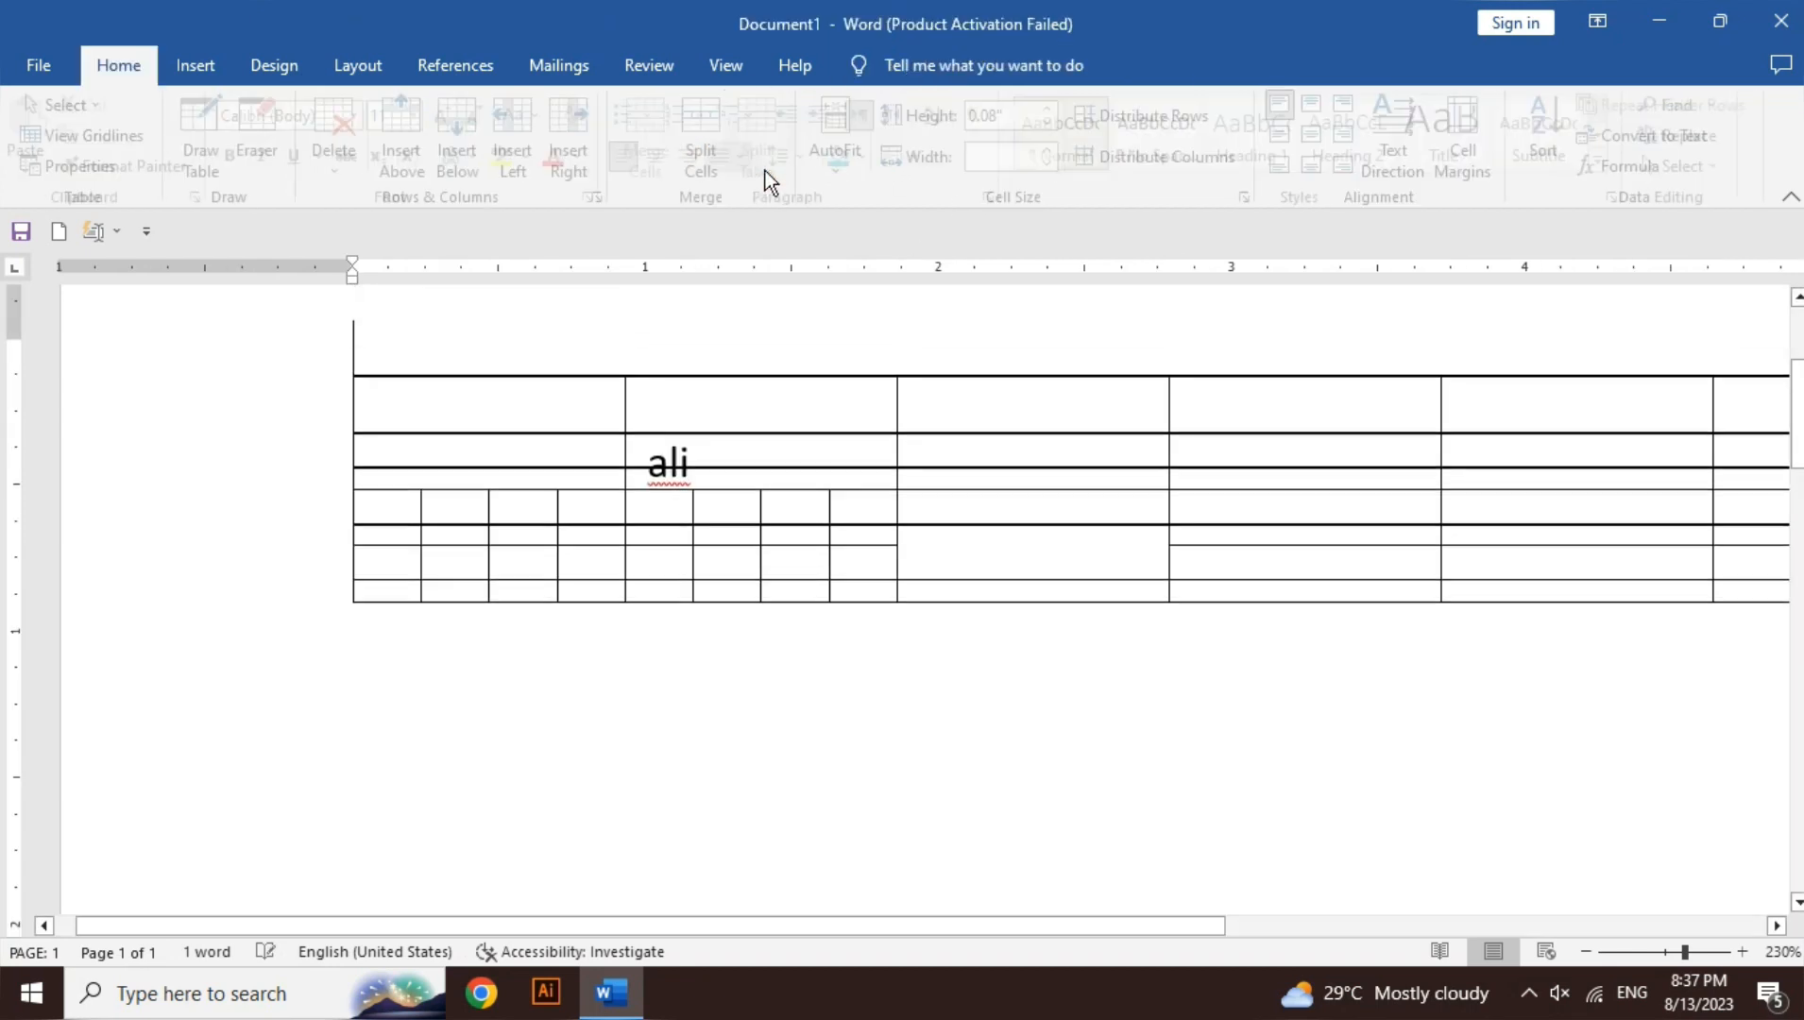
pyautogui.moveTo(349, 385); pyautogui.dragTo(331, 693)
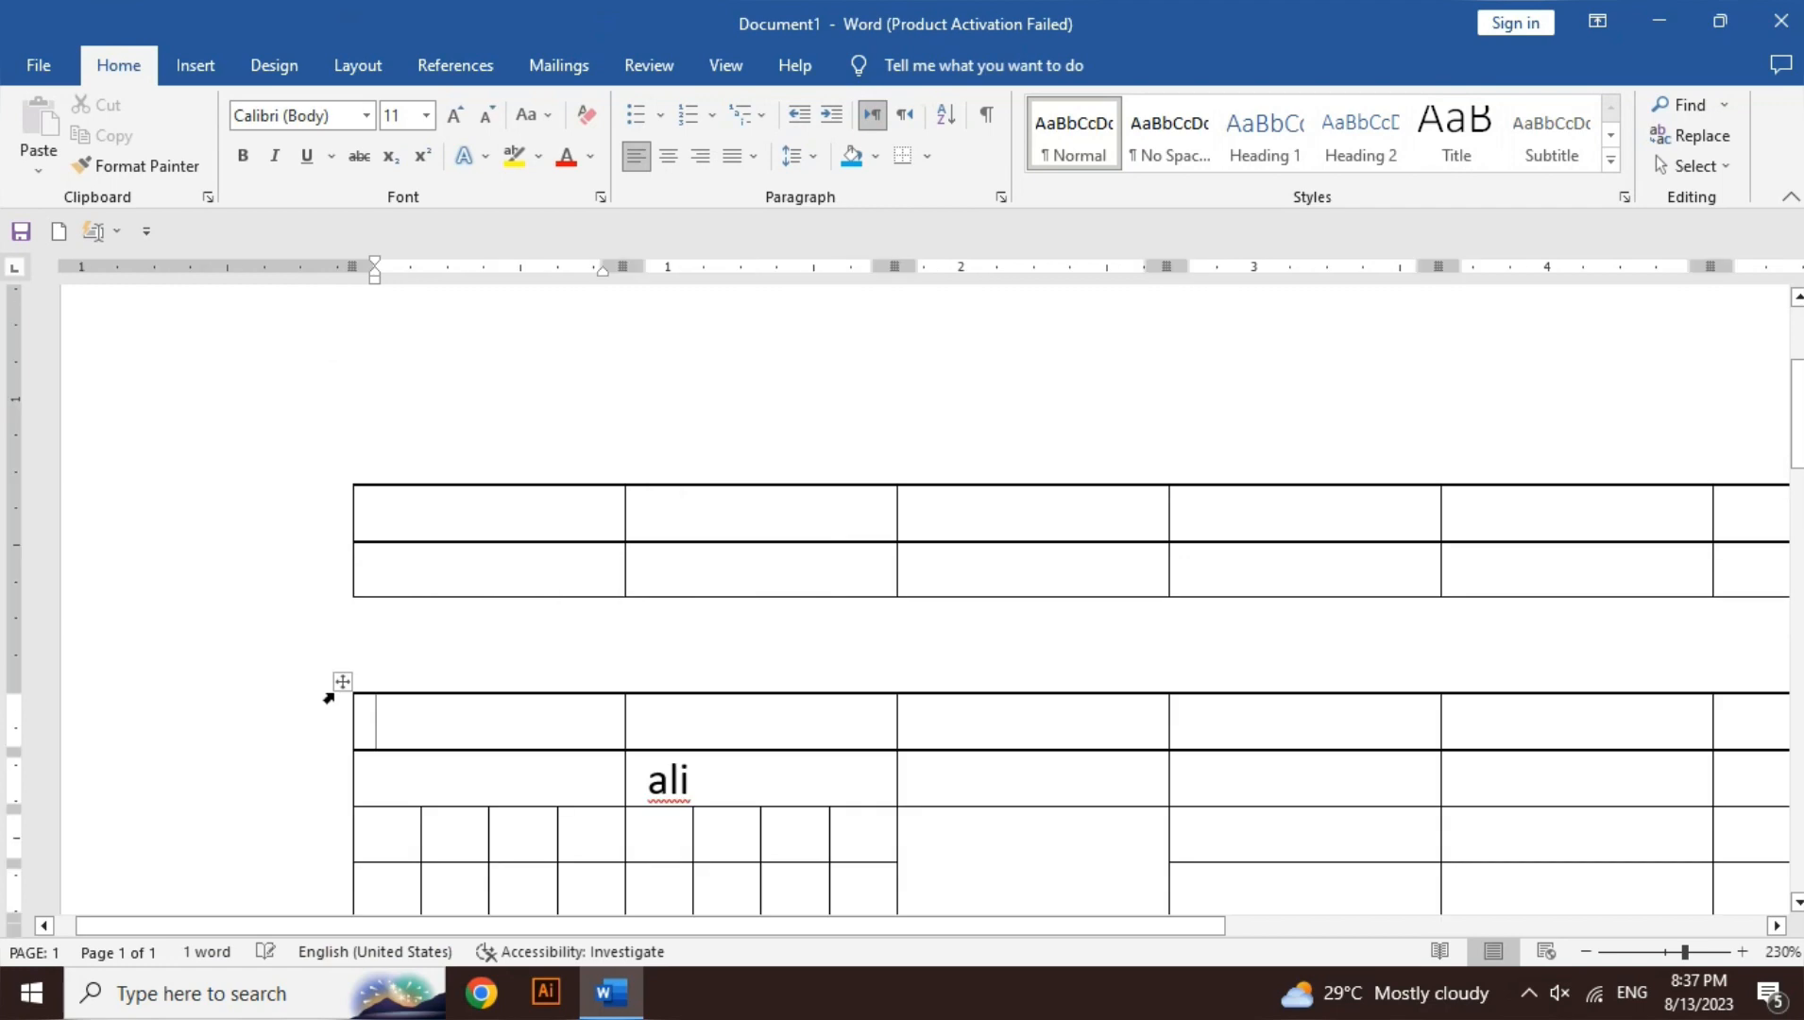
pyautogui.click(433, 518)
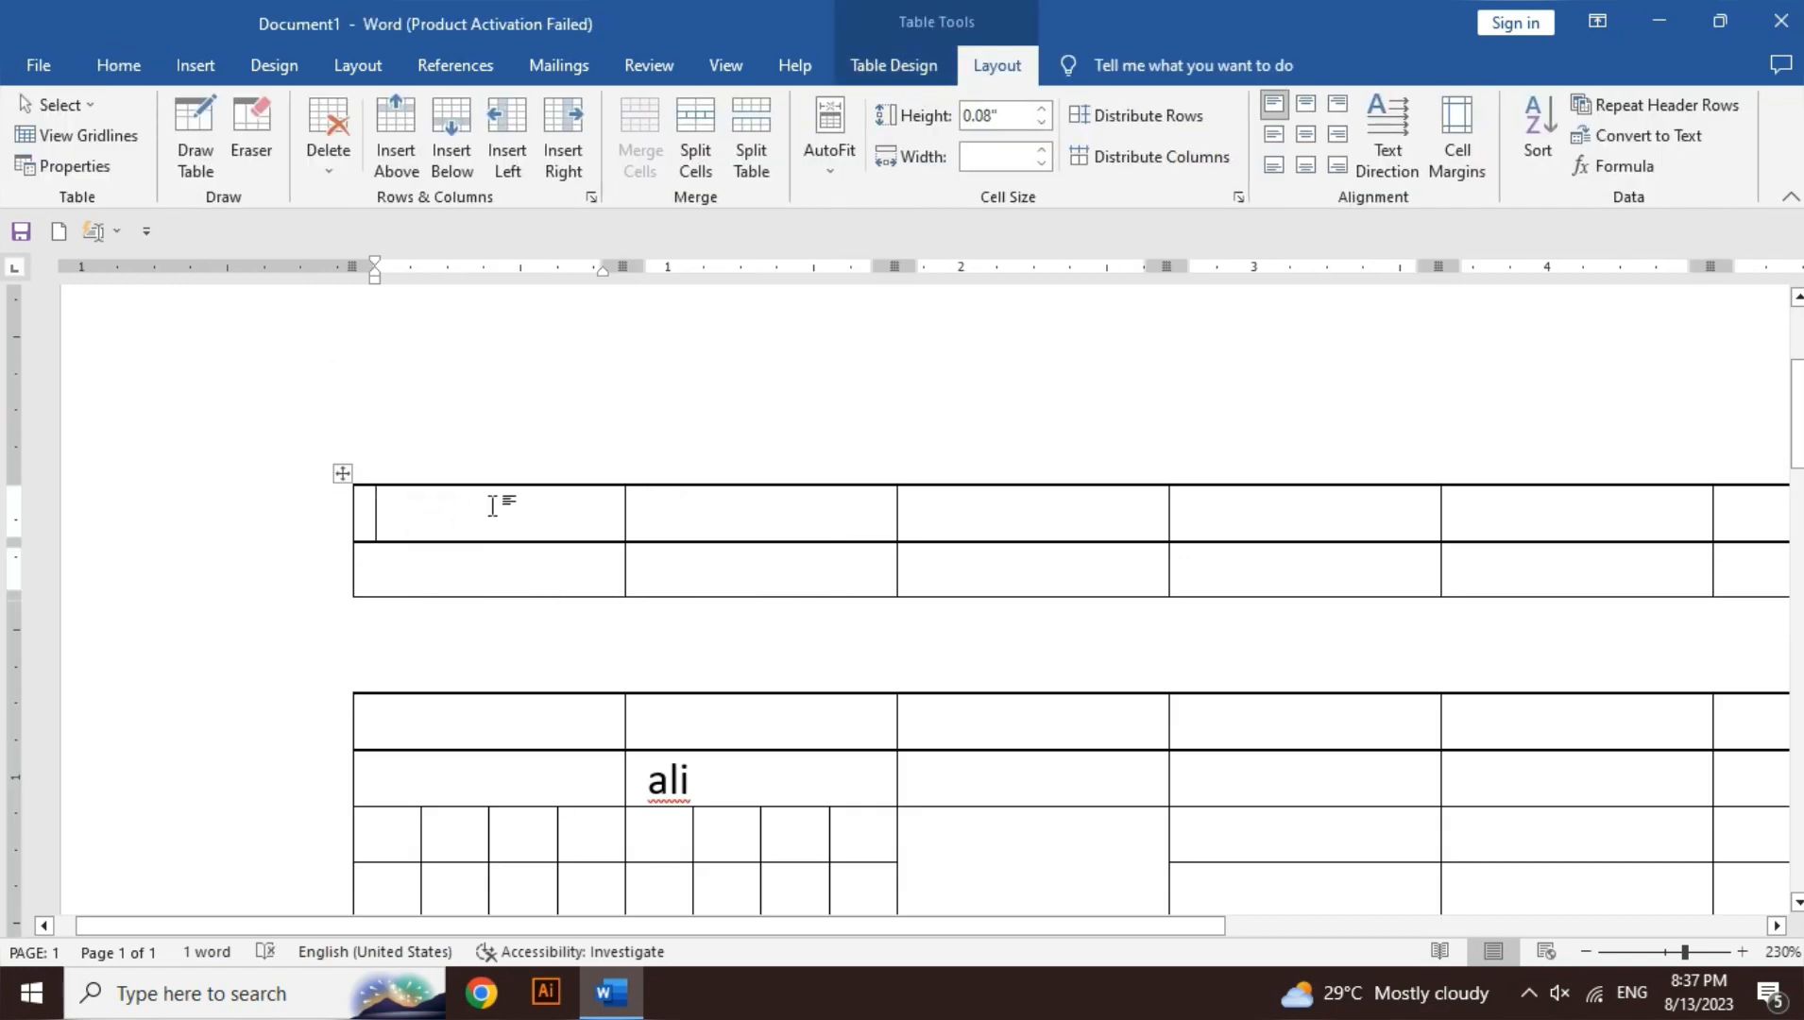
# - Delete the upper table with Delete Table, then select and delete the remaining table
pyautogui.click(320, 159)
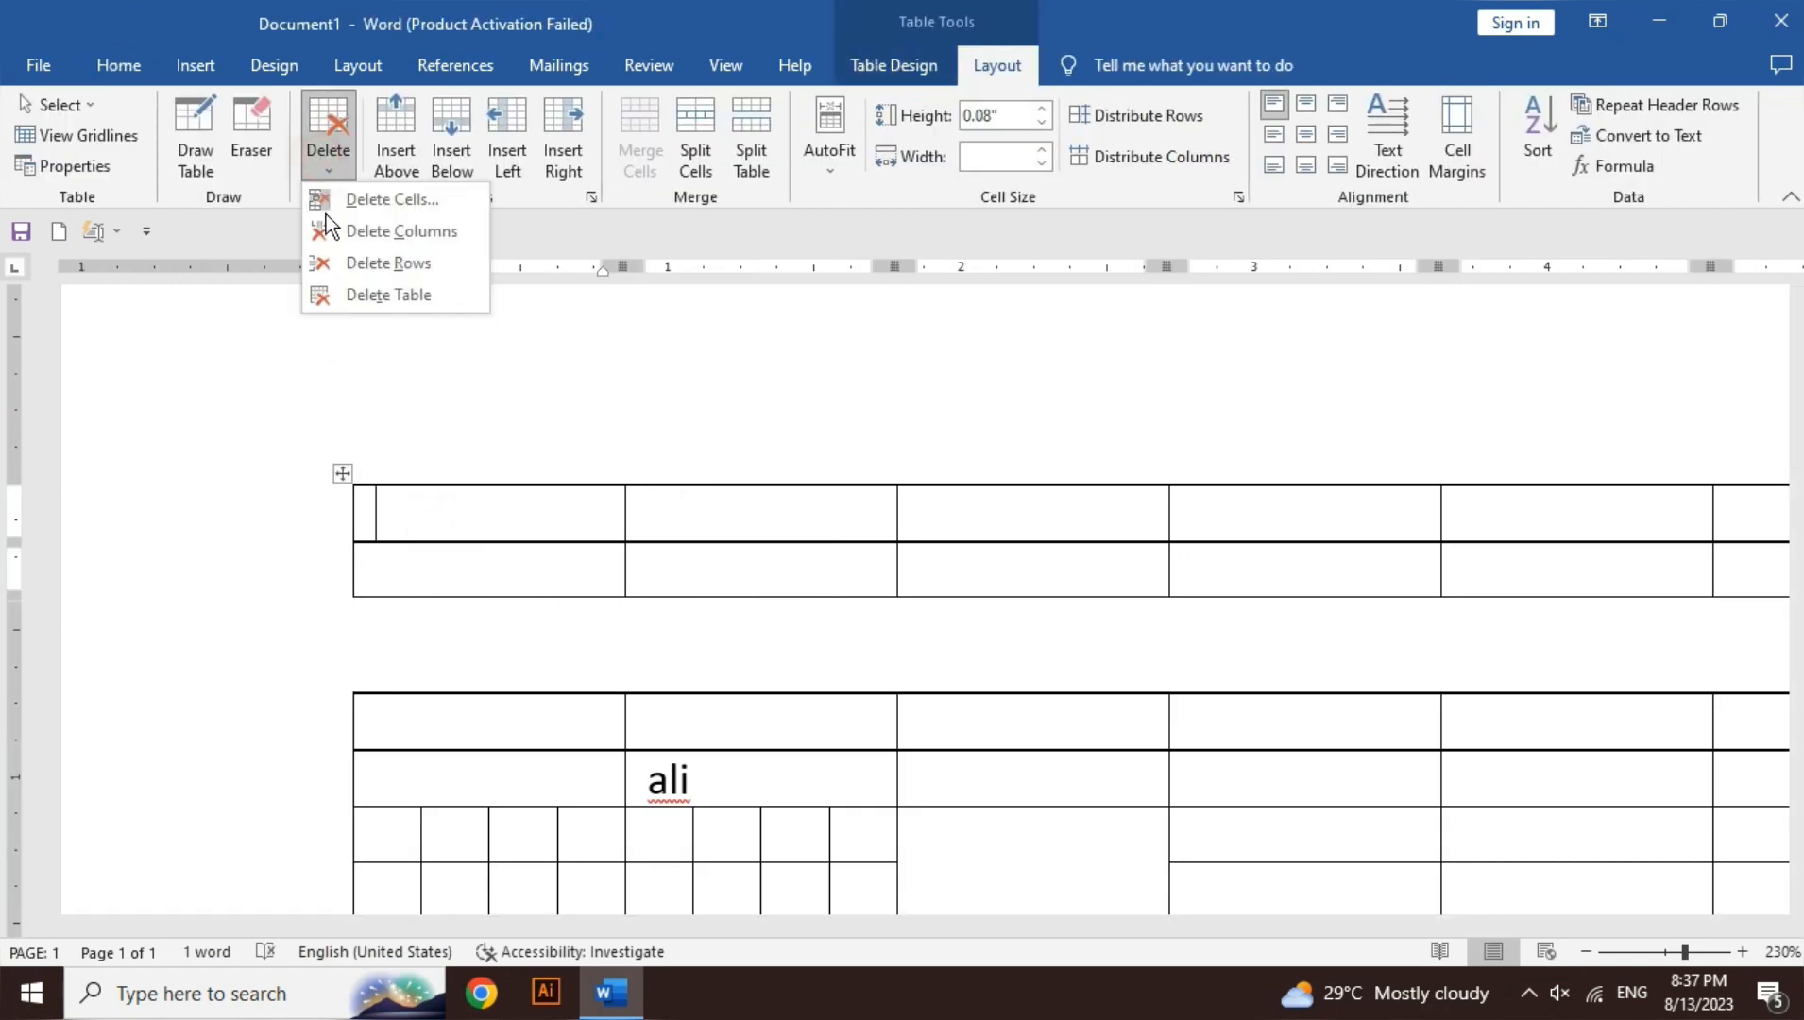
pyautogui.click(370, 294)
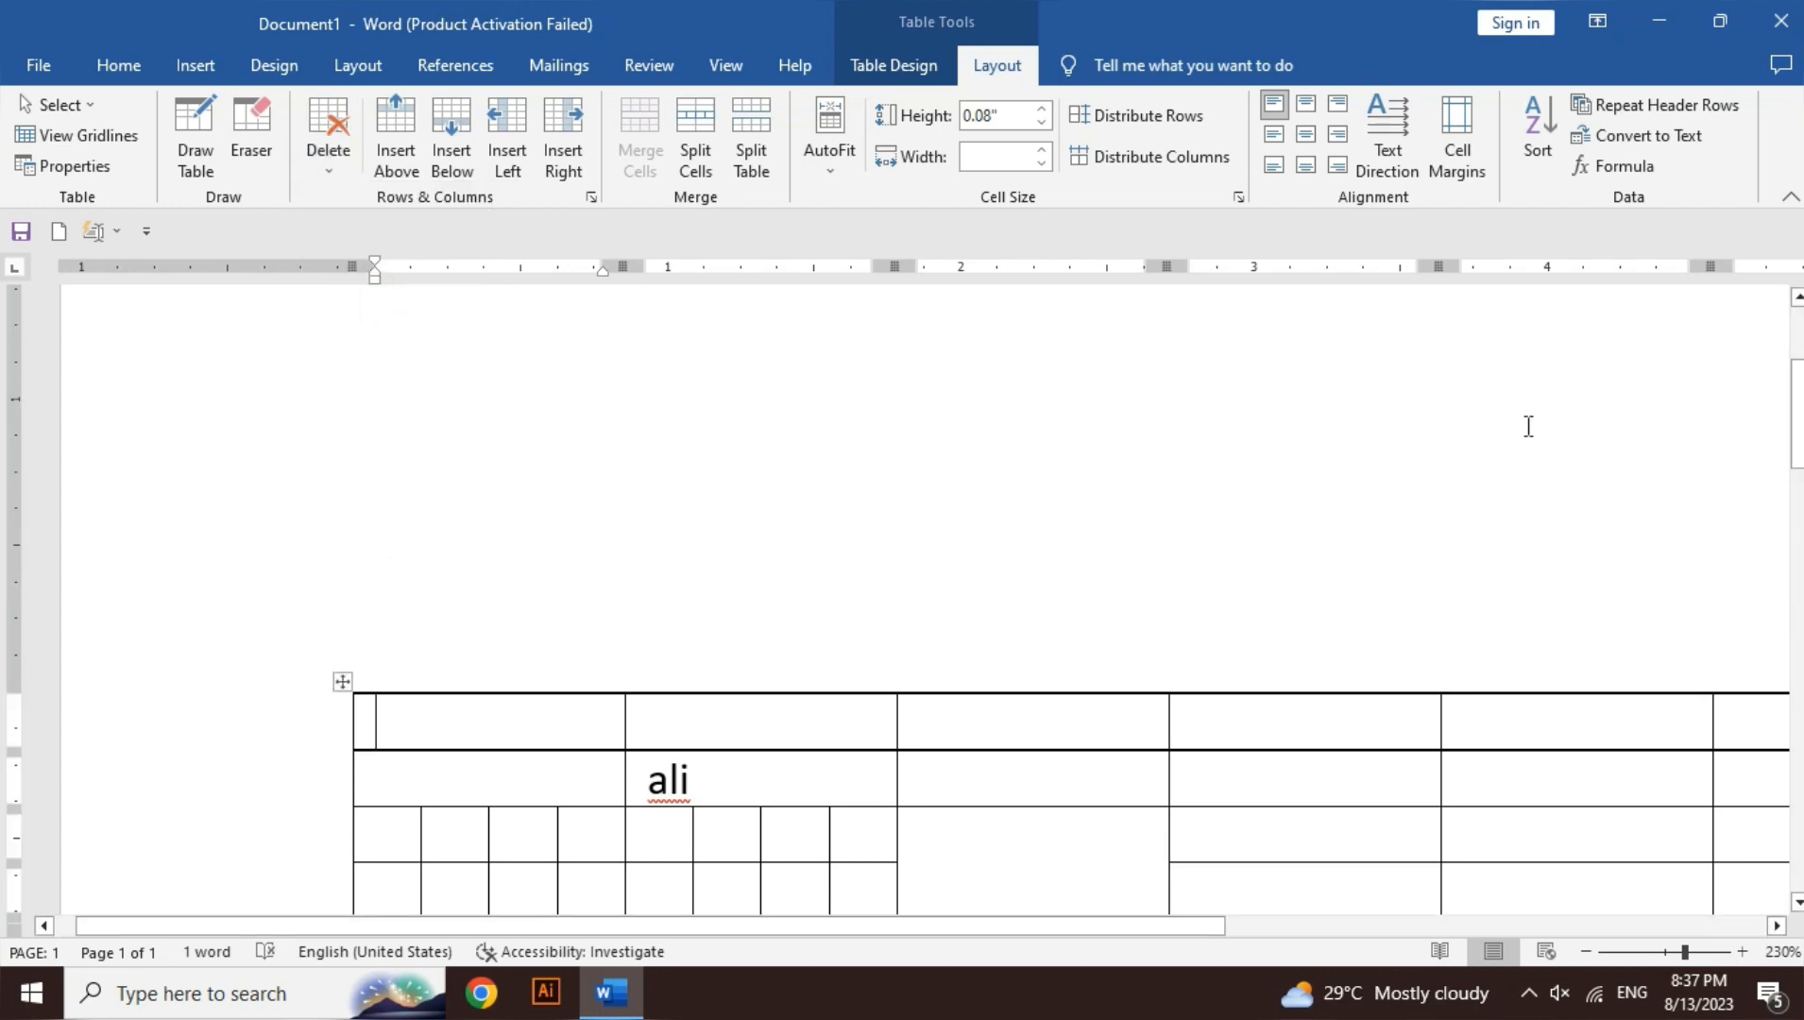
pyautogui.moveTo(1798, 414); pyautogui.dragTo(1797, 489)
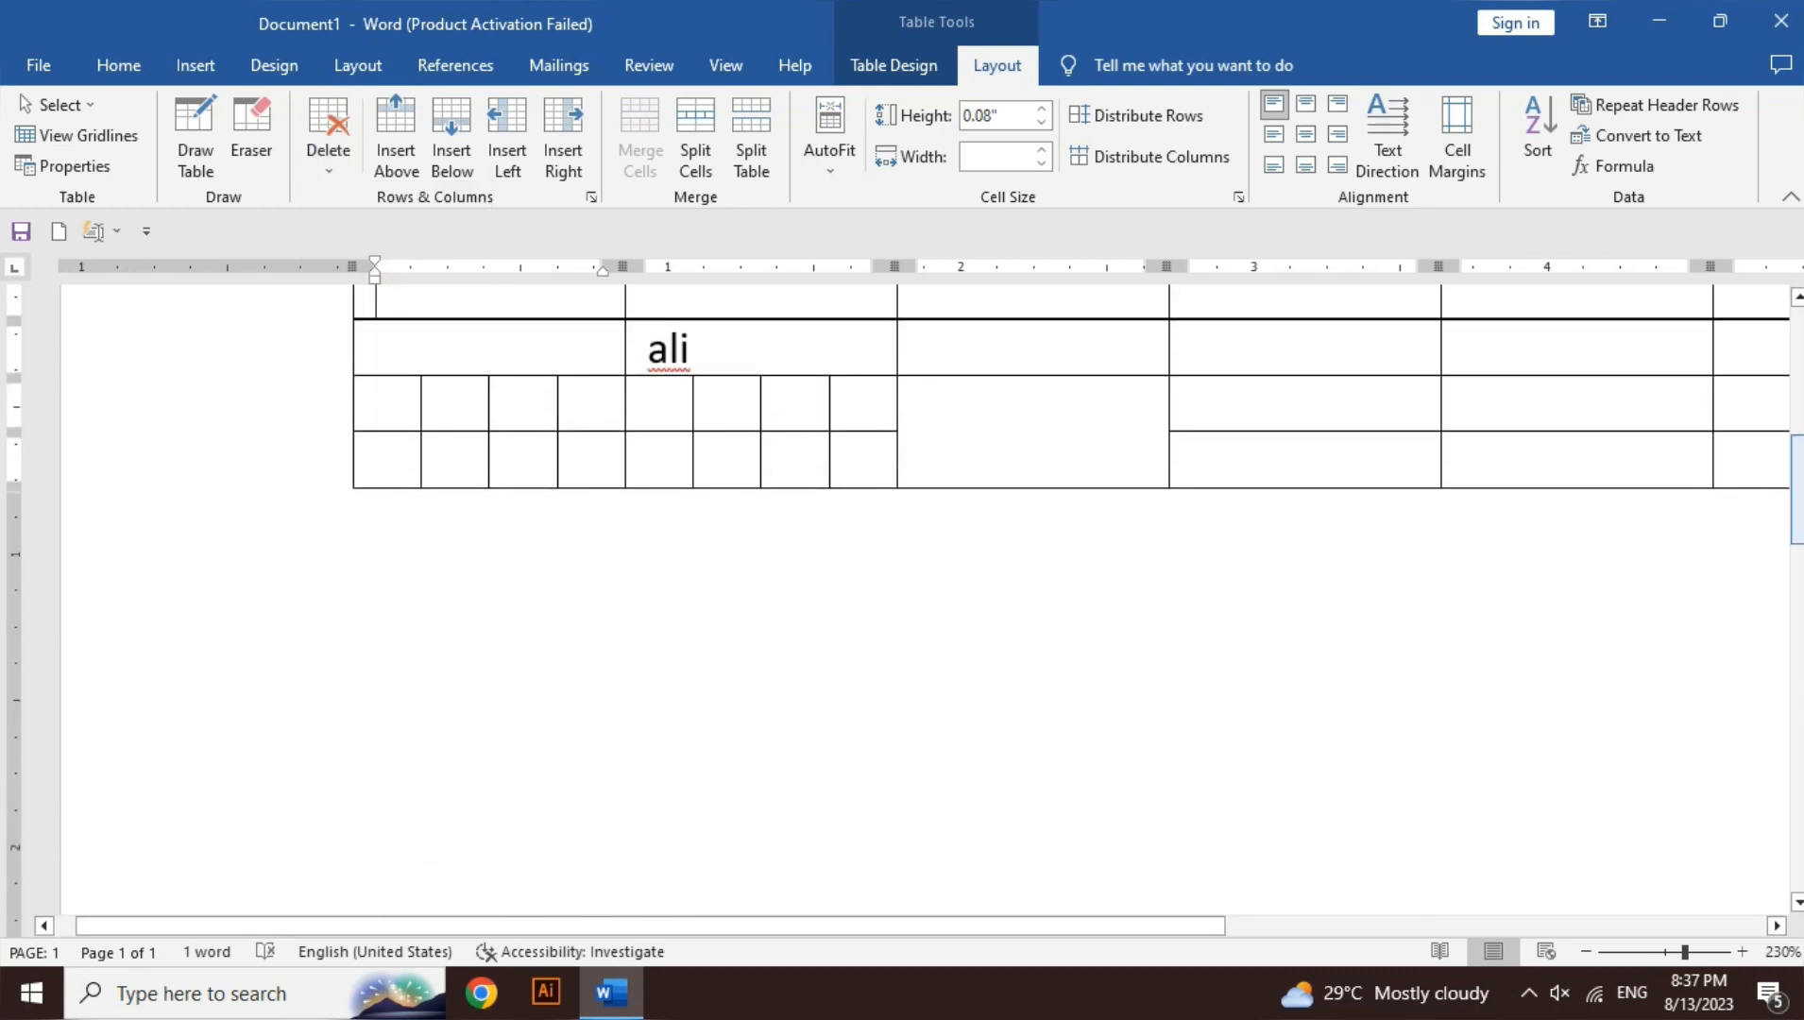
pyautogui.hotkey('ctrl', 'a')
pyautogui.press('Delete')
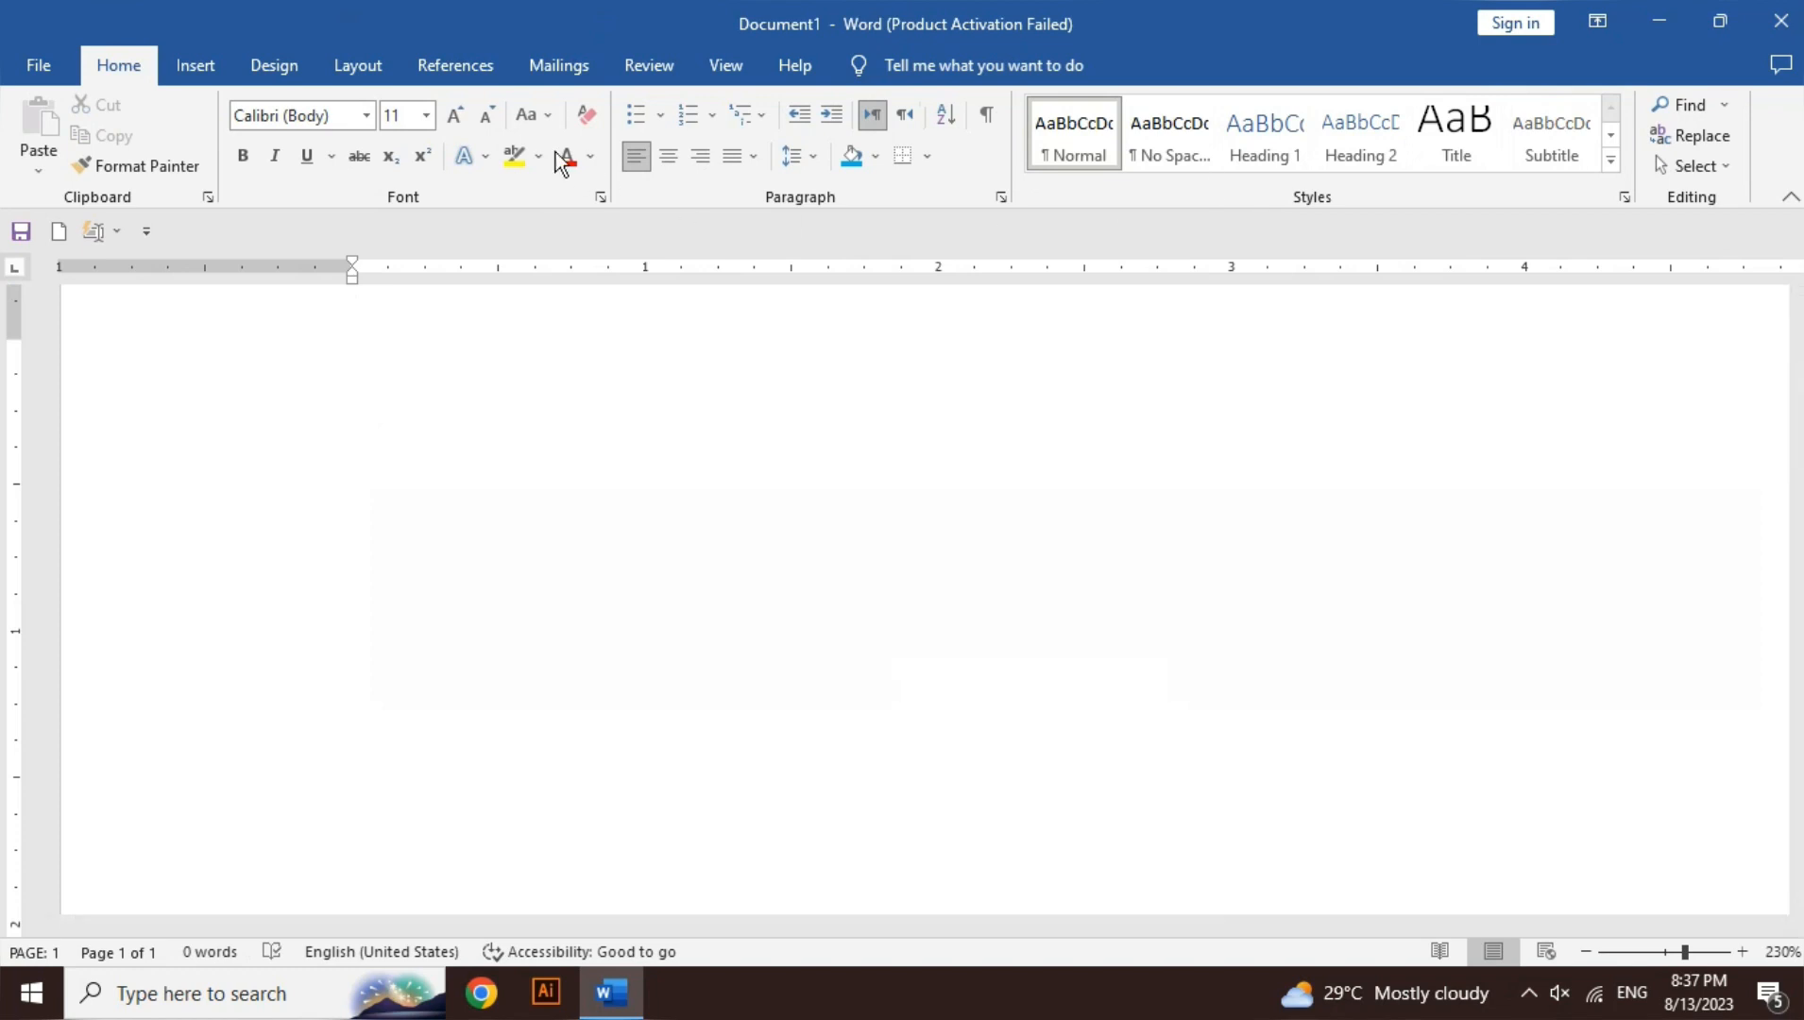
# - Insert a 4-column by 4-row table from the Table grid, zoom out, and show its Layout sizing options
pyautogui.click(192, 68)
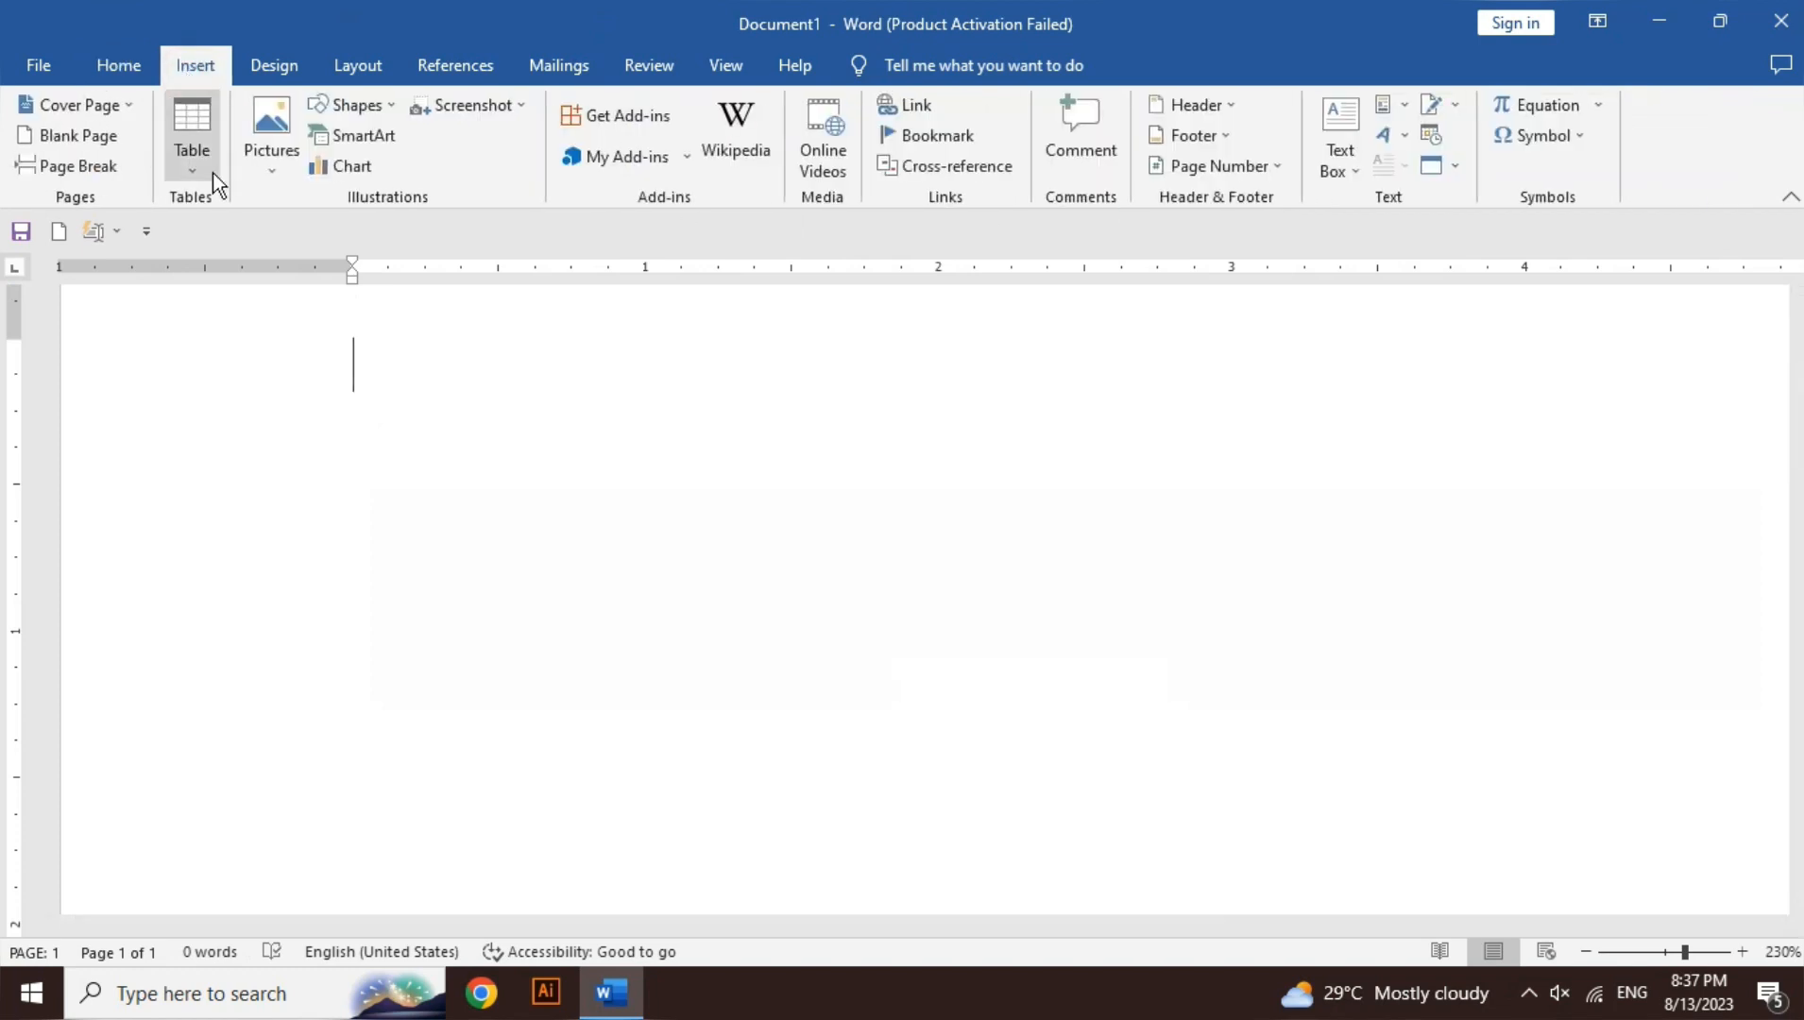
pyautogui.click(213, 174)
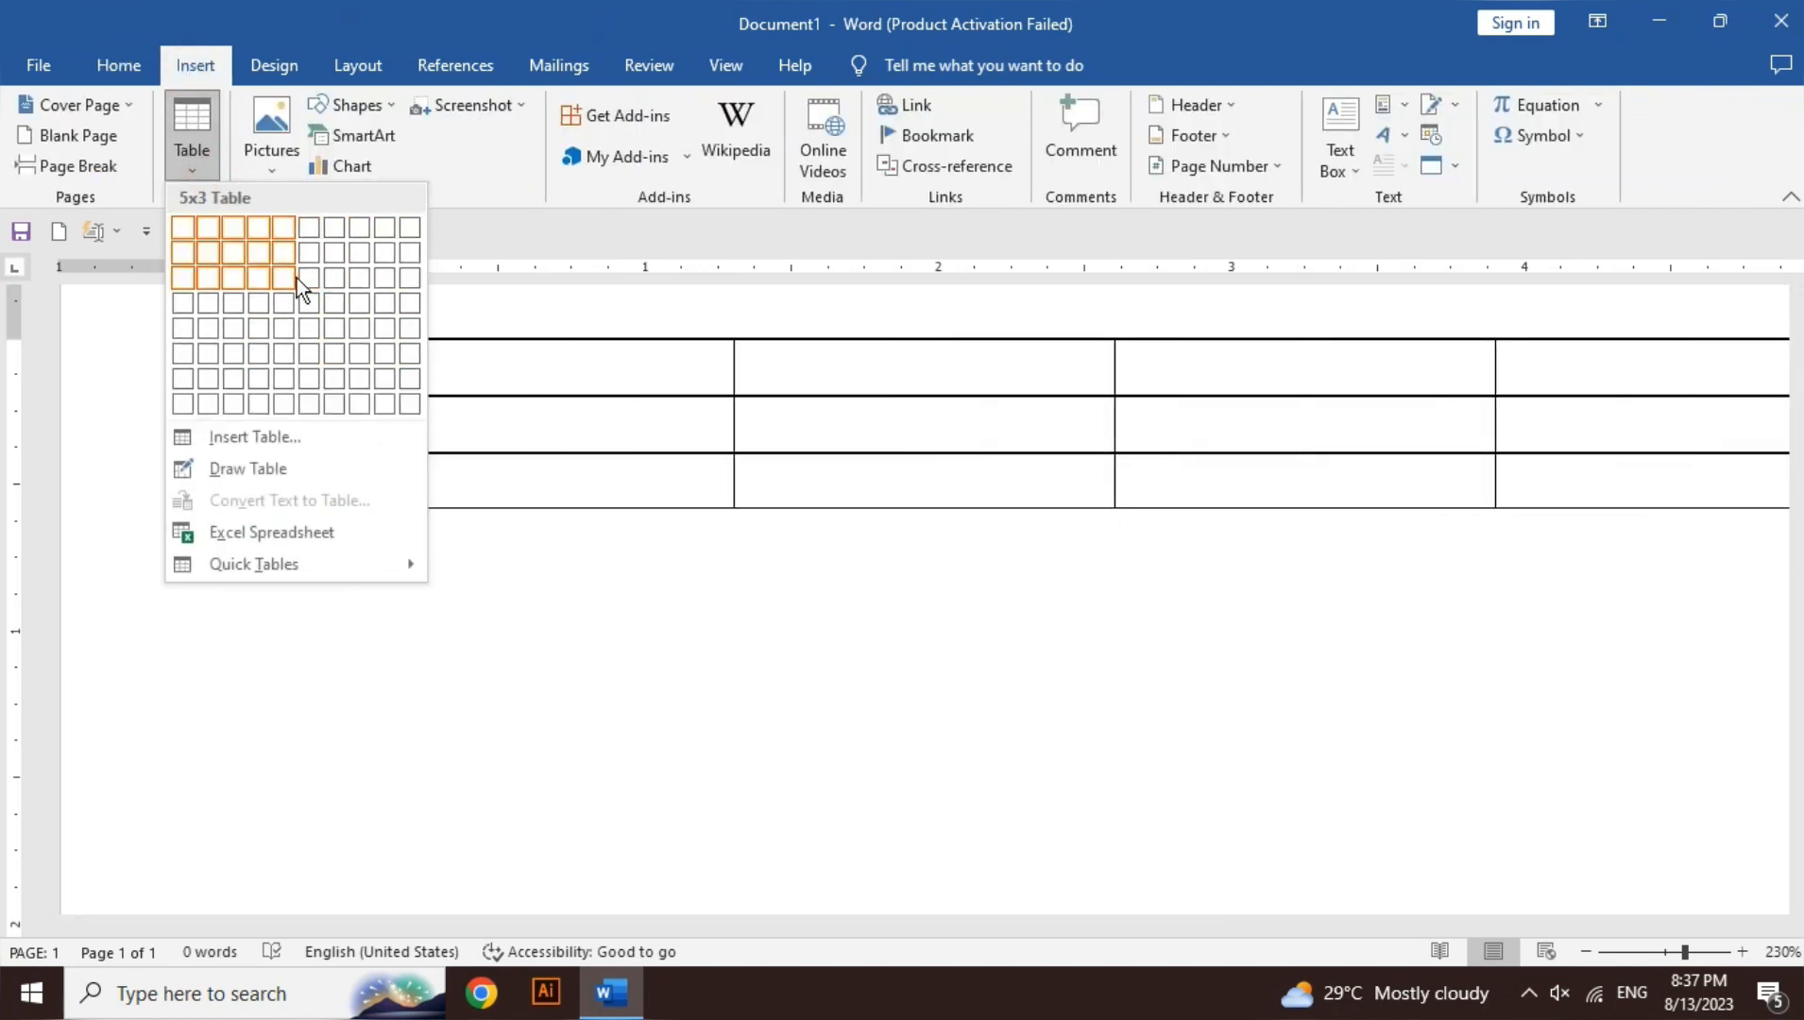
pyautogui.click(264, 301)
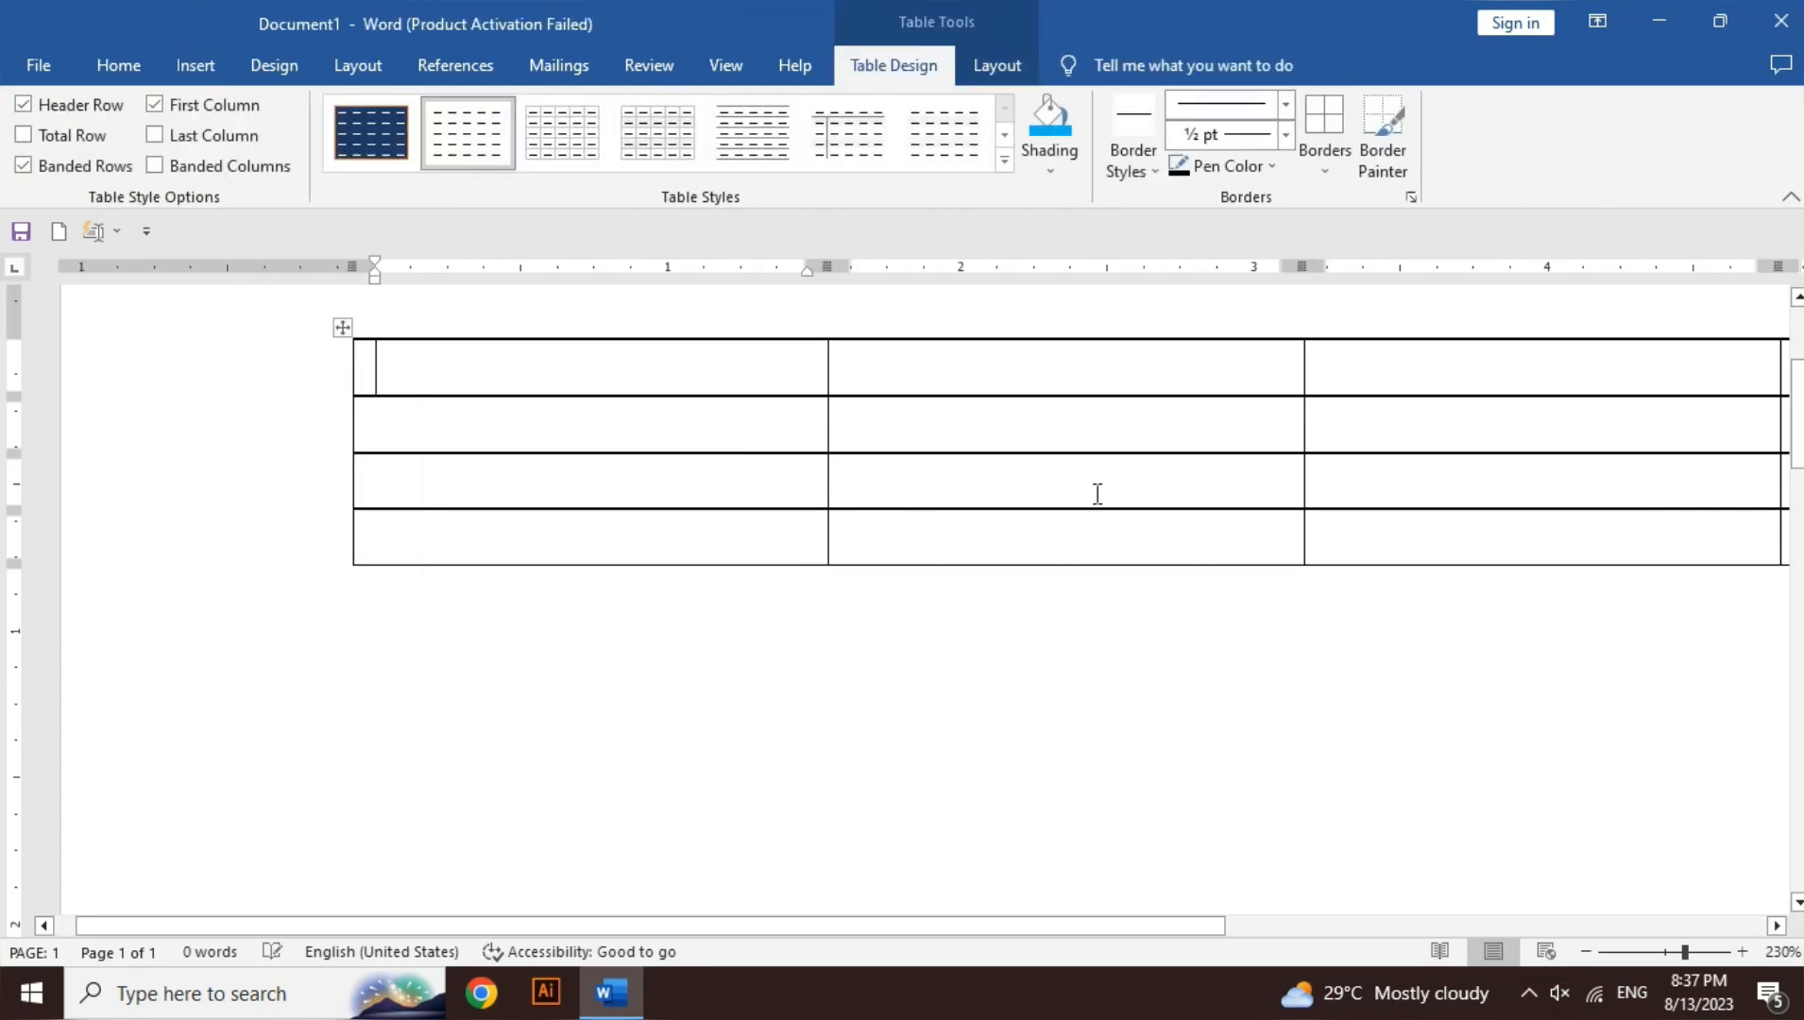
pyautogui.moveTo(1168, 927); pyautogui.dragTo(1337, 933)
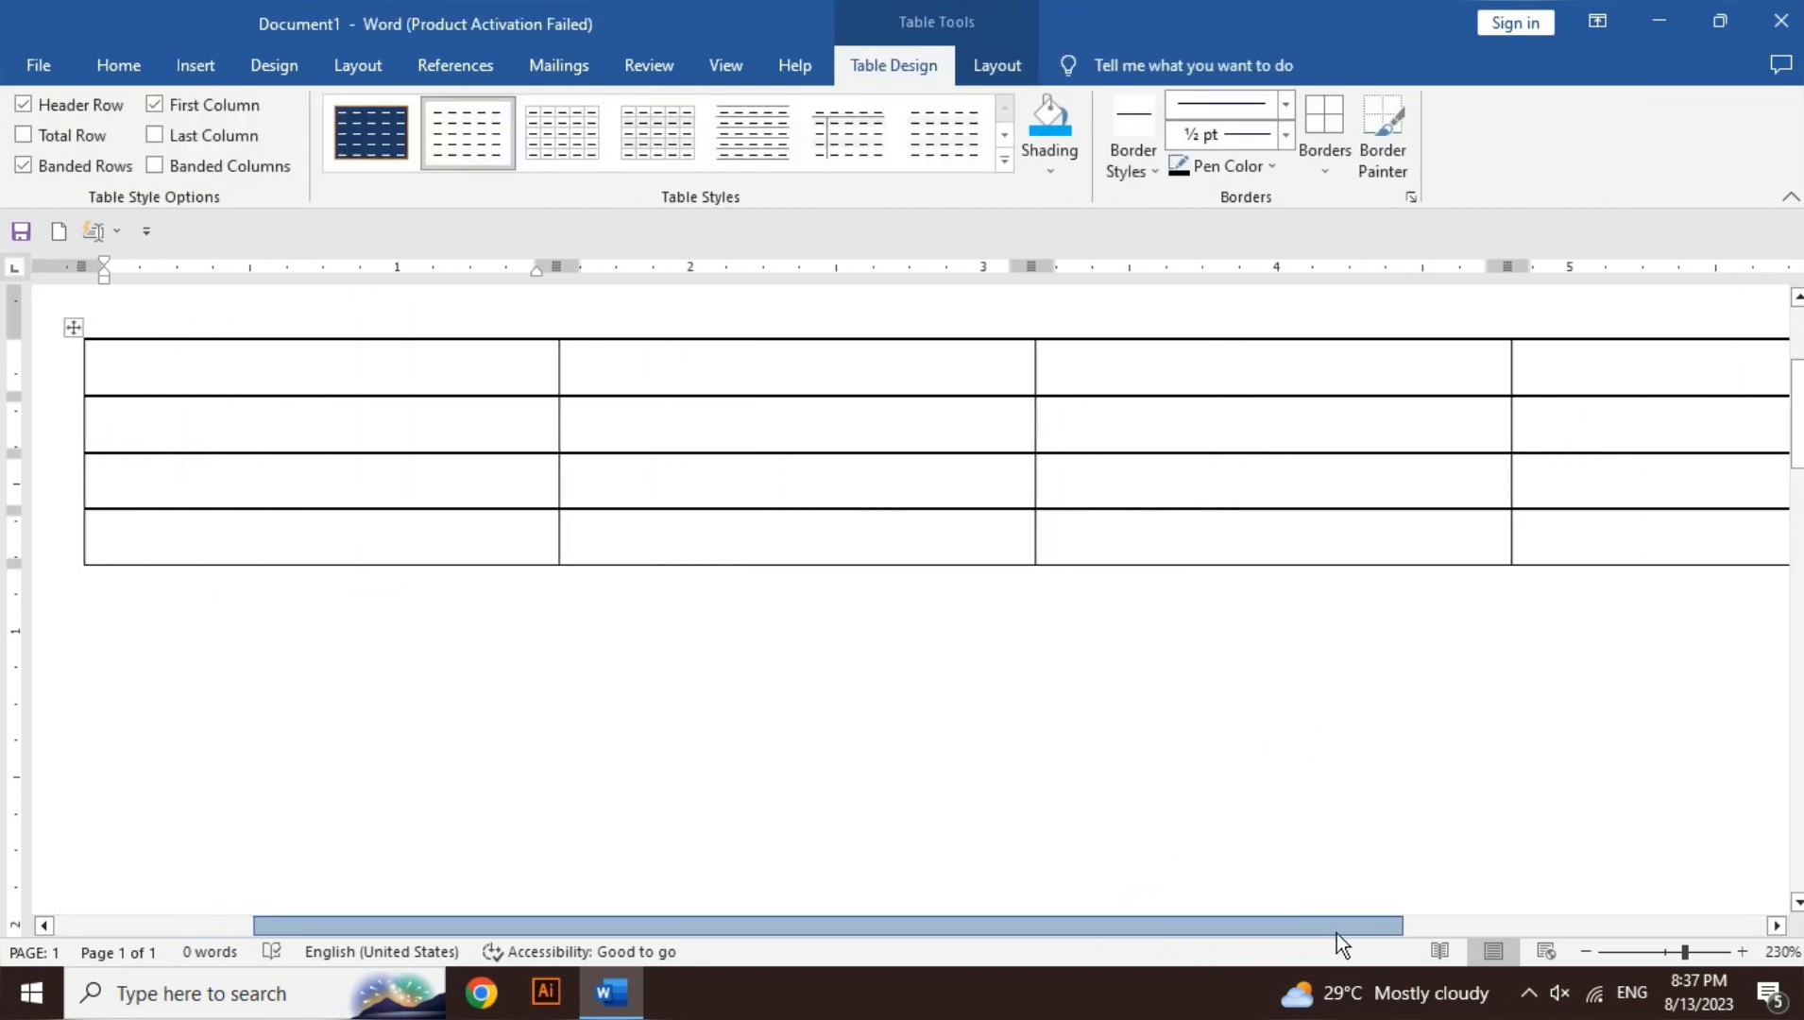
pyautogui.click(1588, 952)
pyautogui.click(1587, 952)
pyautogui.click(1587, 952)
pyautogui.click(1587, 952)
pyautogui.click(1587, 952)
pyautogui.click(1588, 953)
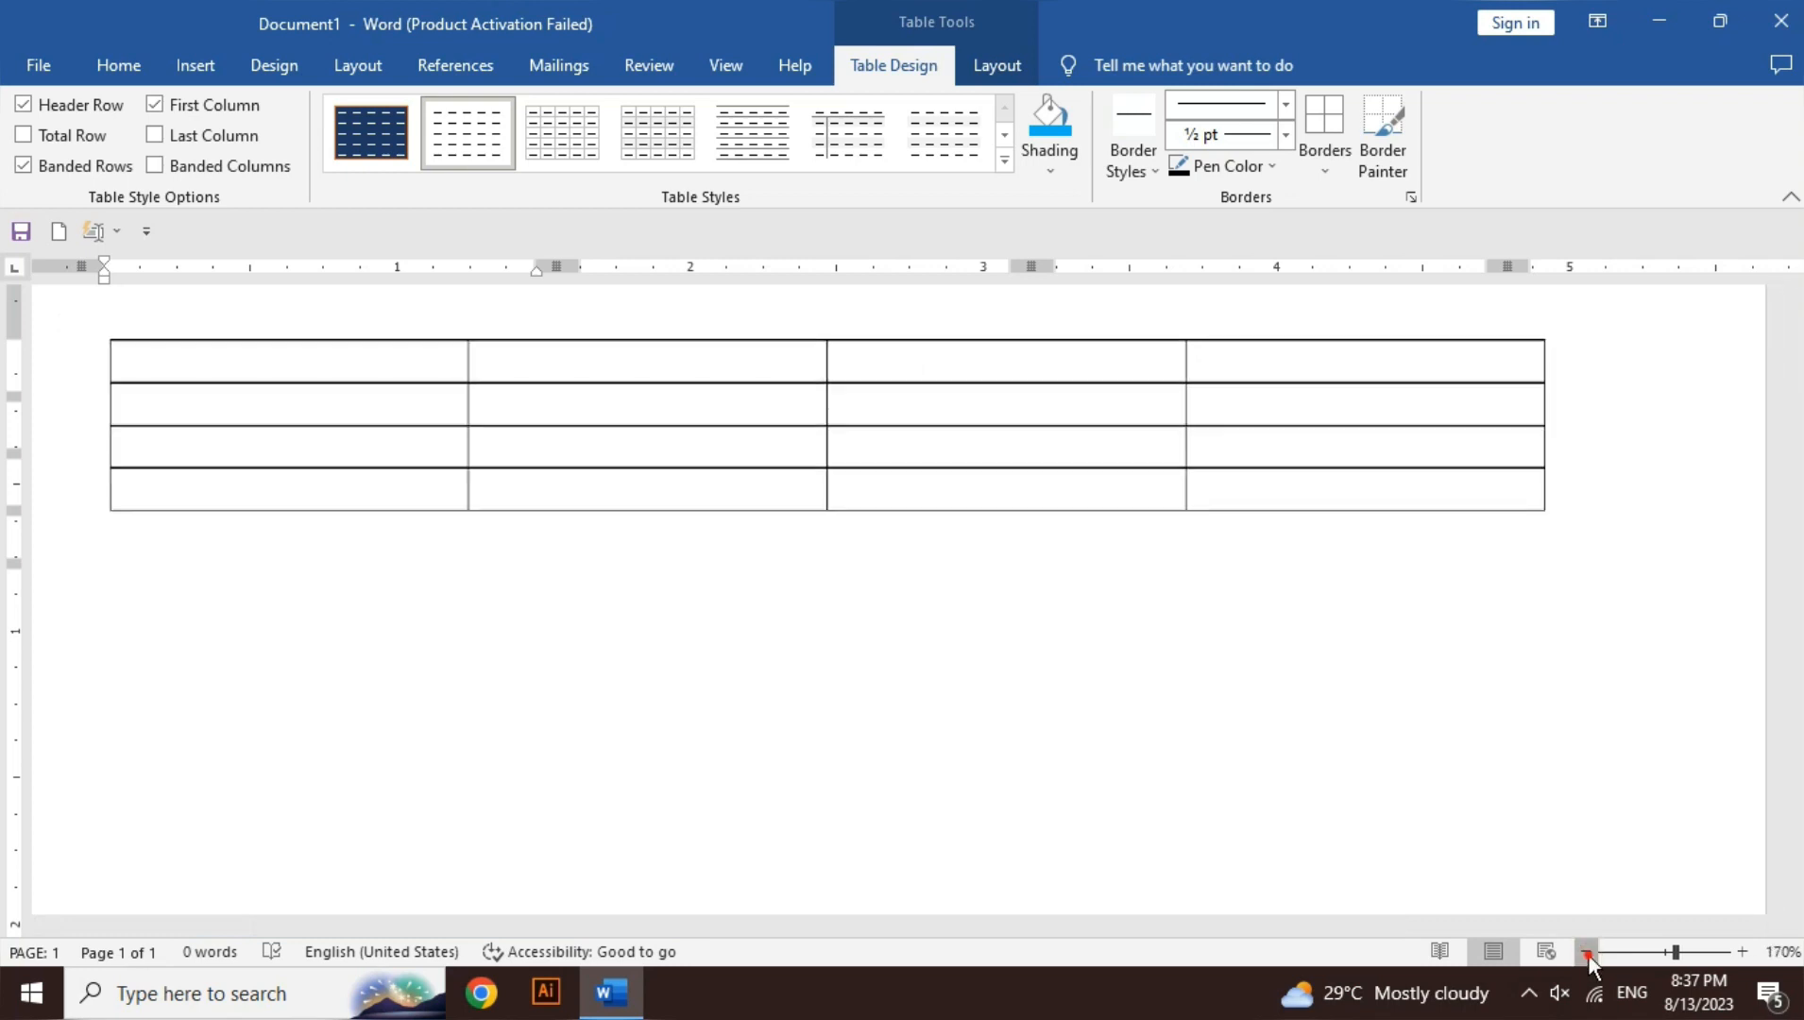
pyautogui.click(1587, 952)
pyautogui.click(1587, 952)
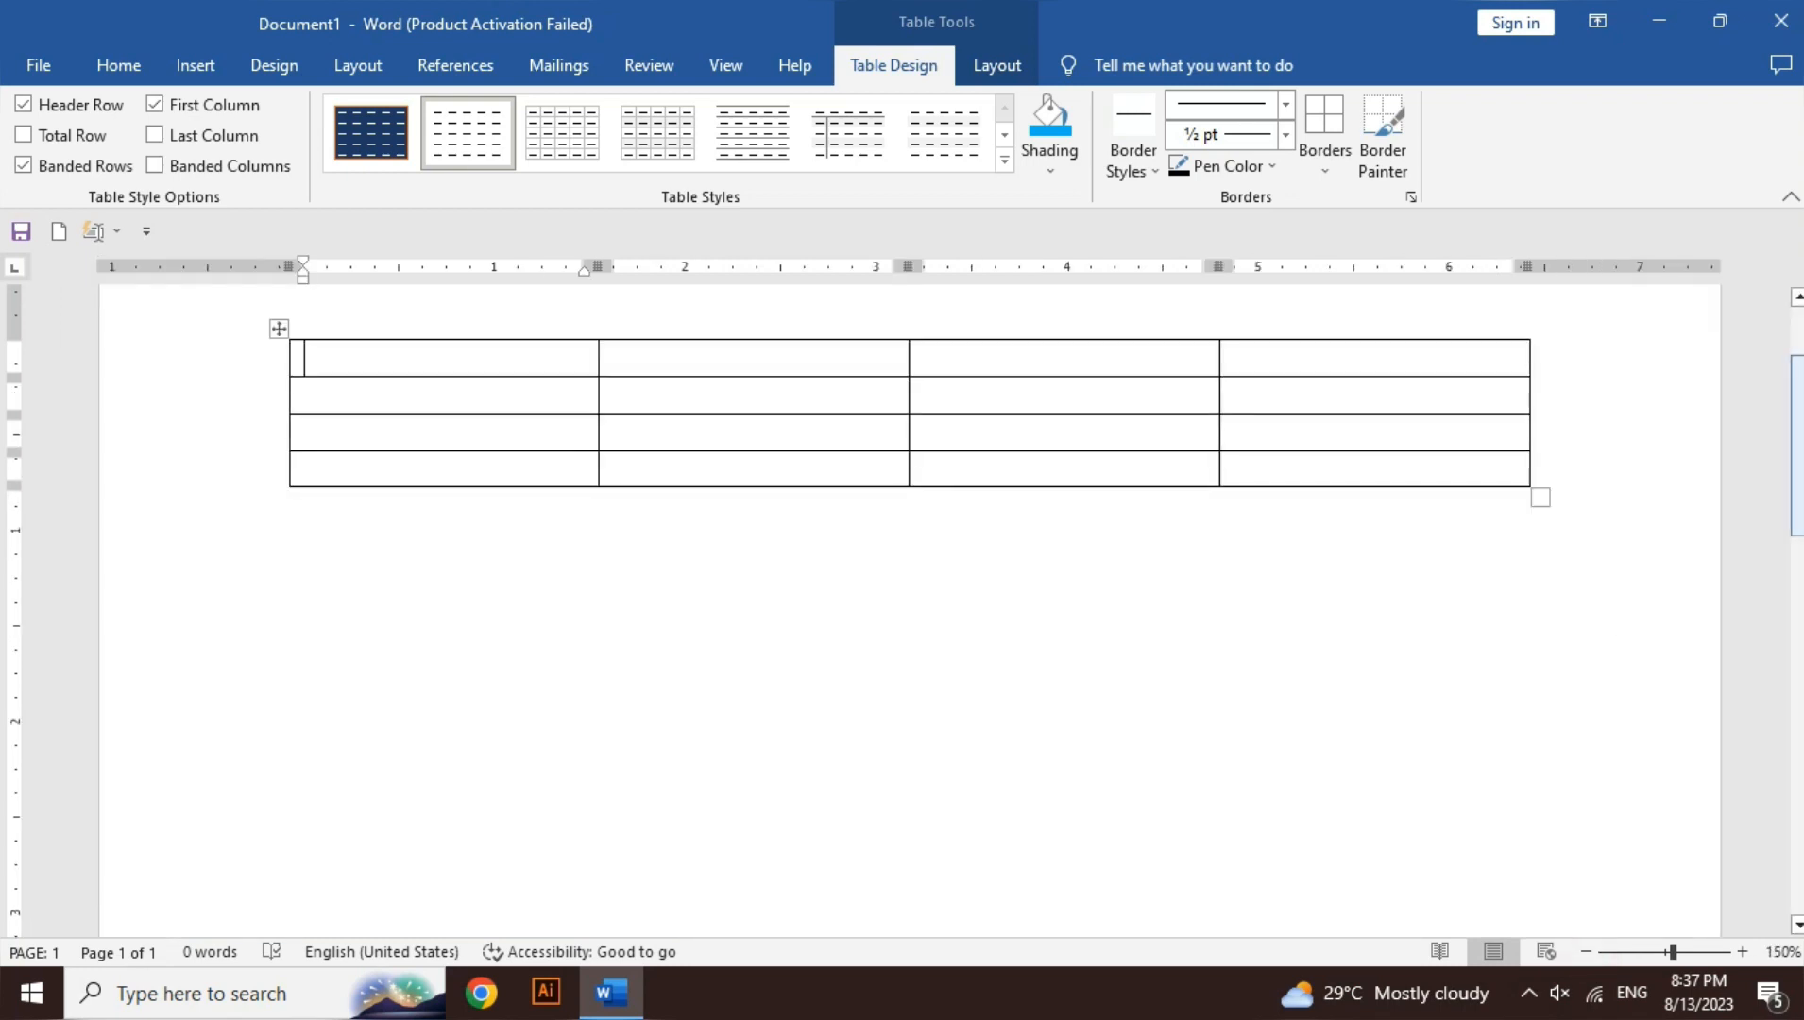
pyautogui.moveTo(1798, 446); pyautogui.dragTo(1798, 395)
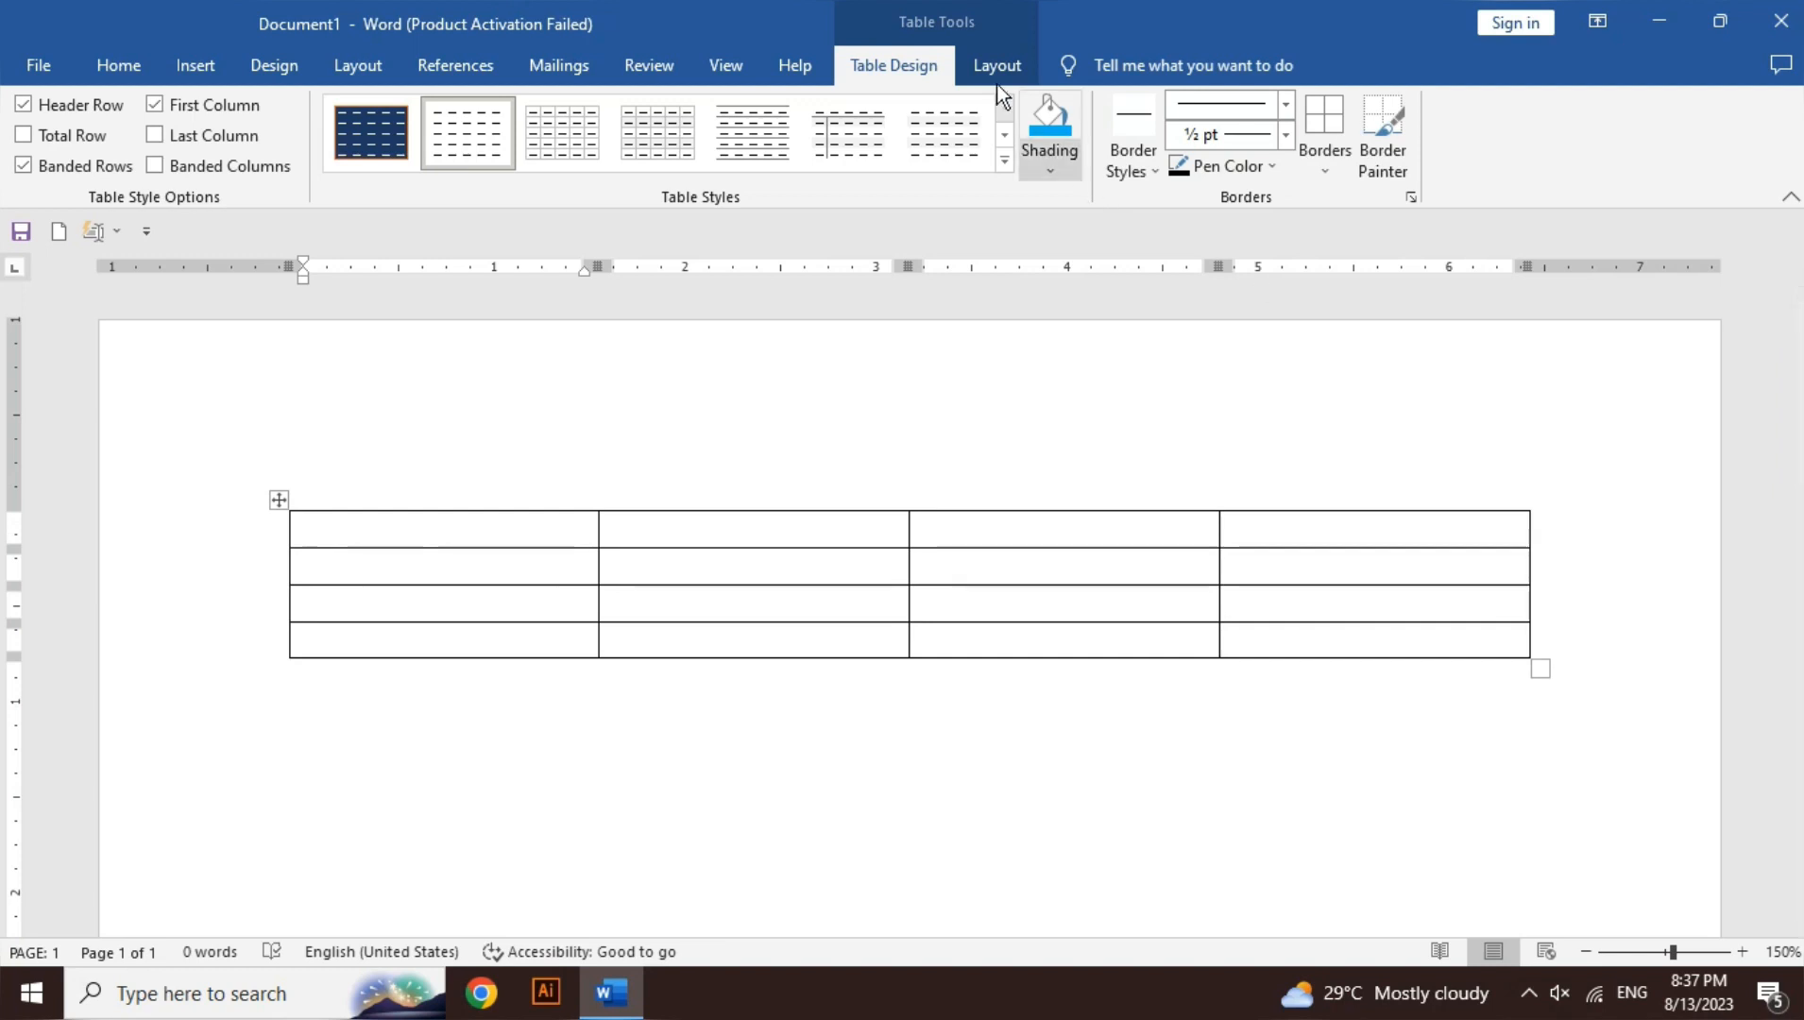
pyautogui.click(987, 59)
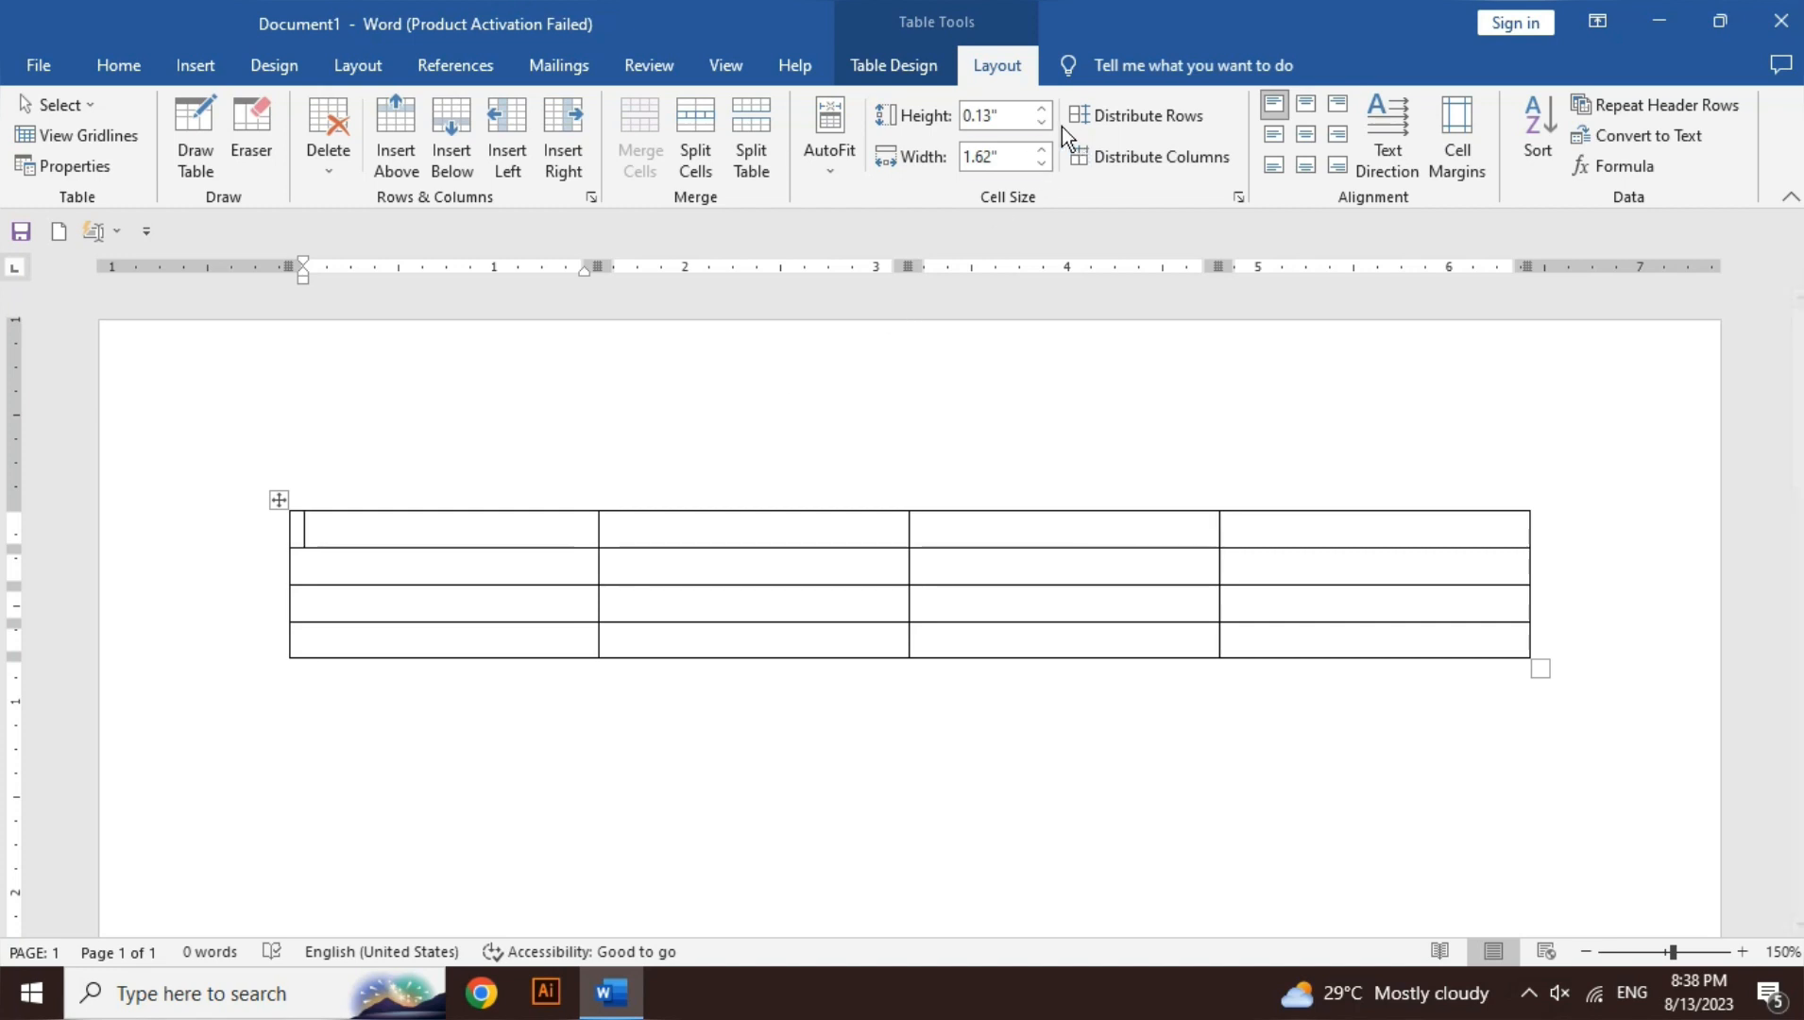
# - Nudge the first row's height up, then set the first column's width to 1.4 inches
pyautogui.click(1044, 109)
pyautogui.click(1044, 109)
pyautogui.click(1044, 110)
pyautogui.click(1044, 110)
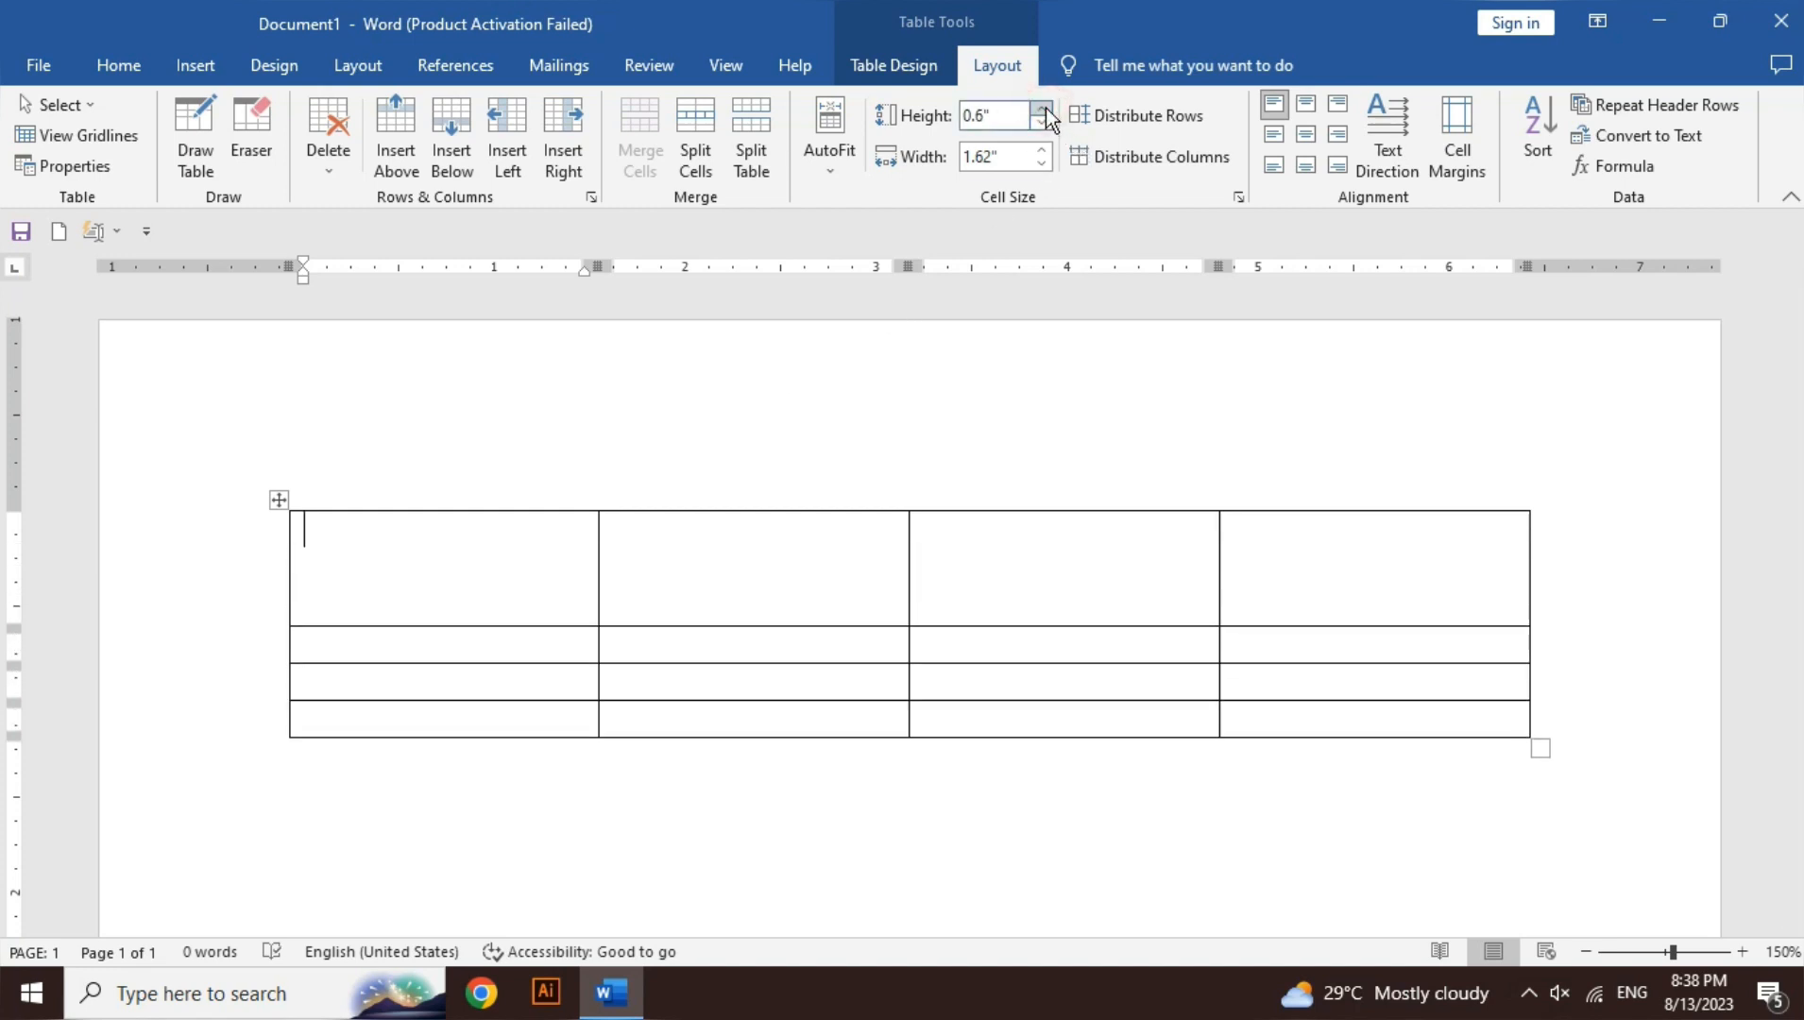
pyautogui.click(1045, 149)
pyautogui.click(1045, 149)
pyautogui.click(1045, 149)
pyautogui.click(1045, 149)
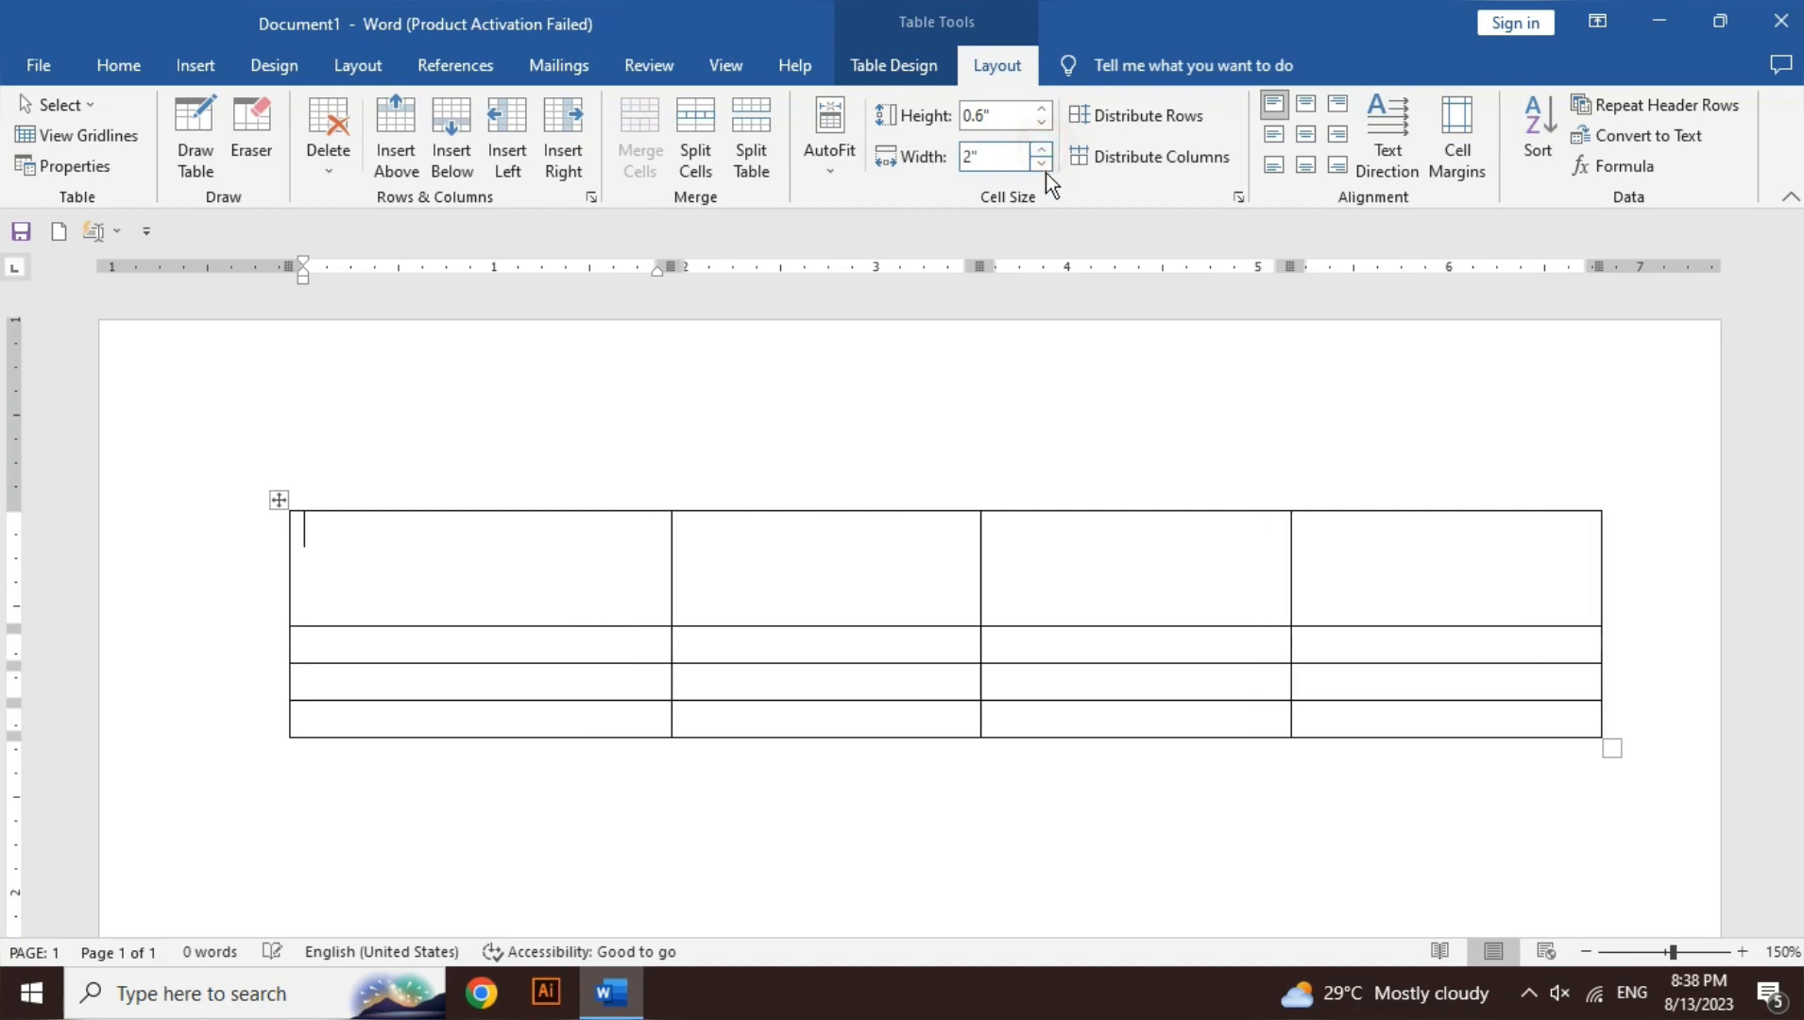
pyautogui.click(1043, 165)
pyautogui.click(1043, 164)
pyautogui.click(1043, 165)
pyautogui.click(1043, 164)
pyautogui.click(1043, 165)
pyautogui.click(1043, 164)
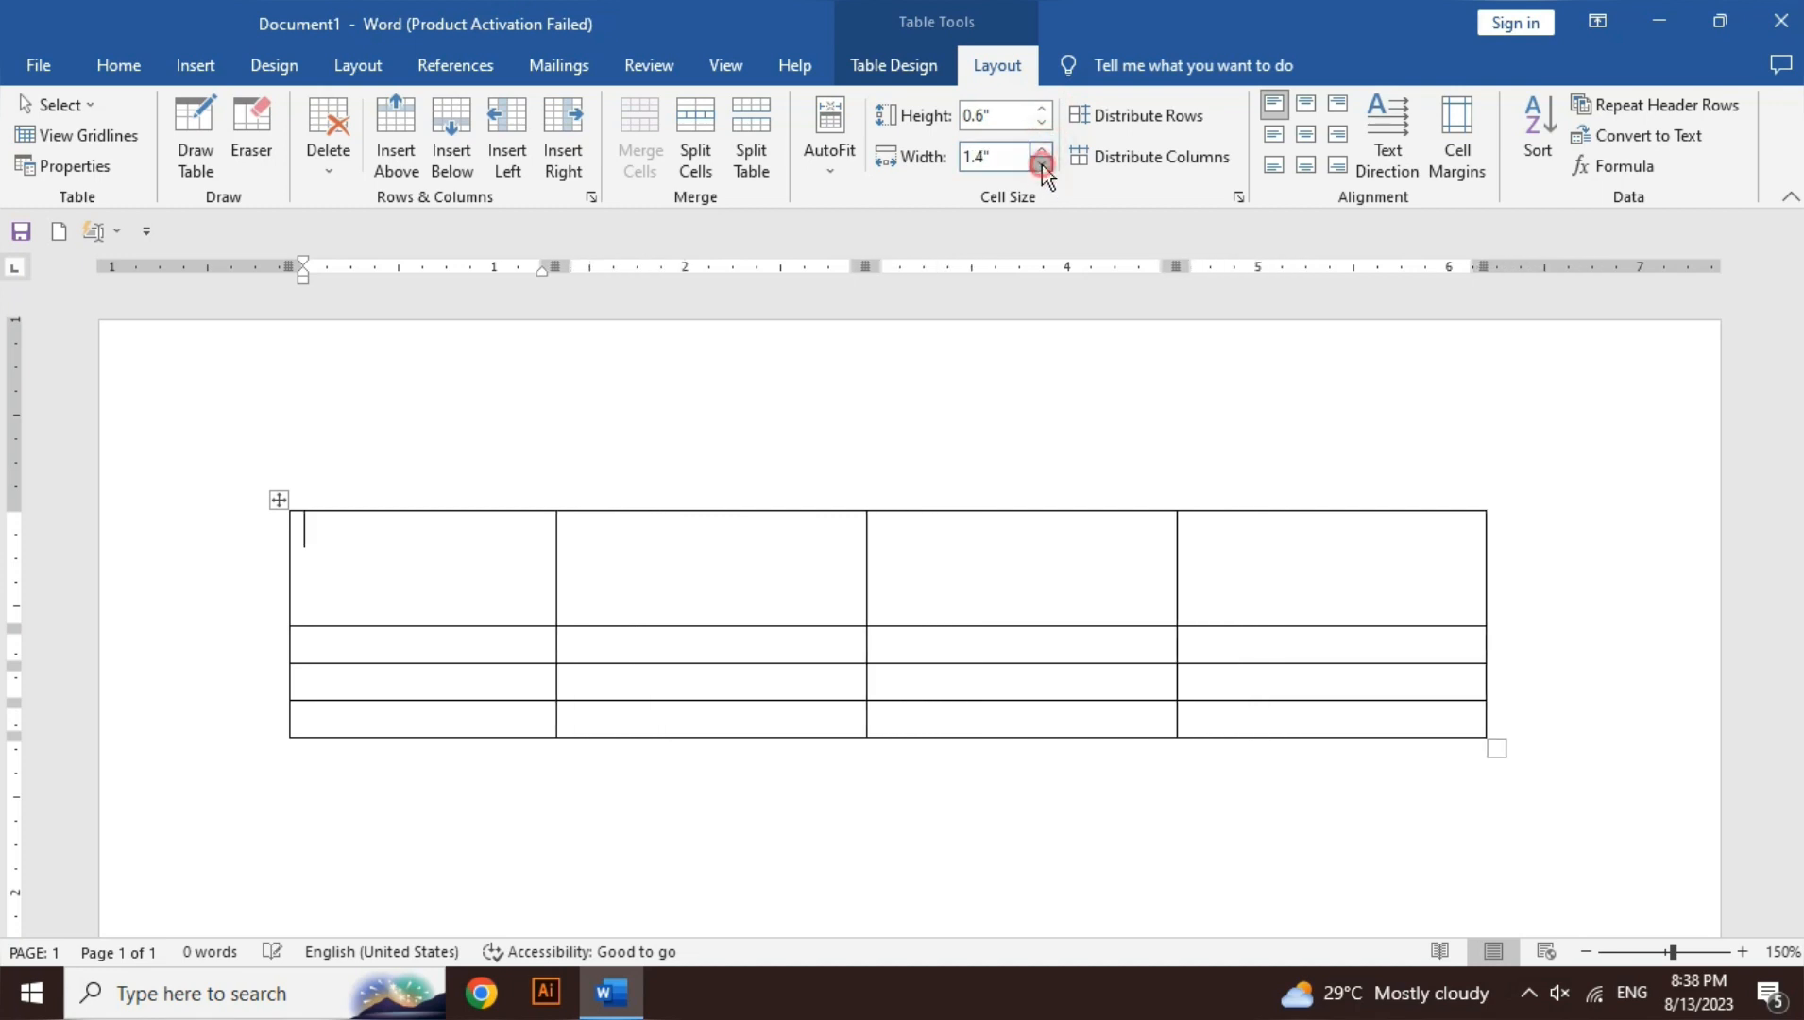
# - Reduce the first row's height to 0.1 inch so it matches the other rows
pyautogui.click(1044, 123)
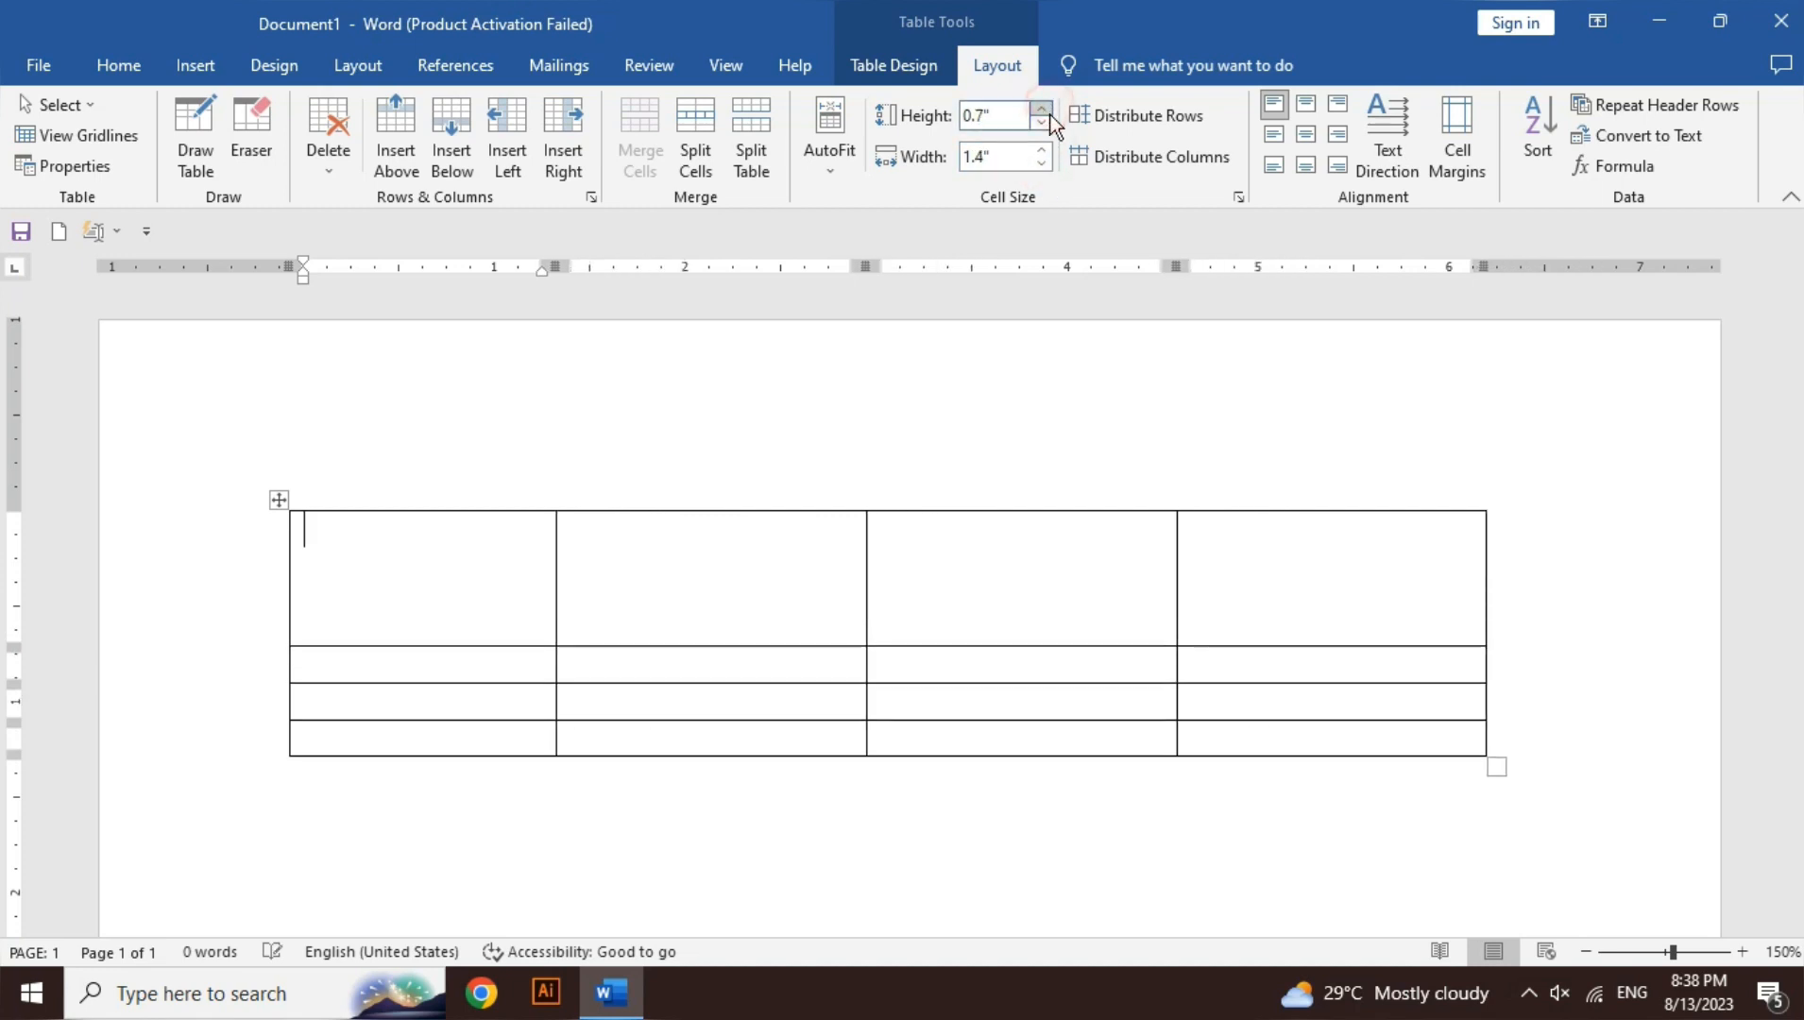
pyautogui.click(1044, 123)
pyautogui.click(1047, 123)
pyautogui.click(1046, 123)
pyautogui.click(1046, 123)
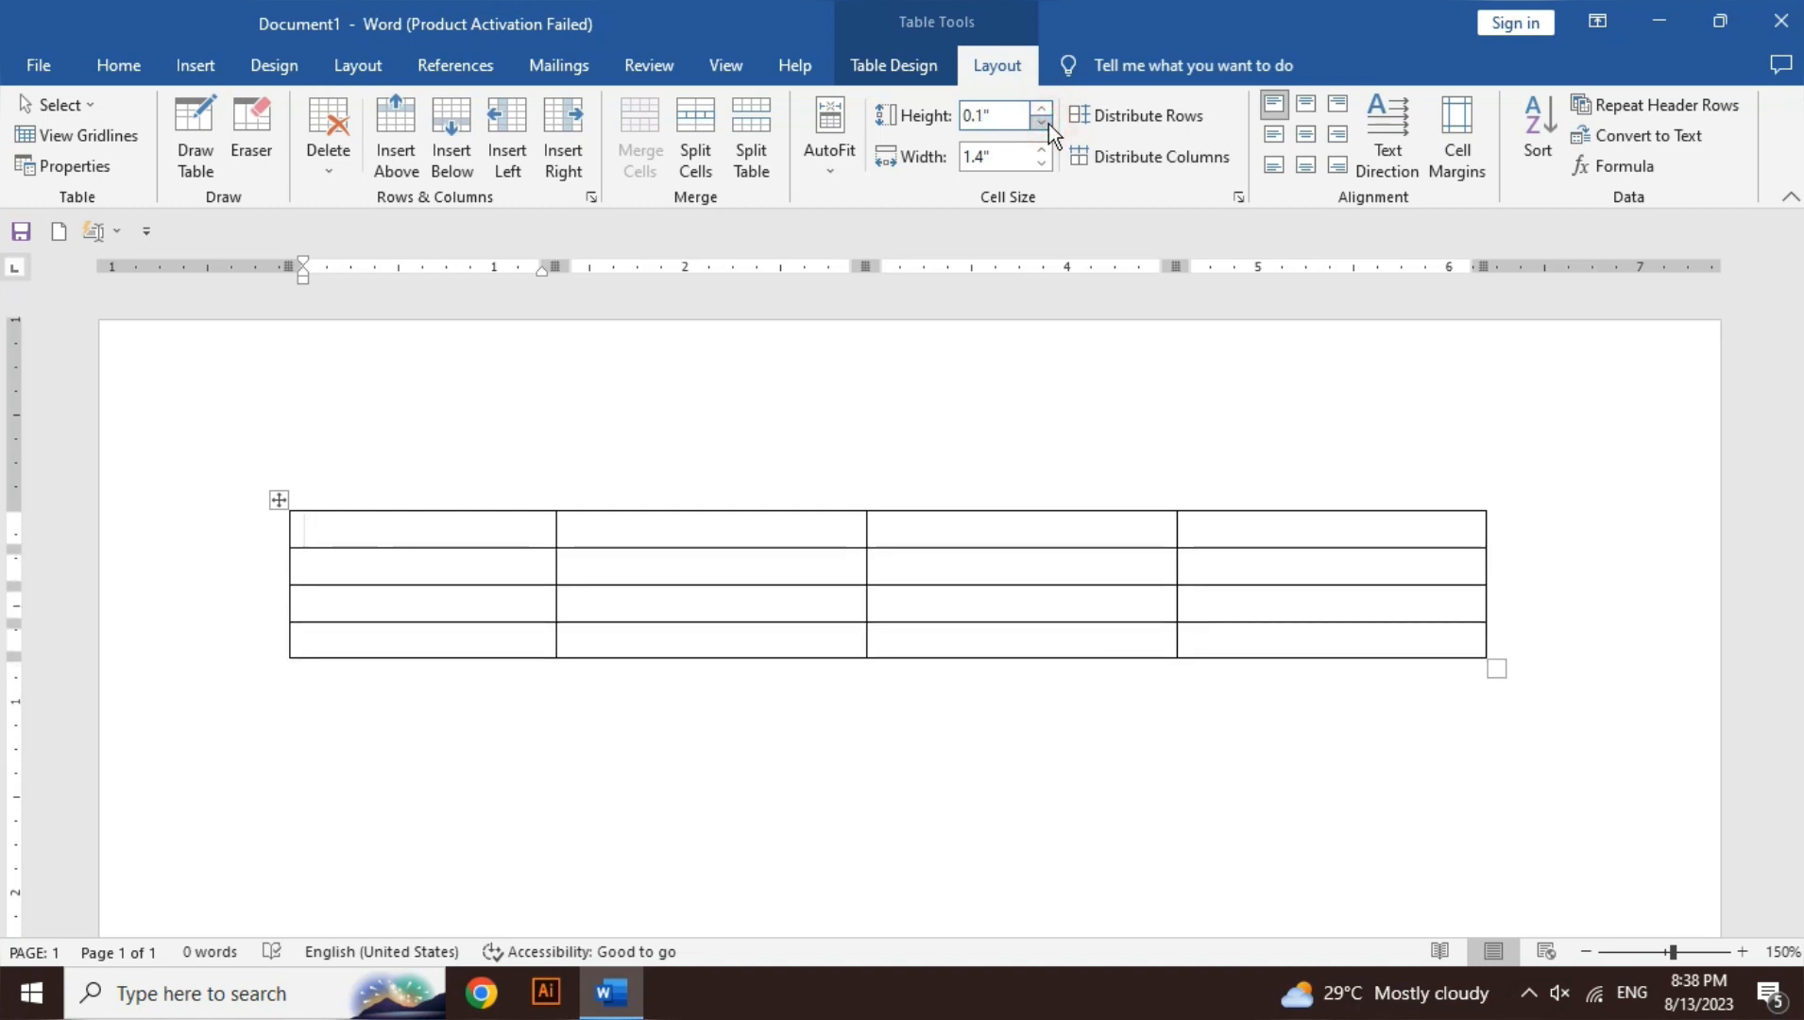
pyautogui.click(1047, 124)
pyautogui.click(1046, 124)
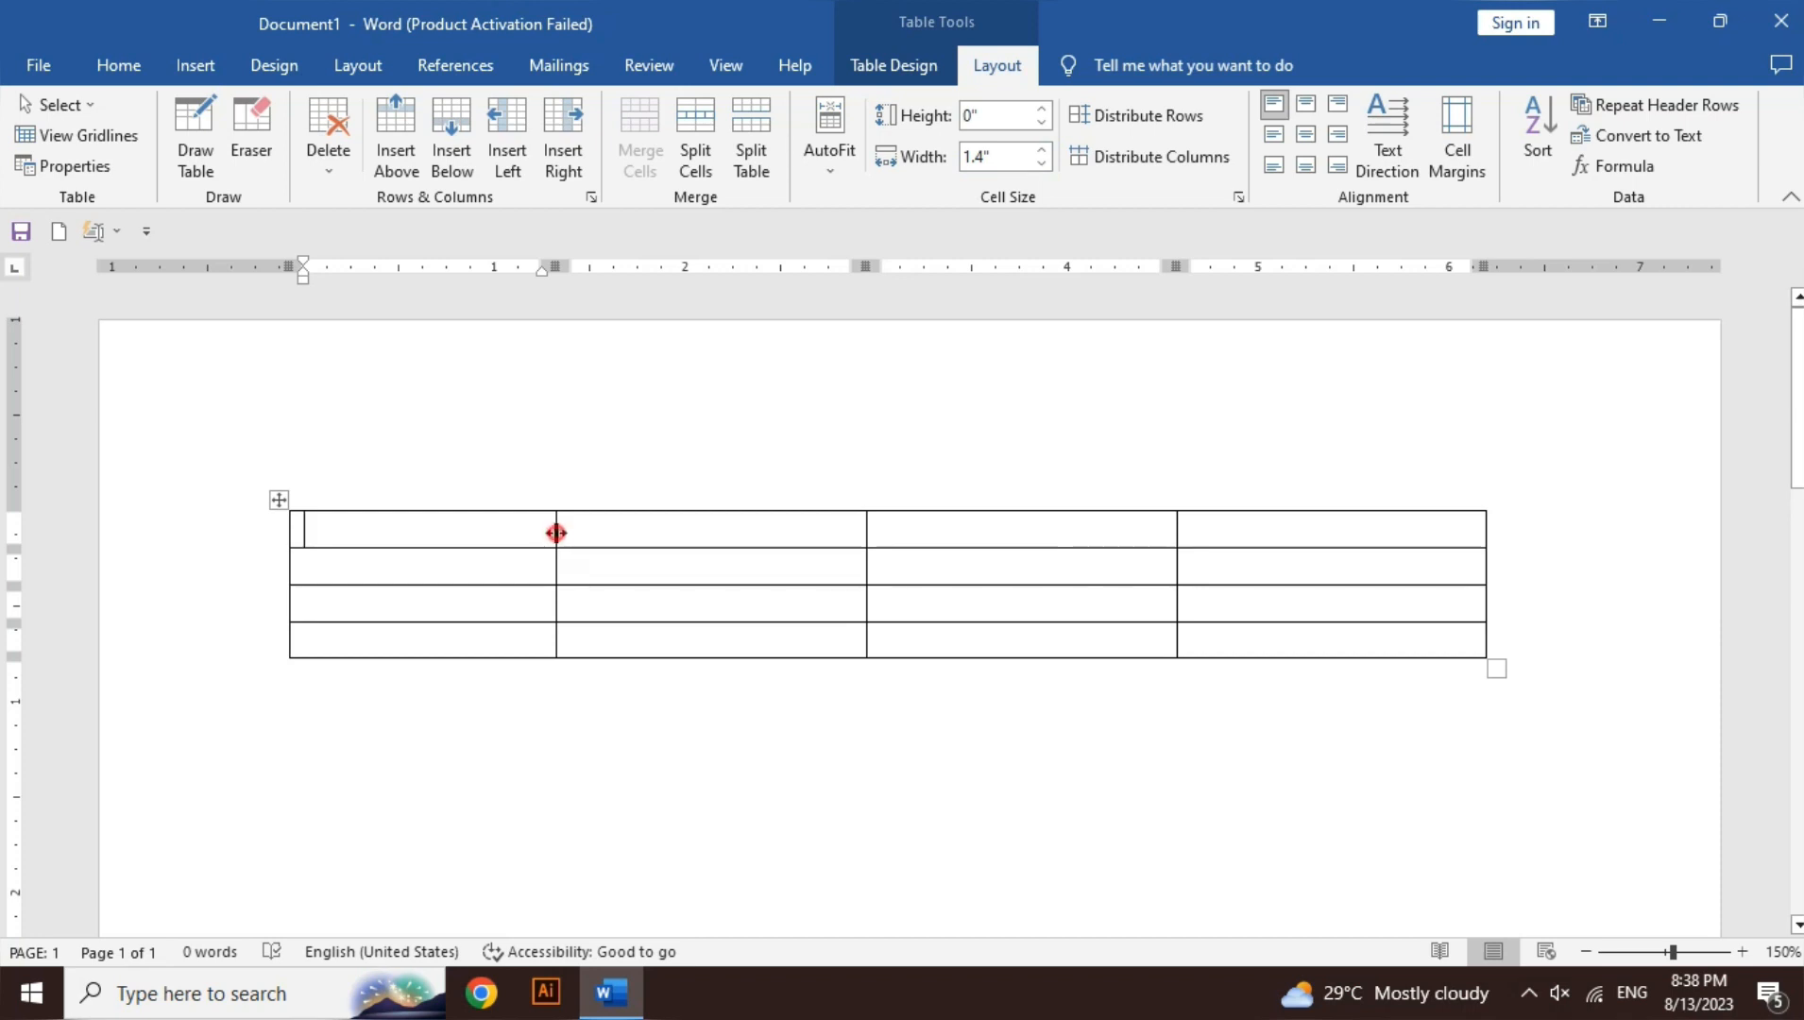
# - Drag the column borders left to give the table very uneven column widths, the third column a thin strip
pyautogui.moveTo(556, 536); pyautogui.dragTo(382, 540)
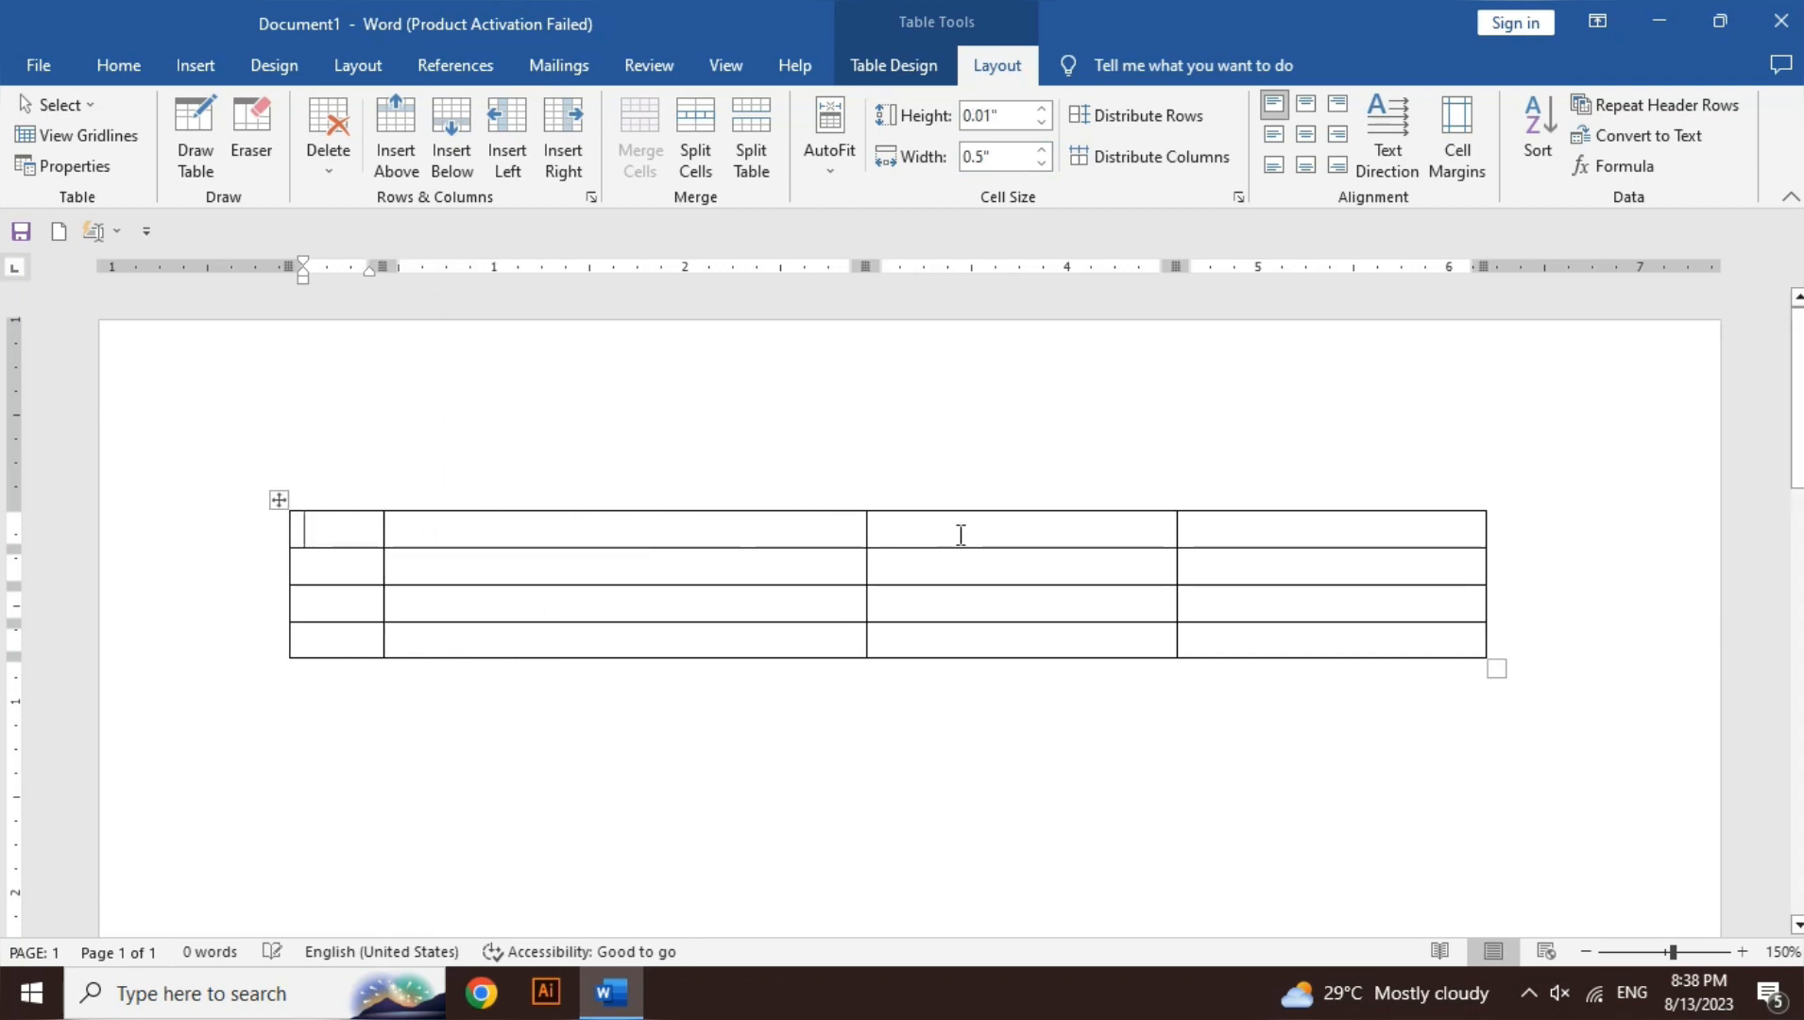
pyautogui.moveTo(866, 529); pyautogui.dragTo(687, 516)
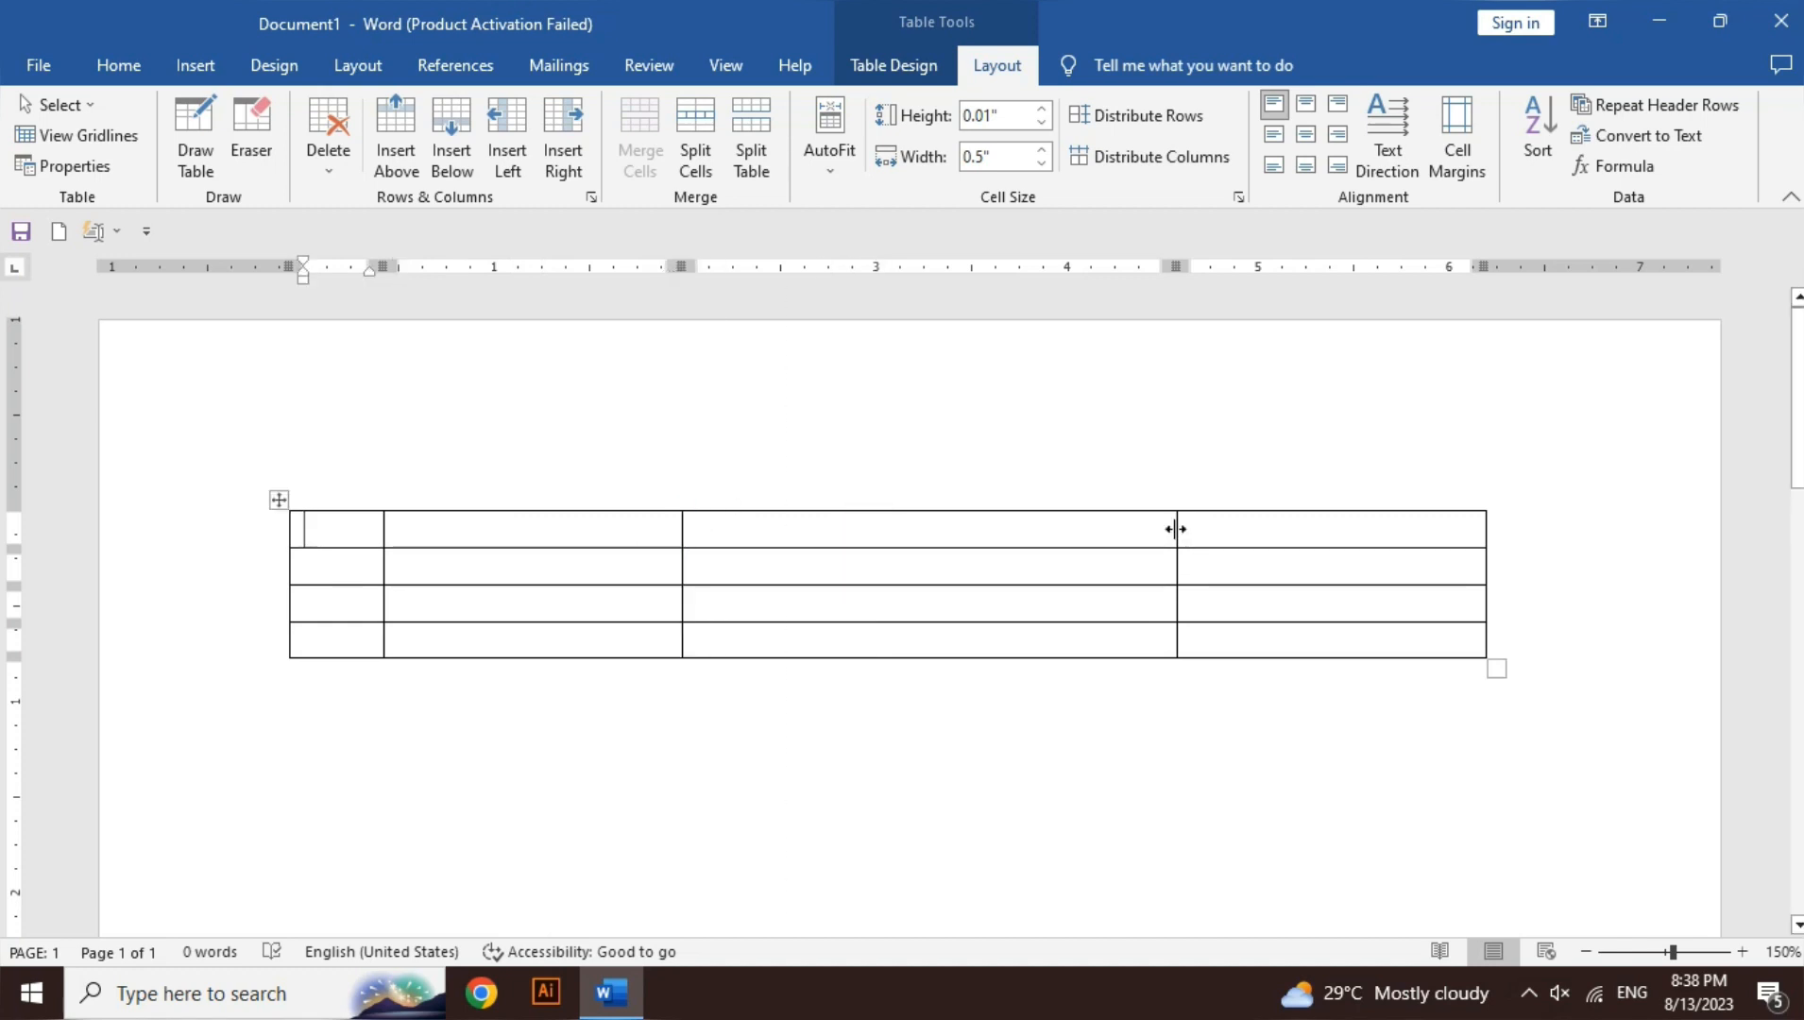
pyautogui.moveTo(1177, 529); pyautogui.dragTo(705, 558)
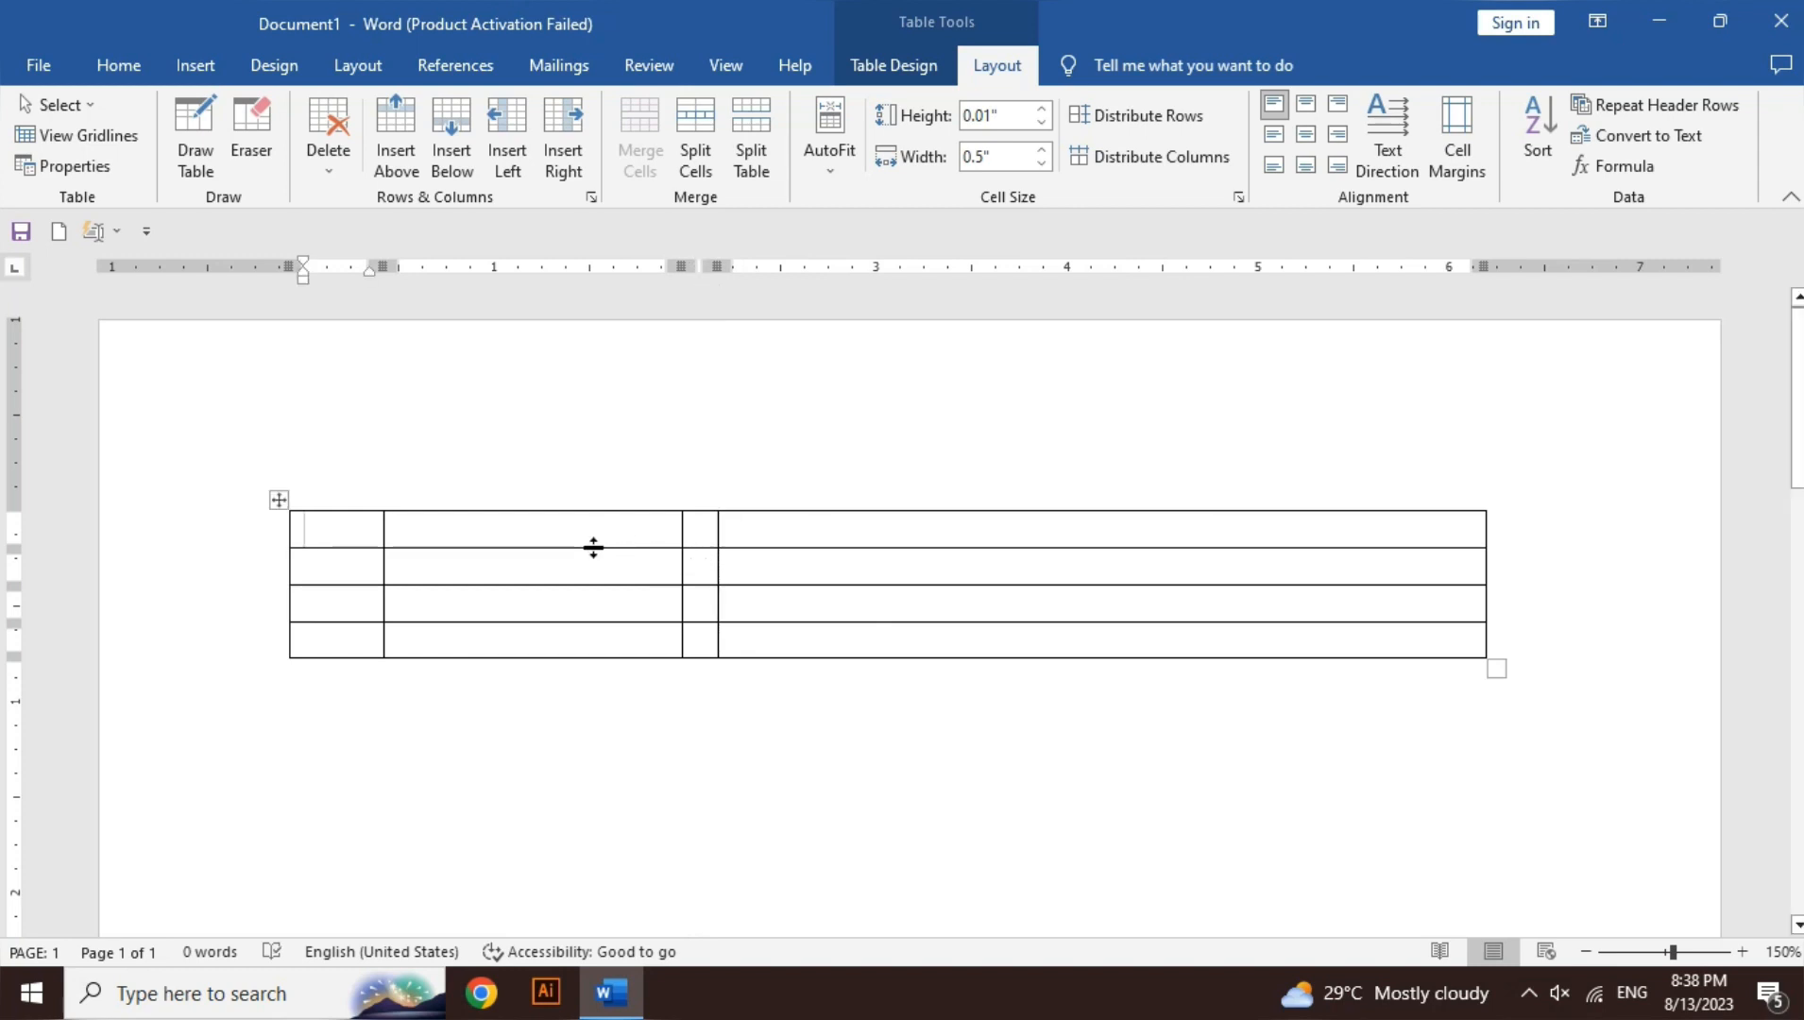
# - Make the top row taller, then drag the third row down to about 1.68 inches tall
pyautogui.moveTo(593, 545); pyautogui.dragTo(571, 786)
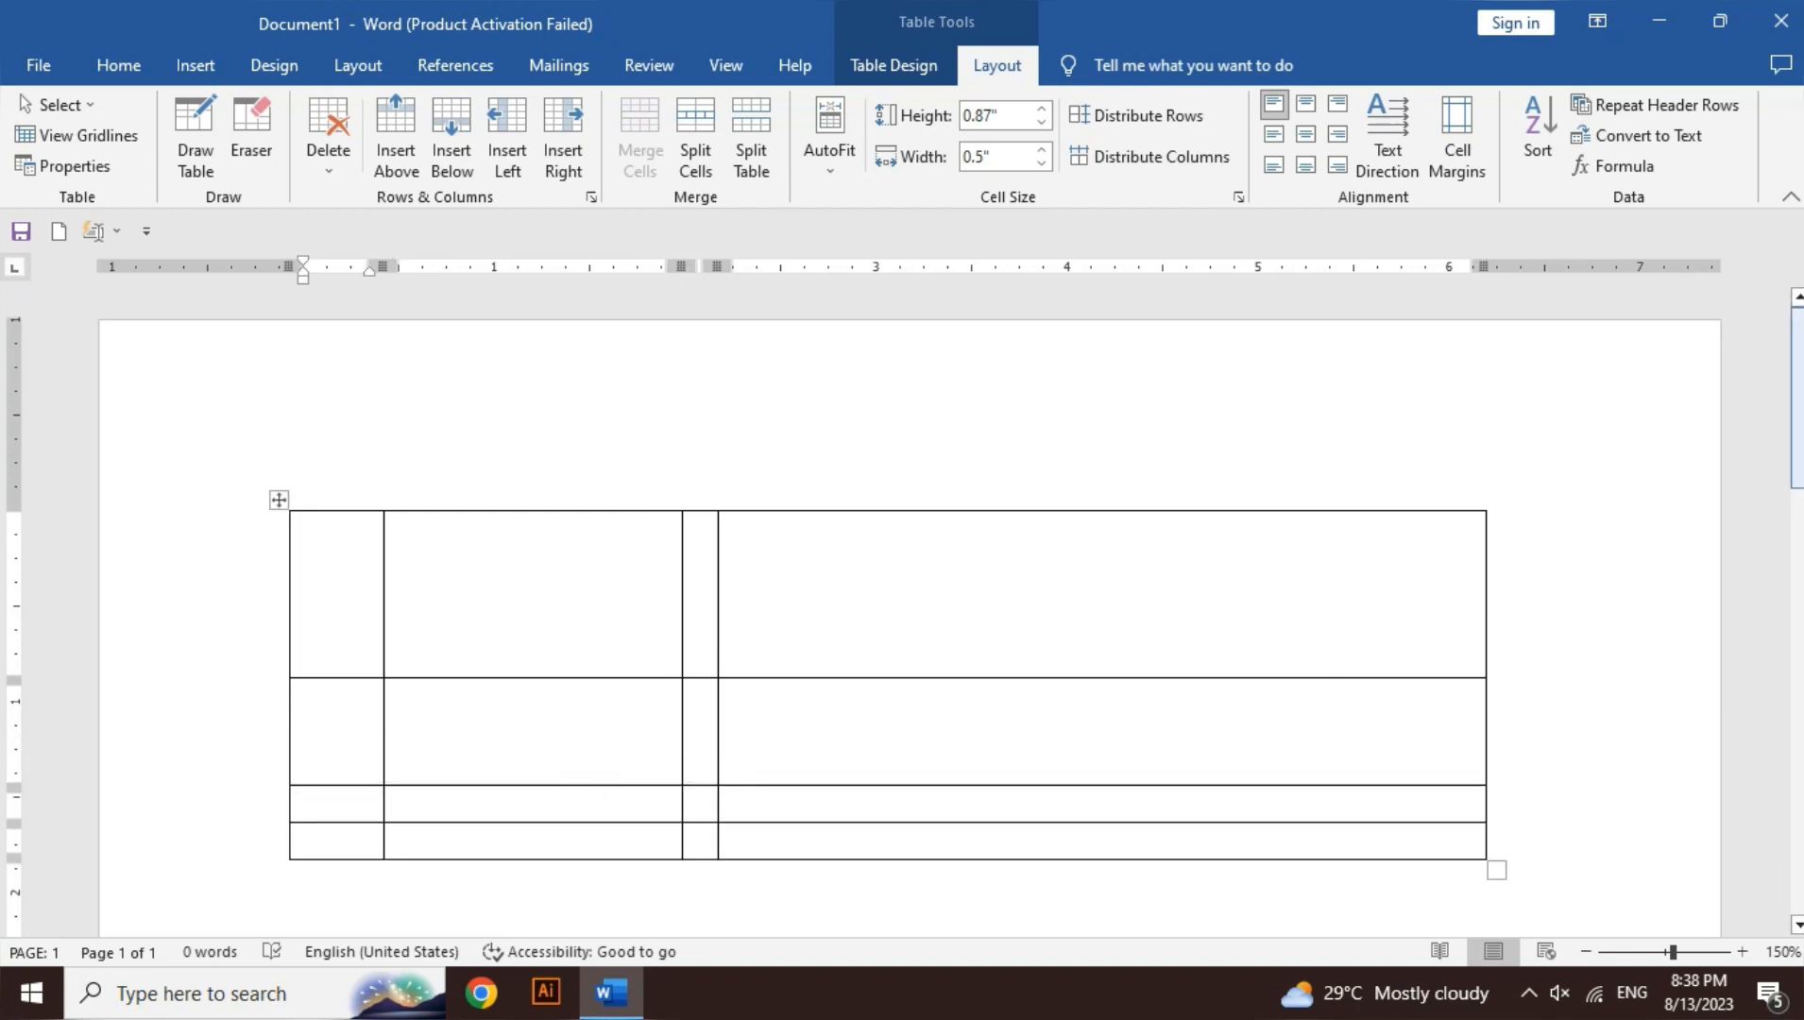
pyautogui.scroll(-1, 1321, 686)
pyautogui.scroll(-2, 888, 567)
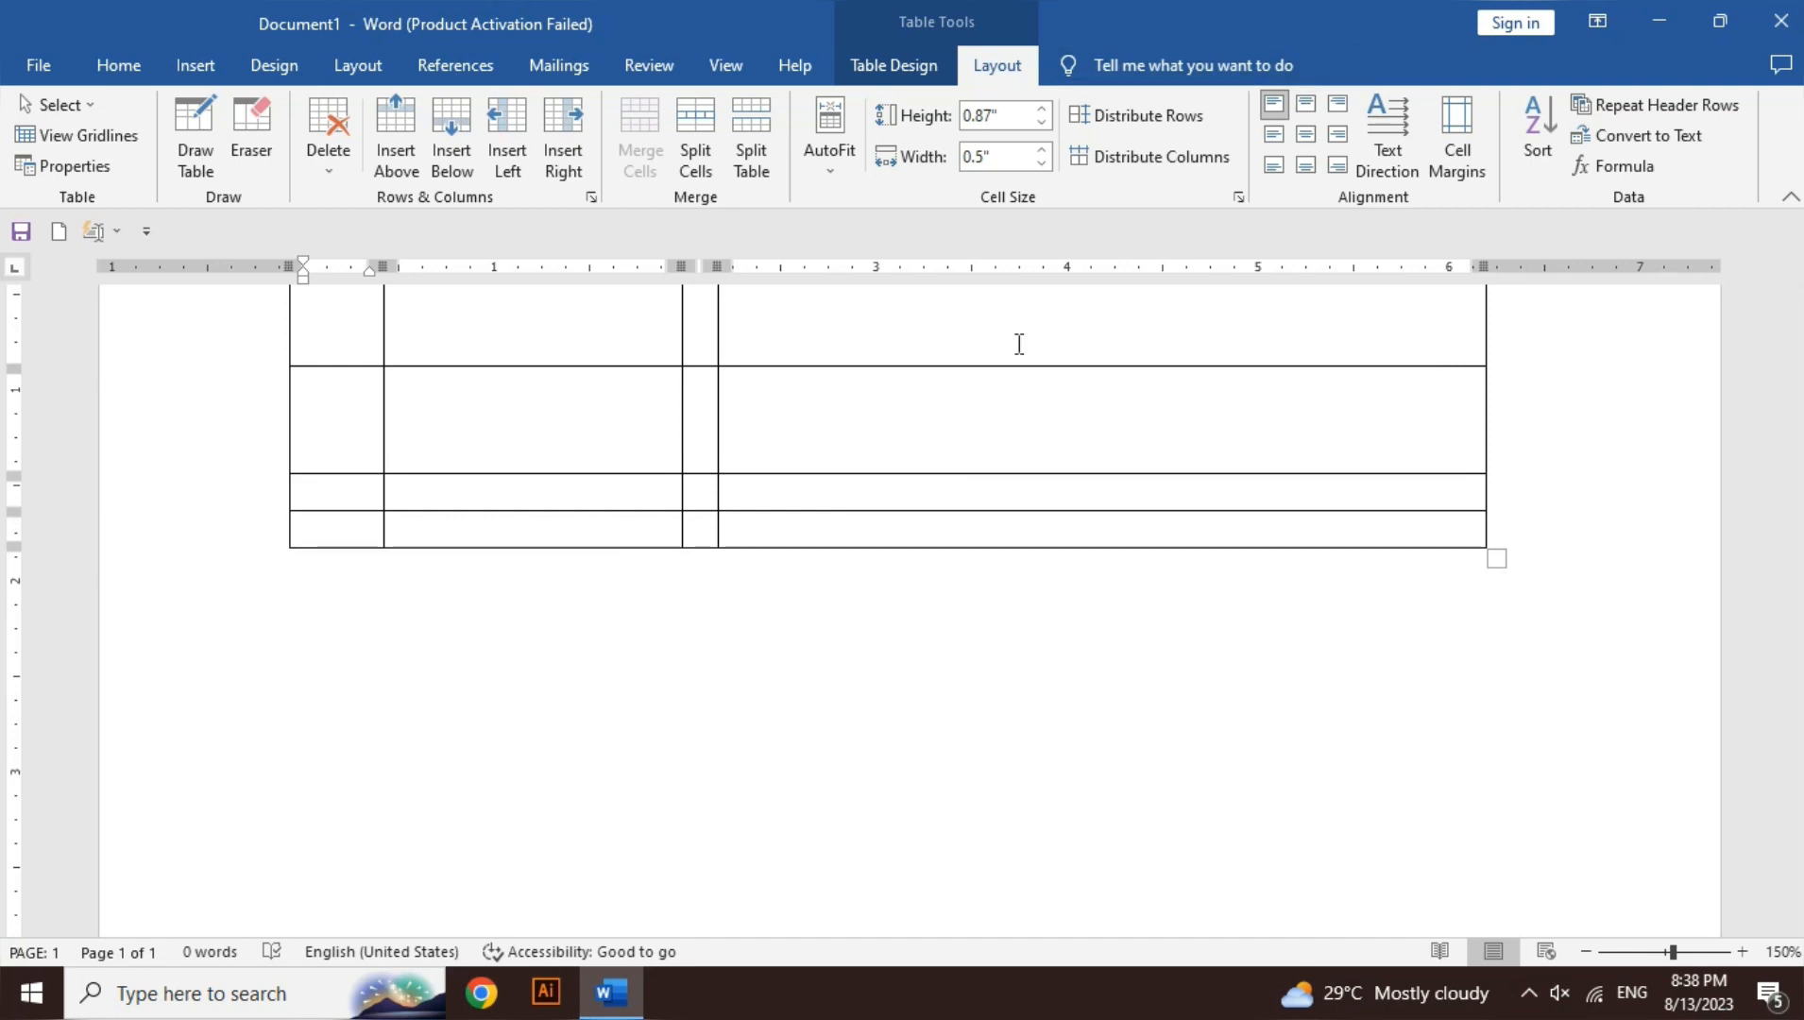
pyautogui.moveTo(842, 513); pyautogui.dragTo(839, 795)
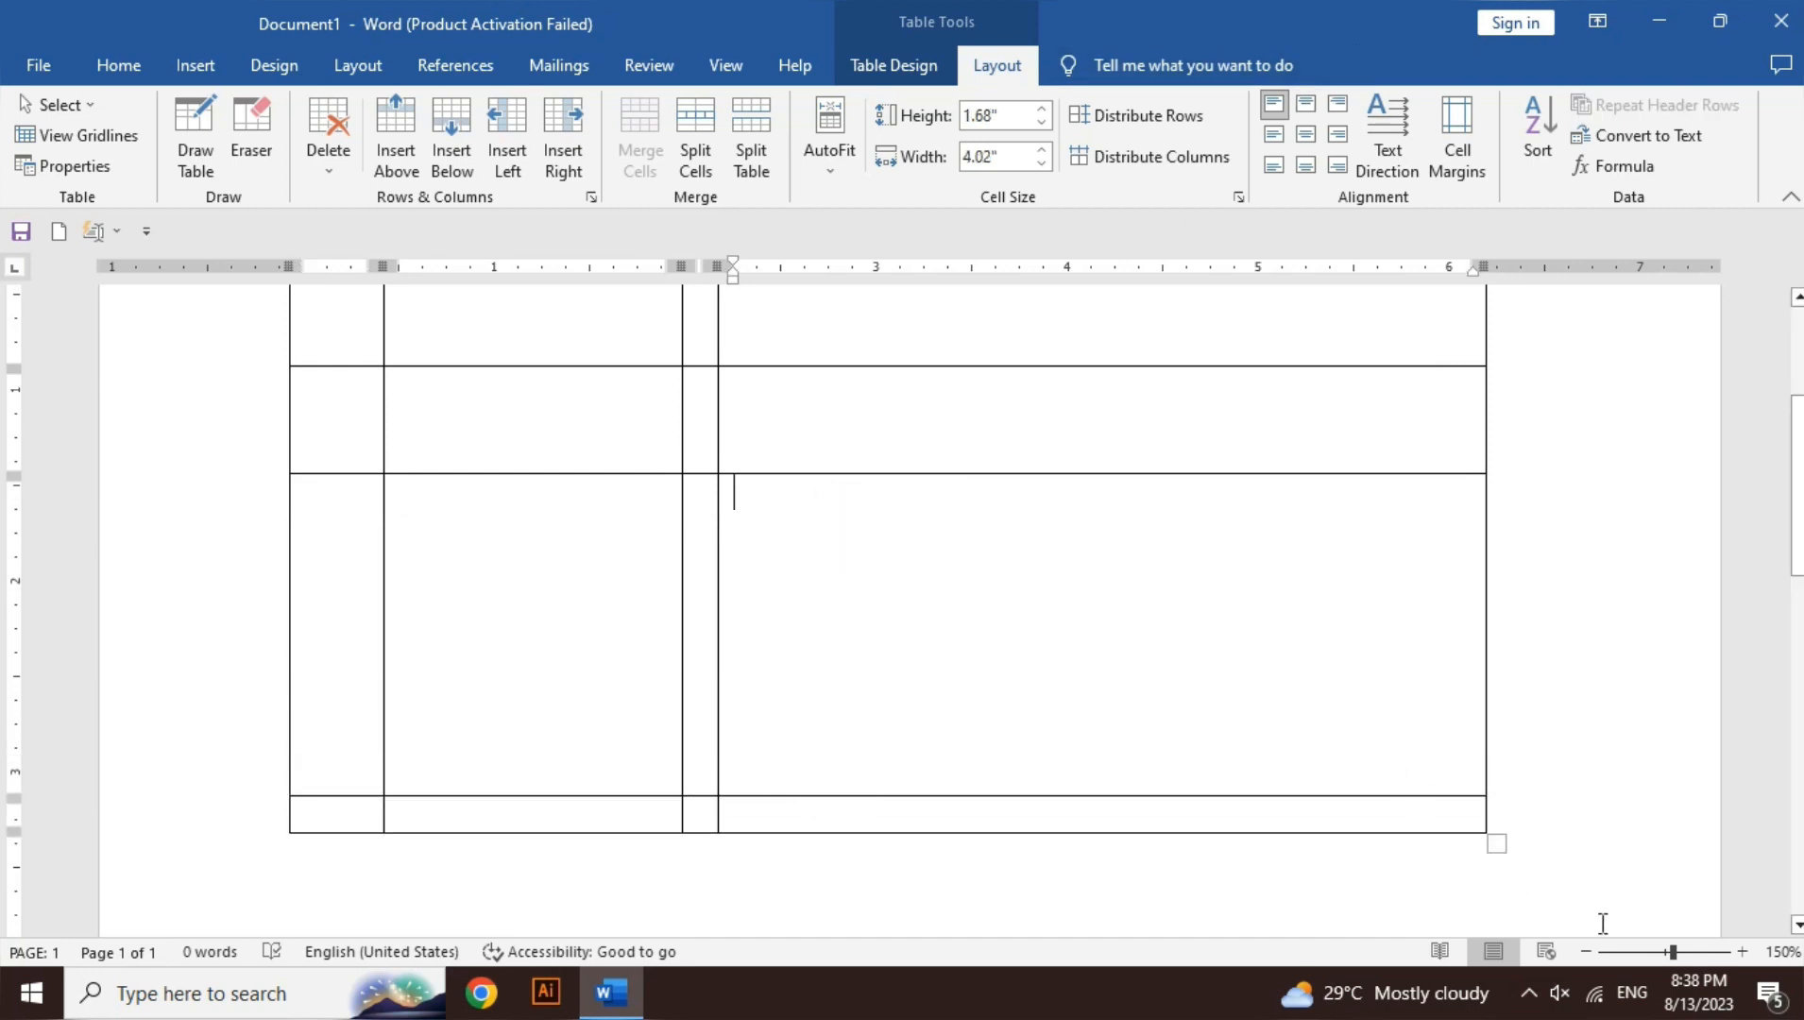
# - Zoom out to 120% so the whole resized table is in view
pyautogui.click(1590, 950)
pyautogui.click(1590, 951)
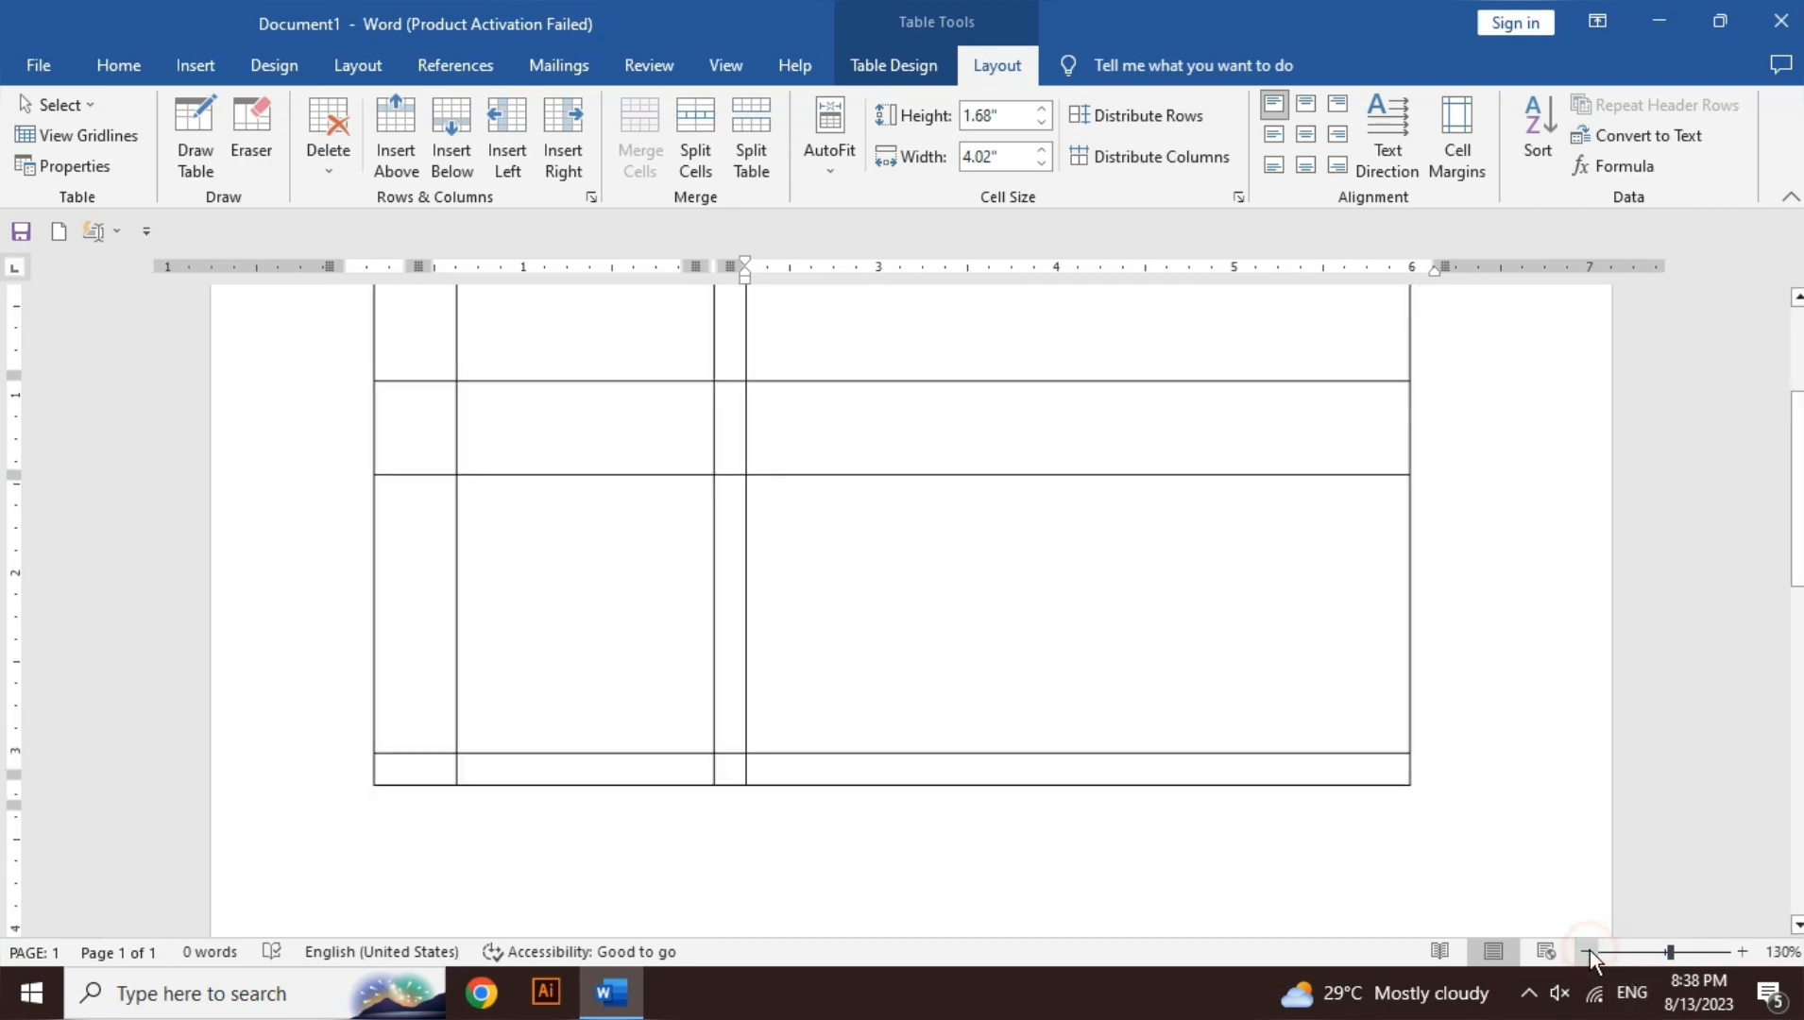
pyautogui.click(1590, 951)
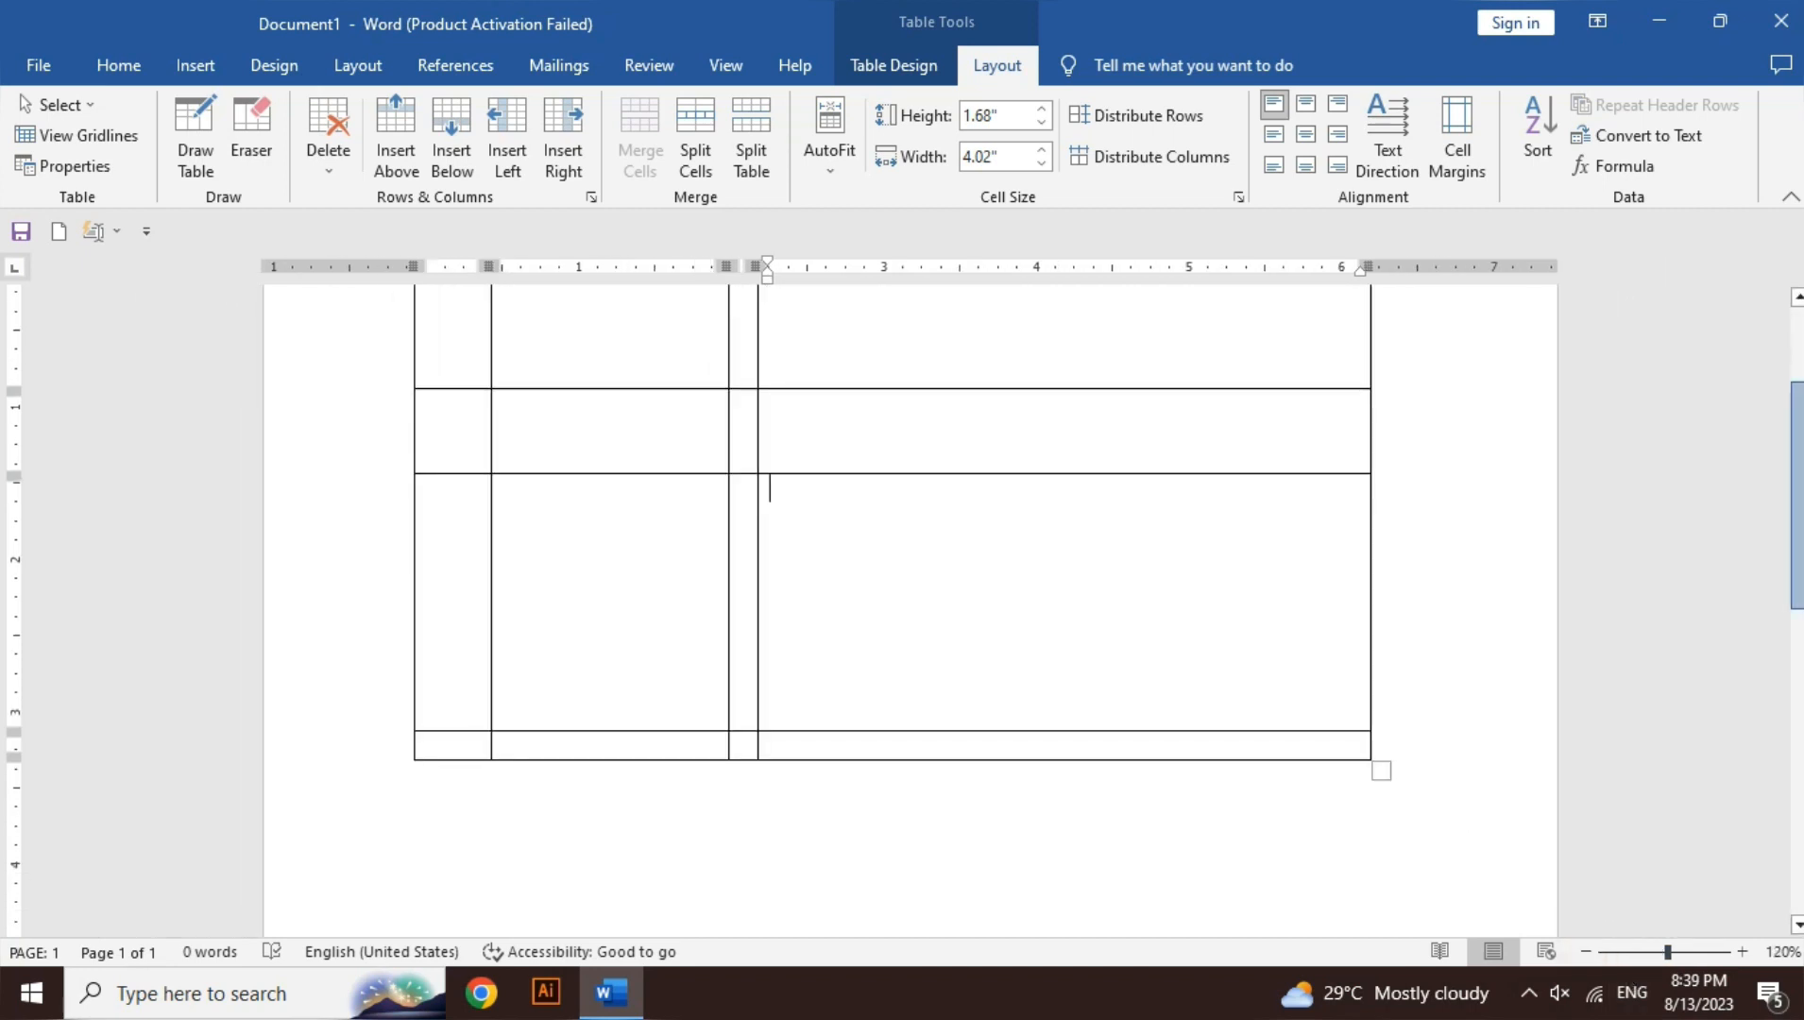
pyautogui.moveTo(1798, 499); pyautogui.dragTo(1799, 451)
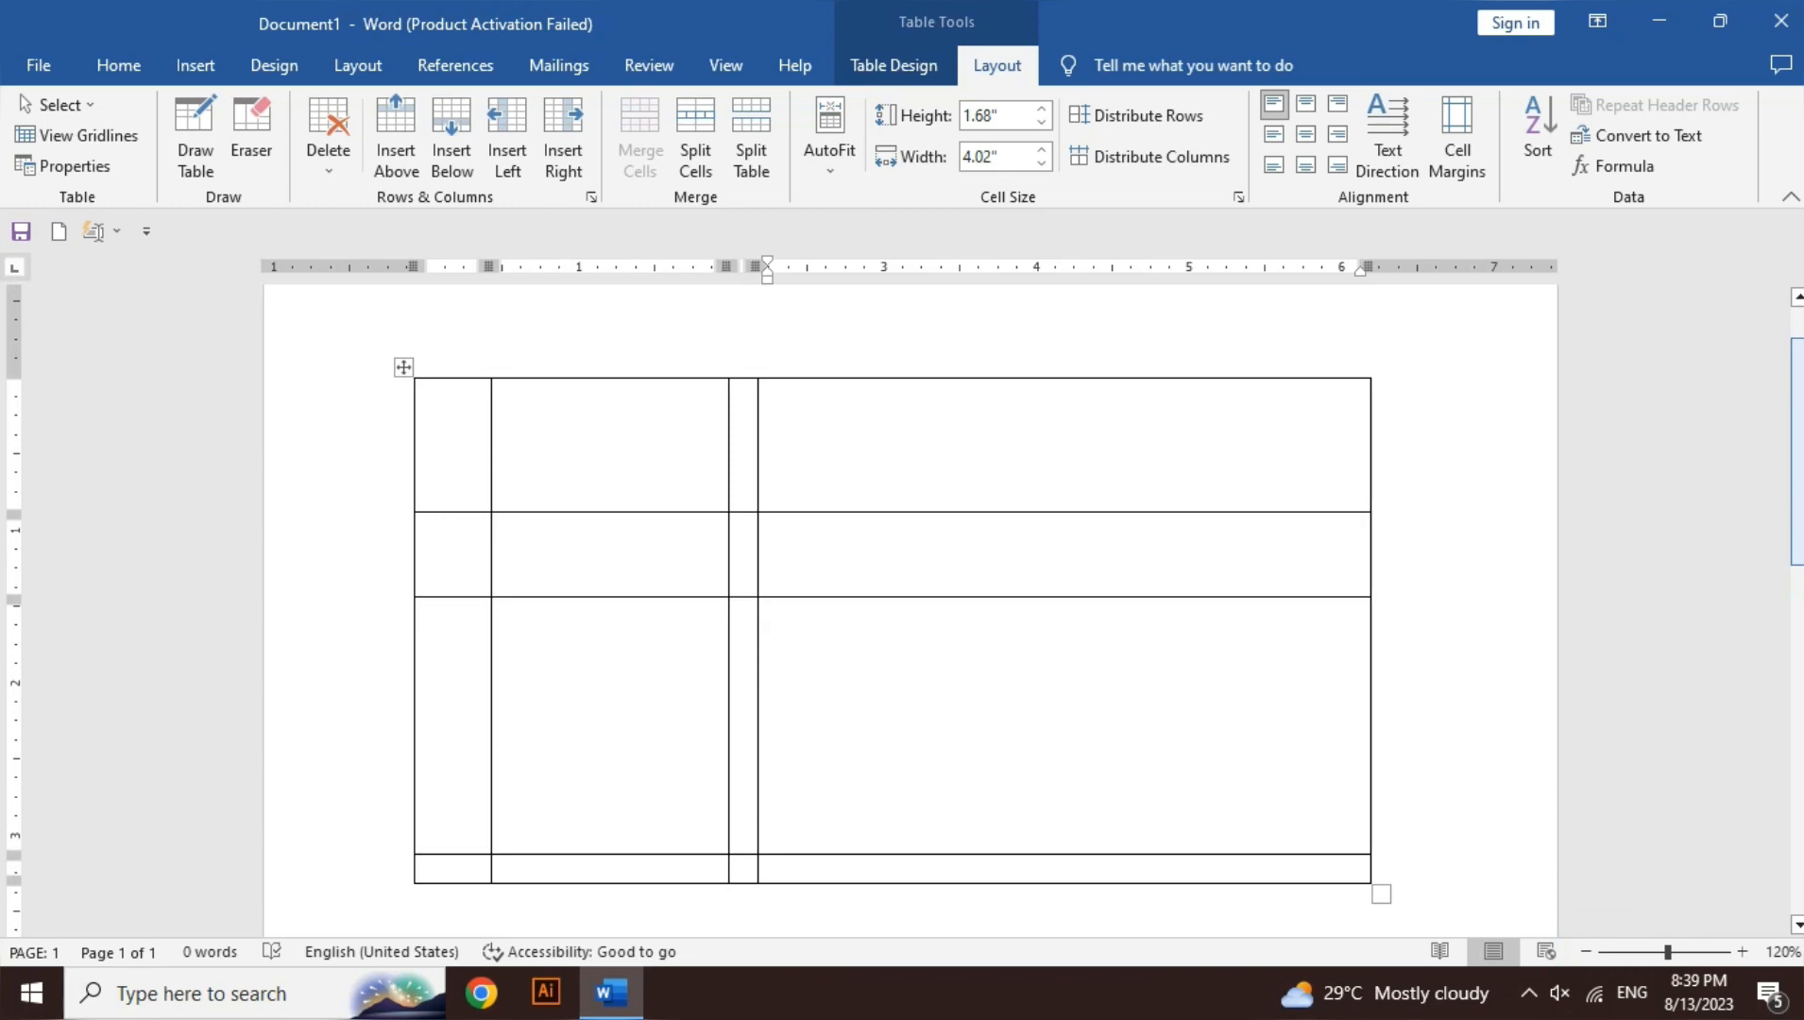
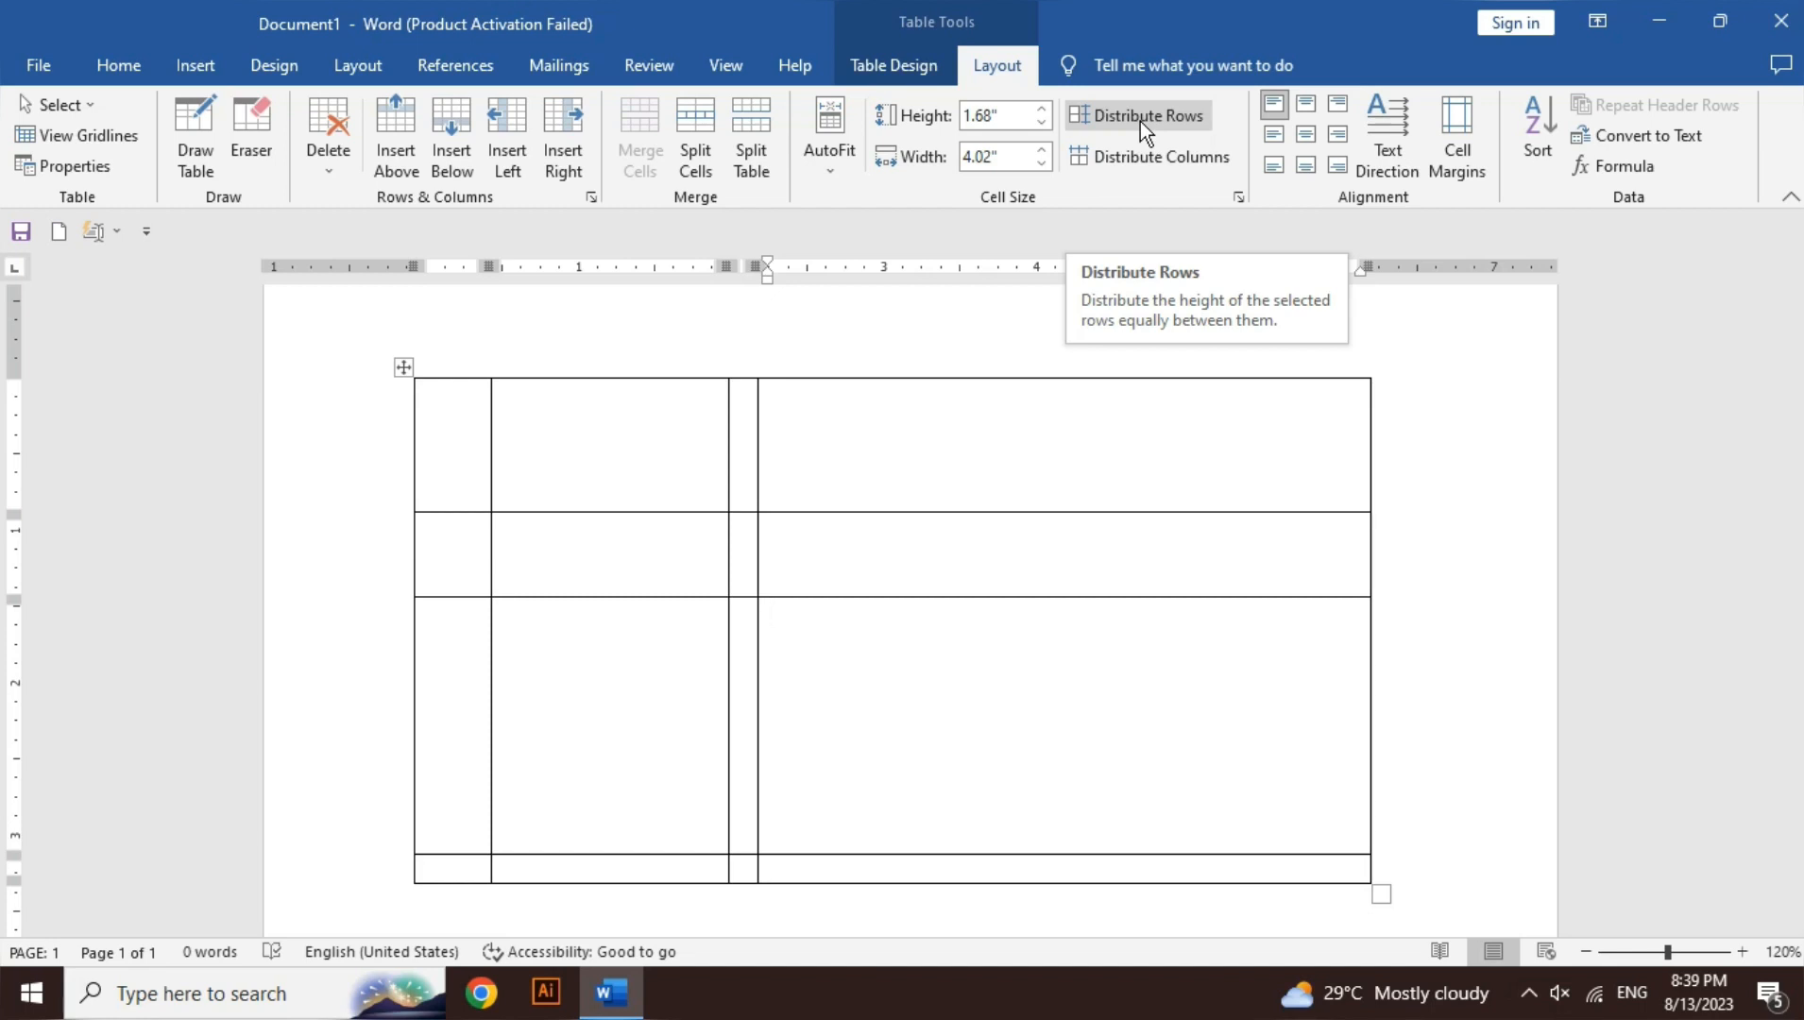
# - Distribute the table's four rows to an equal 0.82-inch height, then distribute its columns
pyautogui.click(1141, 121)
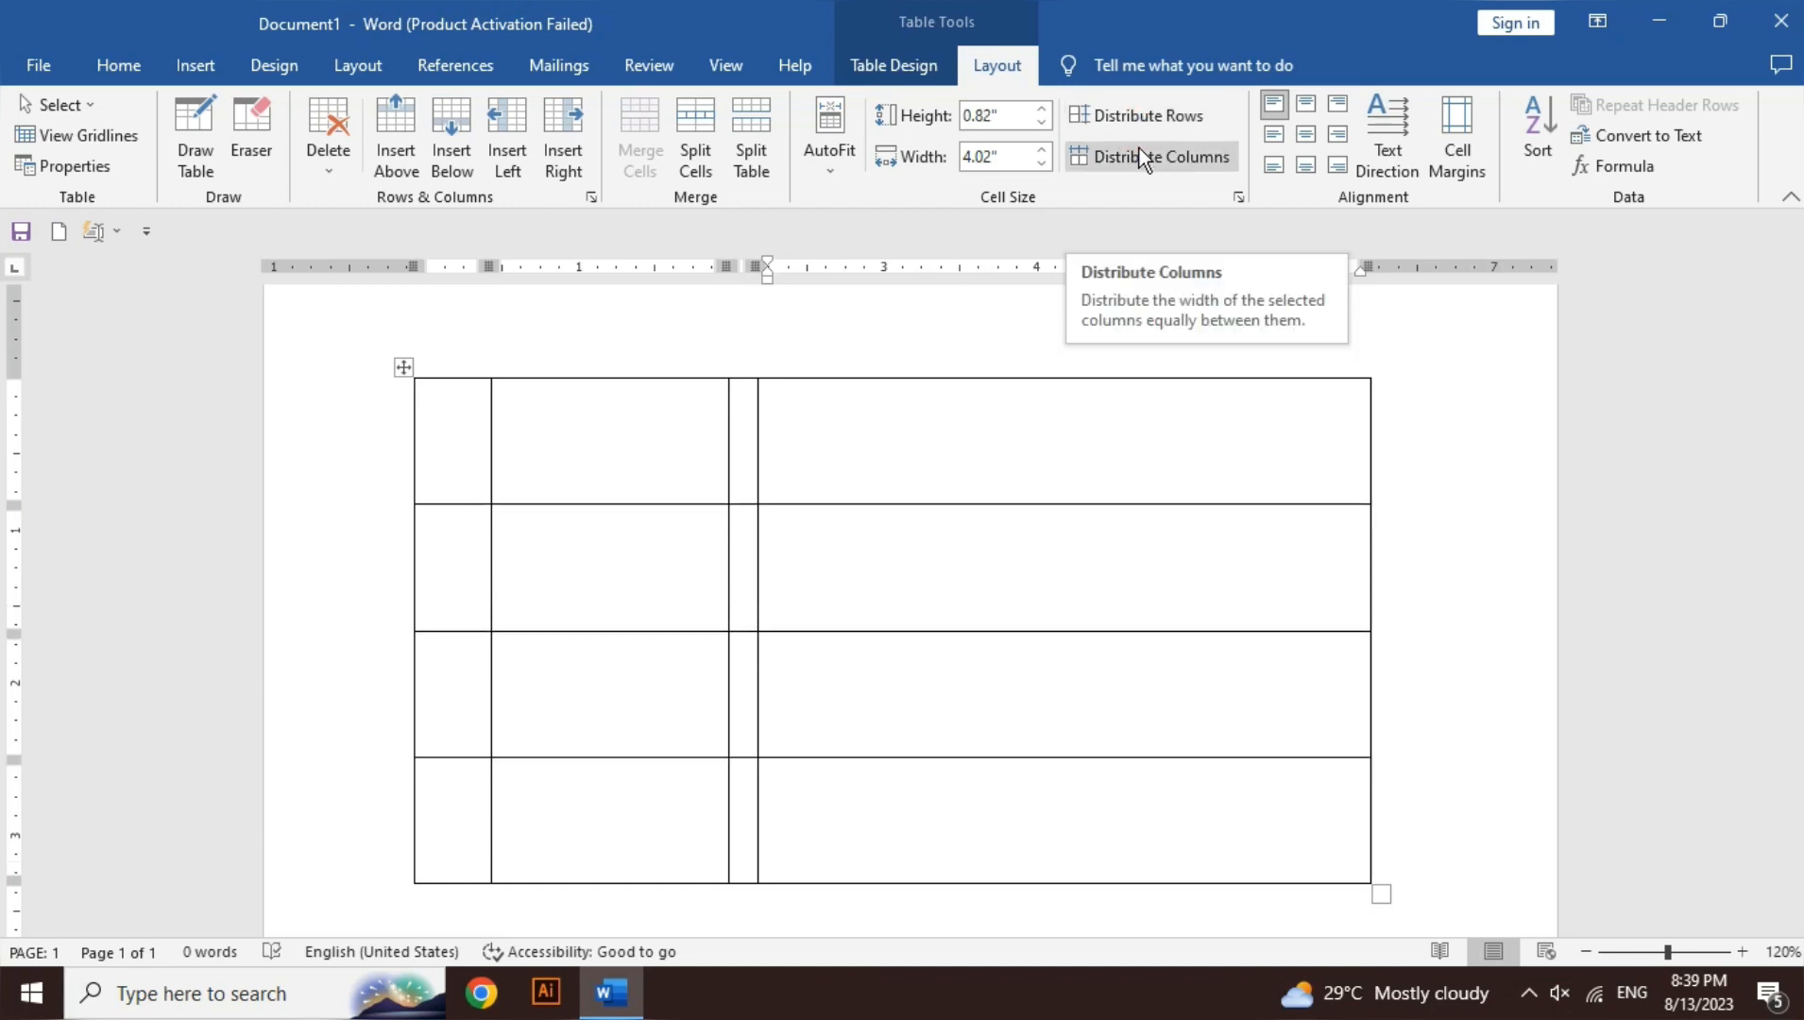
pyautogui.click(1139, 151)
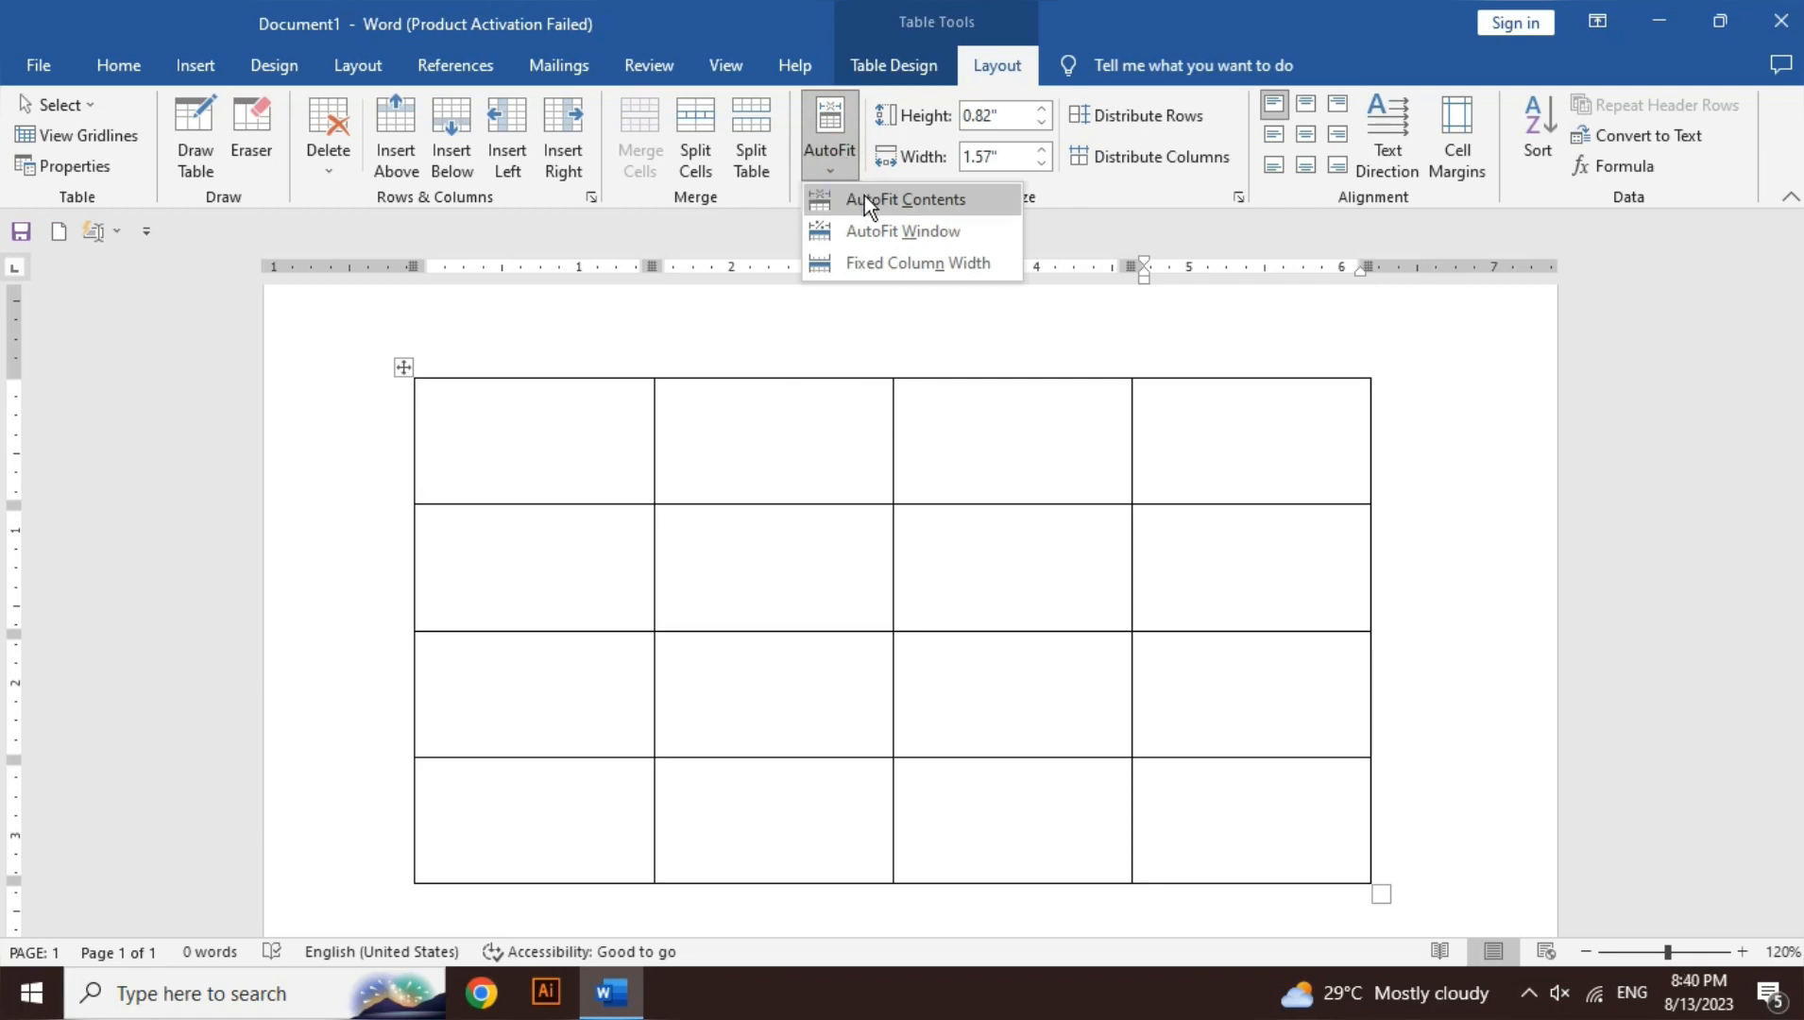
# - Type 'dasdsa' and 'dasdasd' in the first top-row cells and apply AutoFit Contents
pyautogui.click(465, 446)
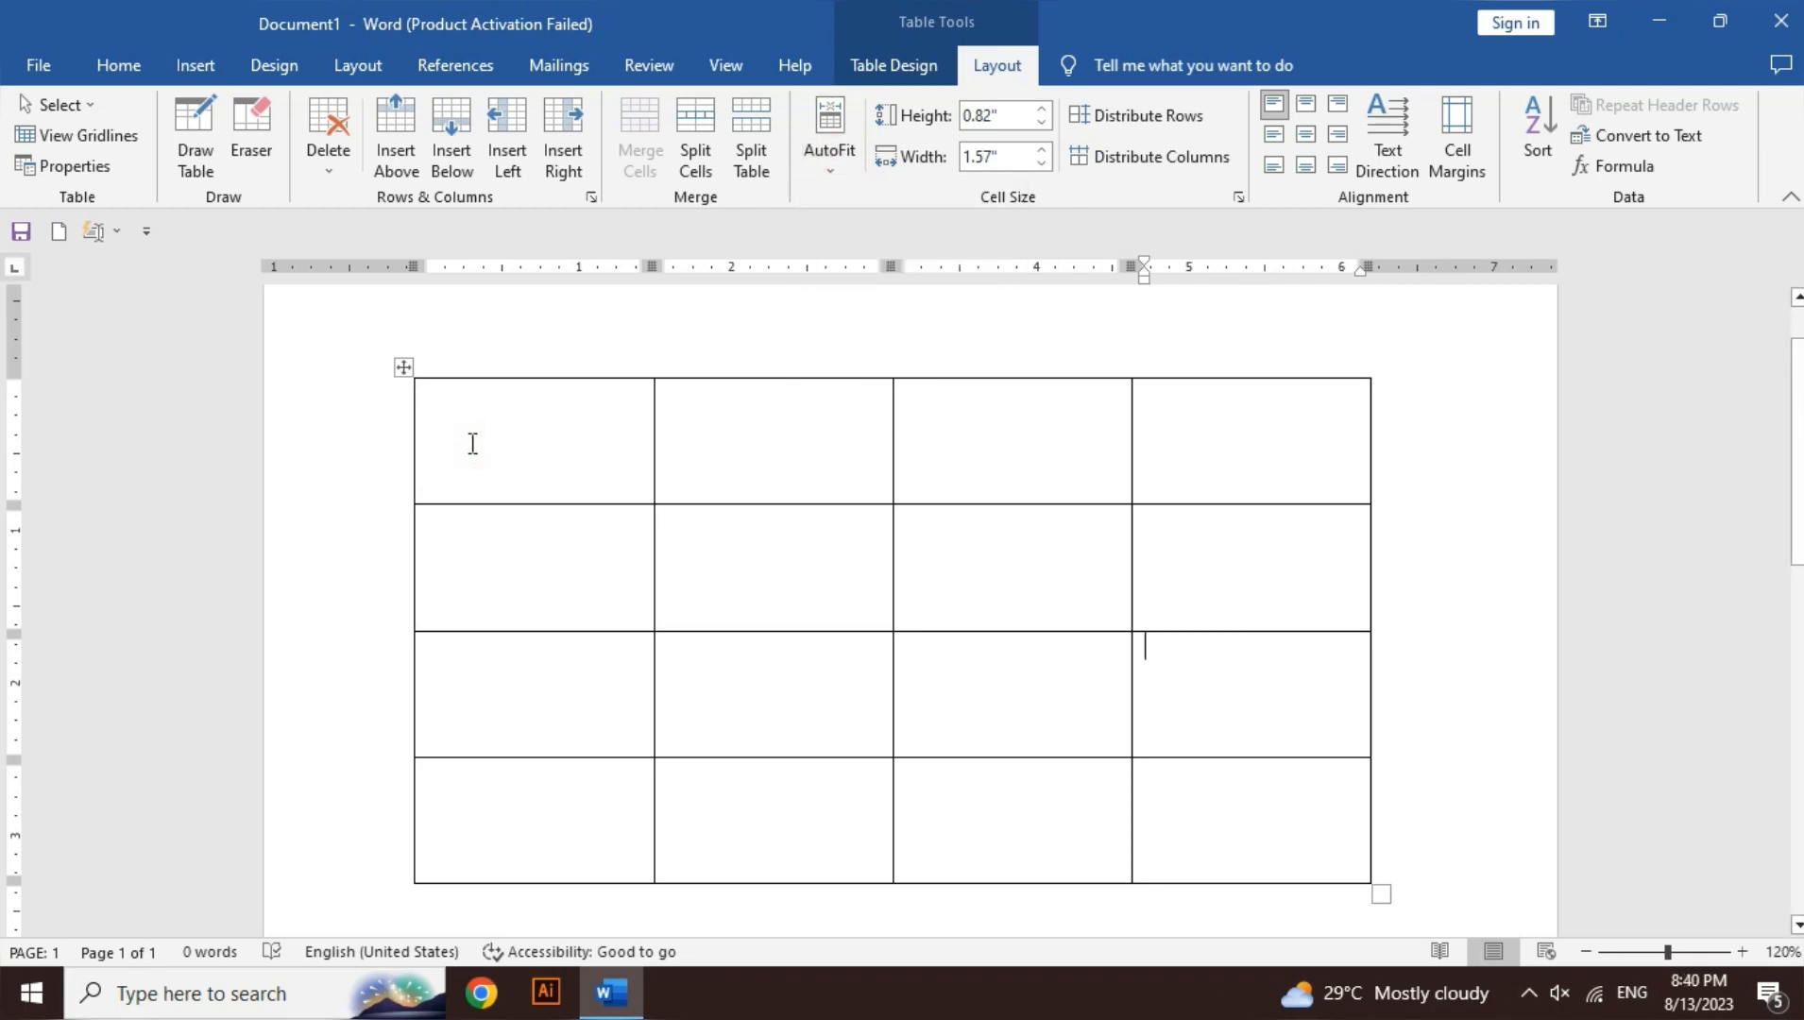
pyautogui.write('s')
pyautogui.click(473, 444)
pyautogui.write('dasds')
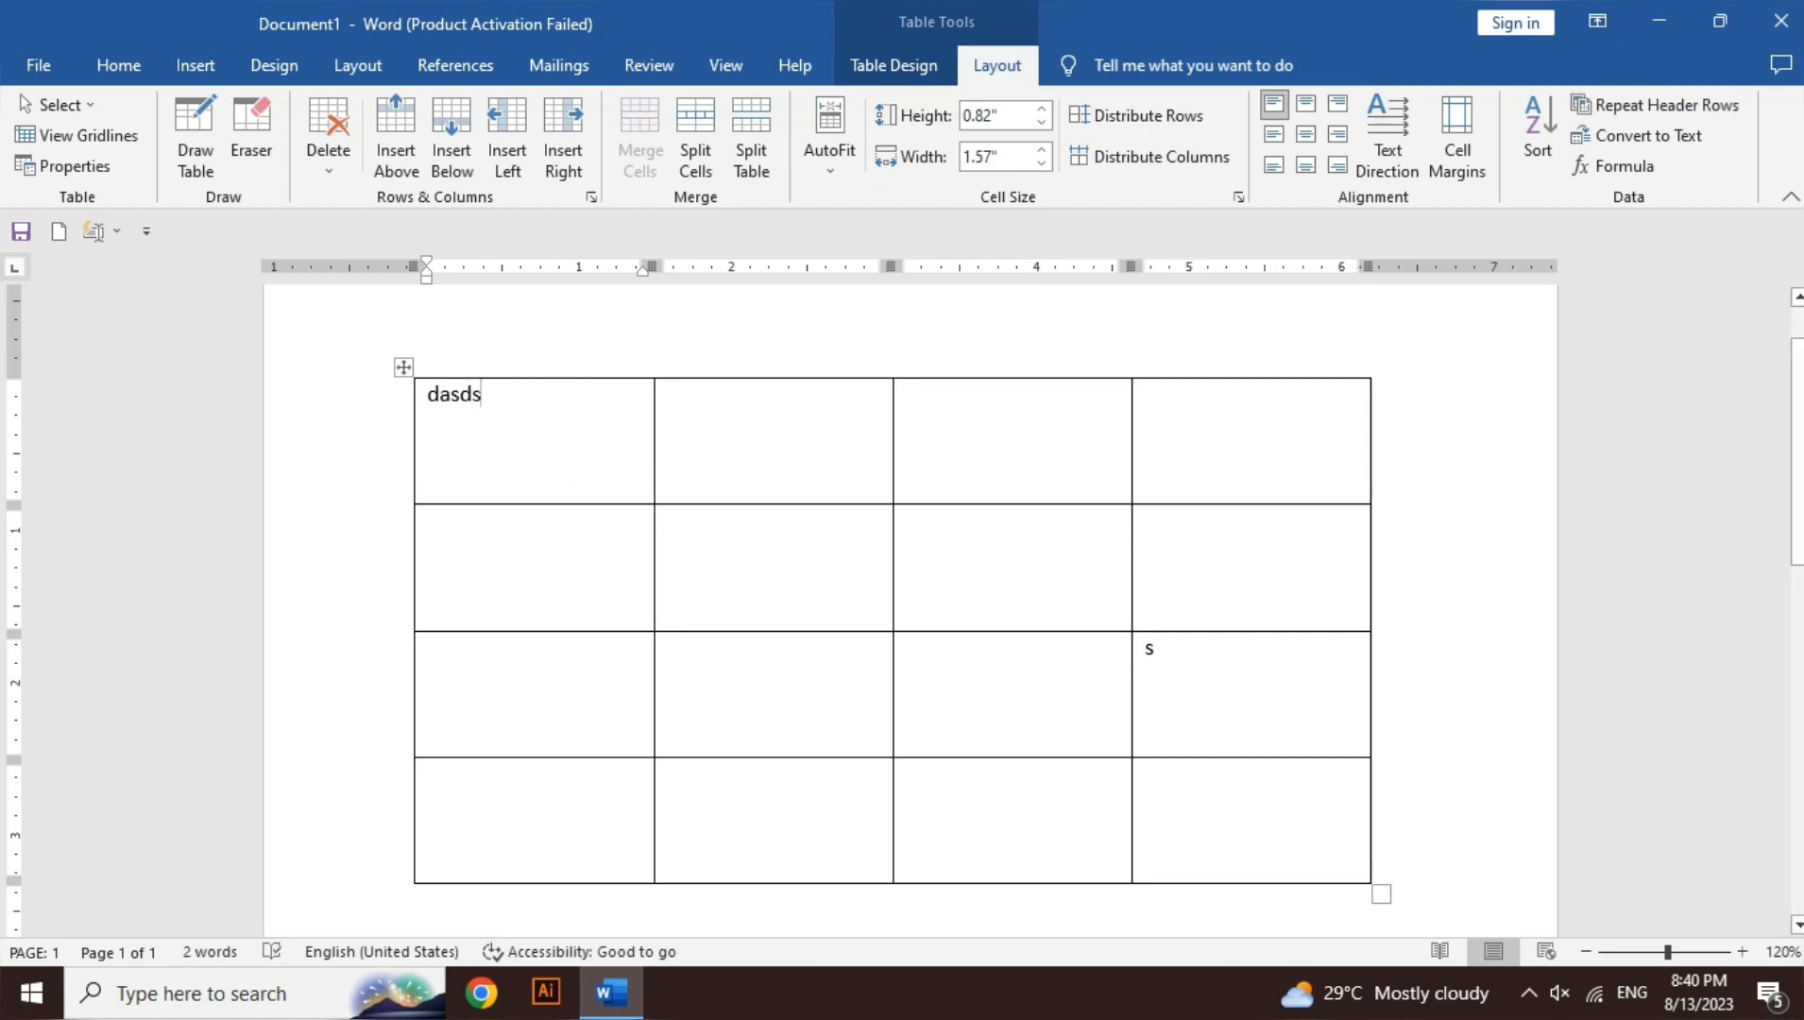
pyautogui.write('a')
pyautogui.press('Tab')
pyautogui.write('dasdasd')
pyautogui.click(819, 171)
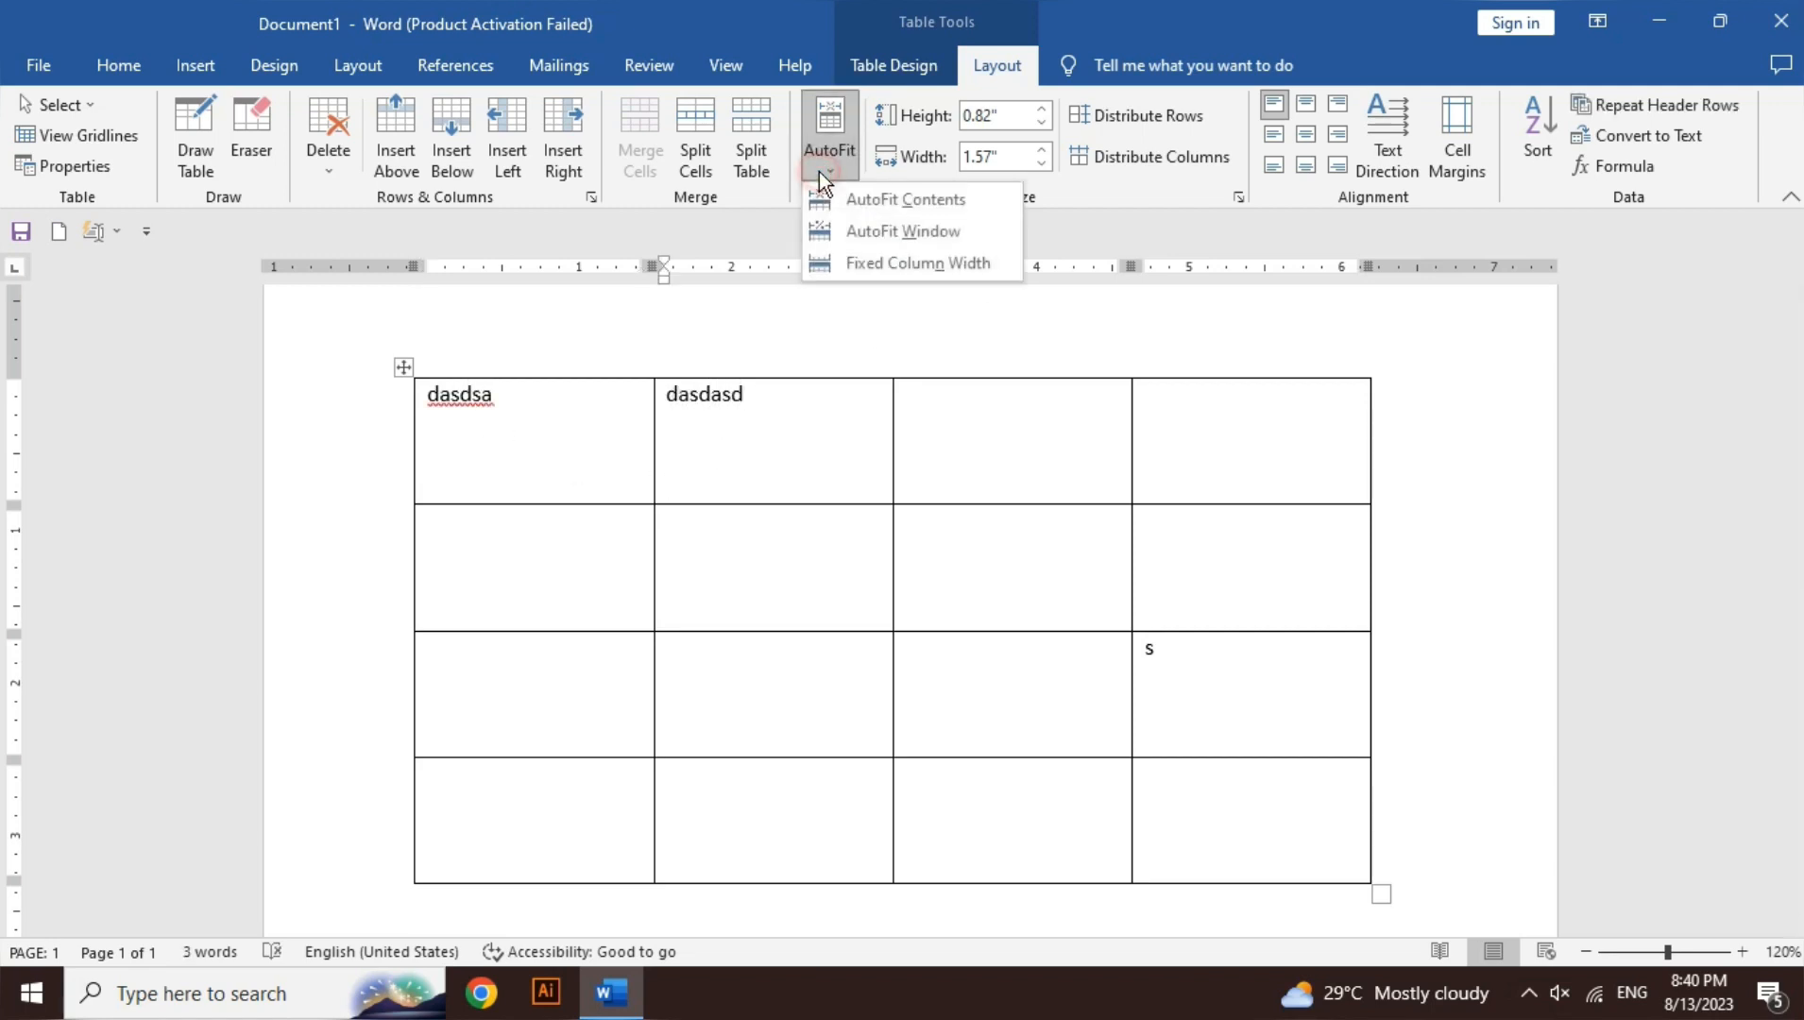
pyautogui.click(861, 201)
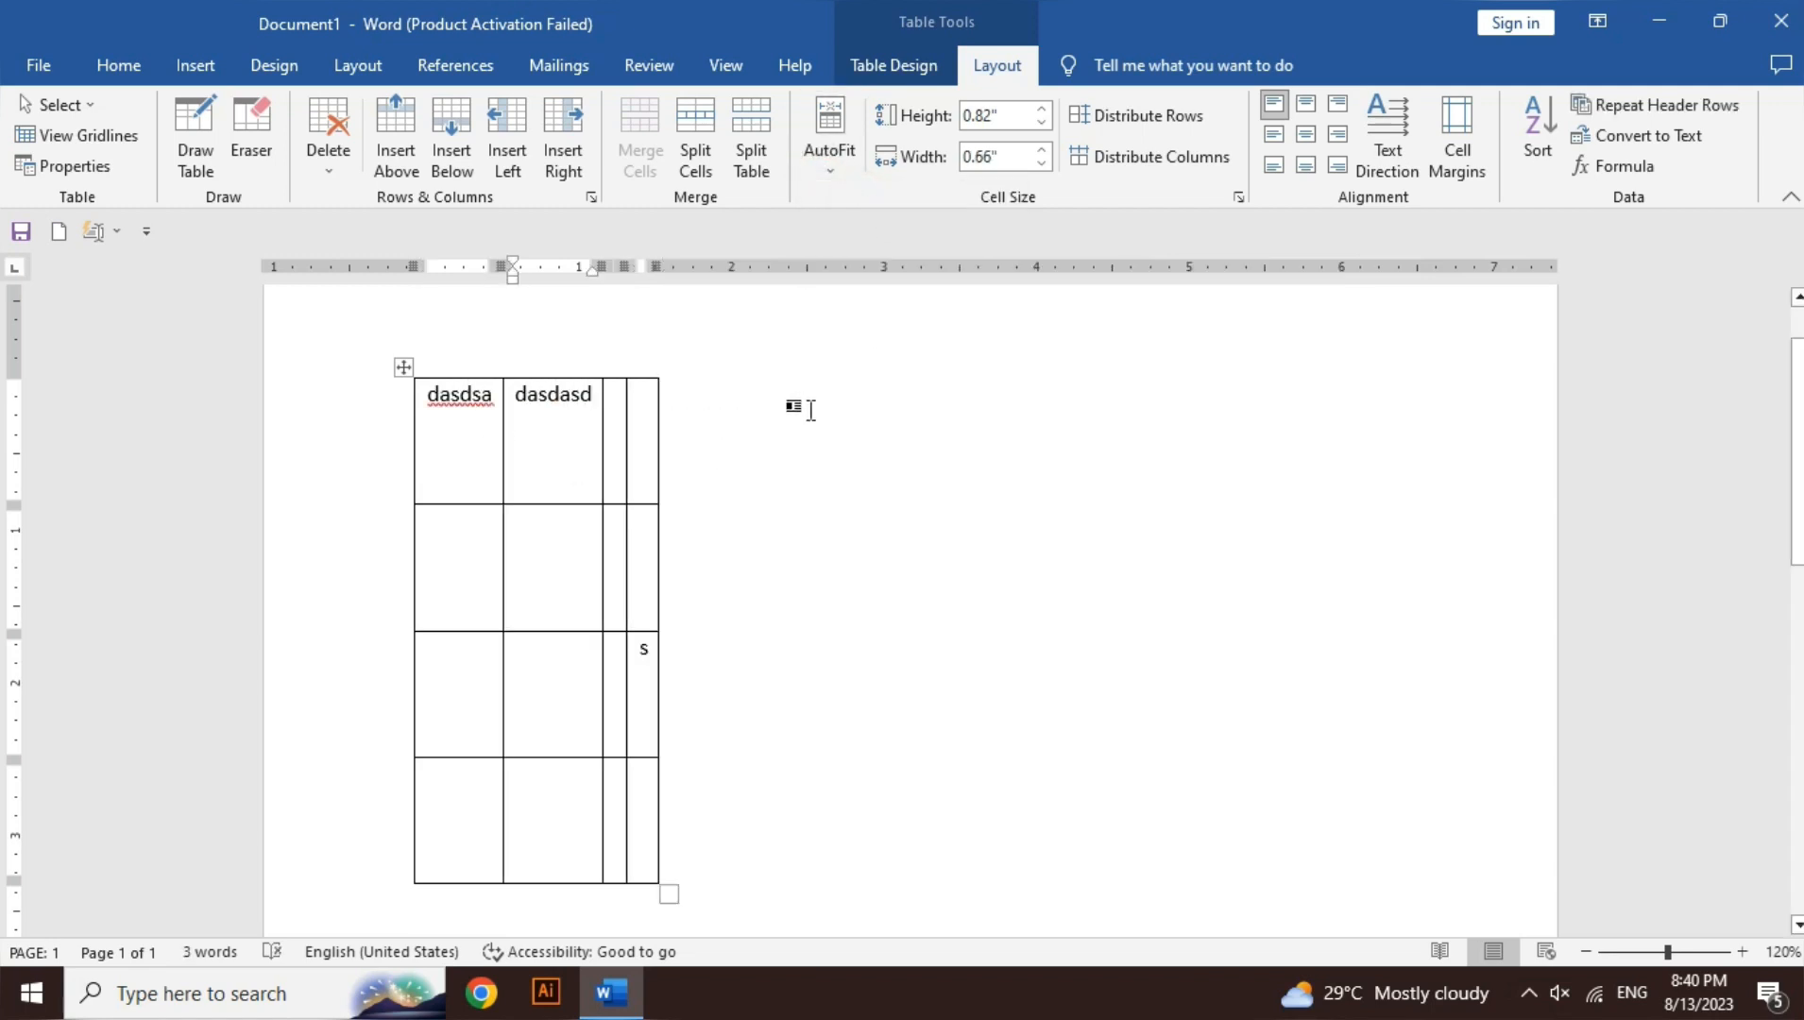
# - Fill more cells with 'ahsgdsd', 'sdasdasd', 'sadasdsadasdasdasda' and 'asdasdasdasdsad'
pyautogui.click(616, 418)
pyautogui.write('ahsg')
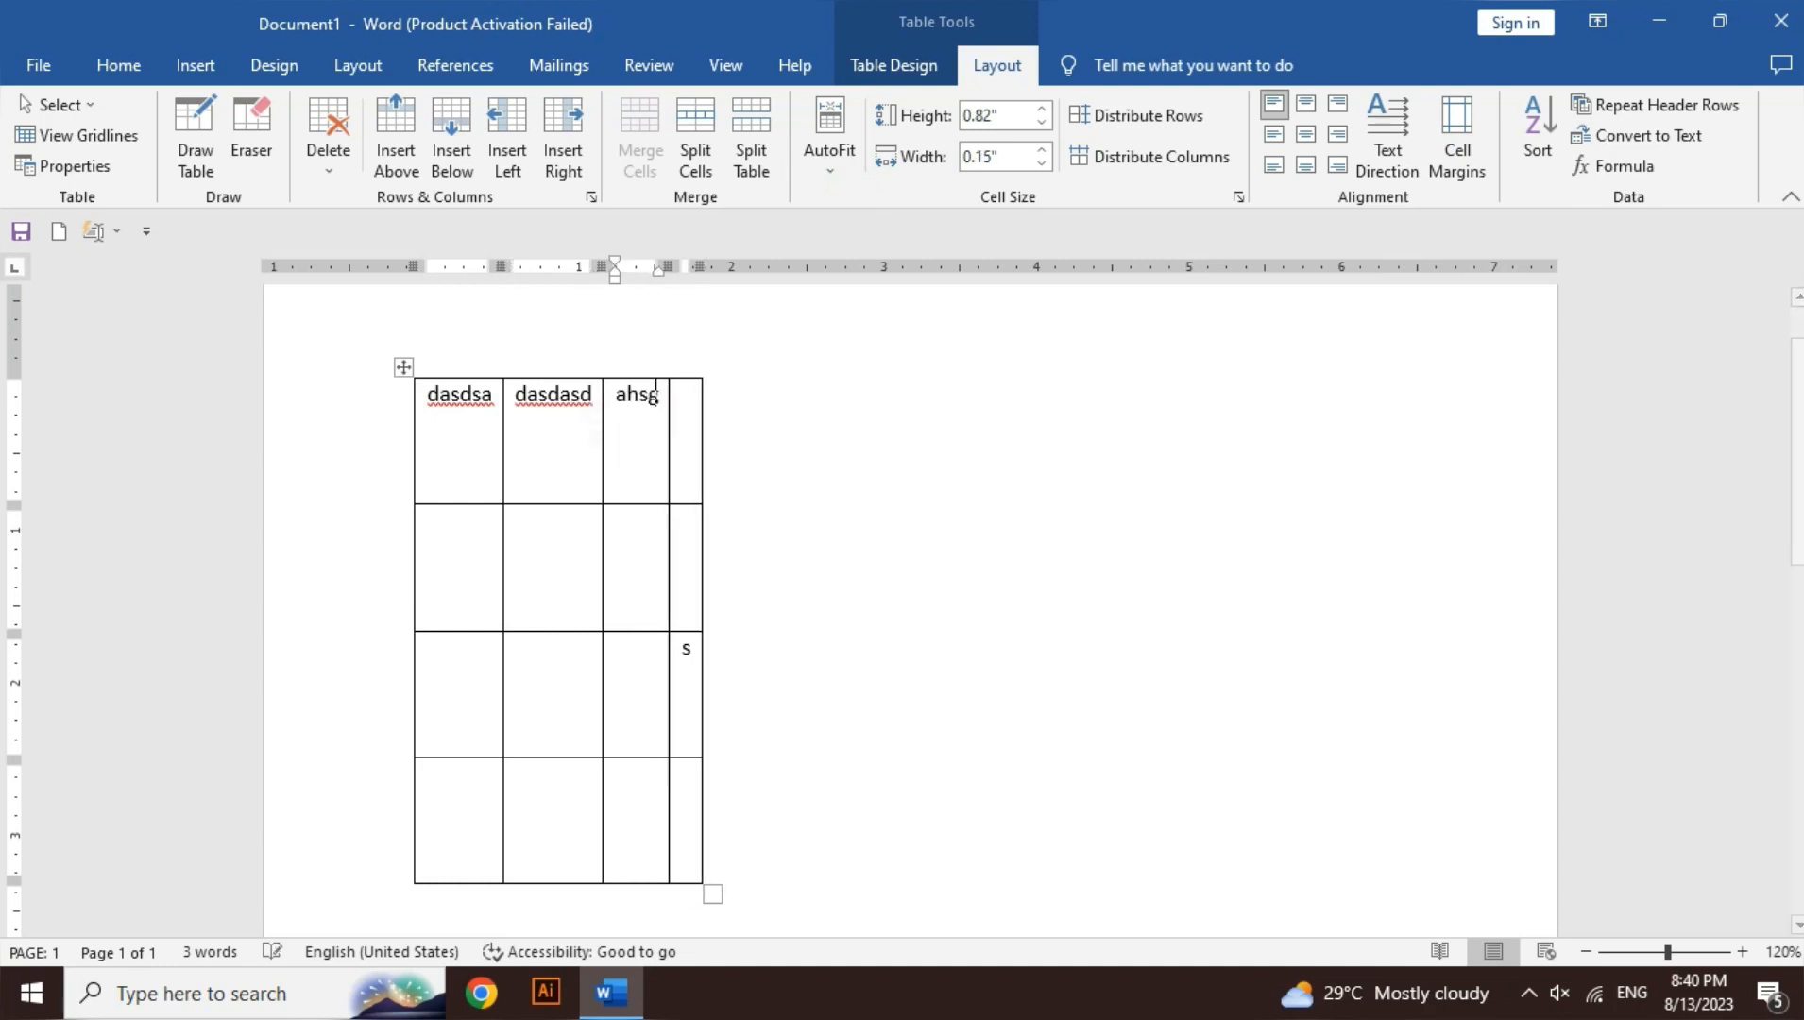
pyautogui.write('dsd')
pyautogui.press('Tab')
pyautogui.write('sdasdasd')
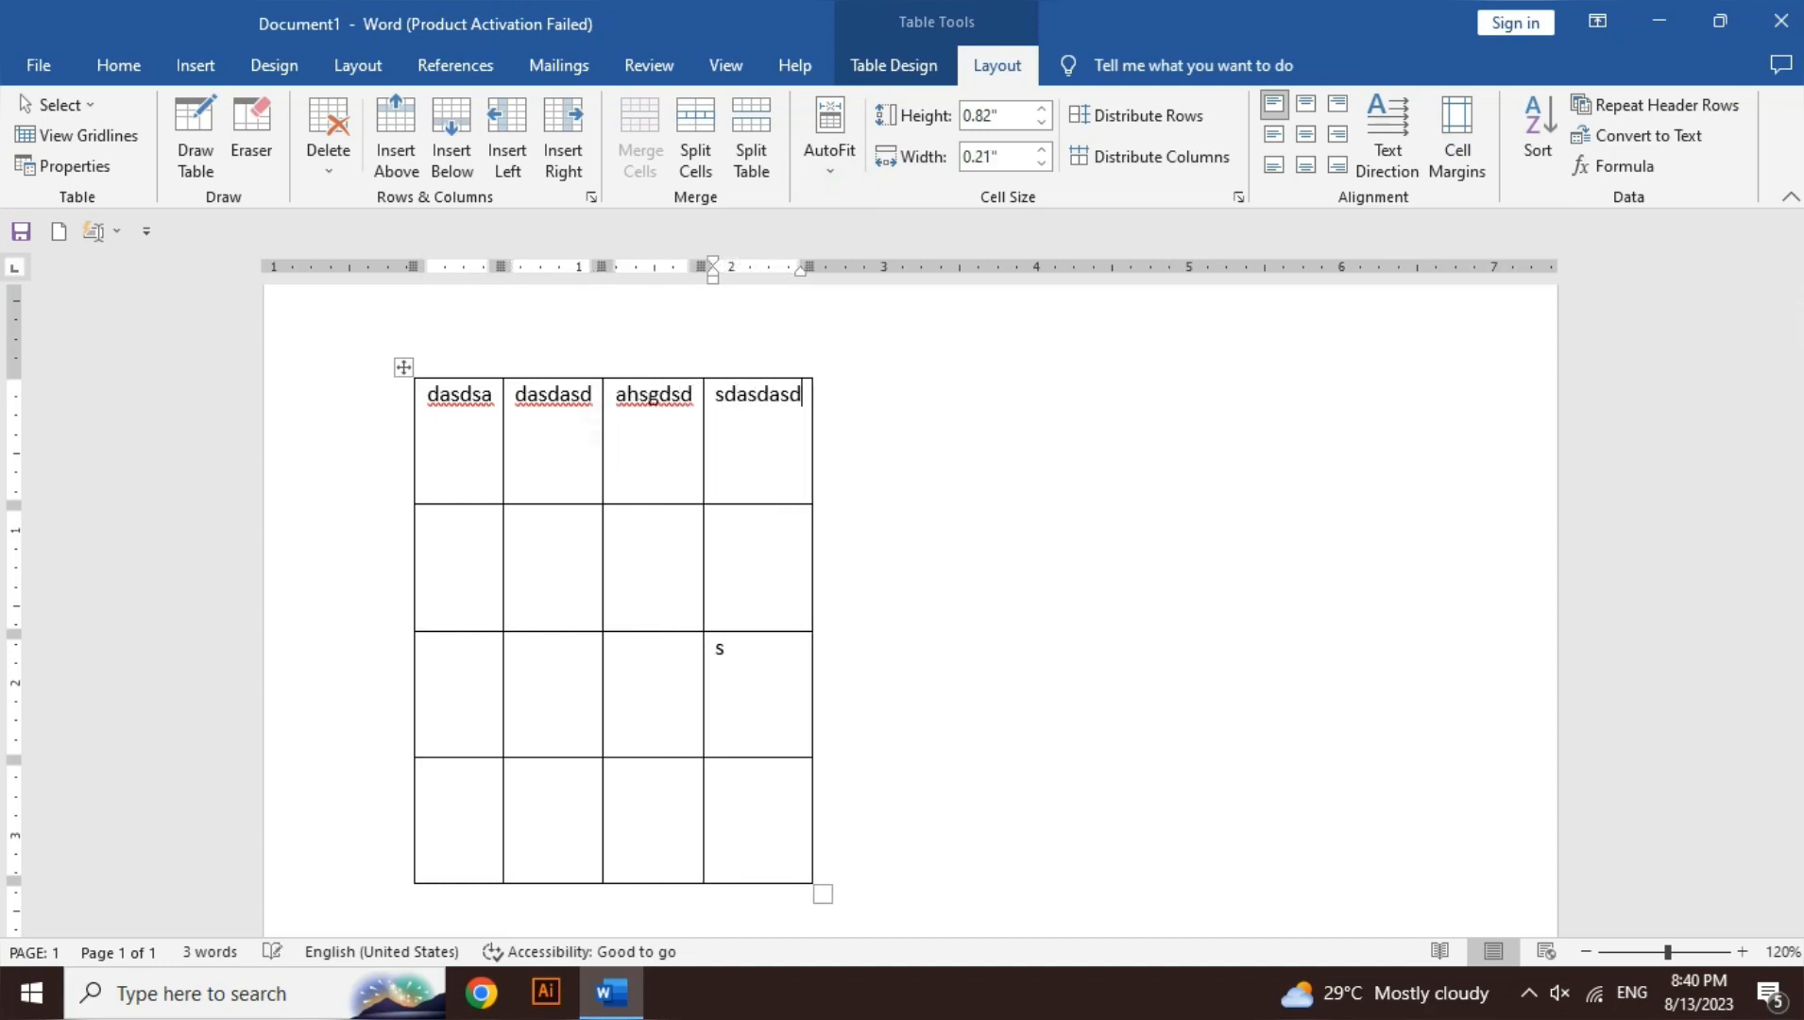
pyautogui.press('Down')
pyautogui.write('sadasdsadasdasdas')
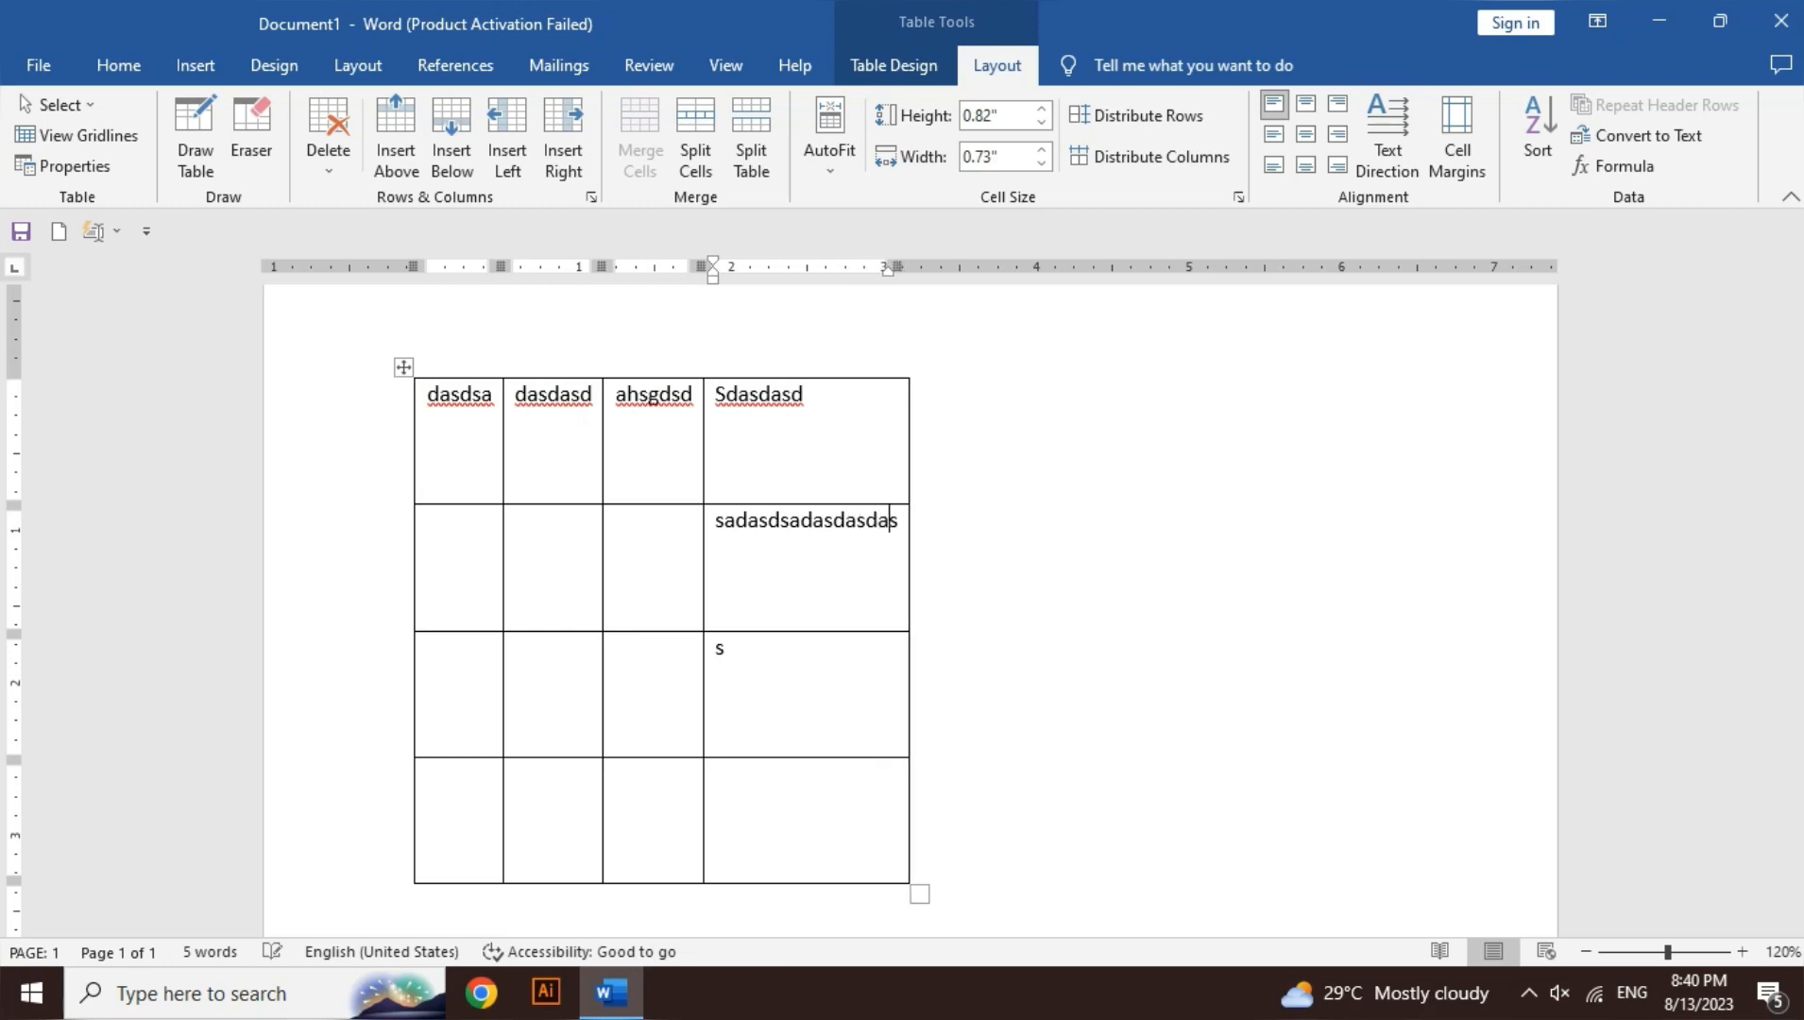
pyautogui.write('da')
pyautogui.press('Home')
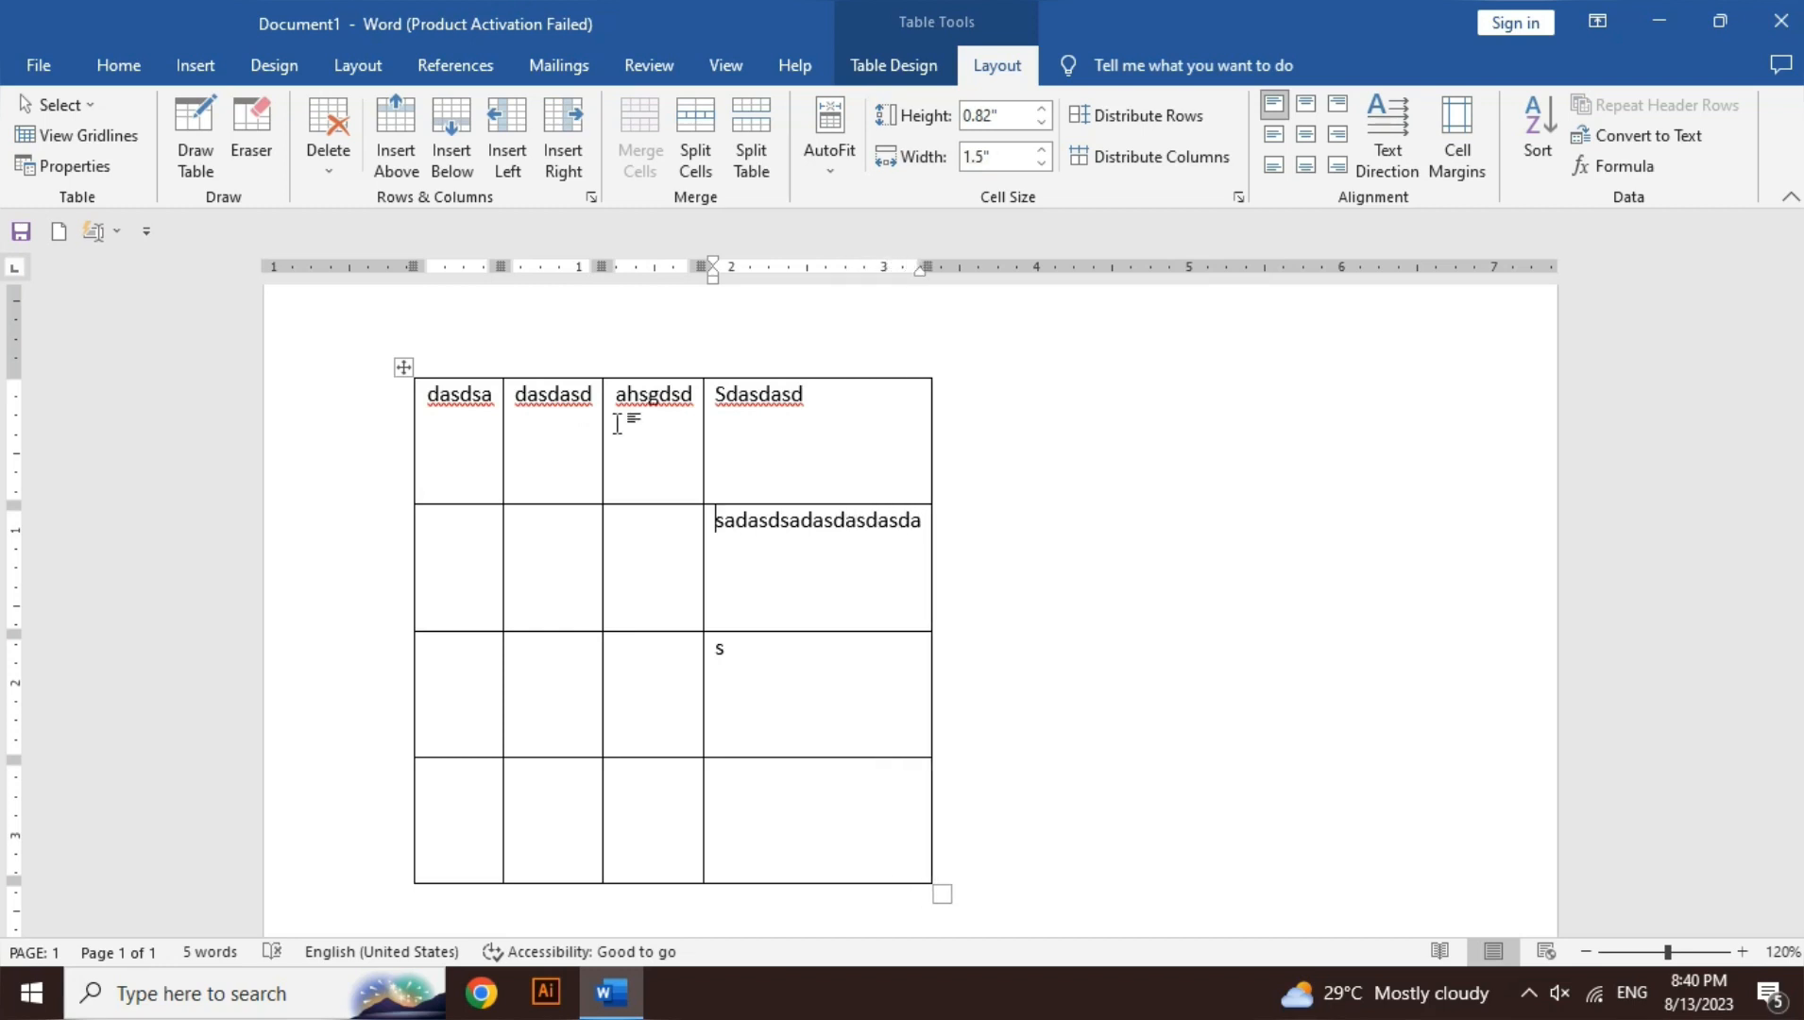
pyautogui.press('Left')
pyautogui.write('asdasdasdasdsad')
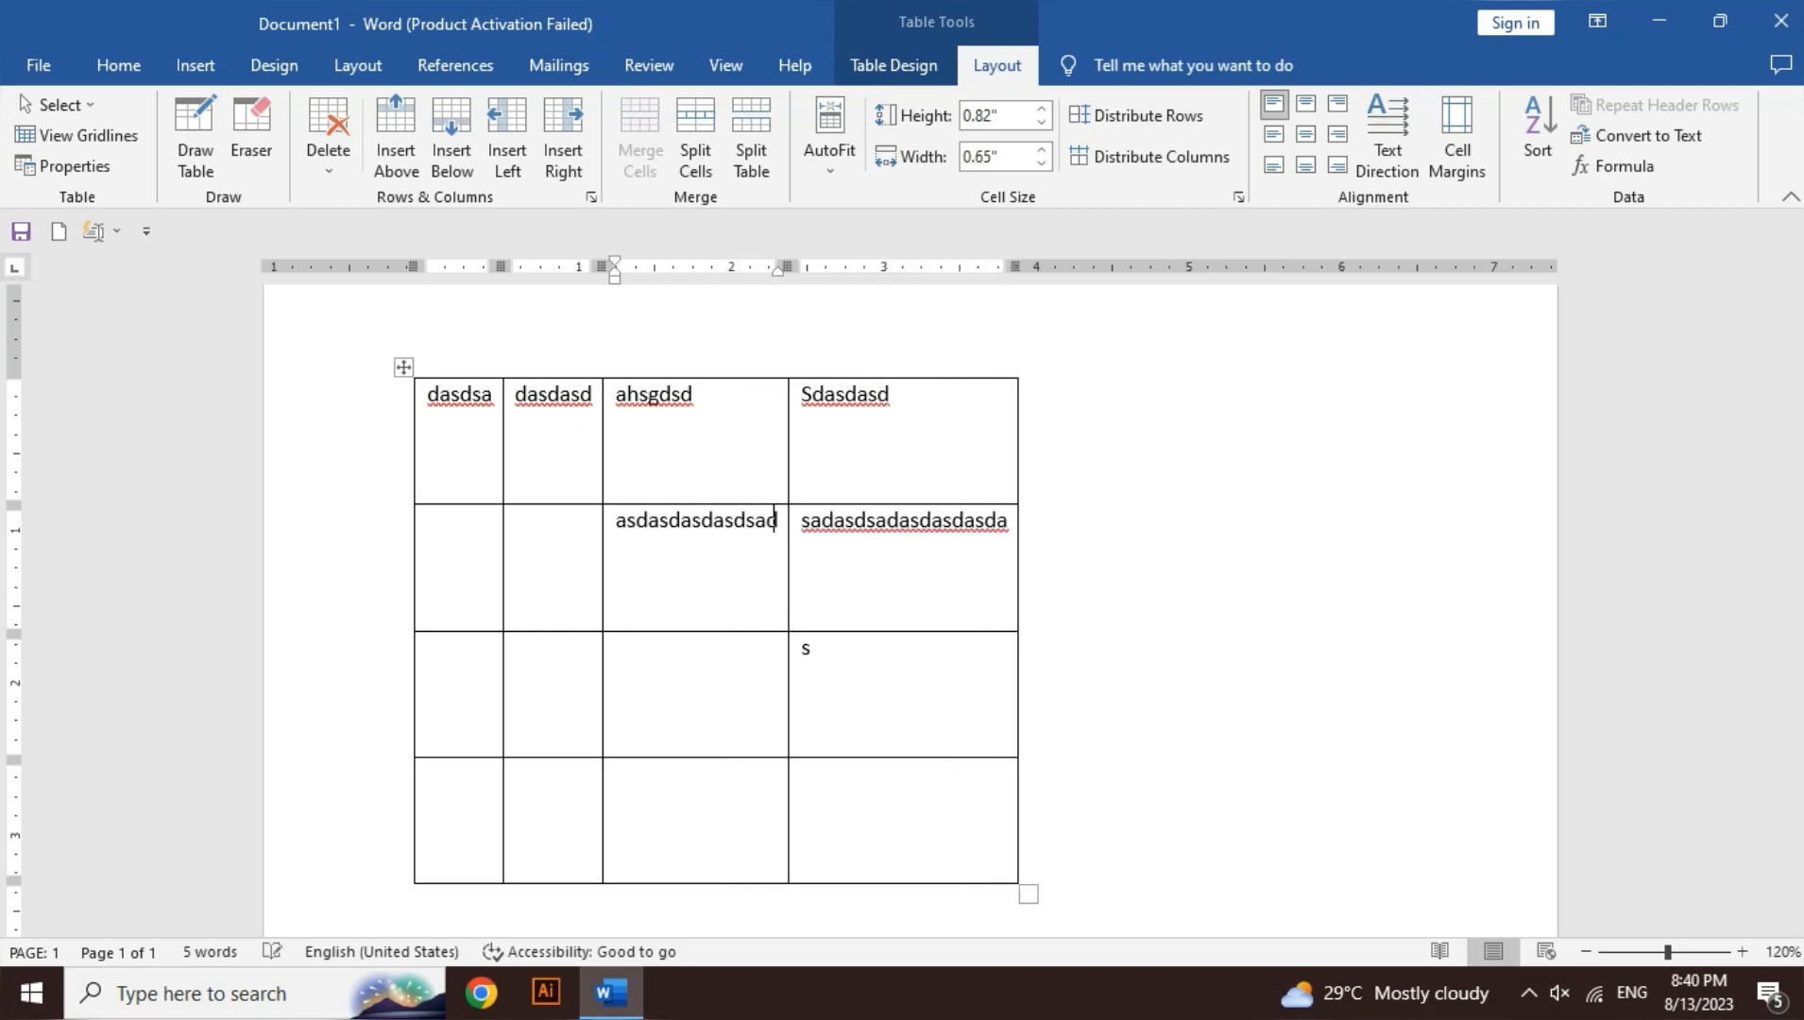
# - Apply AutoFit Window and type sample text in row 3's second and fourth cells
pyautogui.click(844, 154)
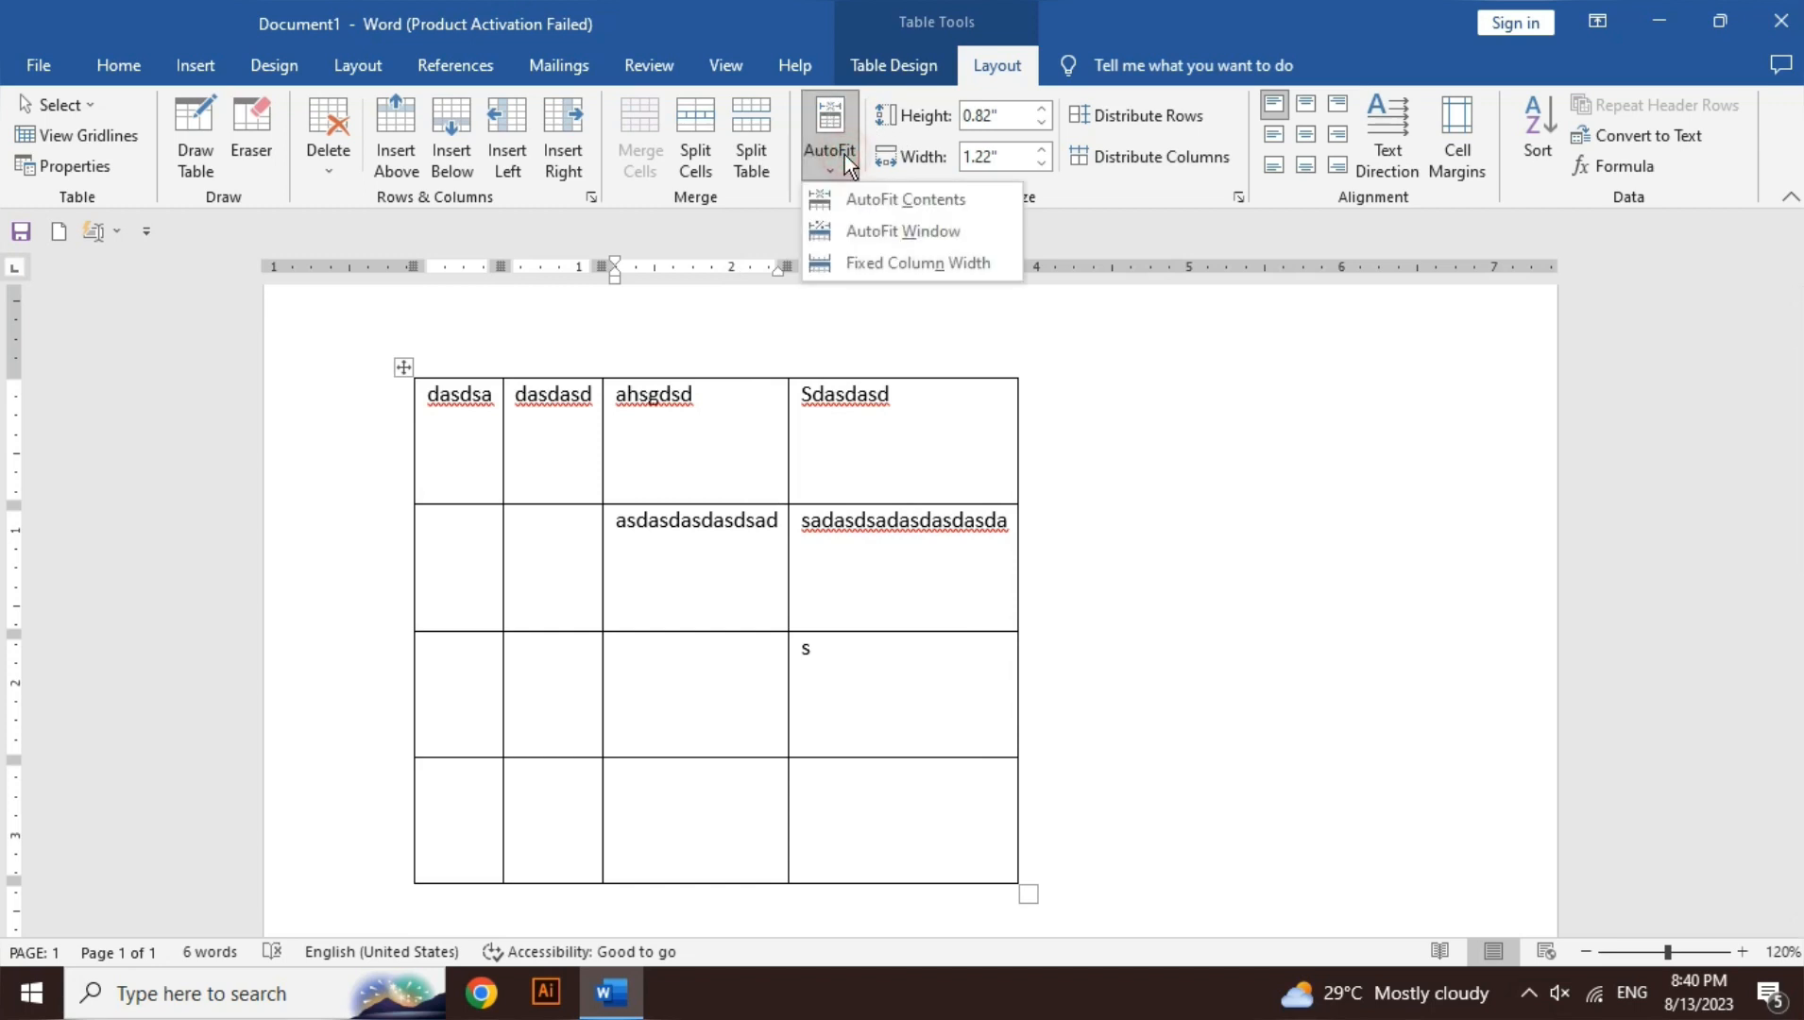
pyautogui.click(898, 240)
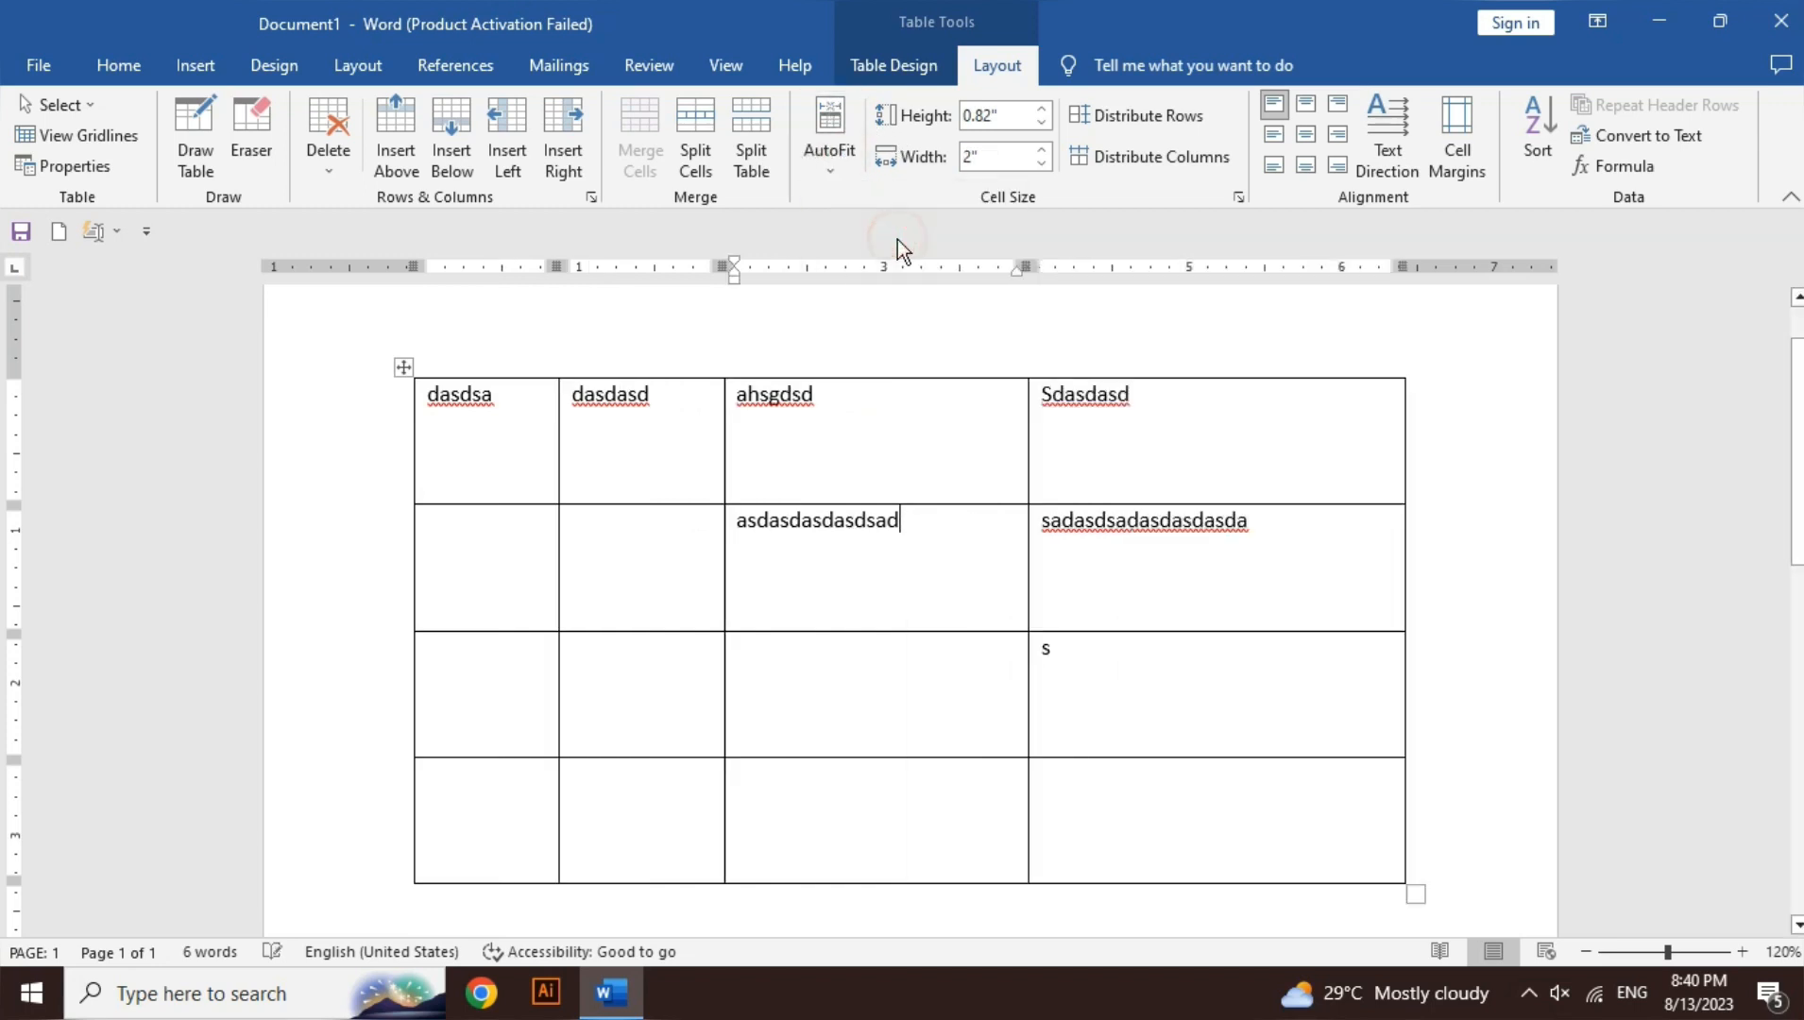
pyautogui.click(660, 691)
pyautogui.write('asdjhasdhasdassdasdk')
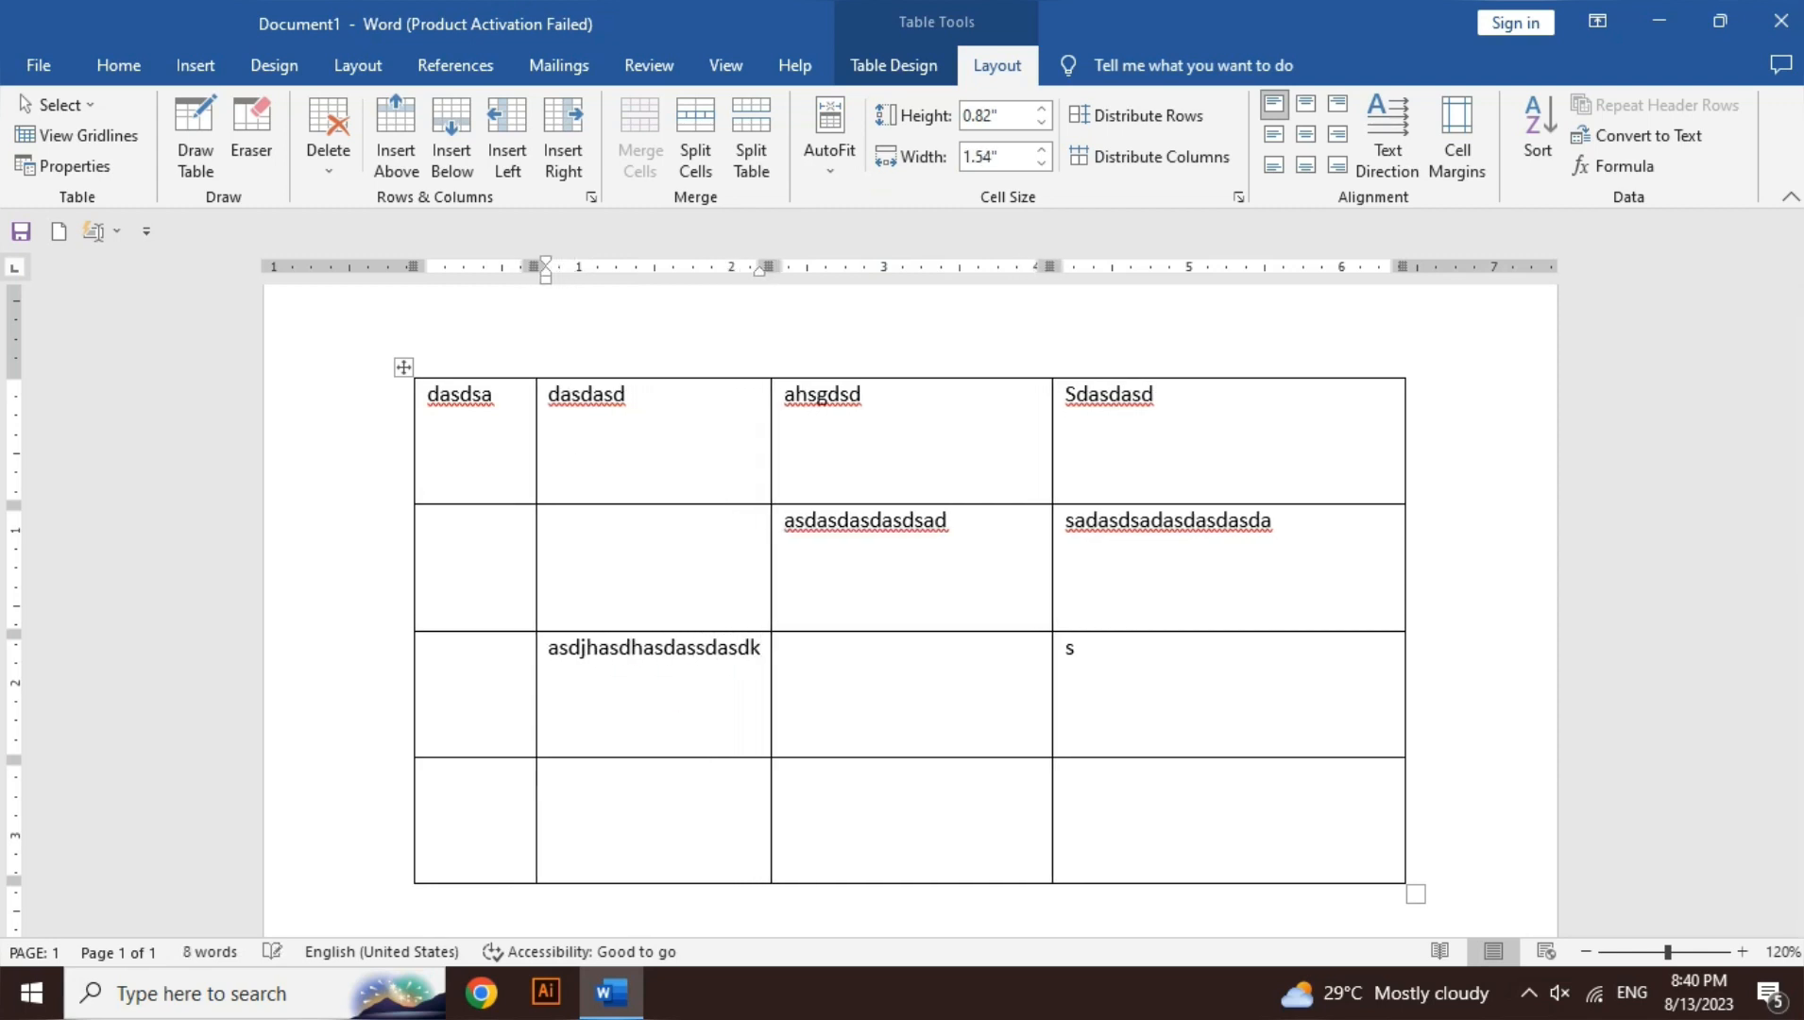
pyautogui.press('Tab')
pyautogui.press('Tab')
pyautogui.write('sasdasdsad')
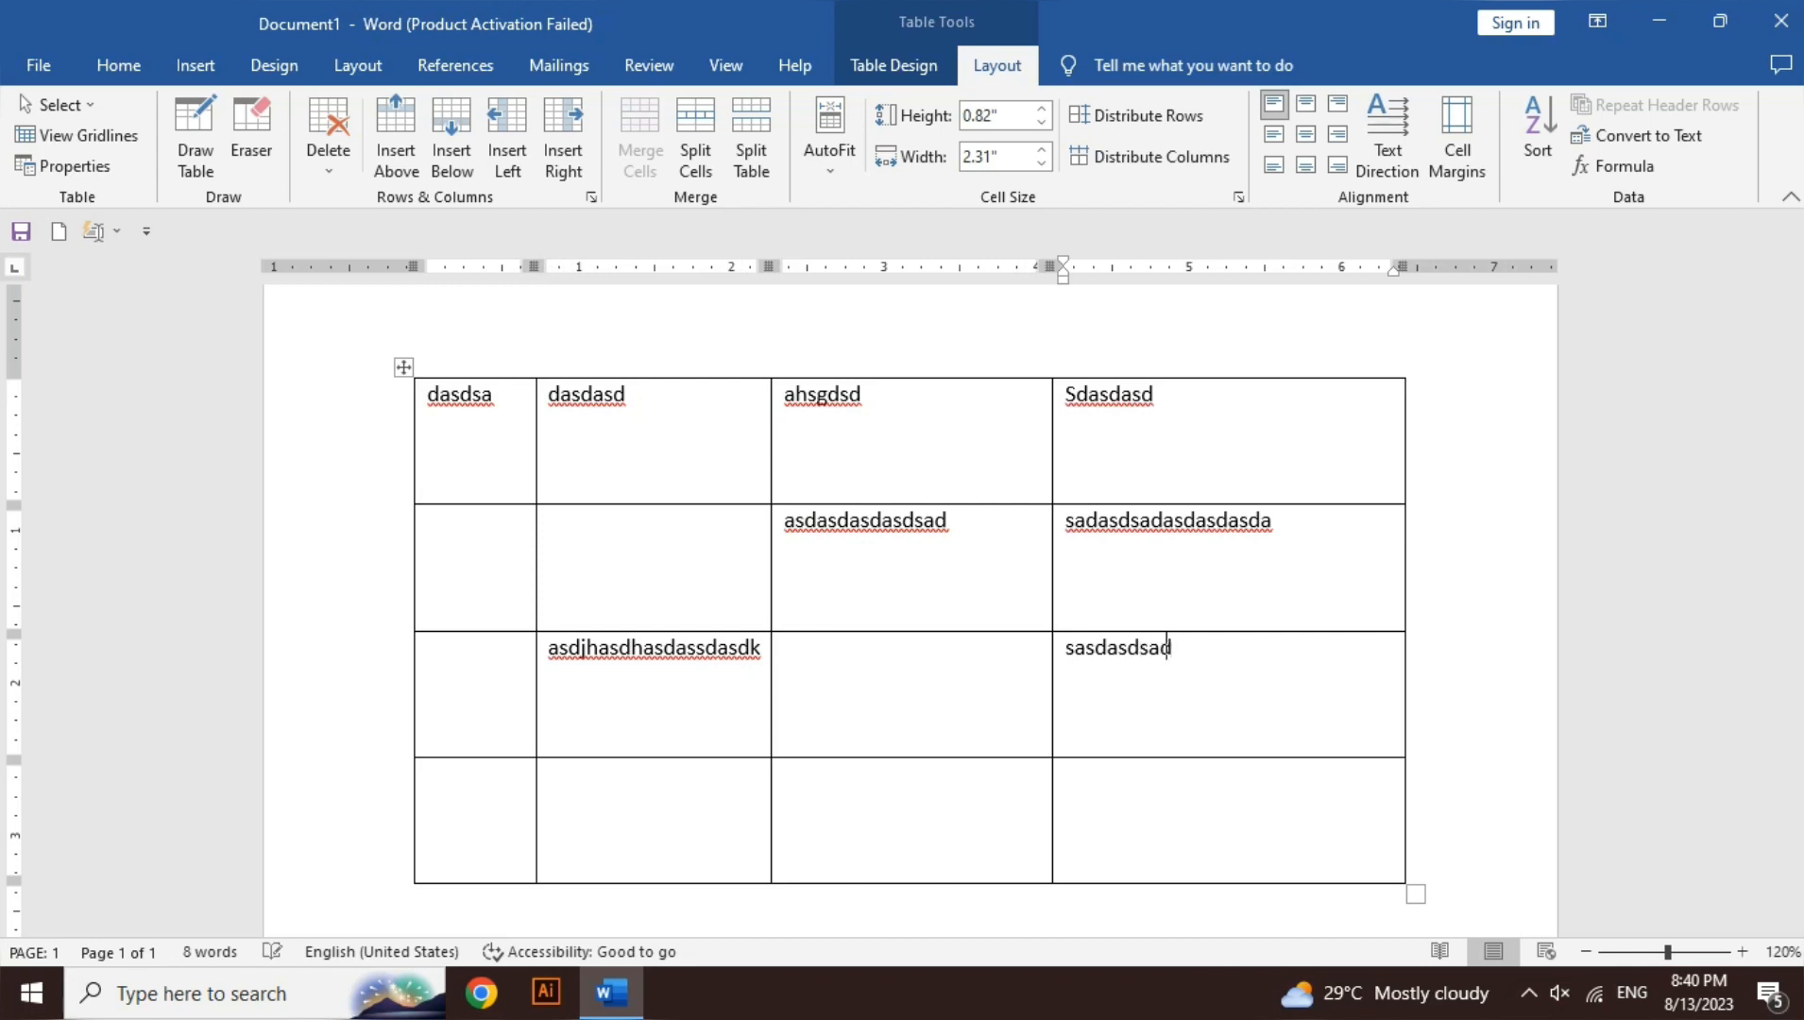
pyautogui.write('asdassd')
# - Switch to Fixed Column Width, then type and undo a long test string in row 4's third cell
pyautogui.click(837, 166)
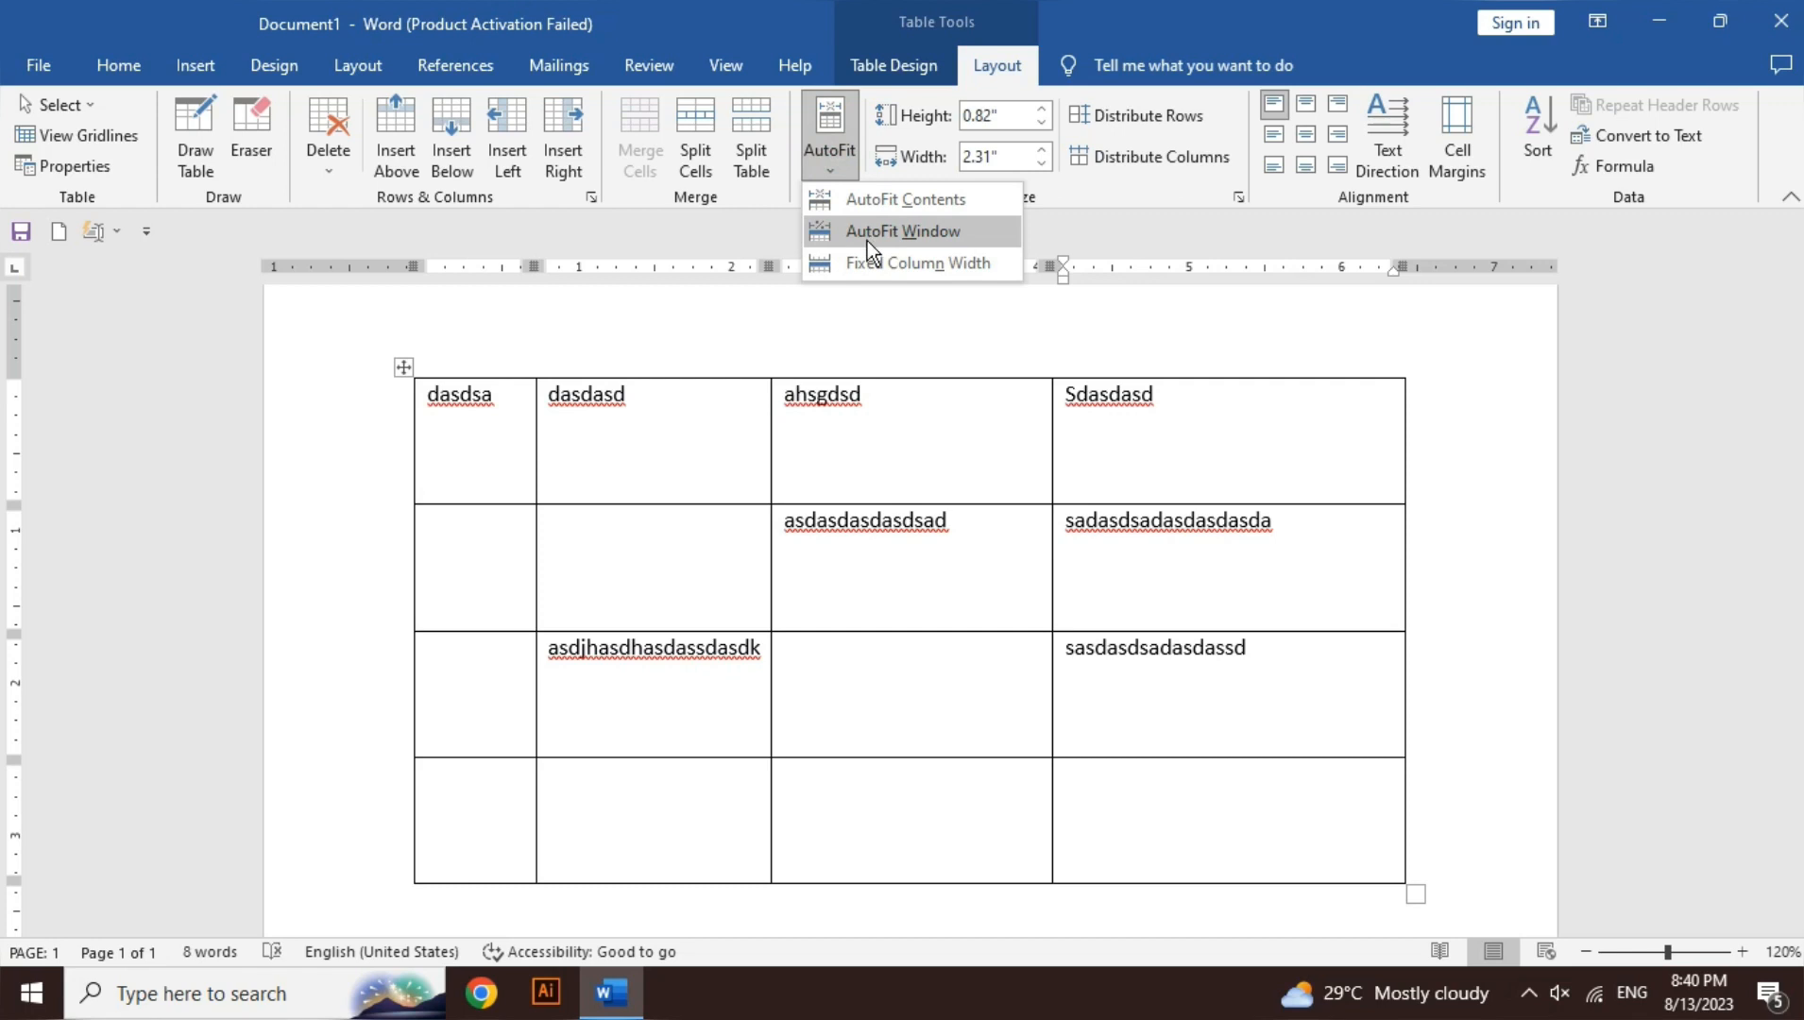
pyautogui.click(921, 263)
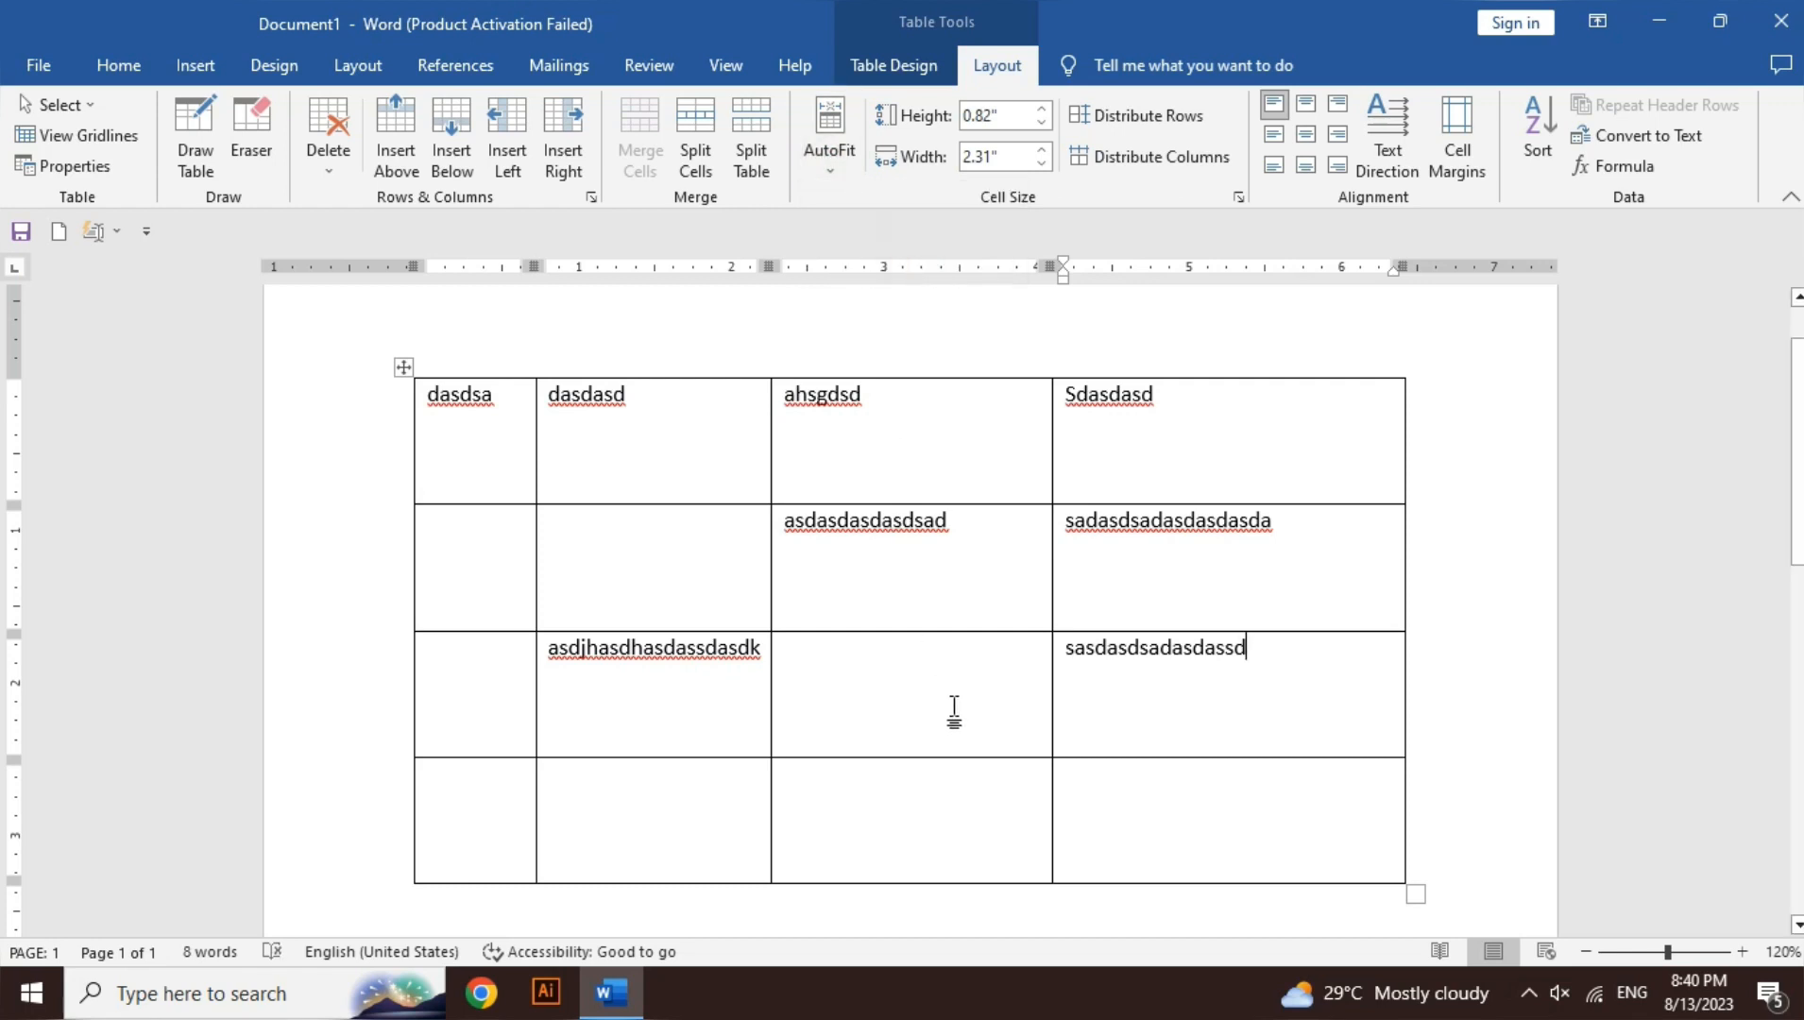
pyautogui.click(951, 807)
pyautogui.write('asdasdasdasd')
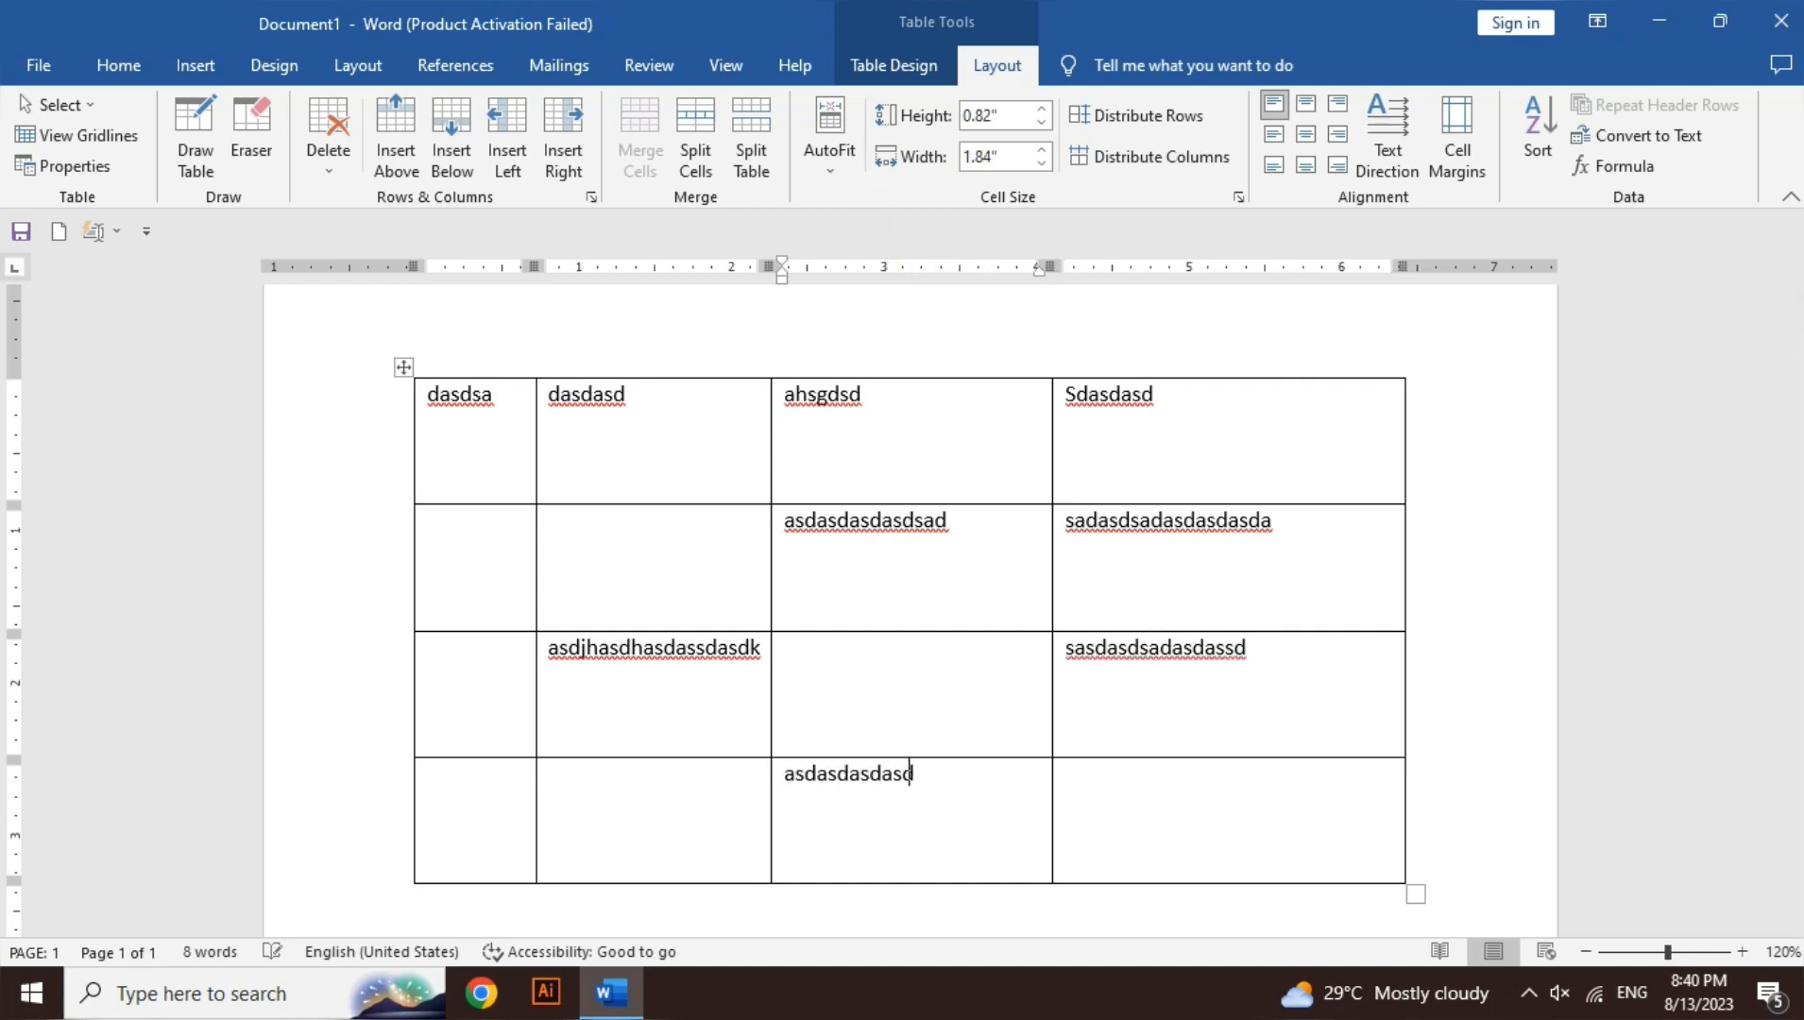
pyautogui.write('asjhdasjdsjkdsdjd')
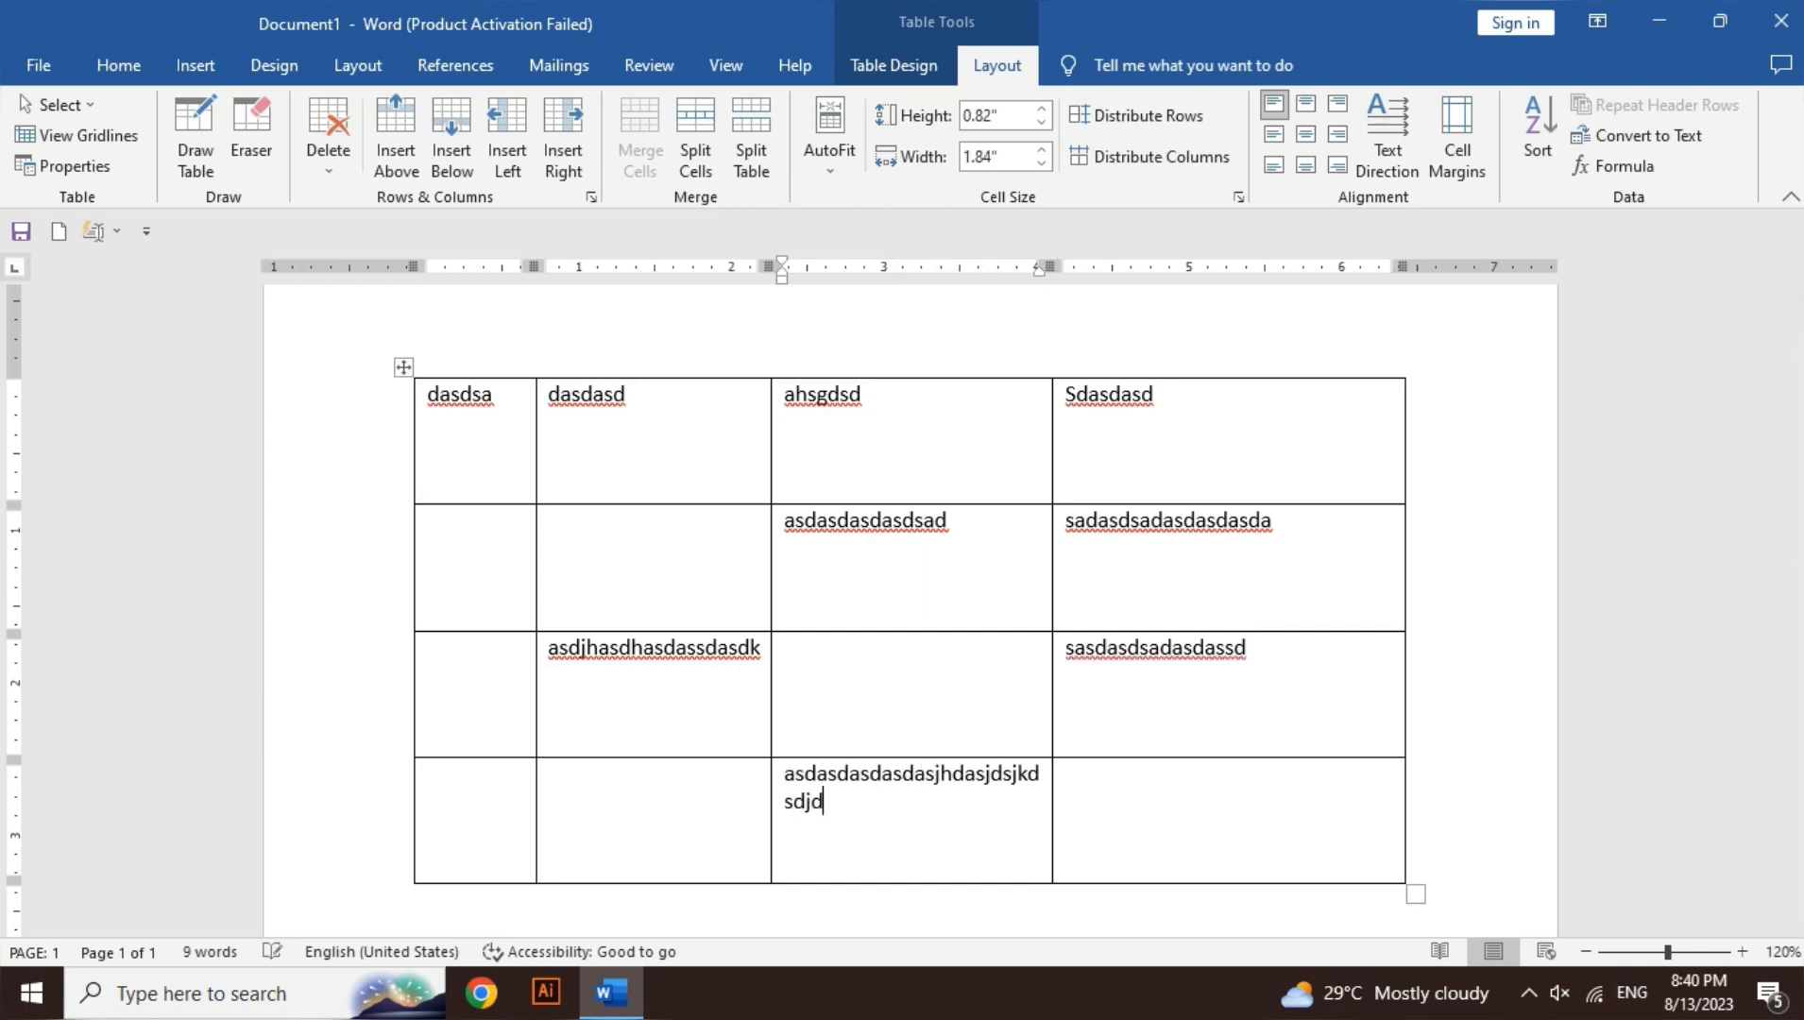
pyautogui.write('kjhdajkhdsjdhasjd')
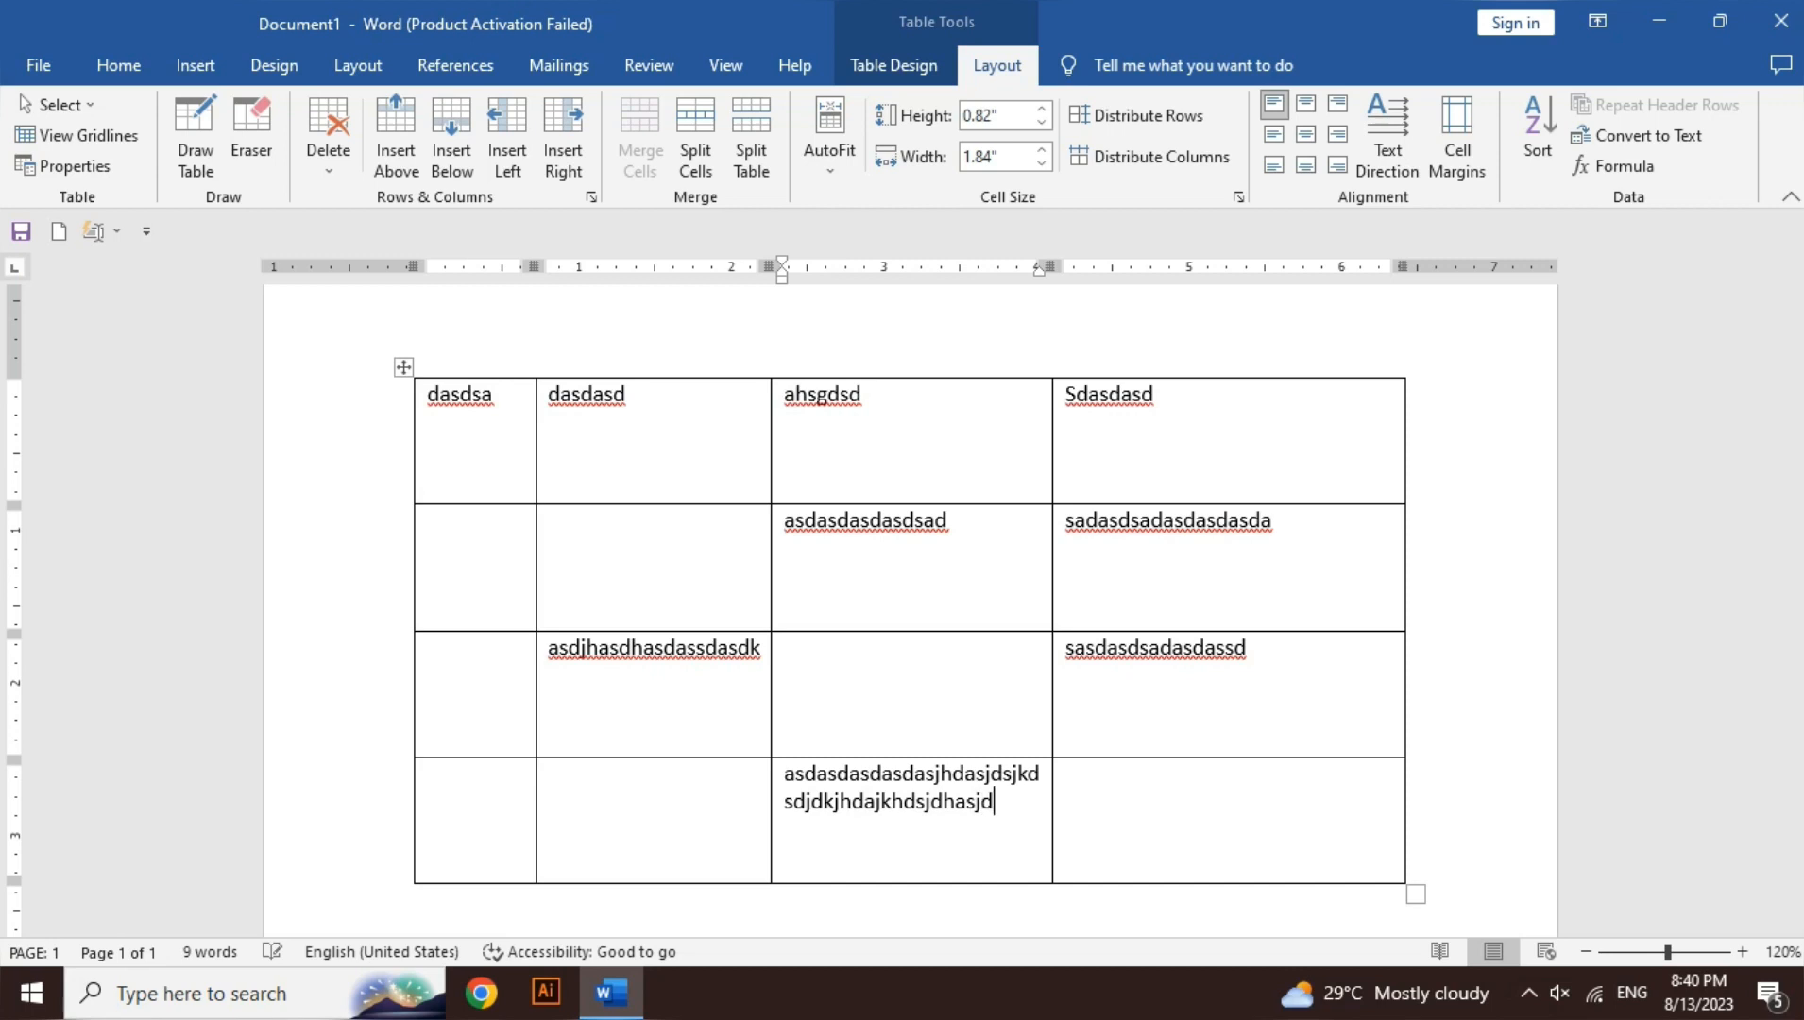
pyautogui.hotkey('ctrl', 'z')
pyautogui.hotkey('ctrl', 'z')
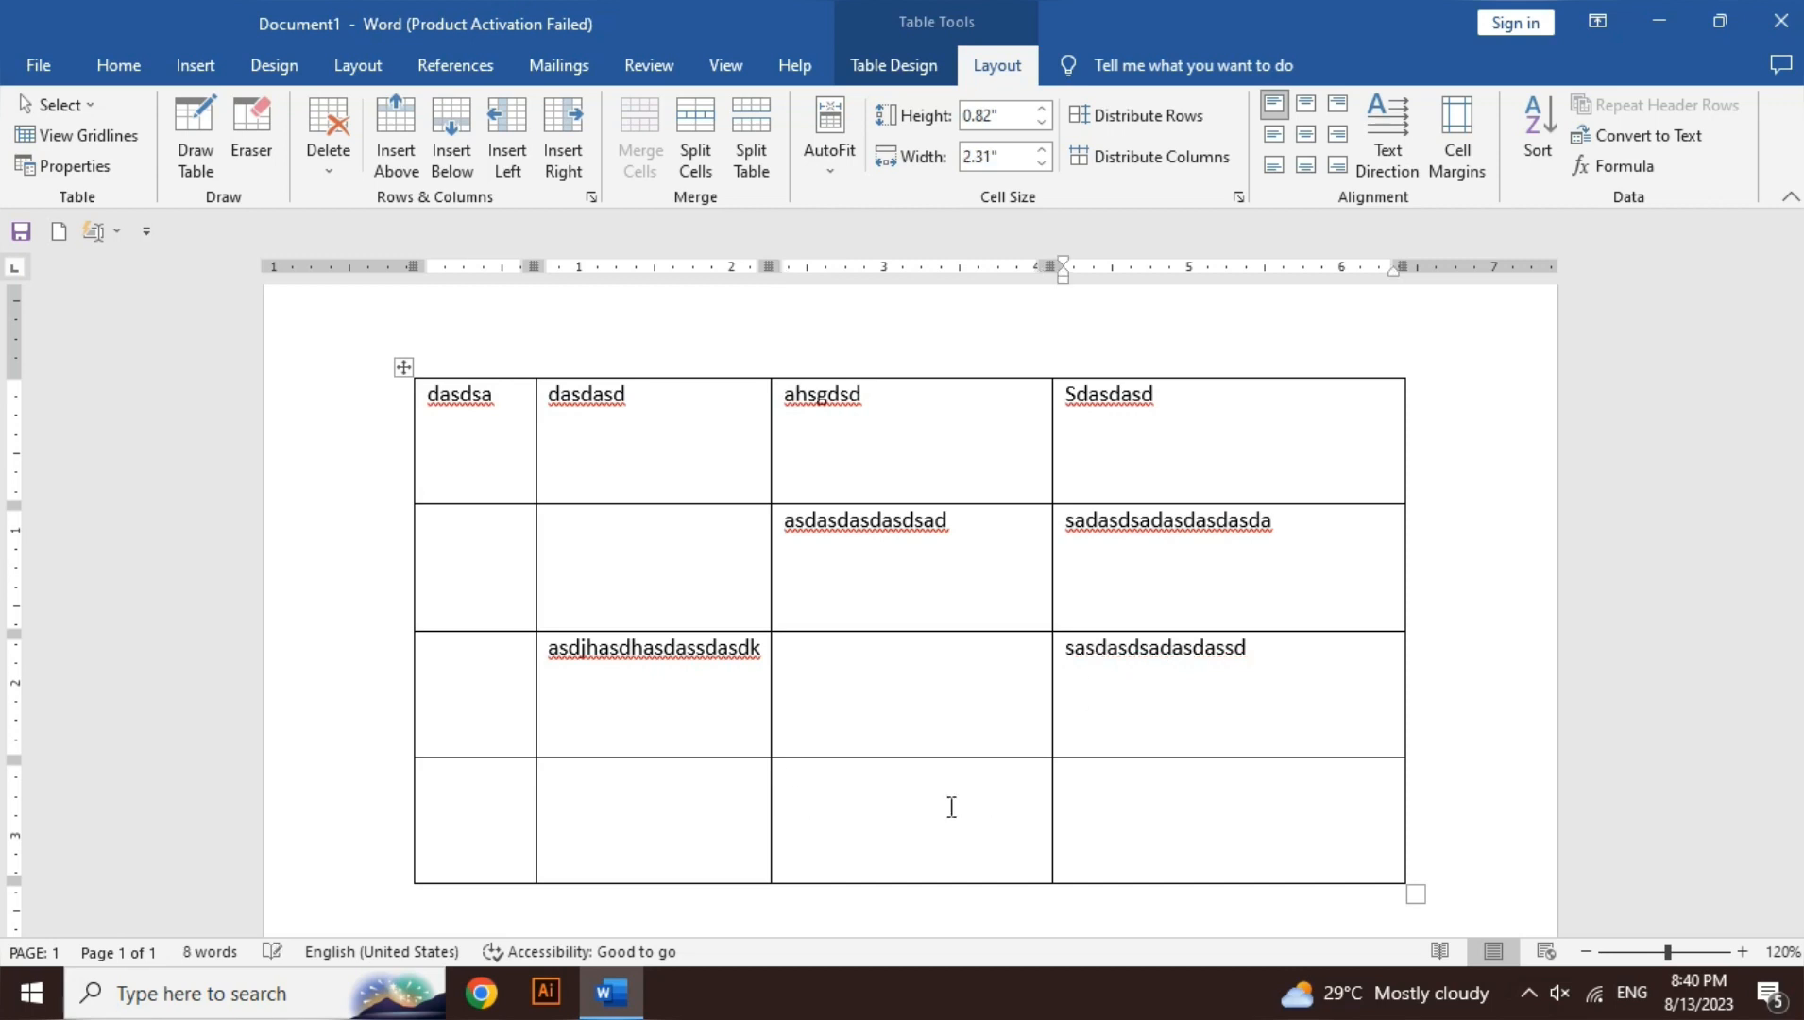
# - Return to AutoFit Window, then type and undo another long string in that bottom cell
pyautogui.click(837, 163)
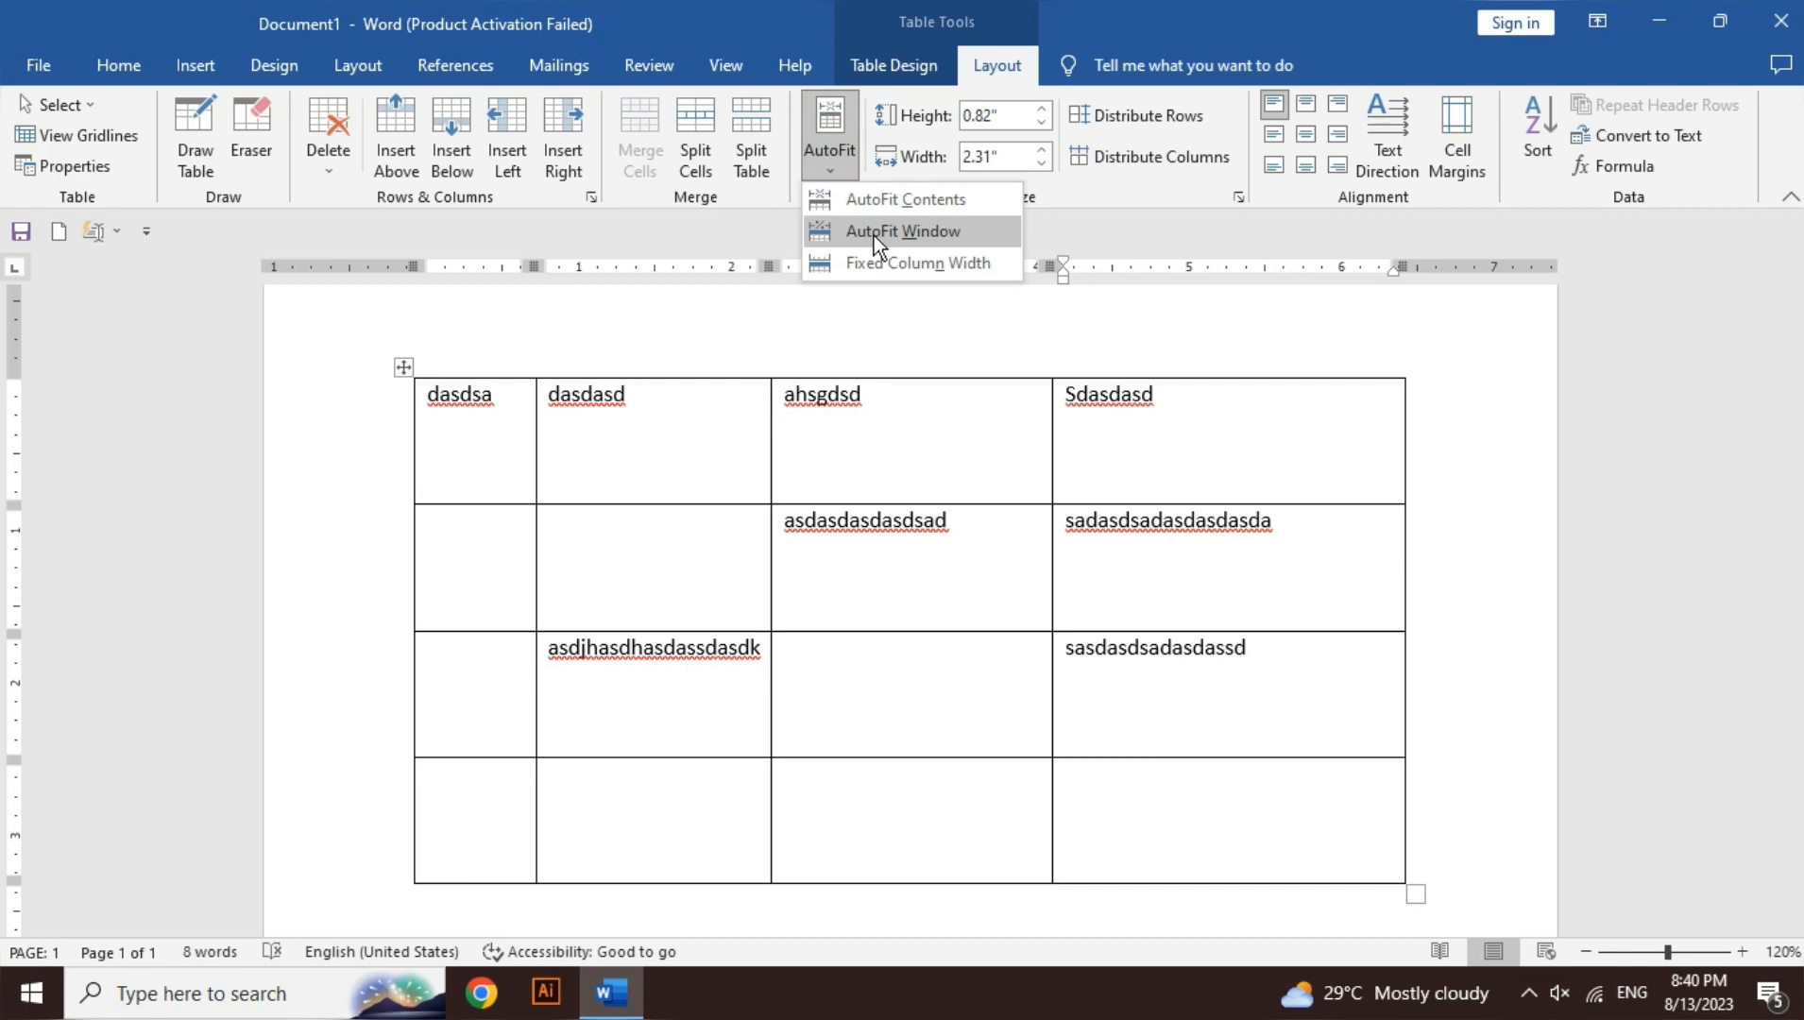
pyautogui.click(874, 235)
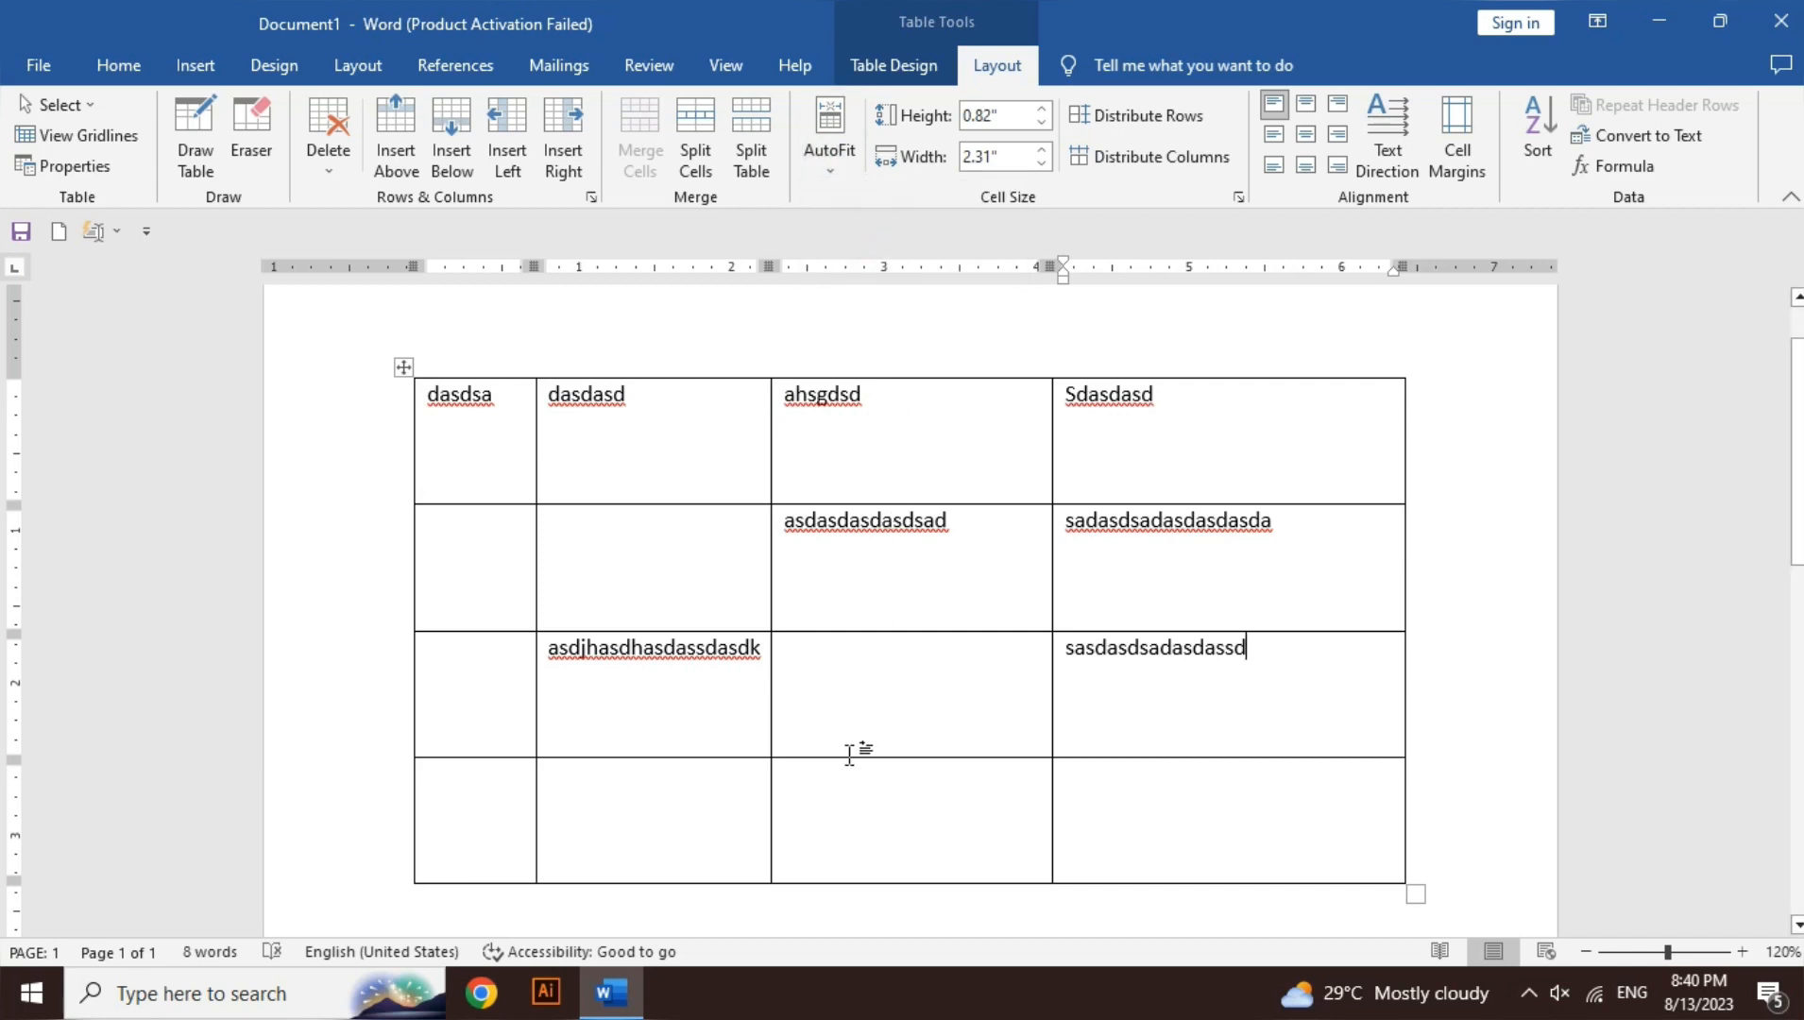
pyautogui.click(841, 812)
pyautogui.write('ajddjaskjdak')
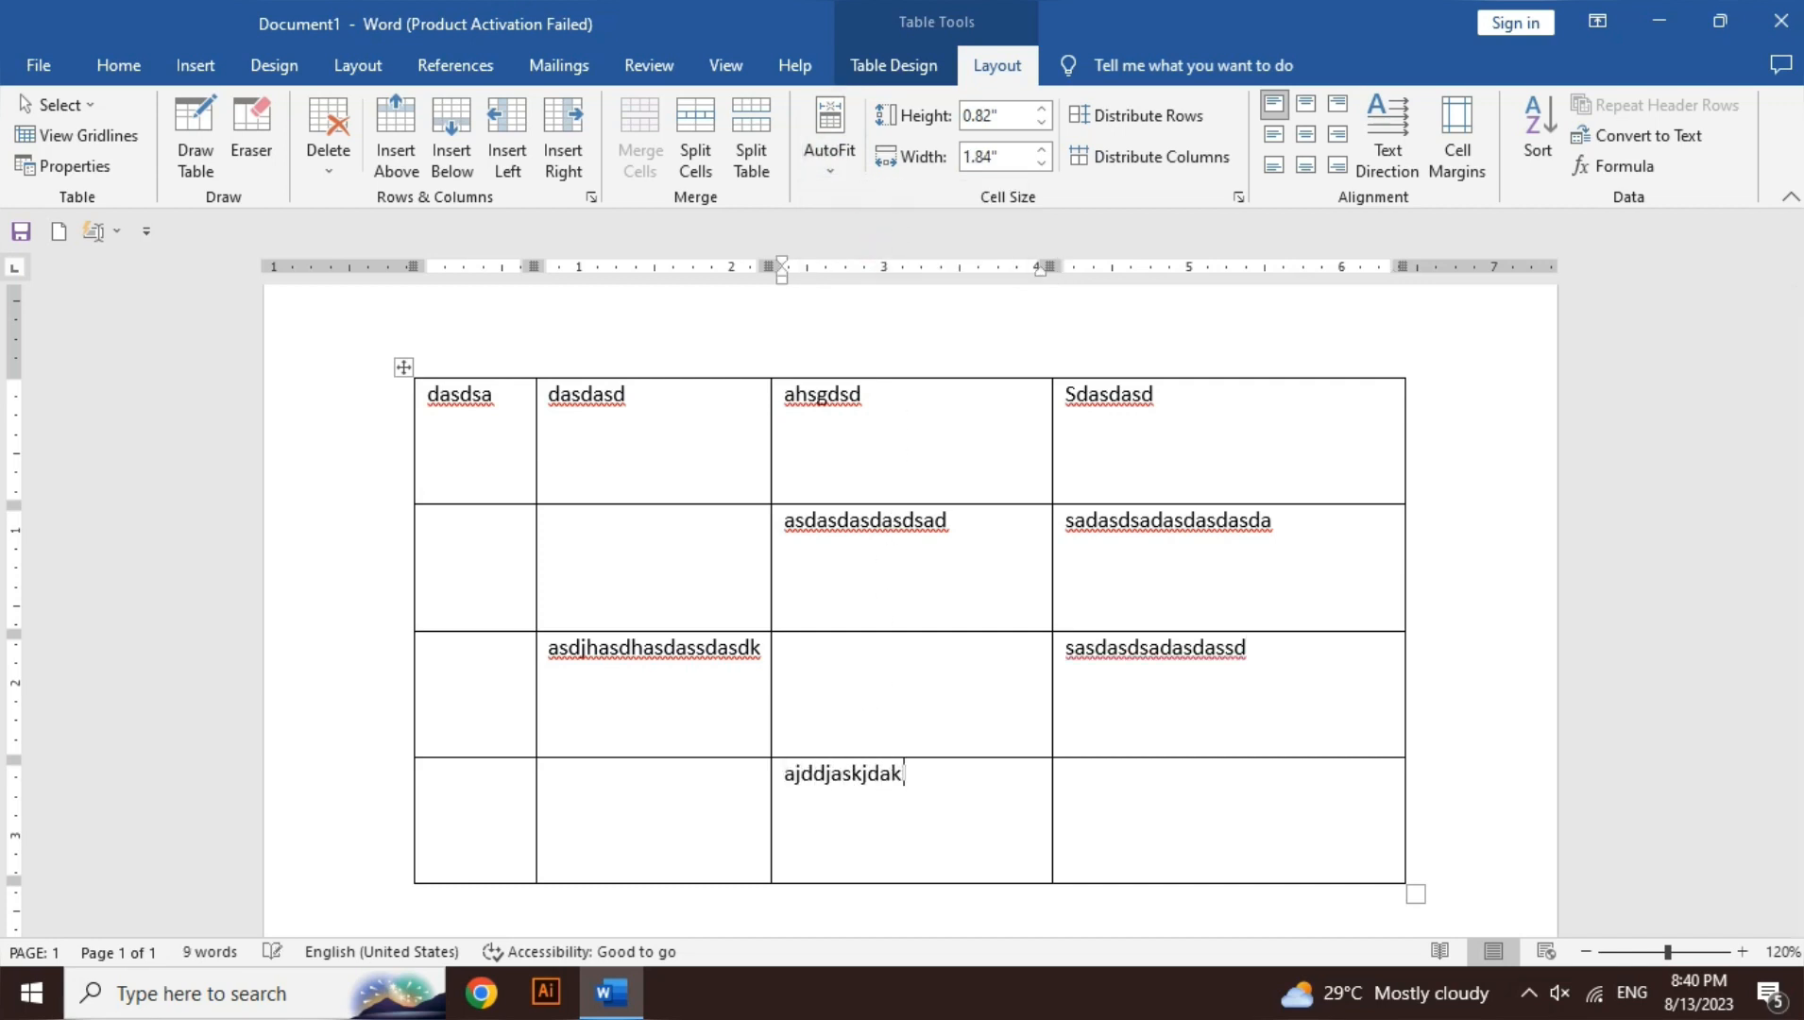
pyautogui.write('lsjdksasldaslk')
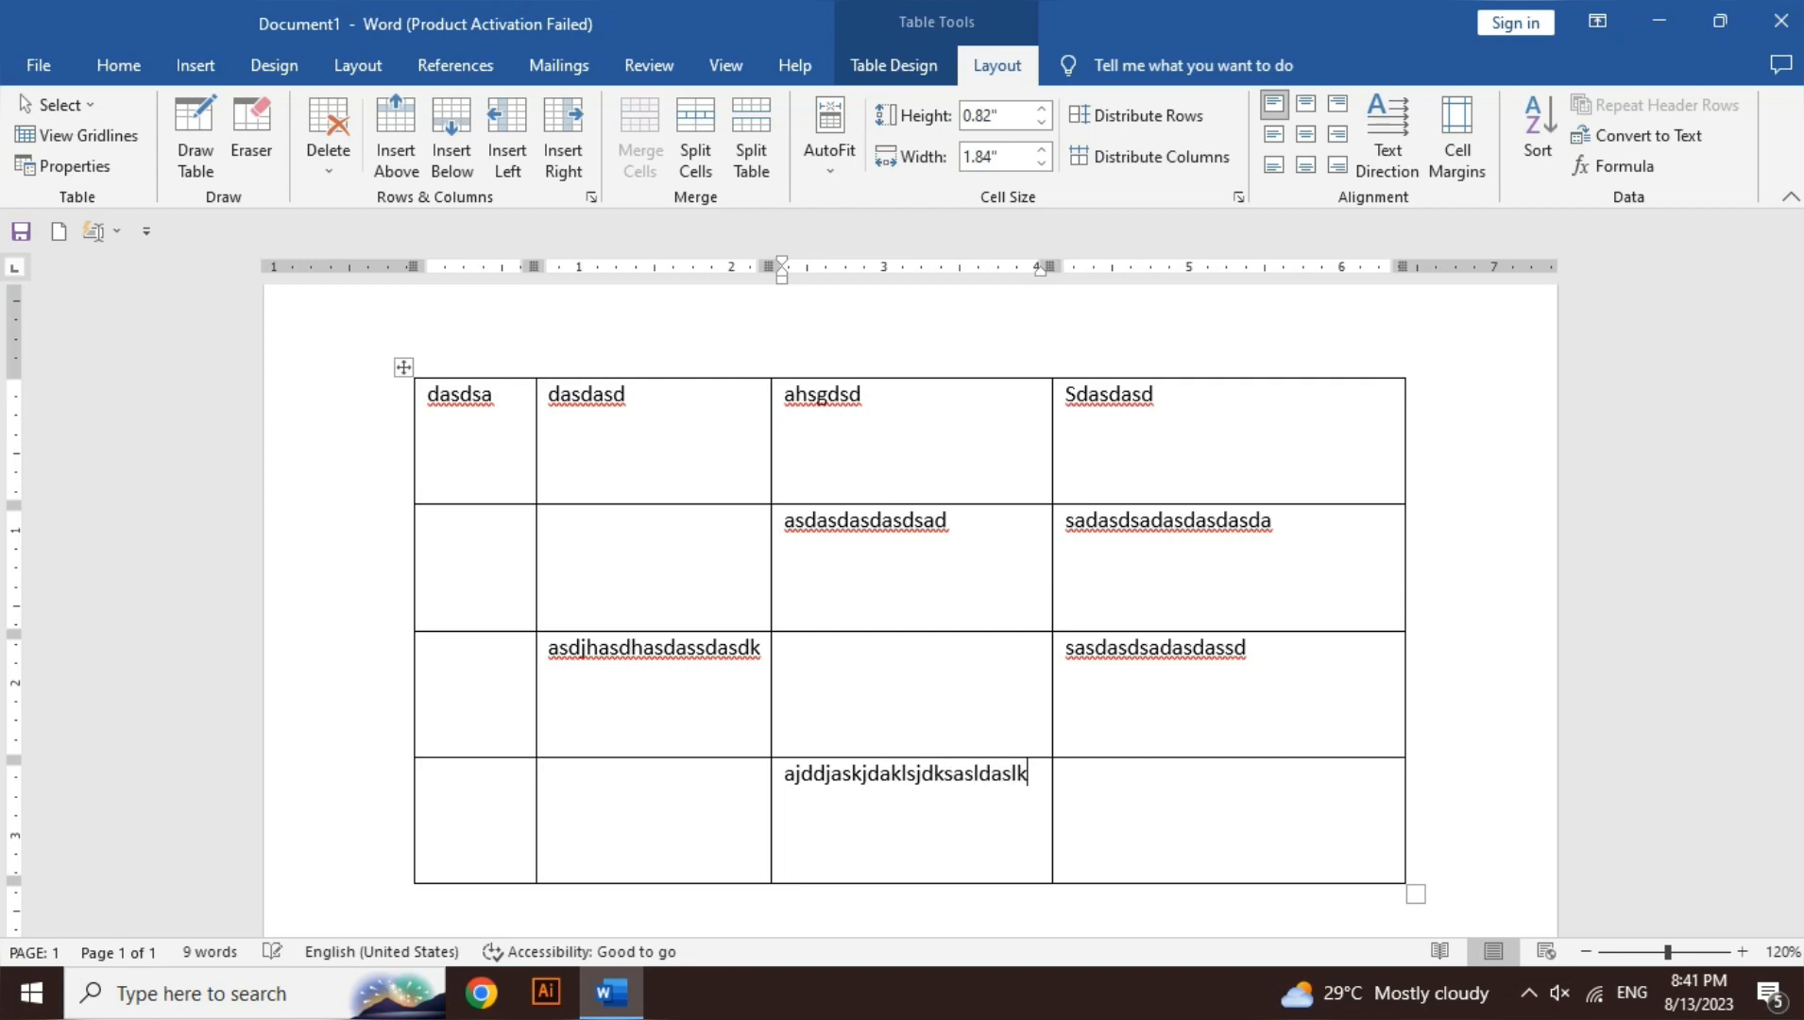
pyautogui.write('lsj')
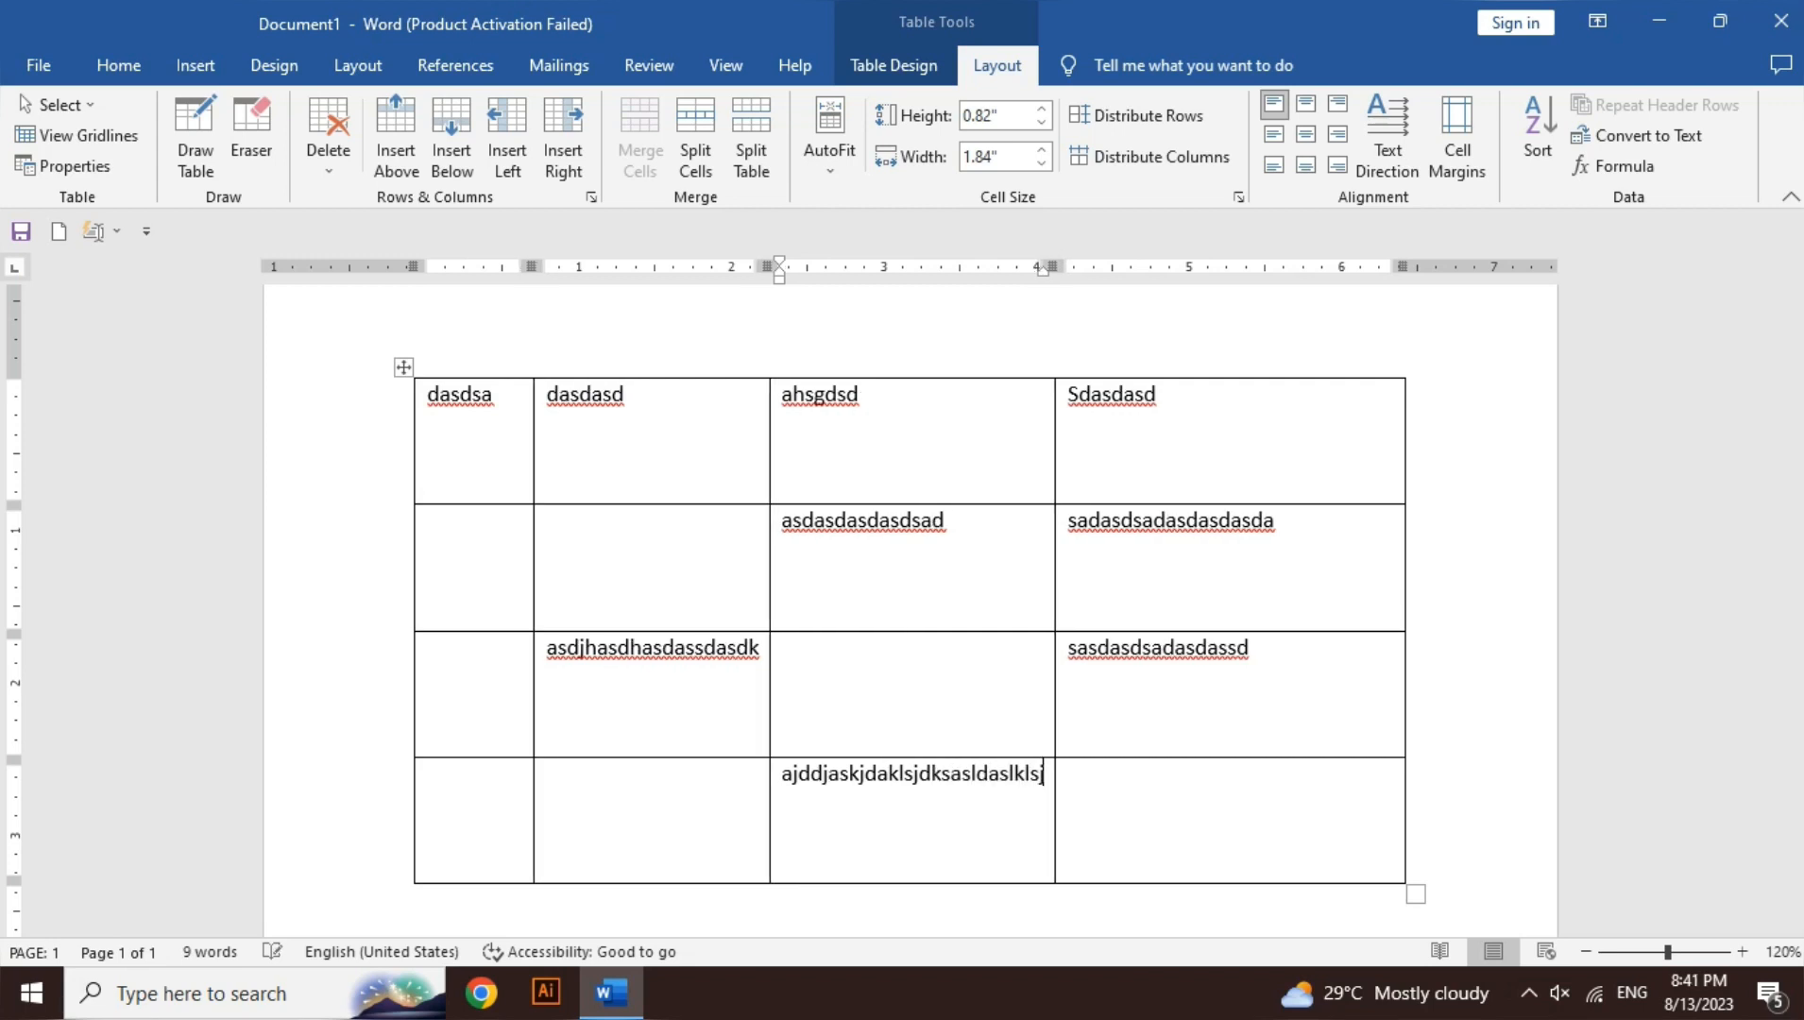
pyautogui.write('dasdjaslasdkjsdksjd')
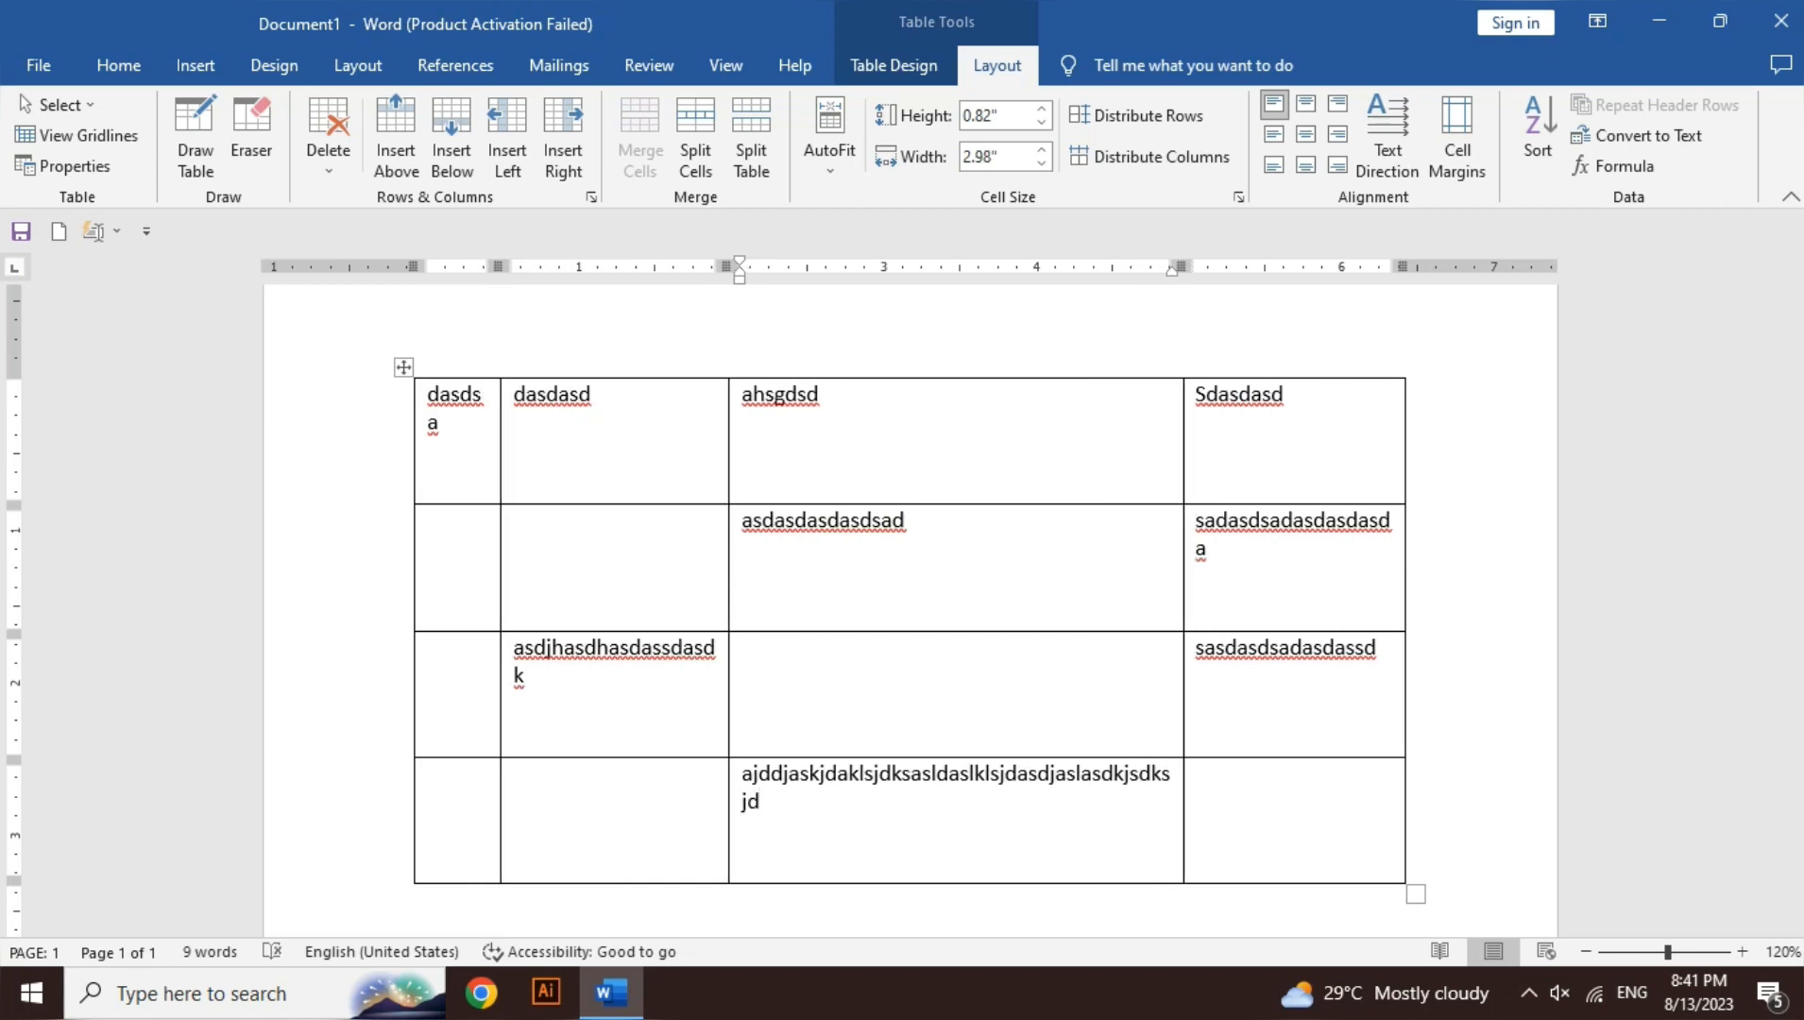
pyautogui.hotkey('ctrl', 'z')
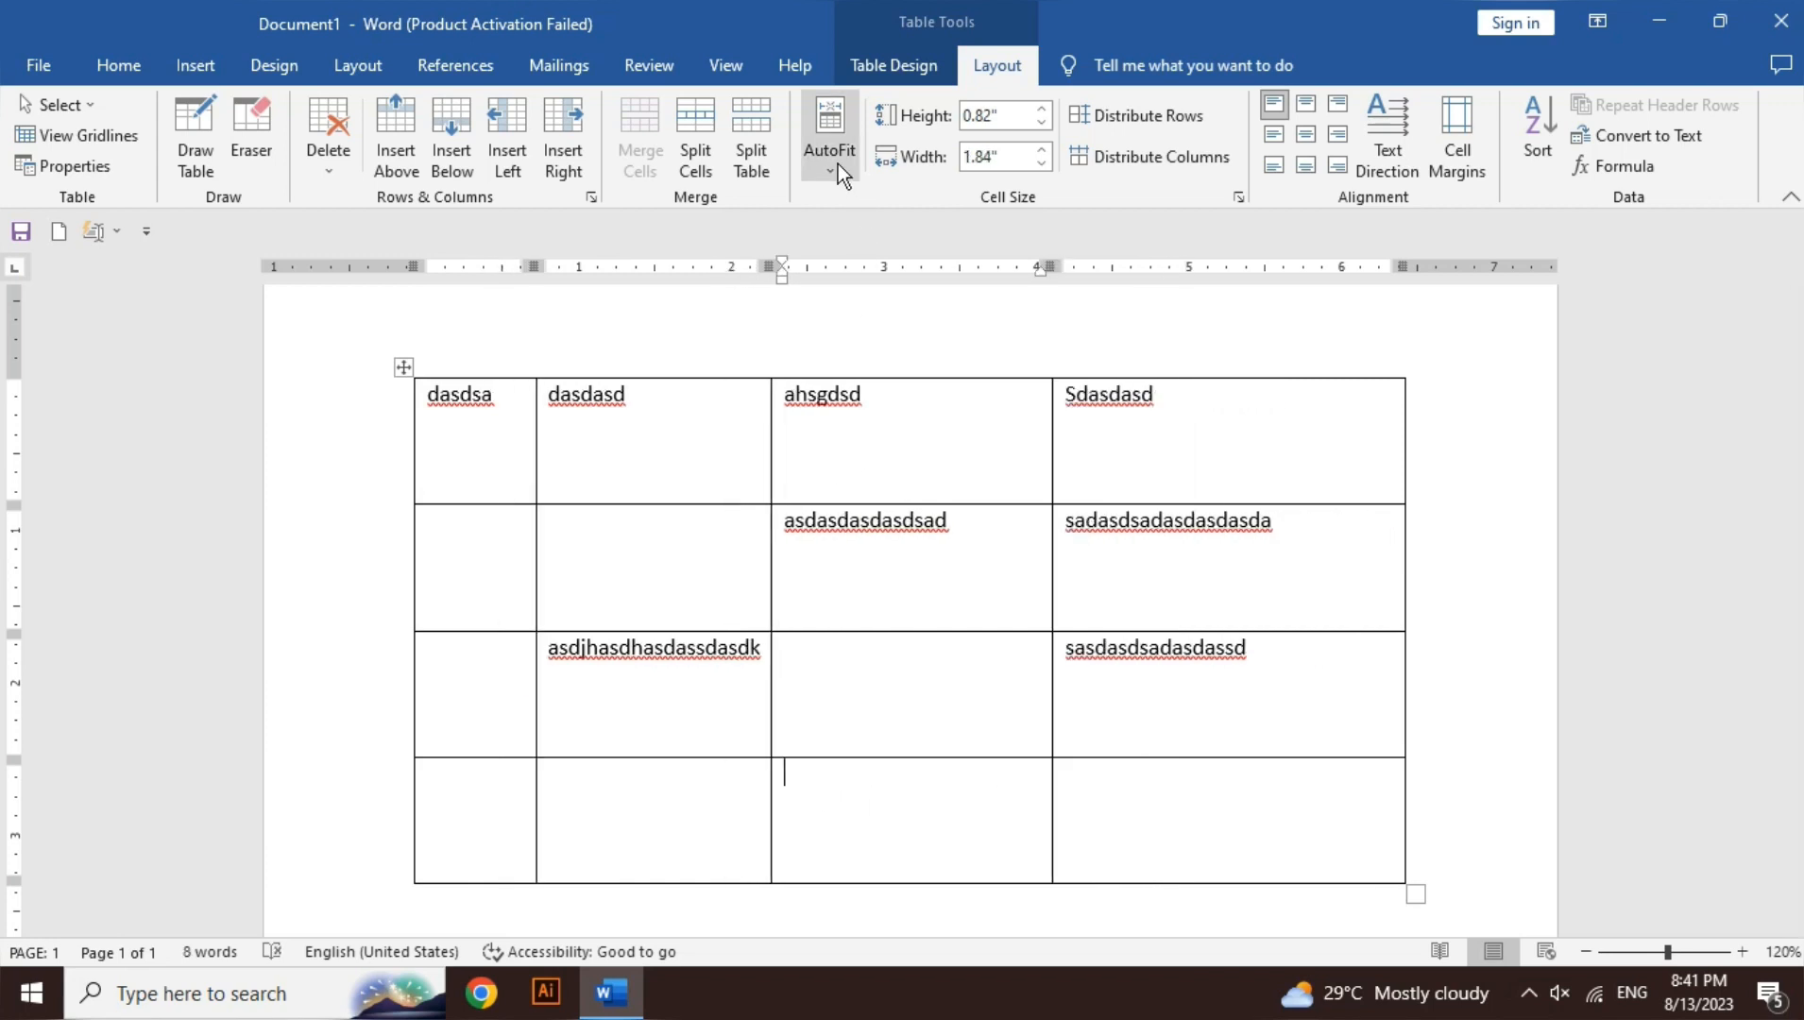
# - Set Fixed Column Width and type a long string in the bottom third-column cell so it wraps
pyautogui.click(837, 164)
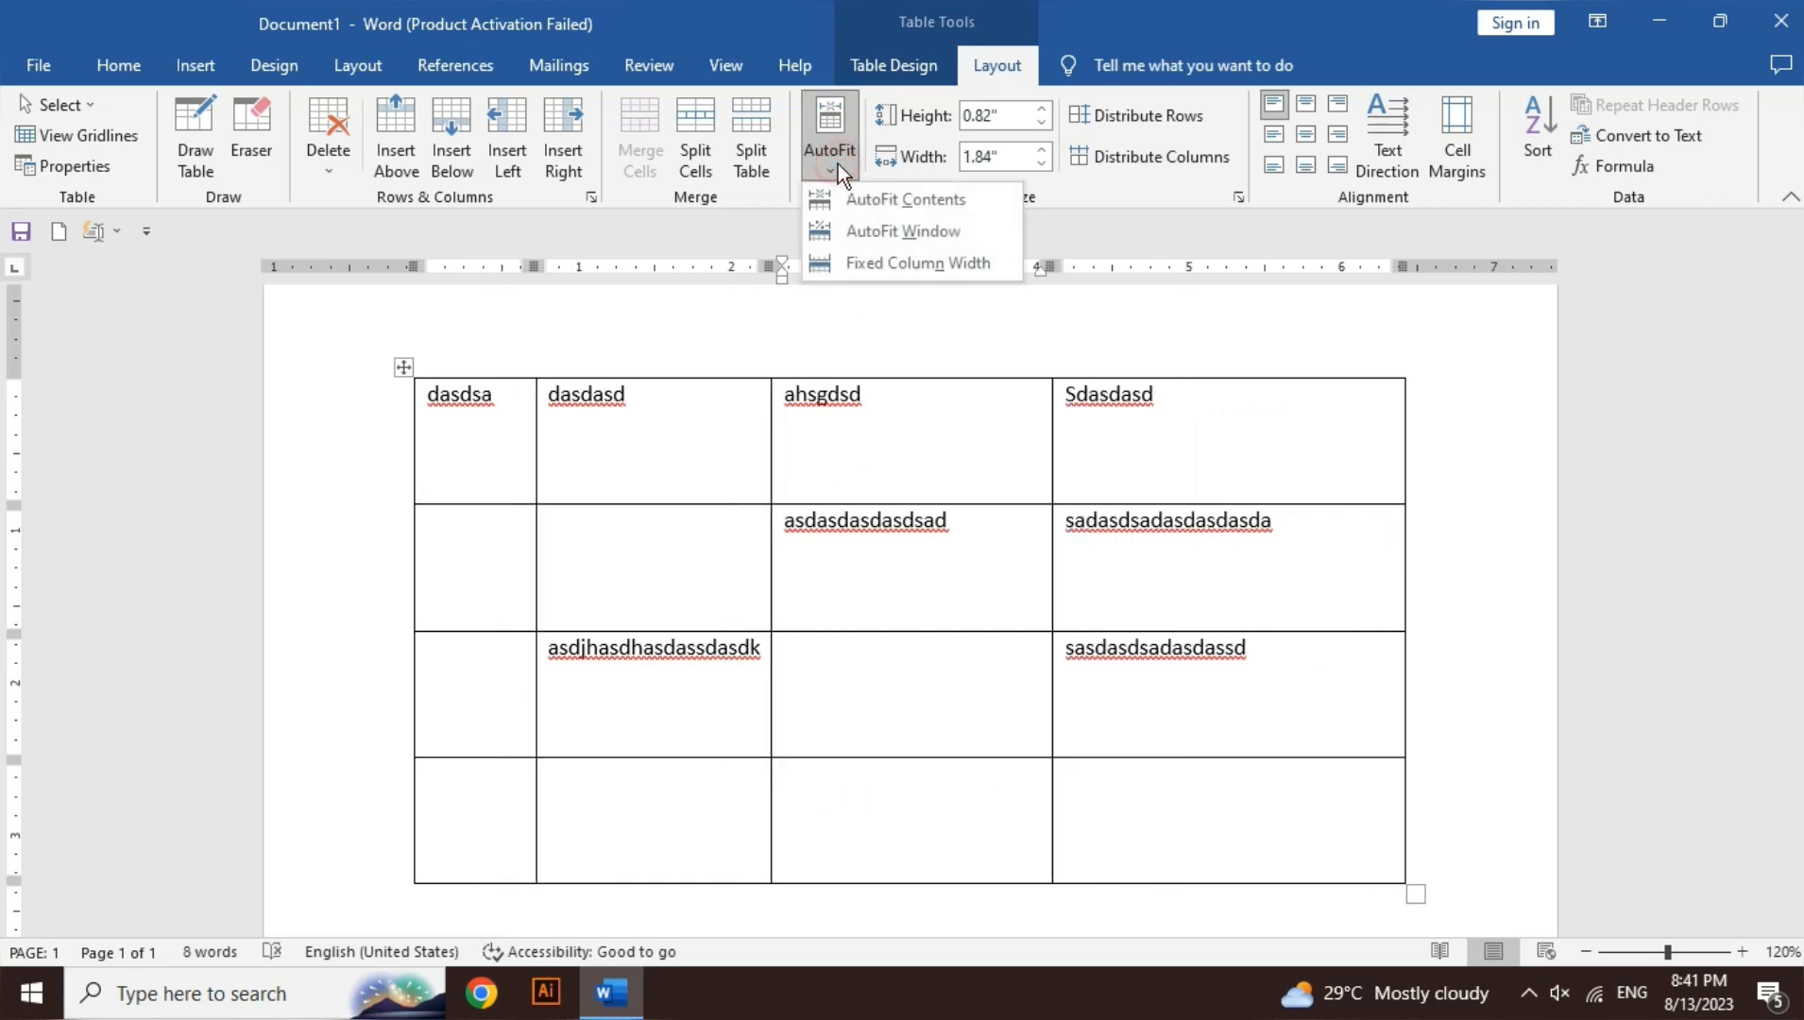
pyautogui.click(923, 263)
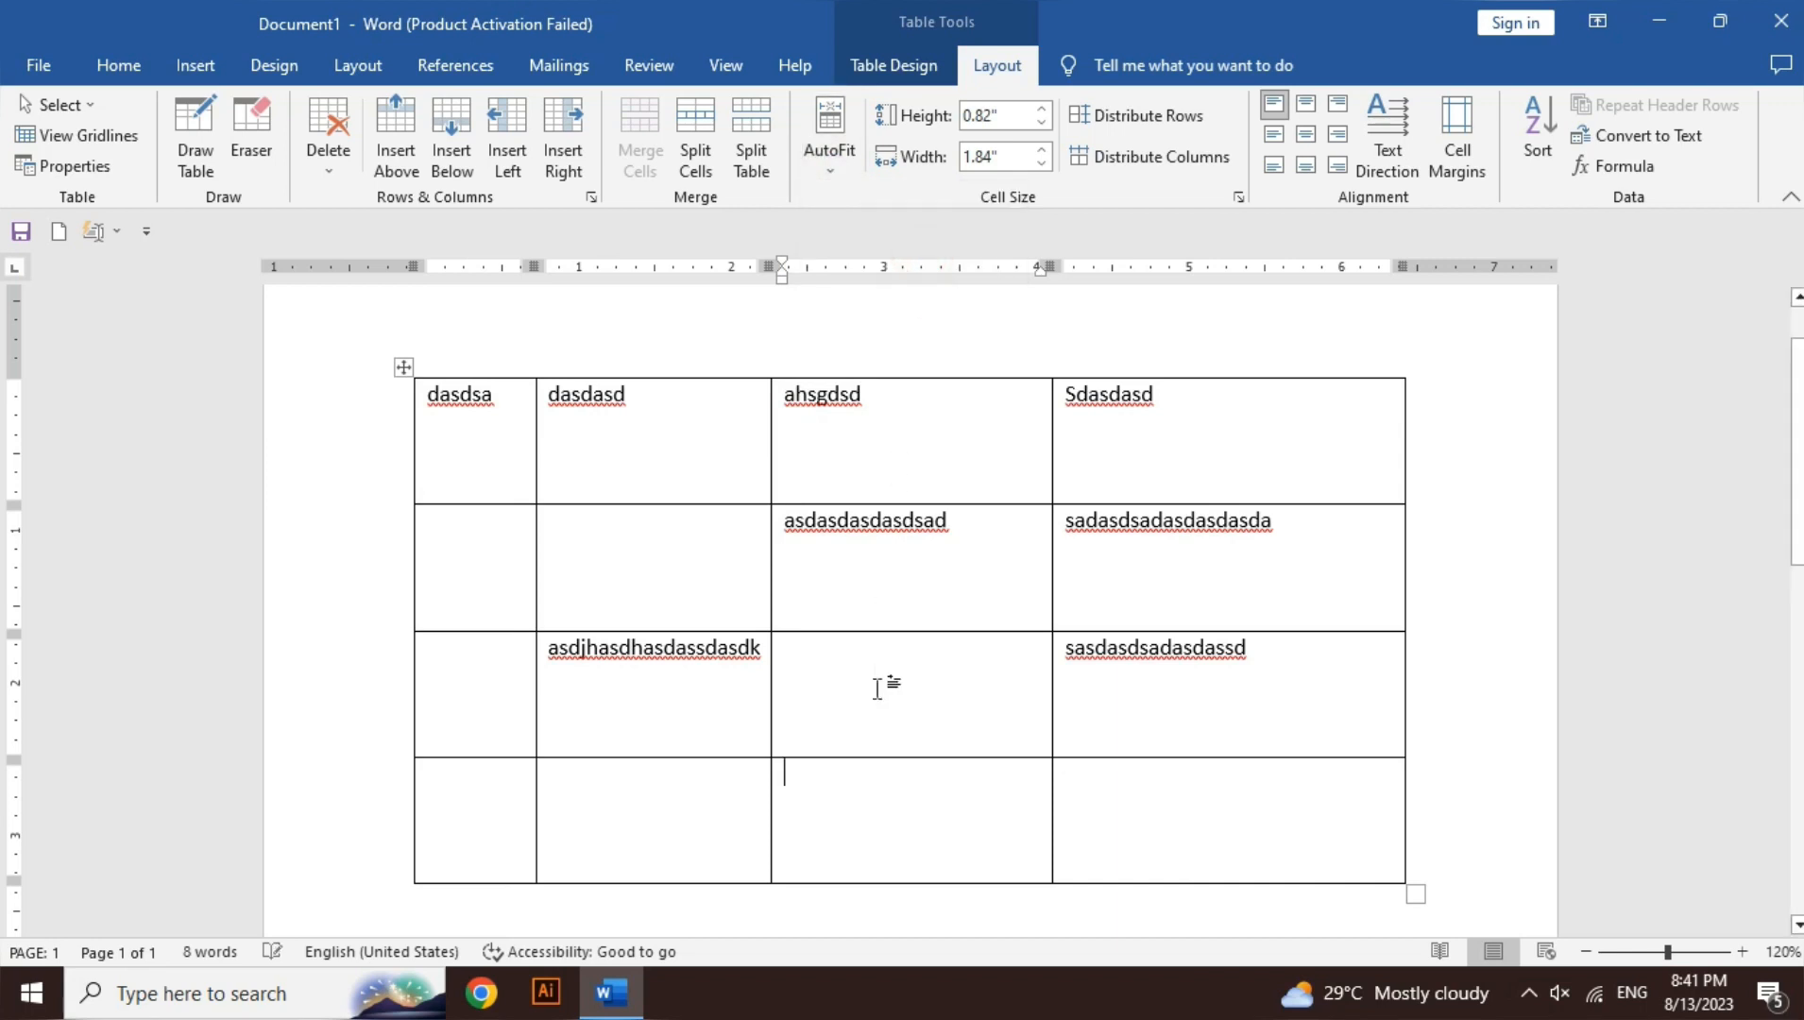
pyautogui.write('lsdlskd')
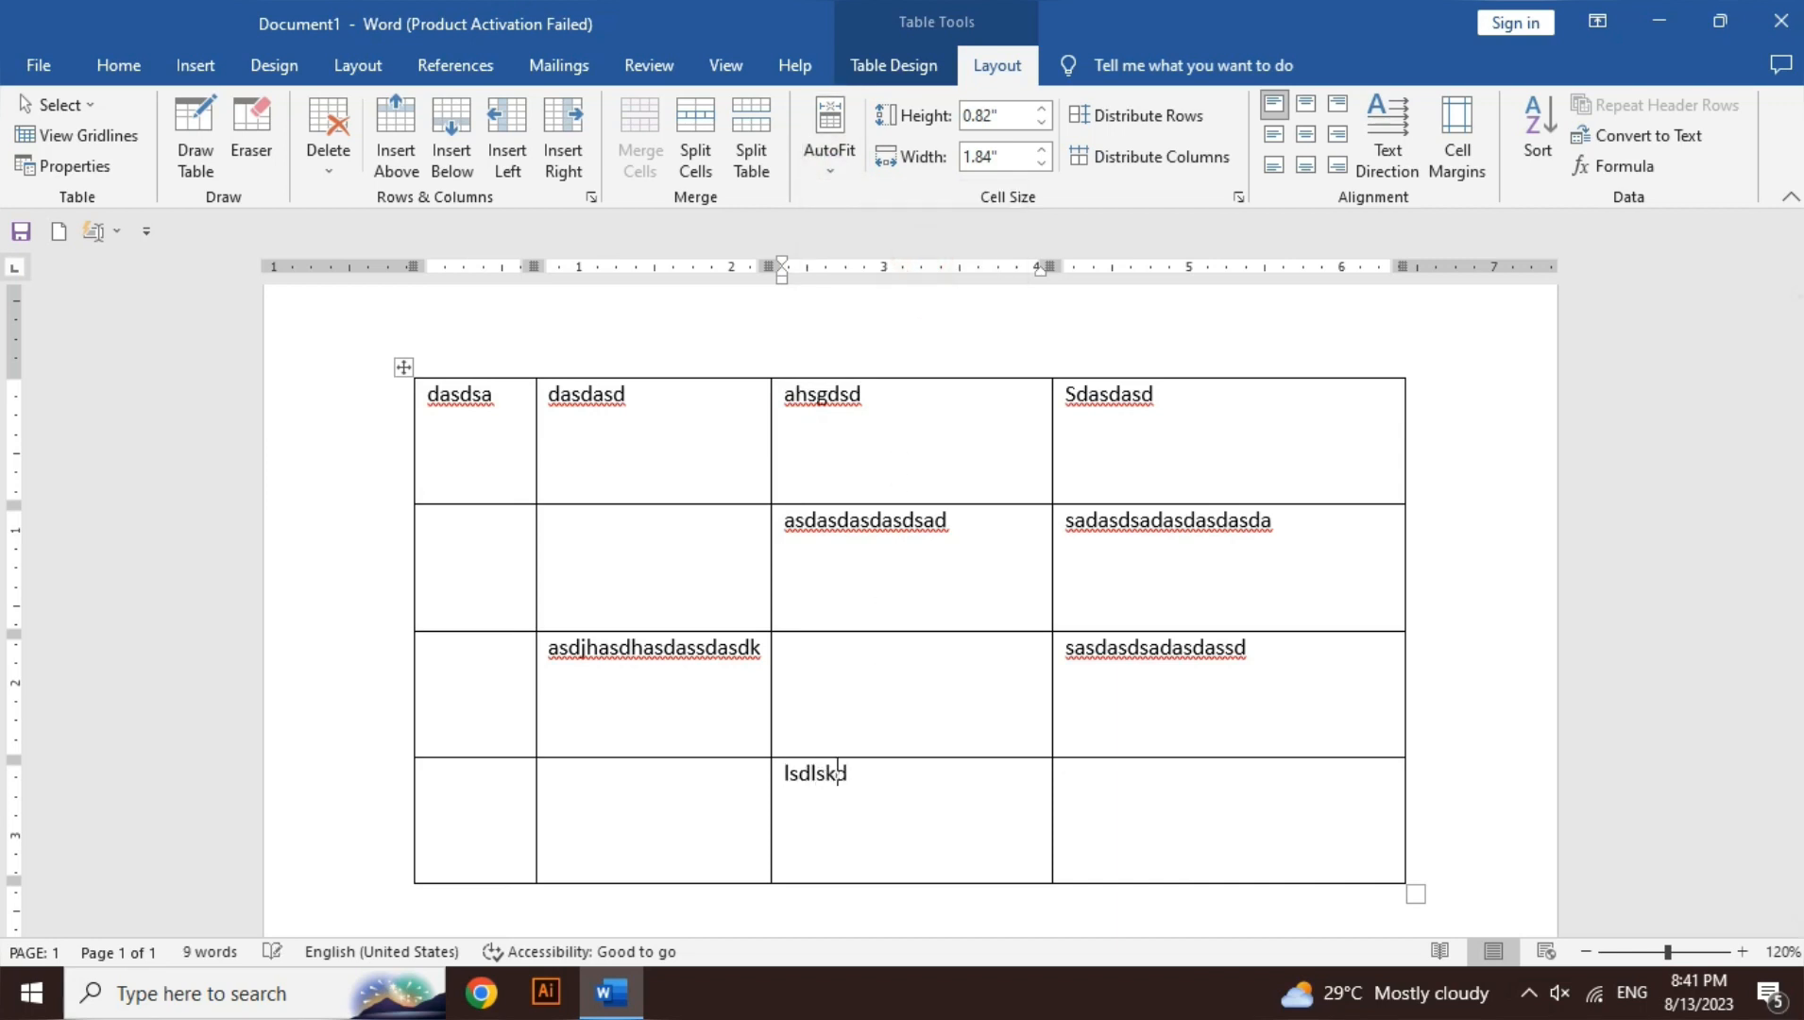
pyautogui.write('jsjaslkjdlsdjaskdjk')
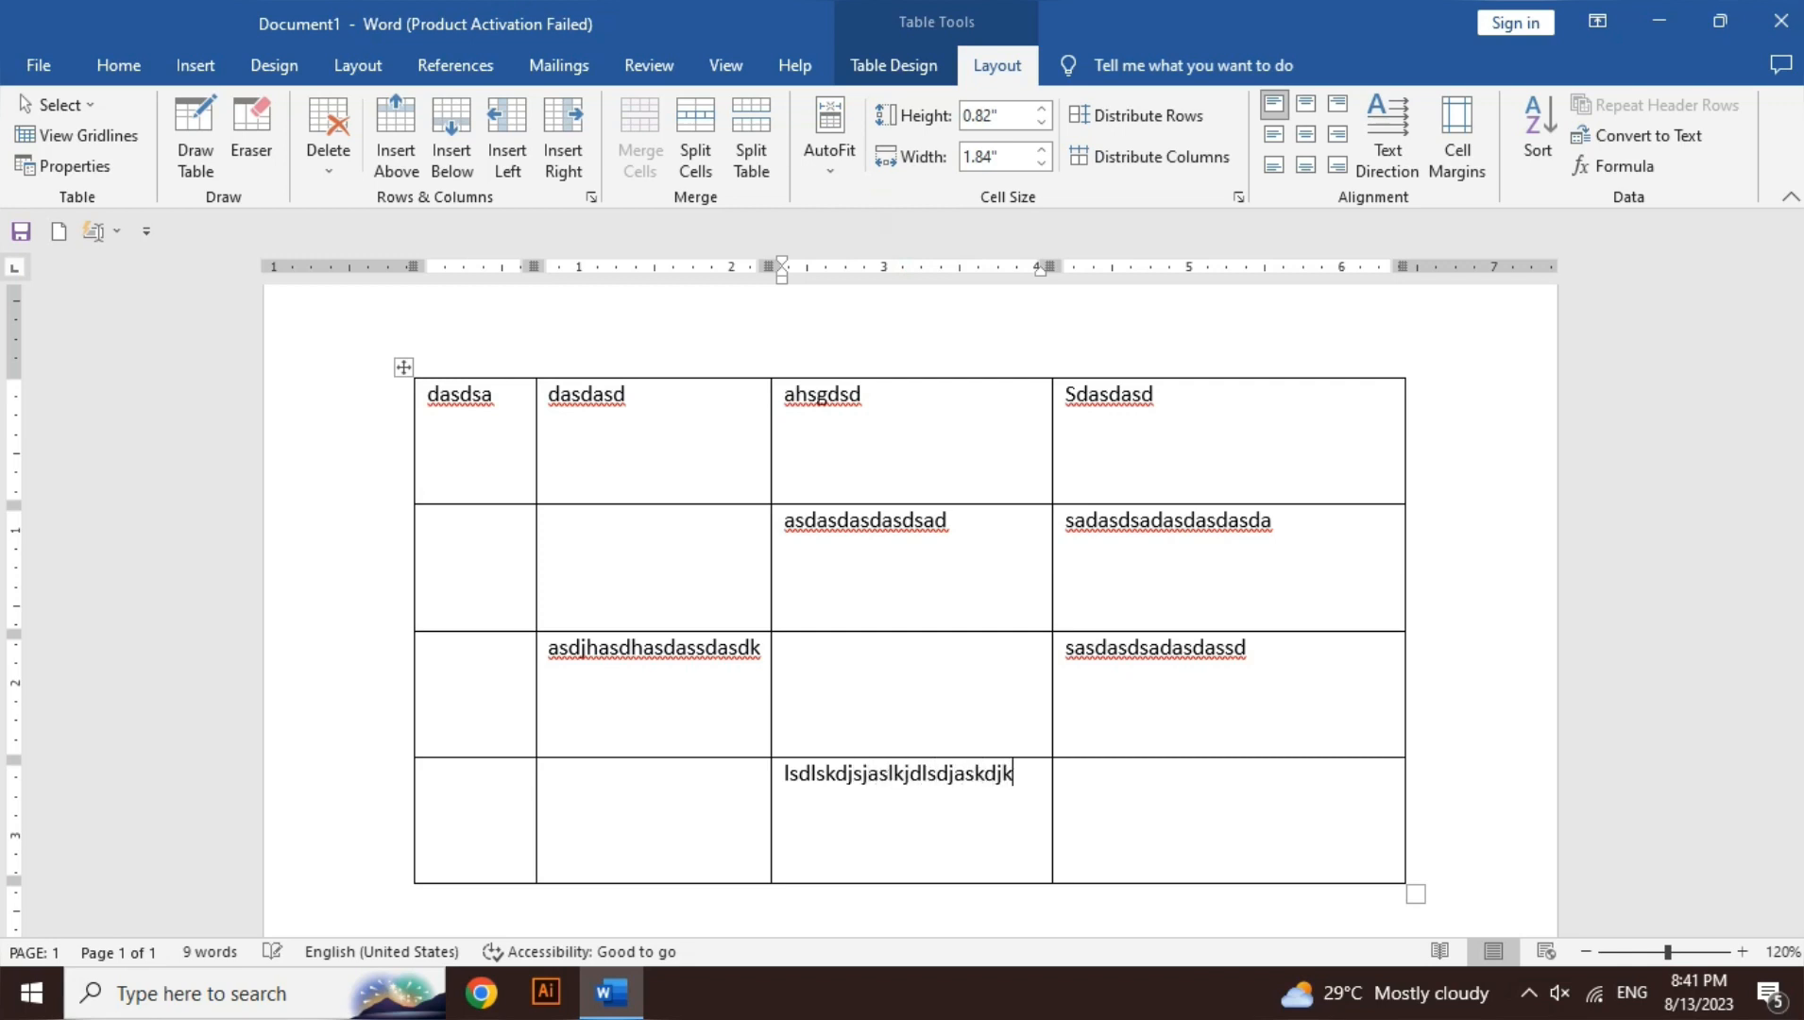
pyautogui.write('jlkjasldkjsdlkjs')
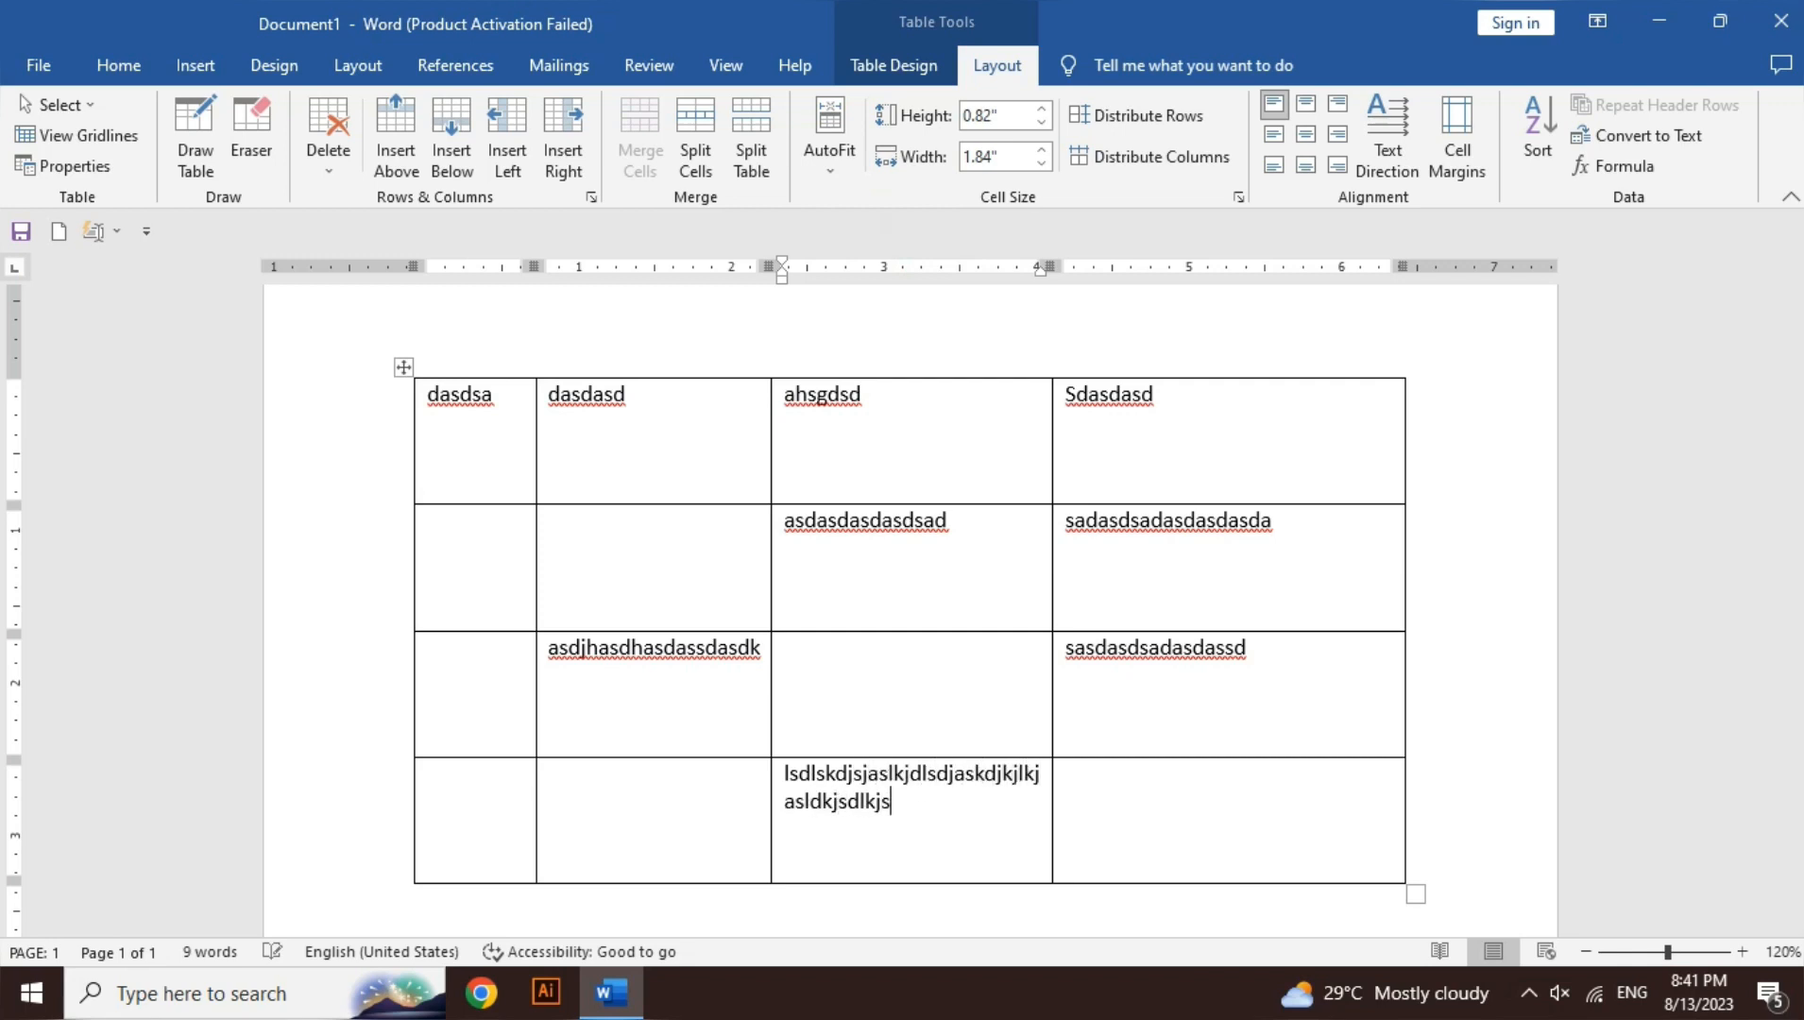
pyautogui.write('lkdjslcsdl')
pyautogui.write('jasdjkaskjsdjsadk')
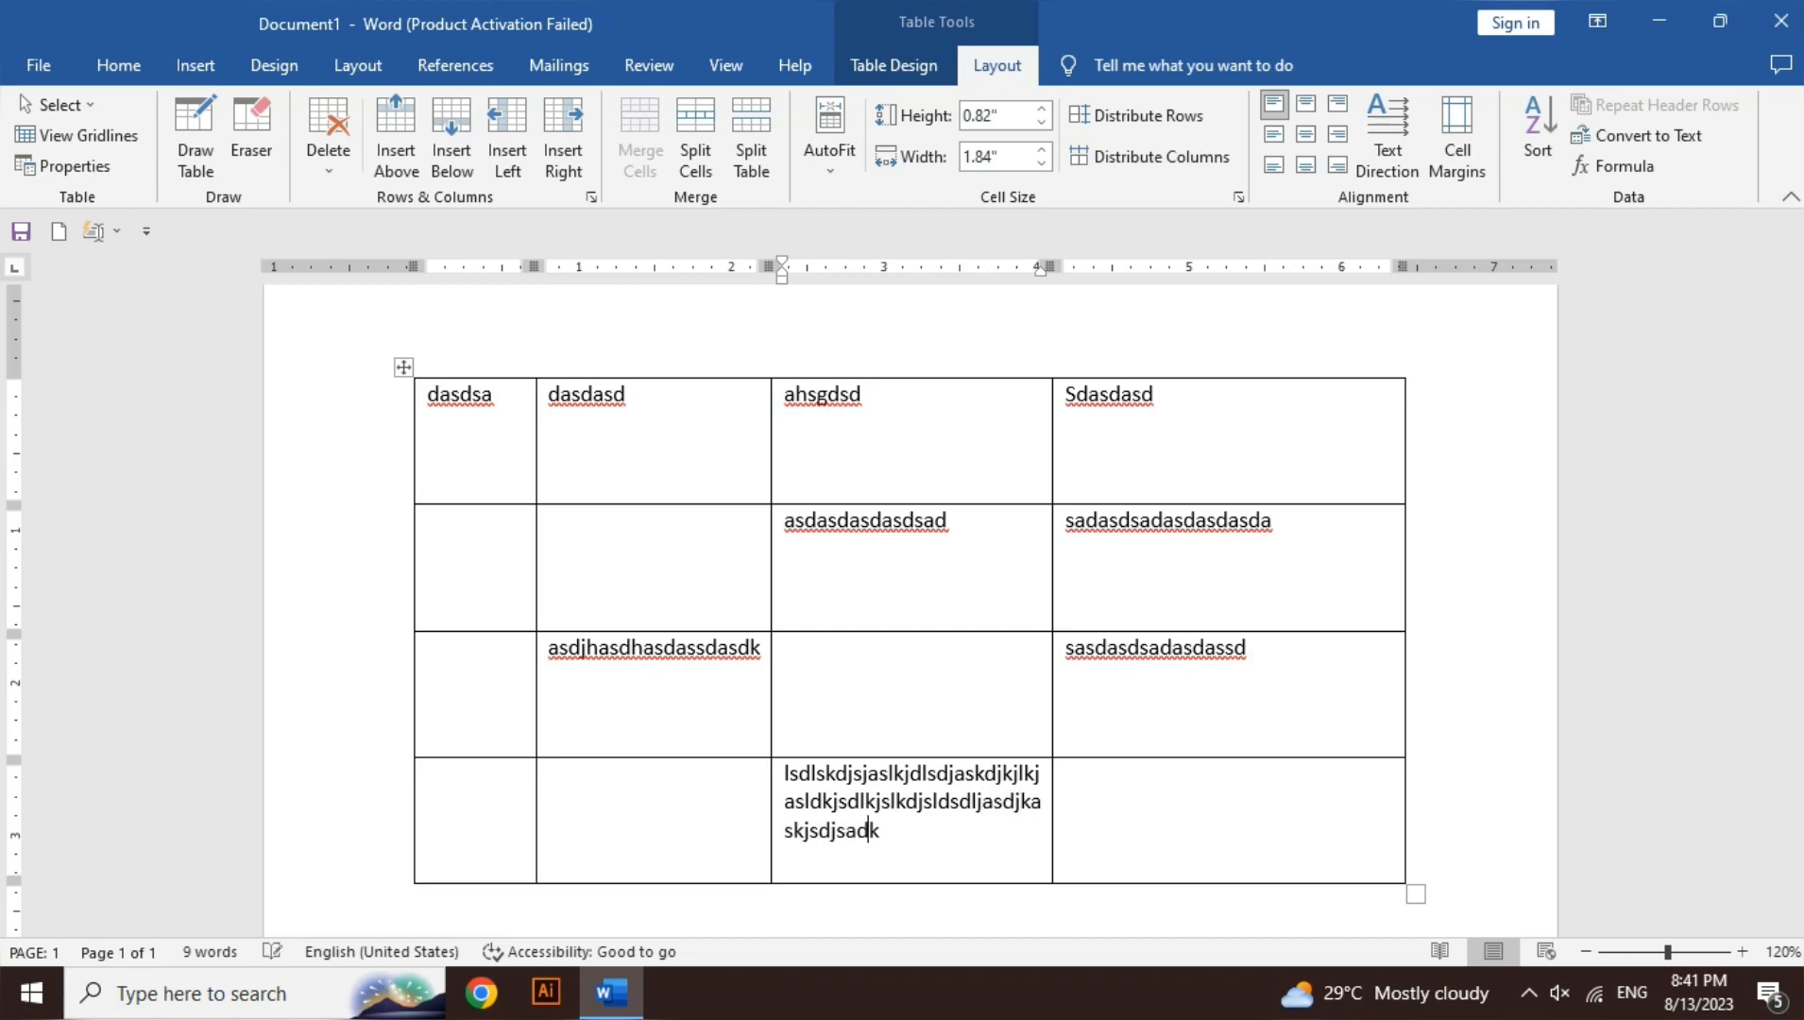
pyautogui.write('sjdkasdjksadjskdjskdsadkj')
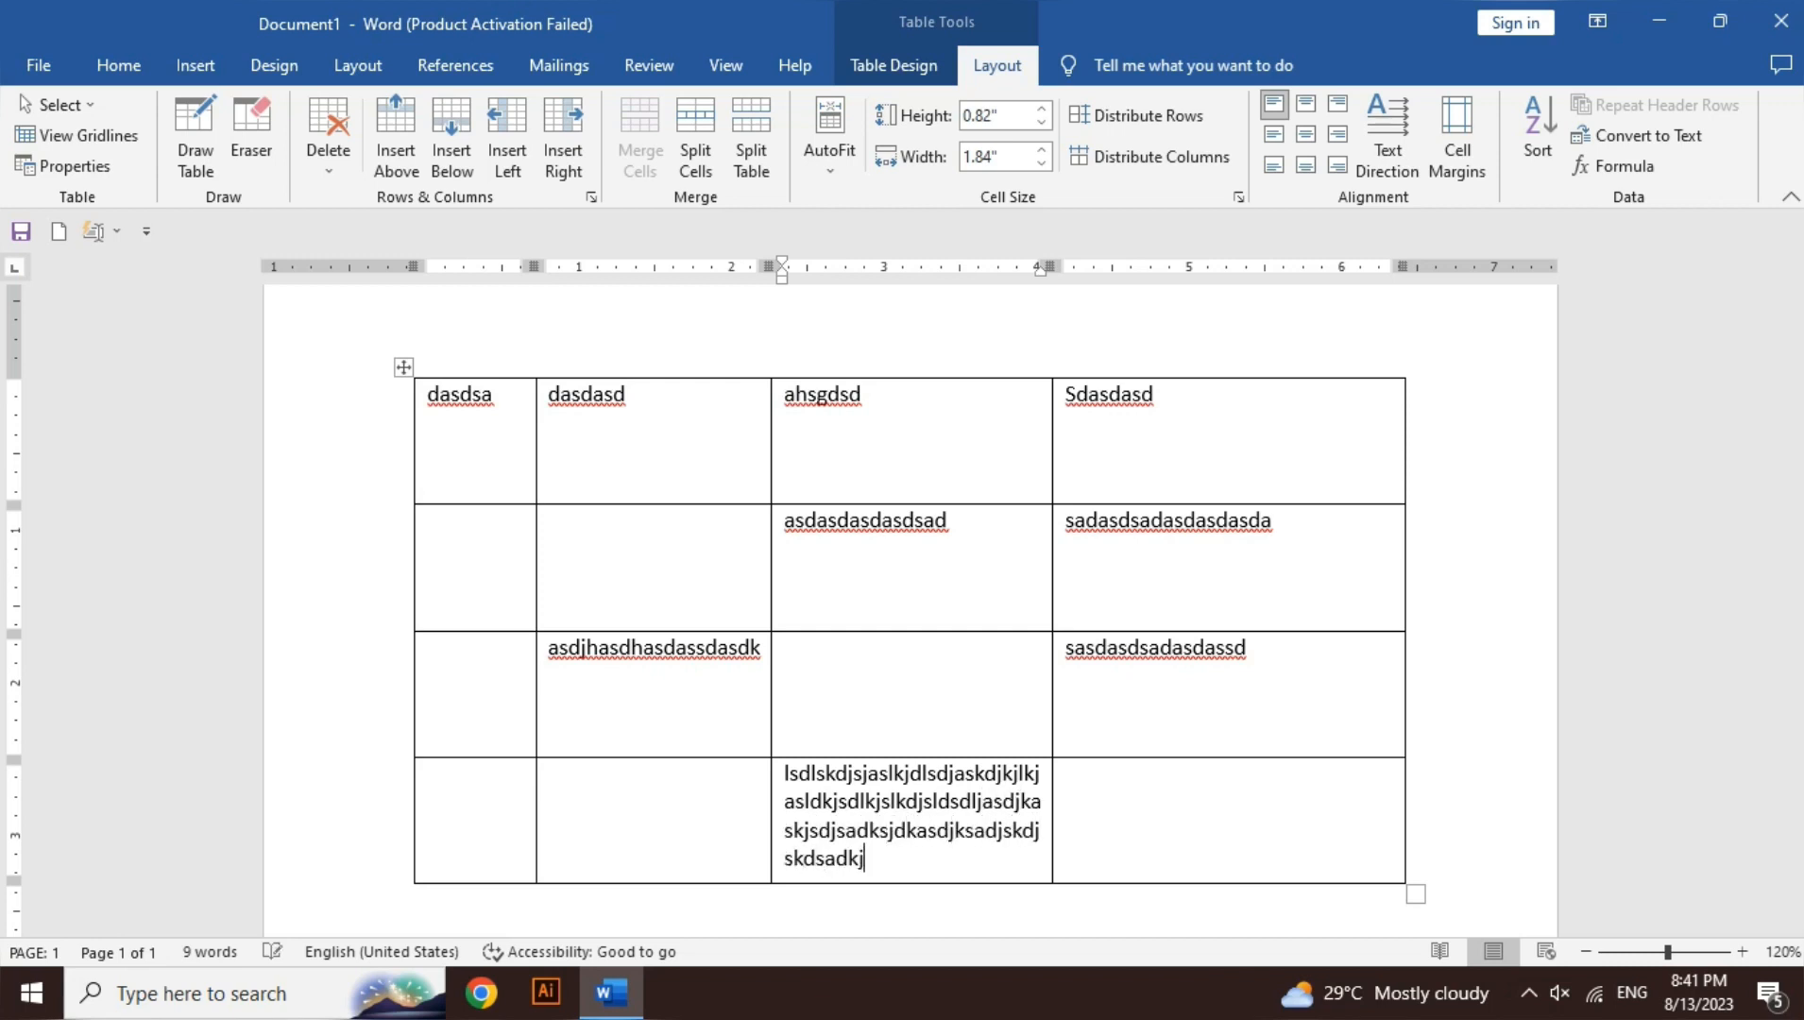
pyautogui.write('sdkjsdsad')
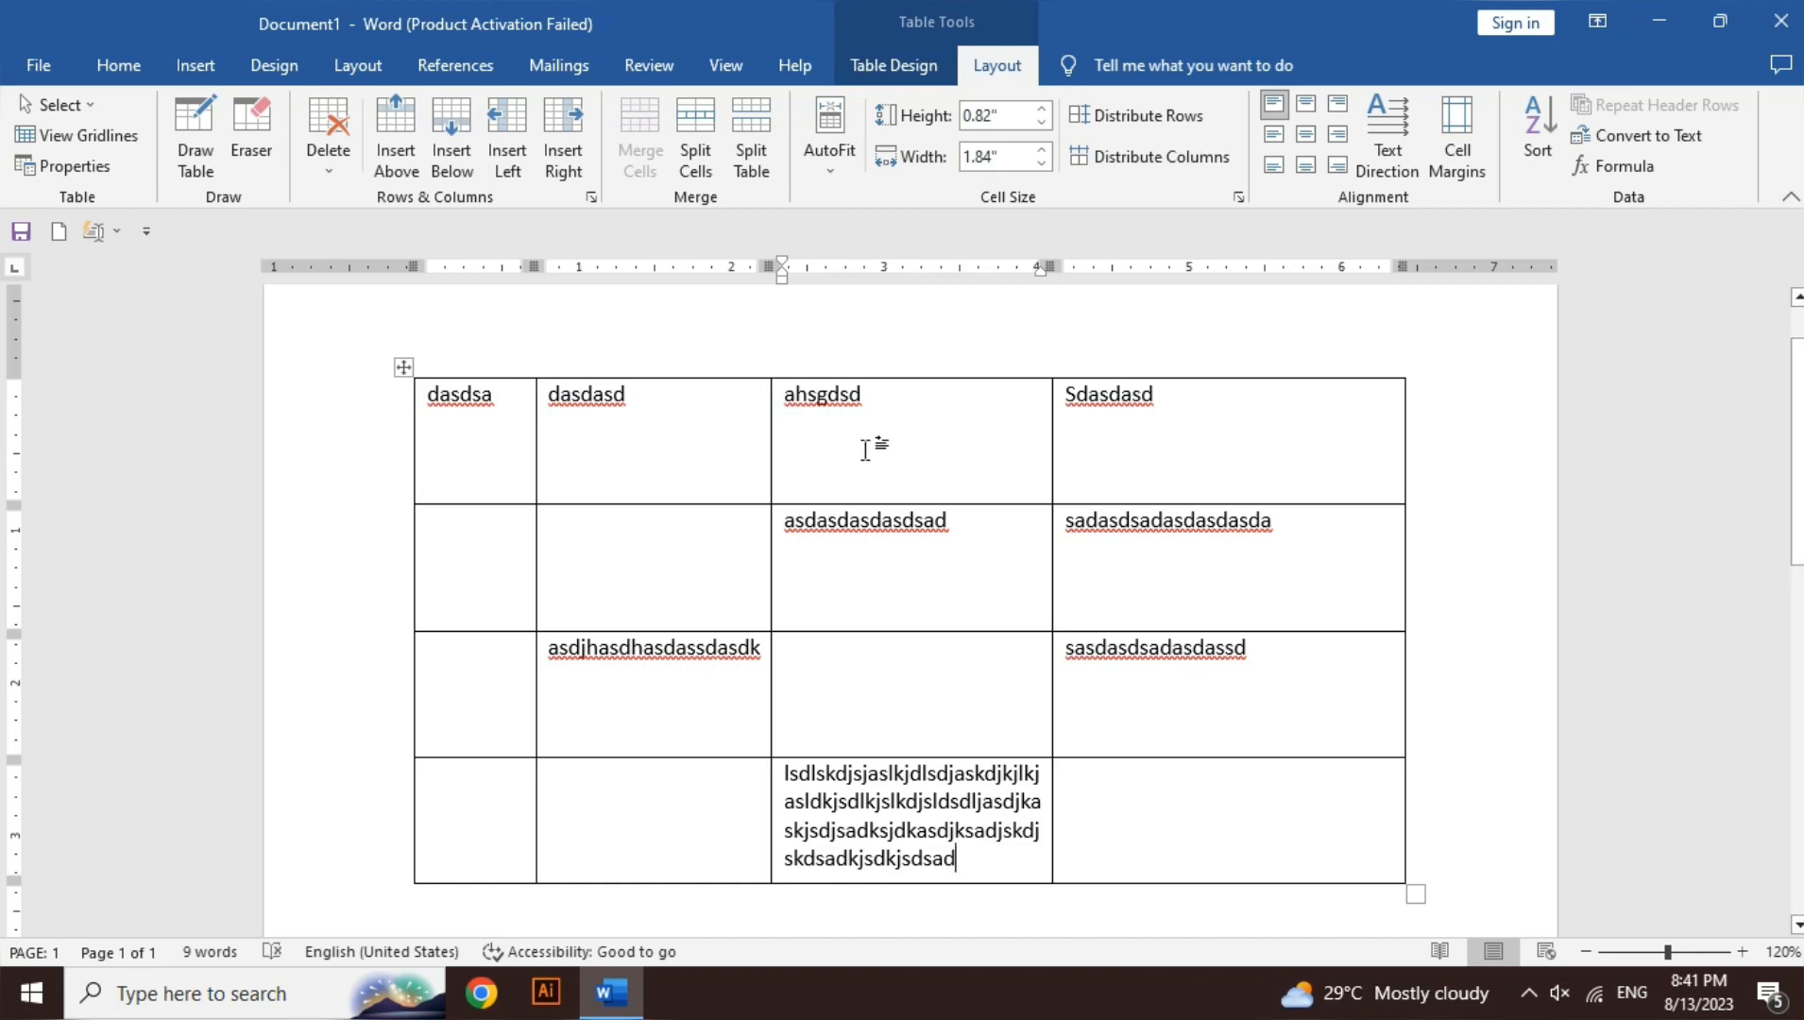
pyautogui.click(833, 165)
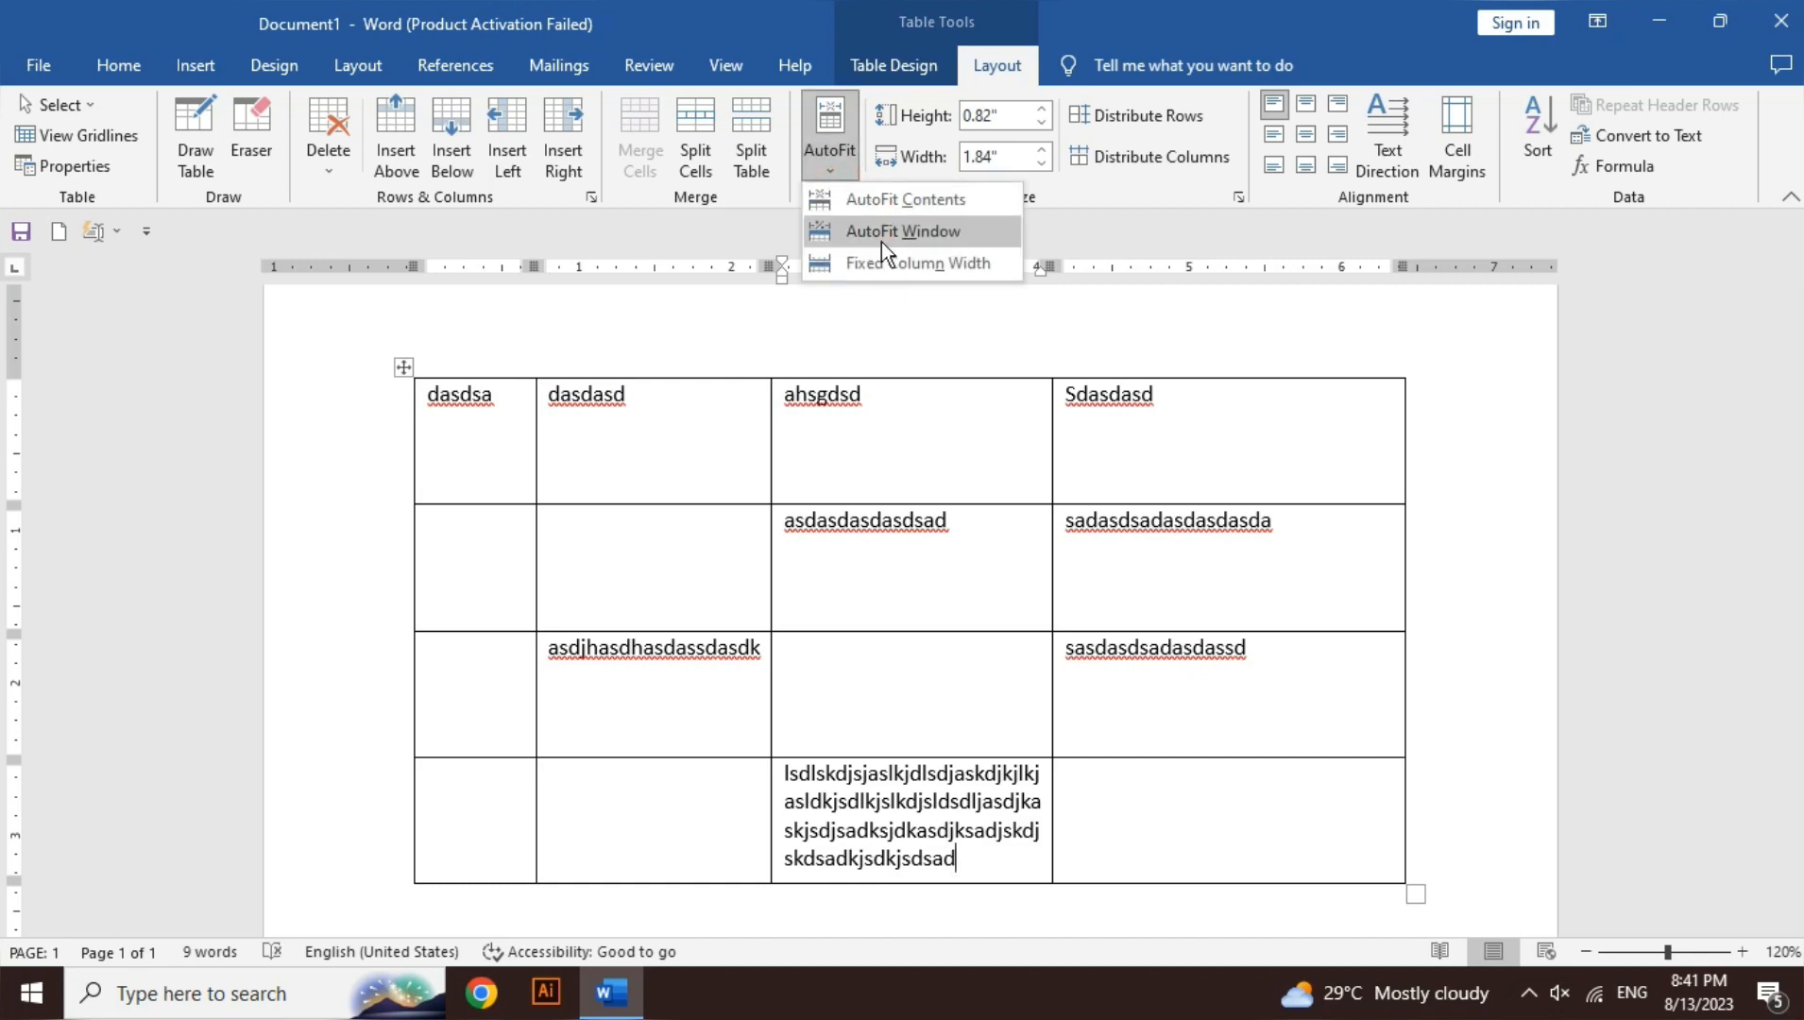
pyautogui.click(1168, 11)
pyautogui.click(887, 540)
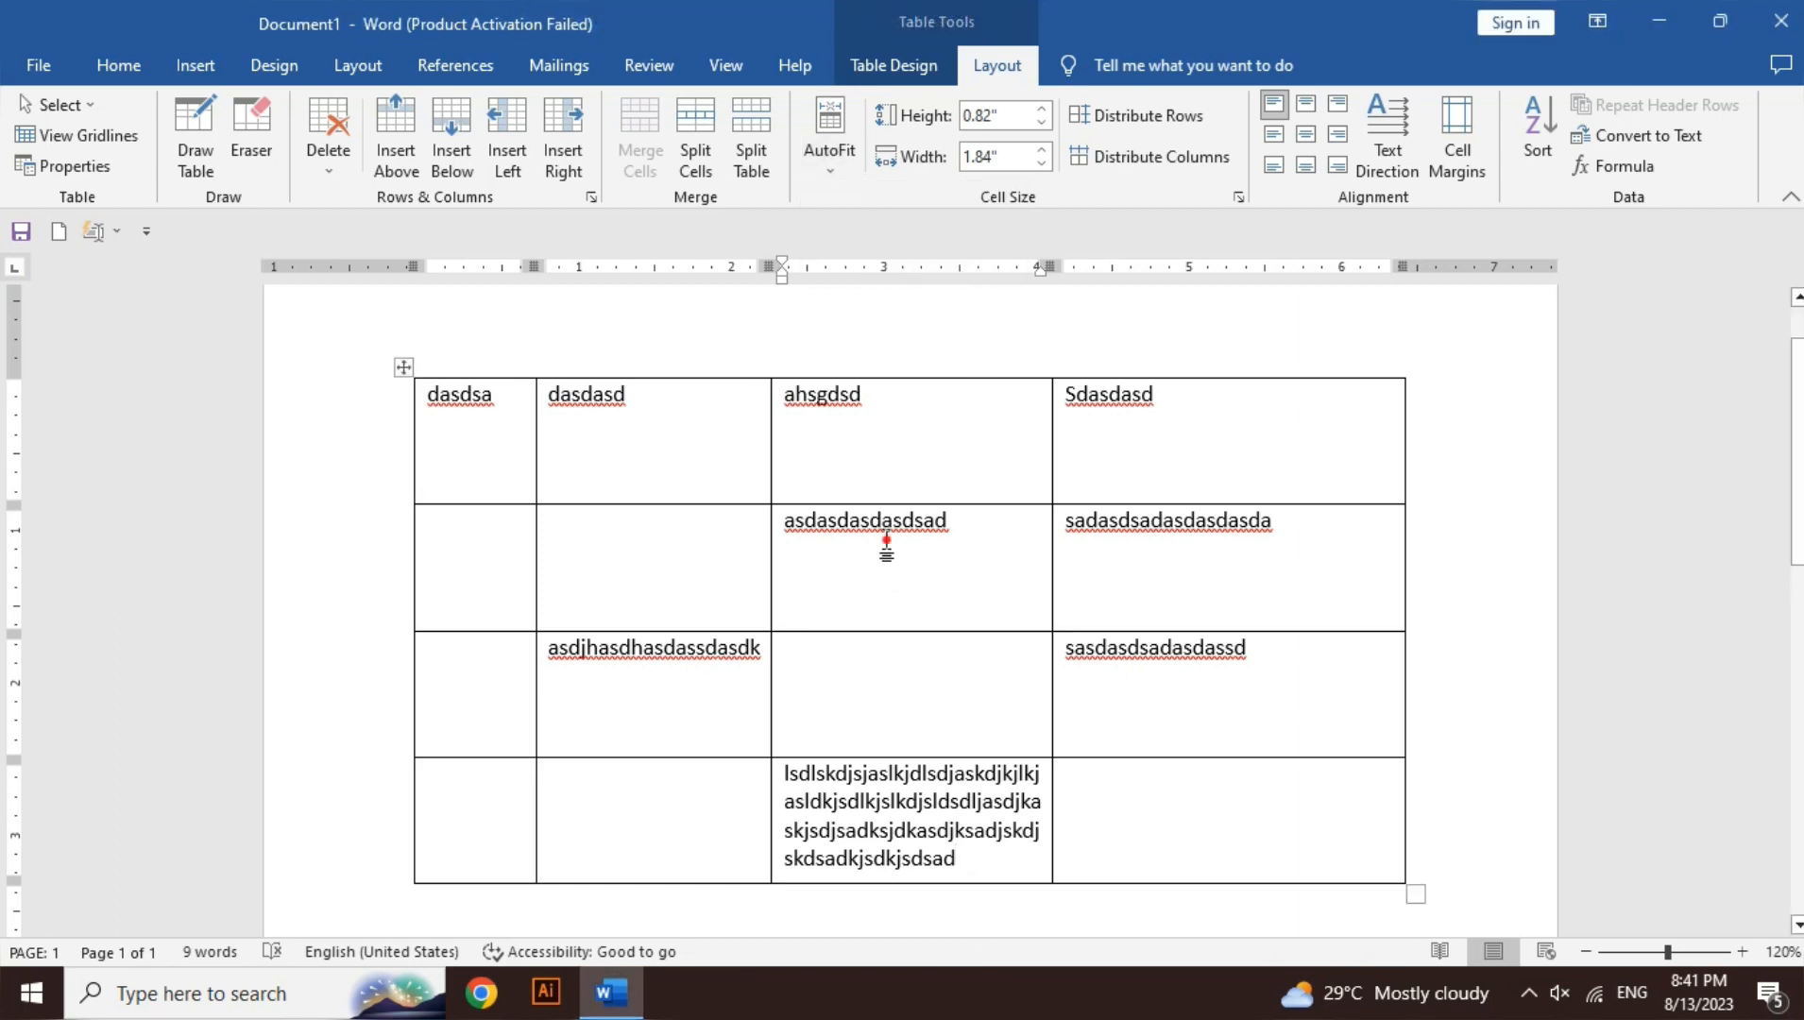
pyautogui.doubleClick(884, 521)
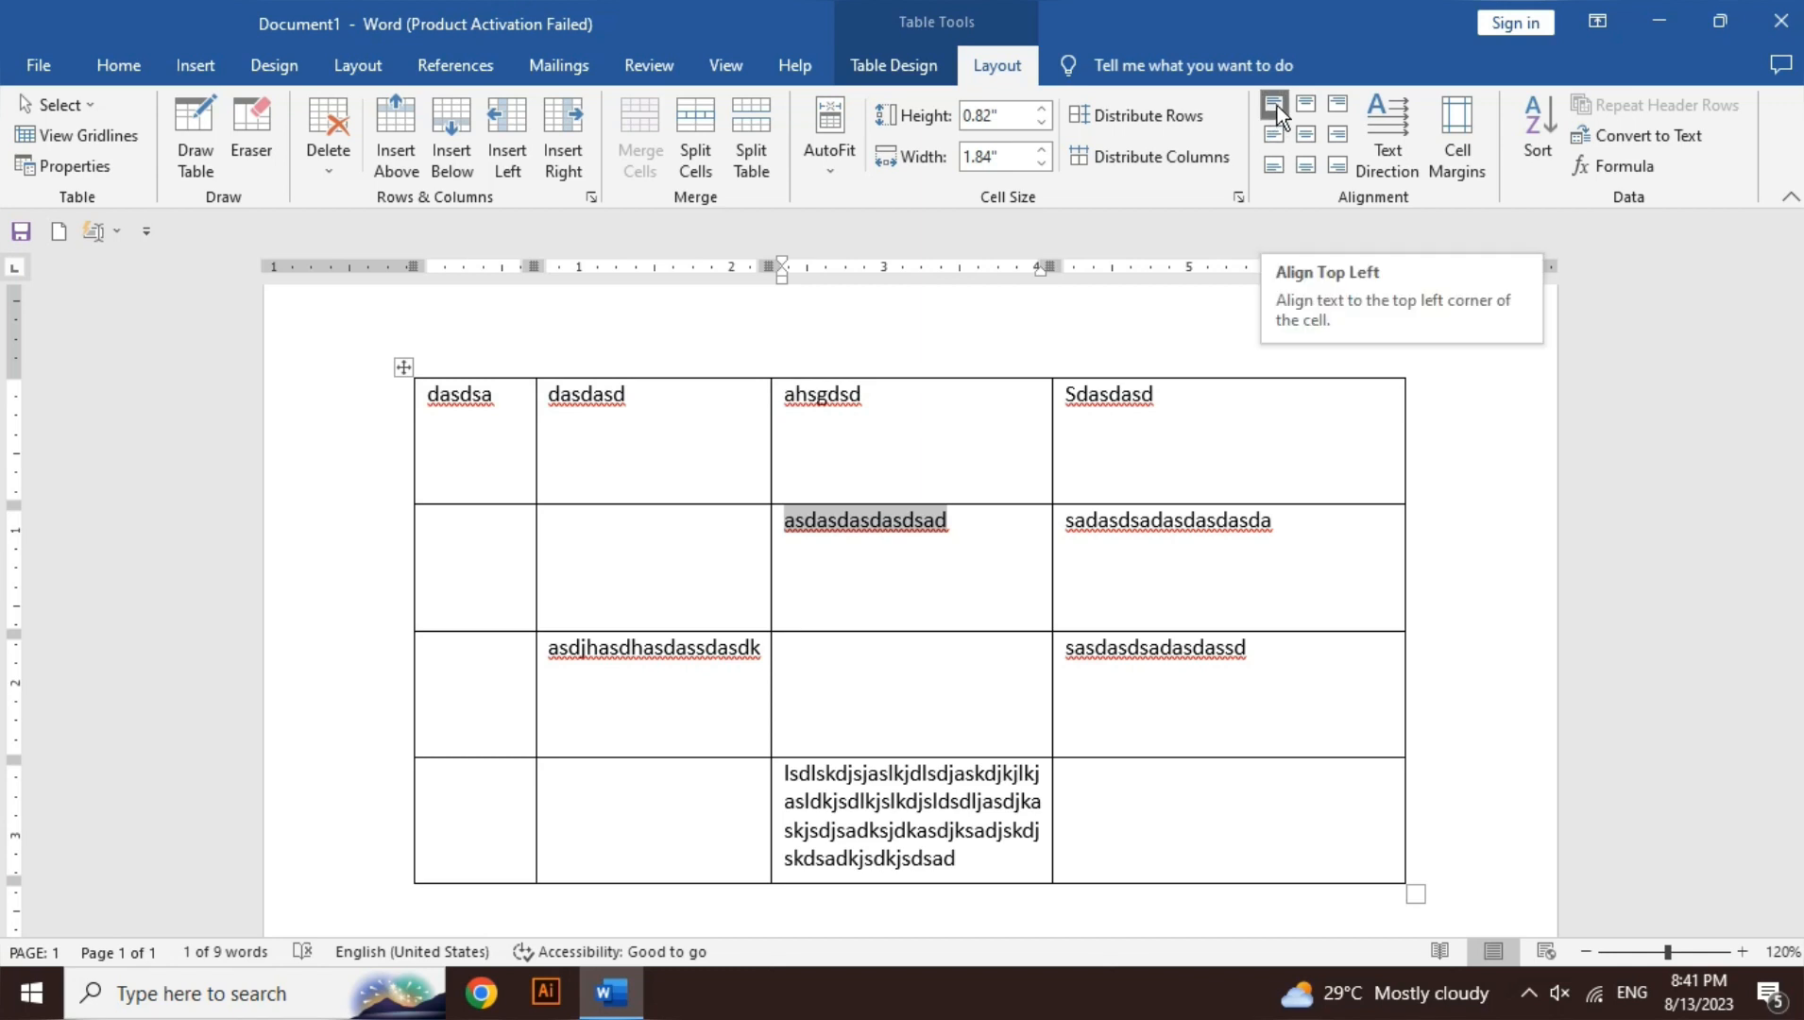
pyautogui.click(1307, 104)
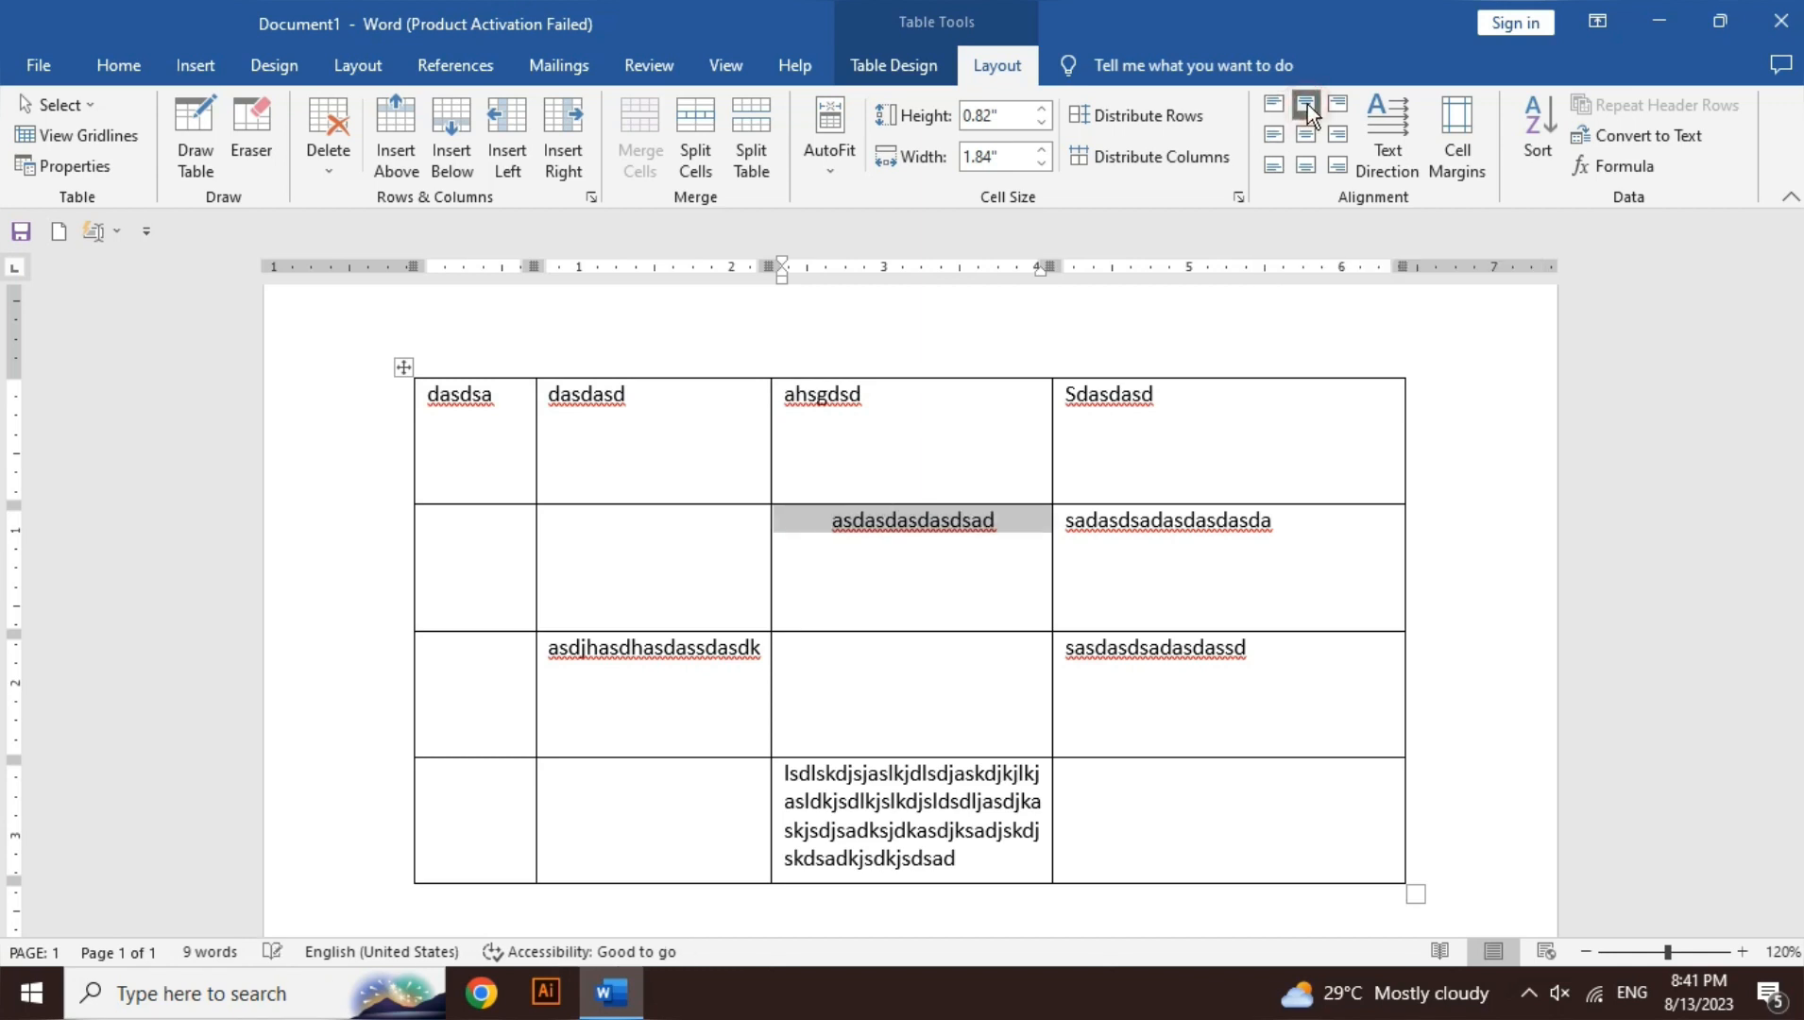
pyautogui.click(1337, 106)
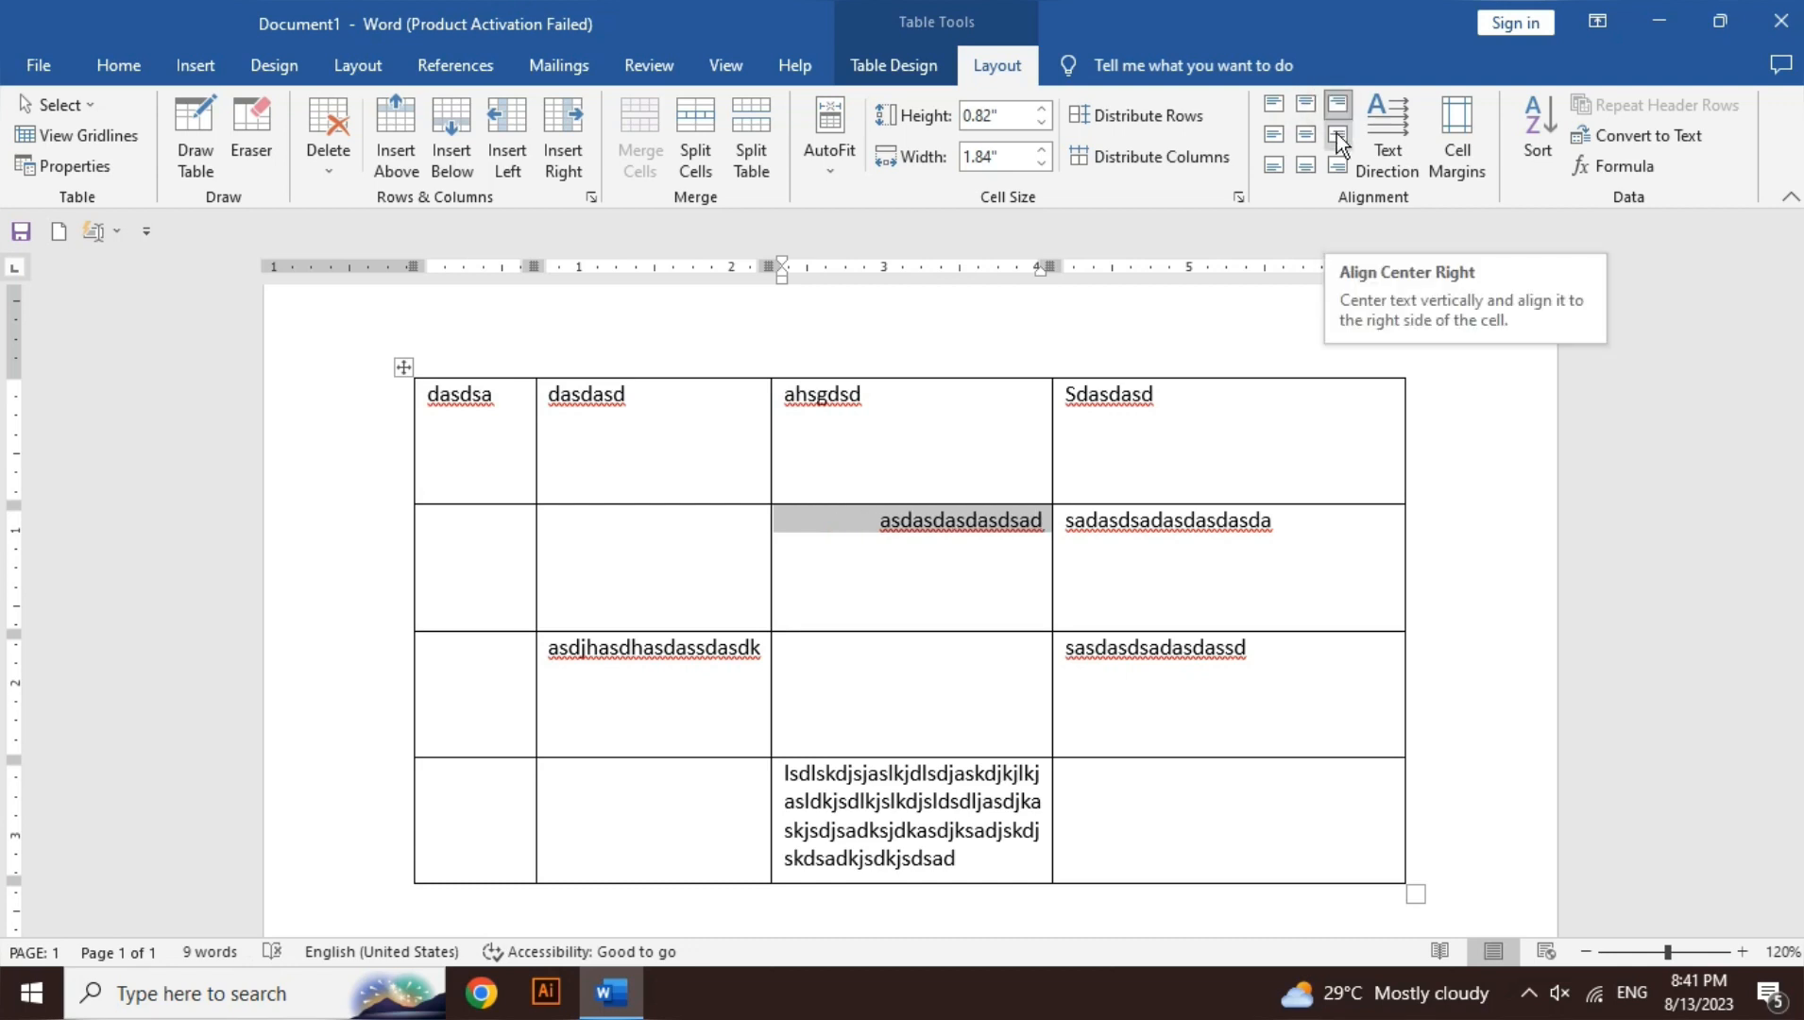
pyautogui.click(1338, 136)
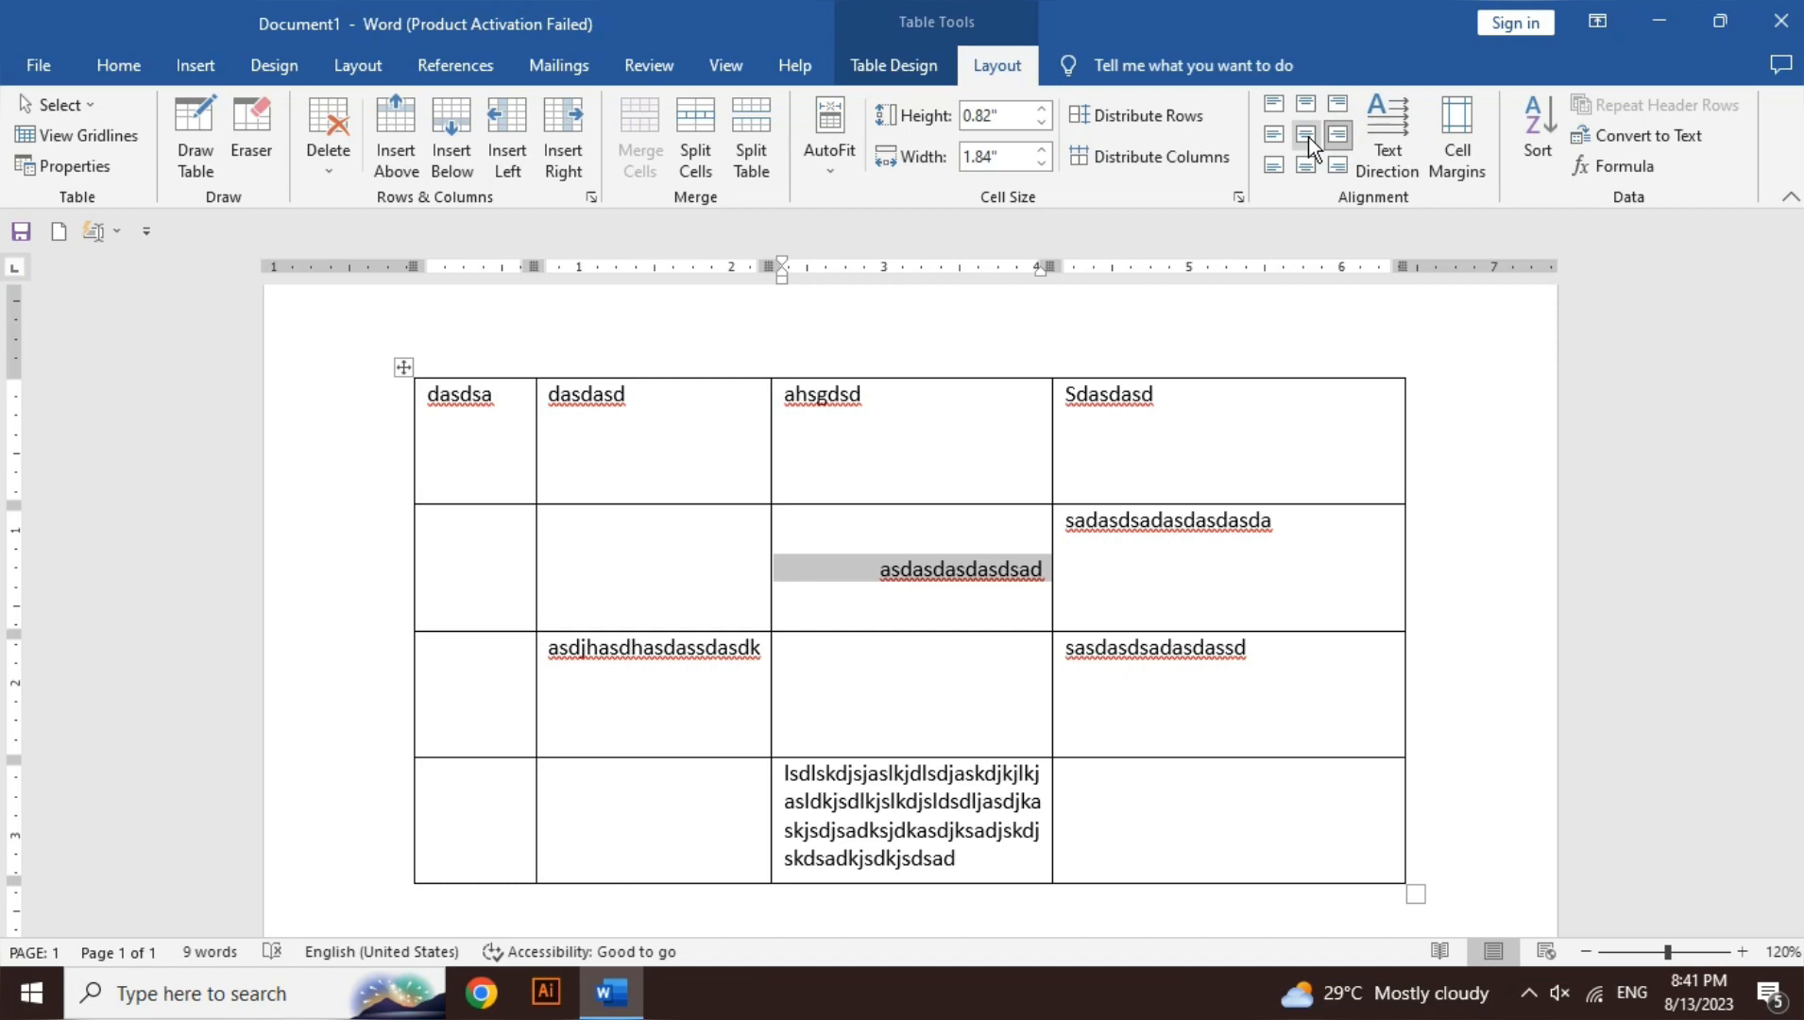
pyautogui.click(1273, 135)
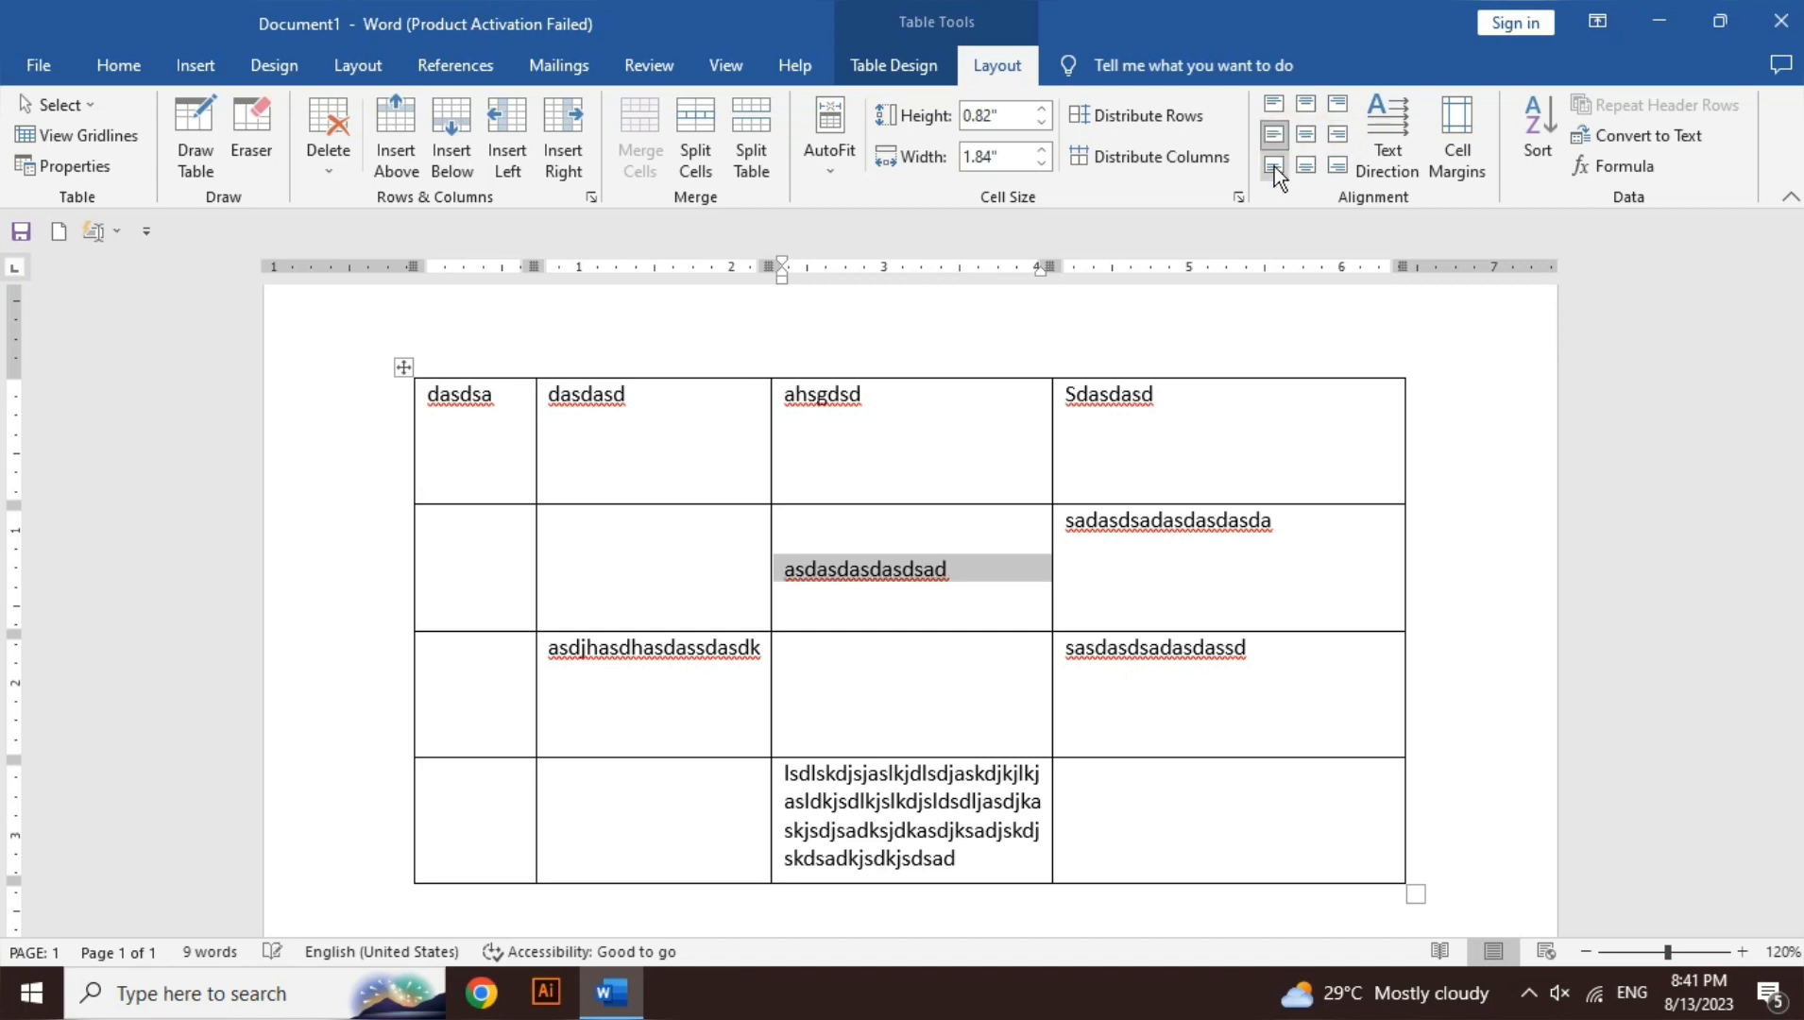
pyautogui.click(1275, 168)
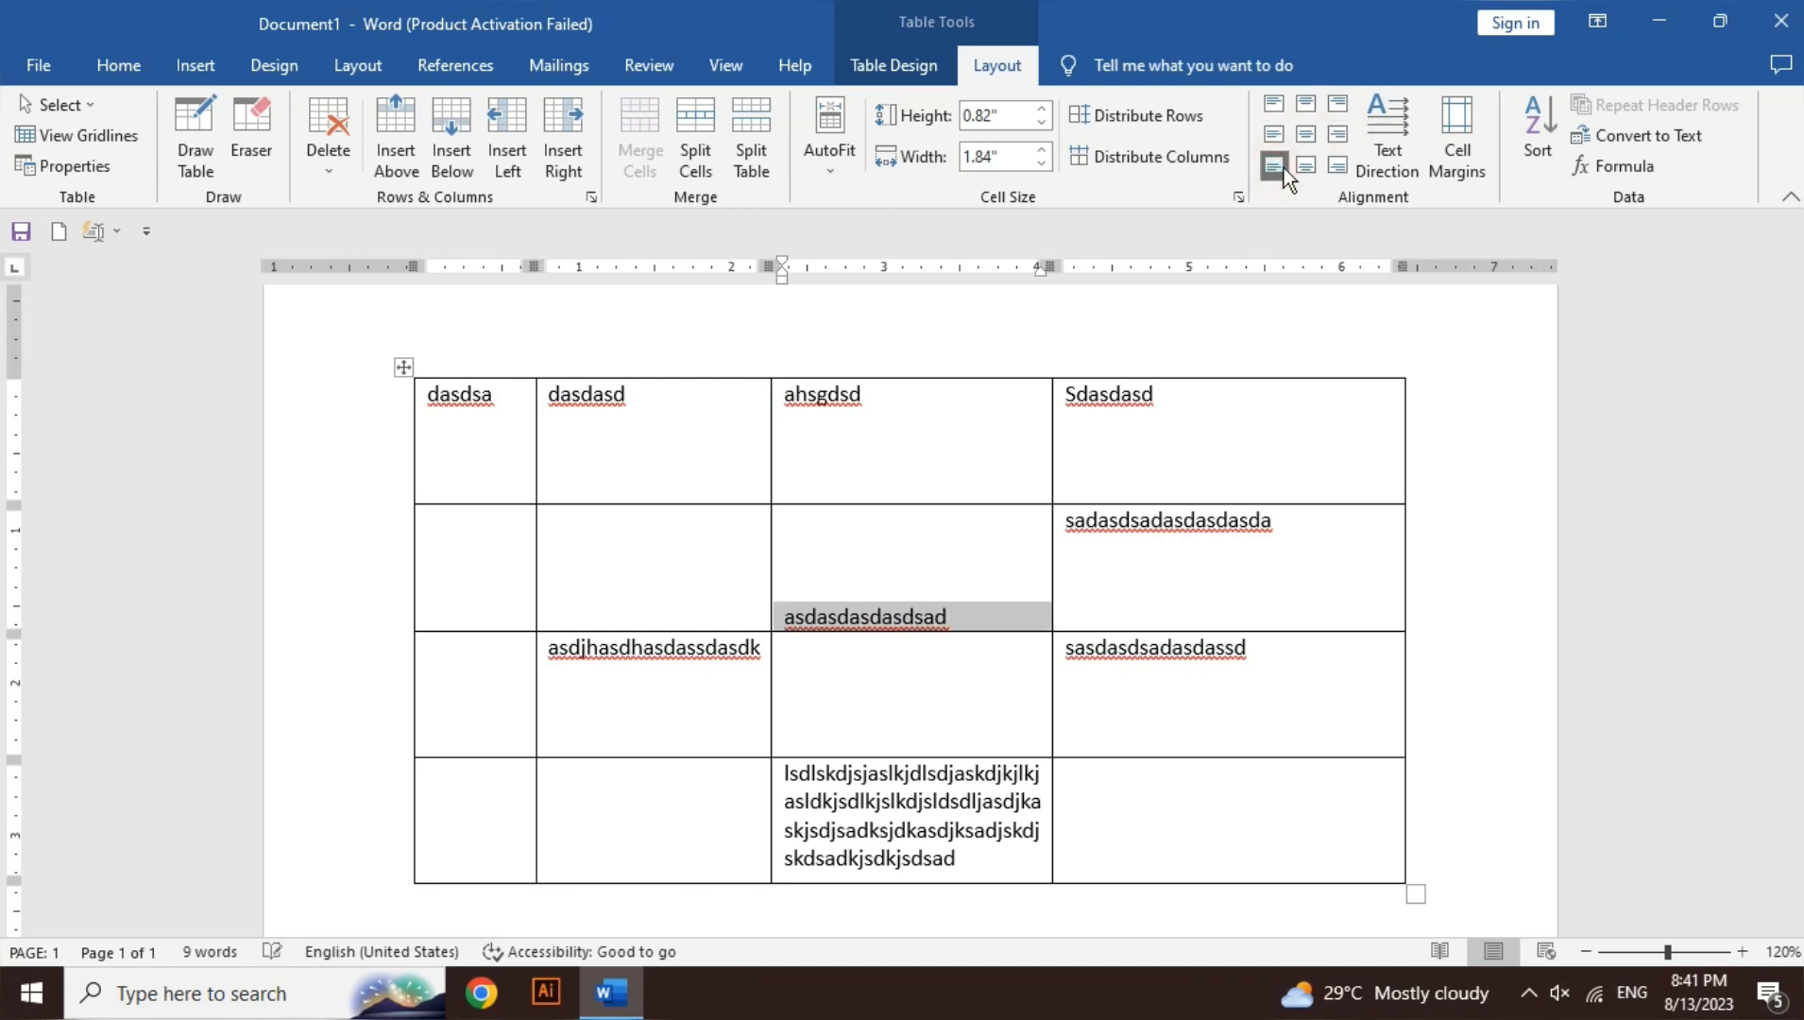
pyautogui.click(1306, 167)
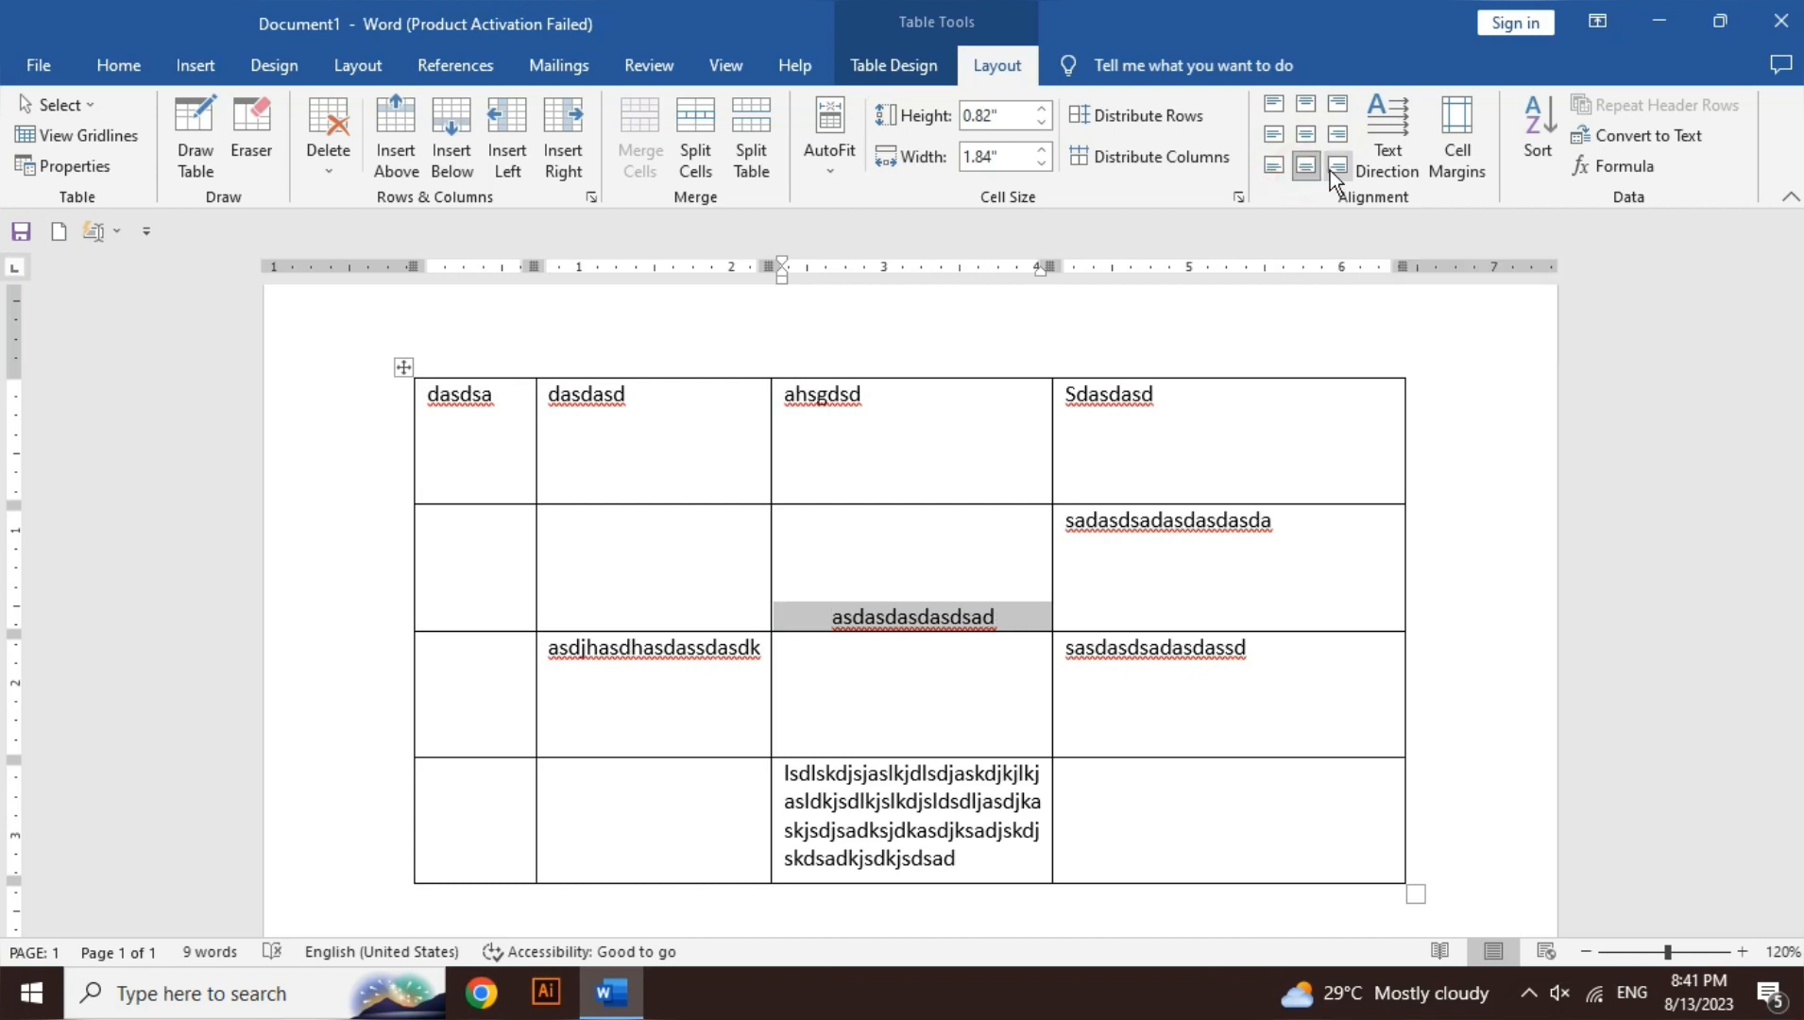
pyautogui.click(1336, 168)
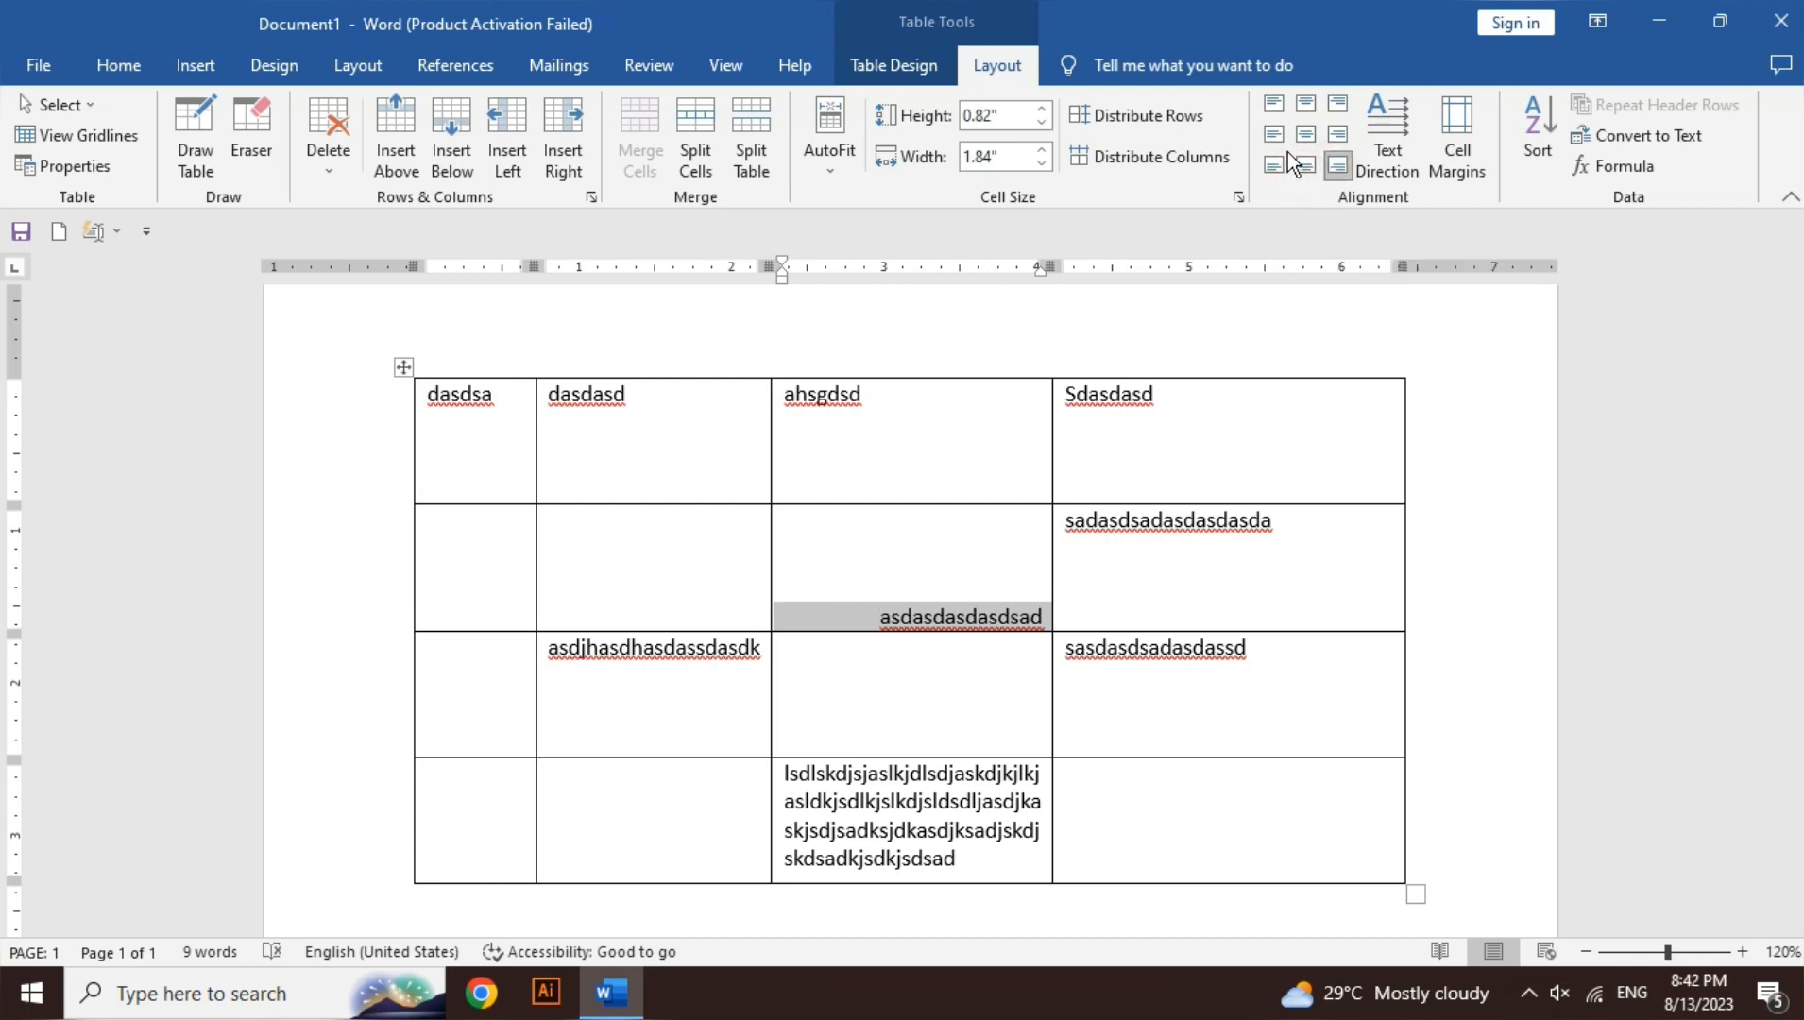
pyautogui.click(1274, 105)
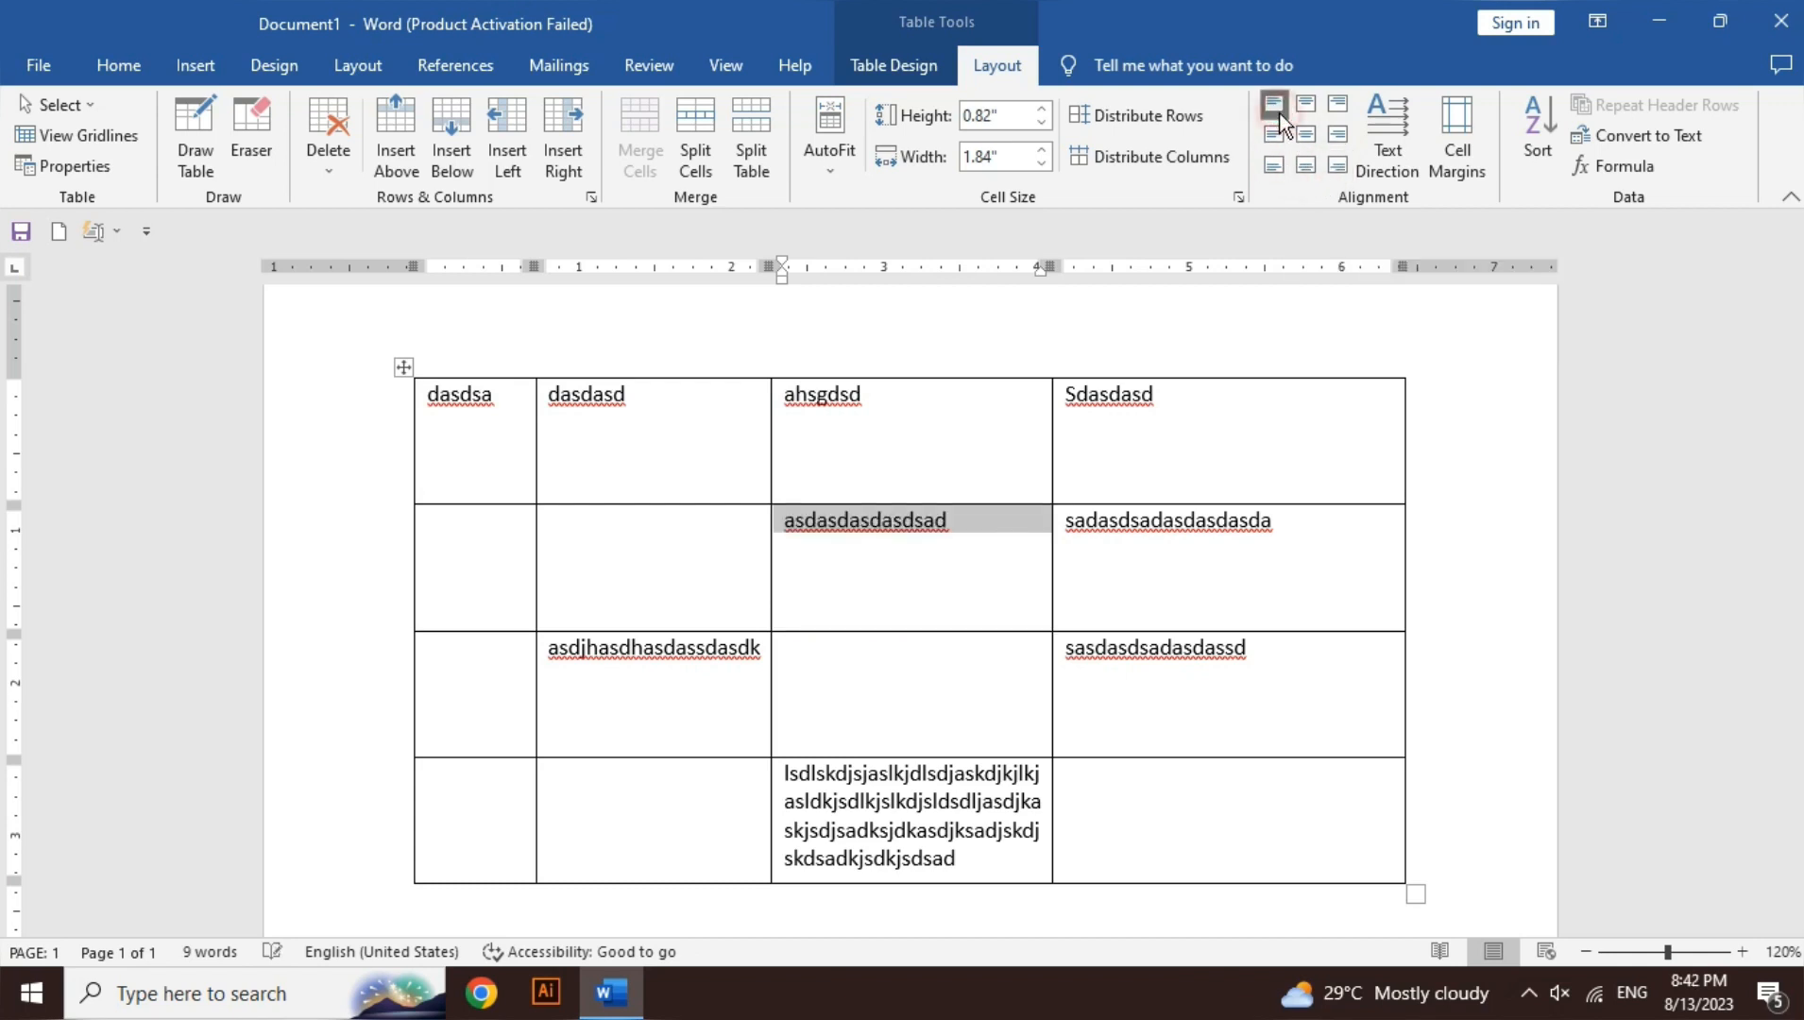
pyautogui.click(876, 526)
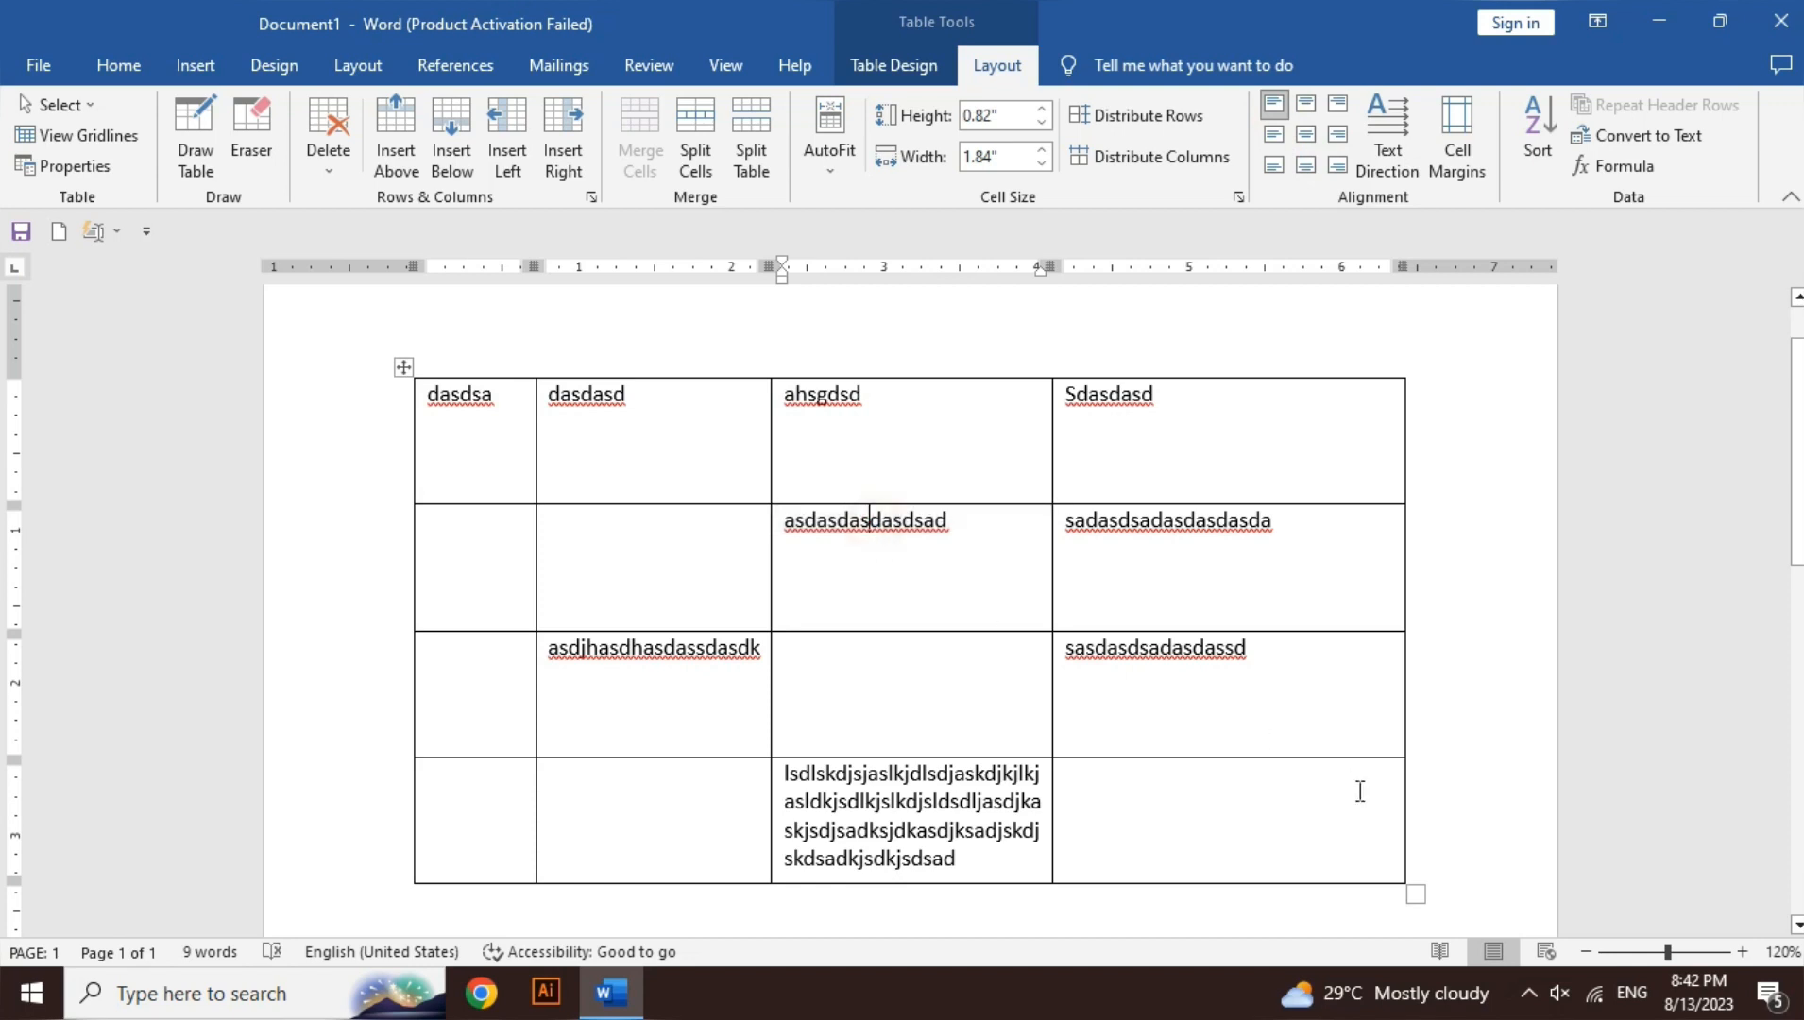
# - Zoom in to 270% and select, then deselect, 'asdasdasdasdsad' in the row-2 third-column cell
pyautogui.click(1744, 952)
pyautogui.click(1744, 952)
pyautogui.click(1744, 951)
pyautogui.click(1744, 952)
pyautogui.click(1744, 951)
pyautogui.click(1744, 952)
pyautogui.click(1744, 952)
pyautogui.click(1747, 952)
pyautogui.click(1747, 952)
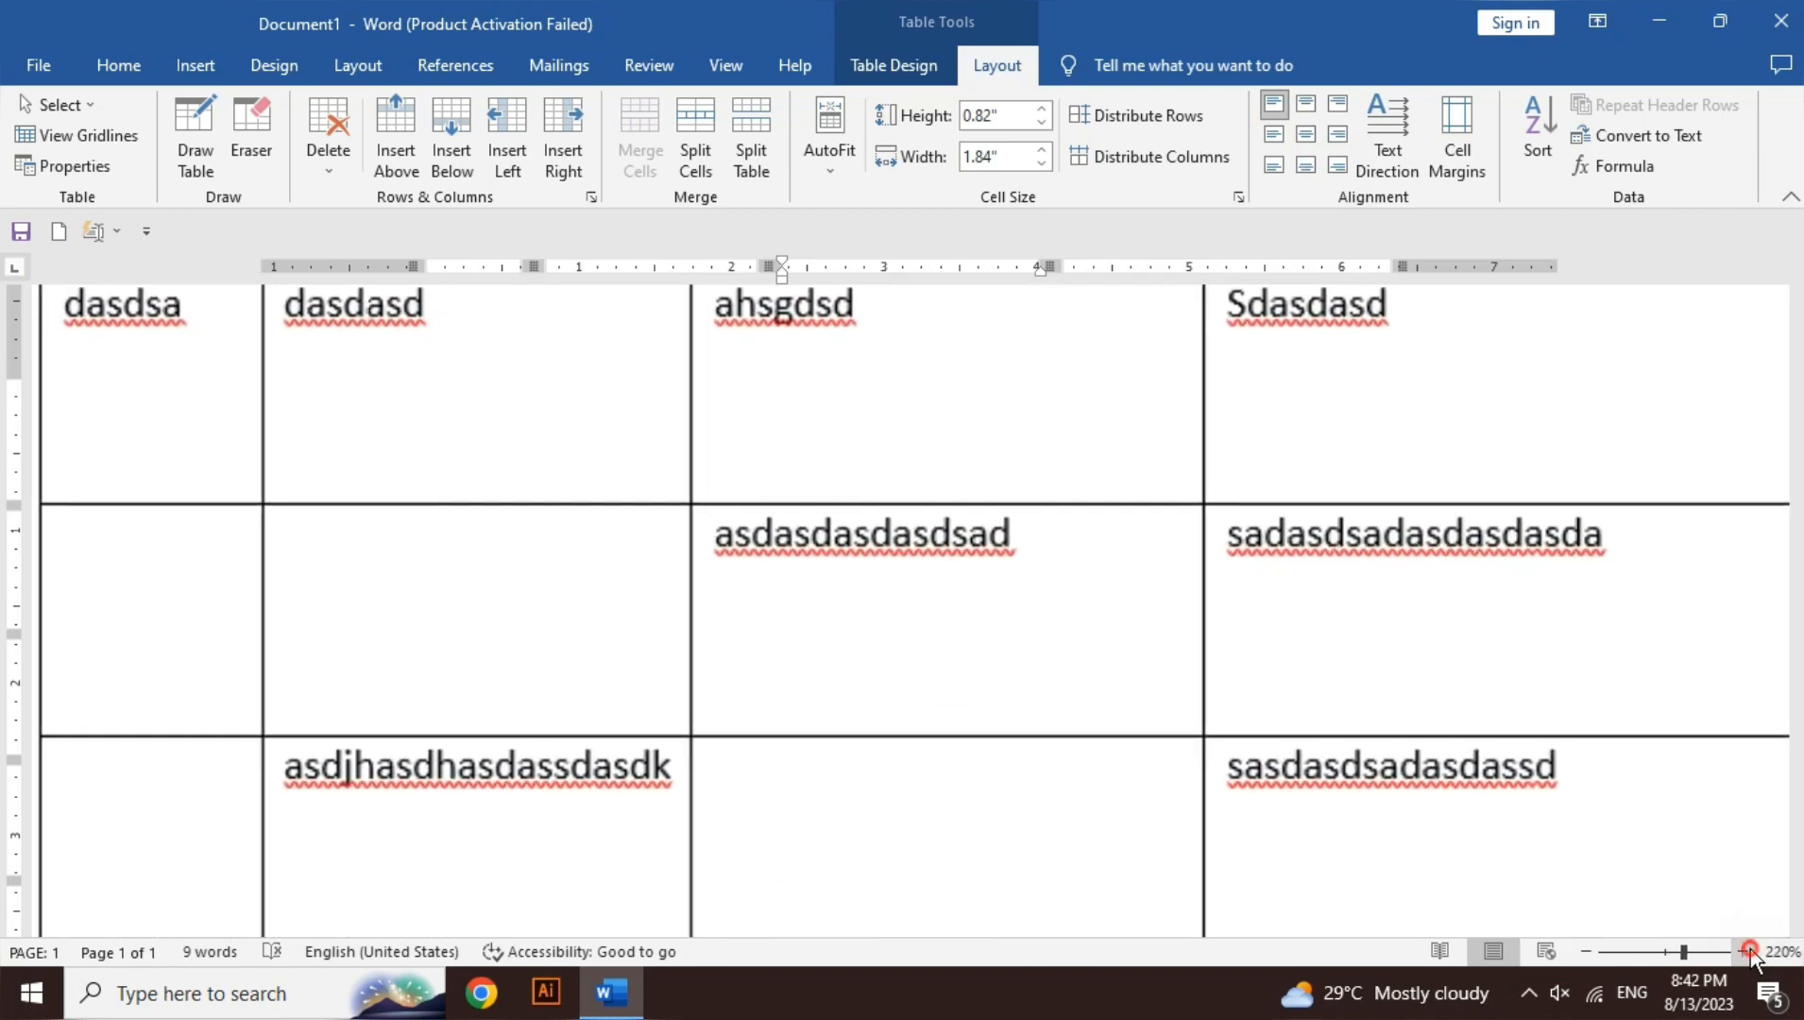
pyautogui.click(1747, 951)
pyautogui.click(1747, 951)
pyautogui.click(1747, 952)
pyautogui.click(1747, 952)
pyautogui.click(1747, 951)
pyautogui.click(1746, 951)
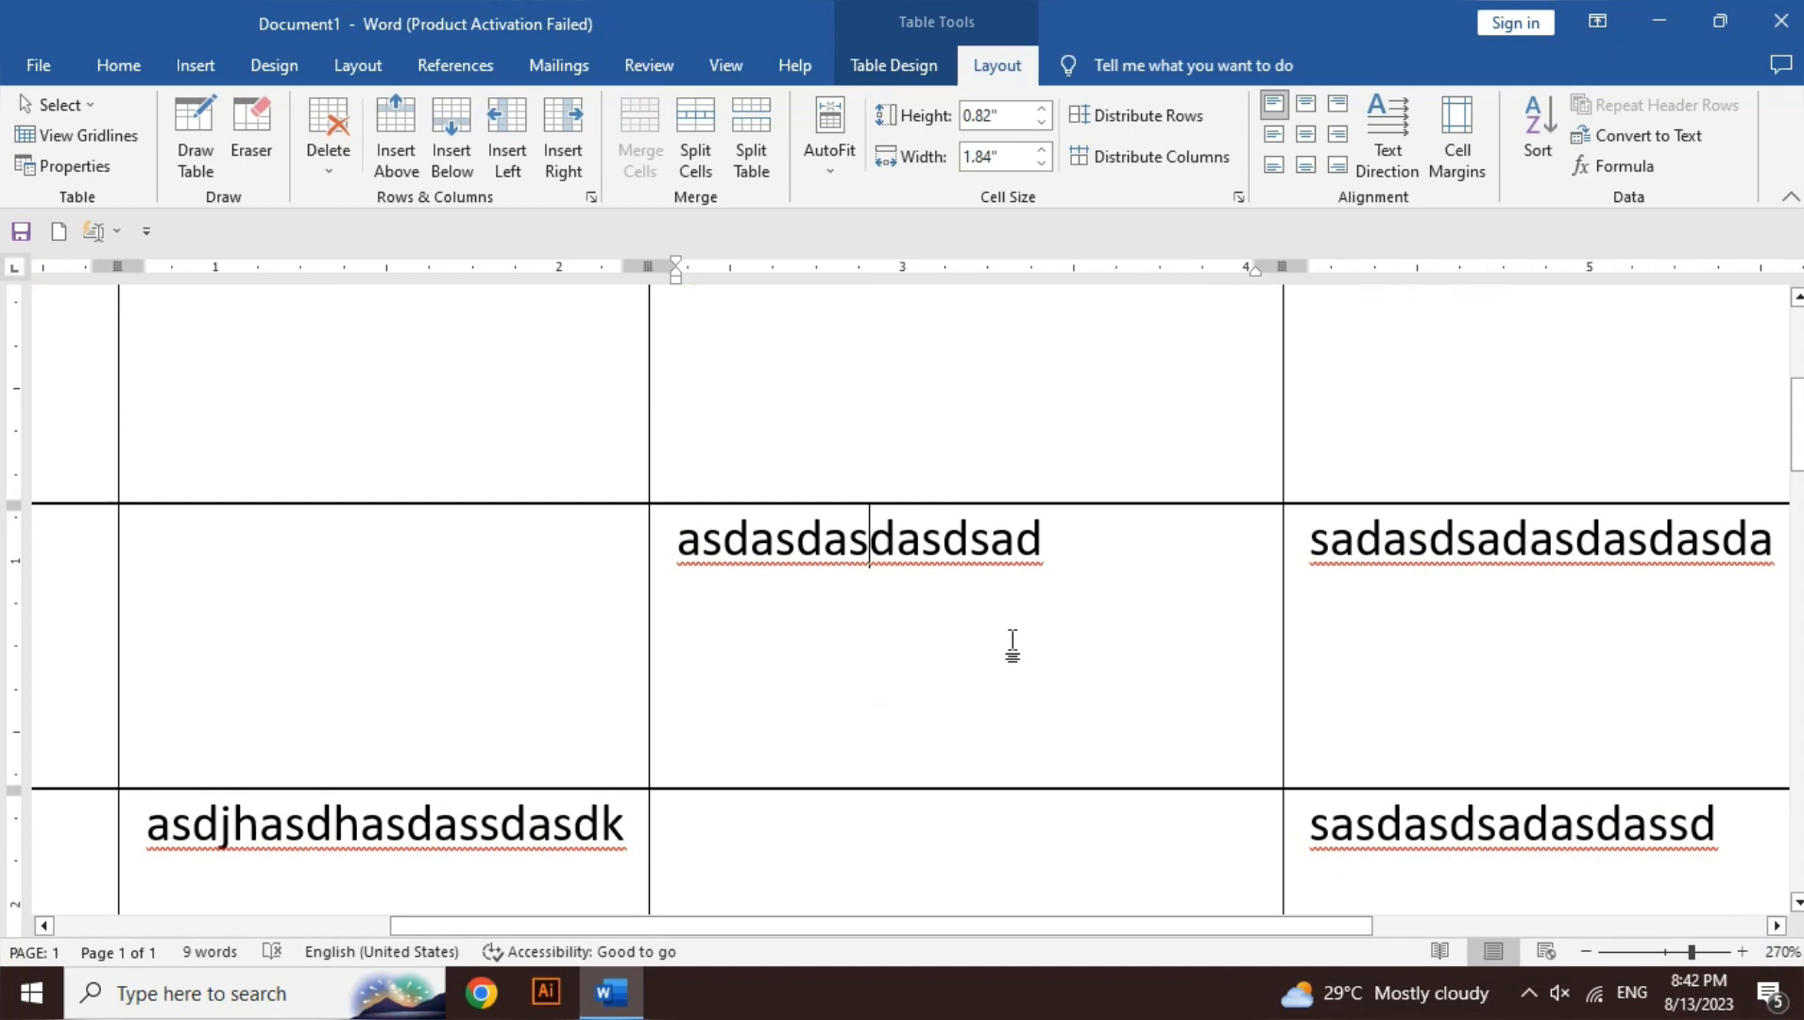
pyautogui.doubleClick(938, 538)
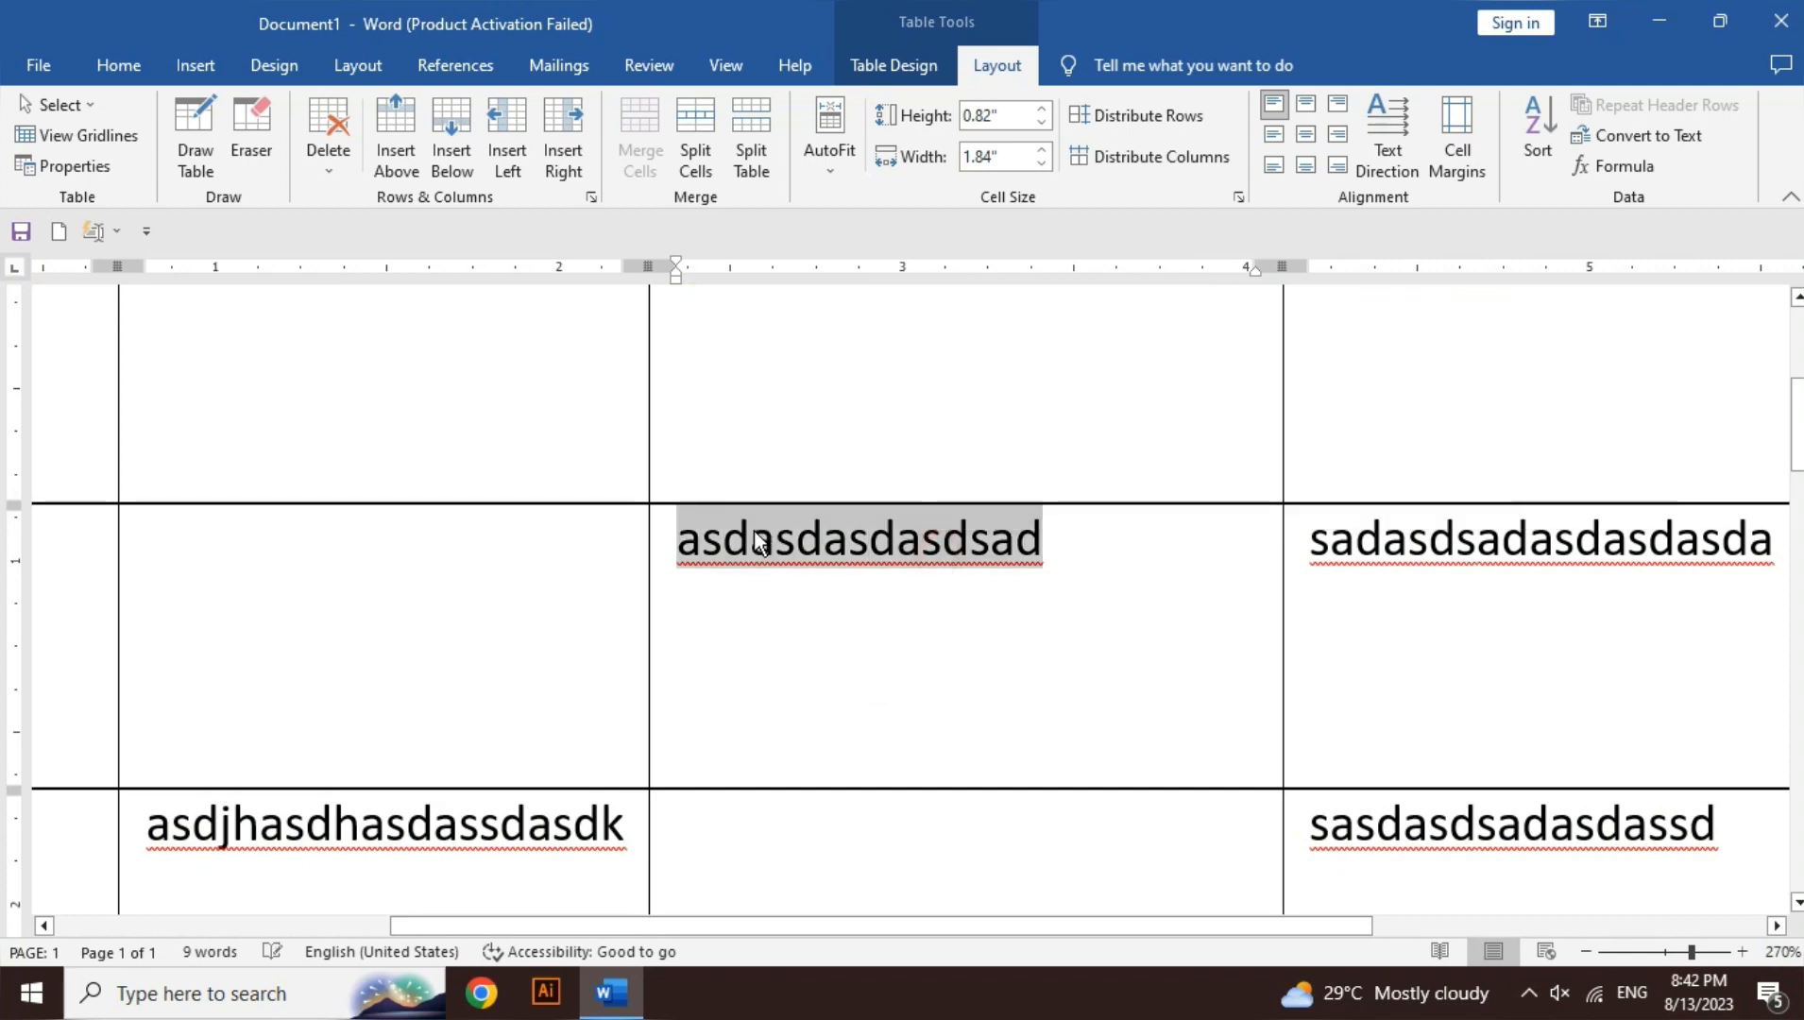
pyautogui.click(688, 553)
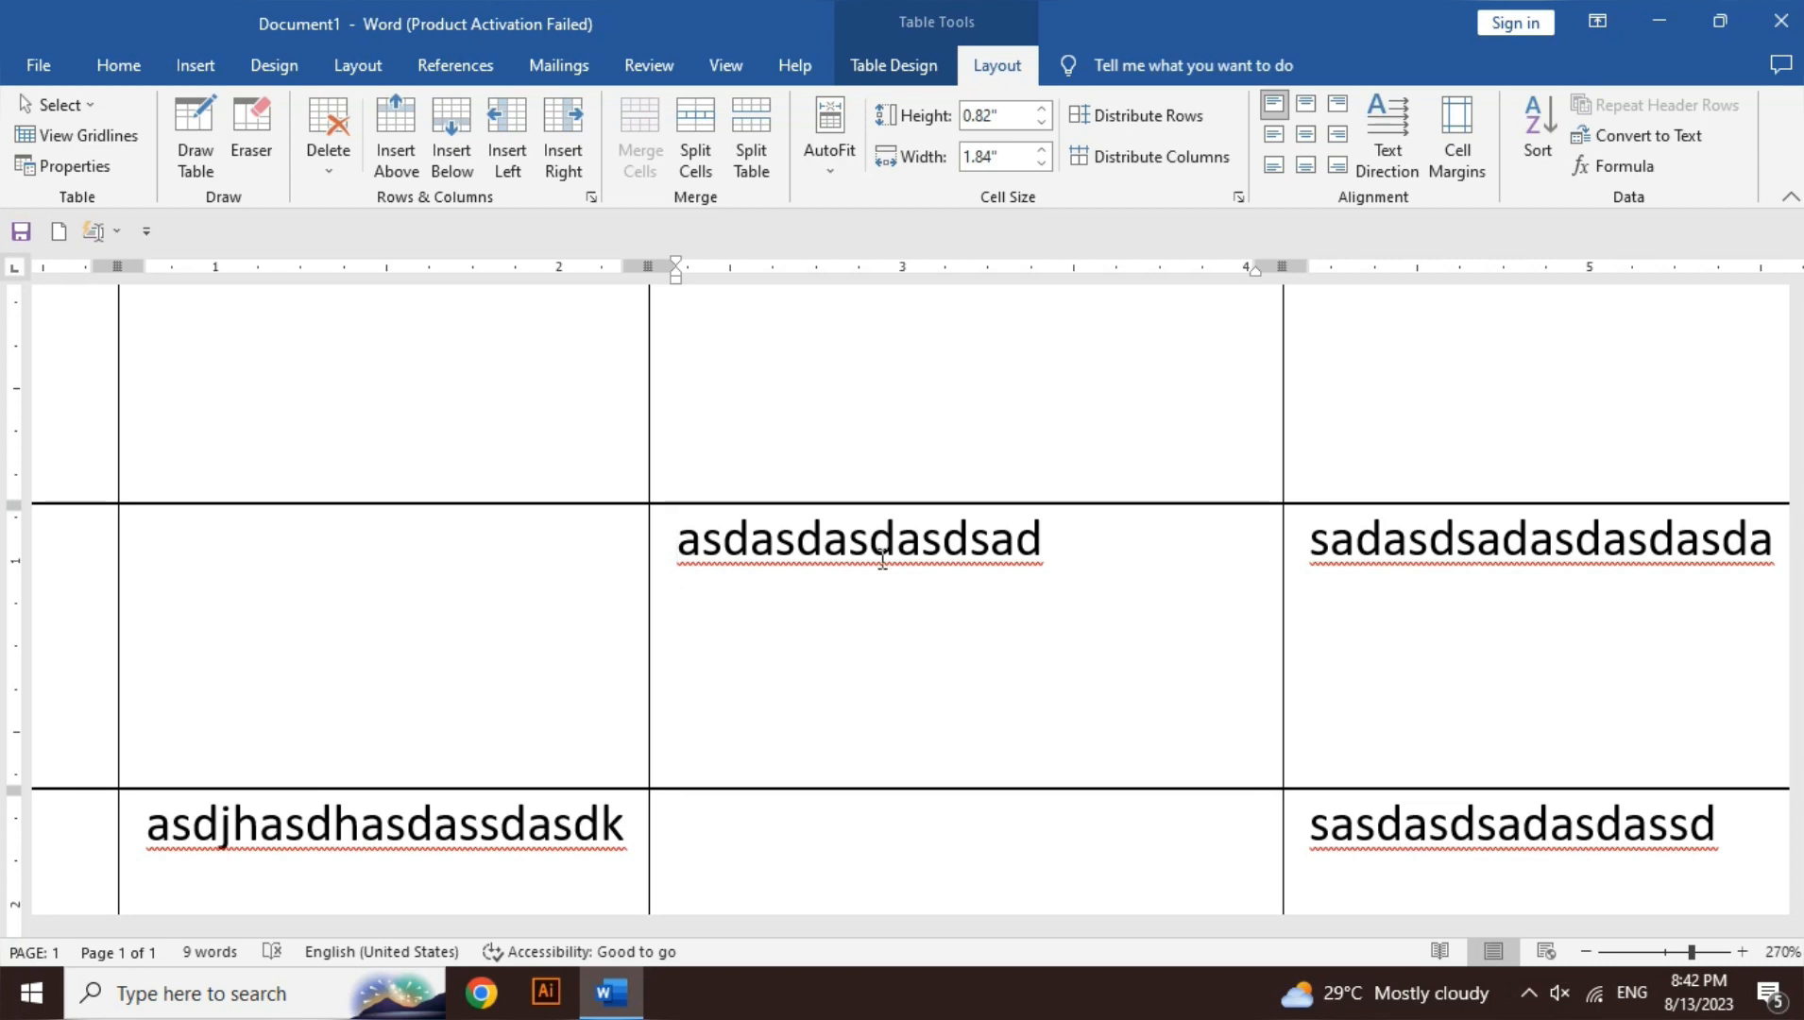
pyautogui.click(1478, 179)
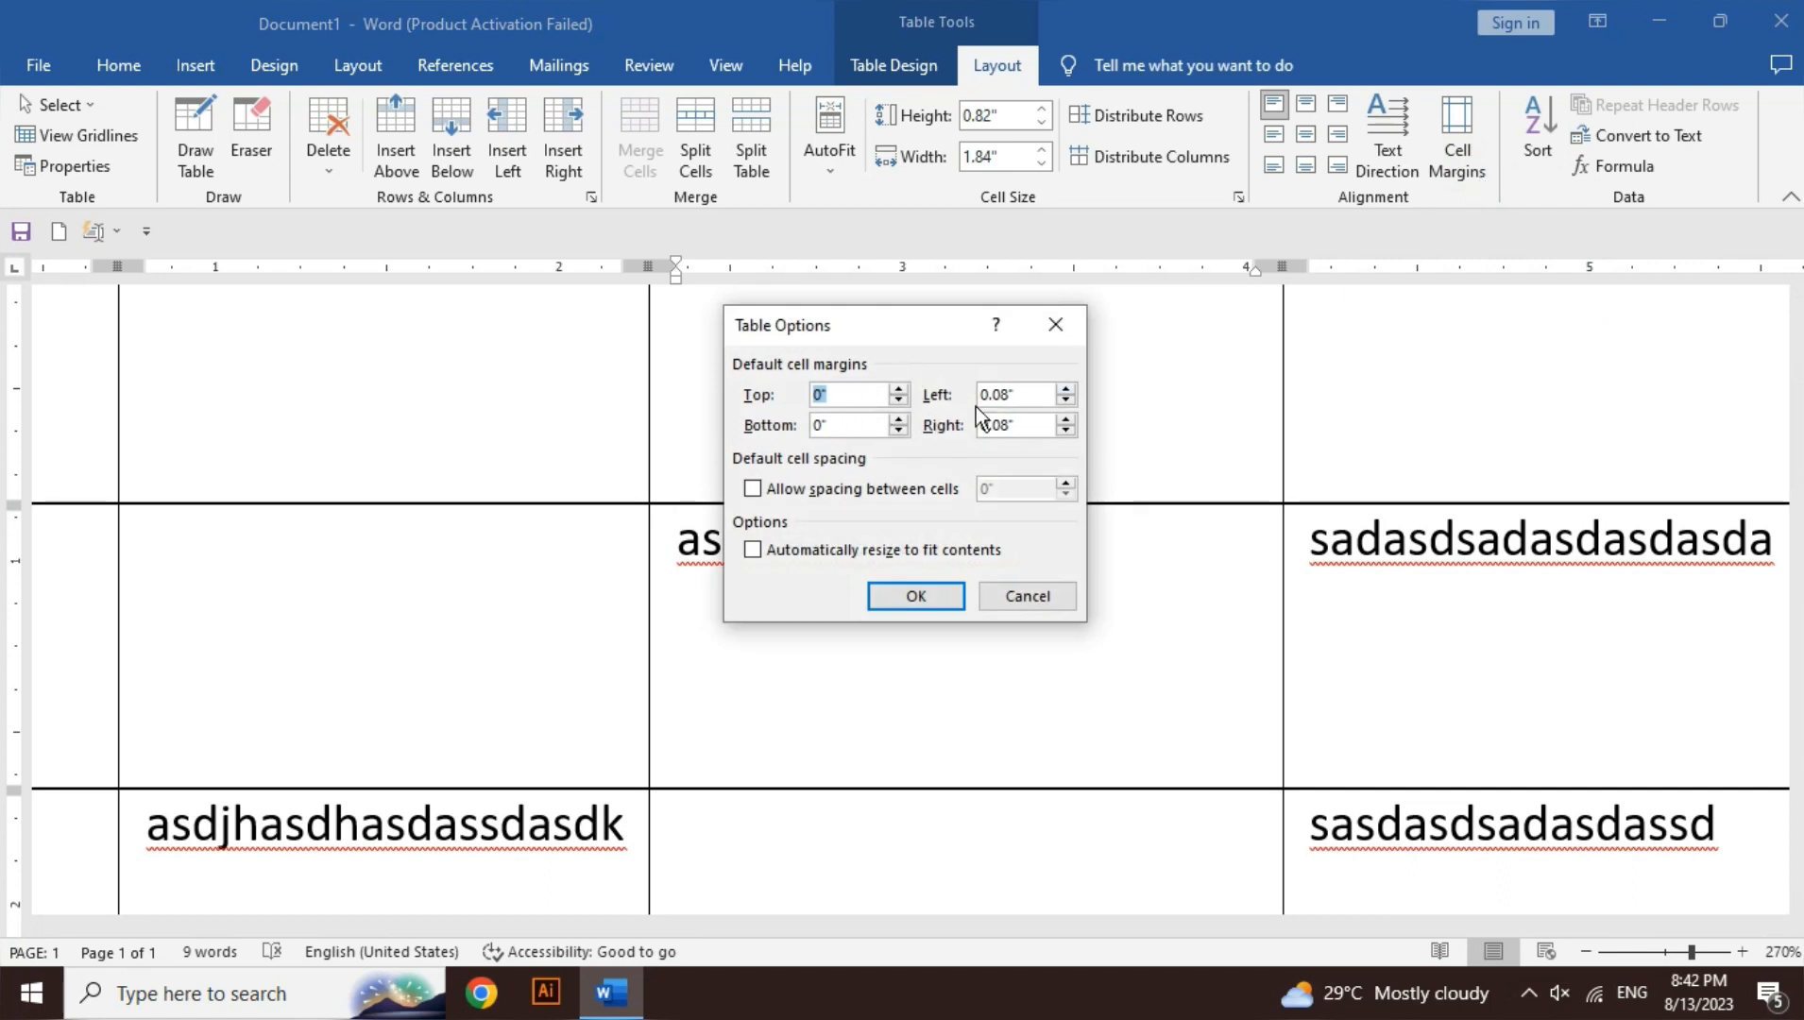
pyautogui.doubleClick(1007, 394)
pyautogui.click(1065, 403)
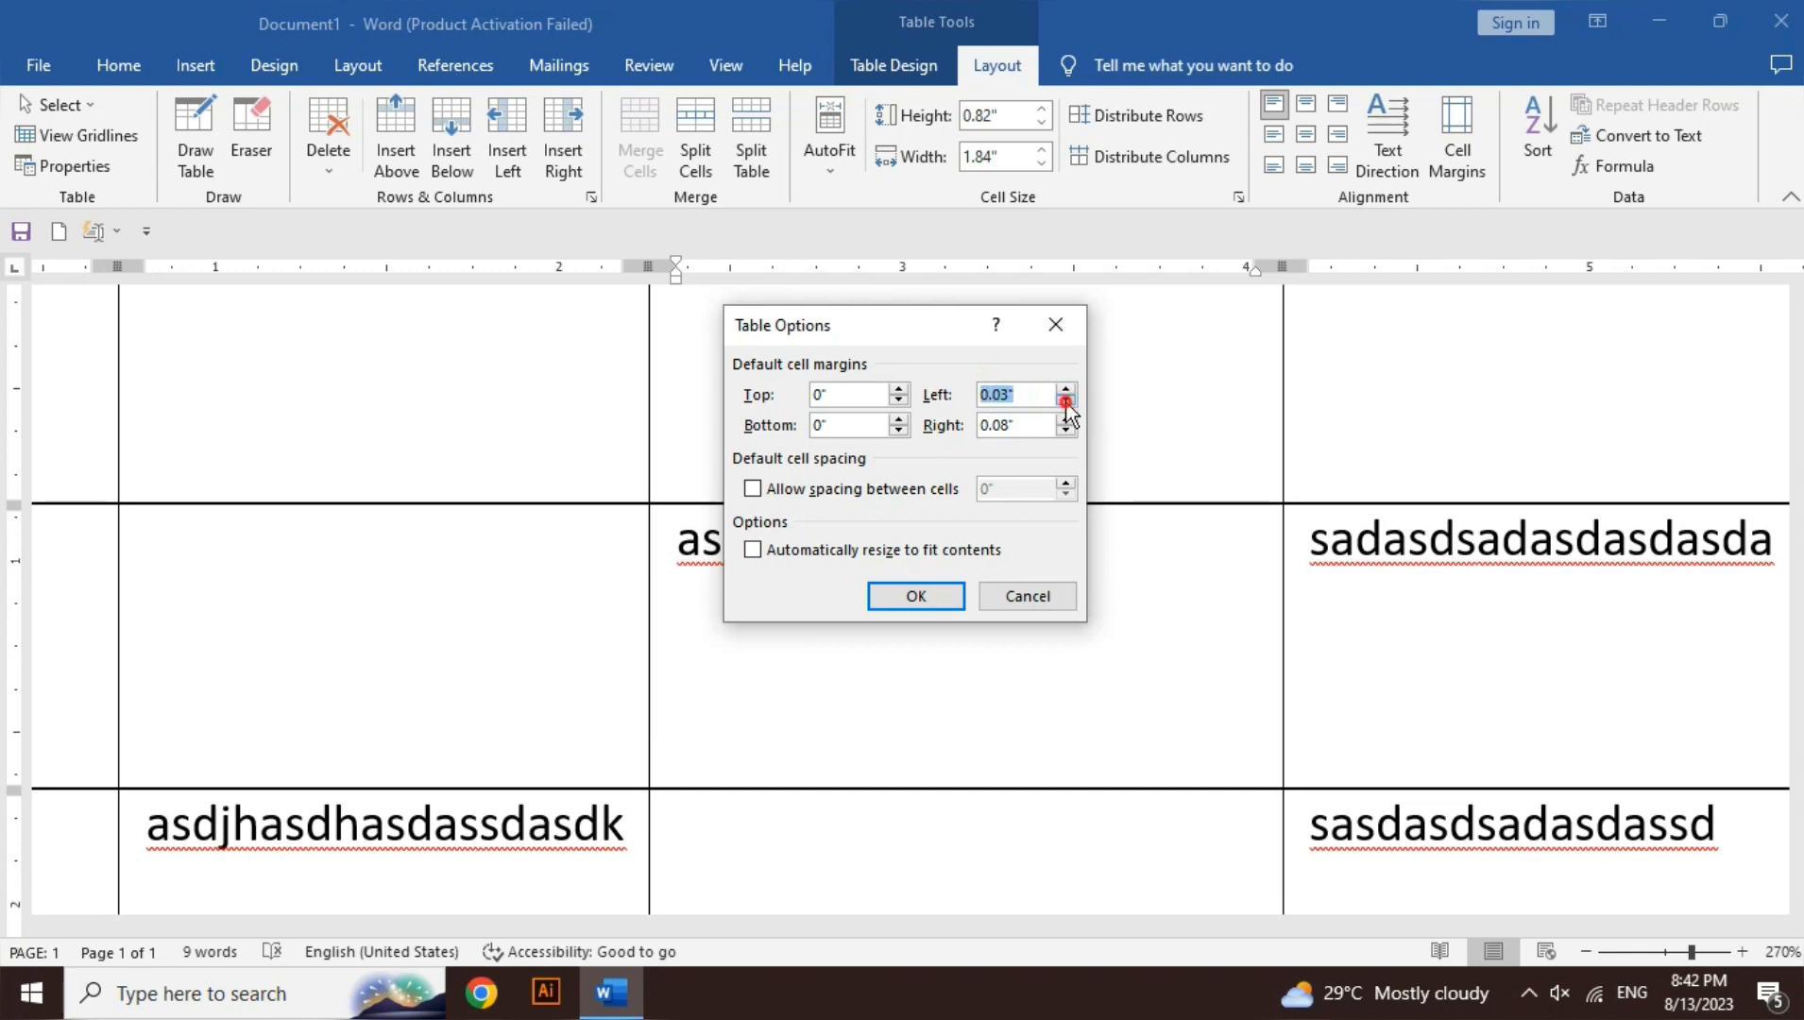
pyautogui.click(1066, 403)
pyautogui.click(1065, 403)
pyautogui.click(1065, 402)
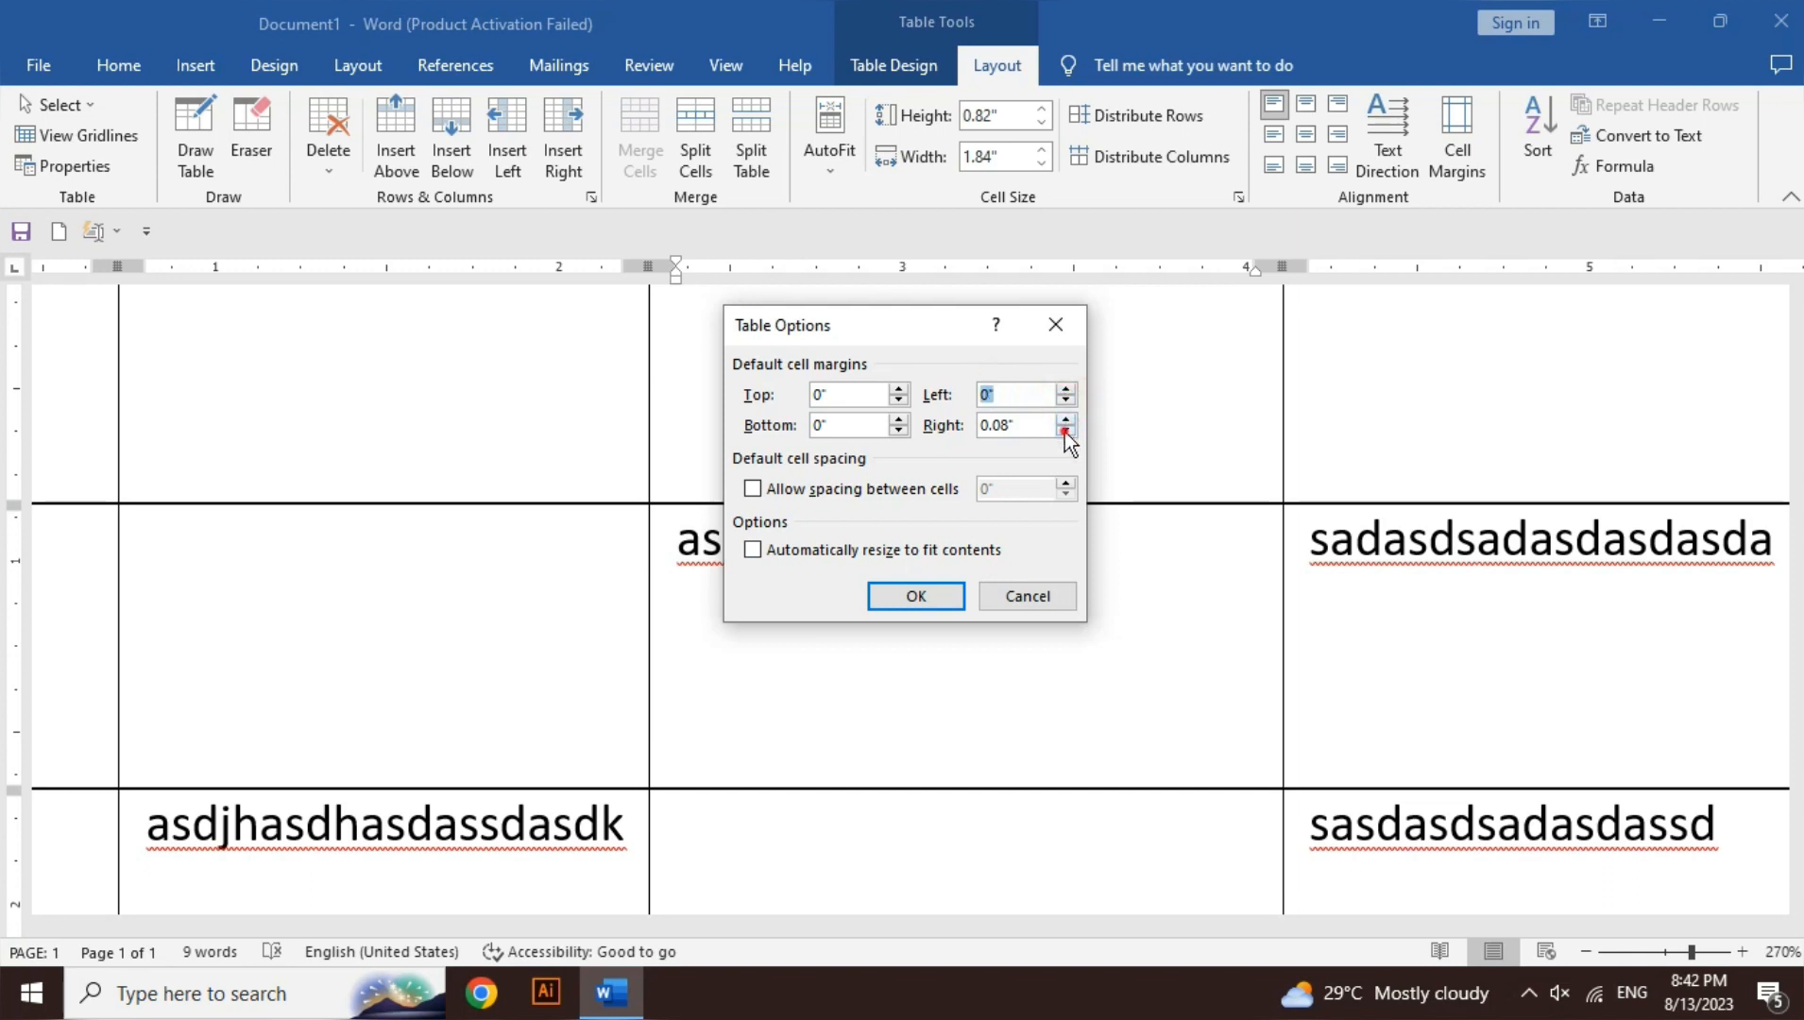
pyautogui.click(1065, 433)
pyautogui.click(1065, 432)
pyautogui.click(1065, 433)
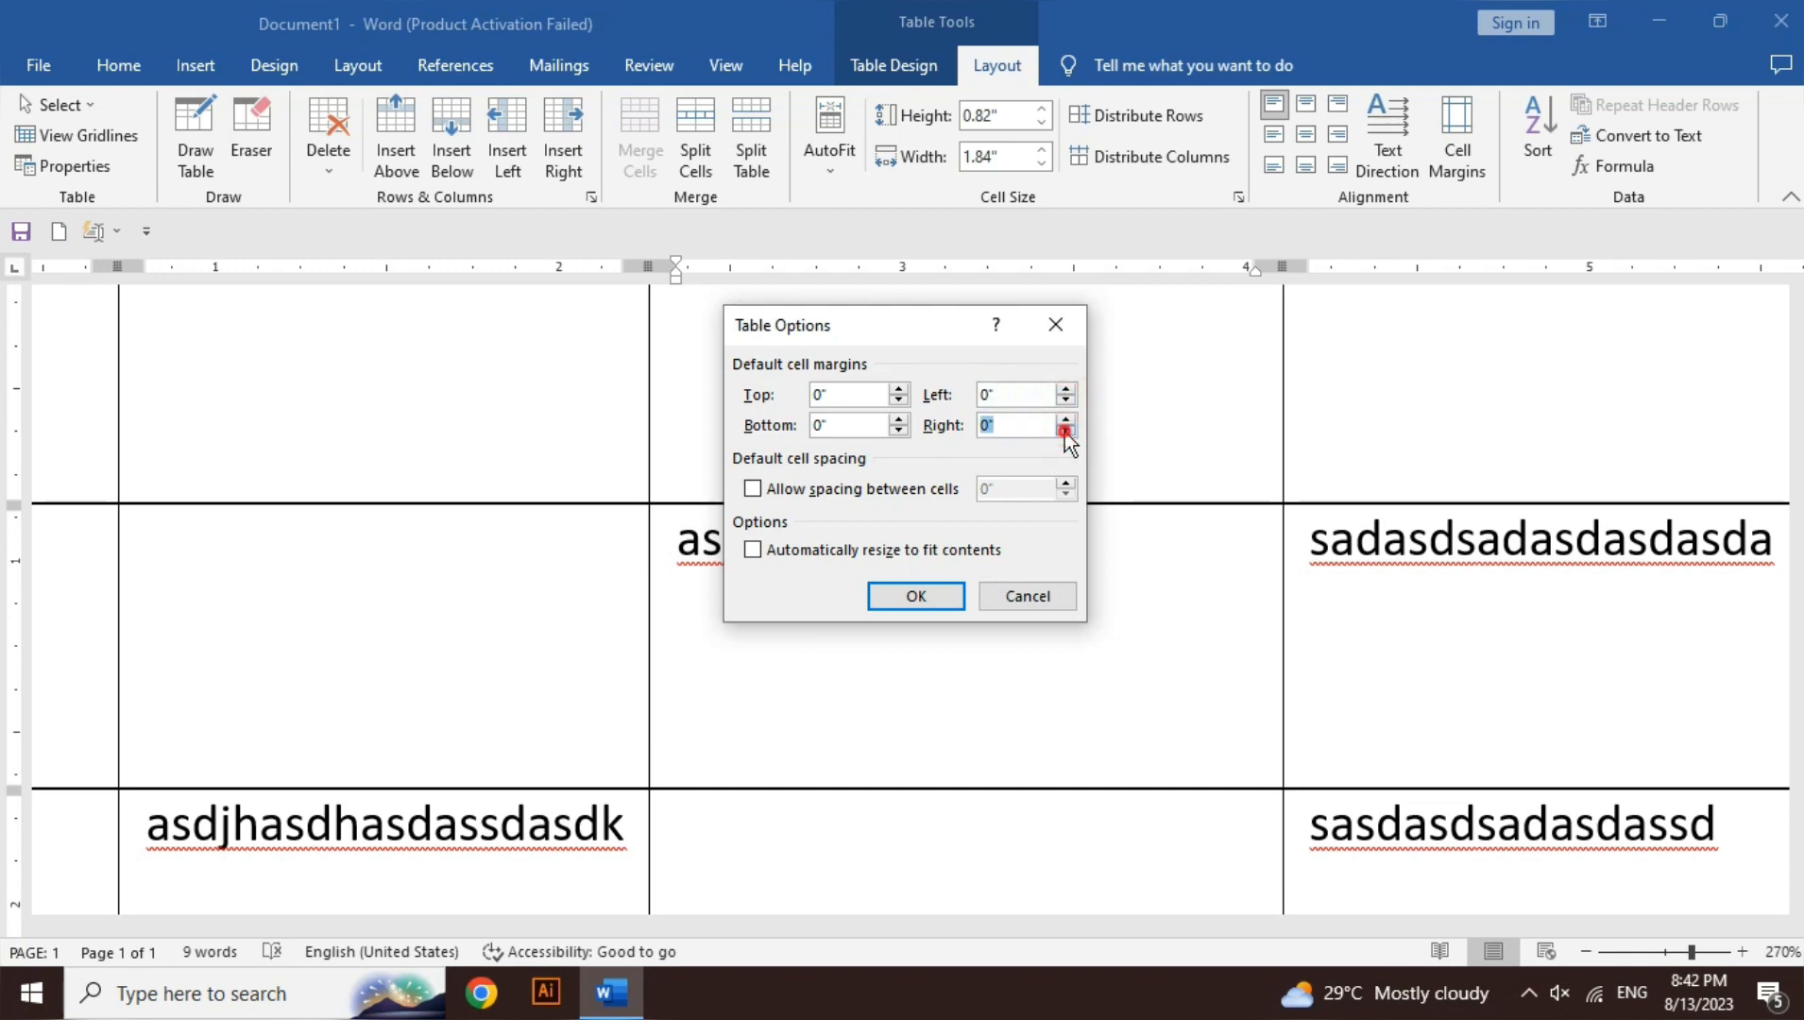
pyautogui.click(933, 588)
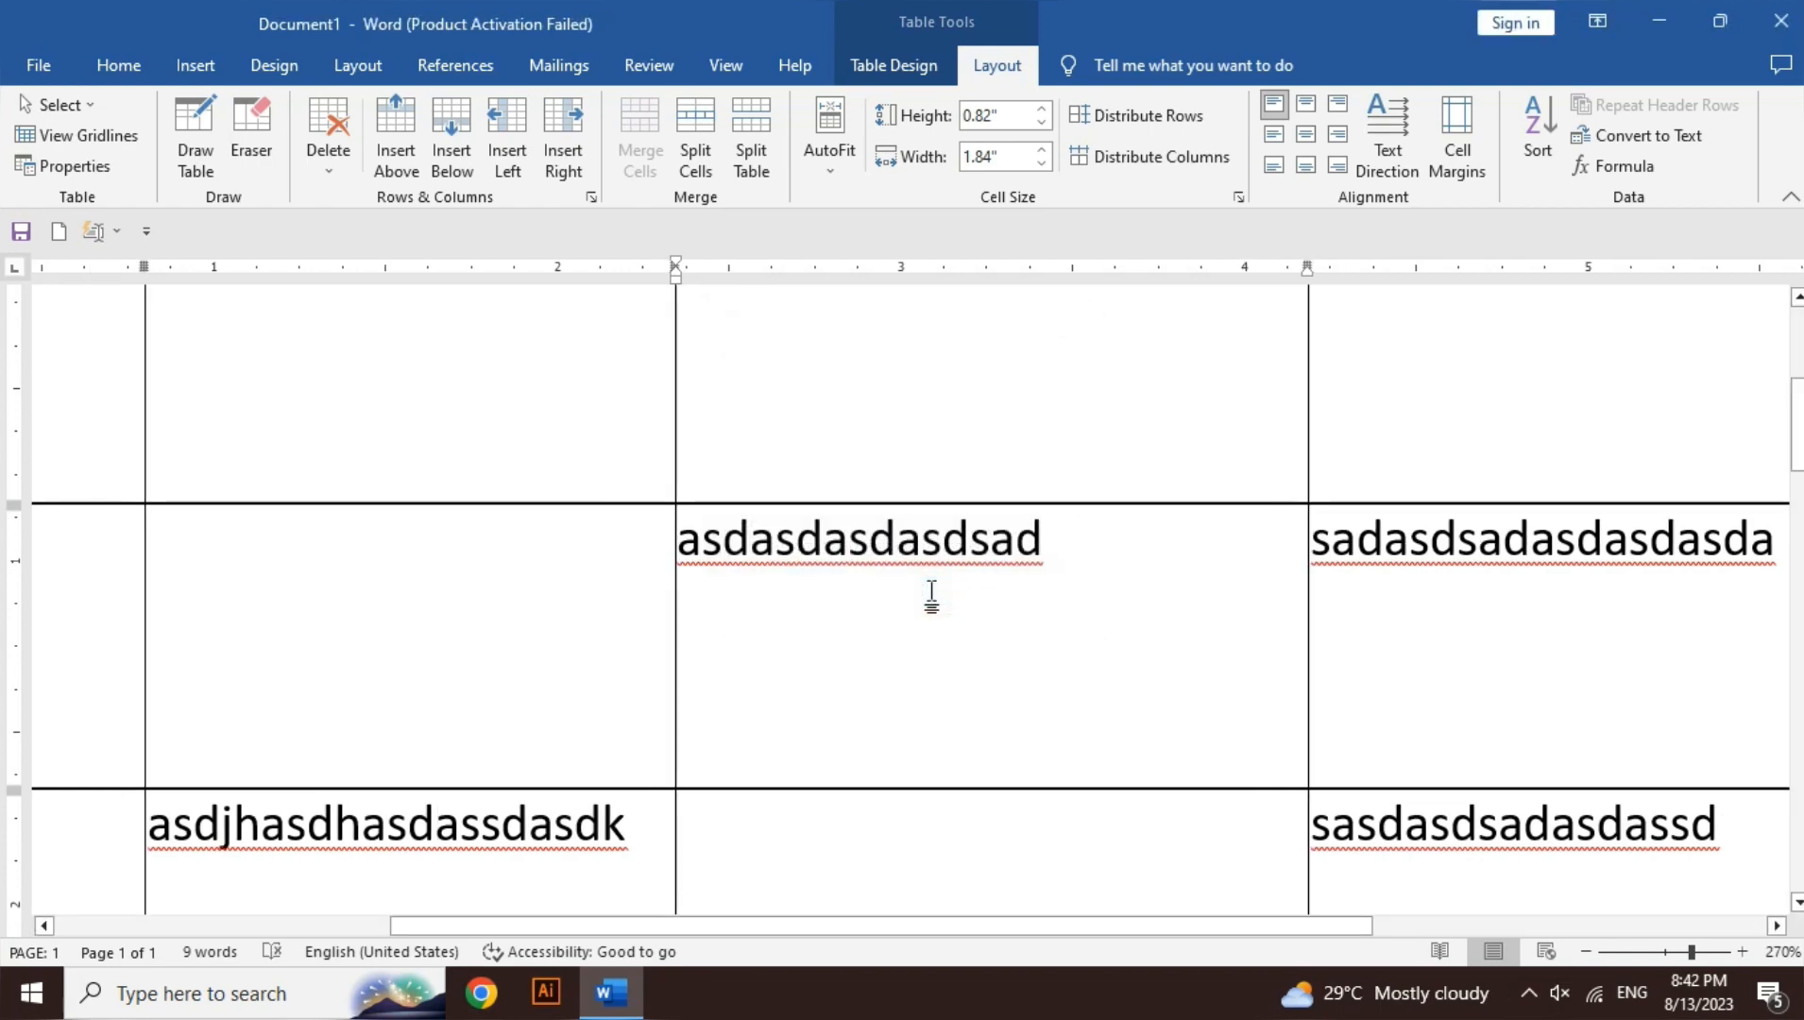
pyautogui.doubleClick(928, 557)
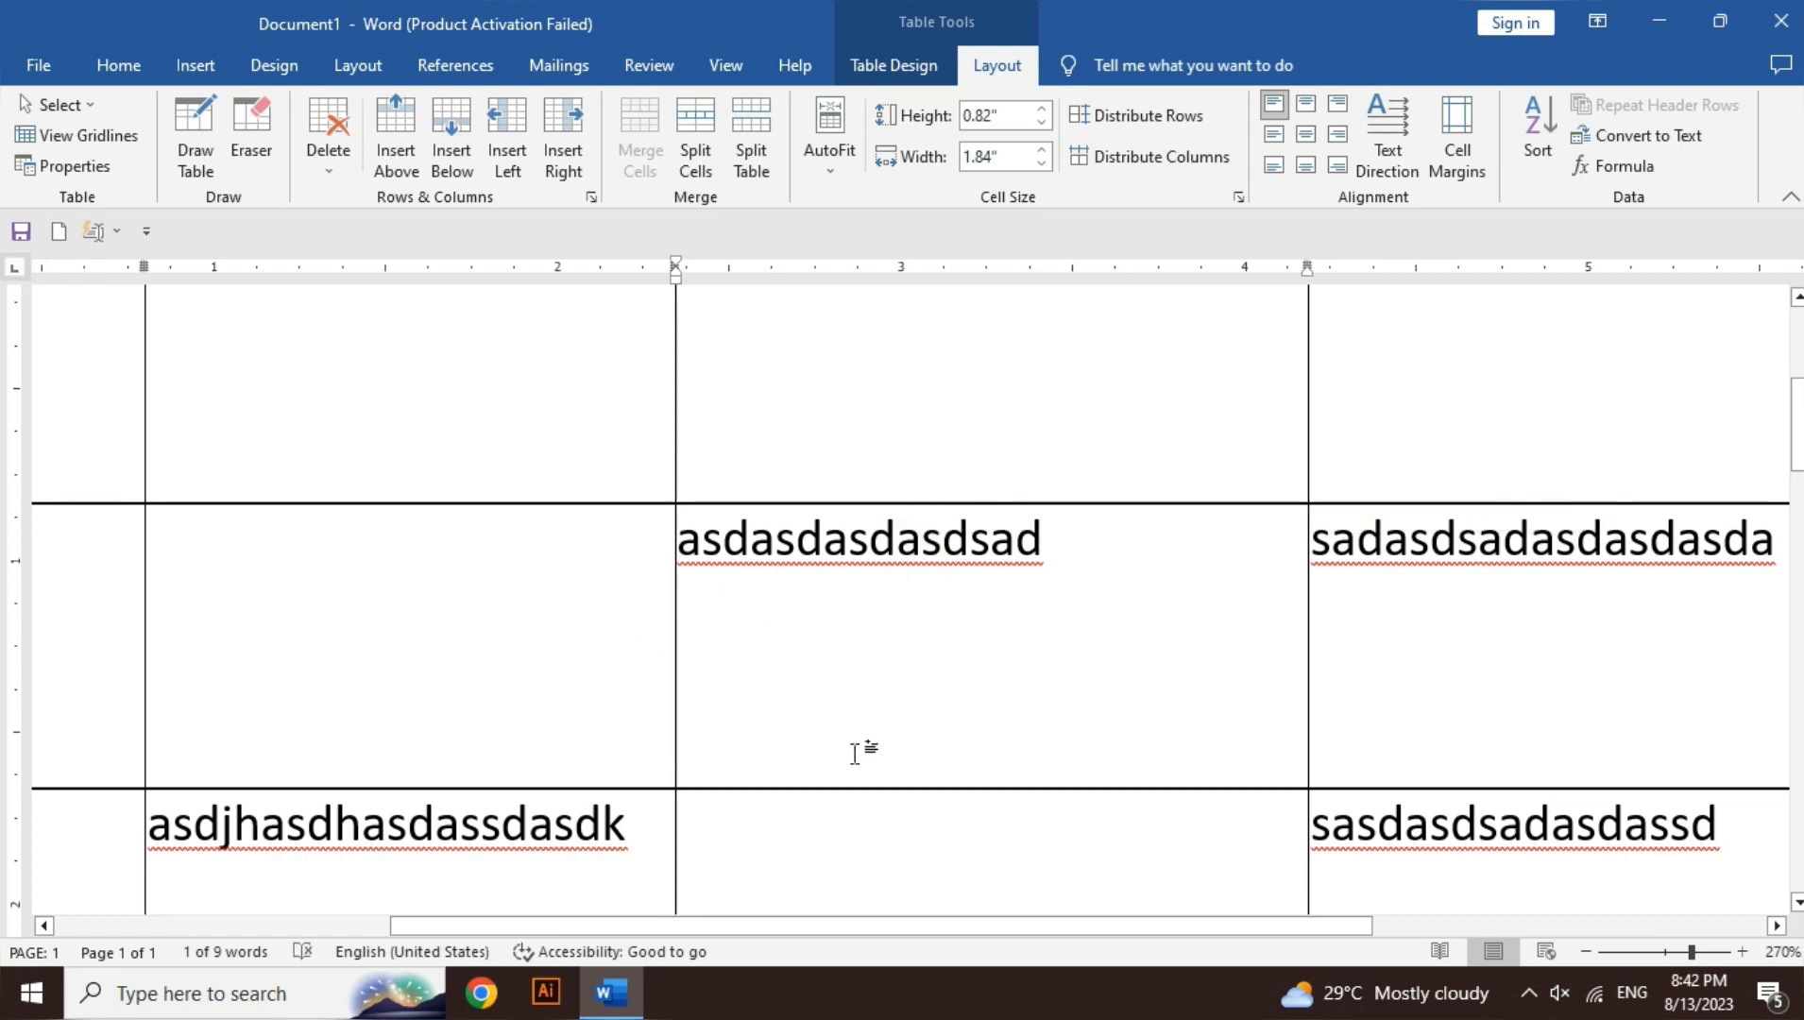
pyautogui.rightClick(487, 848)
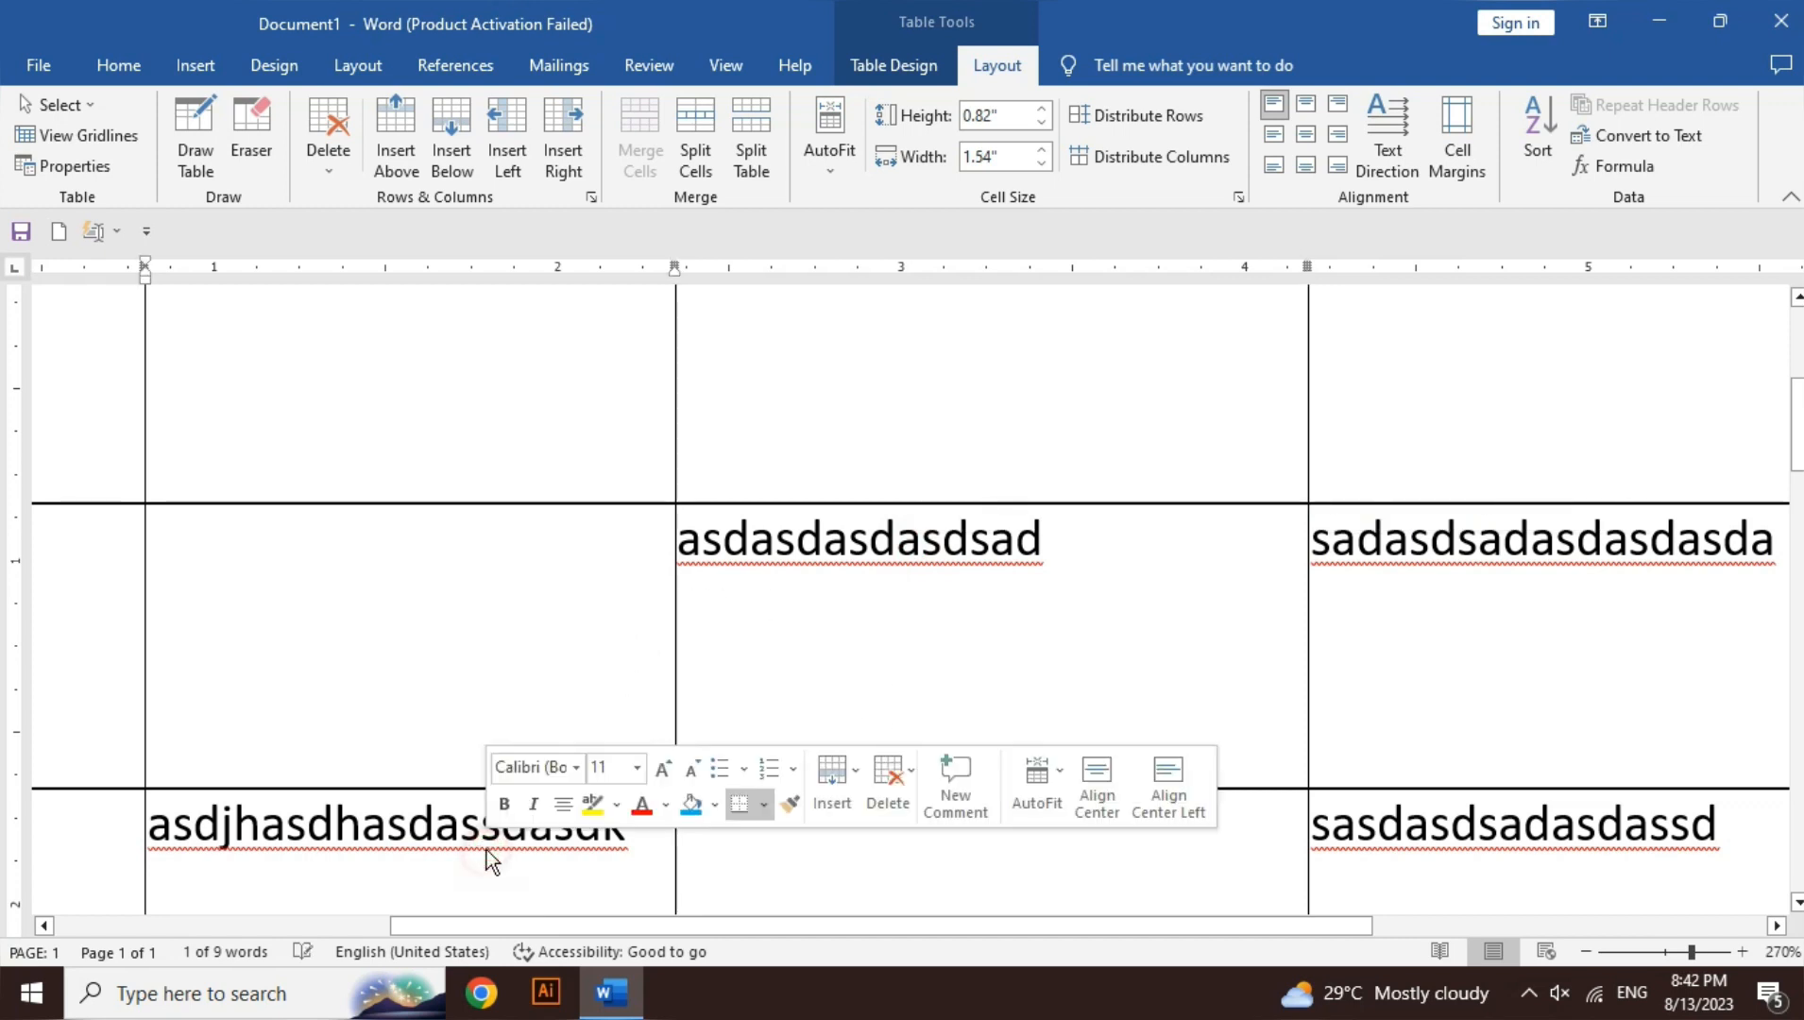
pyautogui.rightClick(416, 827)
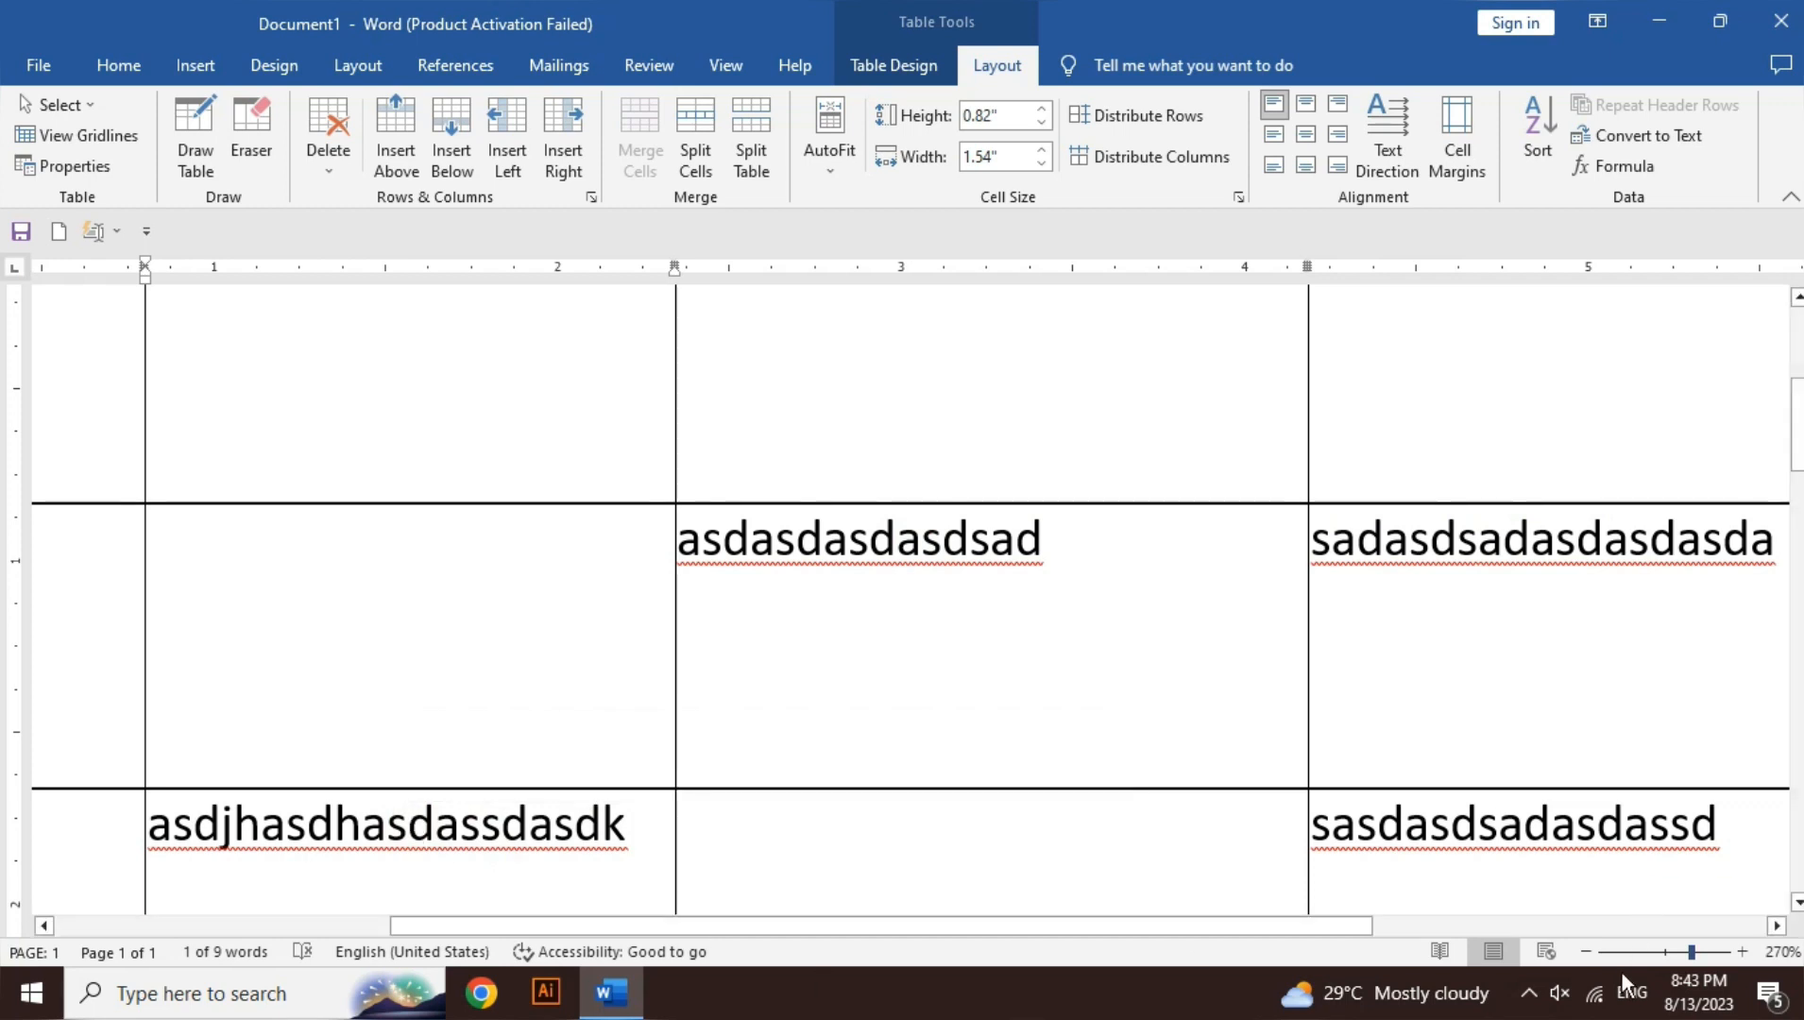
# - Zoom out to 70% and place the insertion point on the empty line below the table
pyautogui.click(1587, 952)
pyautogui.click(1587, 951)
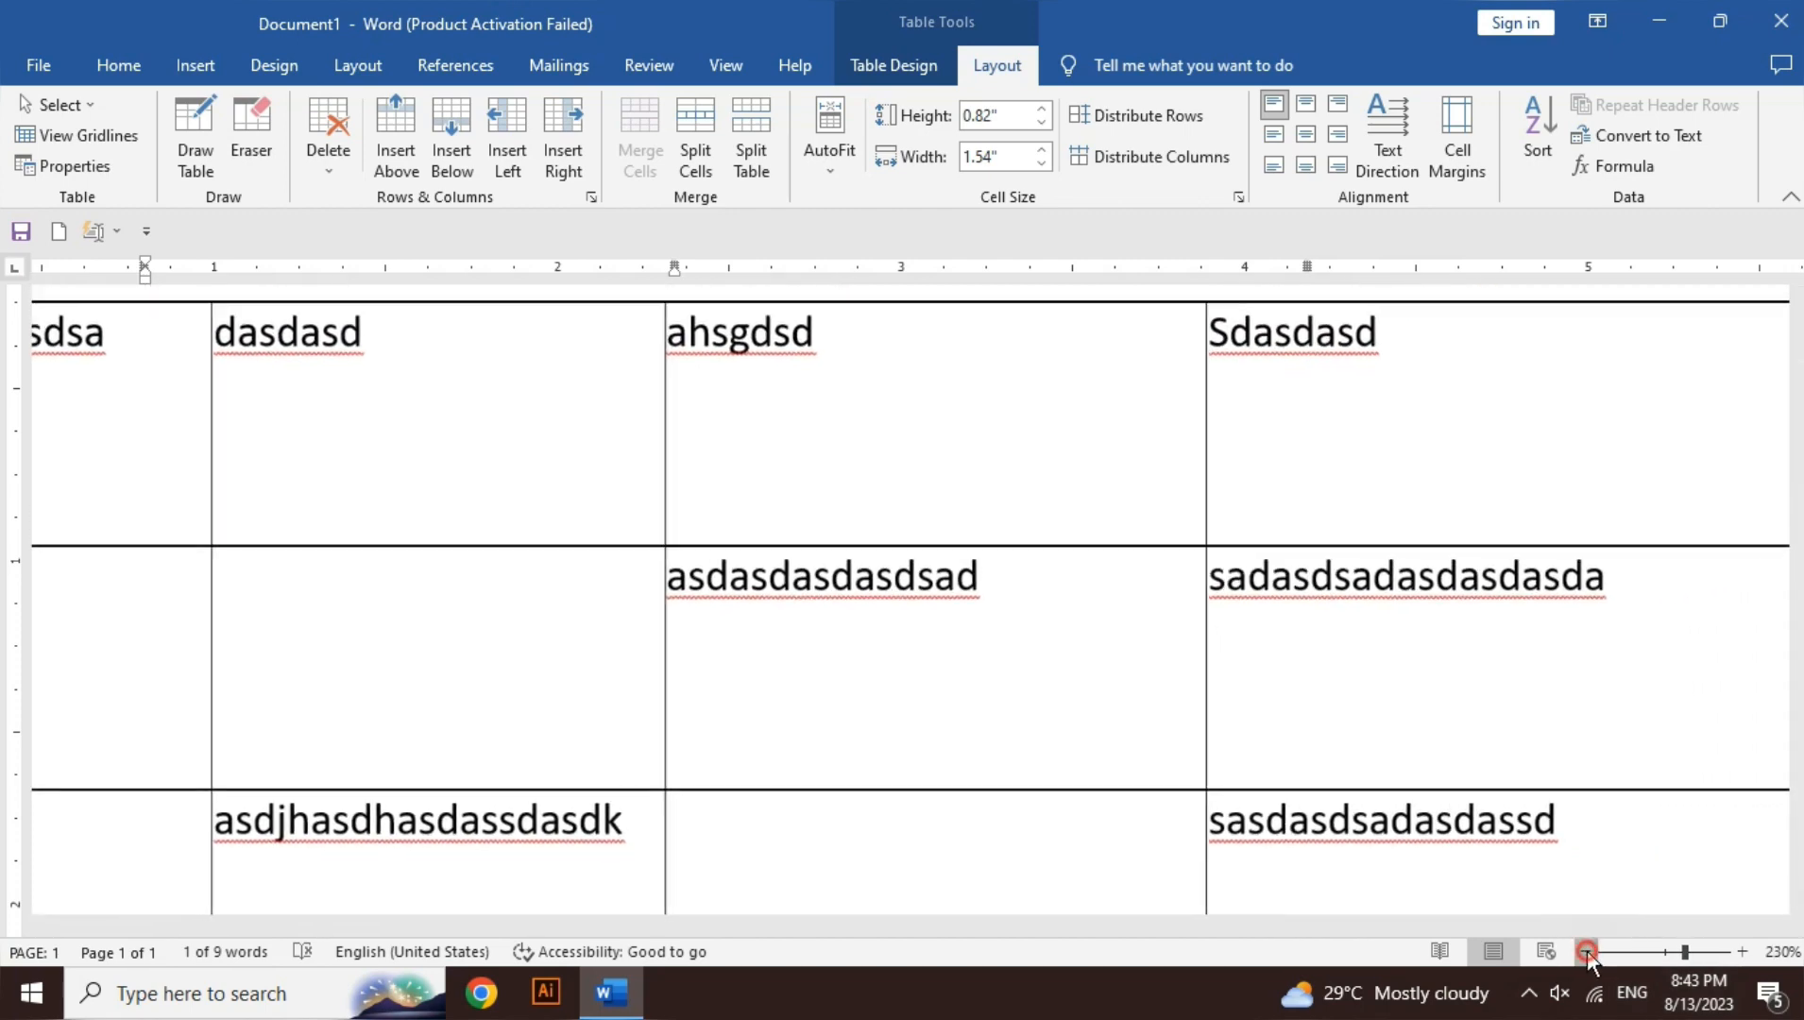
pyautogui.click(1587, 952)
pyautogui.click(1588, 951)
pyautogui.click(1587, 951)
pyautogui.click(1587, 951)
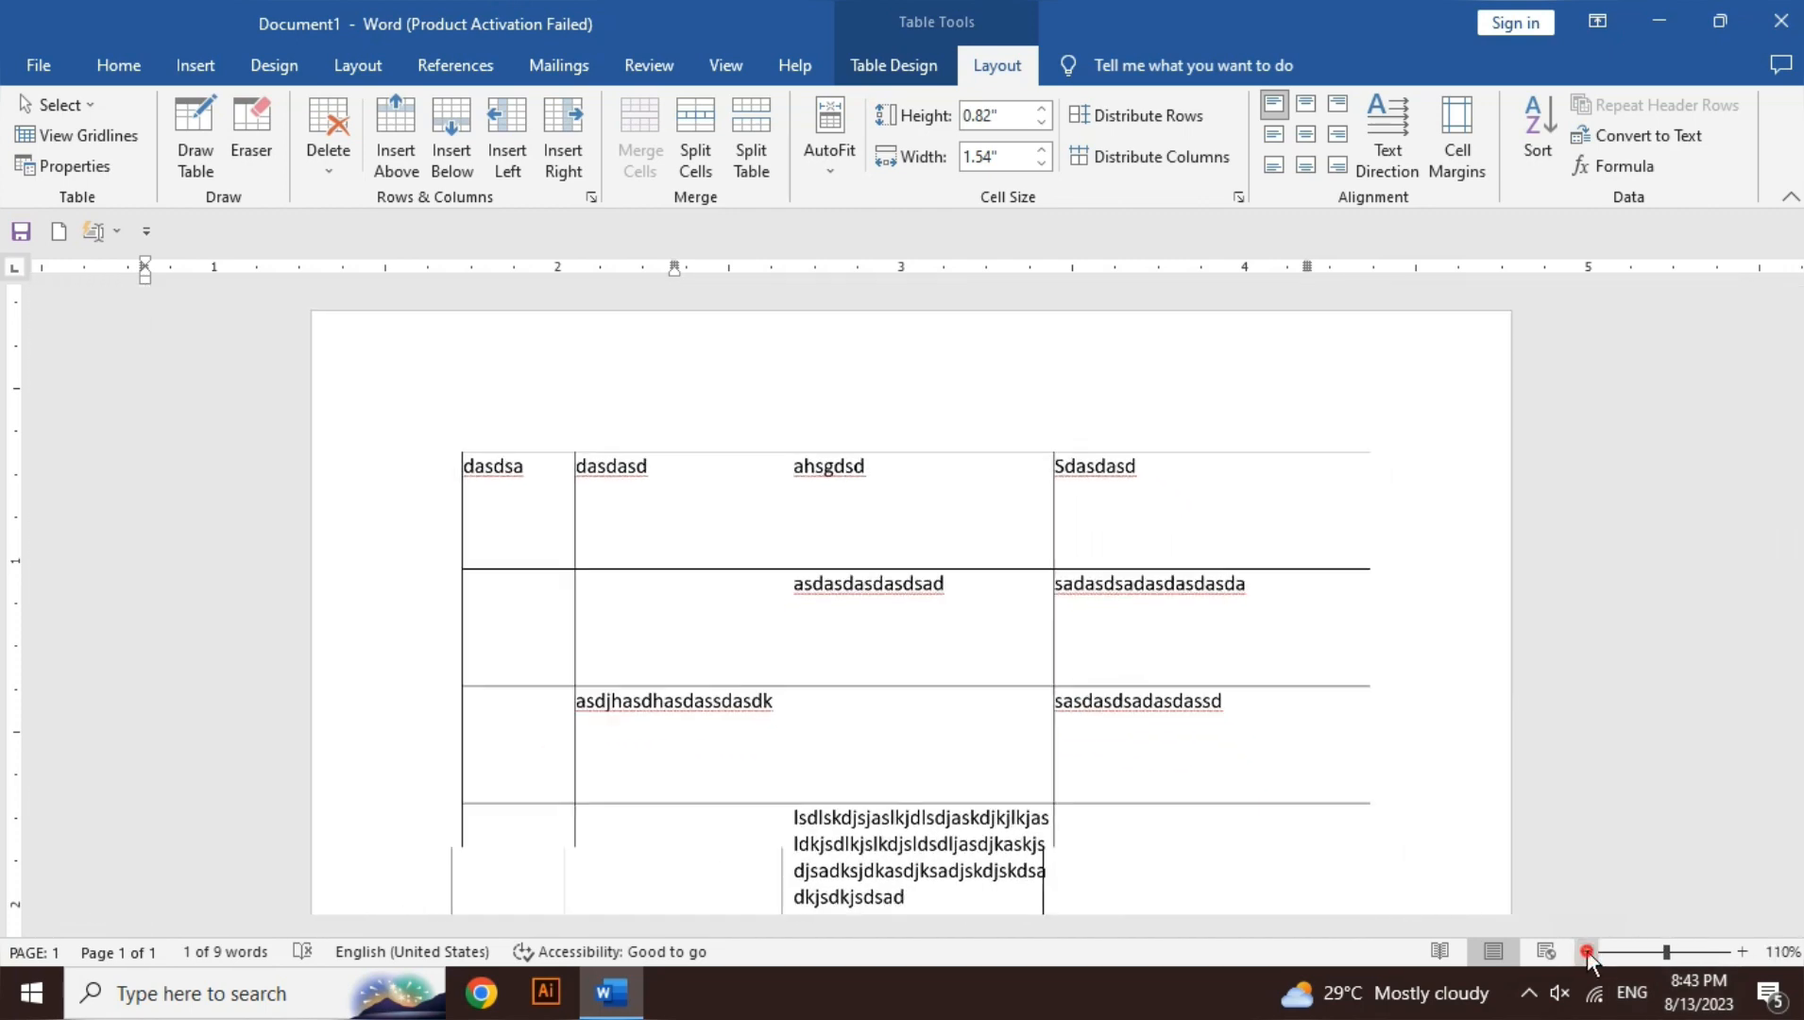
pyautogui.click(1587, 952)
pyautogui.click(1588, 951)
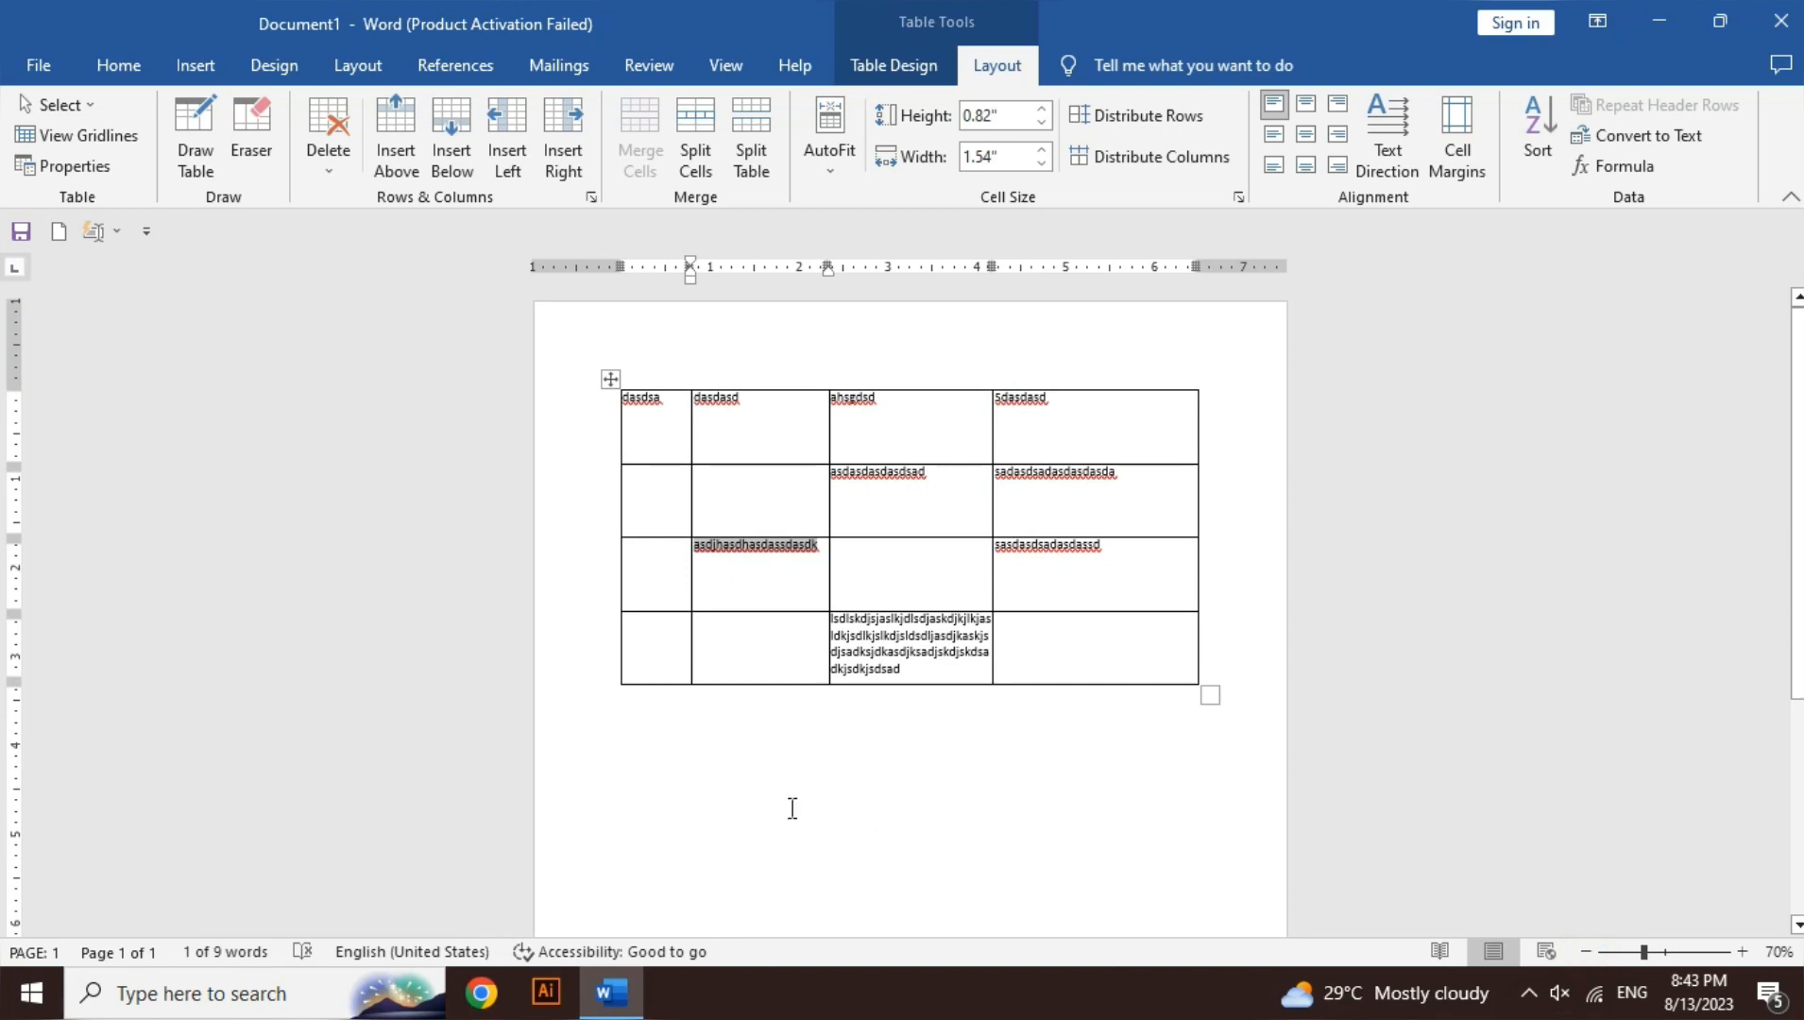
pyautogui.click(632, 735)
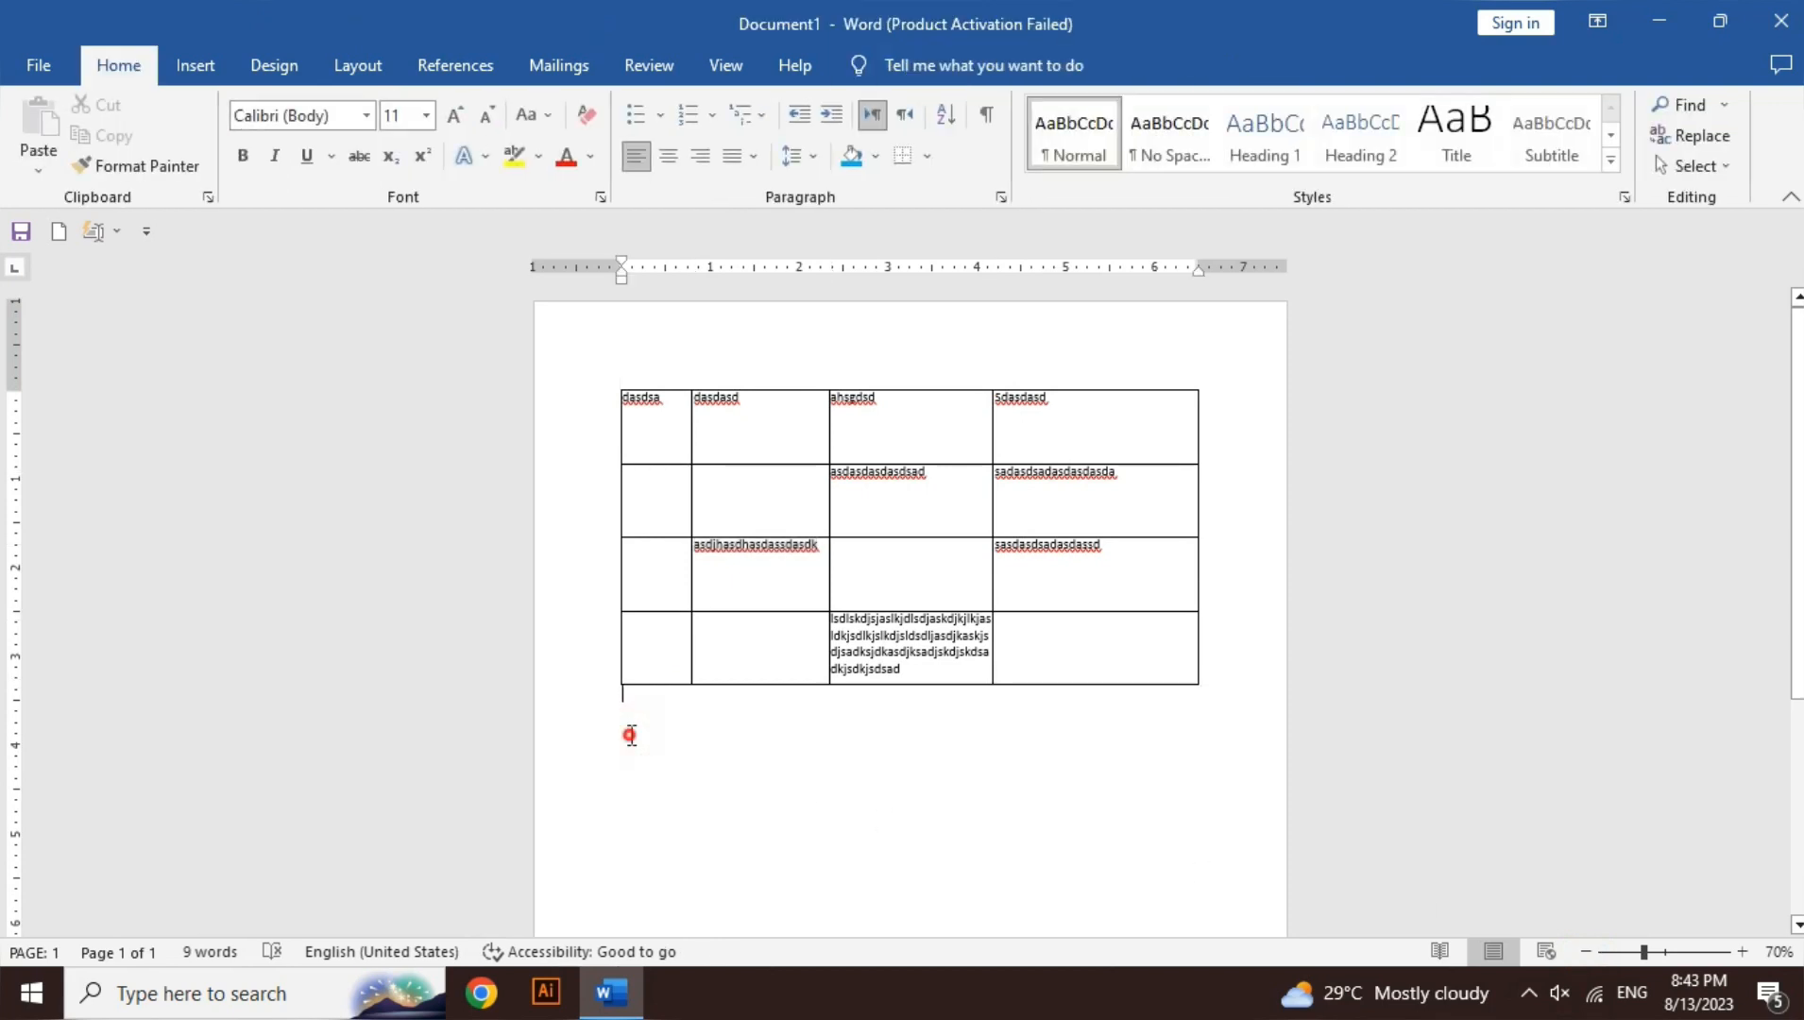
pyautogui.click(190, 60)
# - Insert a 10-column table below the first and type 'ahsgs' in its top-left cell
pyautogui.click(195, 144)
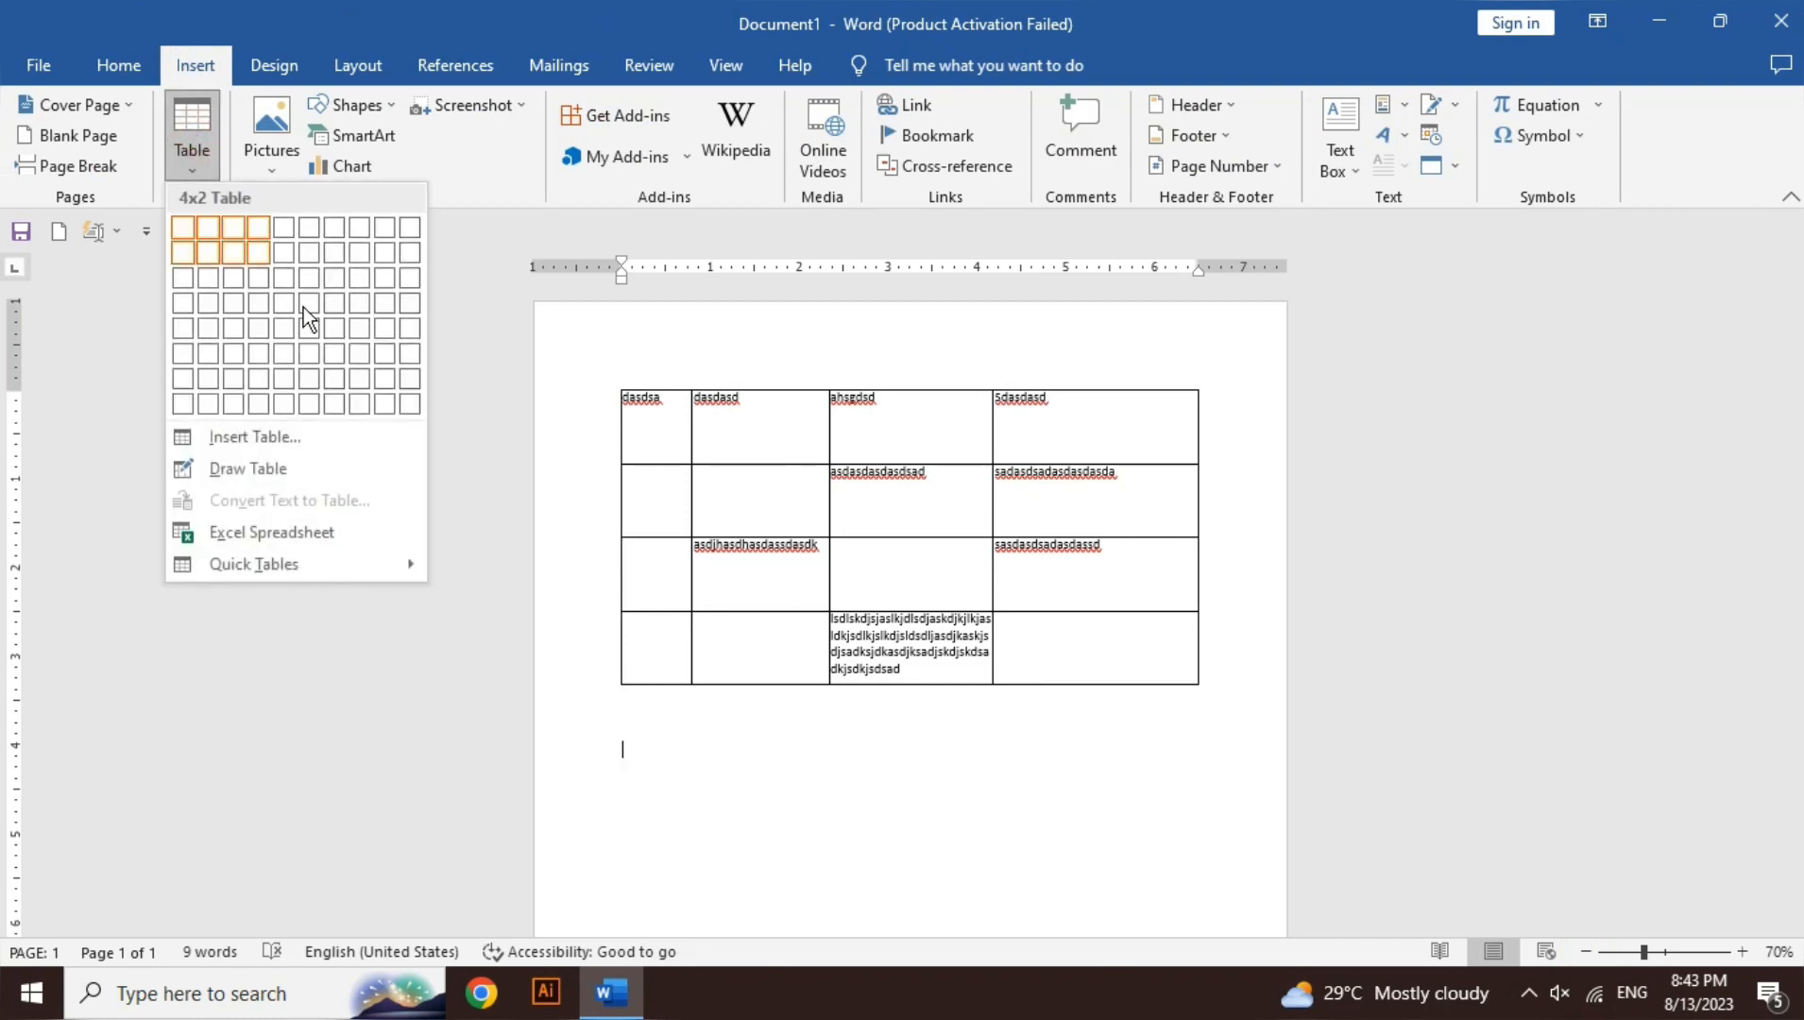
pyautogui.click(409, 362)
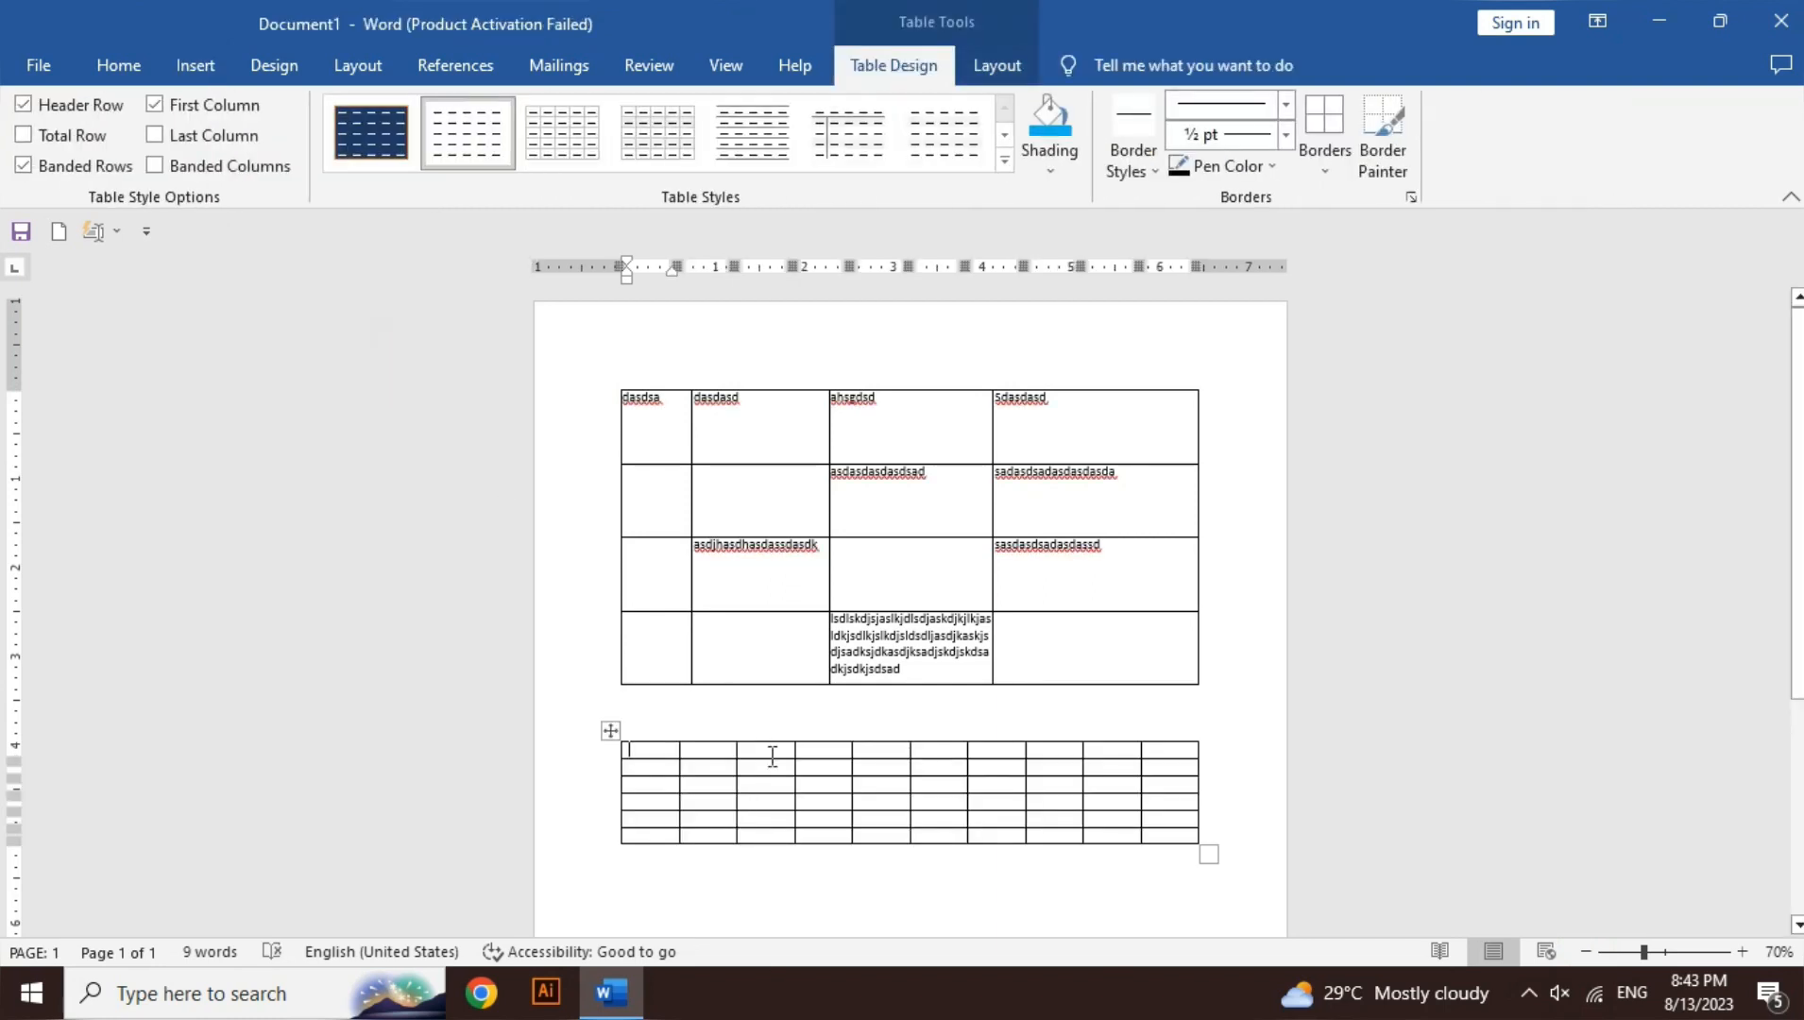
pyautogui.write('ahsgs')
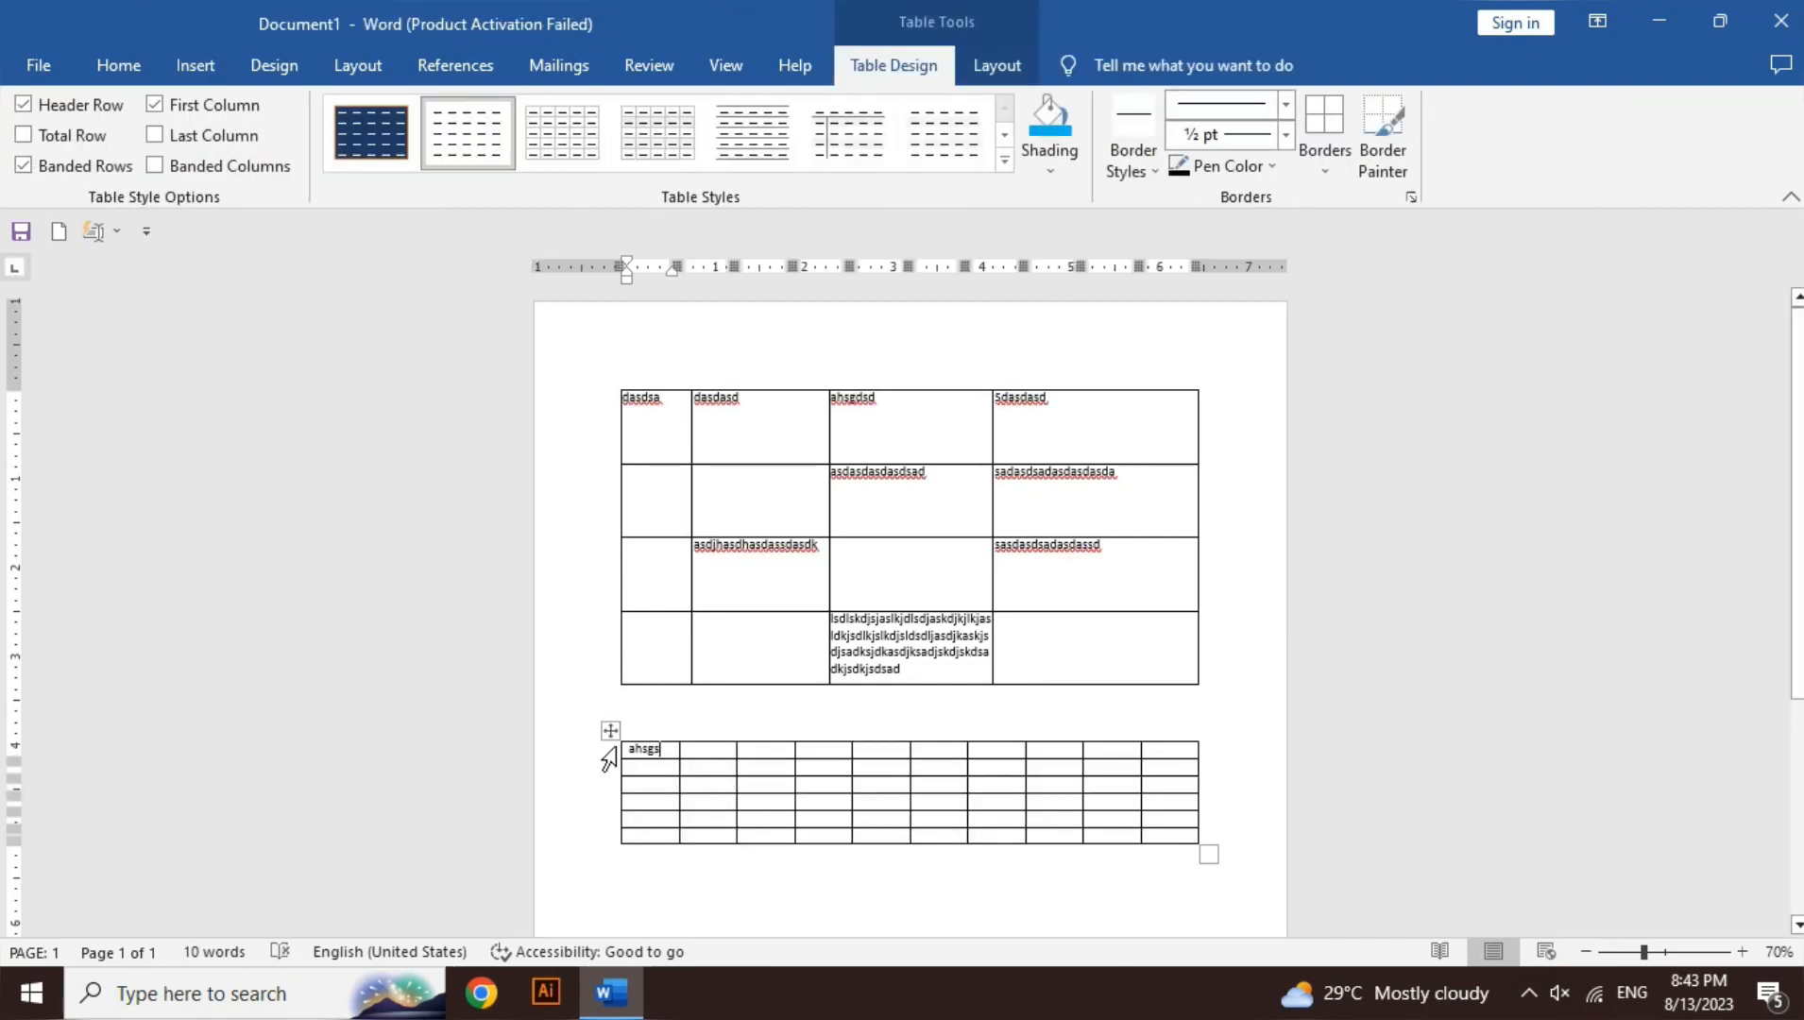
pyautogui.click(902, 582)
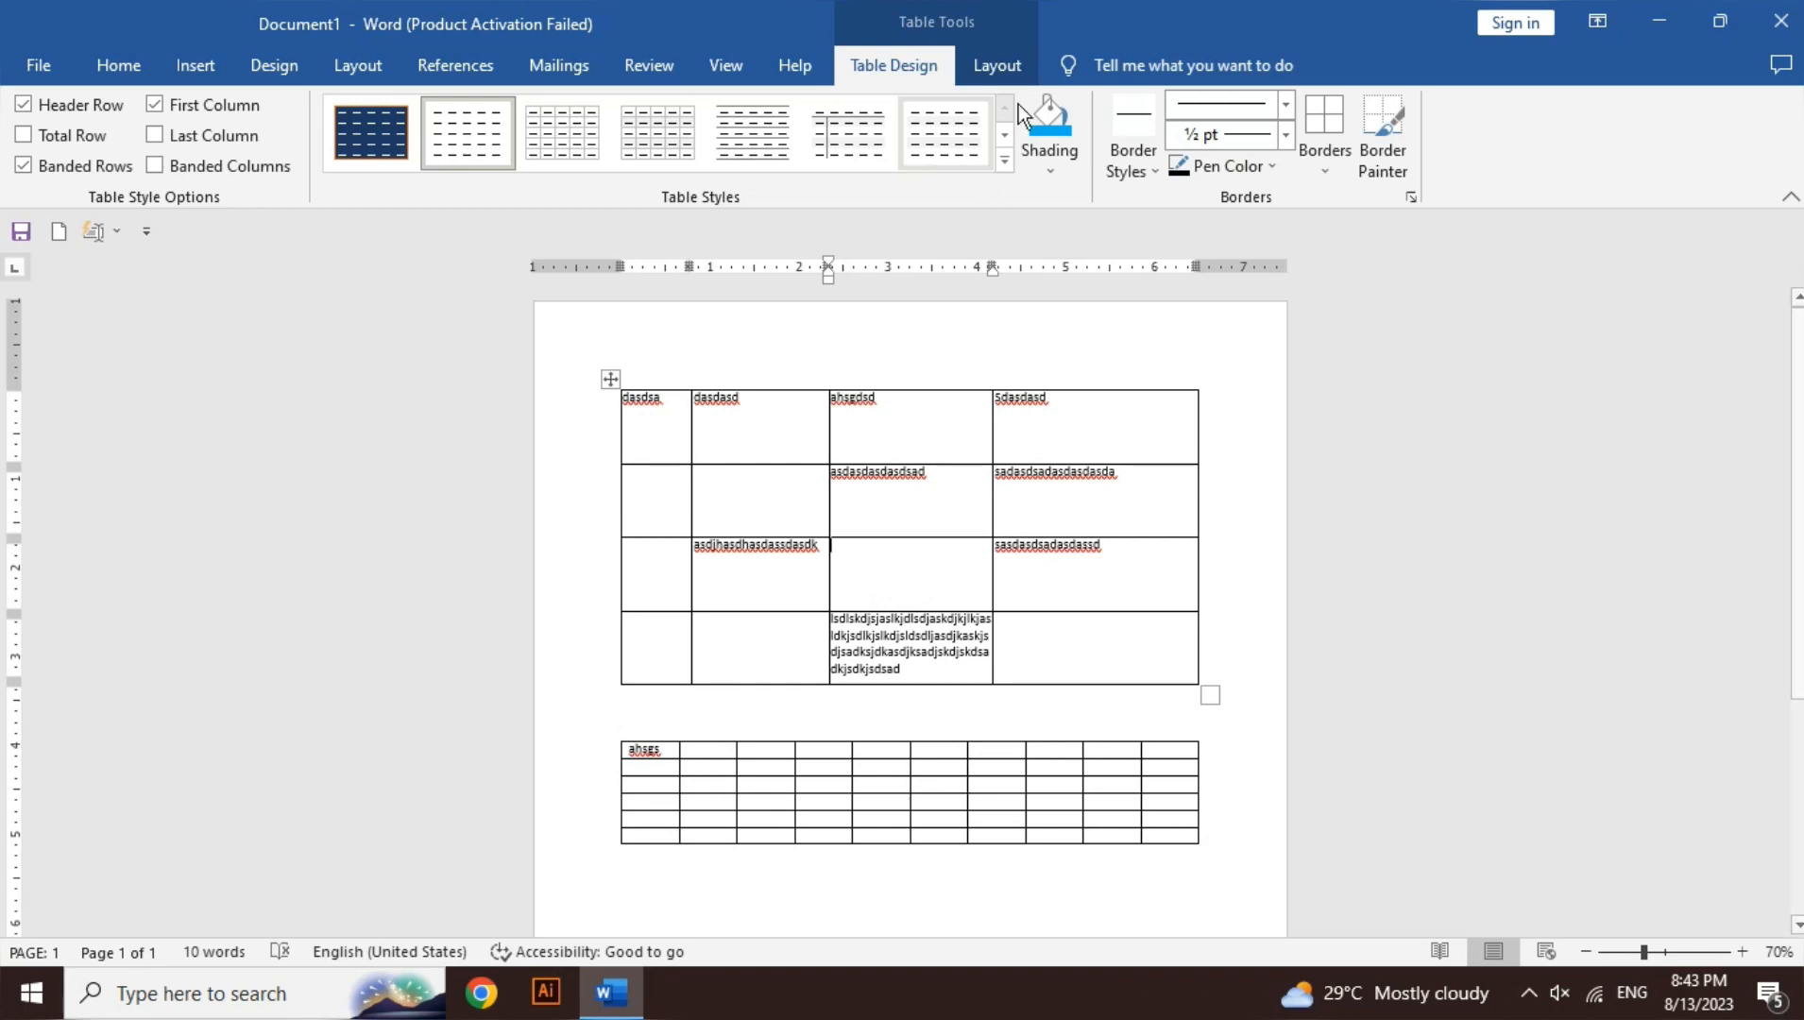
pyautogui.click(1021, 68)
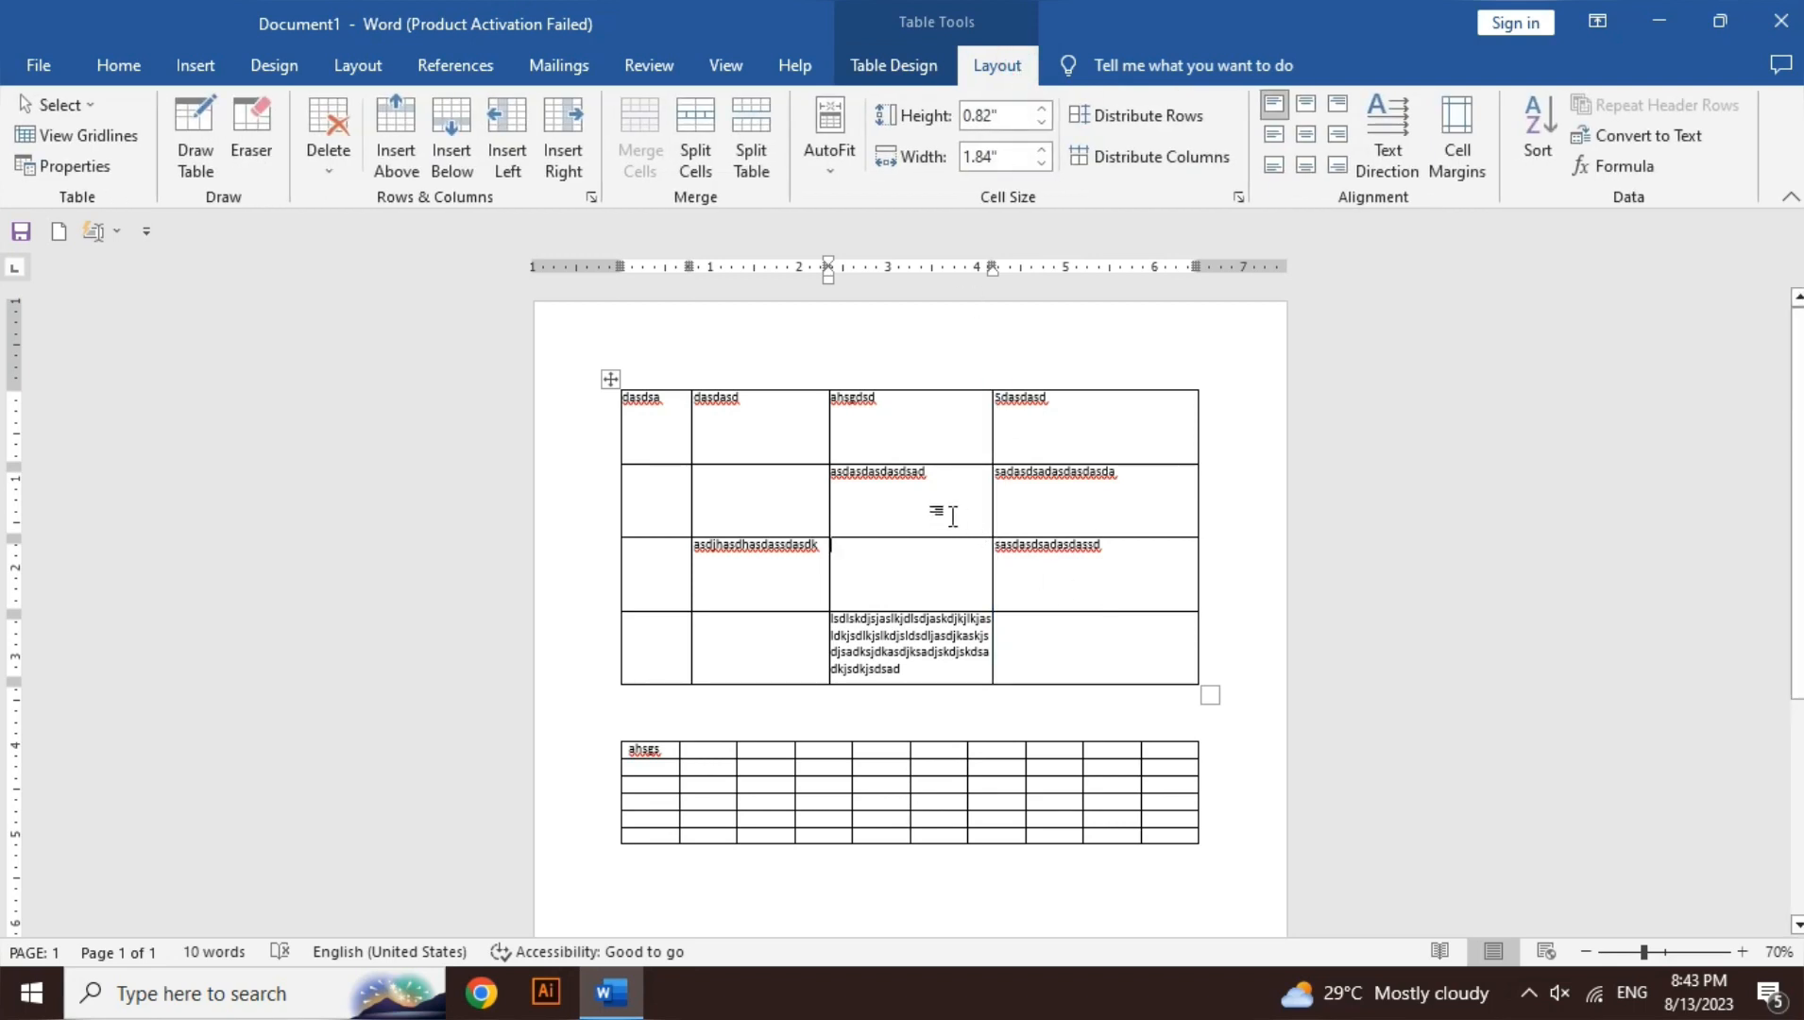
# - Select 'asdasdasdasdsad' in the first table and zoom in to 140%
pyautogui.doubleClick(919, 473)
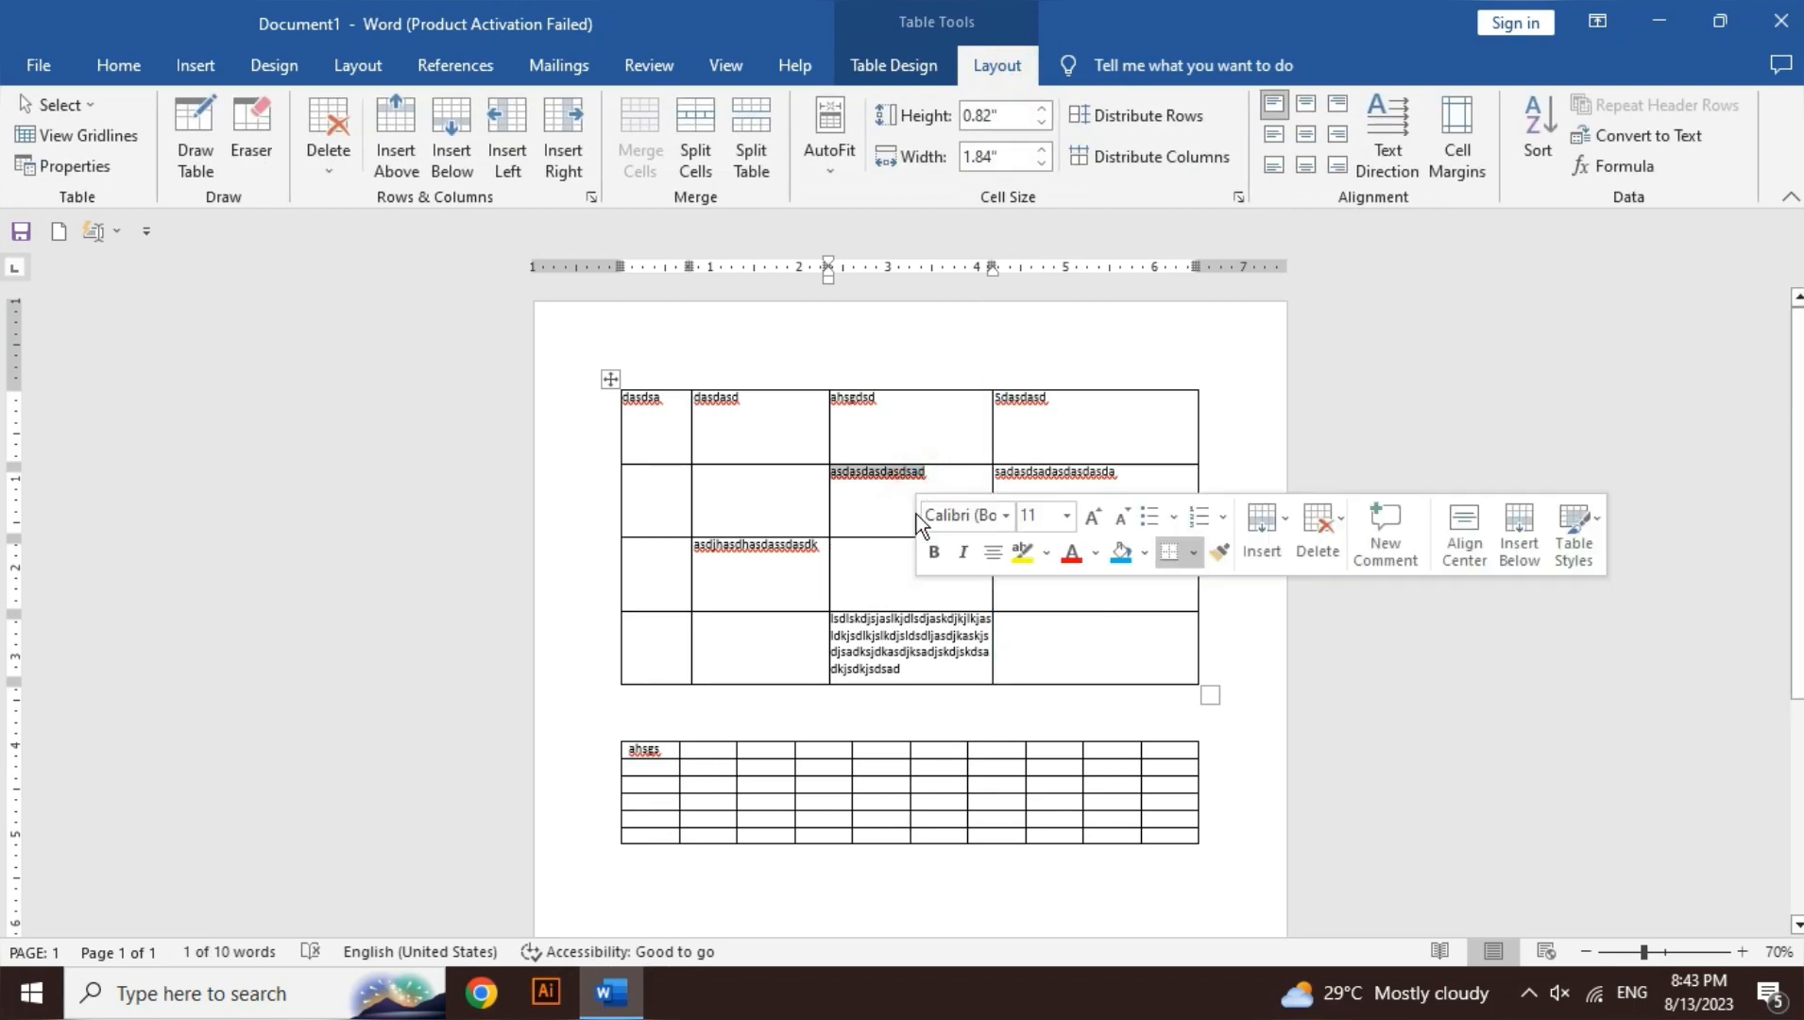
pyautogui.click(1743, 952)
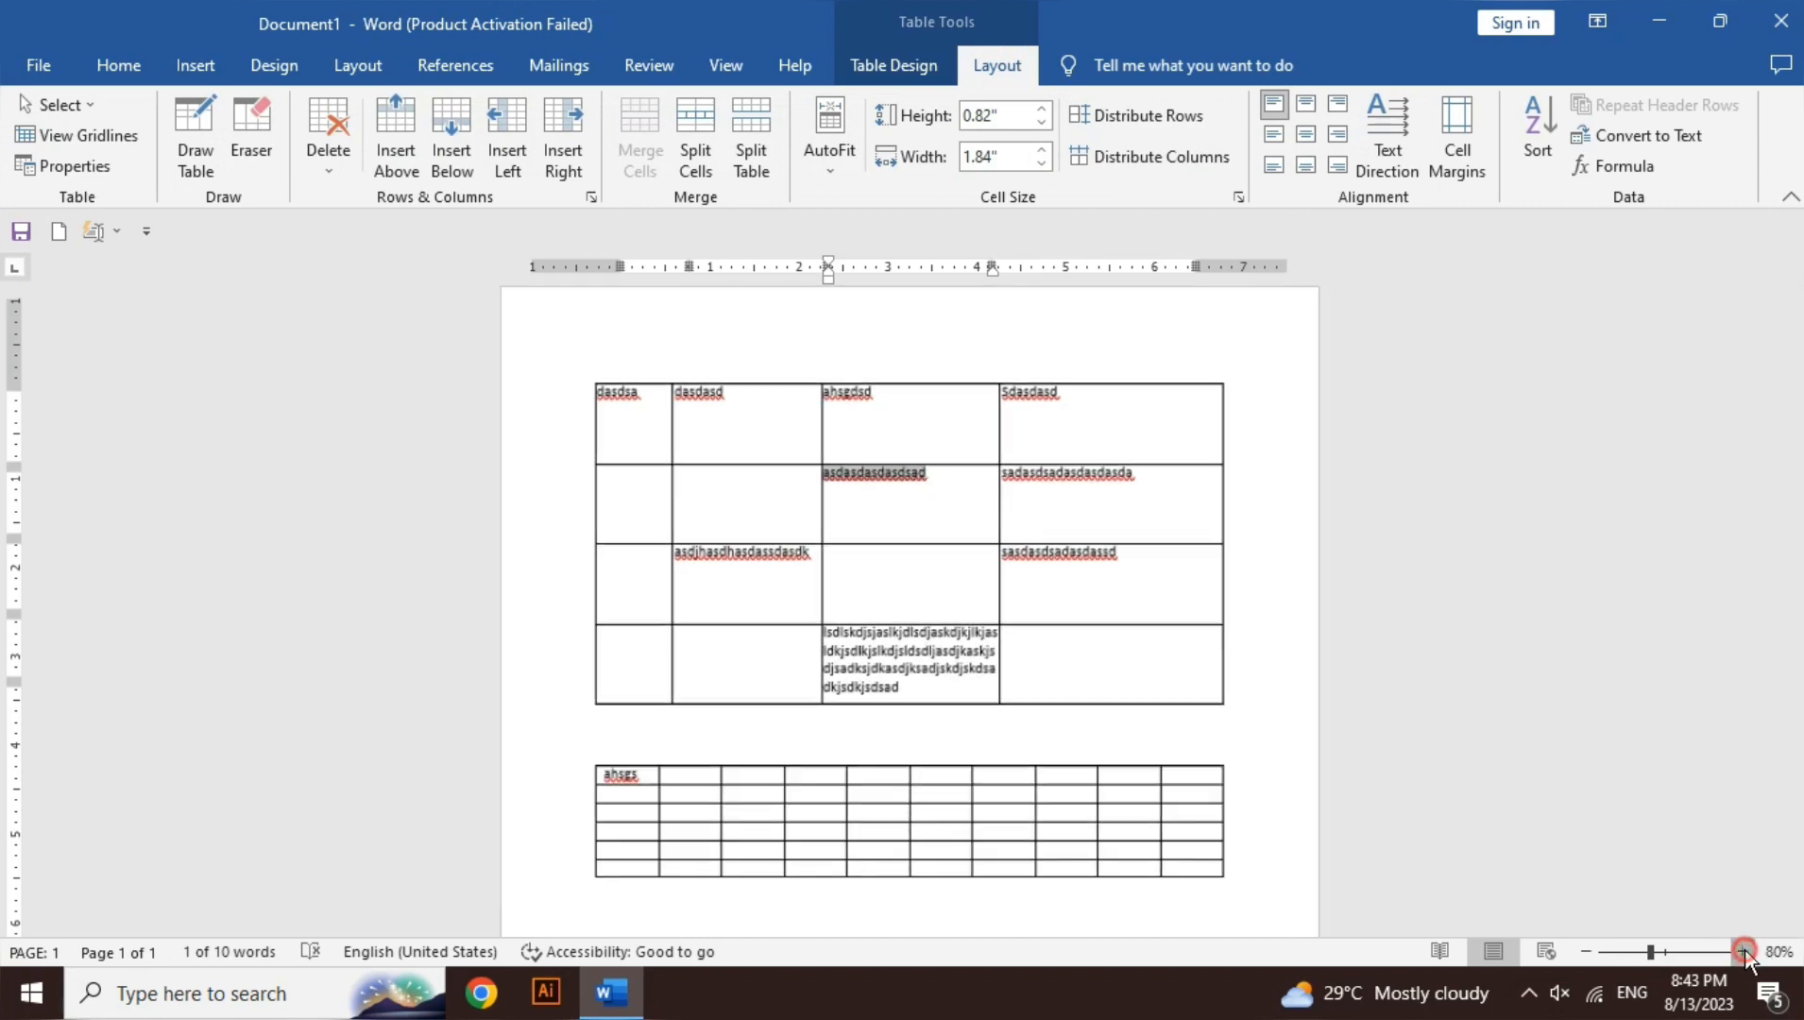
pyautogui.click(1743, 951)
pyautogui.click(1743, 951)
pyautogui.click(1743, 951)
pyautogui.click(1743, 952)
pyautogui.click(1743, 951)
pyautogui.click(1743, 952)
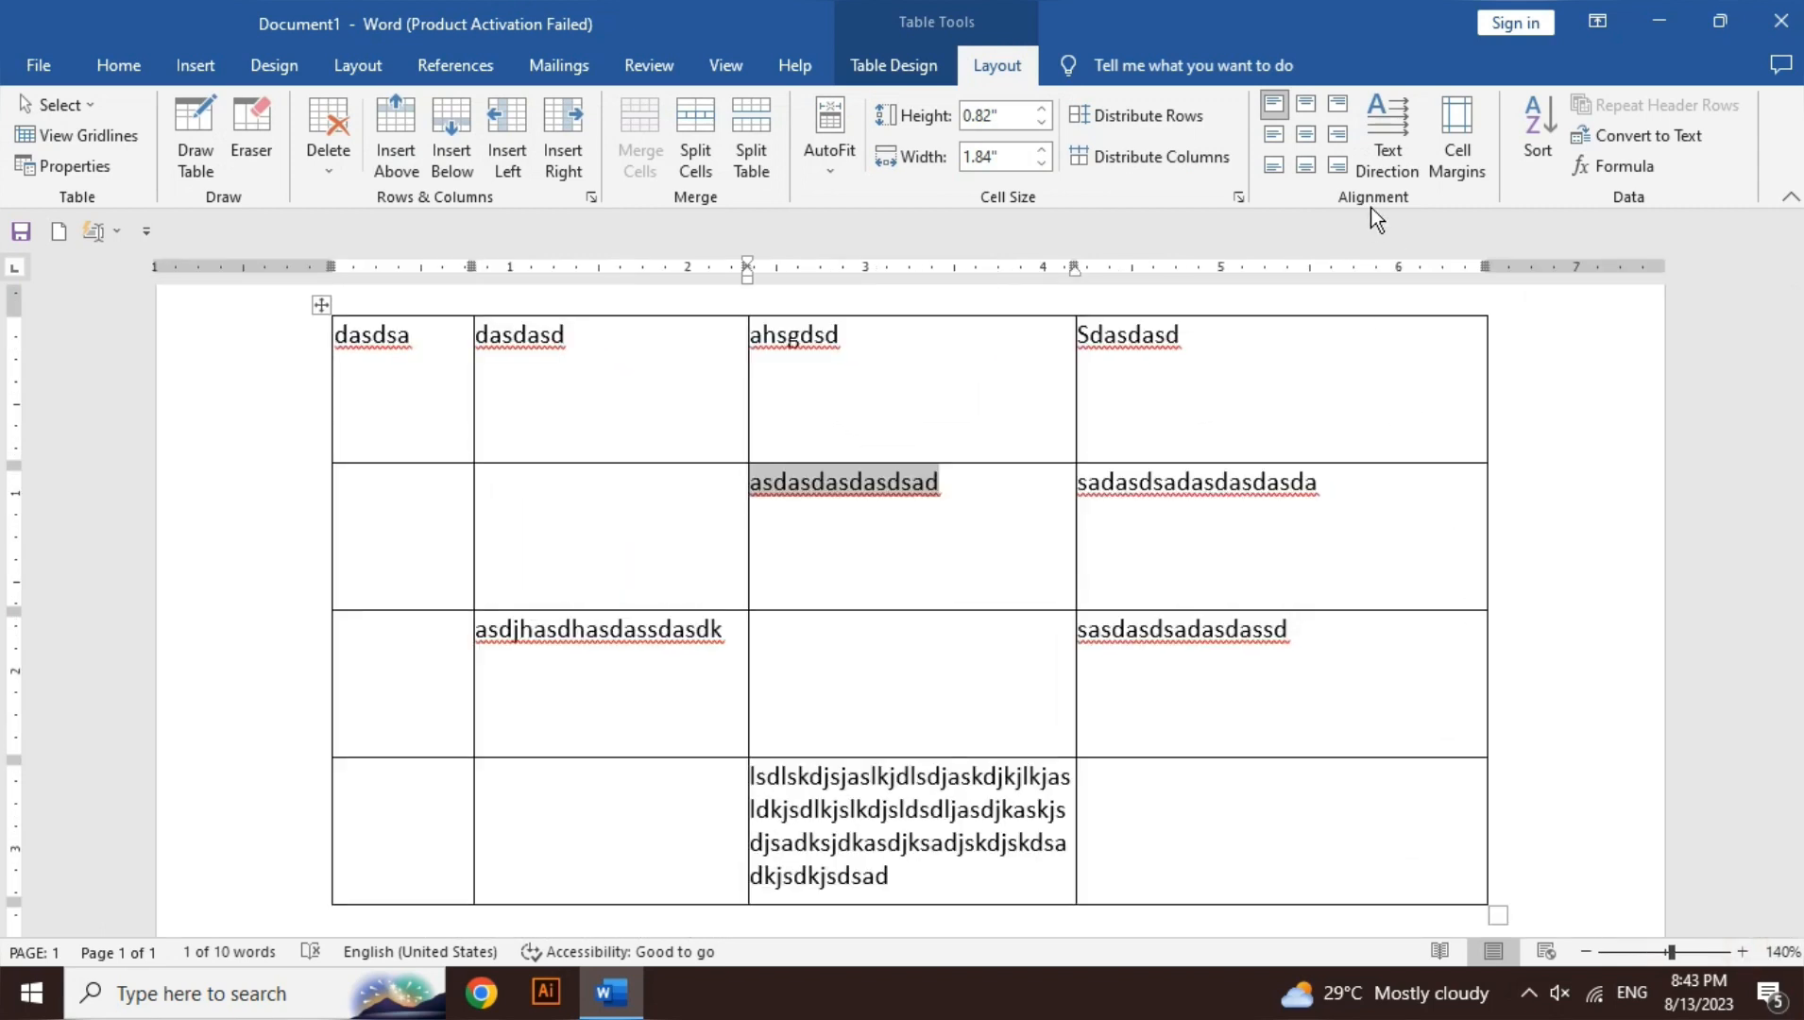
# - Cycle the cell's text direction through both vertical orientations twice, ending horizontal
pyautogui.click(1385, 160)
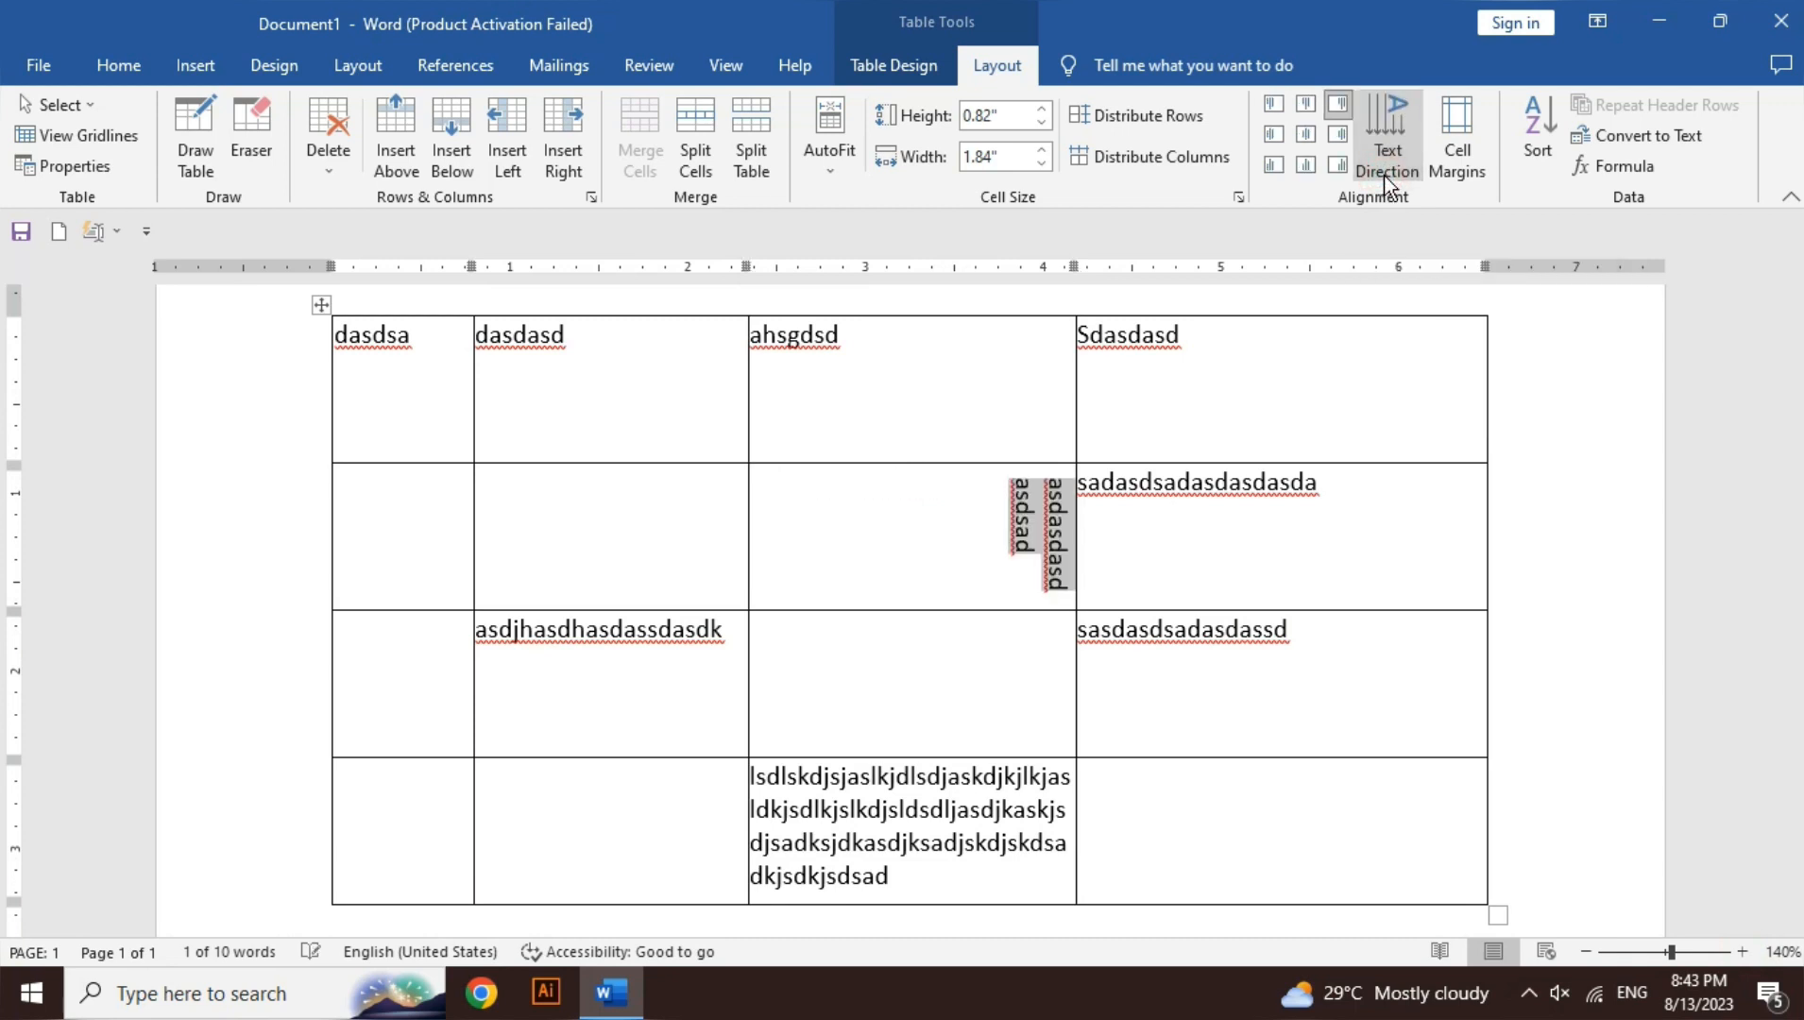
pyautogui.click(1386, 178)
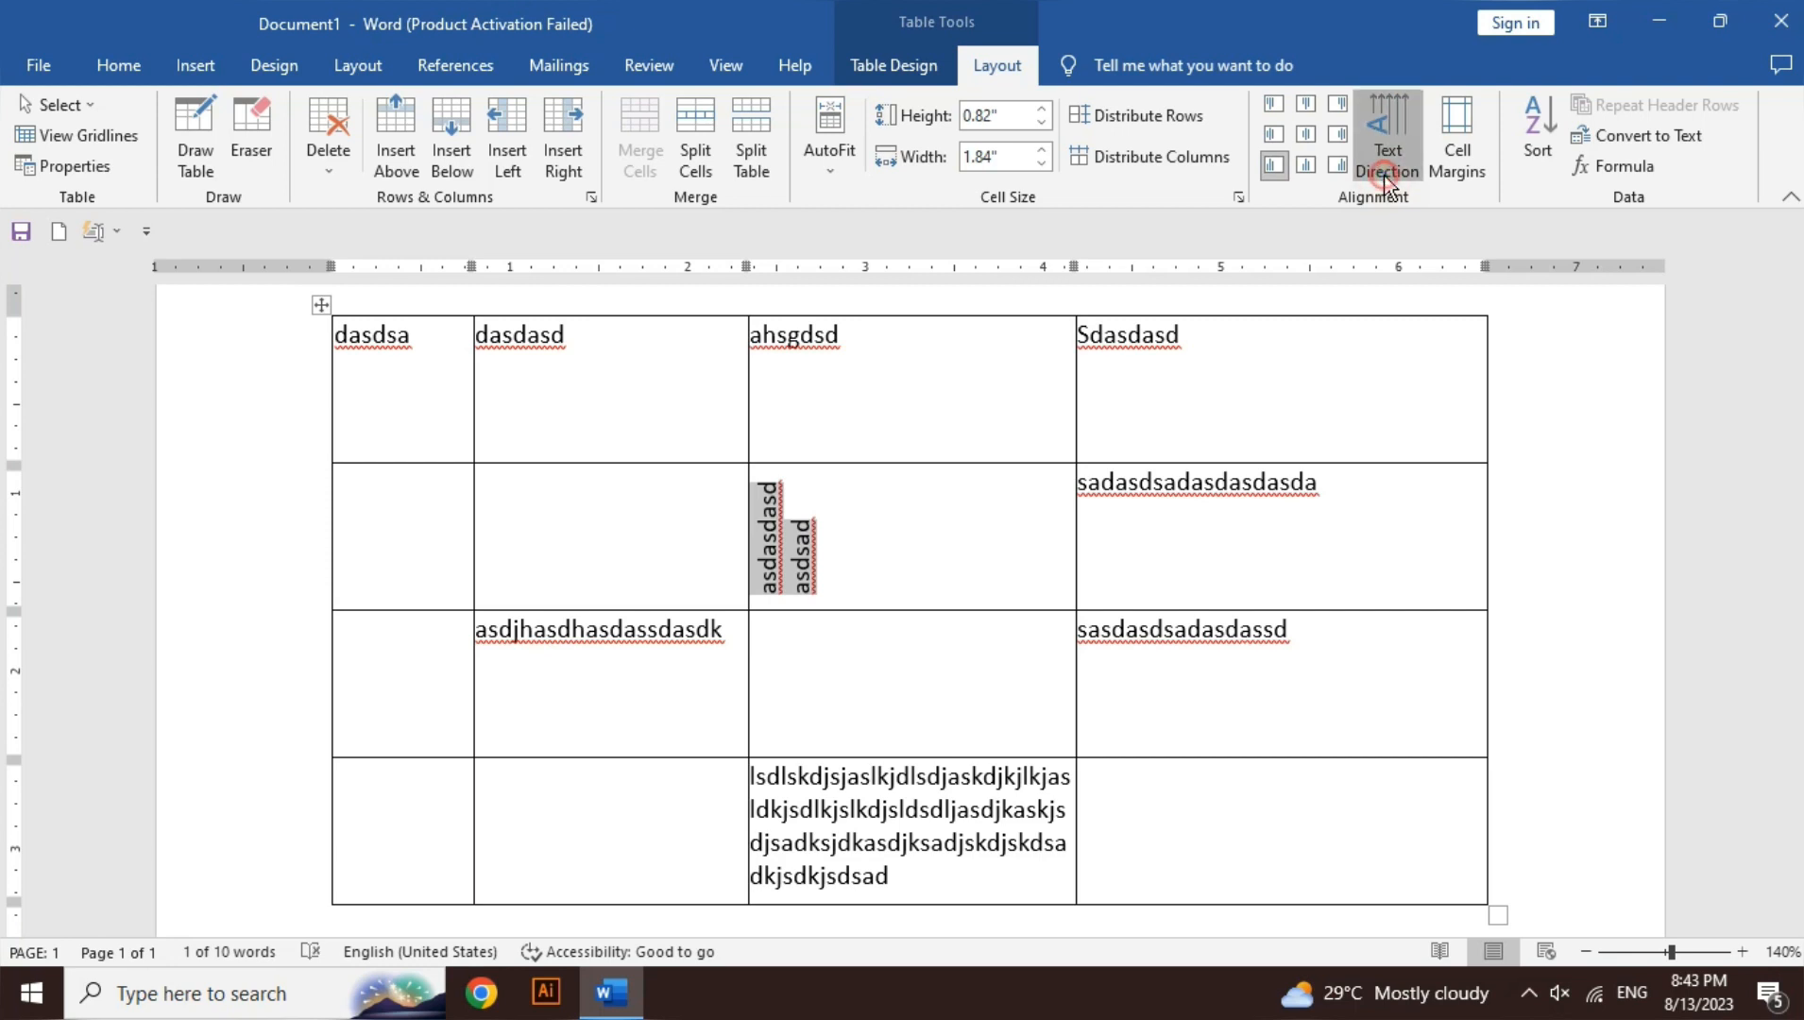
pyautogui.click(1385, 179)
pyautogui.click(1385, 180)
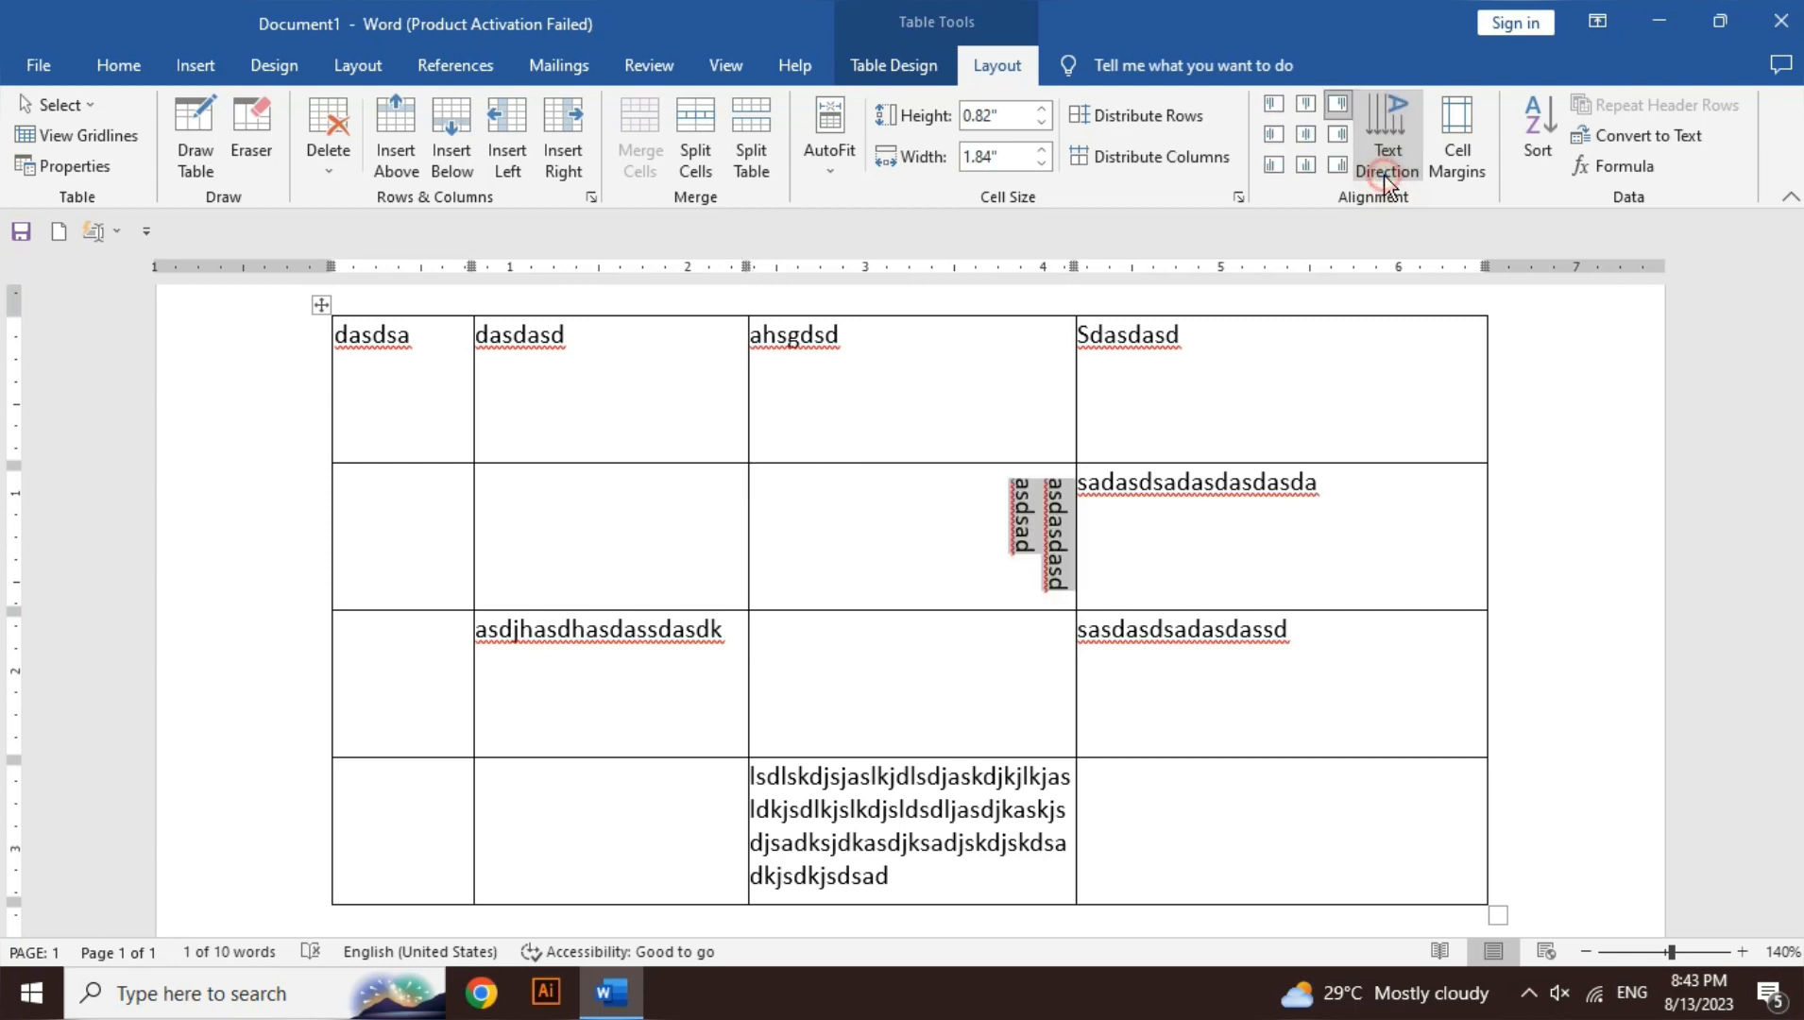
pyautogui.click(1385, 179)
pyautogui.click(1385, 180)
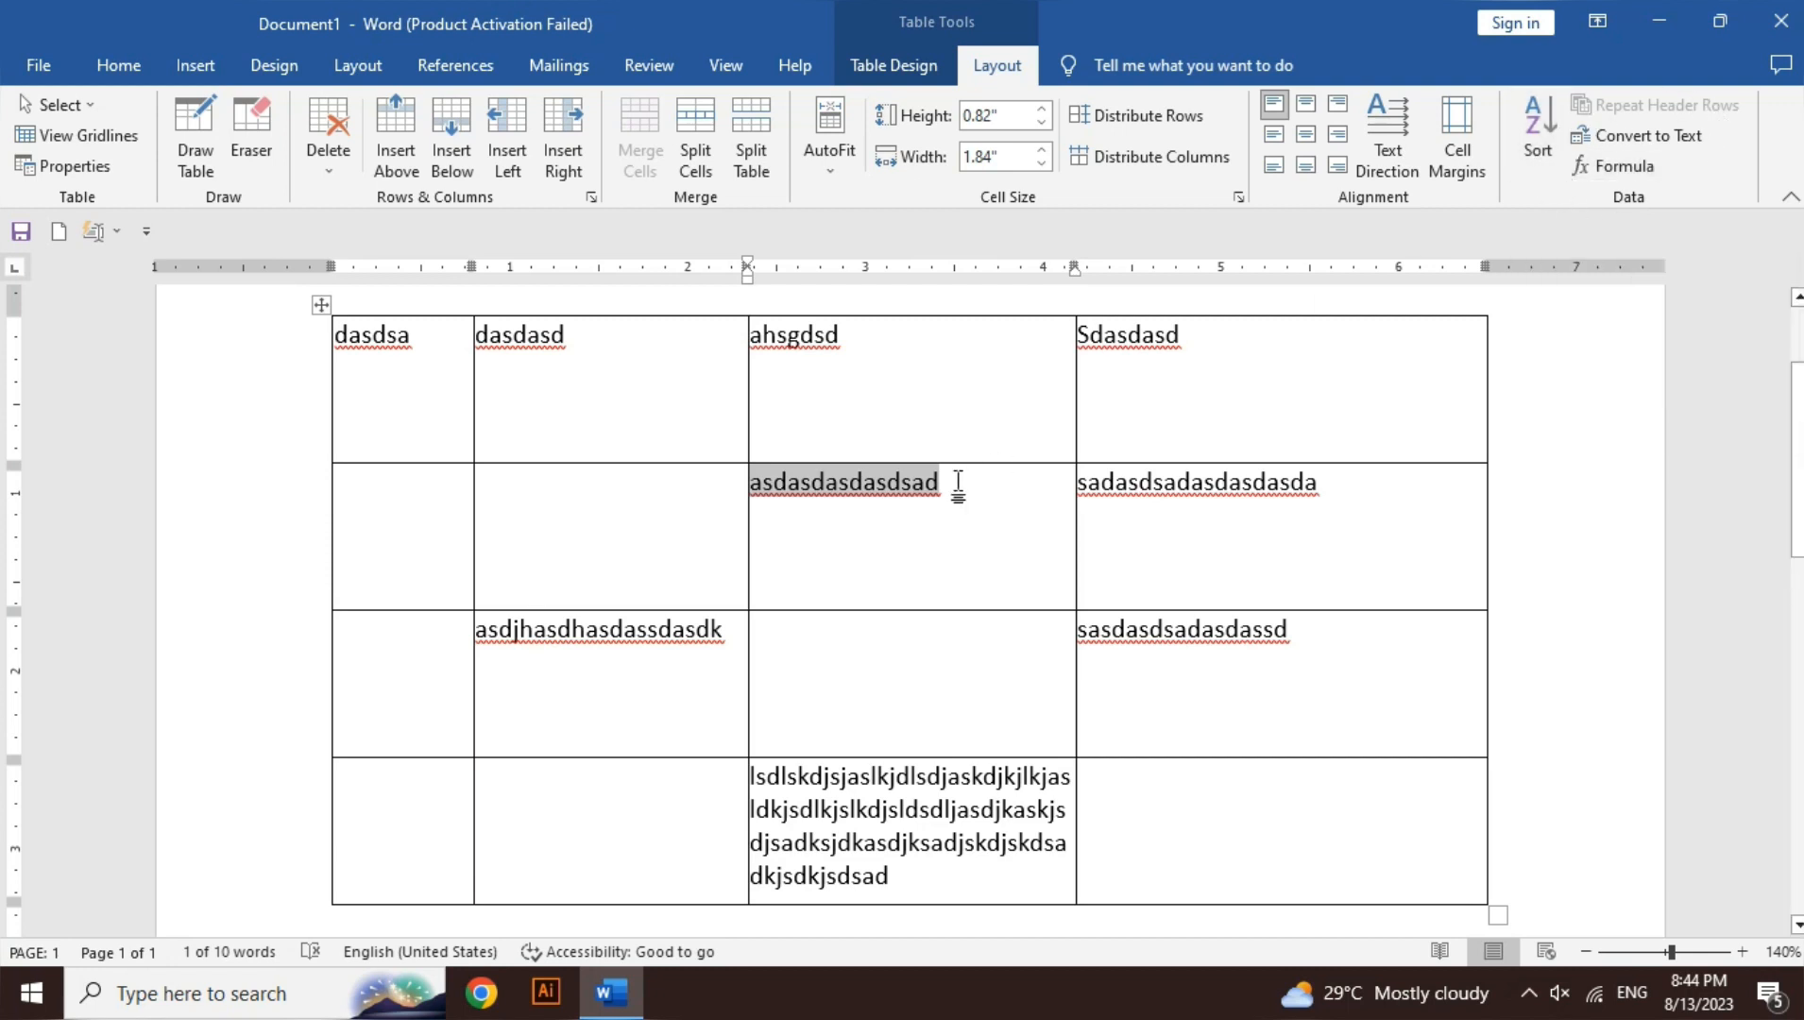
# - Replace the cell's word with the numbers 2, 8, 1, 30, 9 on separate lines
pyautogui.press('BackSpace')
pyautogui.write('2')
pyautogui.press('Return')
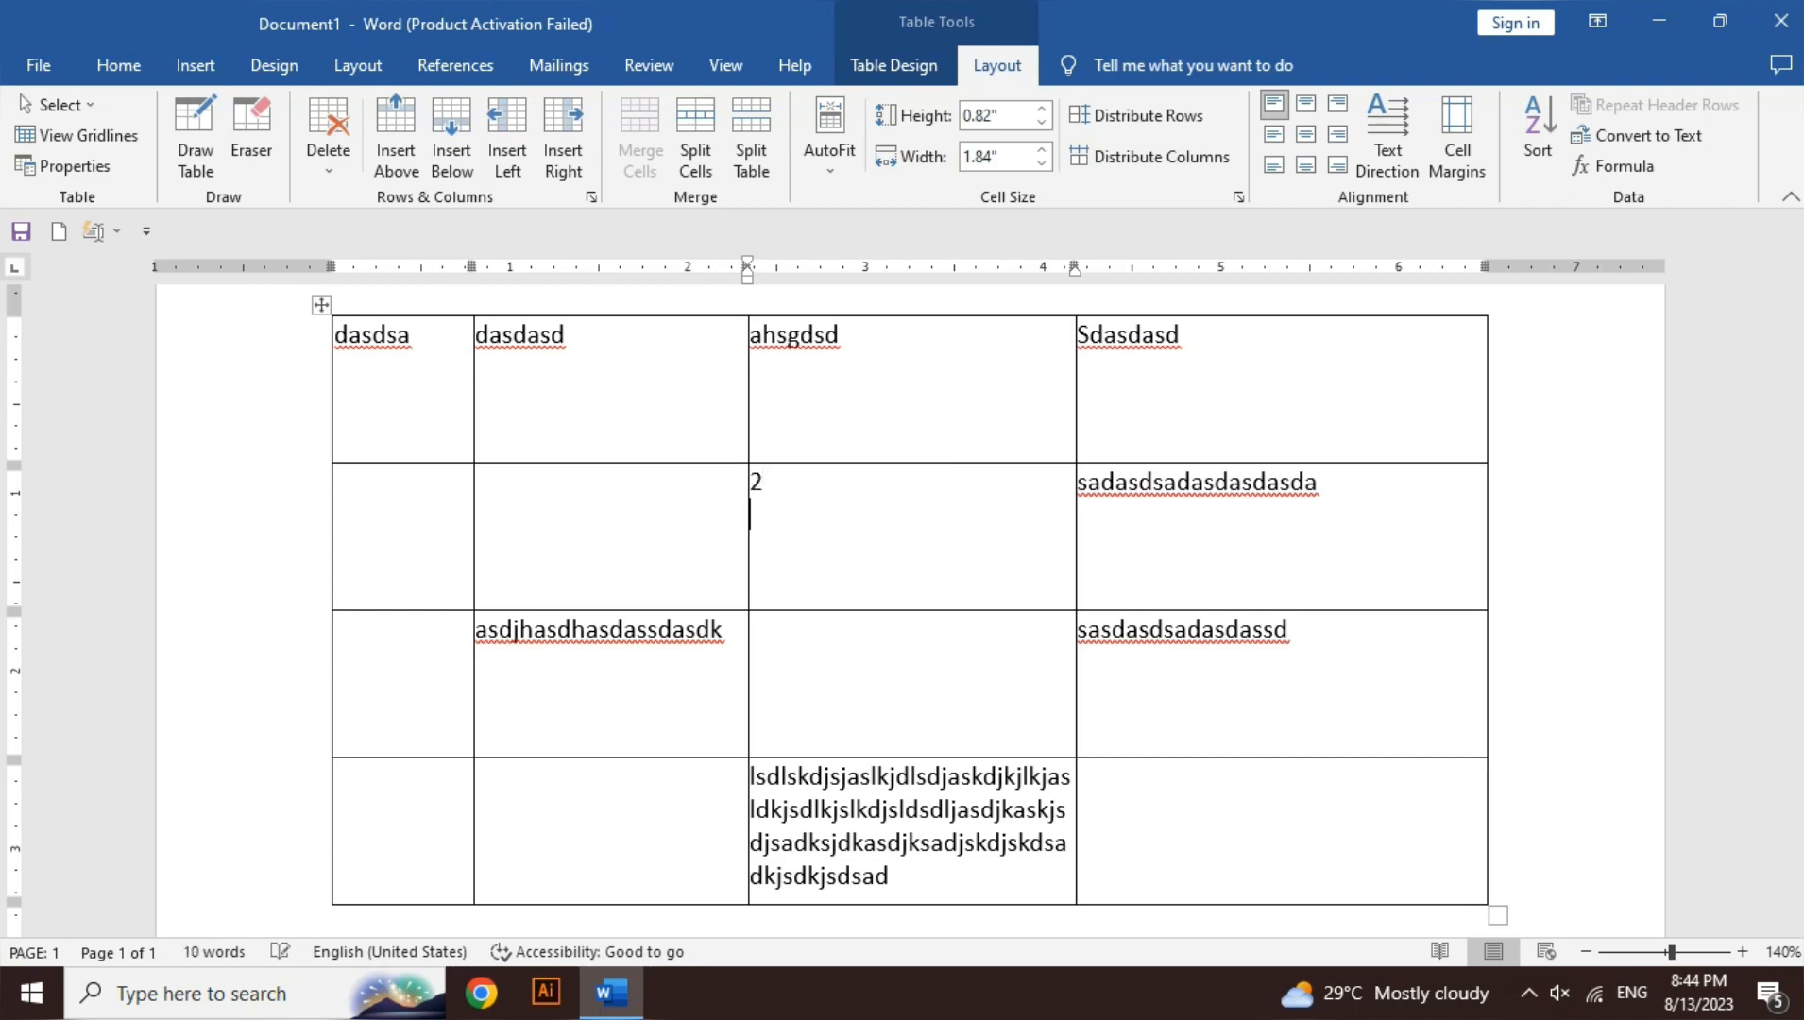
pyautogui.write('8')
pyautogui.press('Return')
pyautogui.write('1')
pyautogui.press('Return')
pyautogui.write('30')
pyautogui.press('Return')
pyautogui.write('9')
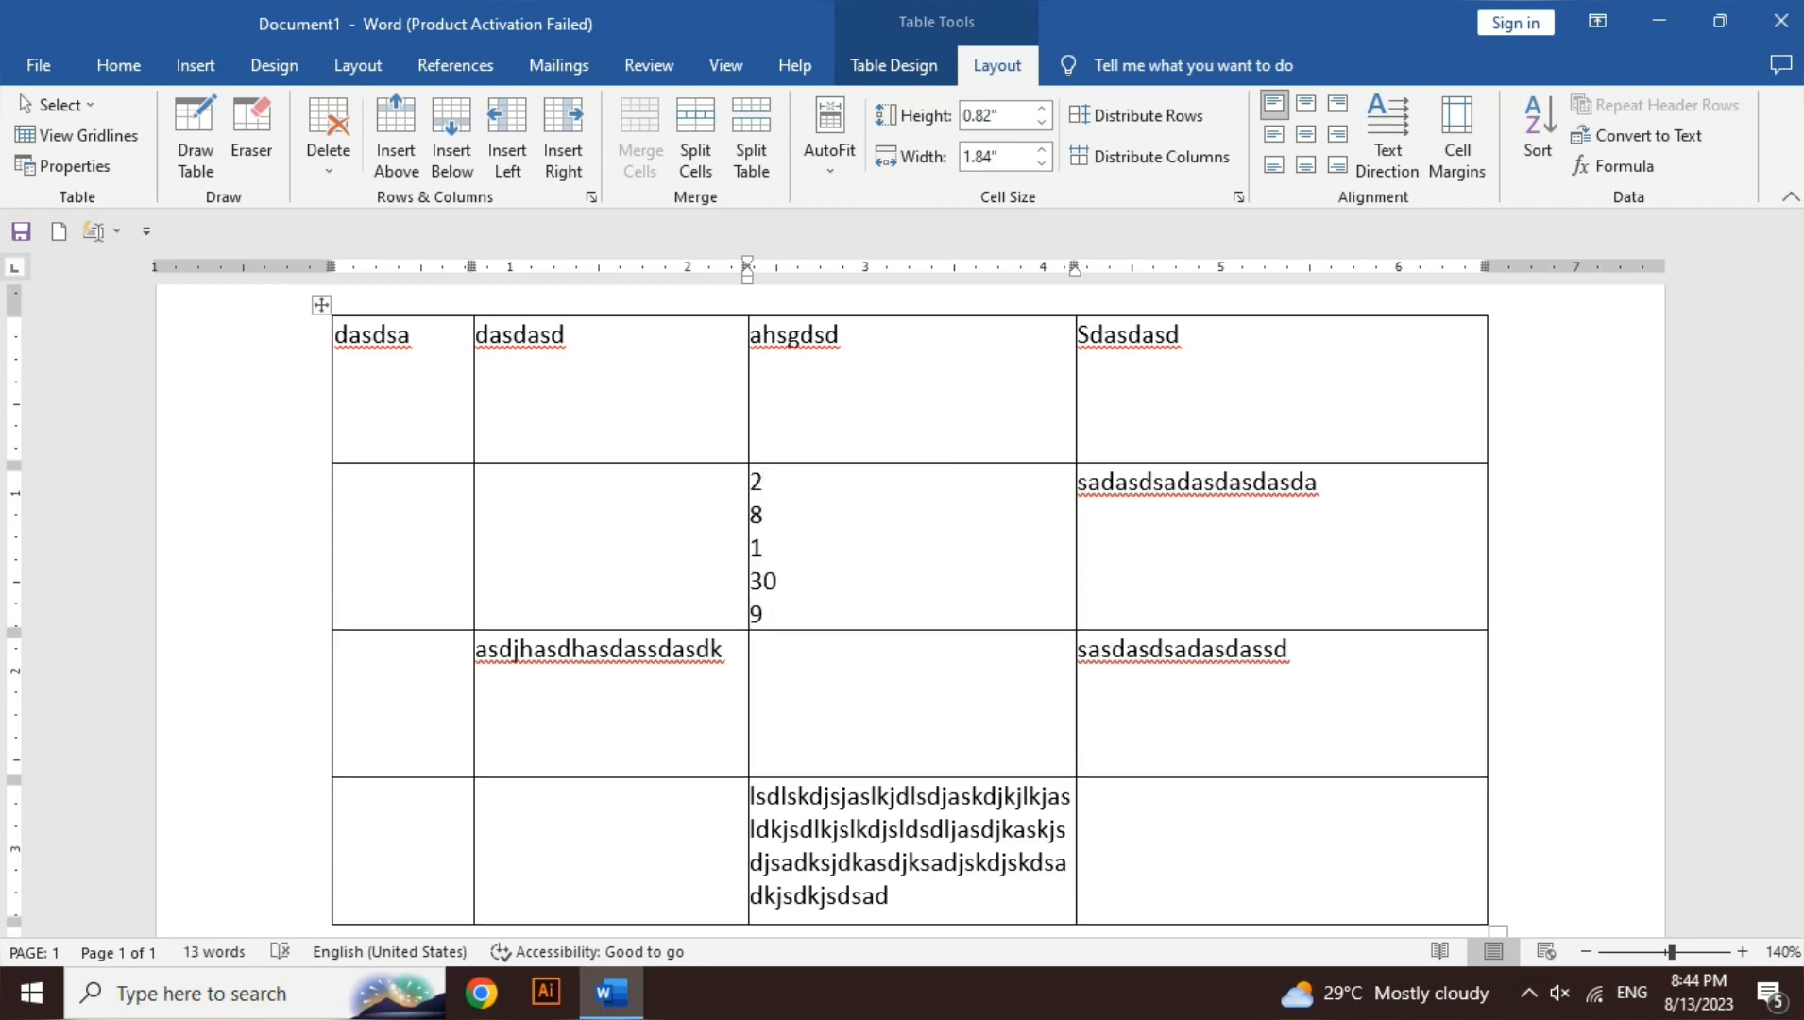
pyautogui.press('Return')
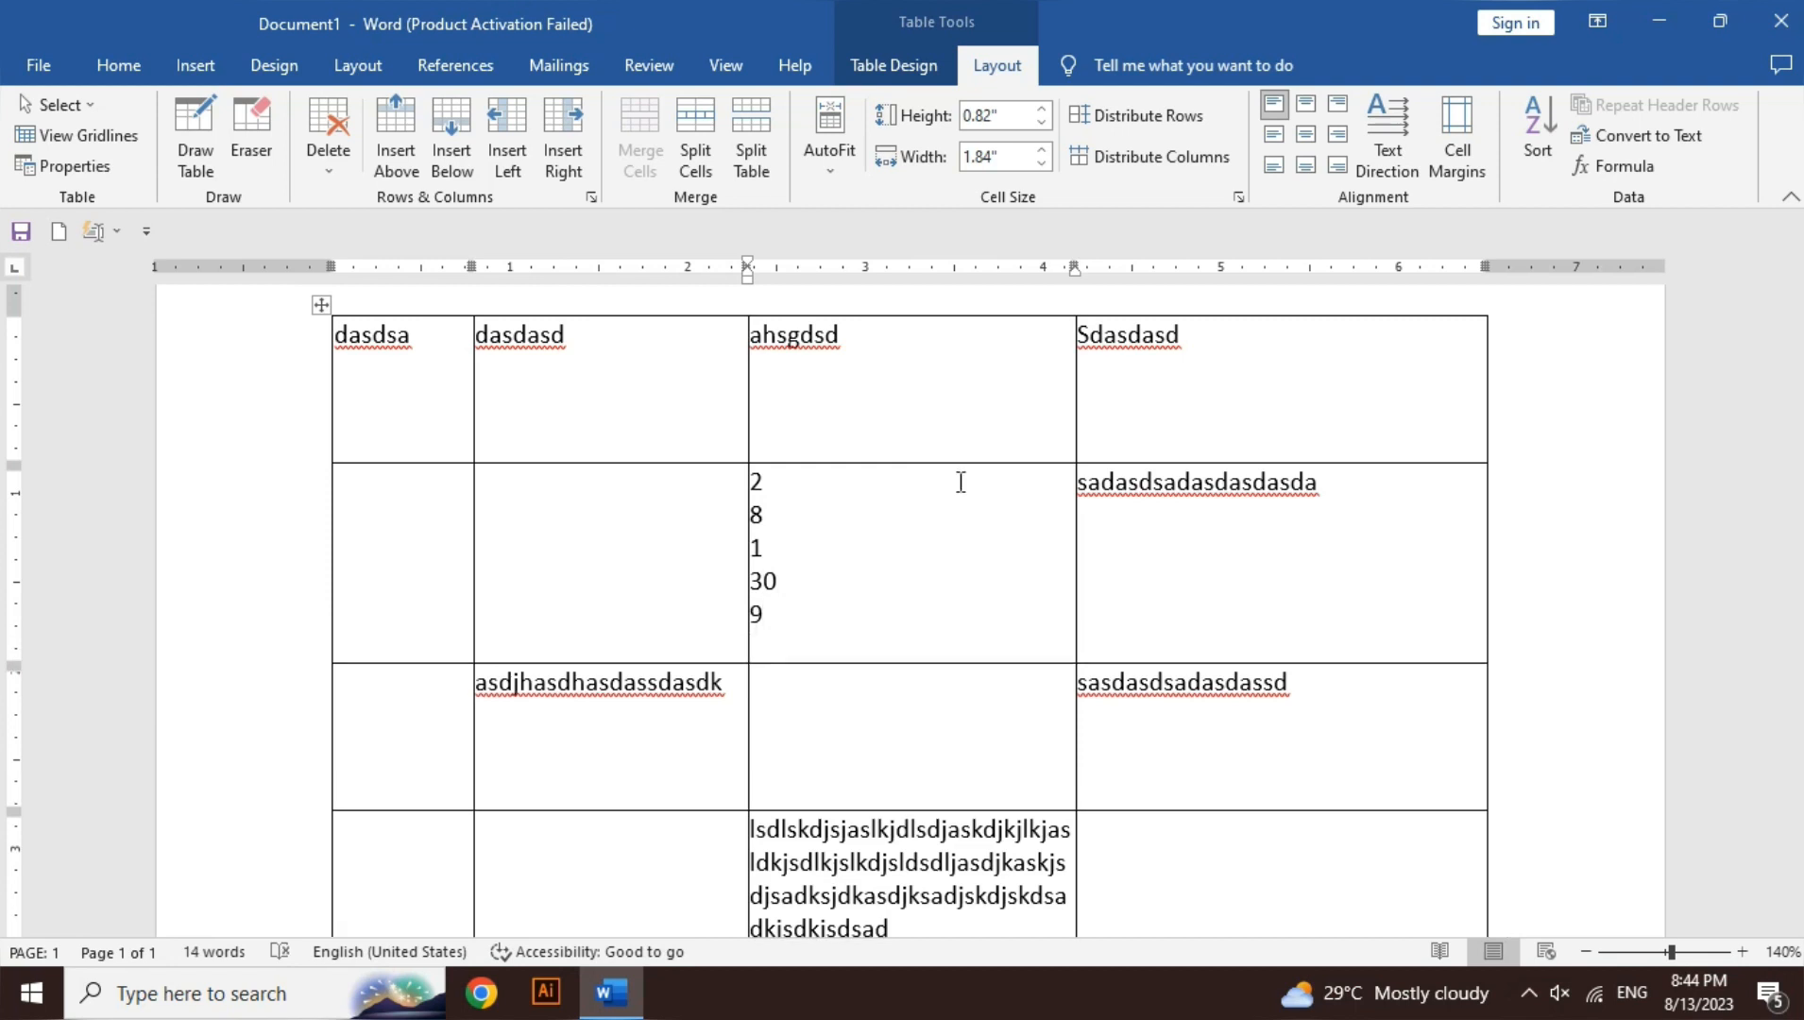
# - Sort the numbers ascending (1, 2, 8, 9, 30), then descending (30, 9, 8, 2, 1)
pyautogui.hotkey('shift', 'Up')
pyautogui.hotkey('shift', 'Up')
pyautogui.hotkey('shift', 'Up')
pyautogui.hotkey('shift', 'Up')
pyautogui.hotkey('shift', 'Up')
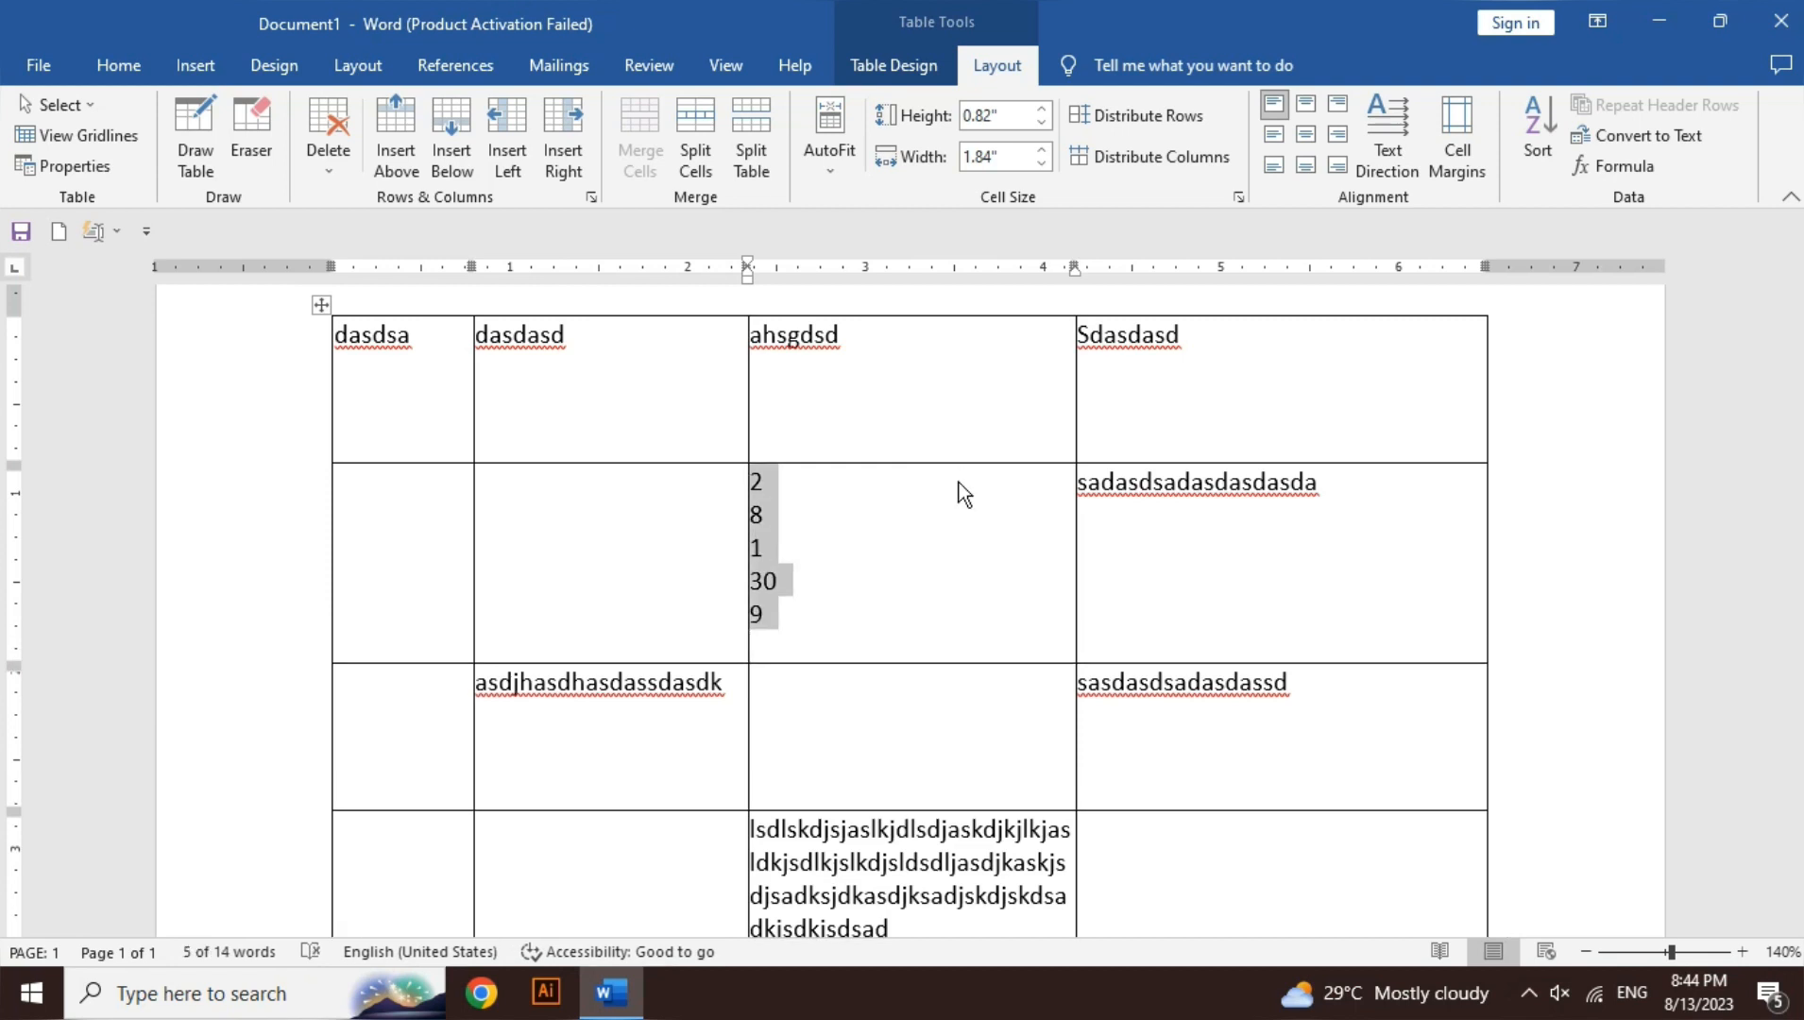
pyautogui.click(1540, 137)
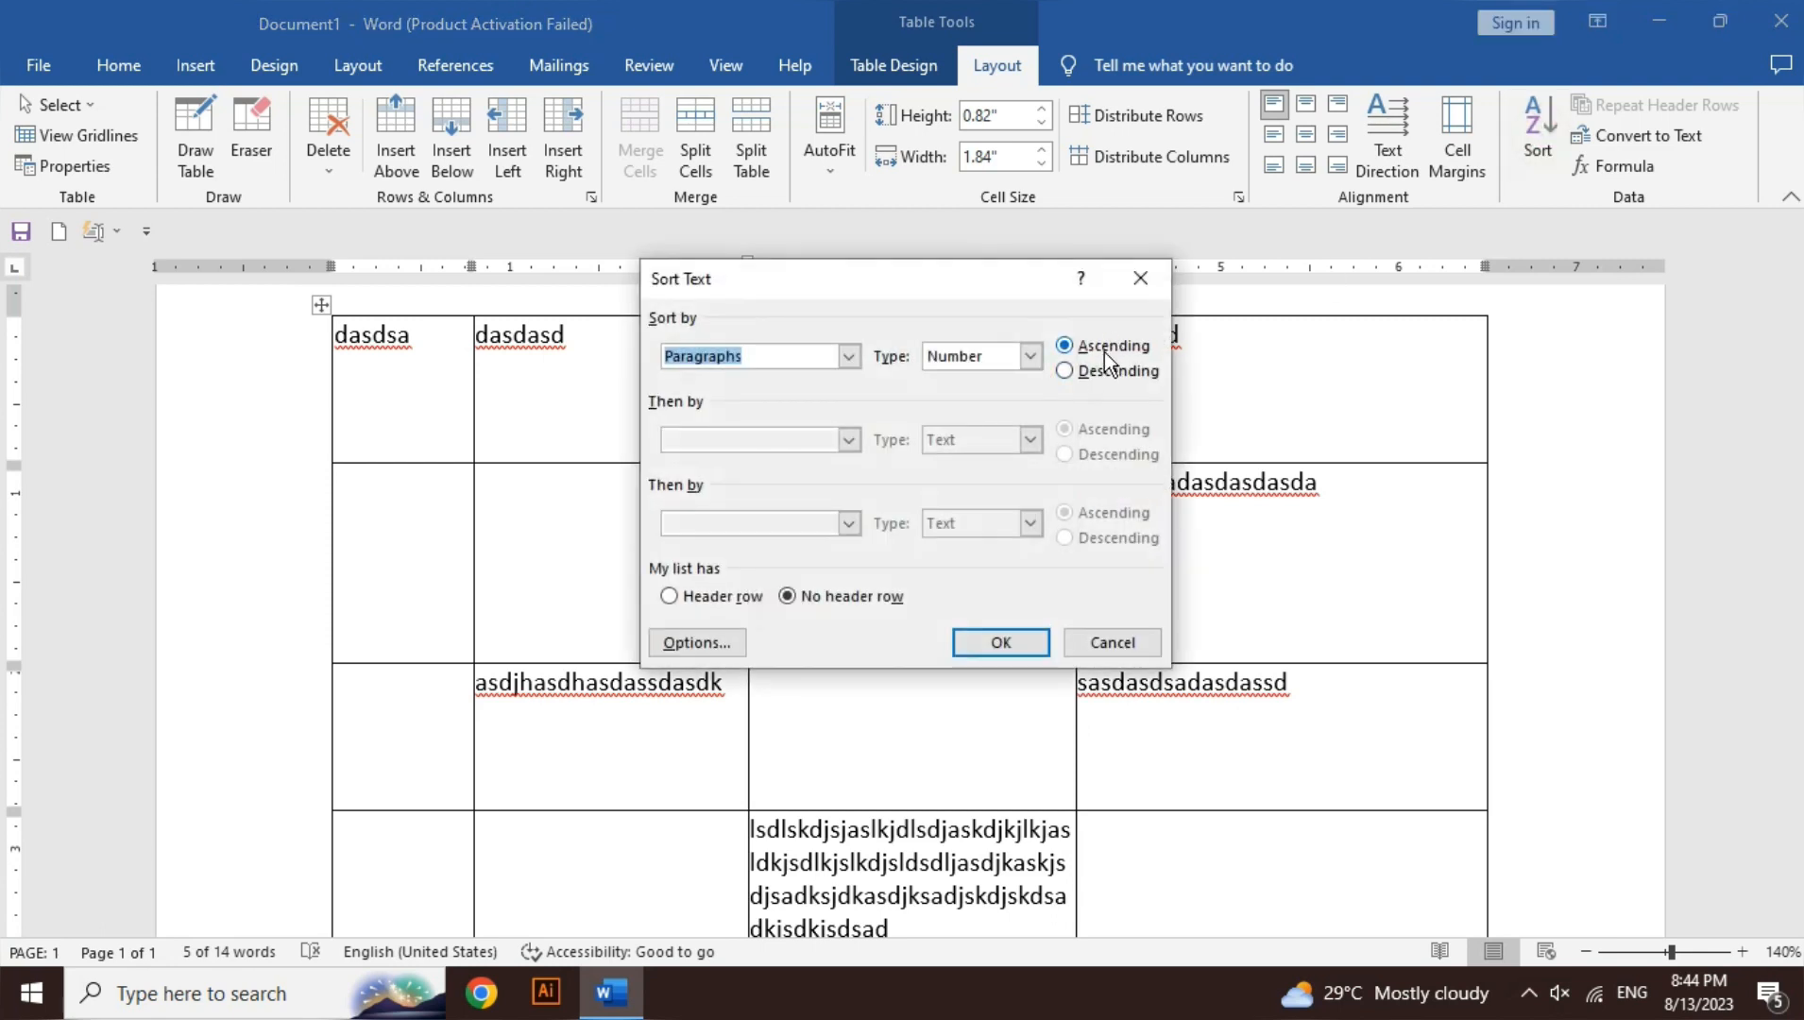
pyautogui.click(1039, 643)
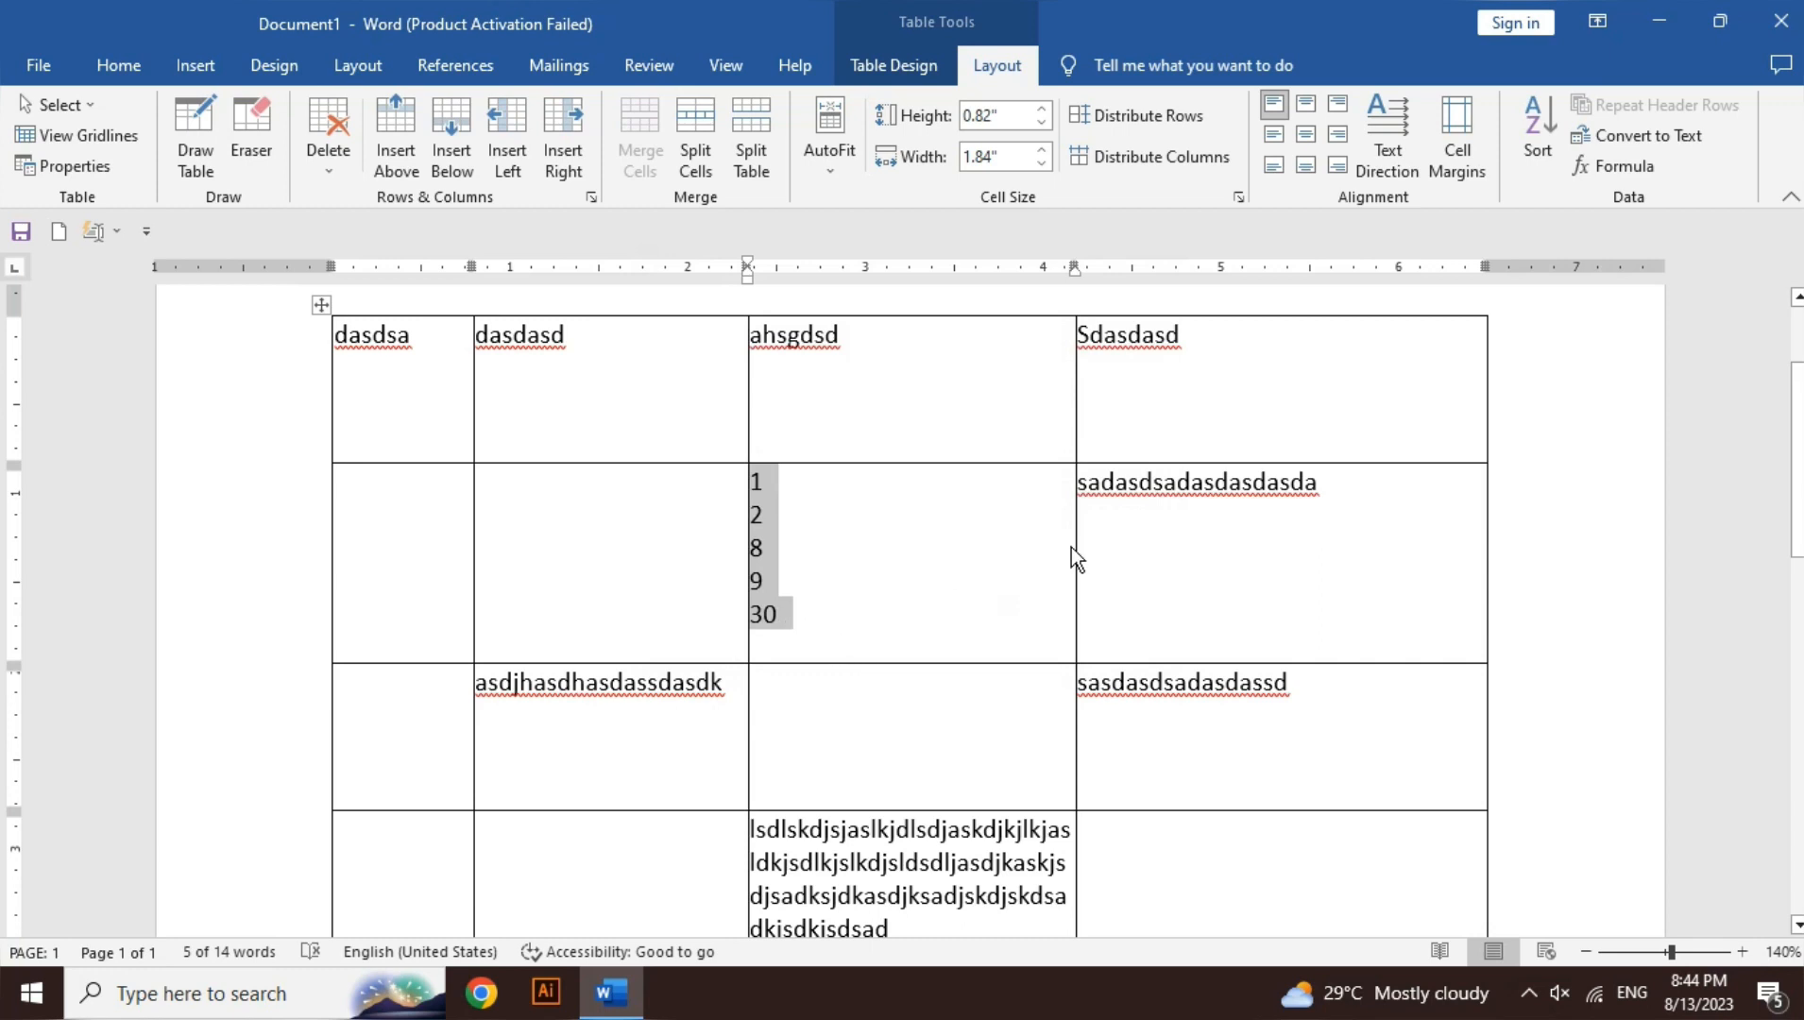
pyautogui.click(1539, 142)
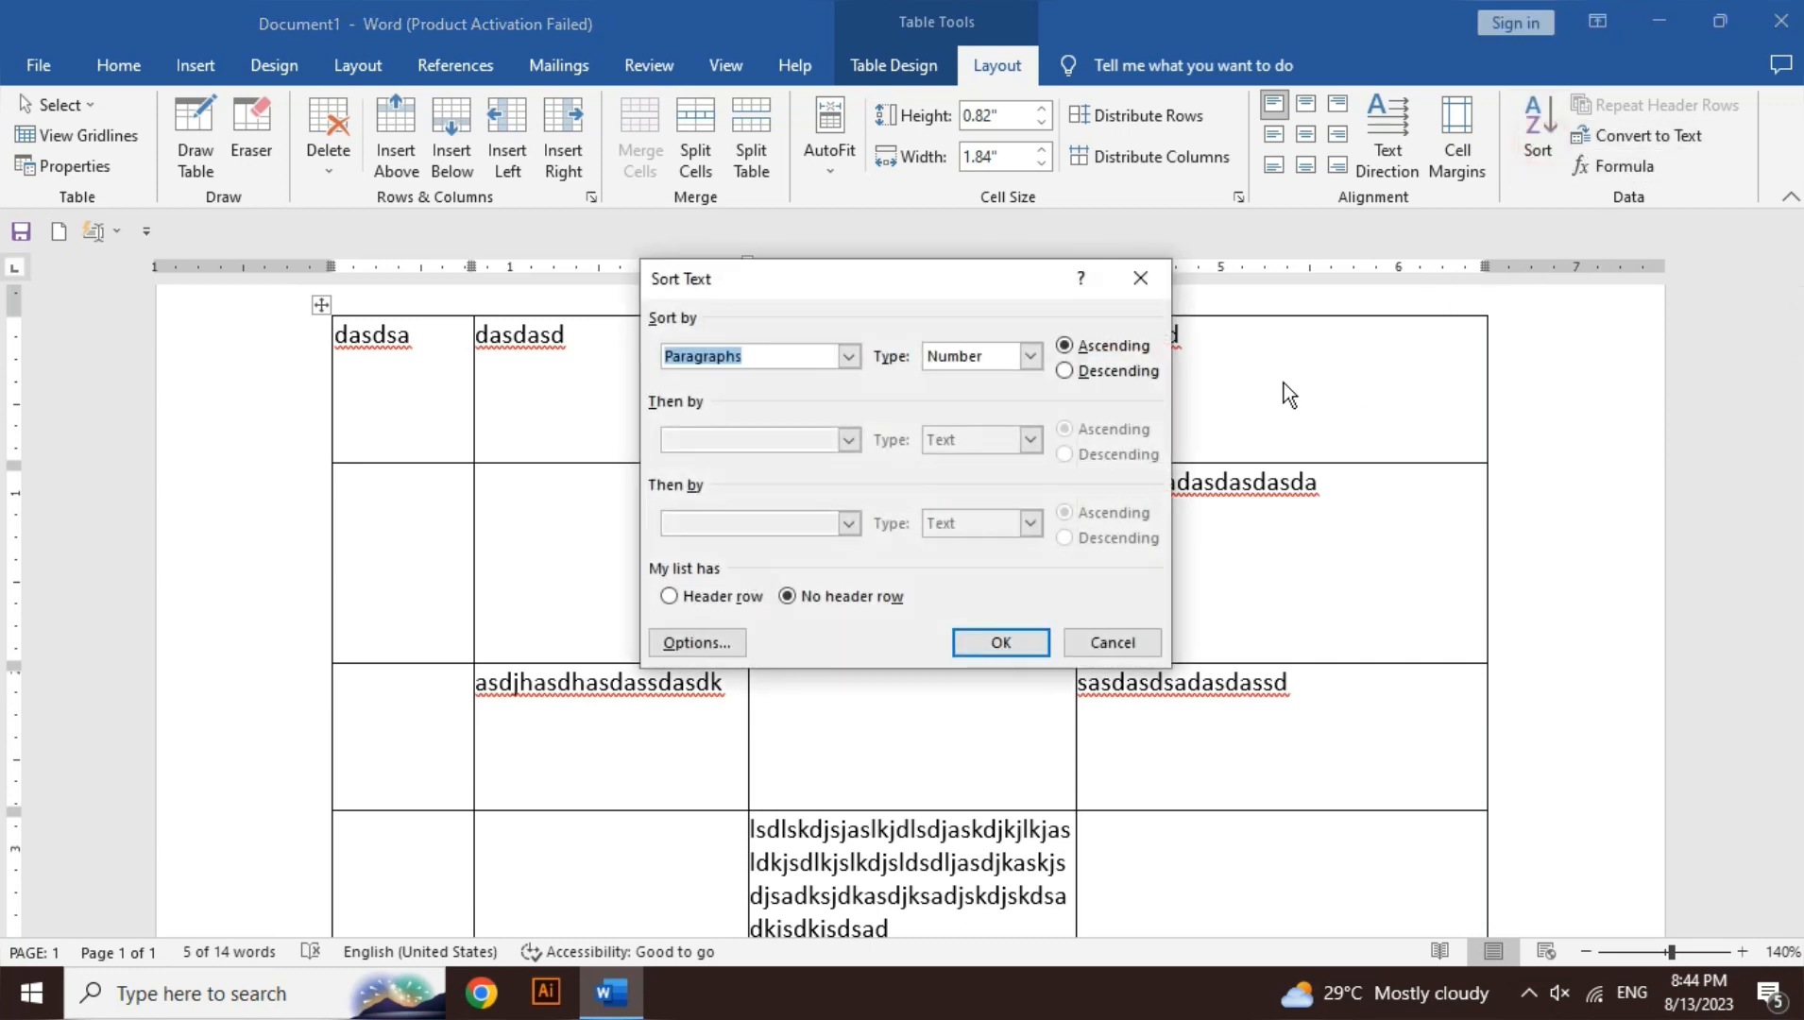
pyautogui.click(1137, 374)
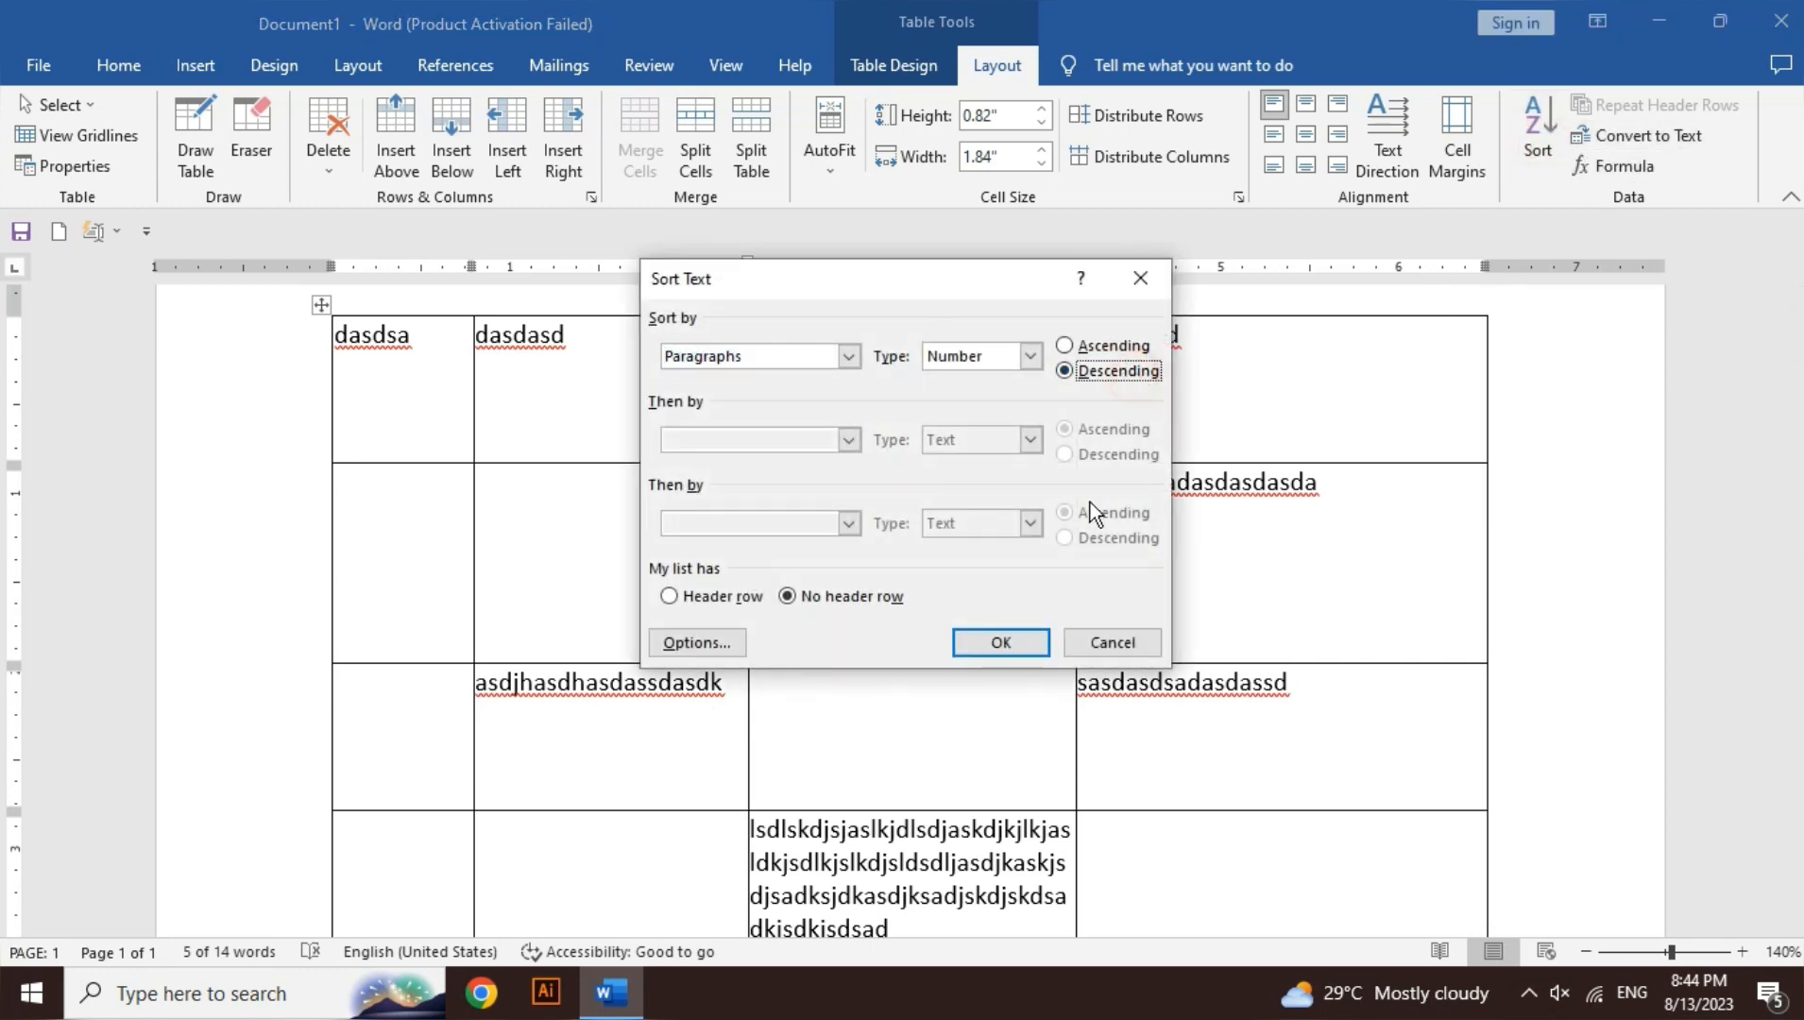
pyautogui.click(1001, 643)
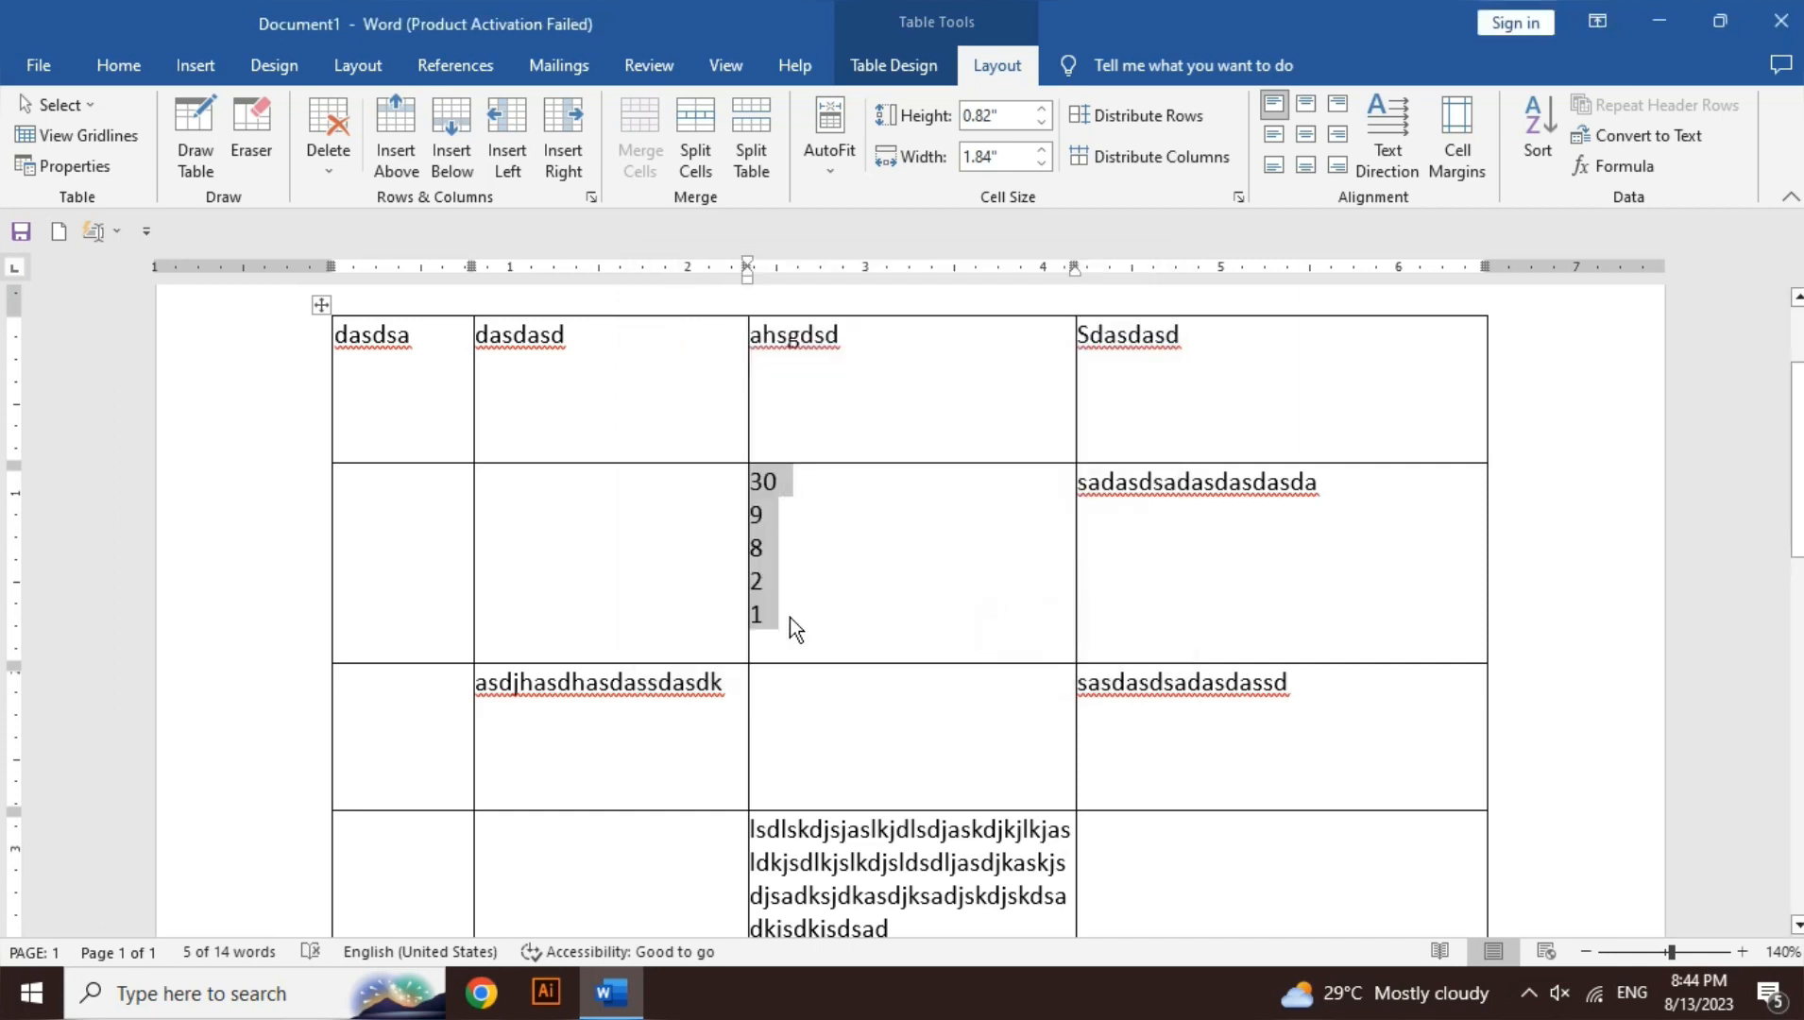
# - Replace the numbers with the letters A, K, B, D, C, one per line
pyautogui.press('Delete')
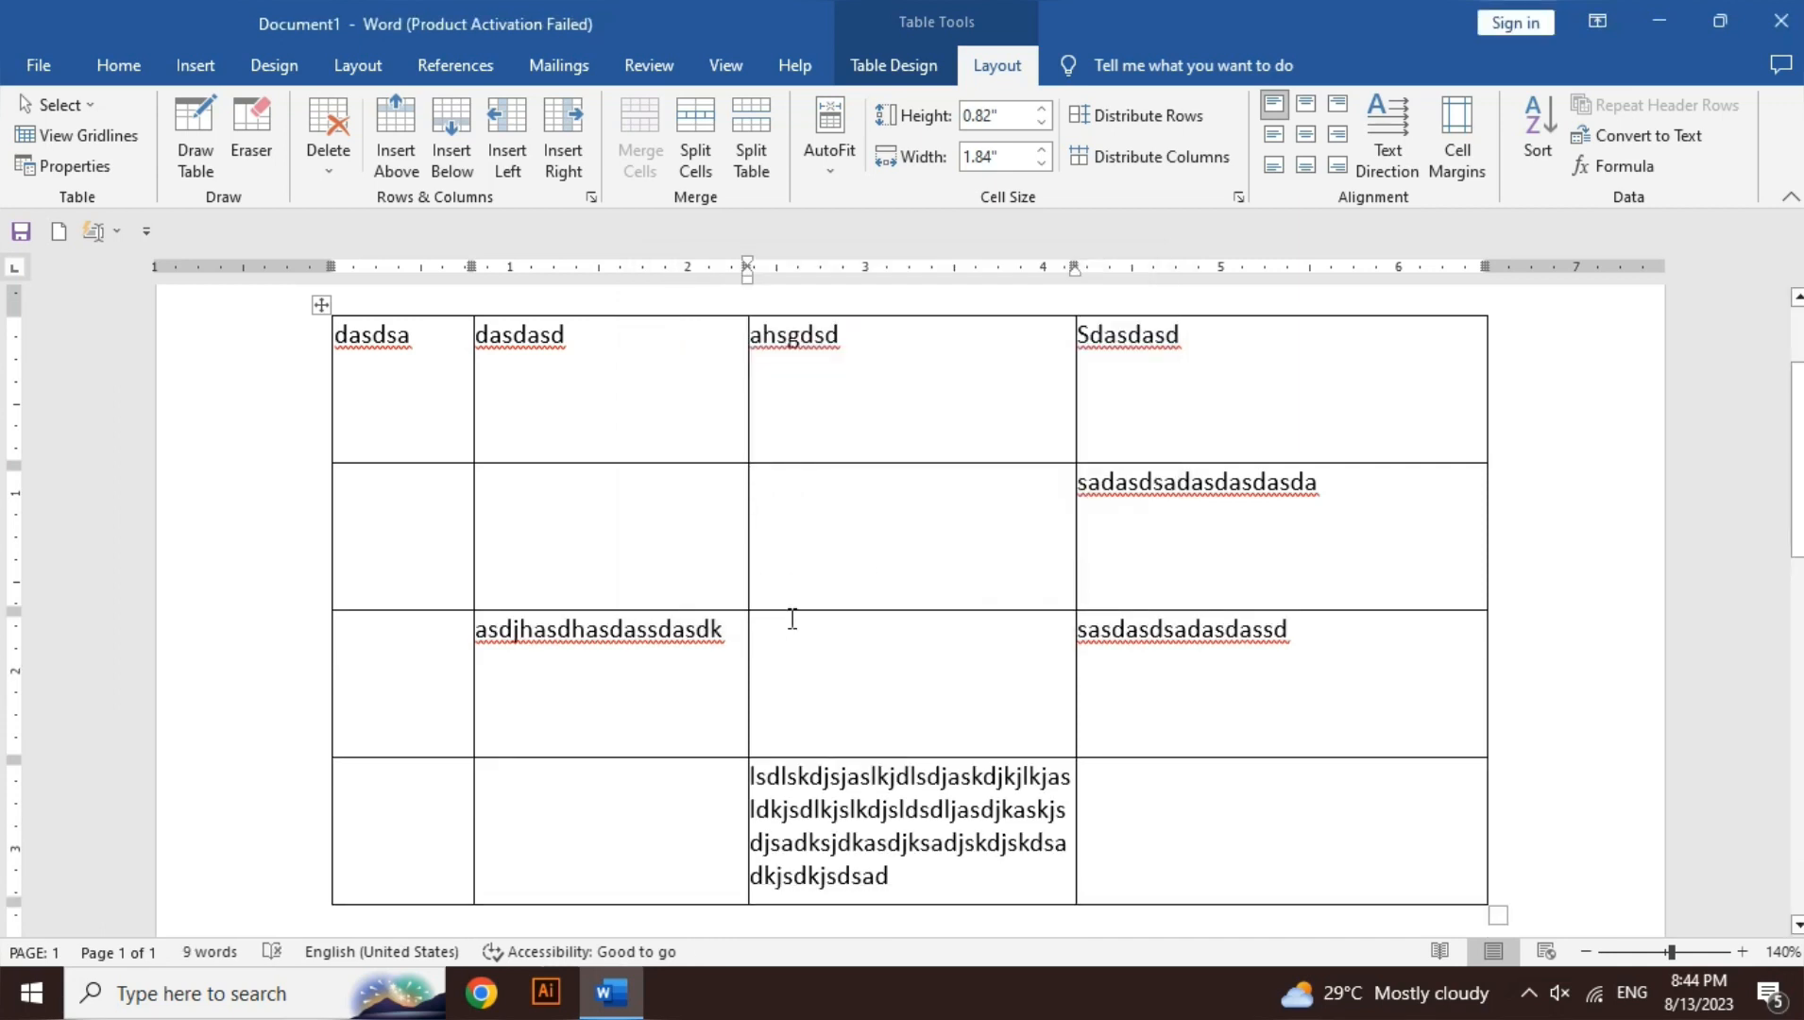
pyautogui.write('a')
pyautogui.press('Return')
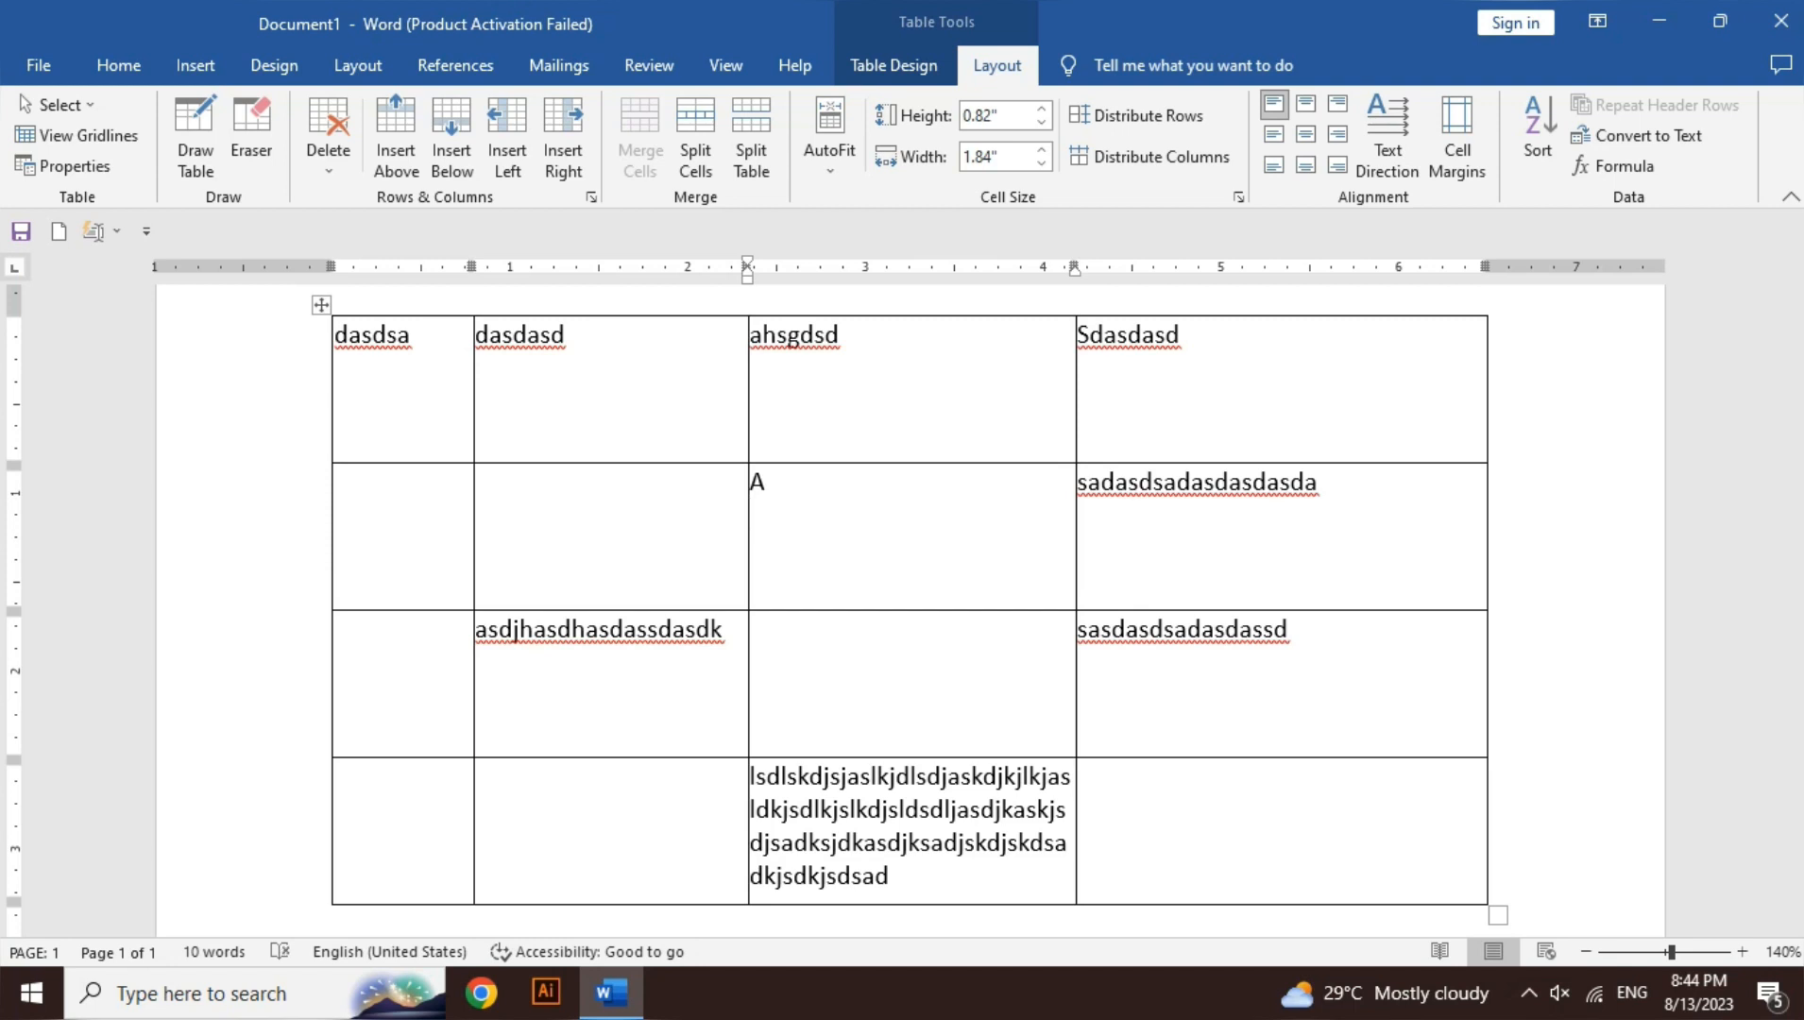
pyautogui.write('k')
pyautogui.press('Return')
pyautogui.write('b')
pyautogui.press('Return')
pyautogui.write('d')
pyautogui.press('Return')
pyautogui.write('c')
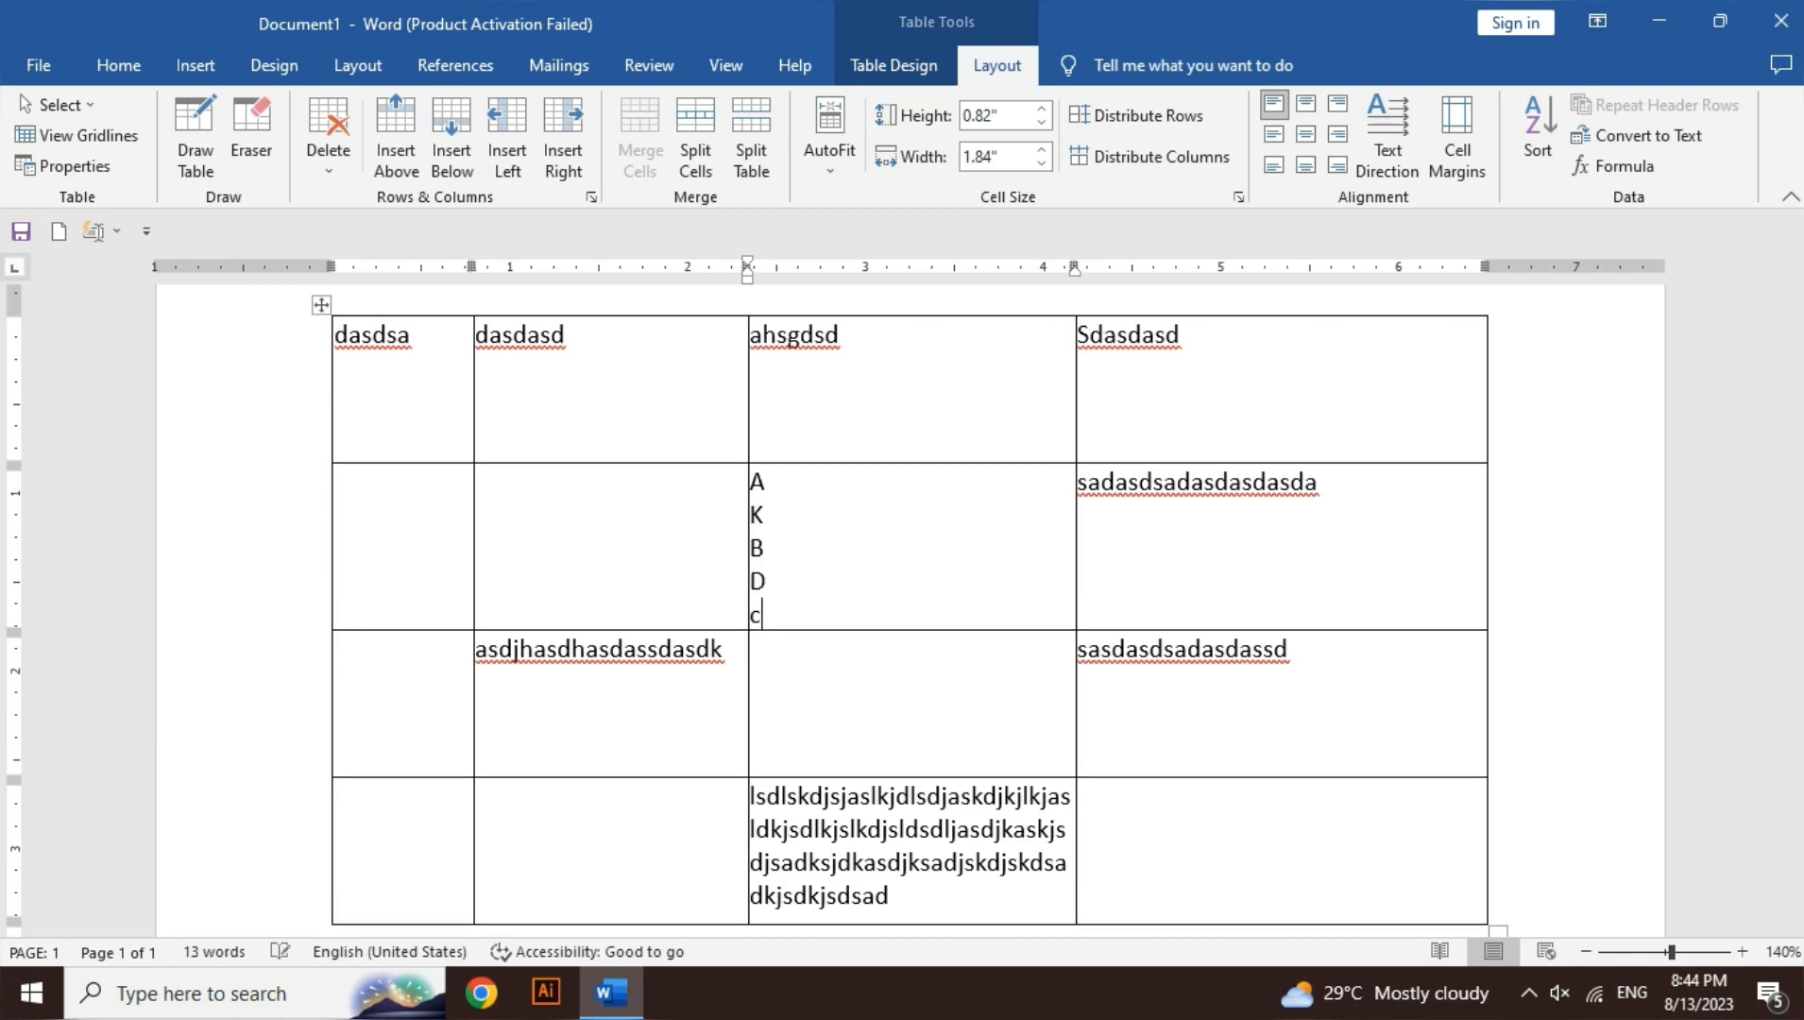
pyautogui.press('Return')
# - Sort the letters ascending, then descending to K, D, C, B, A
pyautogui.hotkey('shift', 'Up')
pyautogui.hotkey('shift', 'Up')
pyautogui.hotkey('shift', 'Up')
pyautogui.hotkey('shift', 'Up')
pyautogui.hotkey('shift', 'Up')
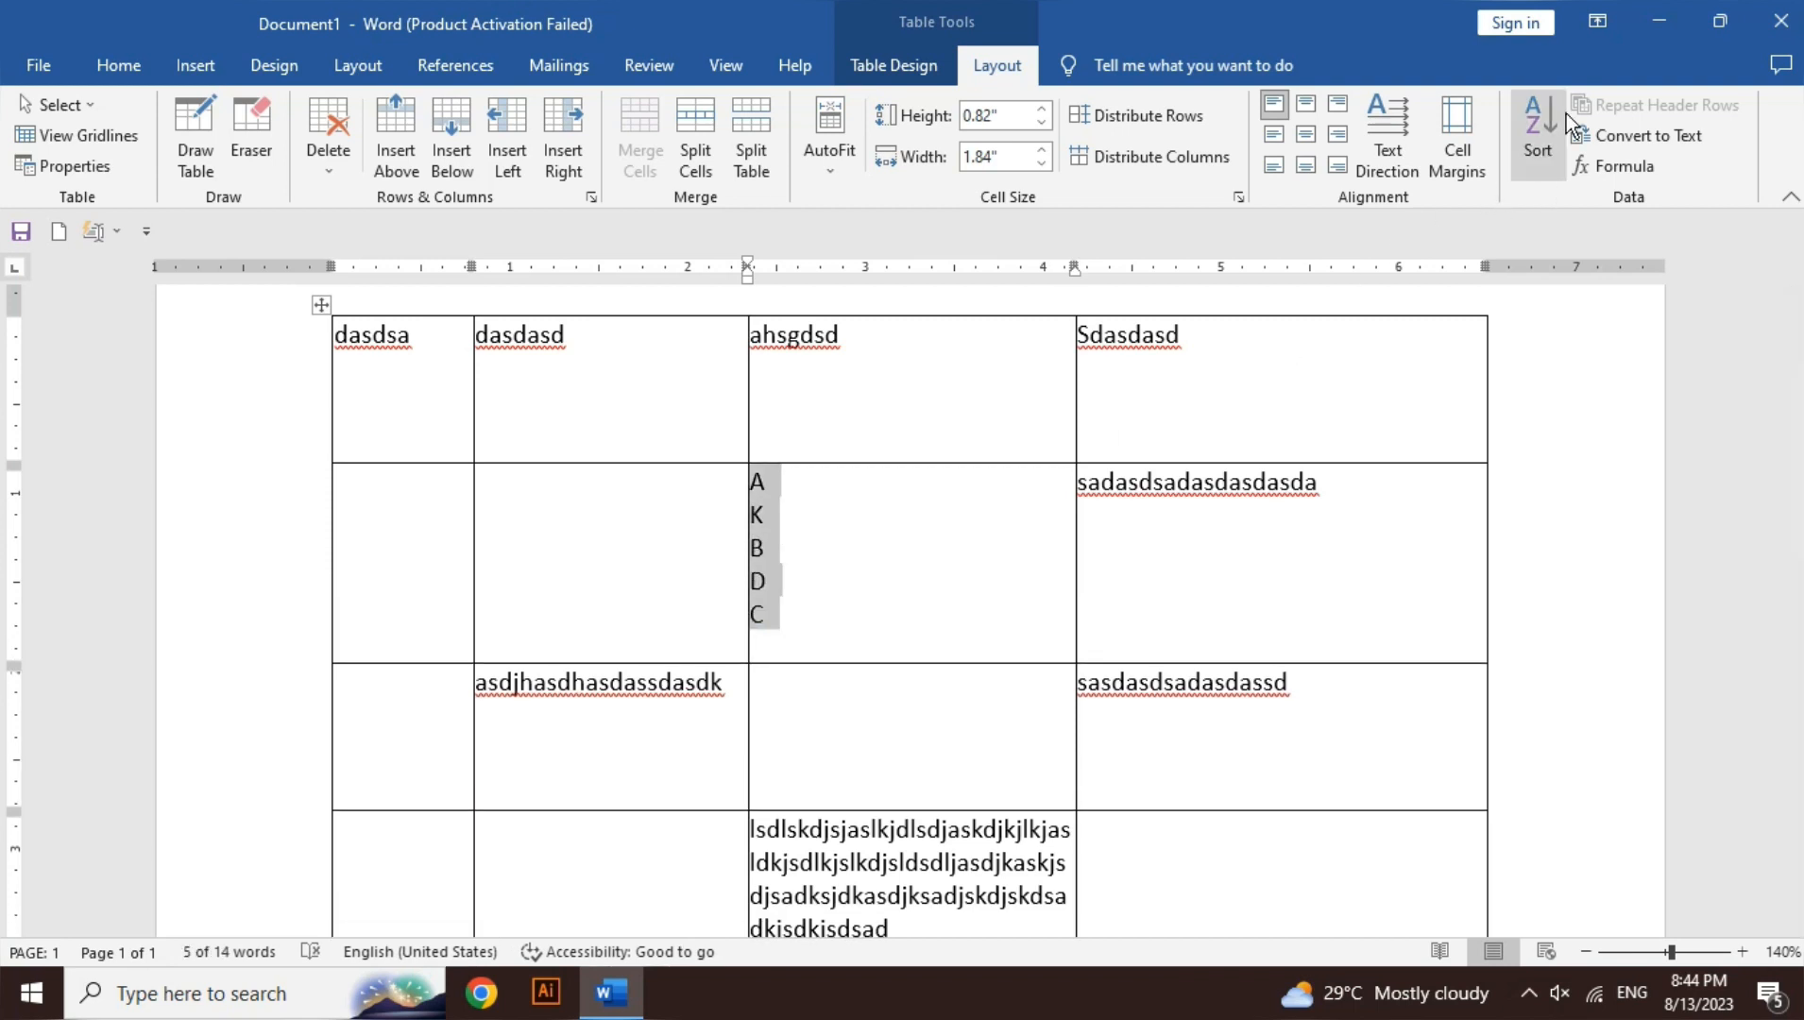
pyautogui.click(1538, 123)
pyautogui.click(1110, 348)
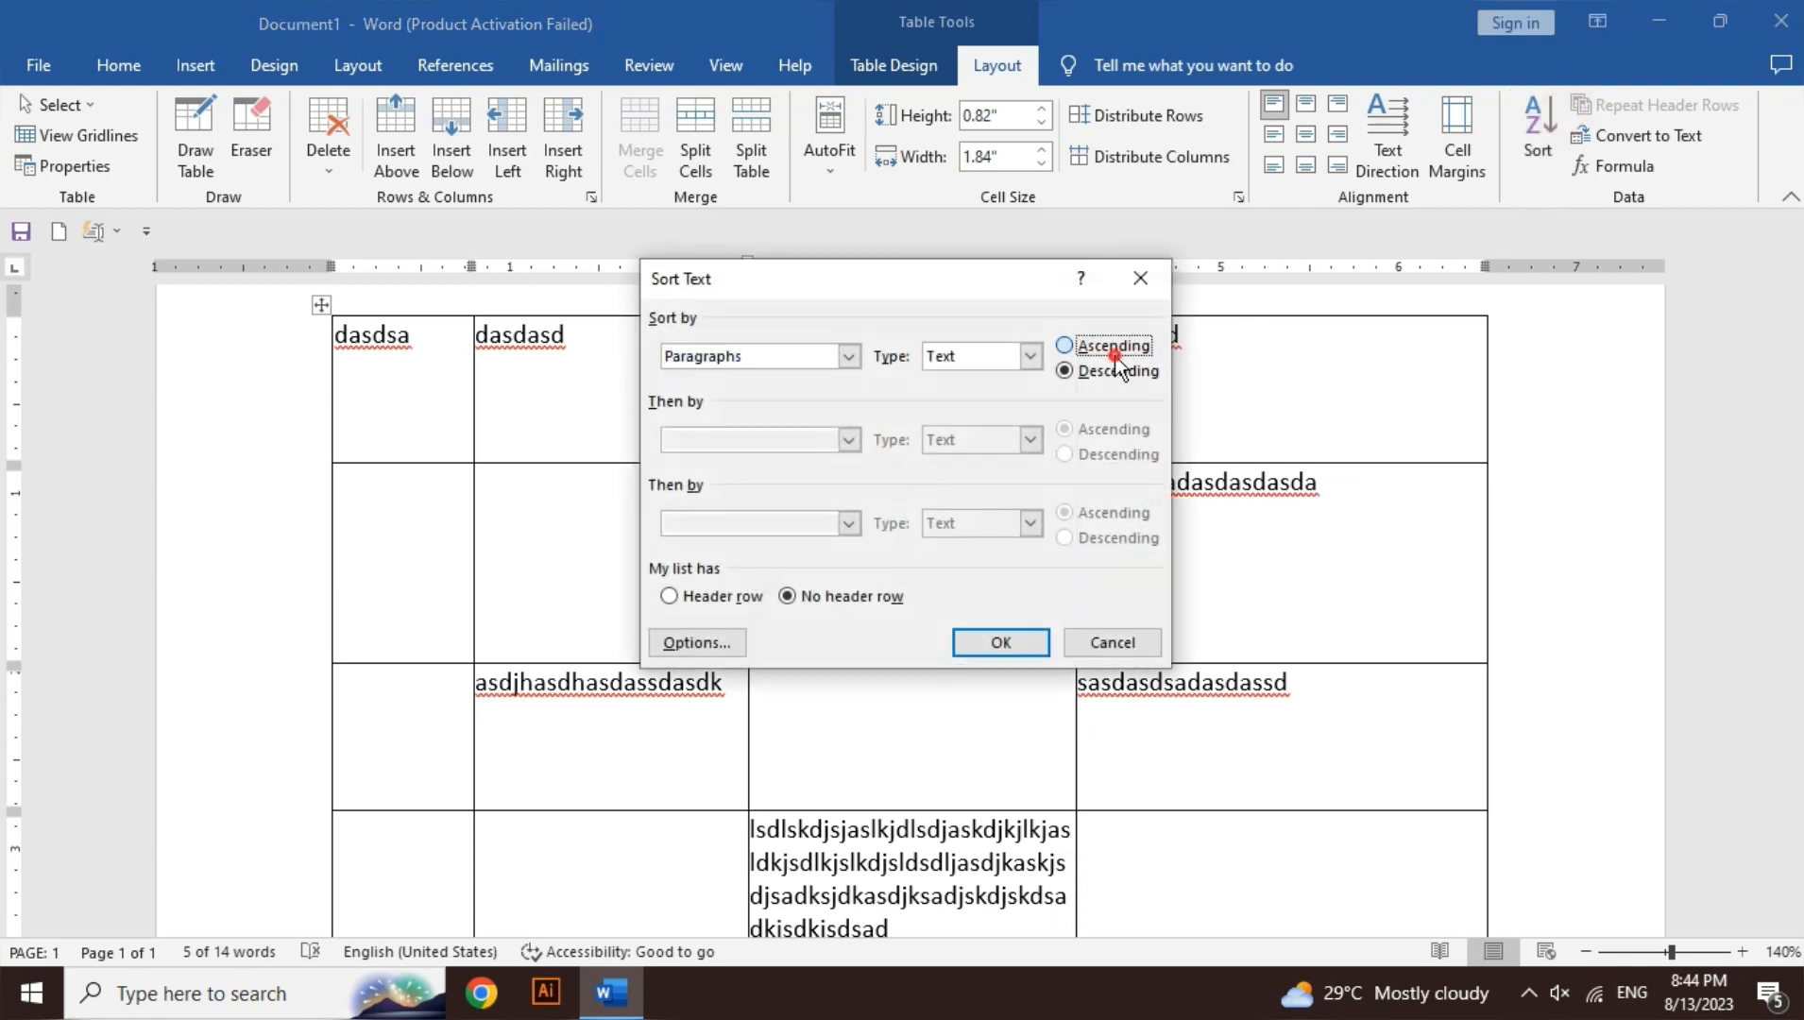
pyautogui.click(1019, 645)
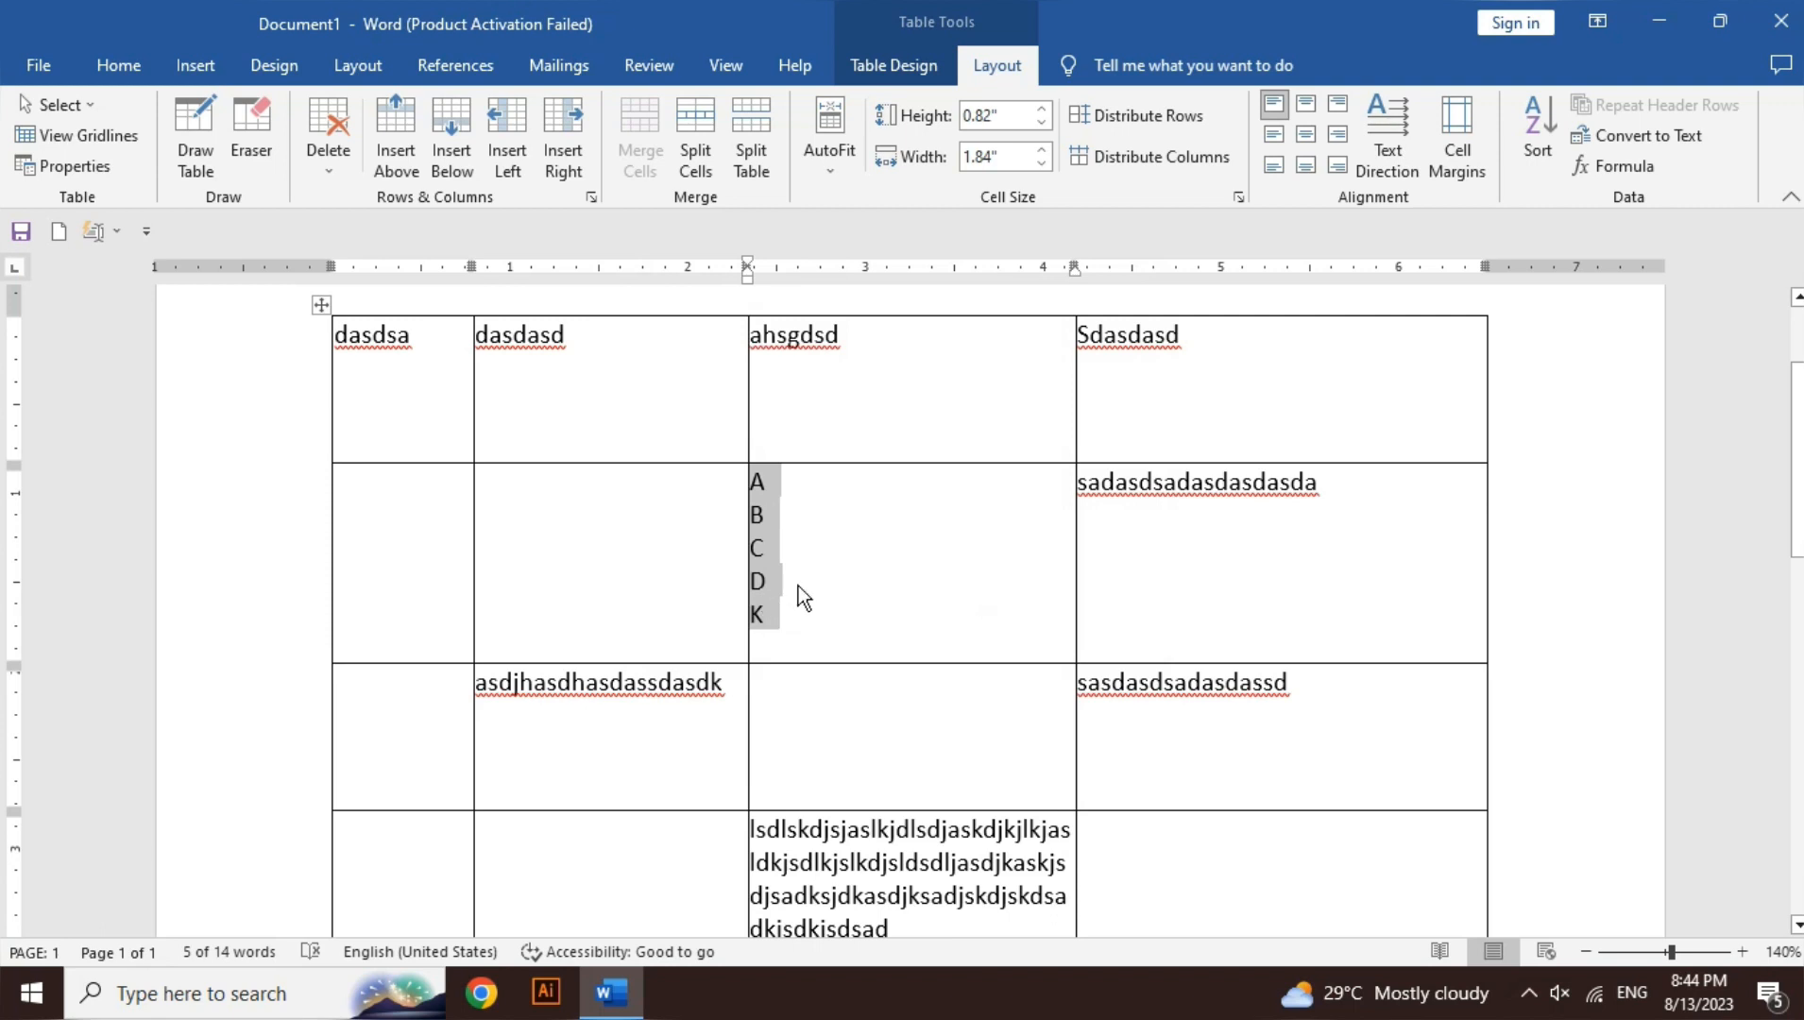
pyautogui.click(1538, 132)
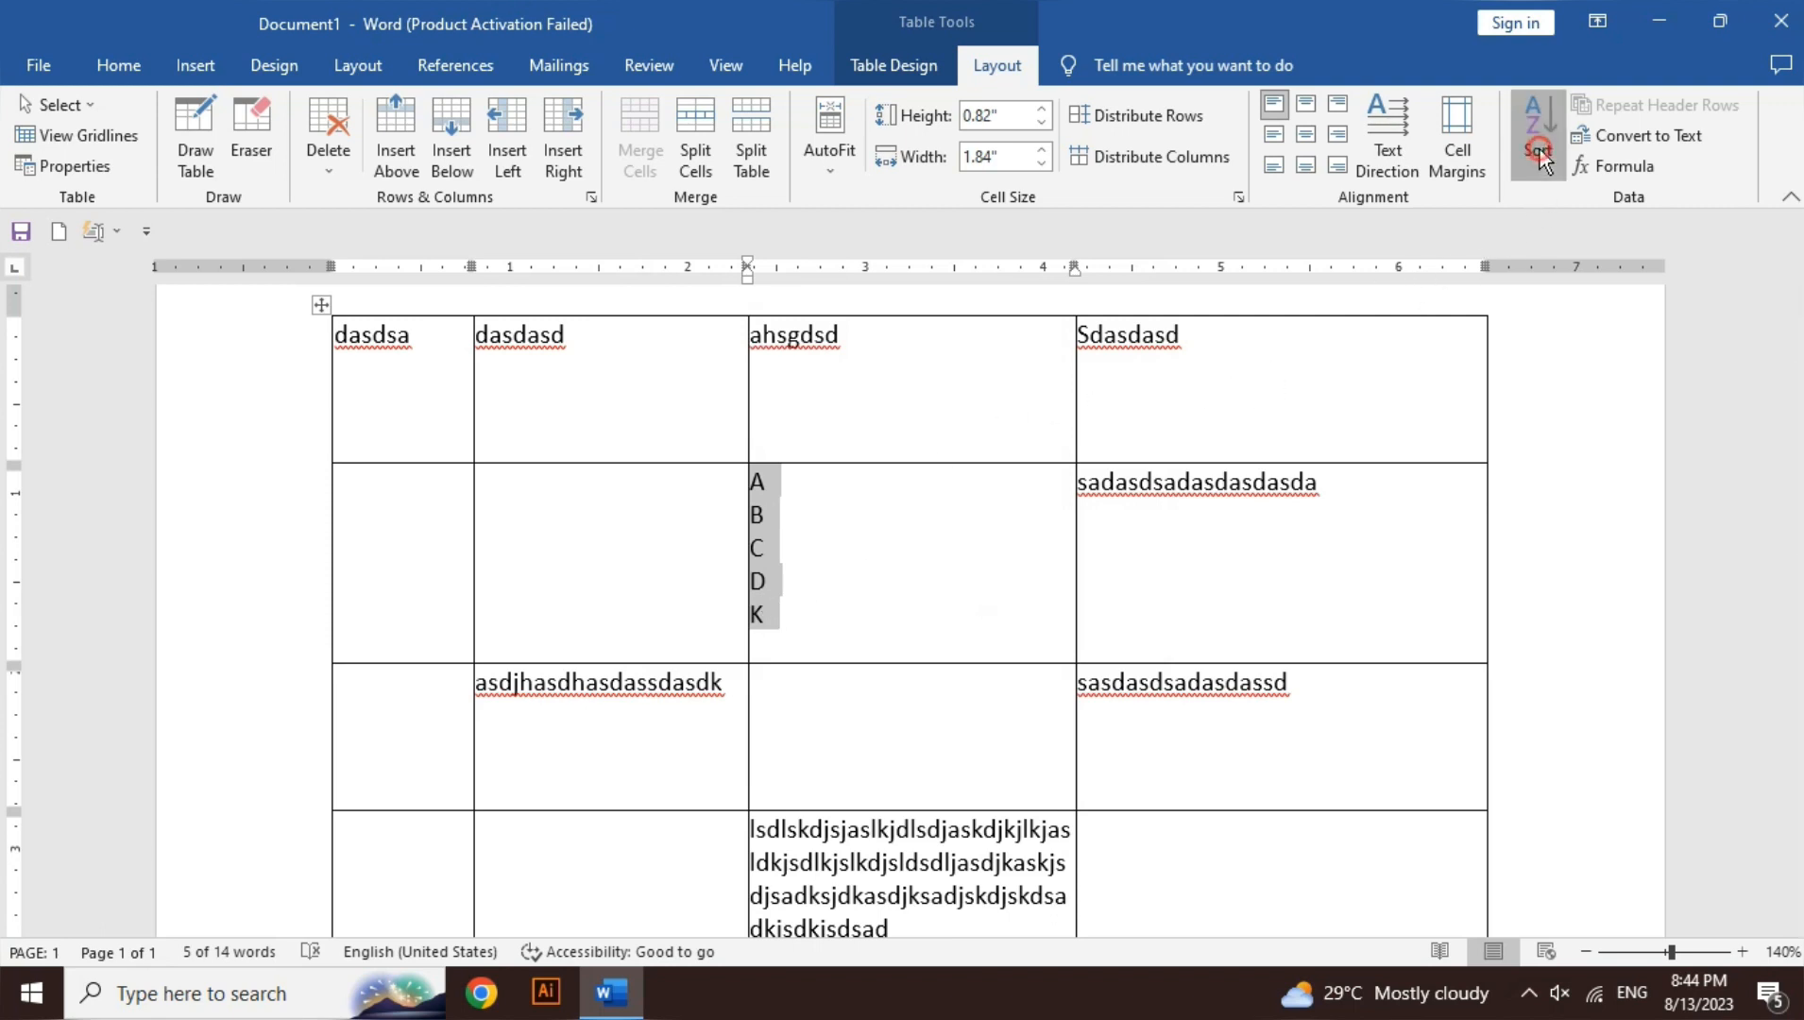
pyautogui.click(1138, 372)
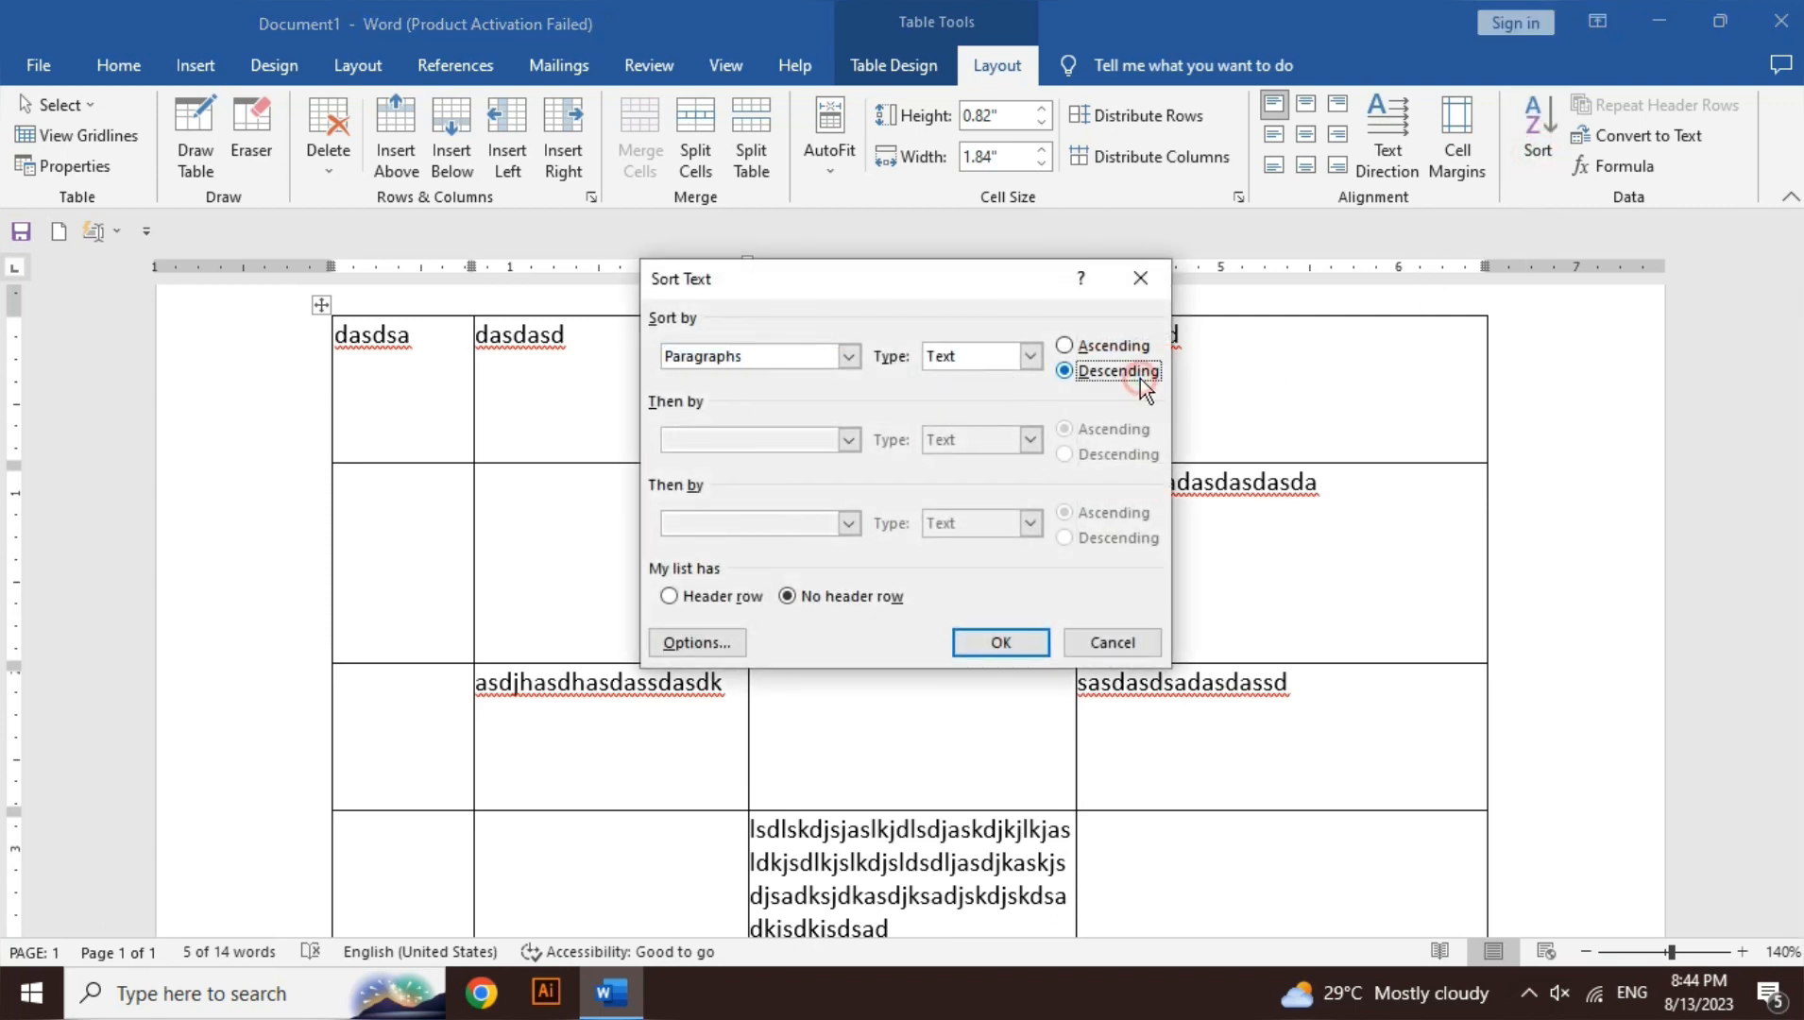
pyautogui.click(990, 644)
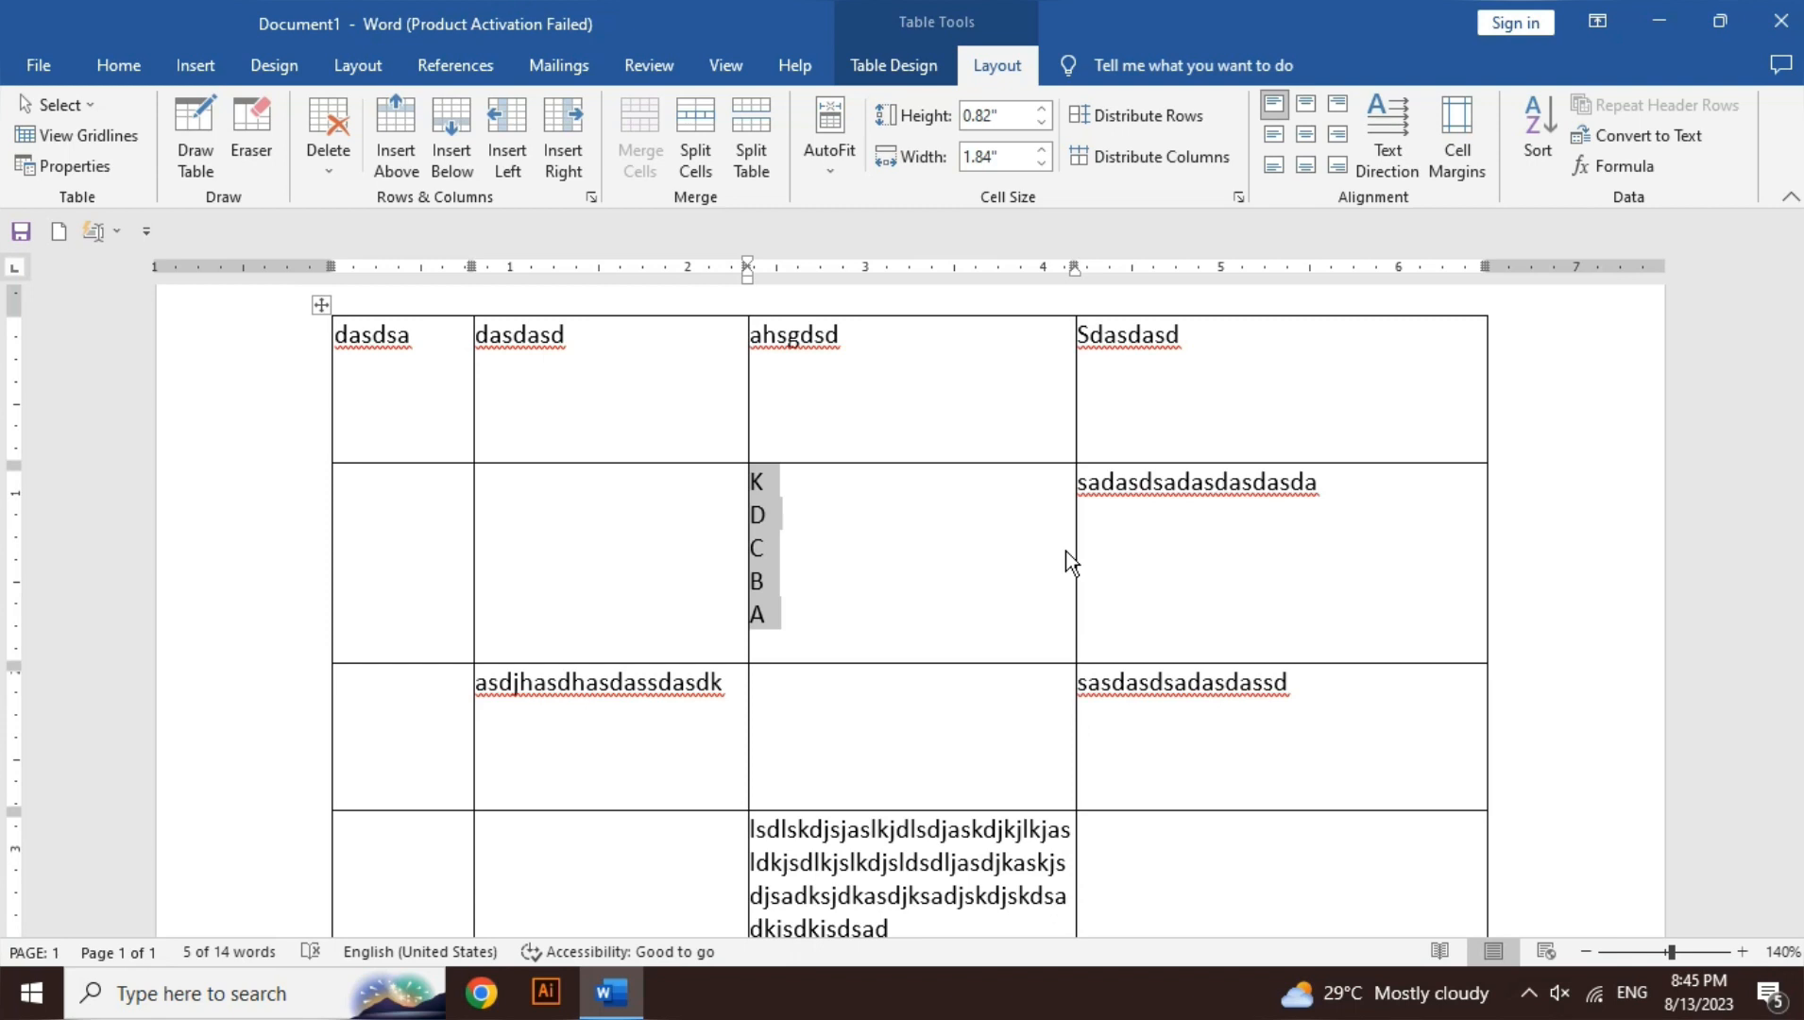
# - Put the 'Video provides a powerful way to help you prove your point' paragraph in the bottom third-column cell
pyautogui.click(1193, 567)
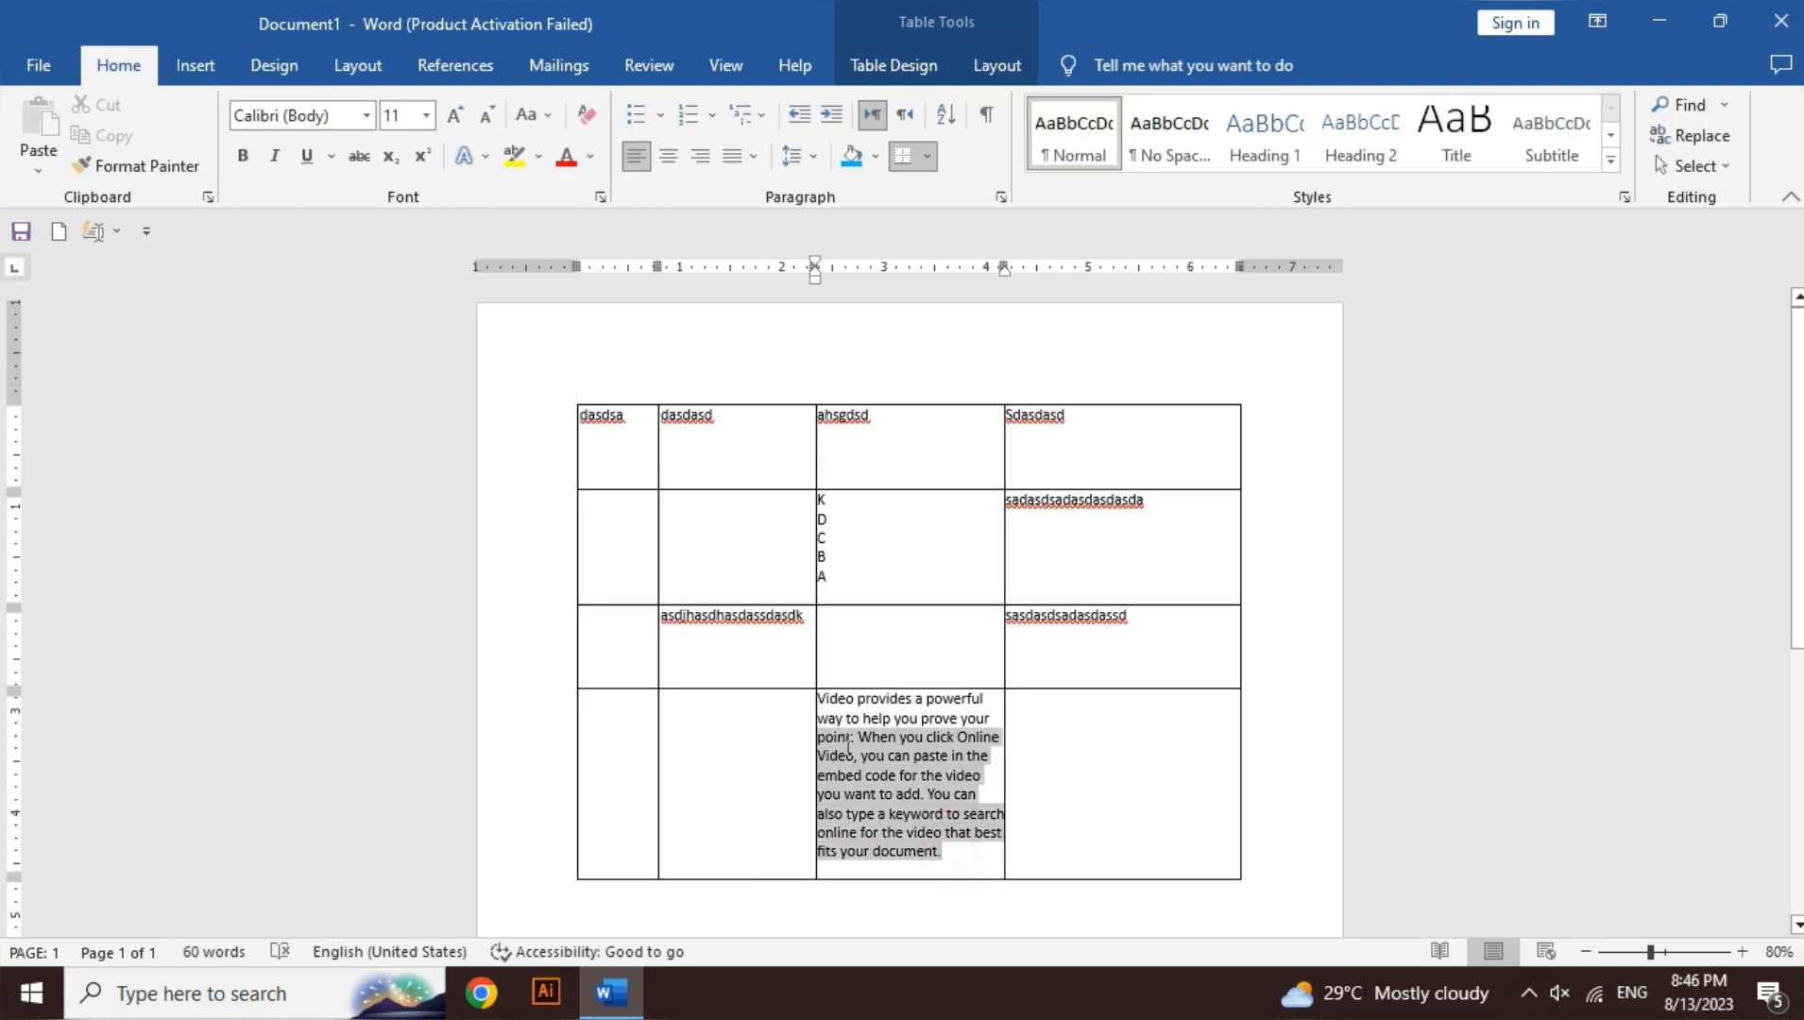
pyautogui.moveTo(837, 739); pyautogui.dragTo(824, 704)
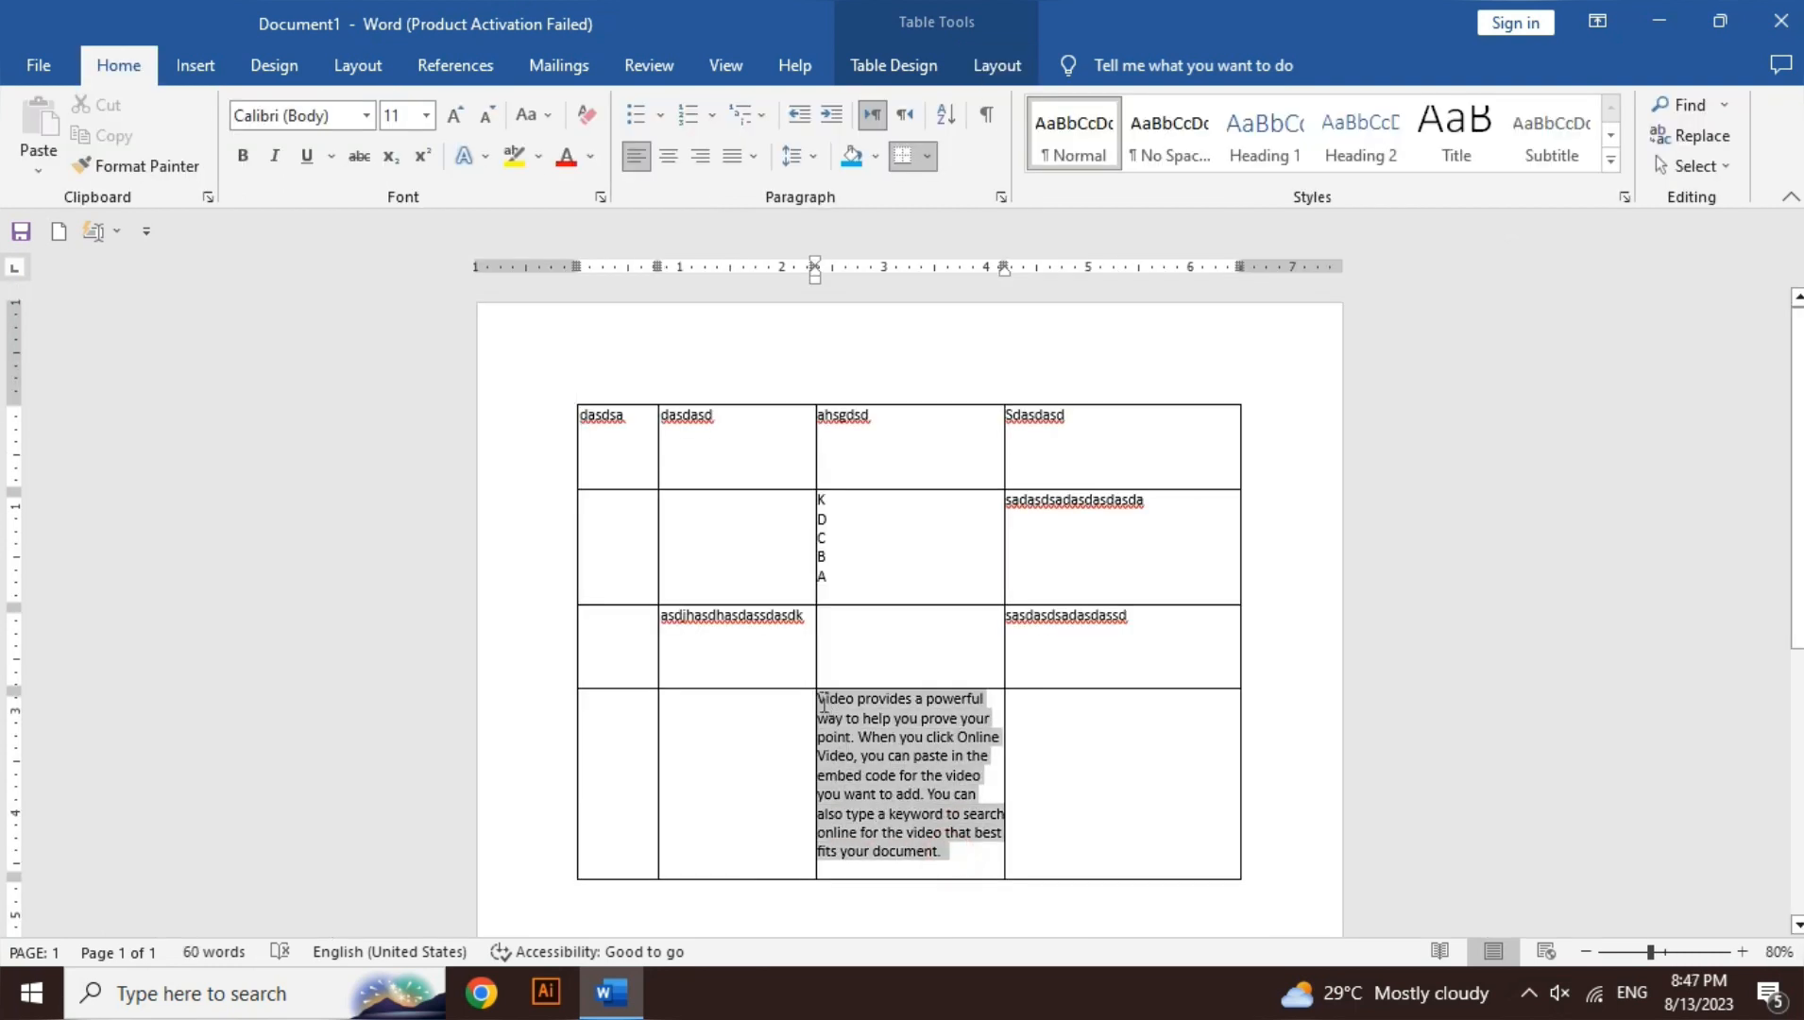
pyautogui.click(906, 742)
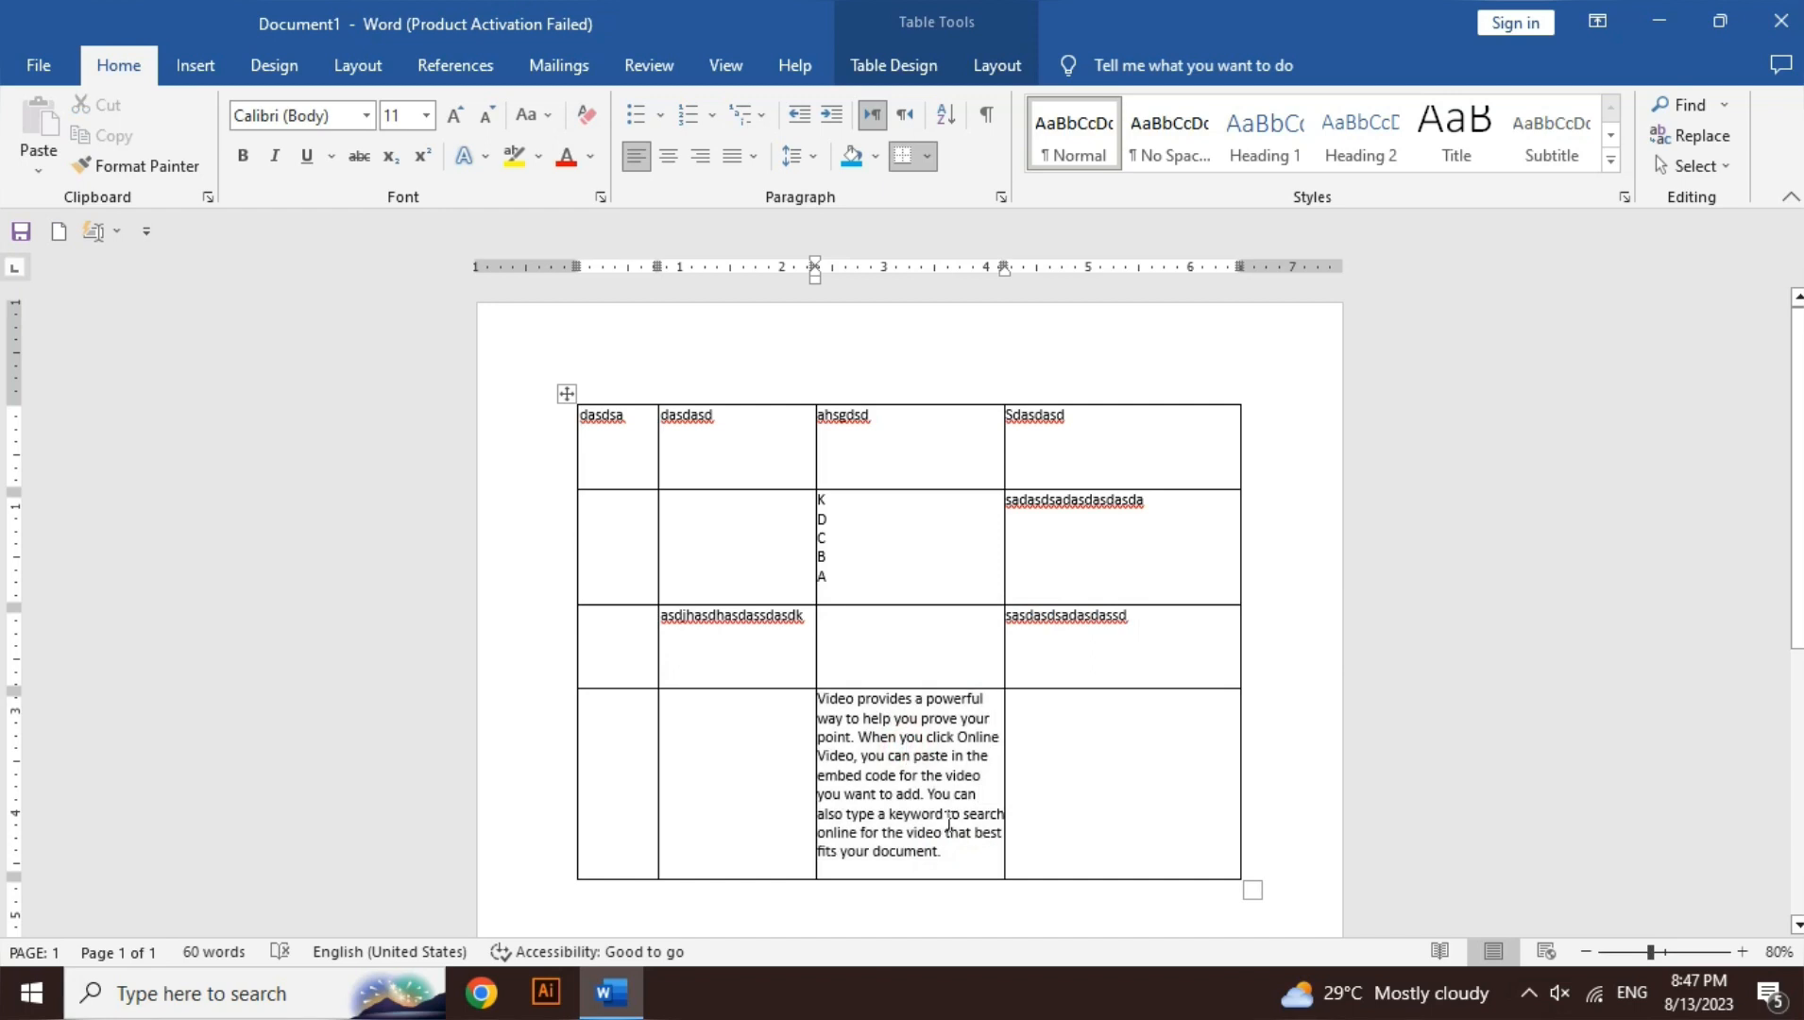
# - In Convert Table to Text, try commas, paragraph marks and a custom '@' separator
pyautogui.click(1002, 65)
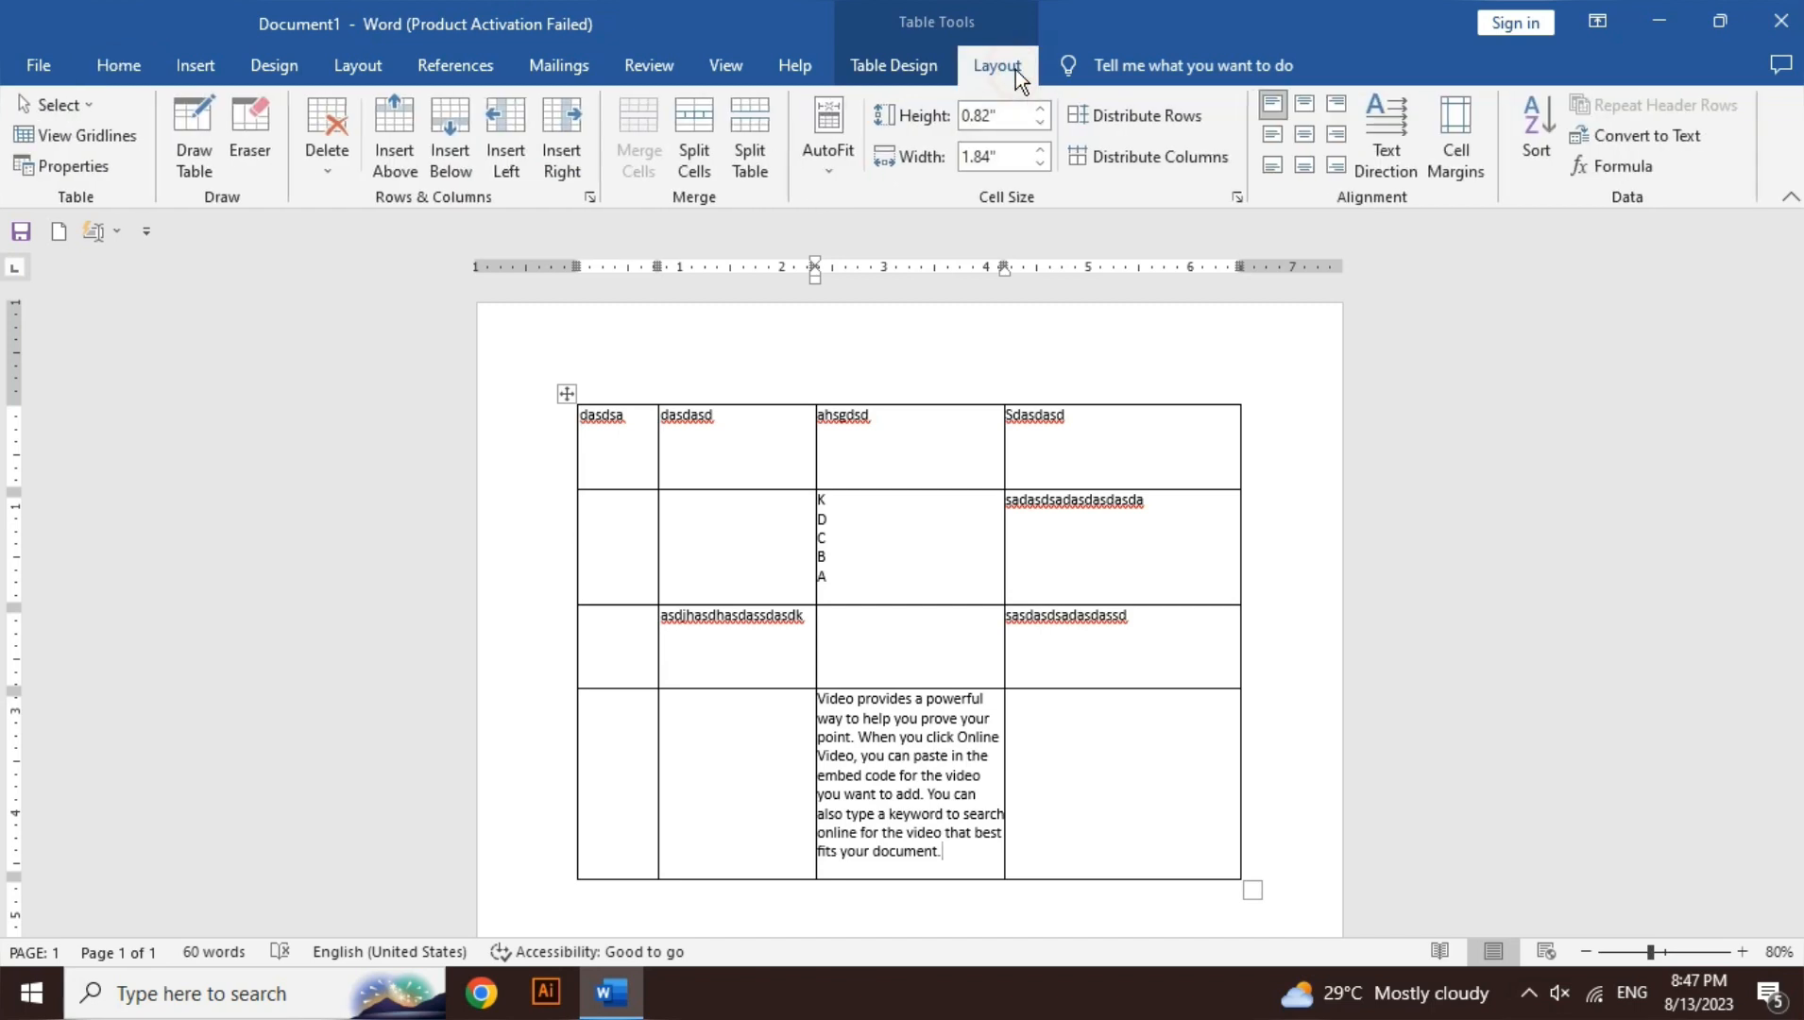
pyautogui.click(1627, 136)
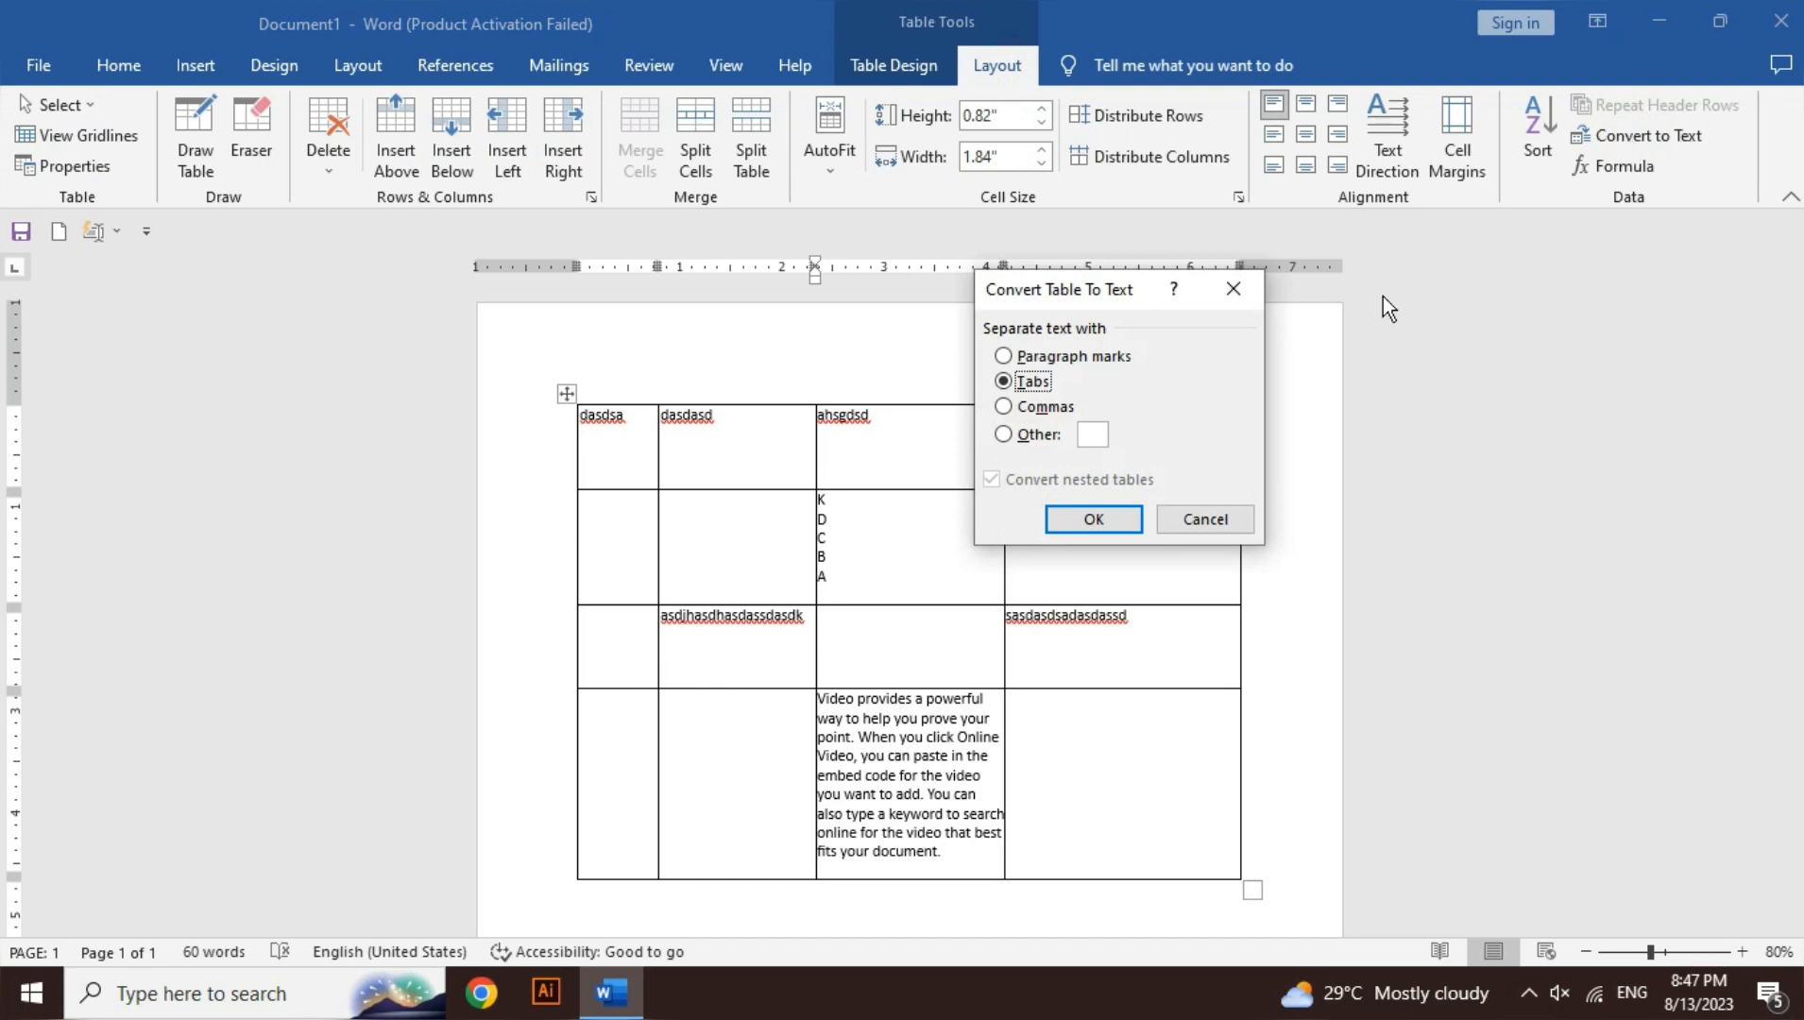
pyautogui.click(1042, 410)
pyautogui.click(1024, 358)
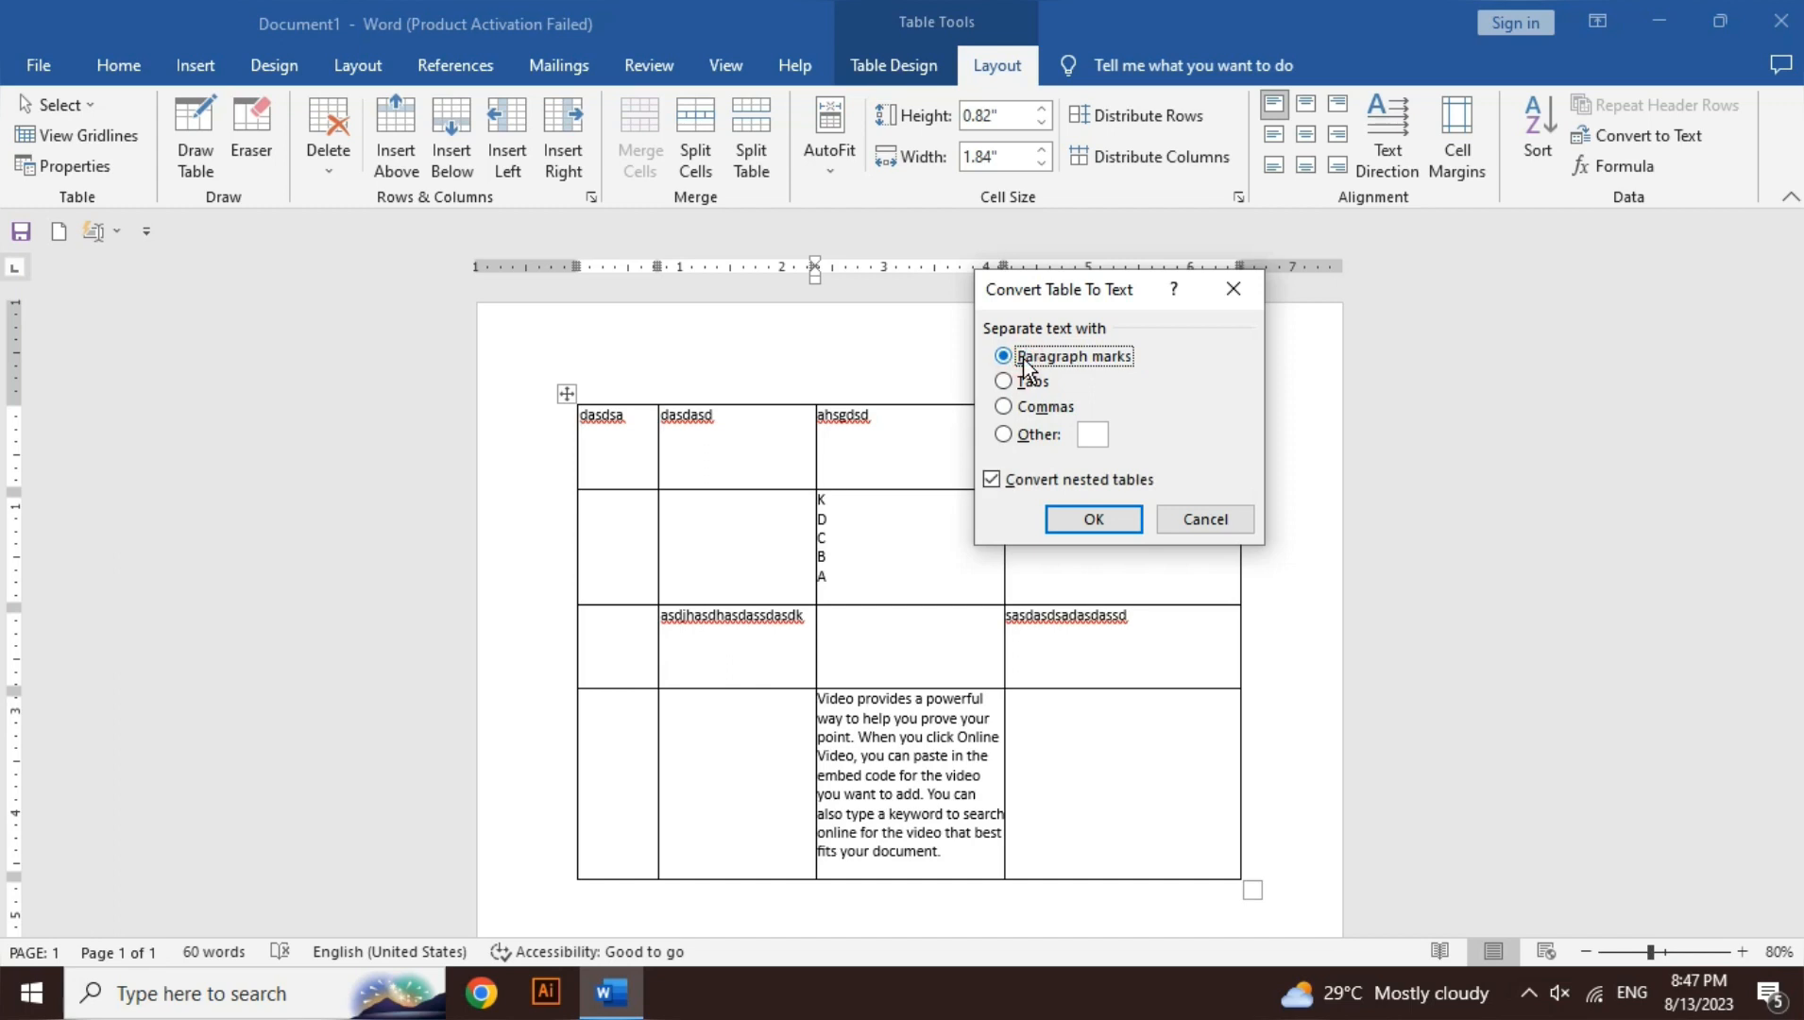
pyautogui.click(1024, 434)
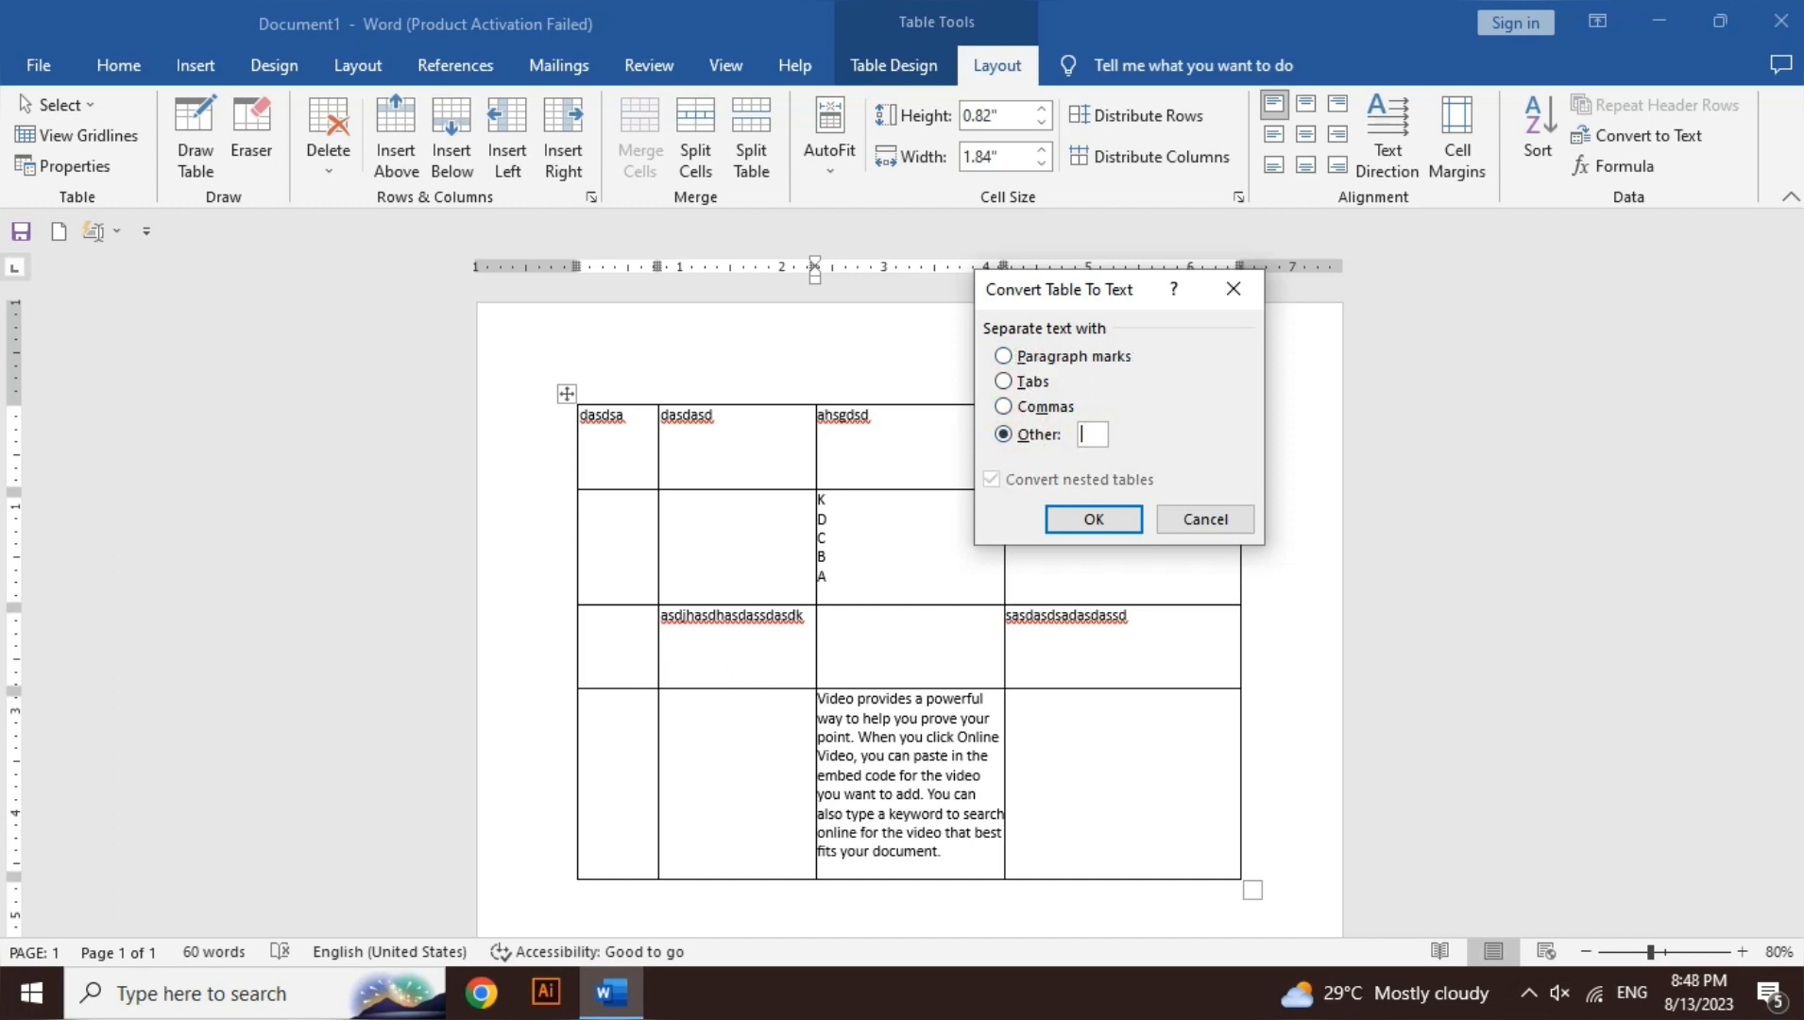
pyautogui.write('@')
pyautogui.press('BackSpace')
pyautogui.write('@')
pyautogui.press('BackSpace')
# - Convert the upper table to plain text and review the result above the ten-column table
pyautogui.click(1095, 523)
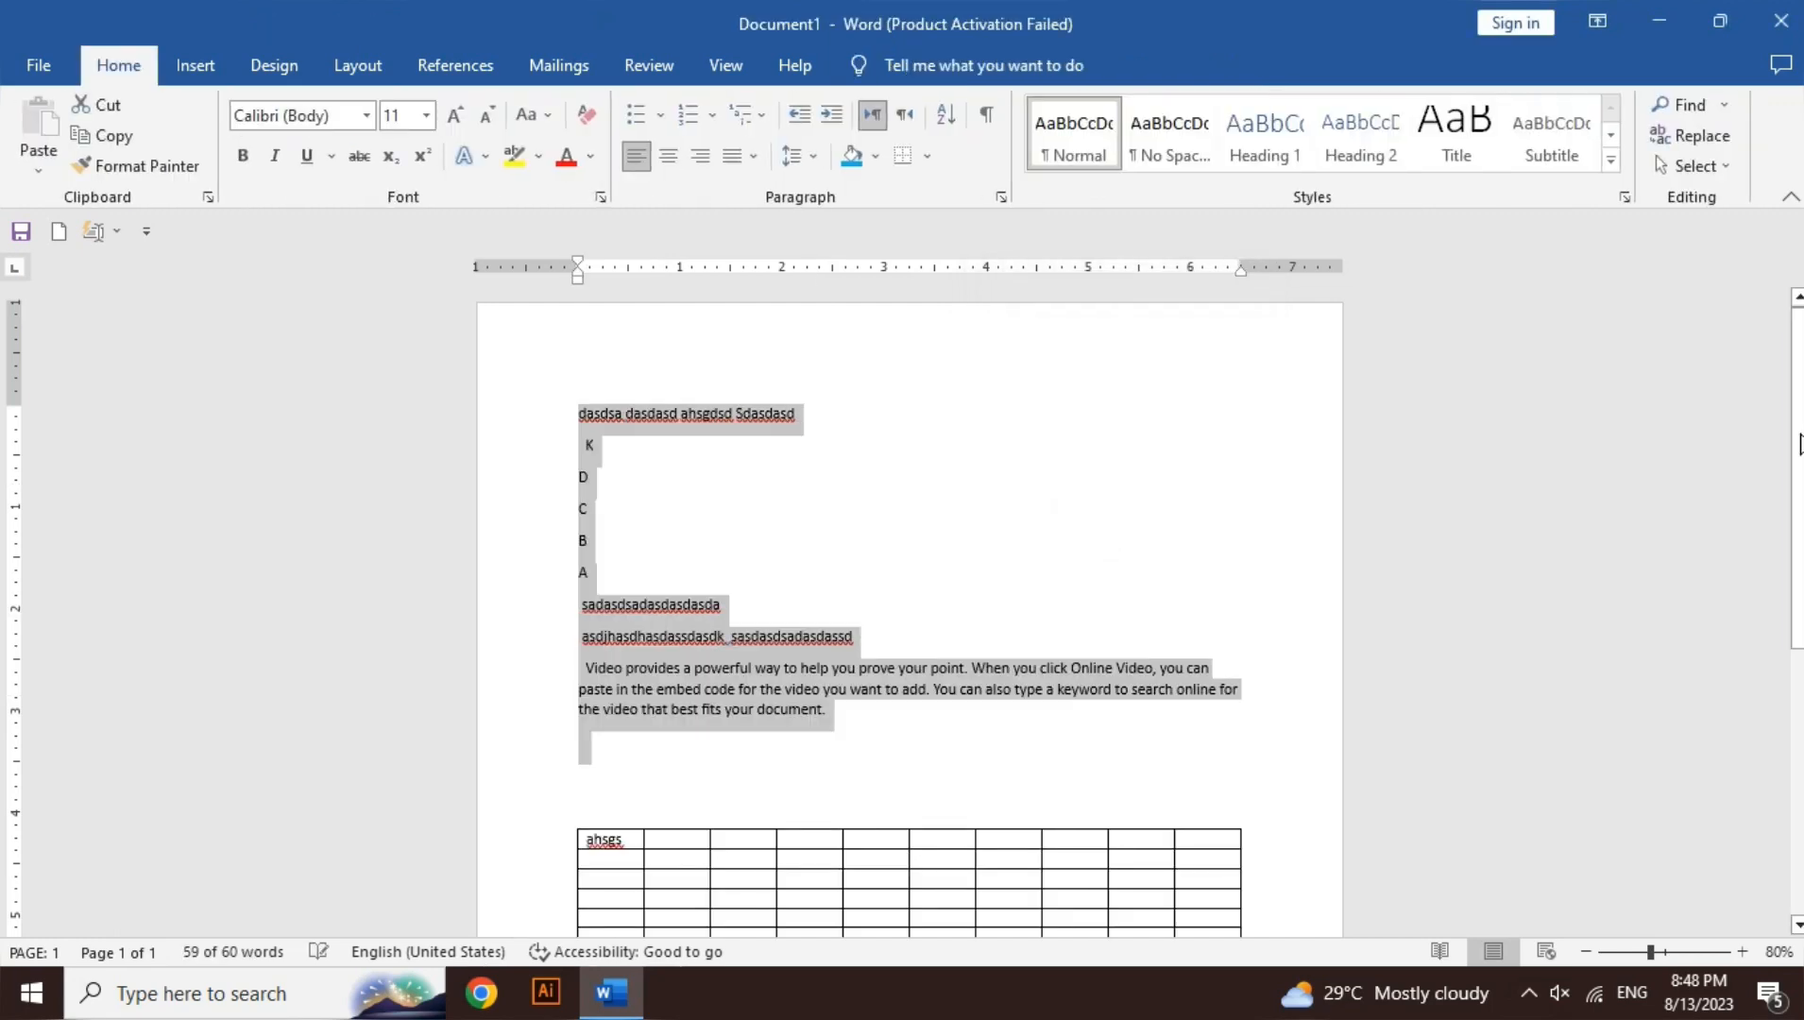
pyautogui.scroll(-3, 907, 519)
pyautogui.scroll(-4, 907, 605)
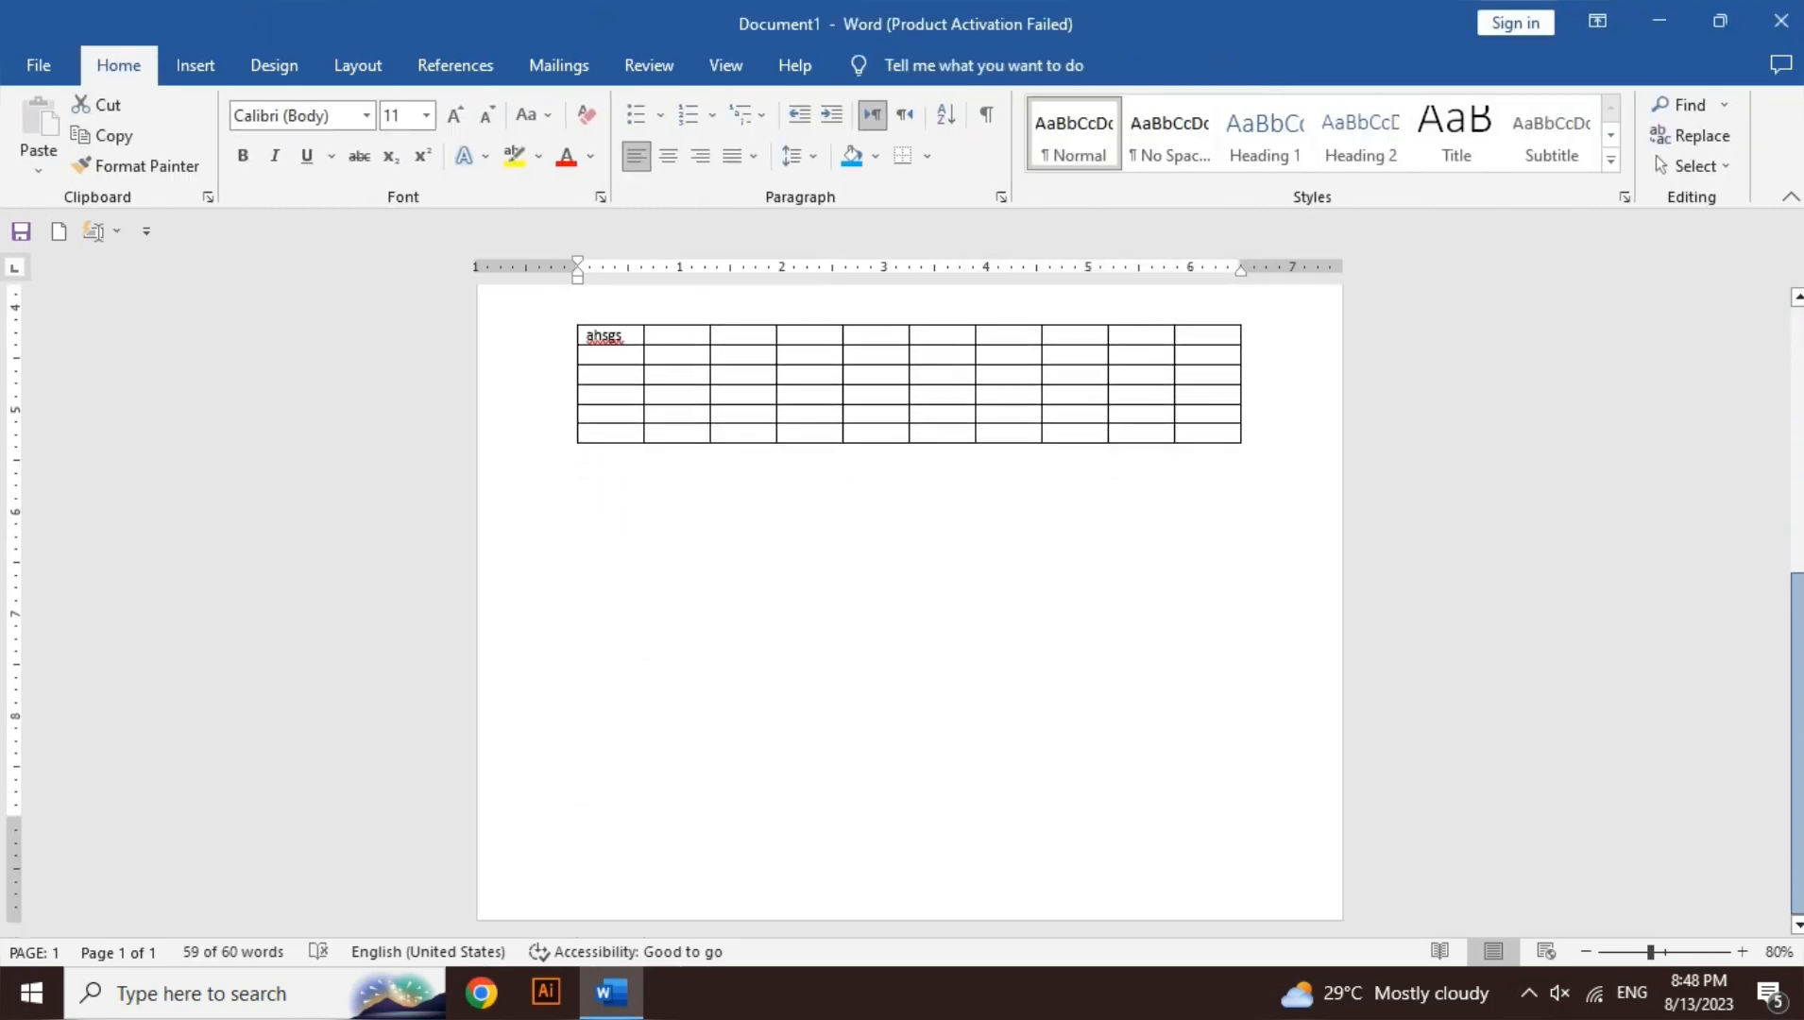
pyautogui.scroll(7, 907, 605)
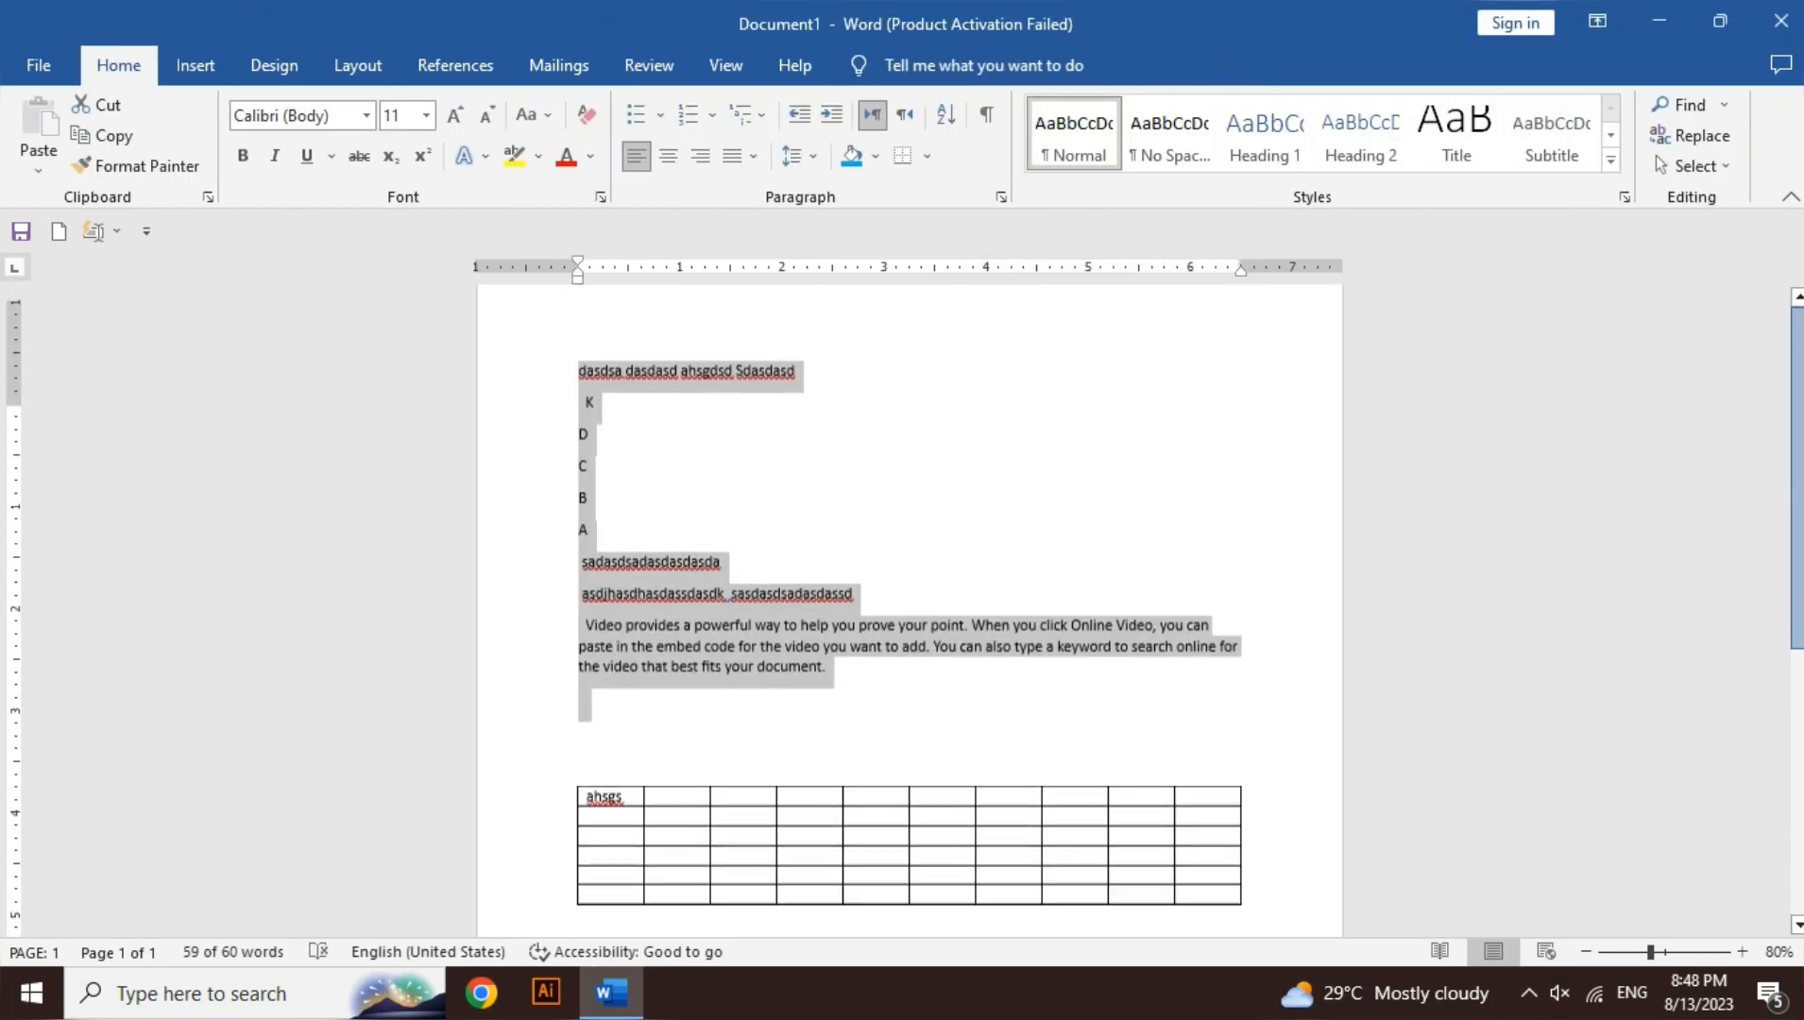
pyautogui.click(976, 679)
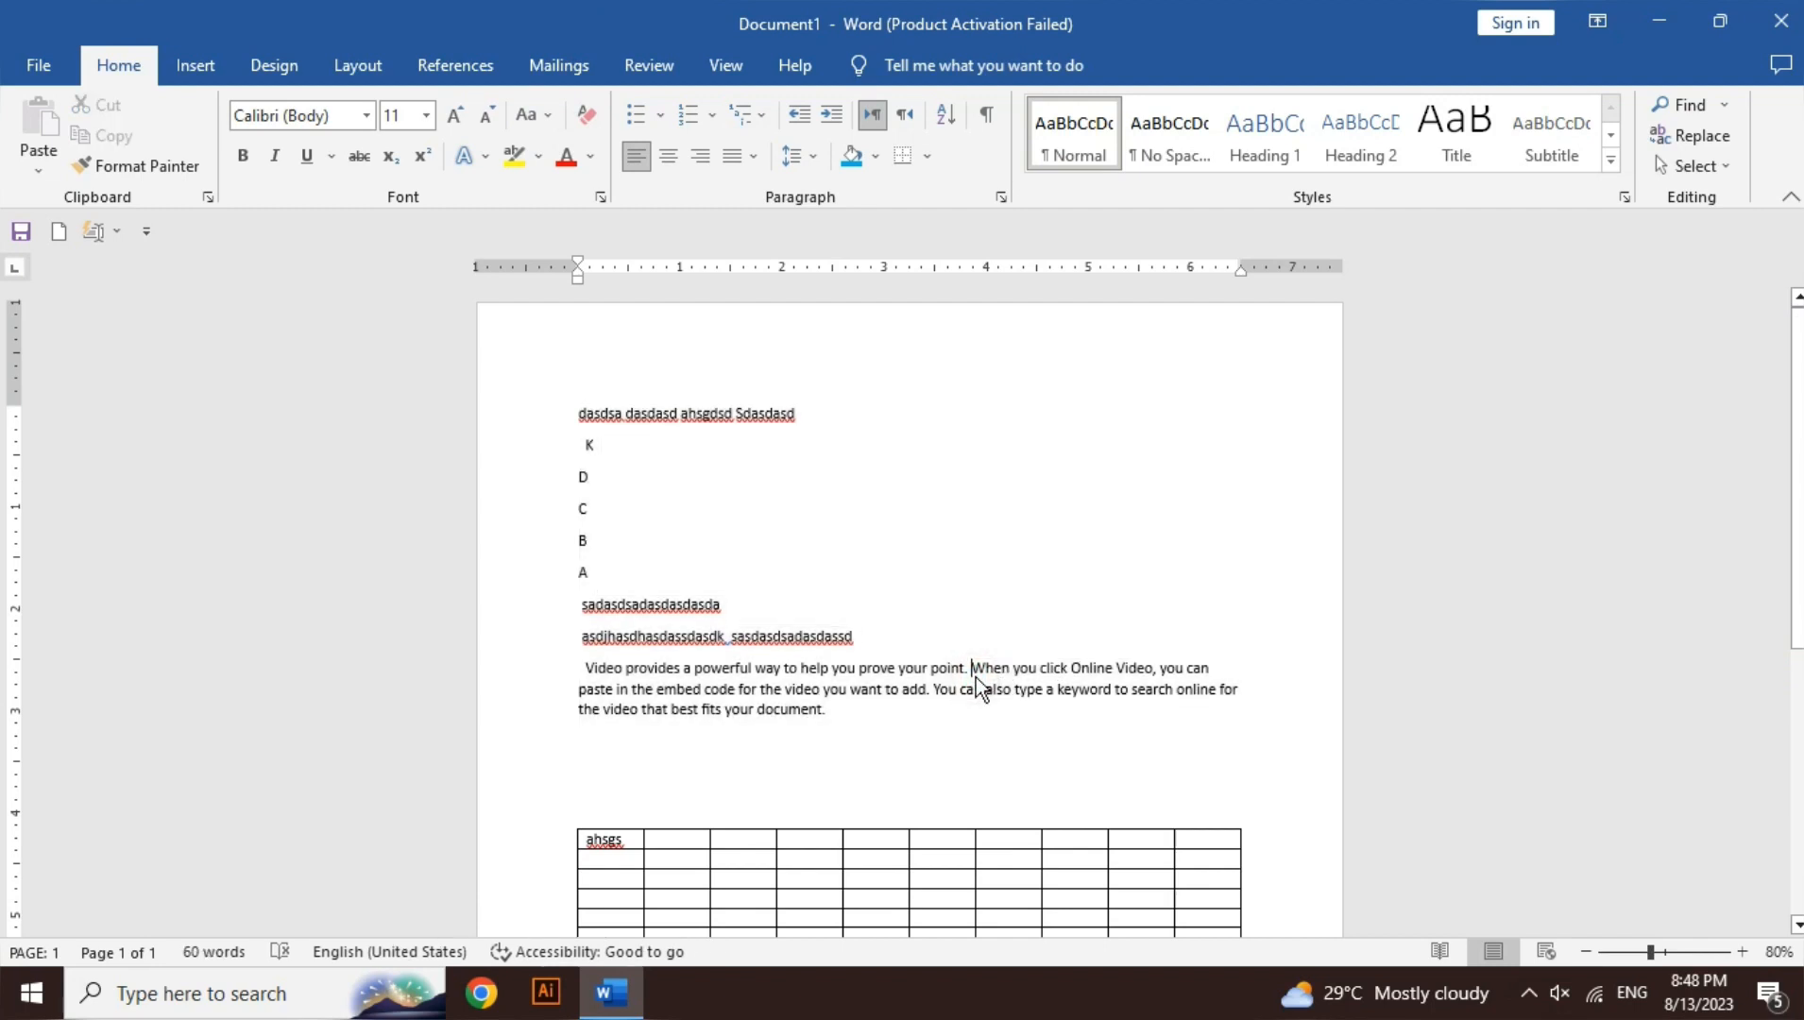
# - Insert the formula =10+60 in a middle cell of the ten-column table, showing 70
pyautogui.click(864, 898)
pyautogui.click(1004, 63)
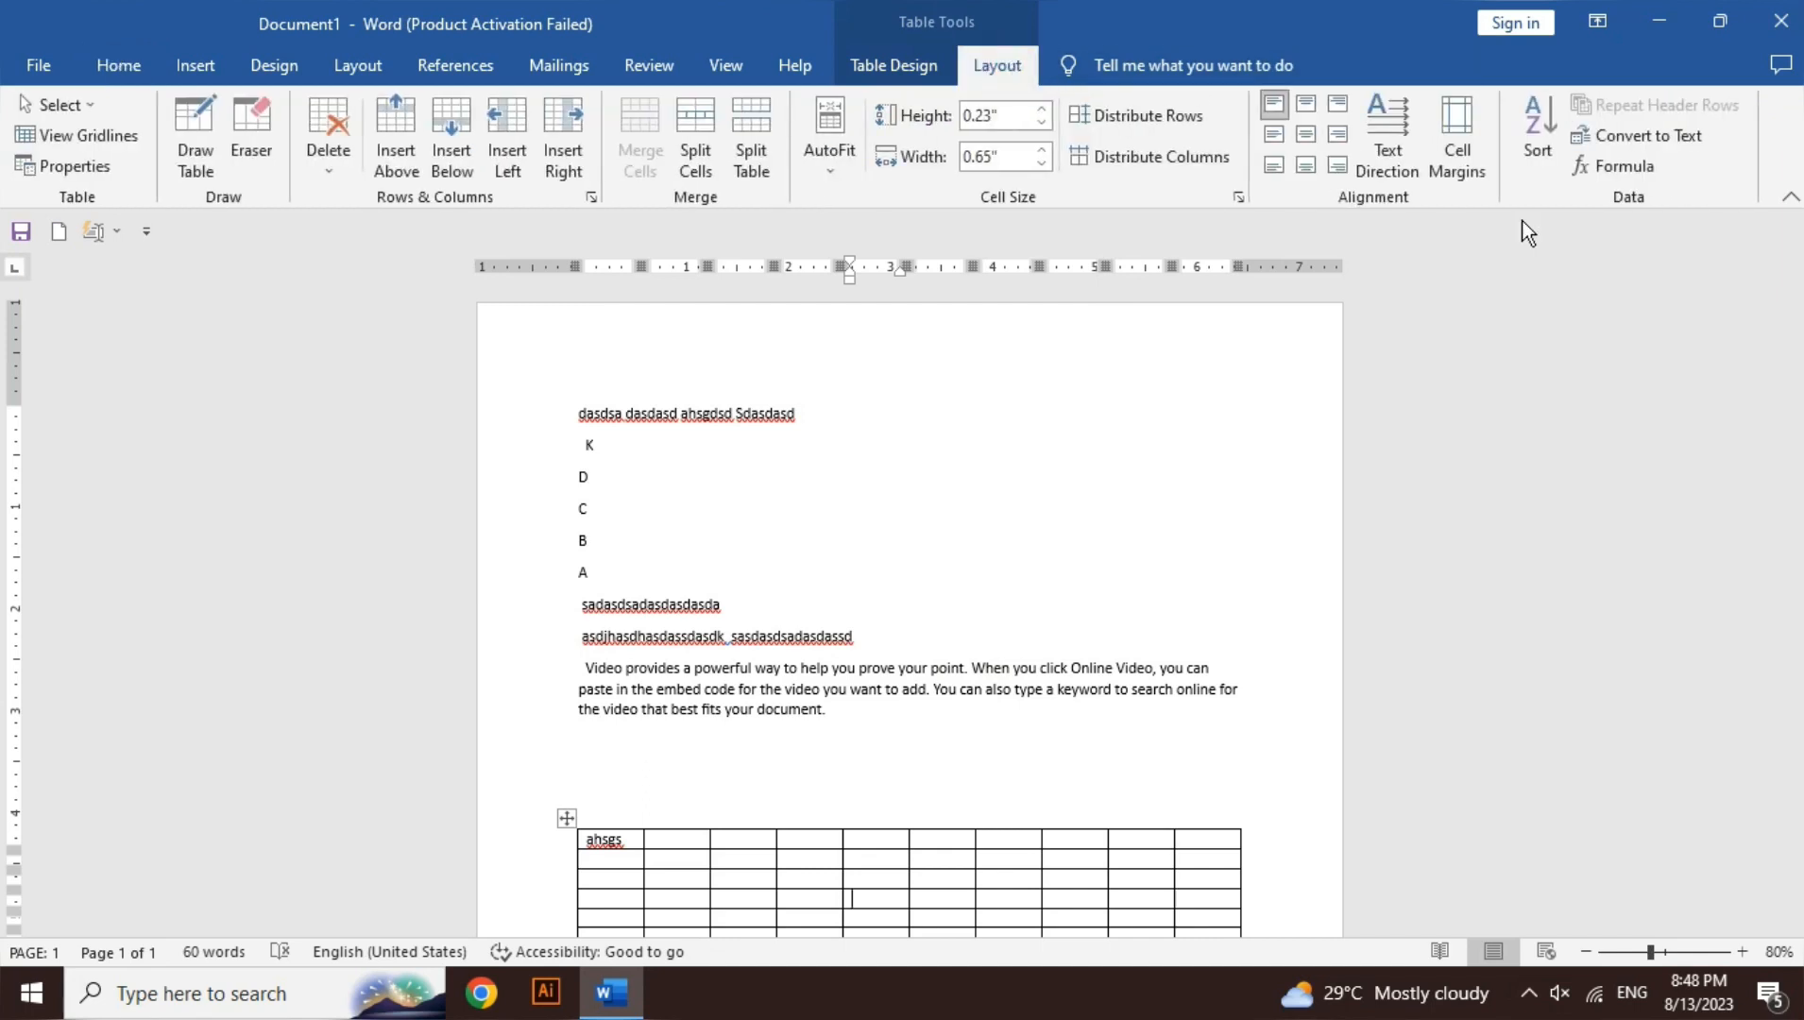
pyautogui.click(1620, 161)
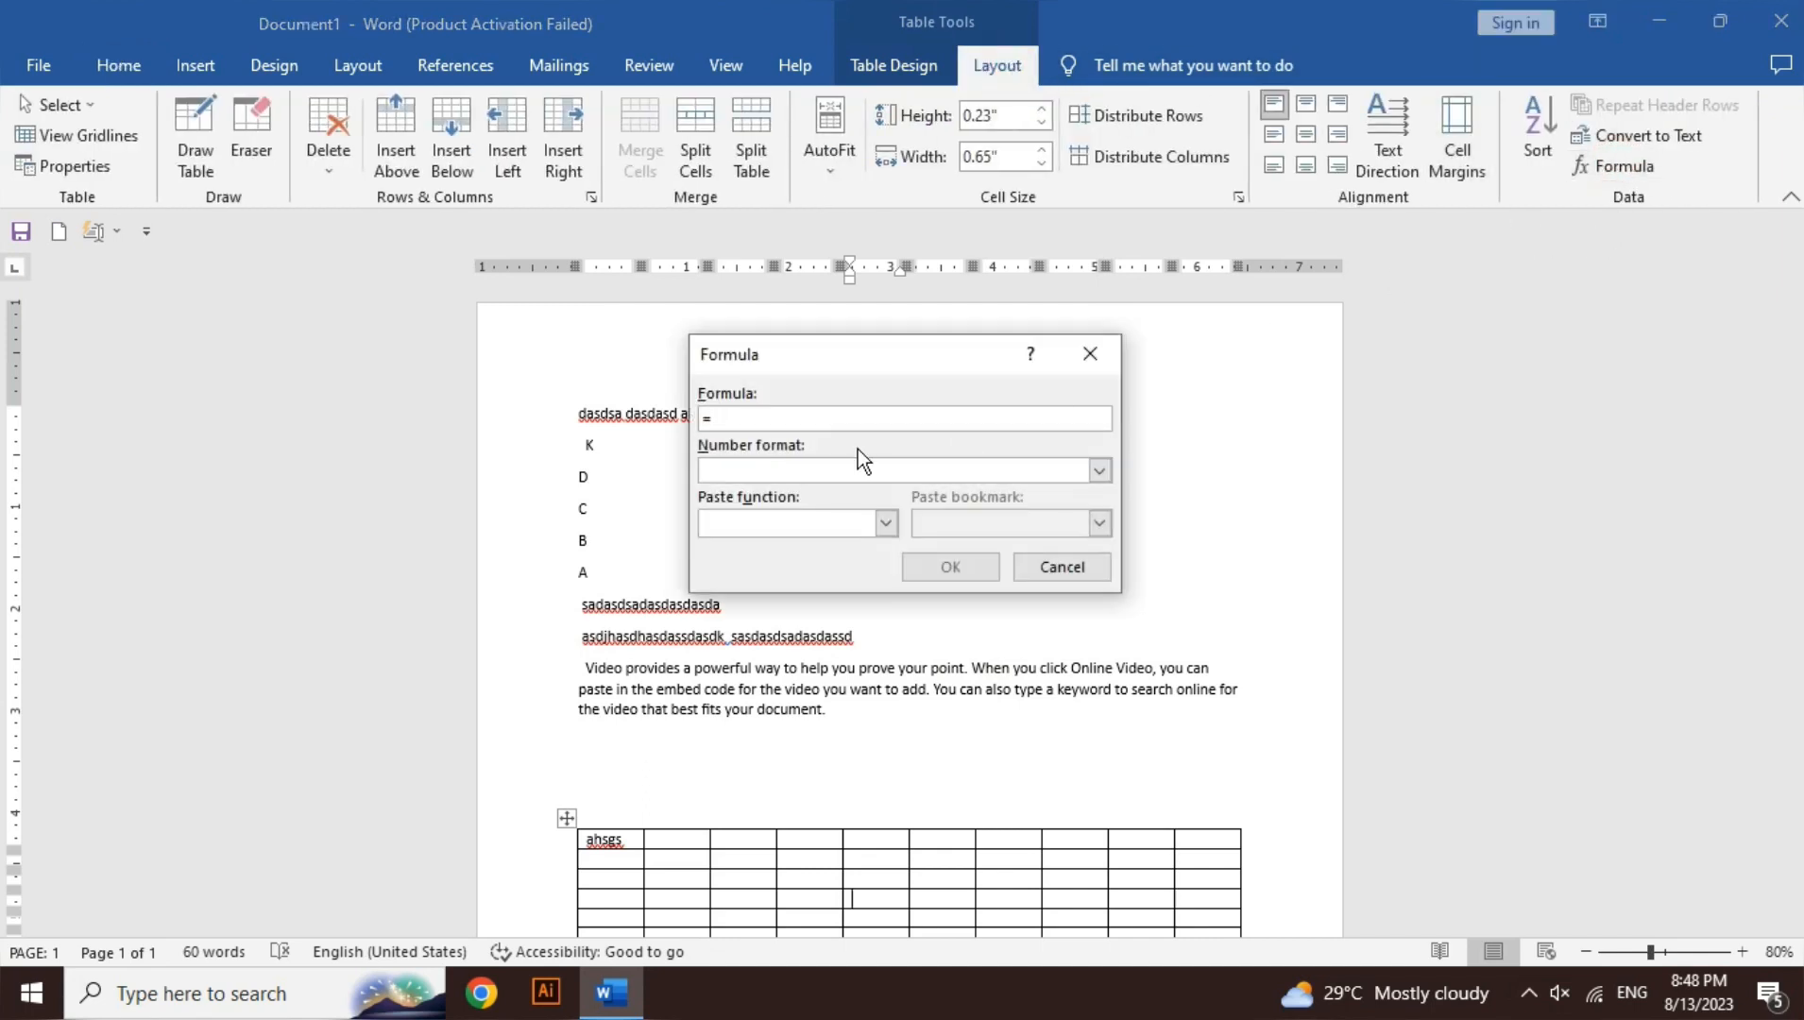
pyautogui.write('10+60')
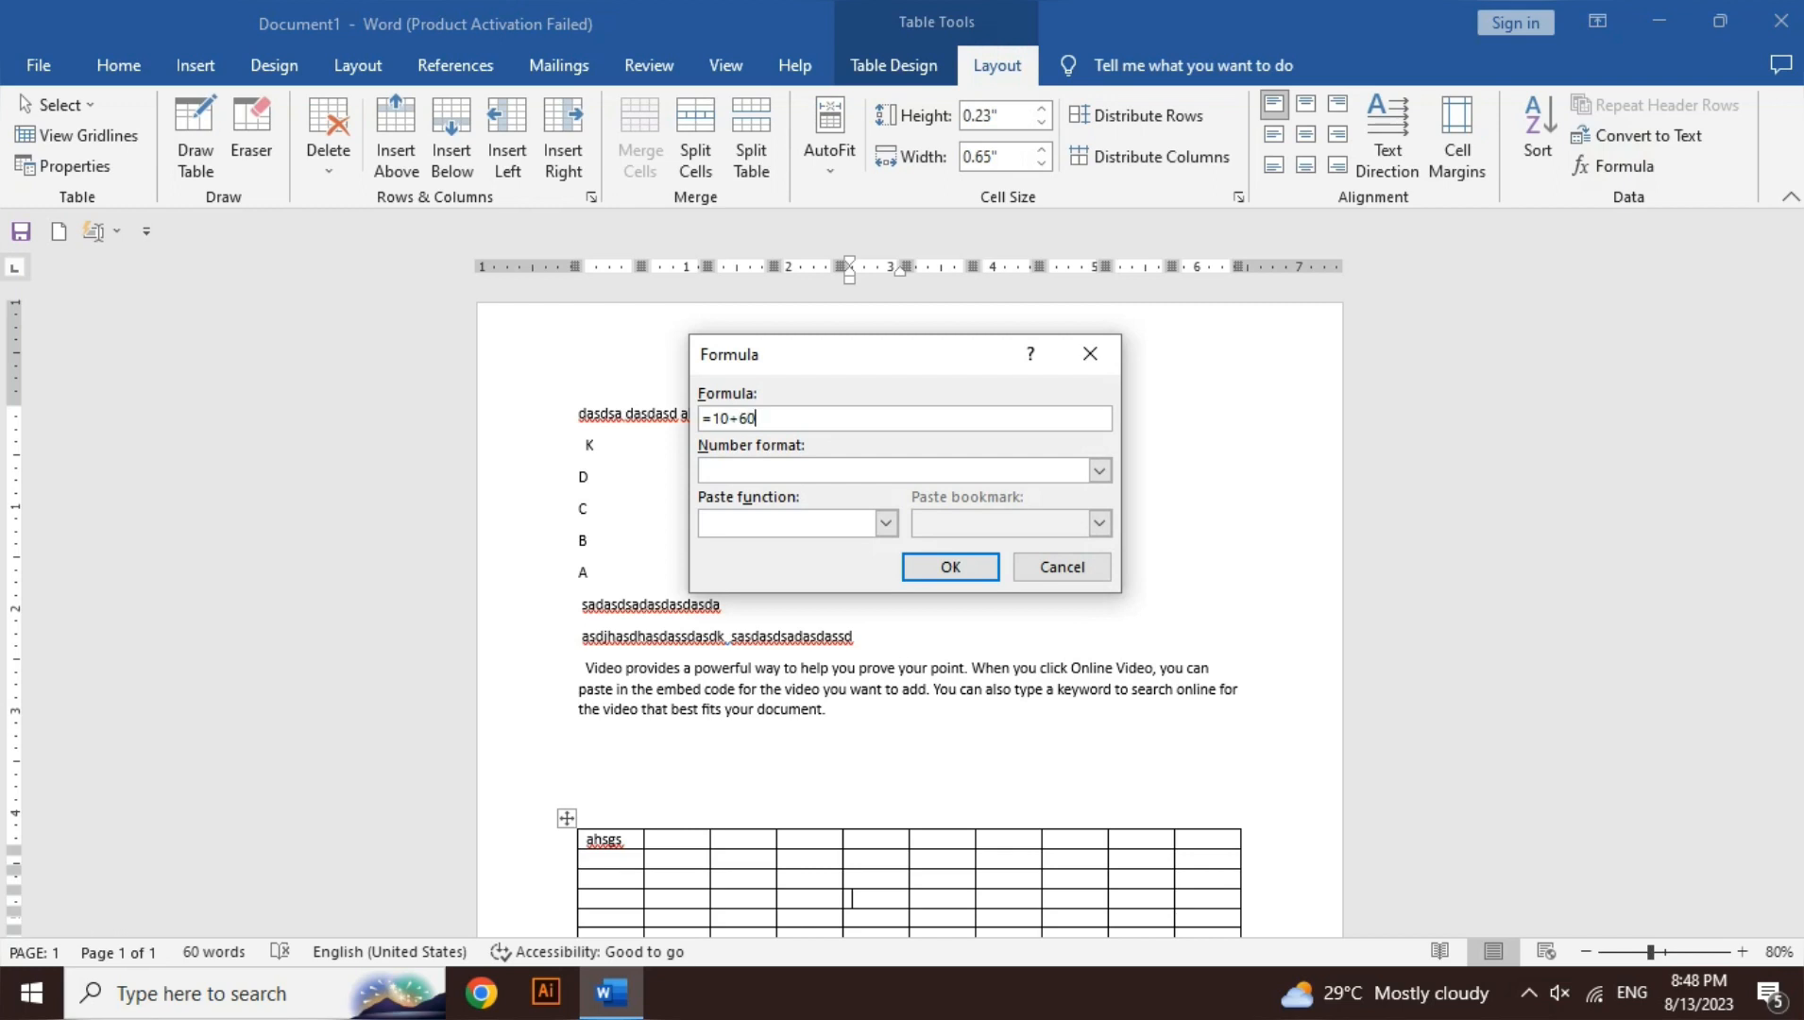
pyautogui.press('Return')
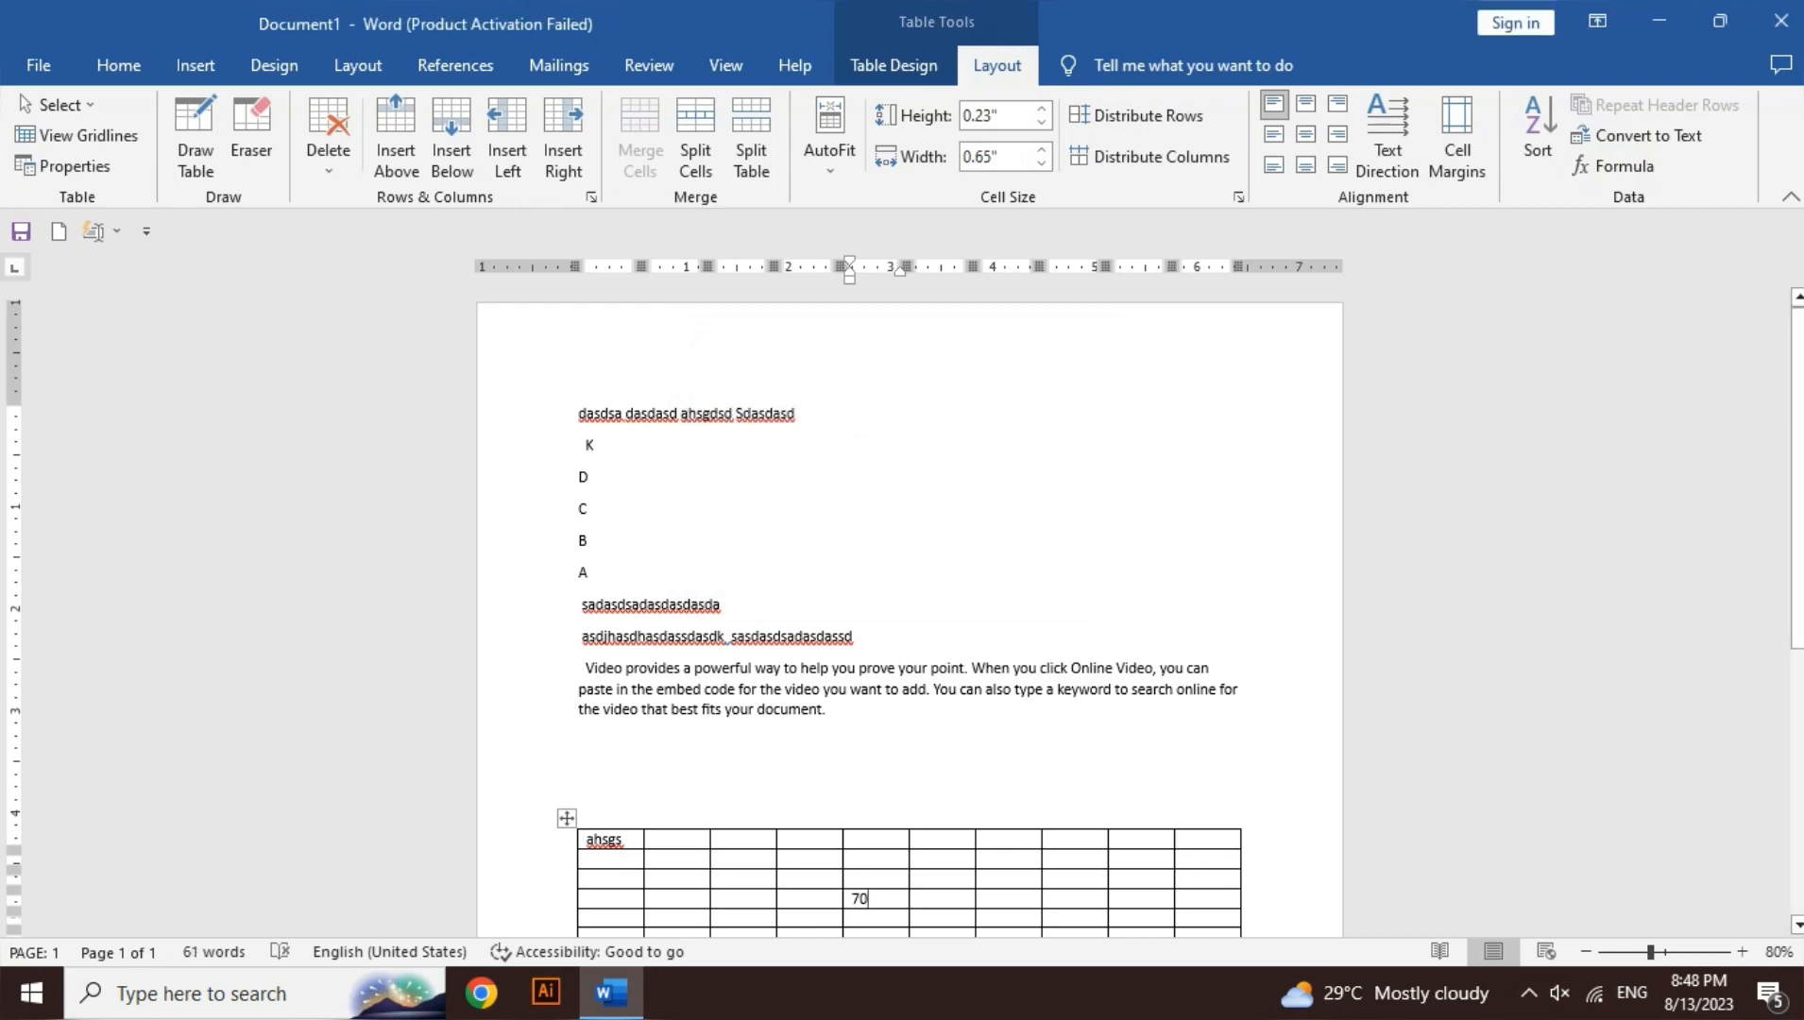
pyautogui.scroll(-5, 1792, 614)
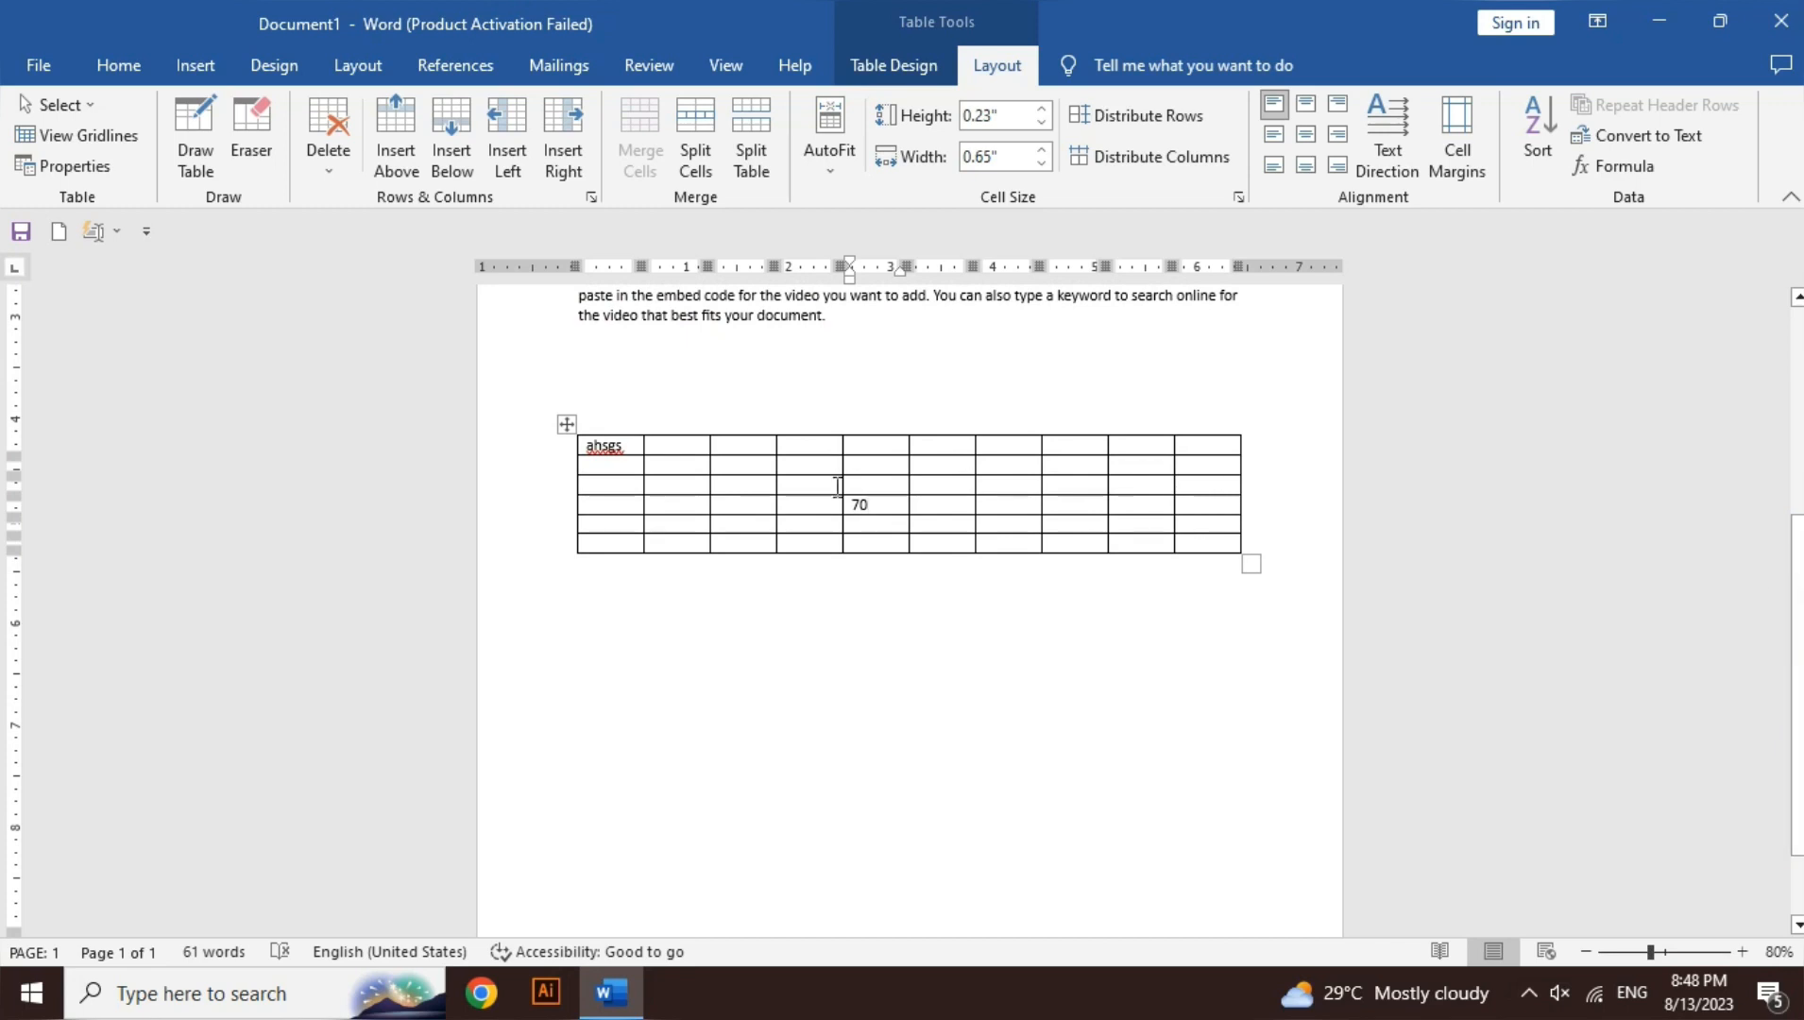